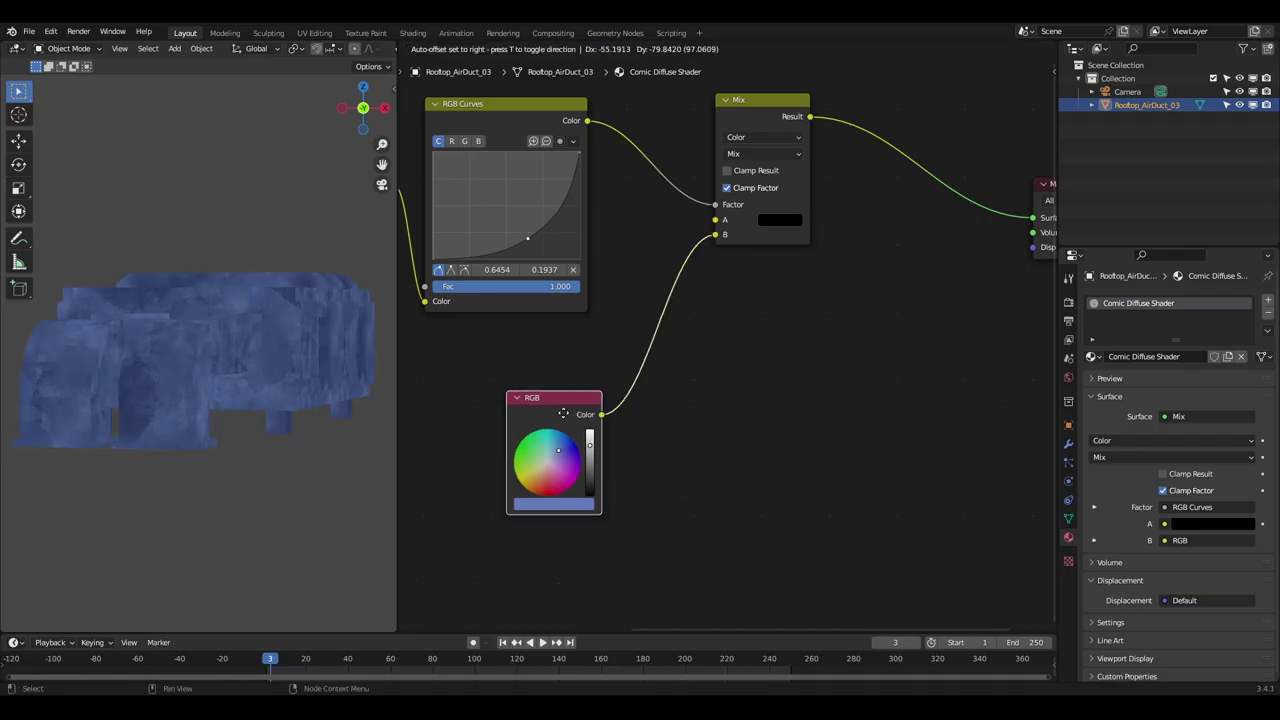
- Search for a Curves node to add to the shader, and open the colour of the ColorRamp's white stop
{"action": "key", "text": "shift+a"}
{"action": "type", "text": "Cu"}
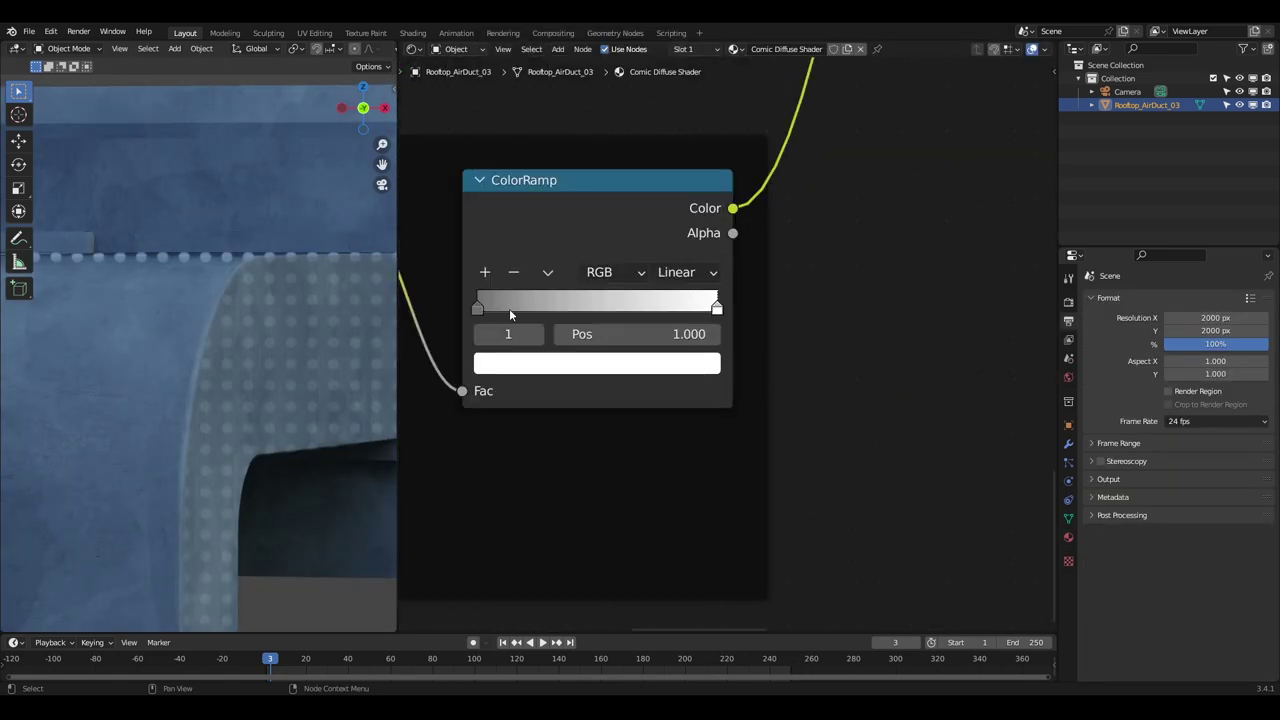
{"action": "left_click", "coordinate": [535, 365]}
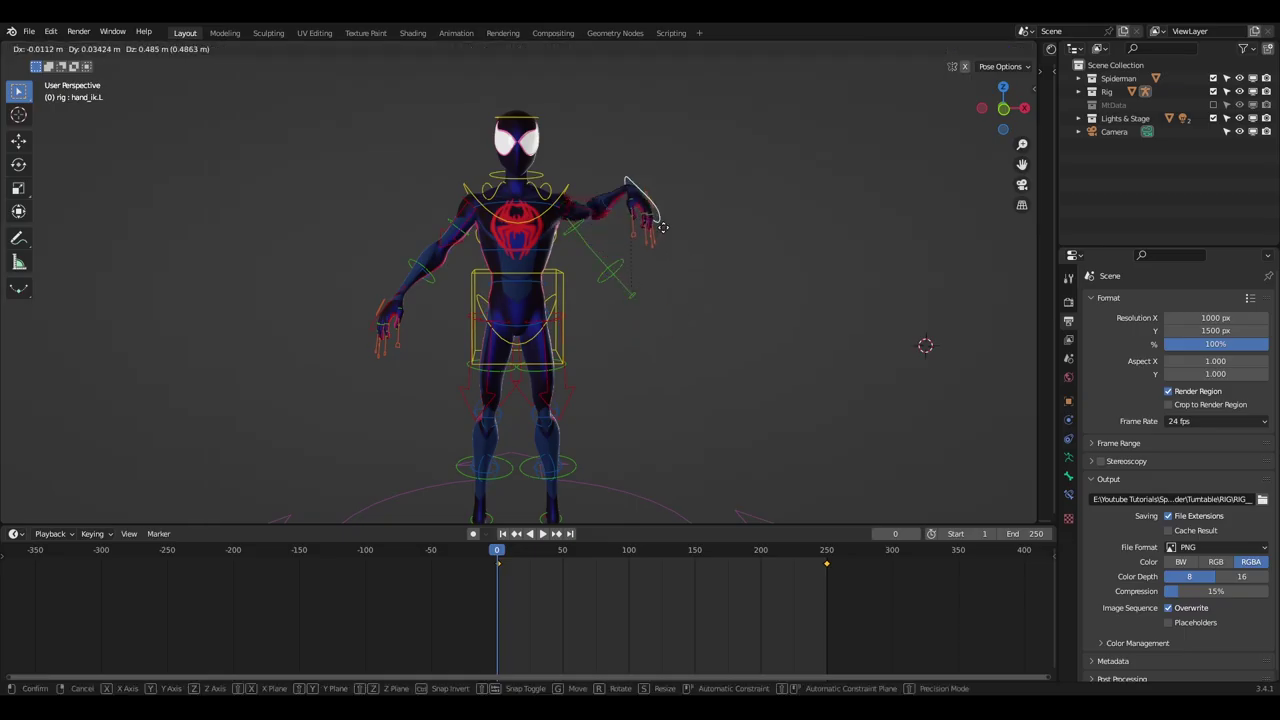
- Try moving the left and right hand IK controls of the character rig
{"action": "left_click", "coordinate": [728, 330]}
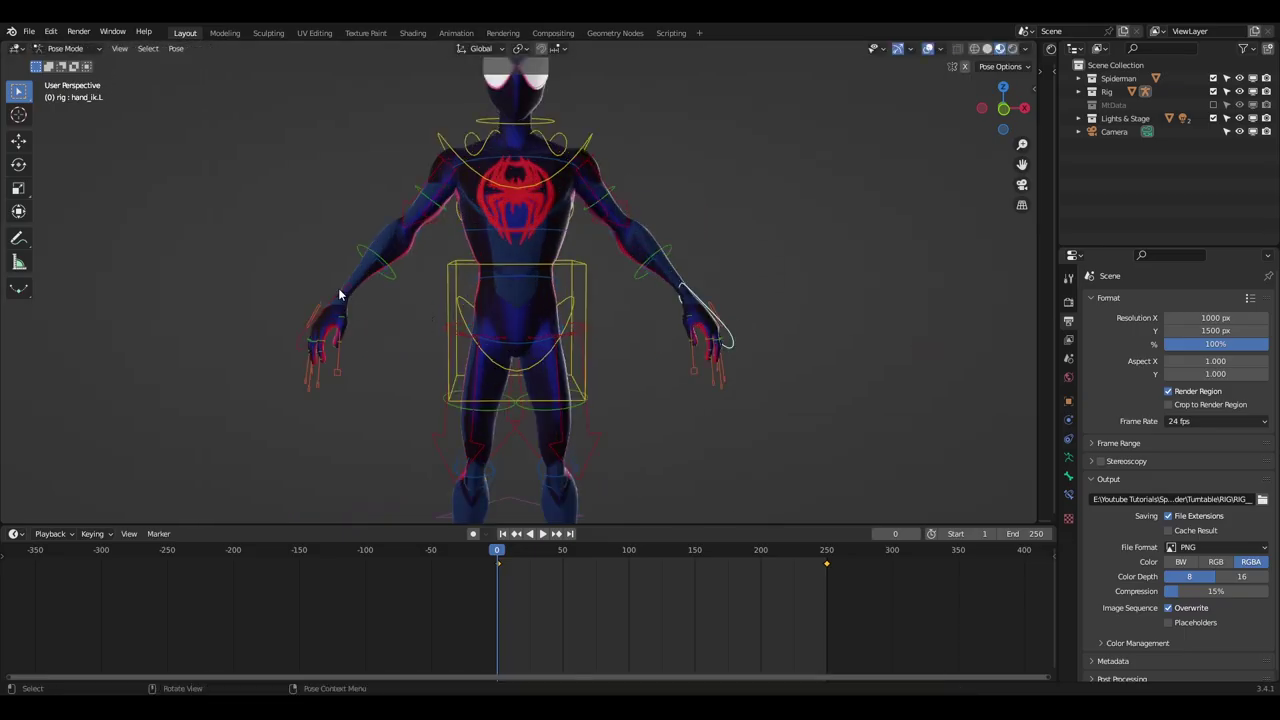
{"action": "left_click", "coordinate": [339, 290]}
{"action": "key", "text": "g"}
{"action": "right_click", "coordinate": [380, 260]}
- Try moving the rig's torso control while viewing the character from another angle
{"action": "middle_click_drag", "start_coordinate": [592, 356], "coordinate": [579, 274], "text": "shift"}
{"action": "left_click", "coordinate": [579, 274]}
{"action": "scroll", "coordinate": [579, 274], "scroll_direction": "down", "scroll_amount": 4}
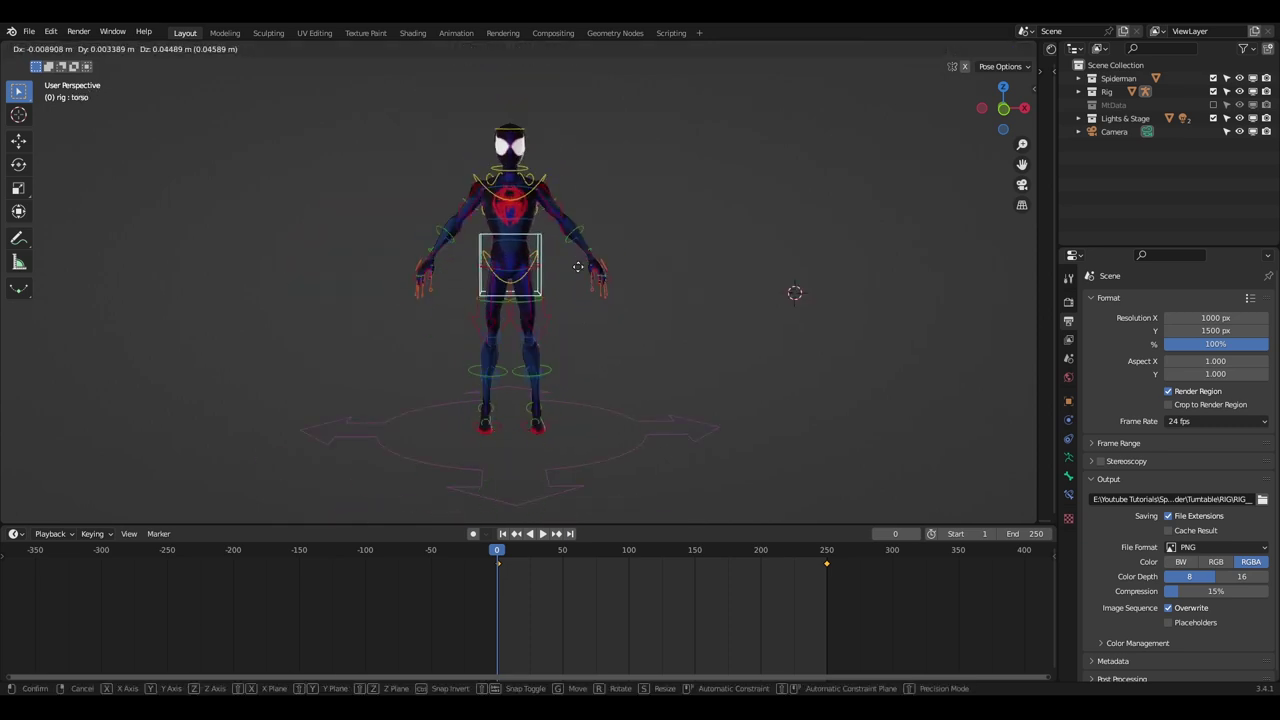
{"action": "middle_click_drag", "start_coordinate": [658, 380], "coordinate": [540, 389]}
{"action": "key", "text": "g"}
{"action": "right_click", "coordinate": [520, 350]}
{"action": "middle_click_drag", "start_coordinate": [514, 286], "coordinate": [610, 380], "text": "shift"}
{"action": "scroll", "coordinate": [589, 401], "scroll_direction": "up", "scroll_amount": 1}
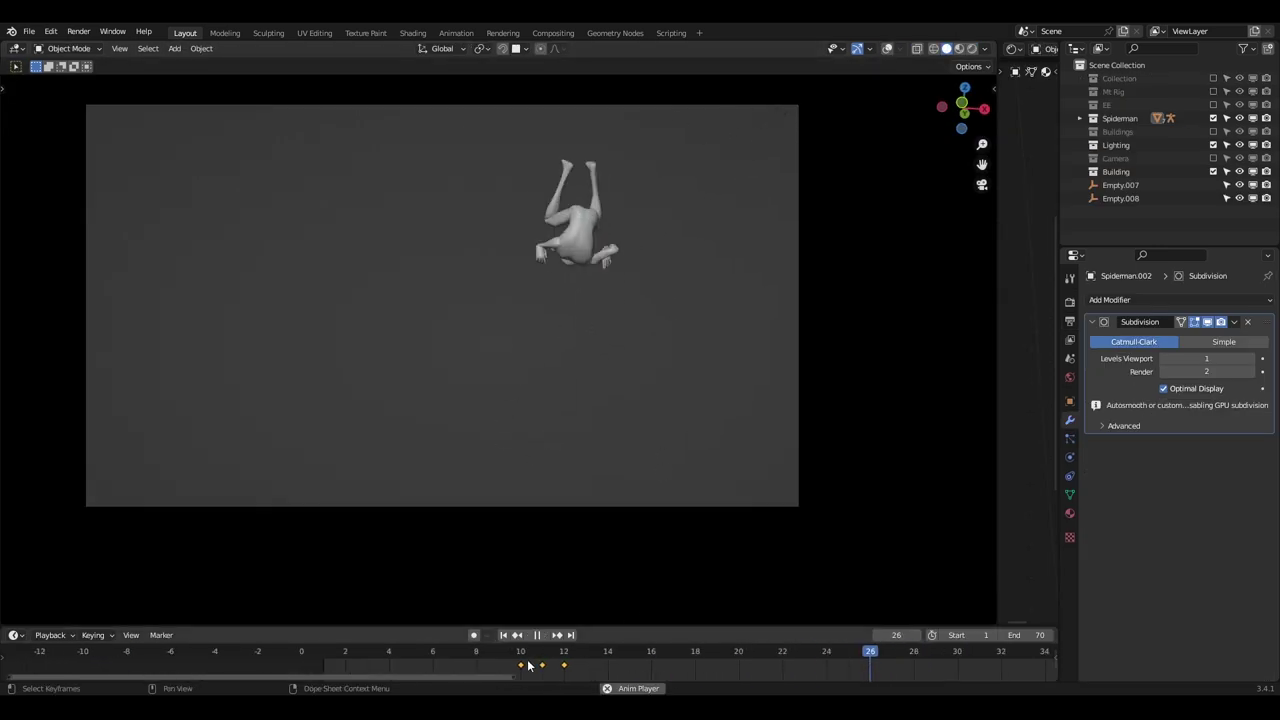
- Stop the swing animation's playback and move to frame 12
{"action": "scroll", "coordinate": [517, 658], "scroll_direction": "down", "scroll_amount": 7}
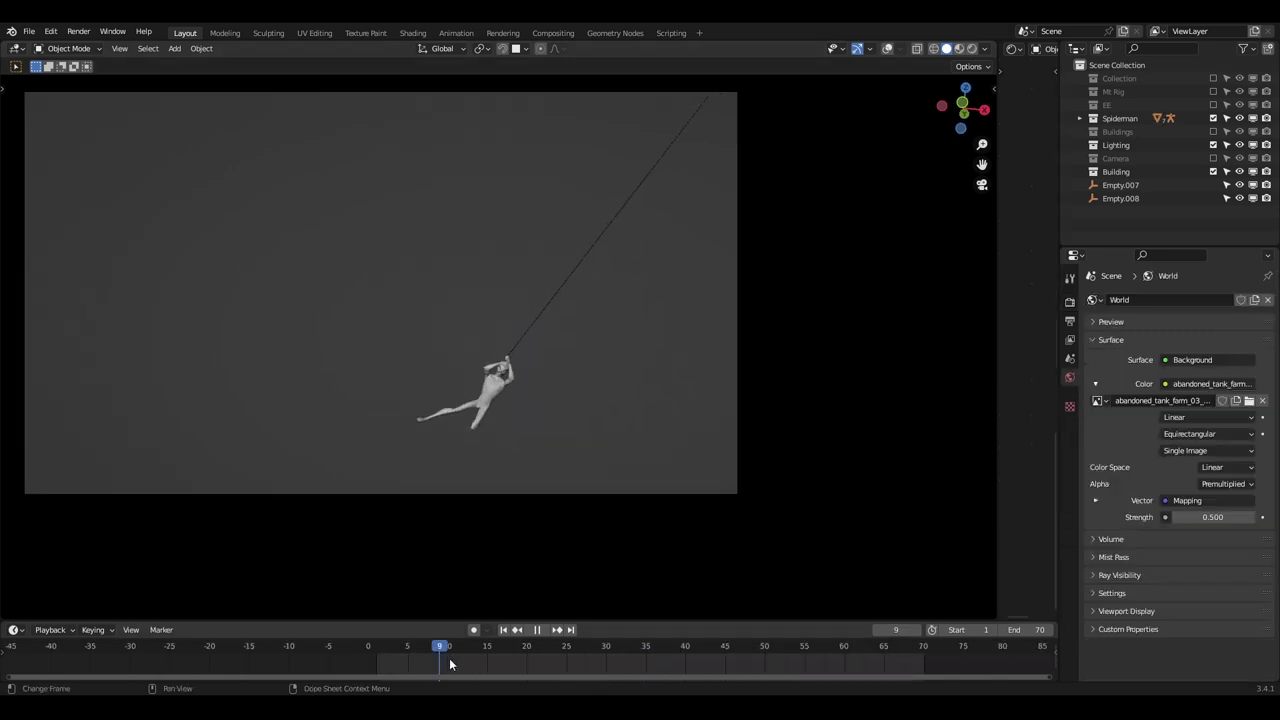
{"action": "left_click_drag", "start_coordinate": [449, 658], "coordinate": [468, 661]}
{"action": "scroll", "coordinate": [393, 532], "scroll_direction": "up", "scroll_amount": 4}
{"action": "scroll", "coordinate": [493, 433], "scroll_direction": "up", "scroll_amount": 3}
{"action": "middle_click_drag", "start_coordinate": [393, 532], "coordinate": [480, 607], "text": "shift"}
{"action": "key", "text": "space"}
{"action": "left_click_drag", "start_coordinate": [471, 648], "coordinate": [464, 650]}
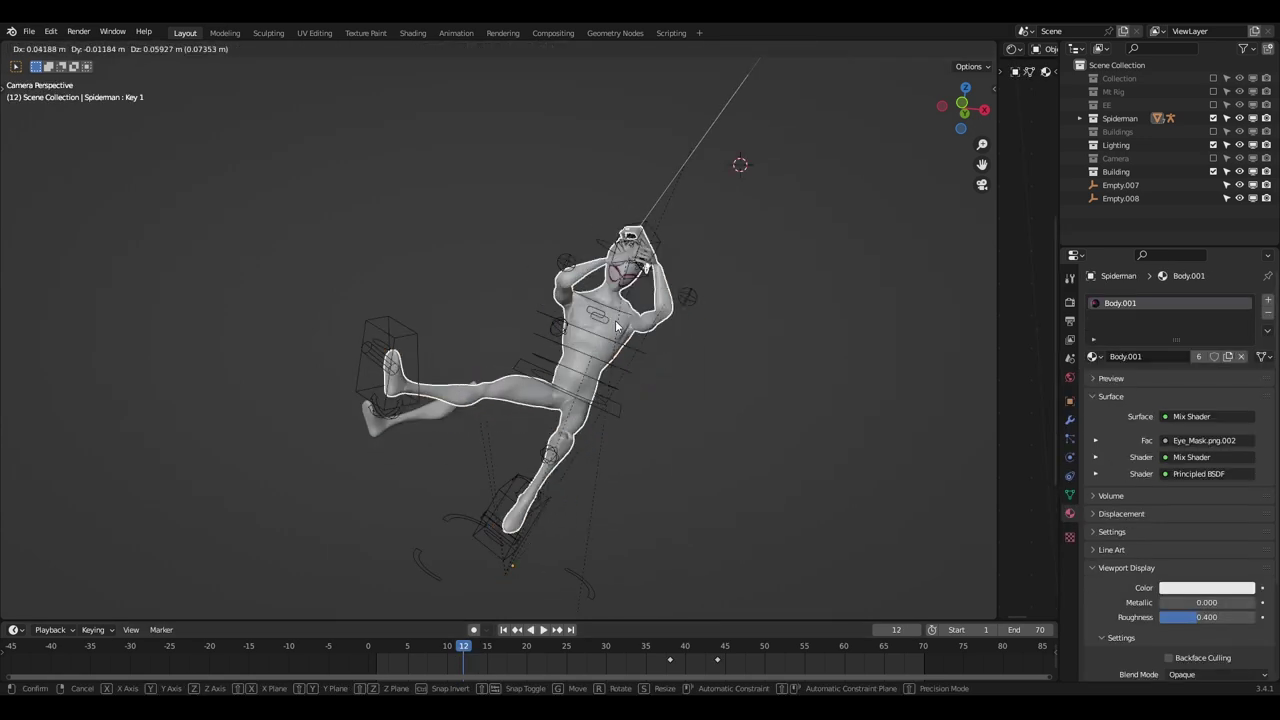
- Clear the shape keys of the duplicated Spiderman body mesh and apply its Subdivision modifier
{"action": "left_click", "coordinate": [1069, 495]}
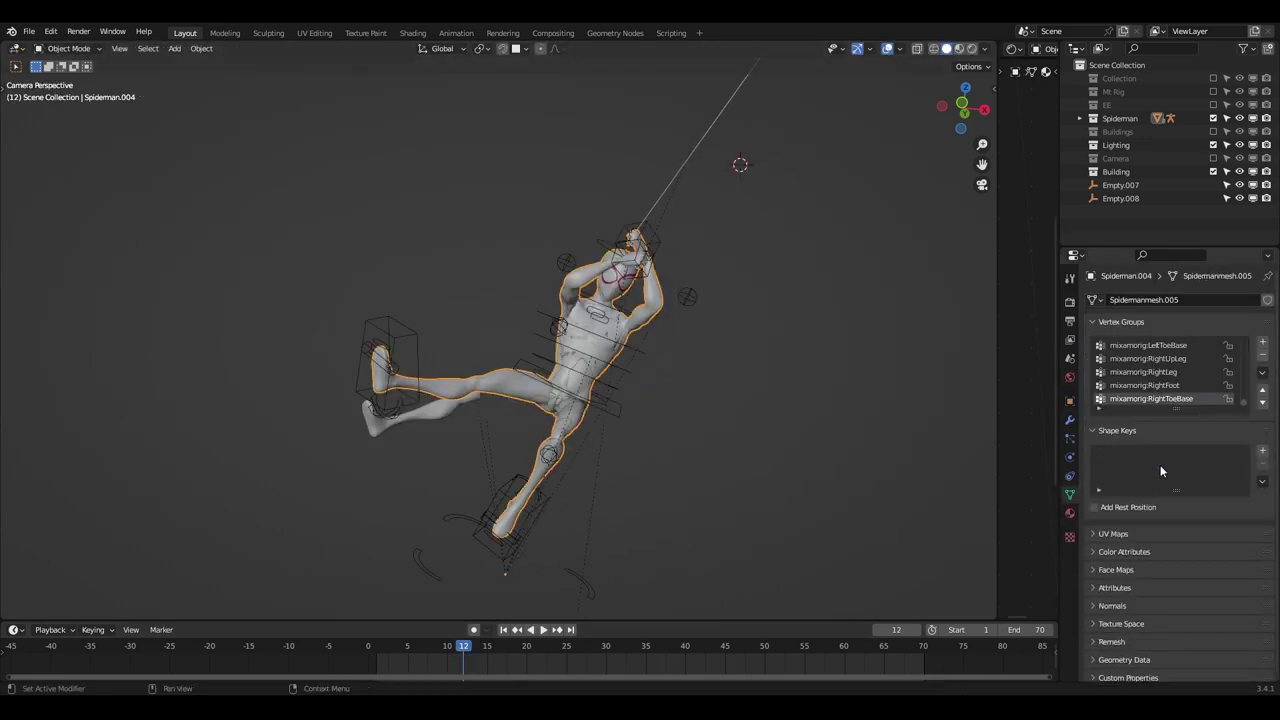
{"action": "left_click", "coordinate": [1070, 421]}
{"action": "key", "text": "ctrl+a"}
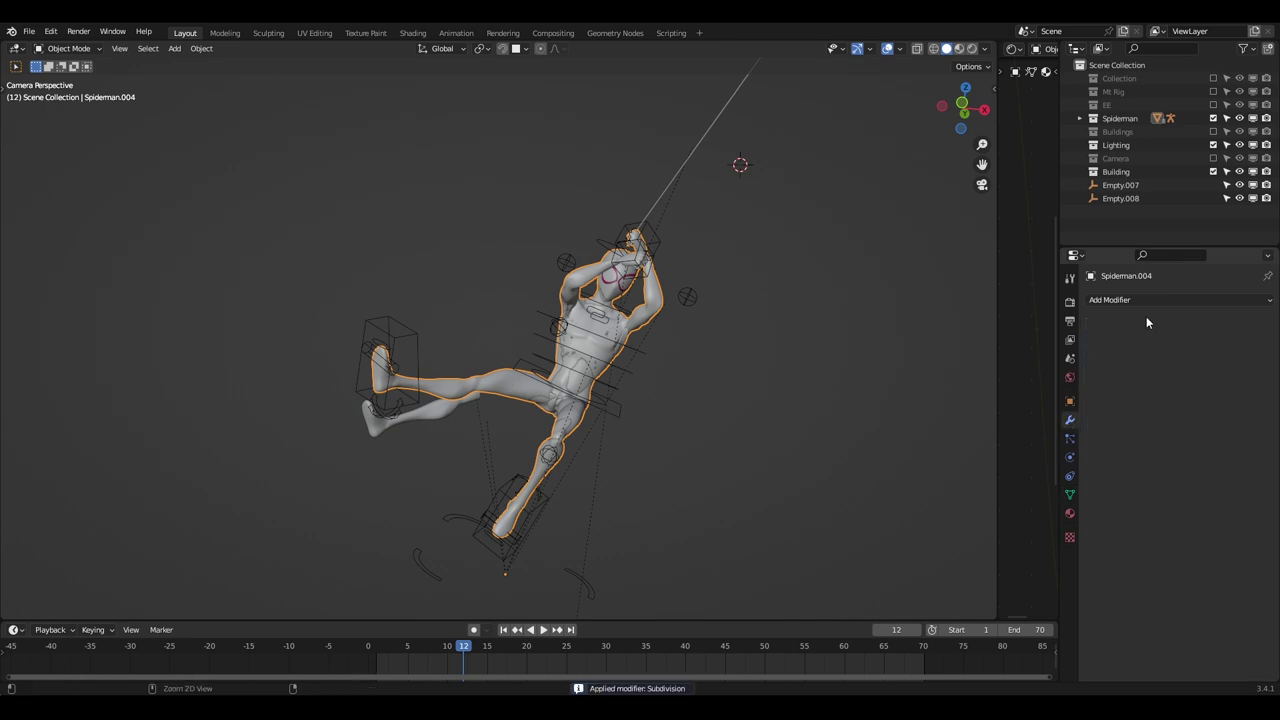
- Delete everything except the raised leg's lower leg and foot from the duplicated body mesh
{"action": "key", "text": "Tab"}
{"action": "scroll", "coordinate": [608, 368], "scroll_direction": "up", "scroll_amount": 6}
{"action": "left_click", "coordinate": [445, 347], "text": "alt"}
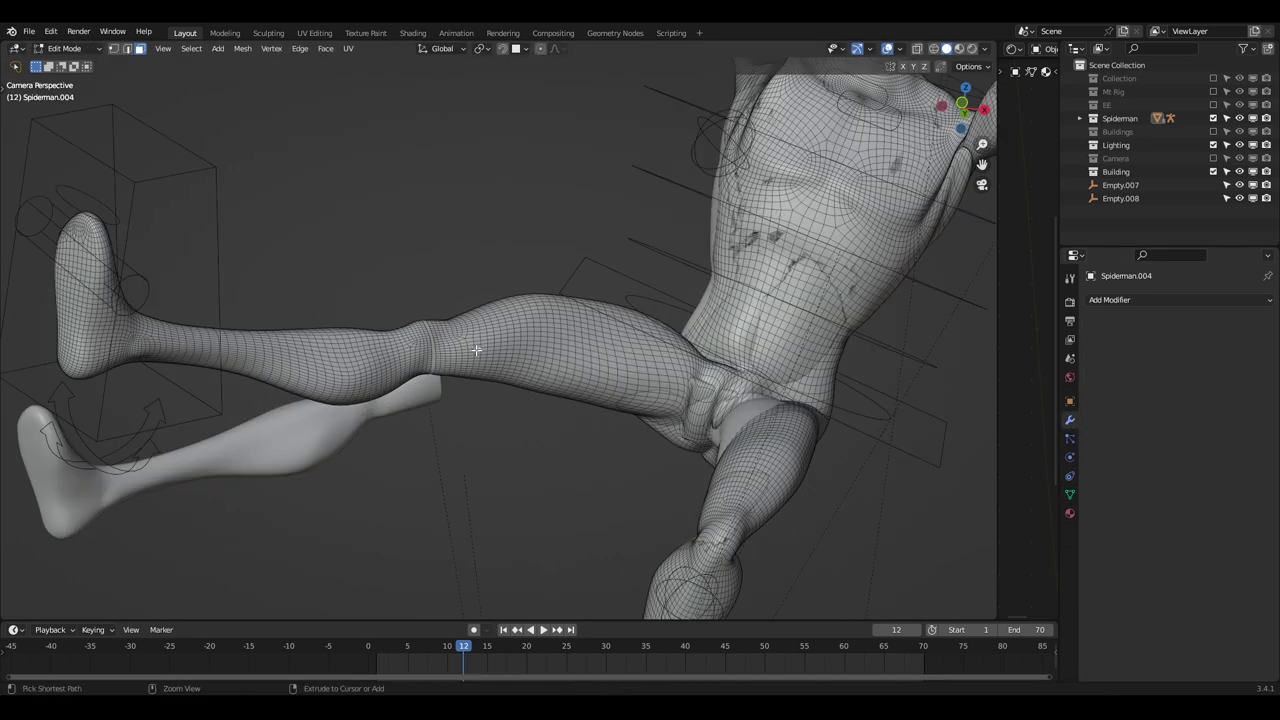
{"action": "key", "text": "ctrl+l"}
{"action": "key", "text": "x"}
{"action": "left_click", "coordinate": [480, 388]}
{"action": "key", "text": "Tab"}
{"action": "key", "text": "Tab"}
{"action": "key", "text": "Tab"}
- Set the lower-leg piece's origin to its geometry and move the piece below the original leg
{"action": "right_click", "coordinate": [501, 337]}
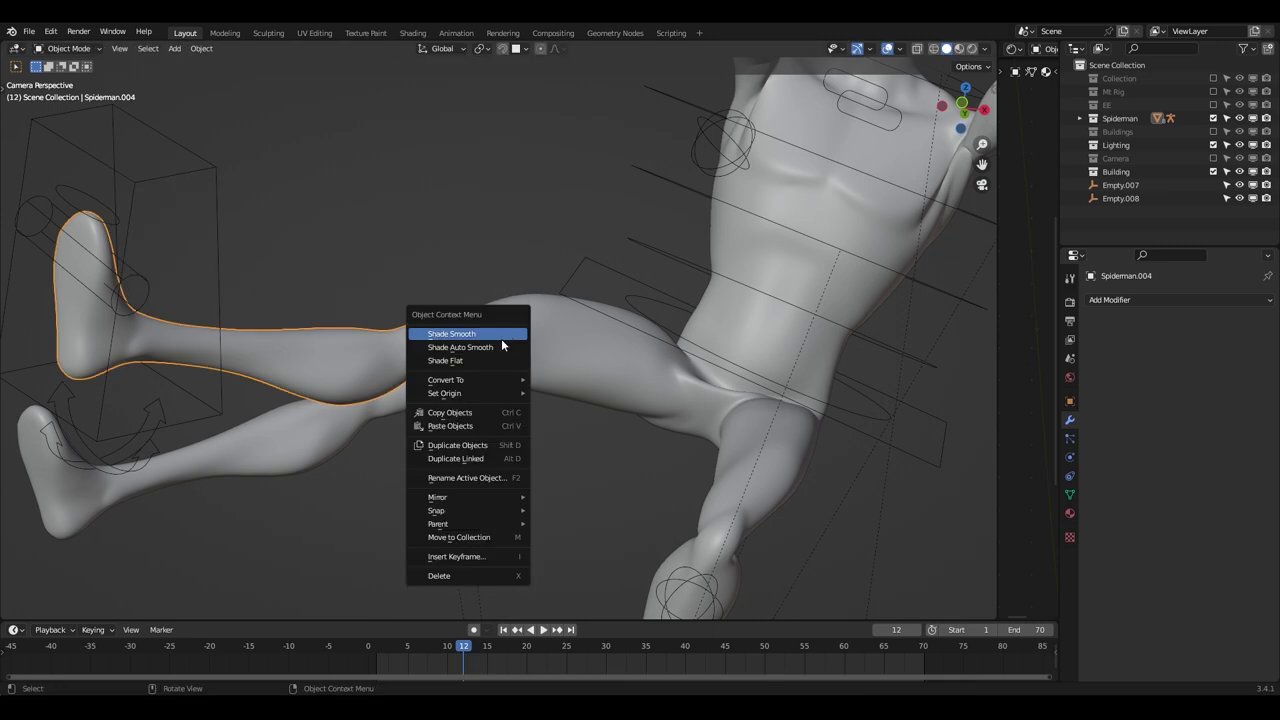
{"action": "left_click", "coordinate": [572, 406]}
{"action": "middle_click_drag", "start_coordinate": [415, 401], "coordinate": [533, 334], "text": "shift"}
{"action": "key", "text": "g"}
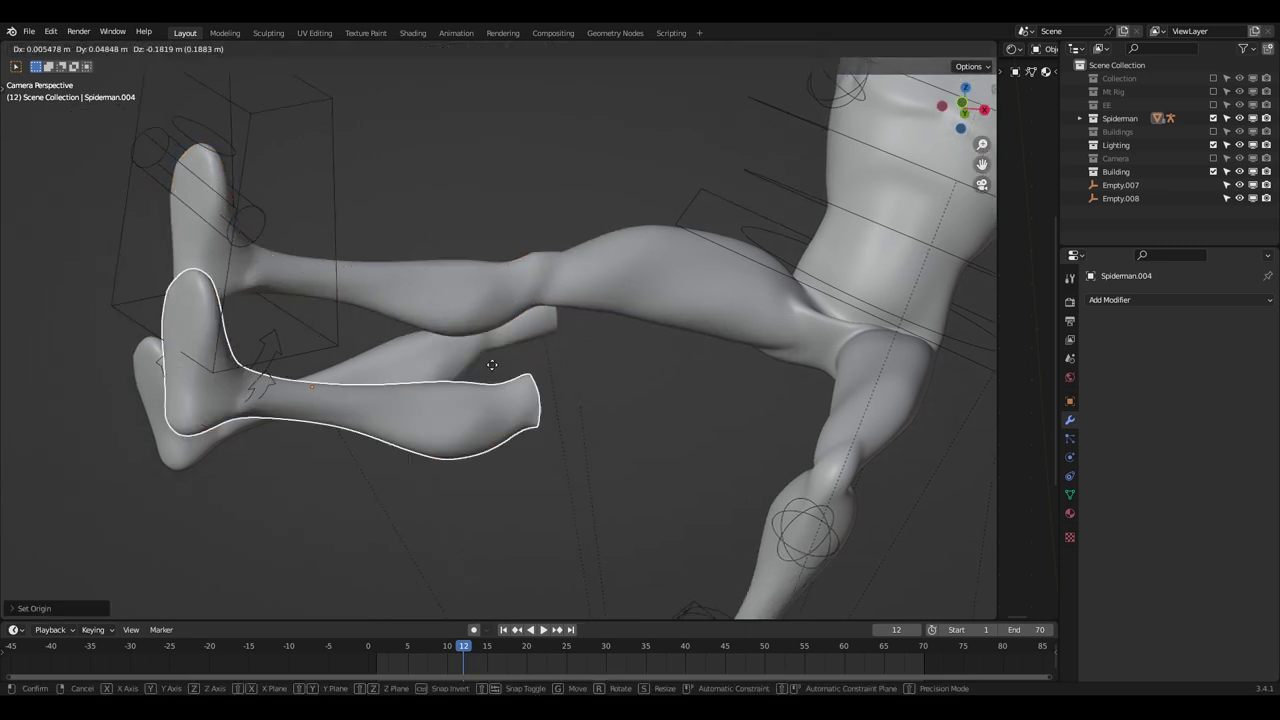
{"action": "left_click", "coordinate": [527, 478]}
- Rotate the lower-leg piece freely so its foot end tilts down and its knee end points up
{"action": "key", "text": "r"}
{"action": "key", "text": "r"}
{"action": "left_click", "coordinate": [498, 450]}
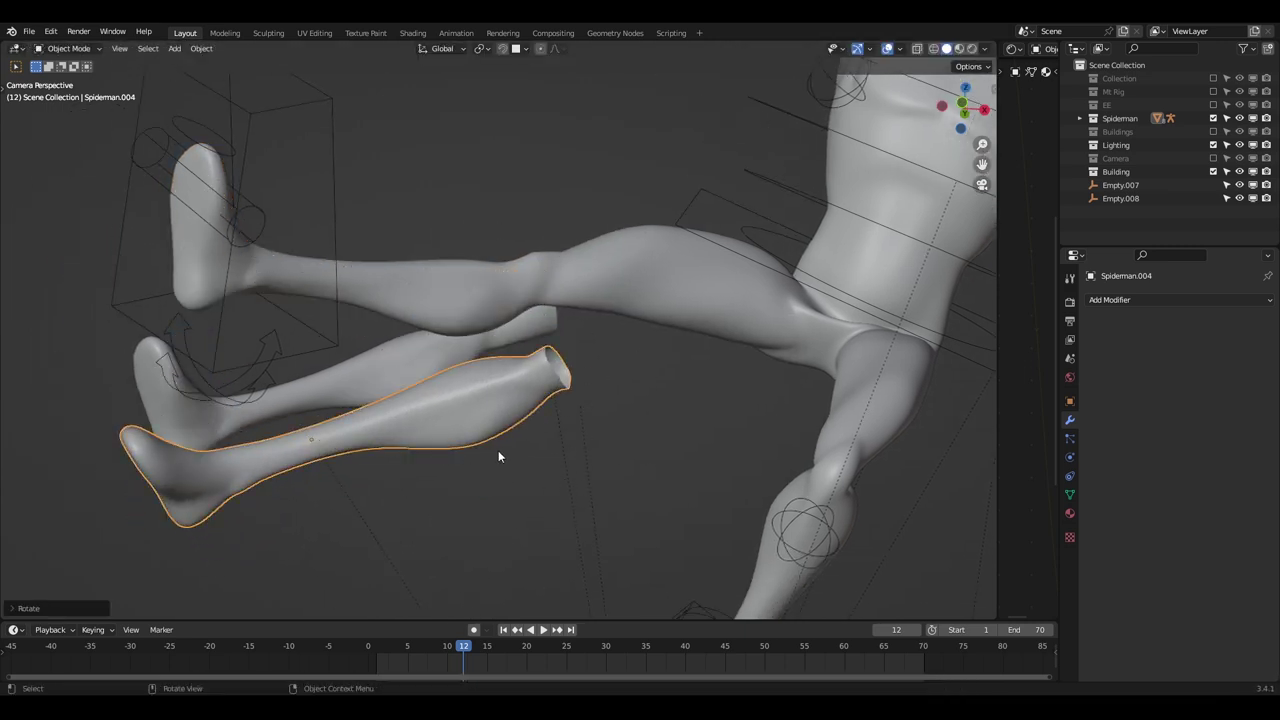
{"action": "key", "text": "Tab"}
{"action": "key", "text": "Tab"}
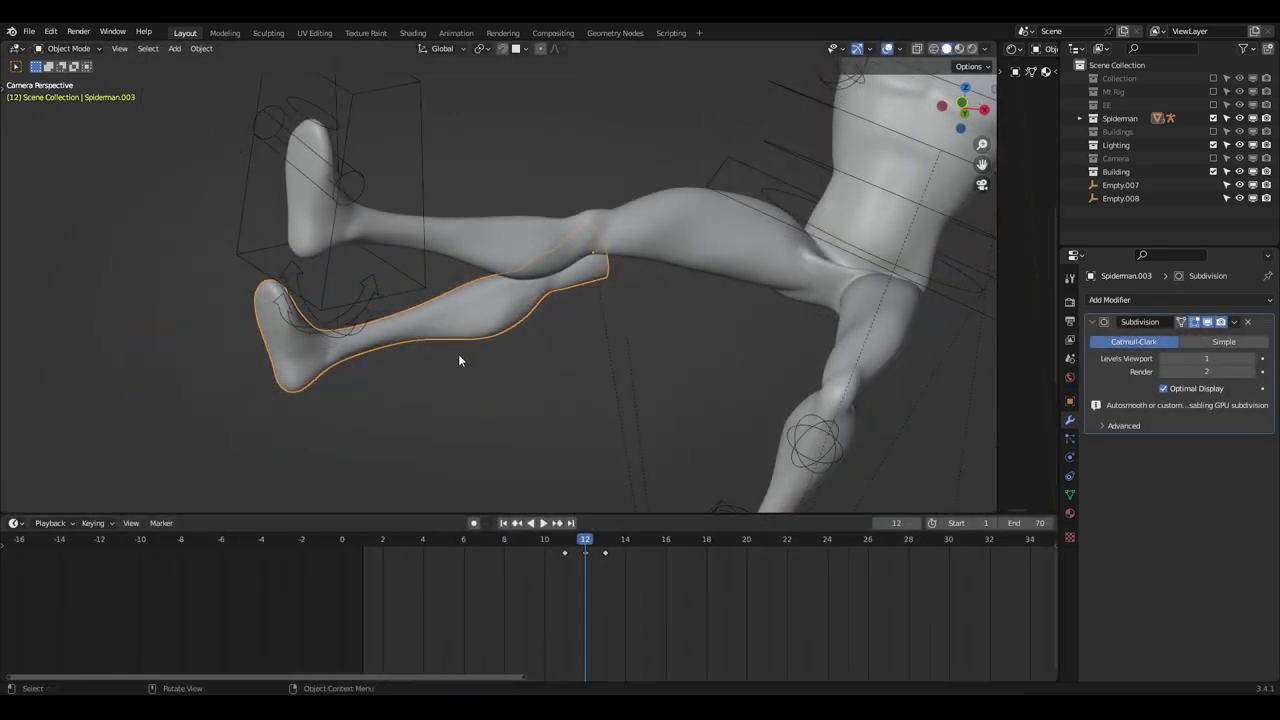
- Examine the extra leg's keyframes at frames 10, 11 and 12
{"action": "left_click", "coordinate": [458, 354]}
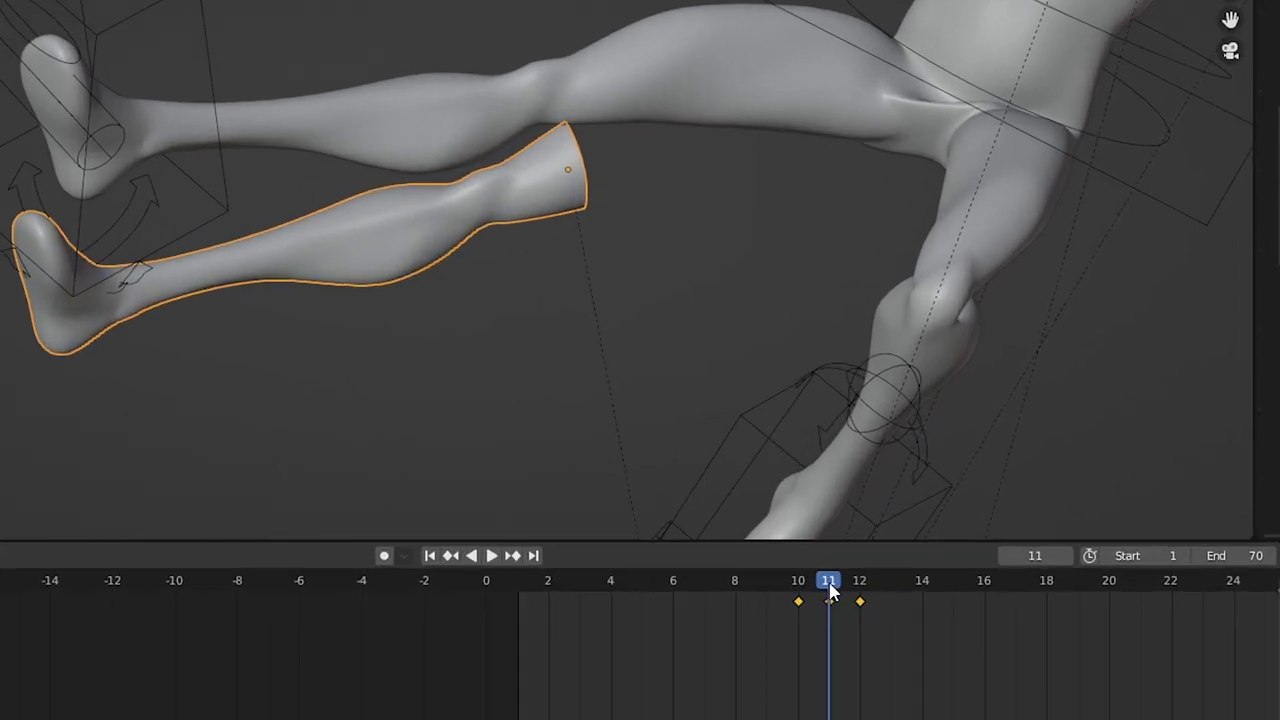
{"action": "left_click", "coordinate": [801, 597]}
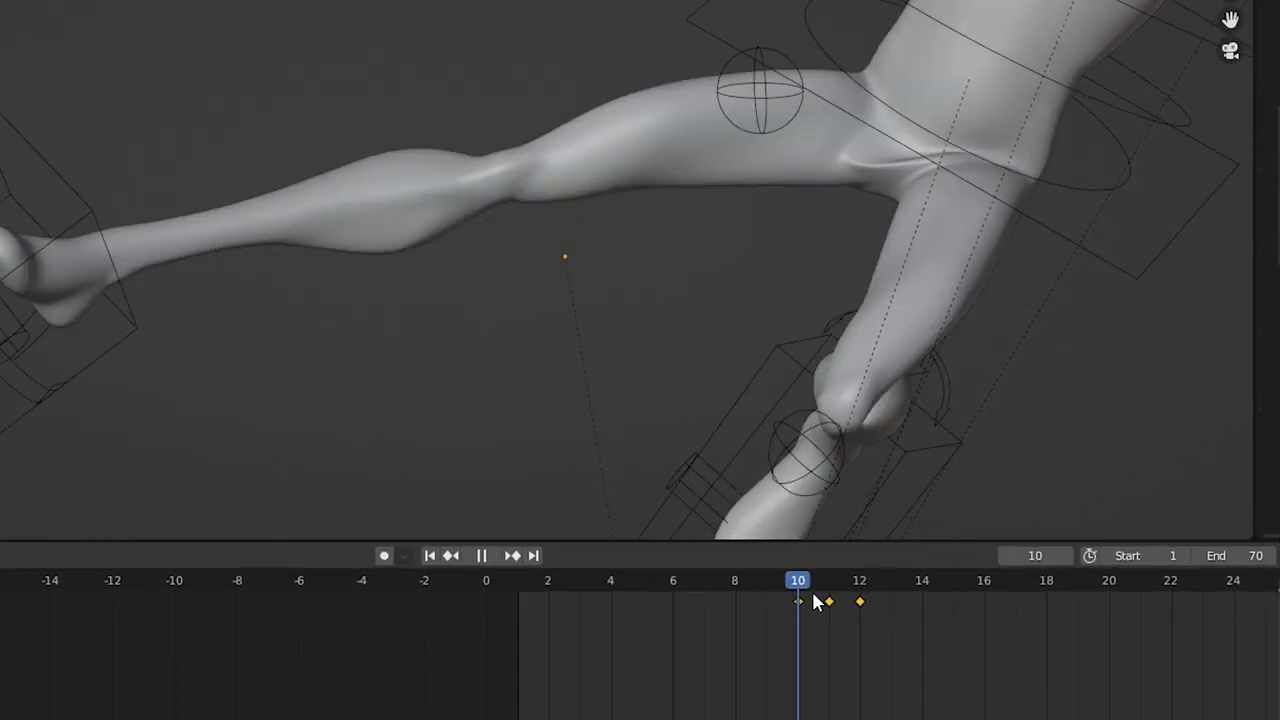
{"action": "left_click", "coordinate": [830, 603]}
{"action": "left_click", "coordinate": [861, 606]}
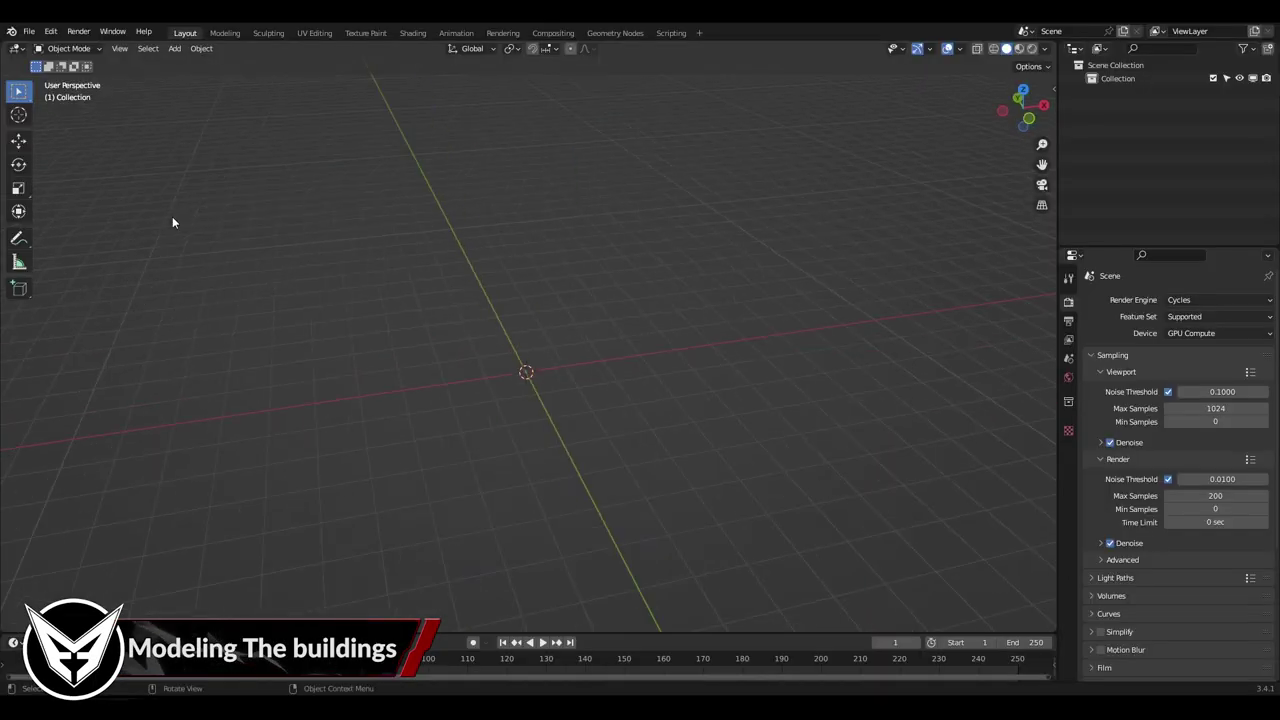
- Add a plane and rotate it 90° about the X axis so it stands upright
{"action": "key", "text": "shift+a"}
{"action": "left_click", "coordinate": [615, 331]}
{"action": "type", "text": "90"}
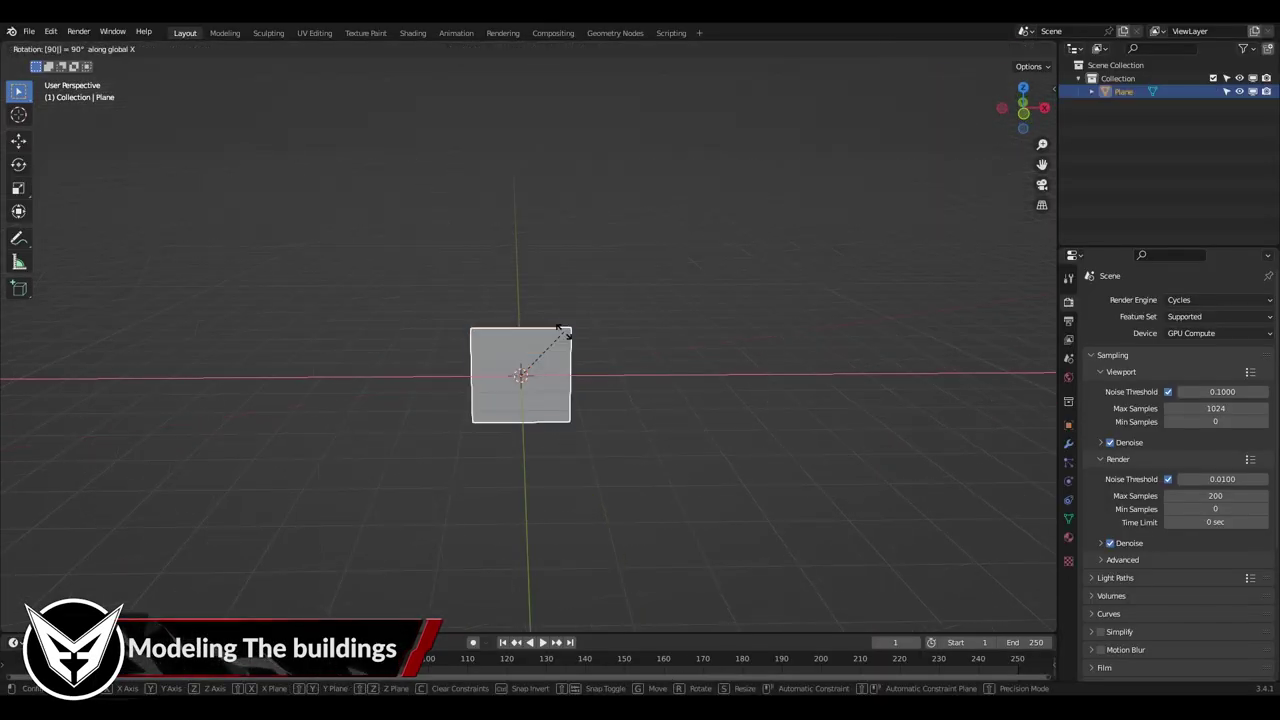
{"action": "key", "text": "Return"}
- Narrow the plane along X into an upright rectangle in front view and split it vertically down the middle
{"action": "key", "text": "KP_1"}
{"action": "scroll", "coordinate": [598, 315], "scroll_direction": "up", "scroll_amount": 5}
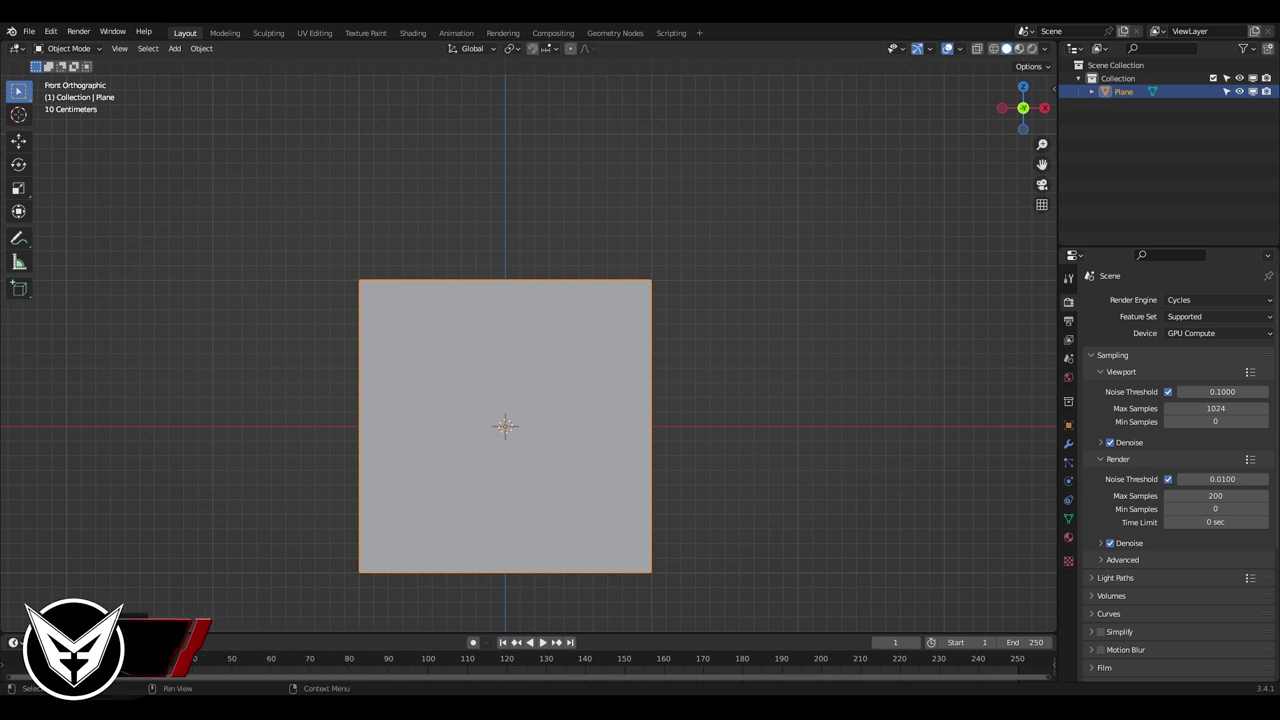
{"action": "middle_click_drag", "start_coordinate": [600, 500], "coordinate": [582, 432], "text": "shift"}
{"action": "key", "text": "s"}
{"action": "key", "text": "x"}
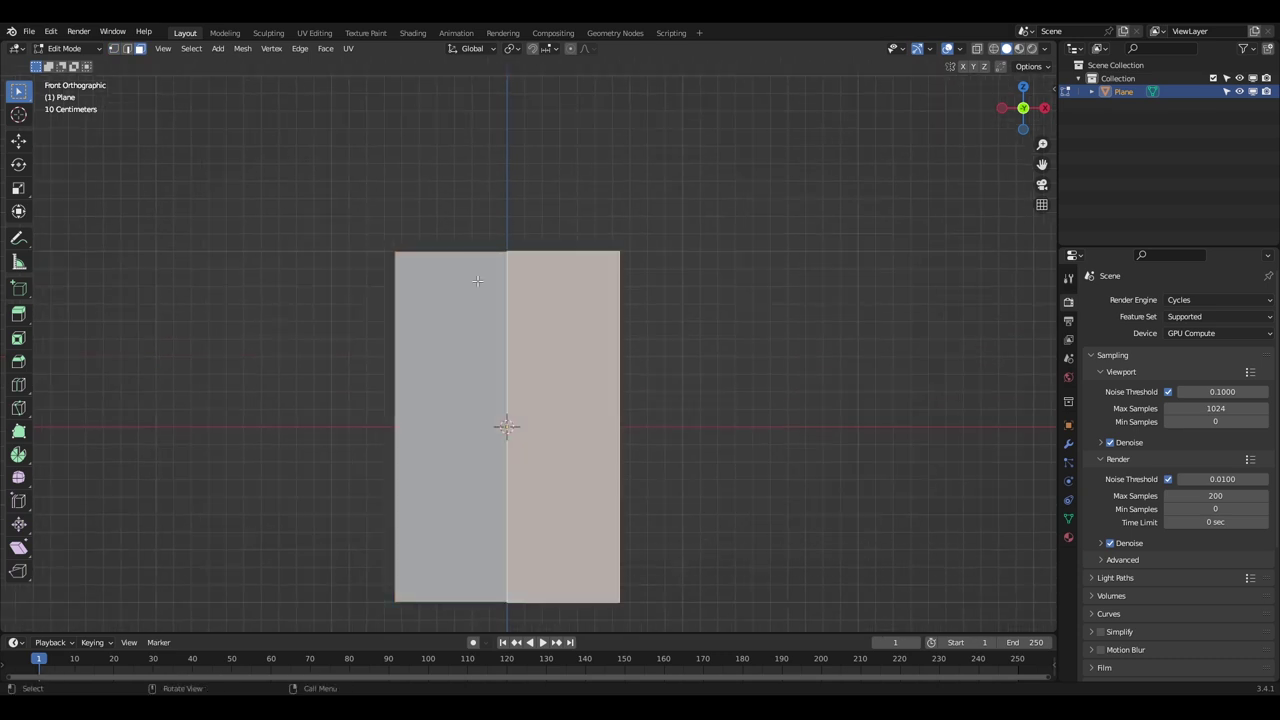
- Return to Object Mode and apply the plane's scale
{"action": "key", "text": "Tab"}
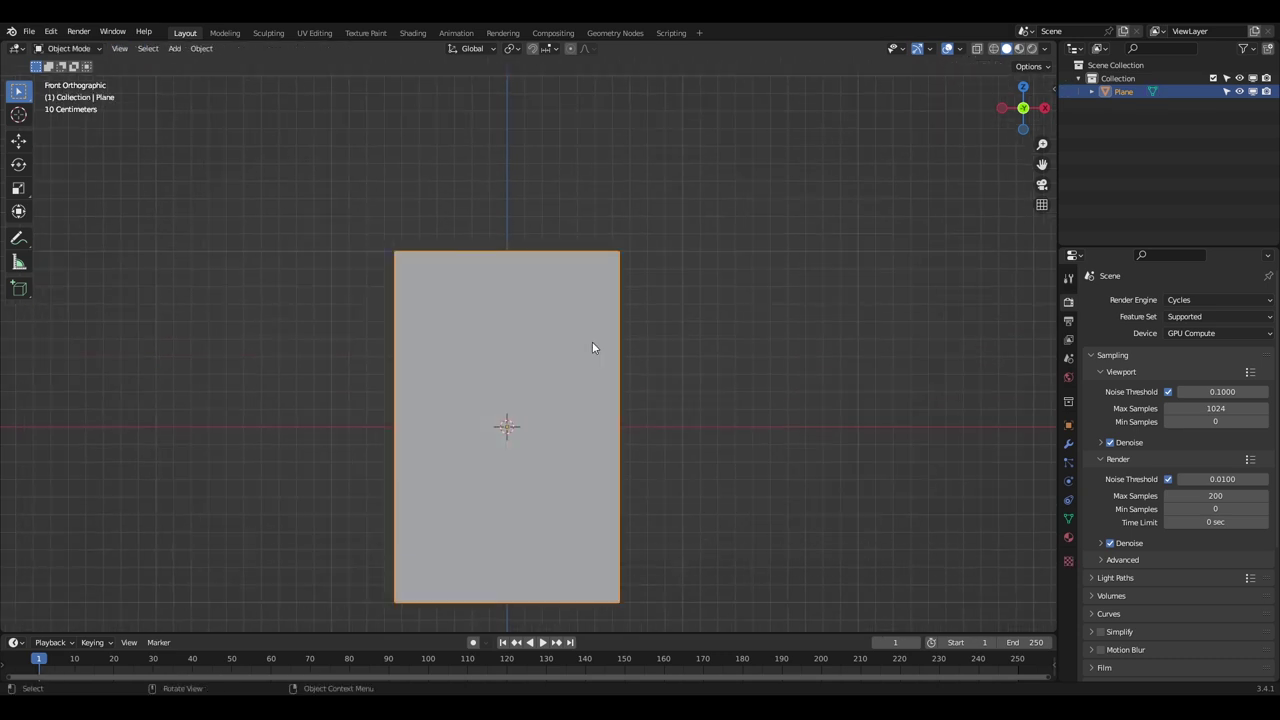
{"action": "key", "text": "ctrl+a"}
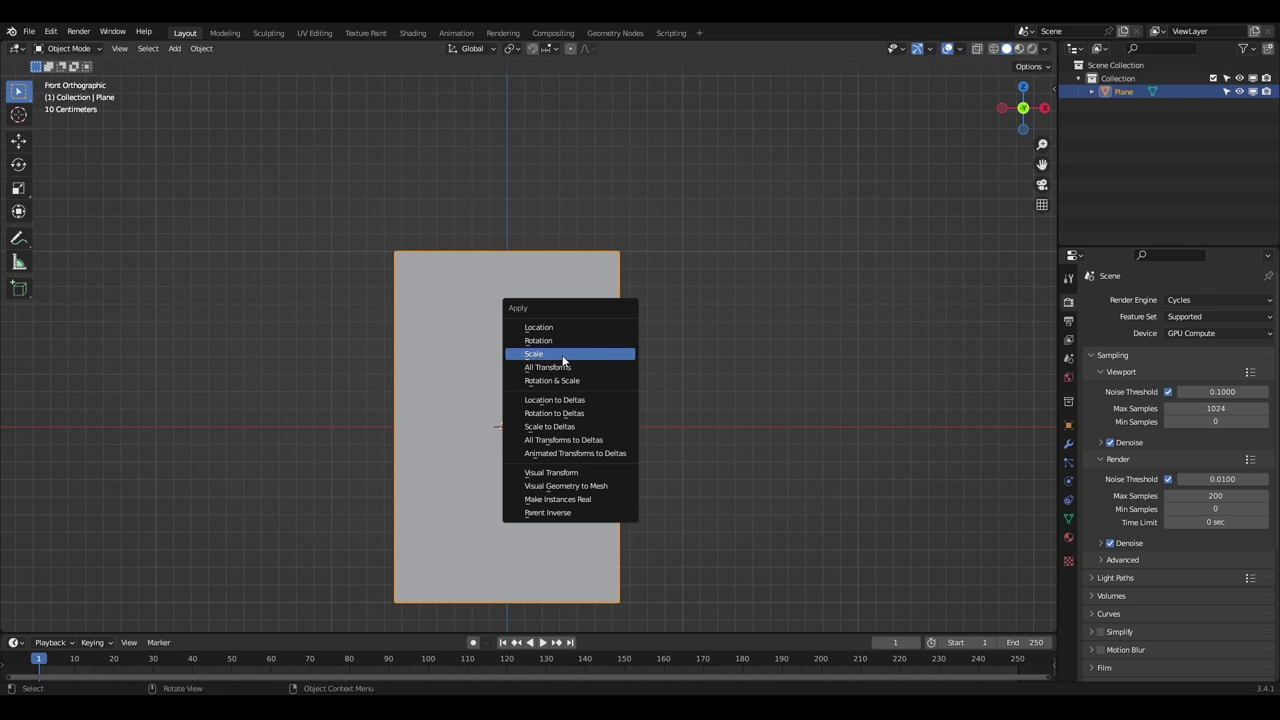
{"action": "left_click", "coordinate": [563, 354]}
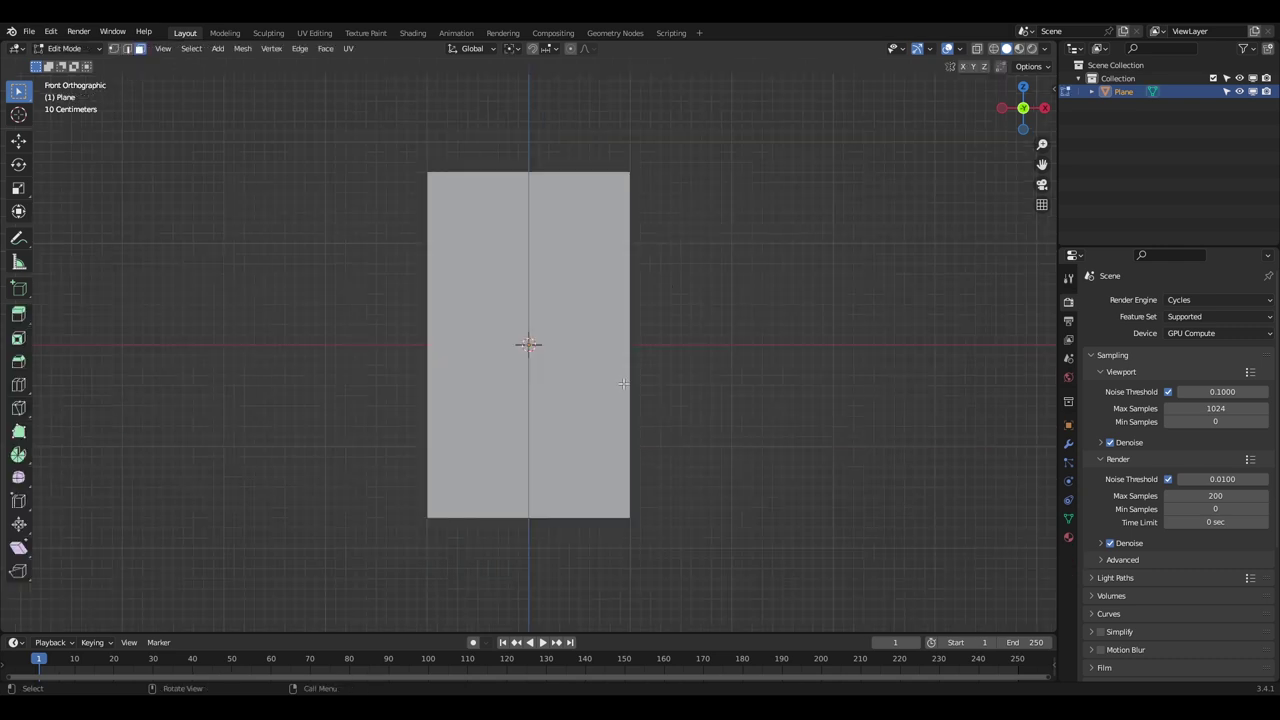
- Extrude both halves of the plane as individual faces
{"action": "left_click", "coordinate": [611, 379]}
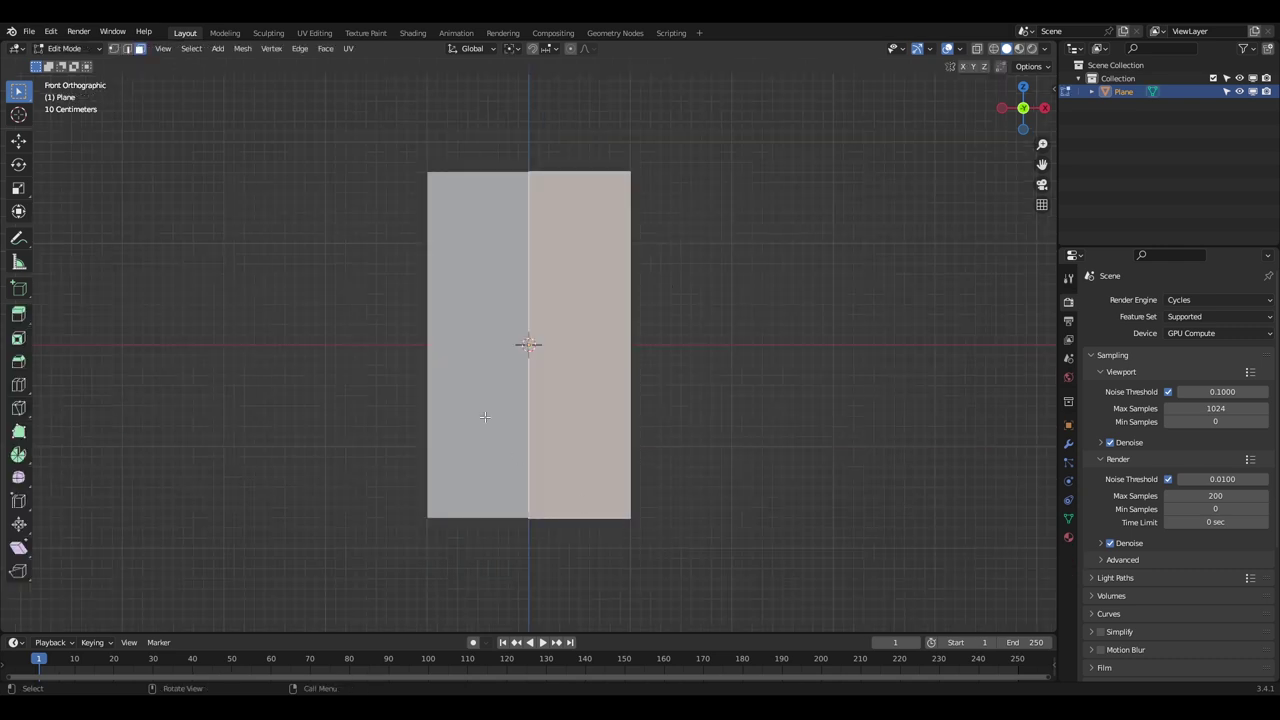
{"action": "left_click", "coordinate": [485, 417], "text": "shift"}
{"action": "right_click", "coordinate": [567, 313]}
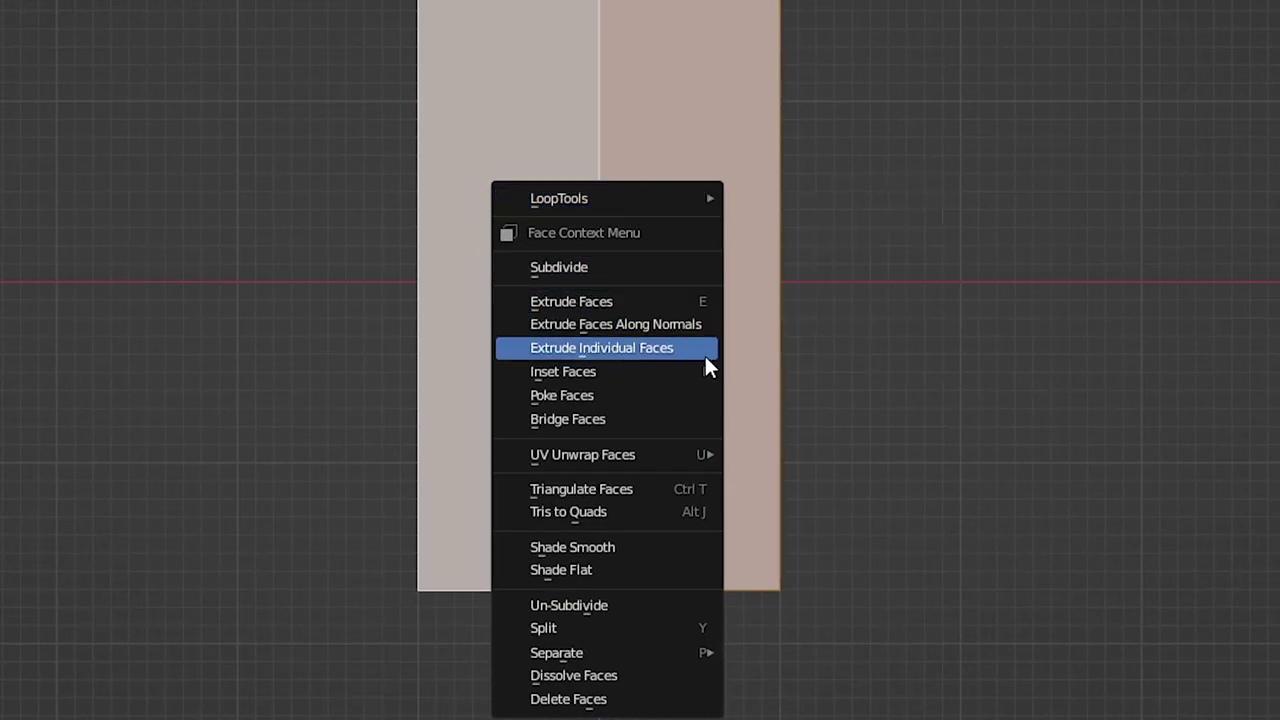
{"action": "left_click", "coordinate": [678, 356]}
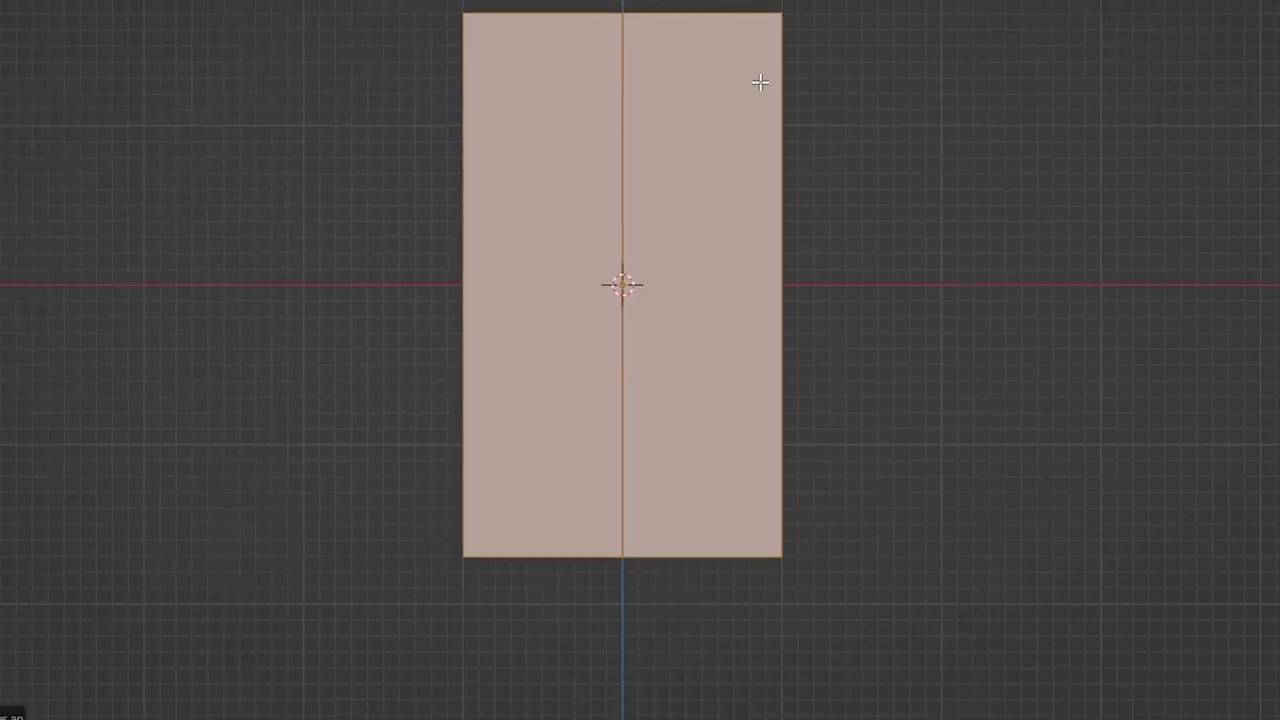
- Set the transform pivot point to Individual Origins and scale both faces inward to leave a window frame around each pane
{"action": "left_click", "coordinate": [600, 40]}
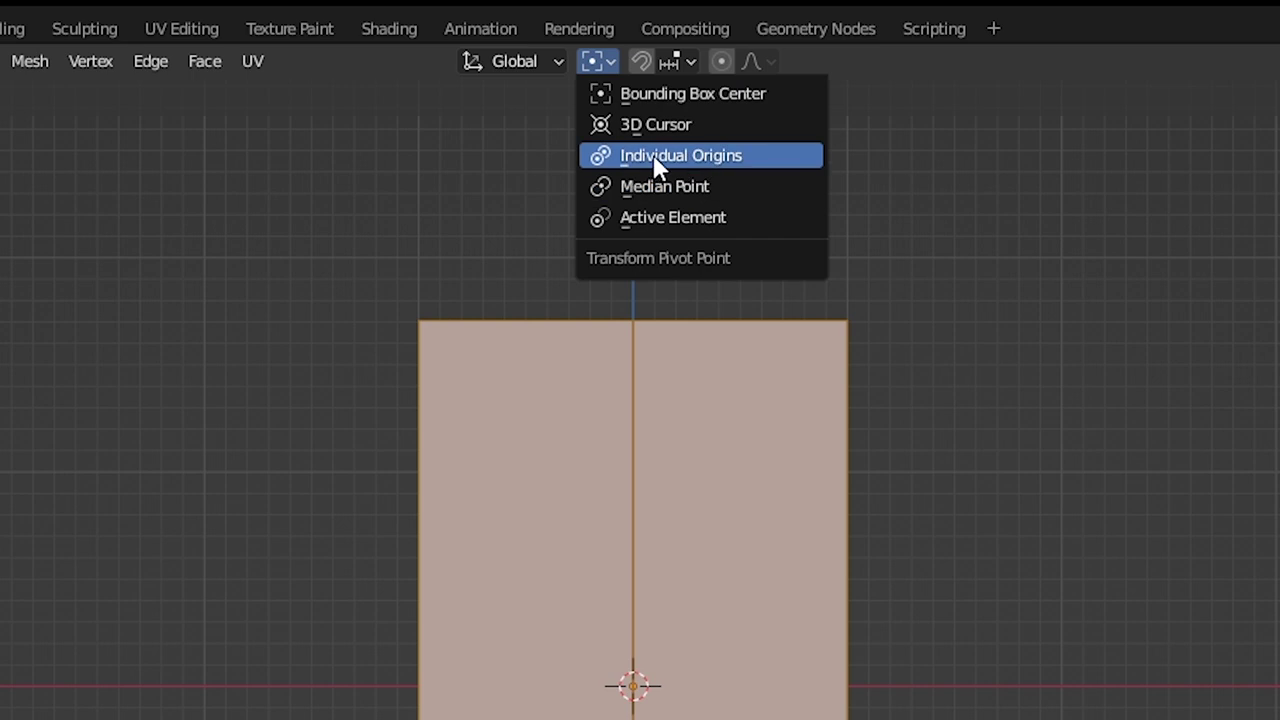
{"action": "left_click", "coordinate": [660, 157]}
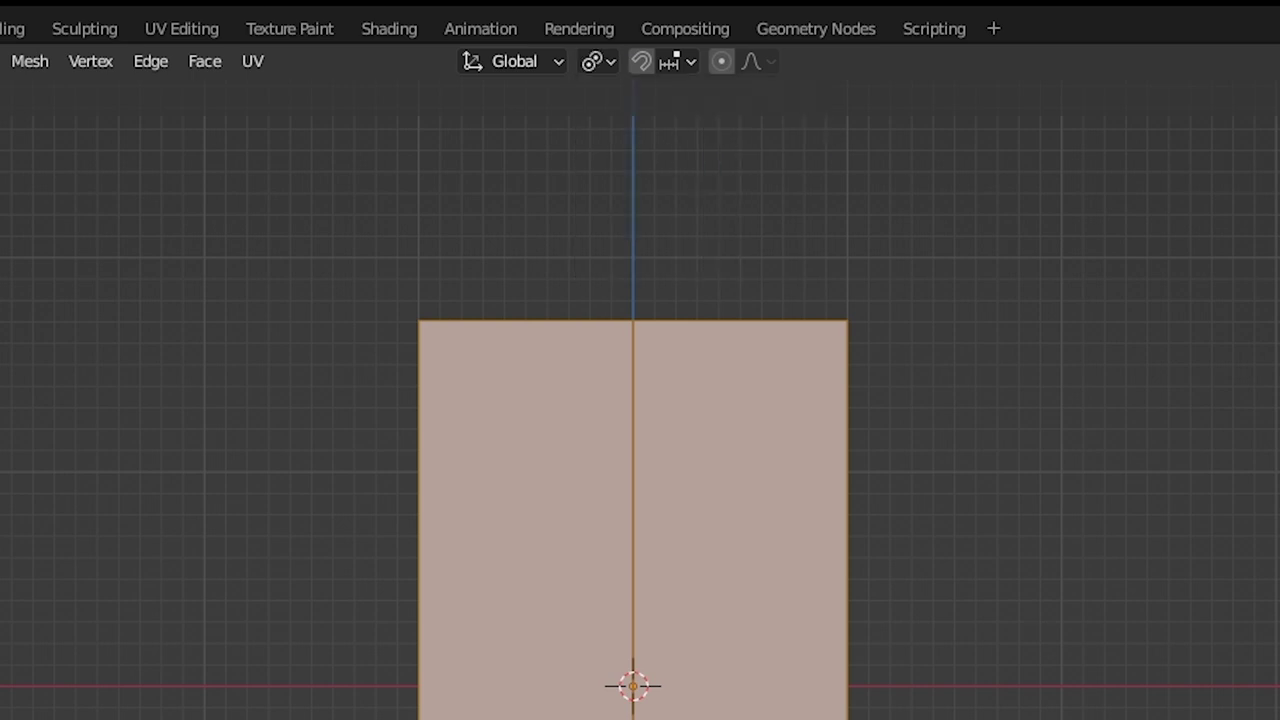
{"action": "key", "text": "s"}
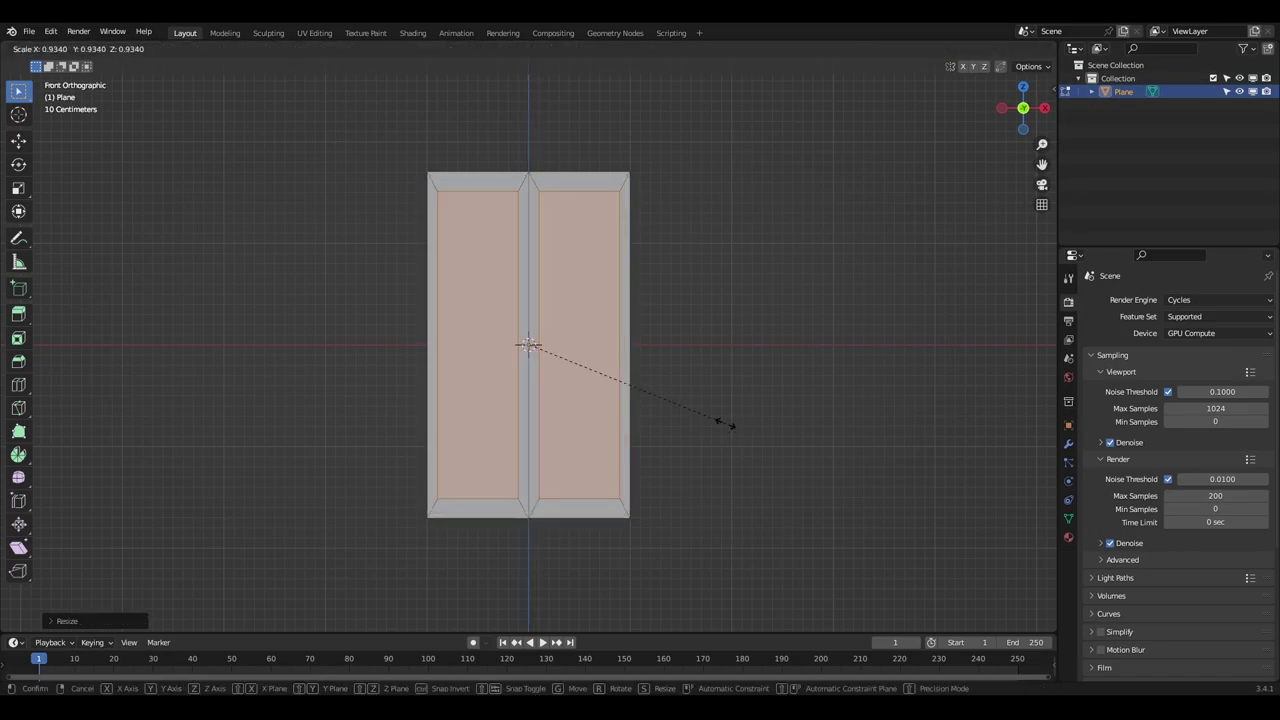
- Extrude the window's border faces outward to give the frame thickness around the two panes
{"action": "key", "text": "alt+a"}
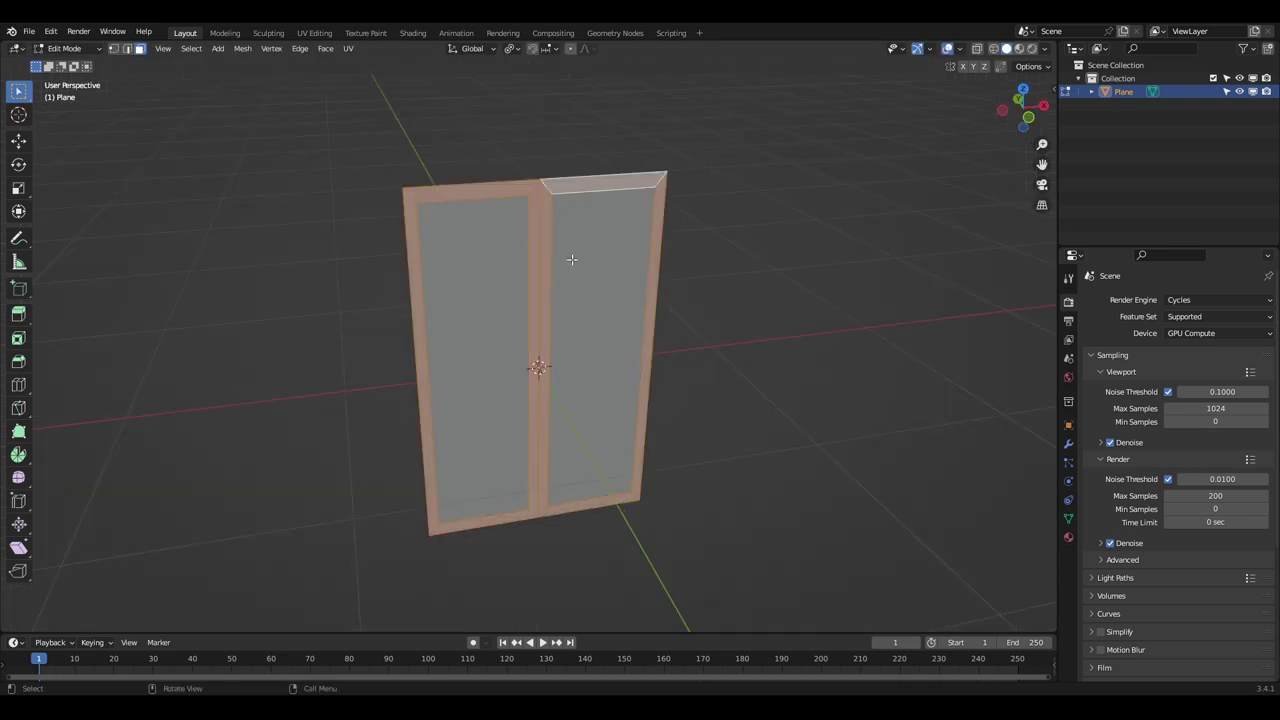
{"action": "middle_click_drag", "start_coordinate": [571, 259], "coordinate": [580, 300]}
{"action": "key", "text": "e"}
{"action": "middle_click_drag", "start_coordinate": [531, 143], "coordinate": [515, 275], "text": "shift"}
{"action": "middle_click_drag", "start_coordinate": [515, 275], "coordinate": [557, 300]}
- Extrude the top faces of the window frame upward to form a header strip
{"action": "key", "text": "2"}
{"action": "key", "text": "3"}
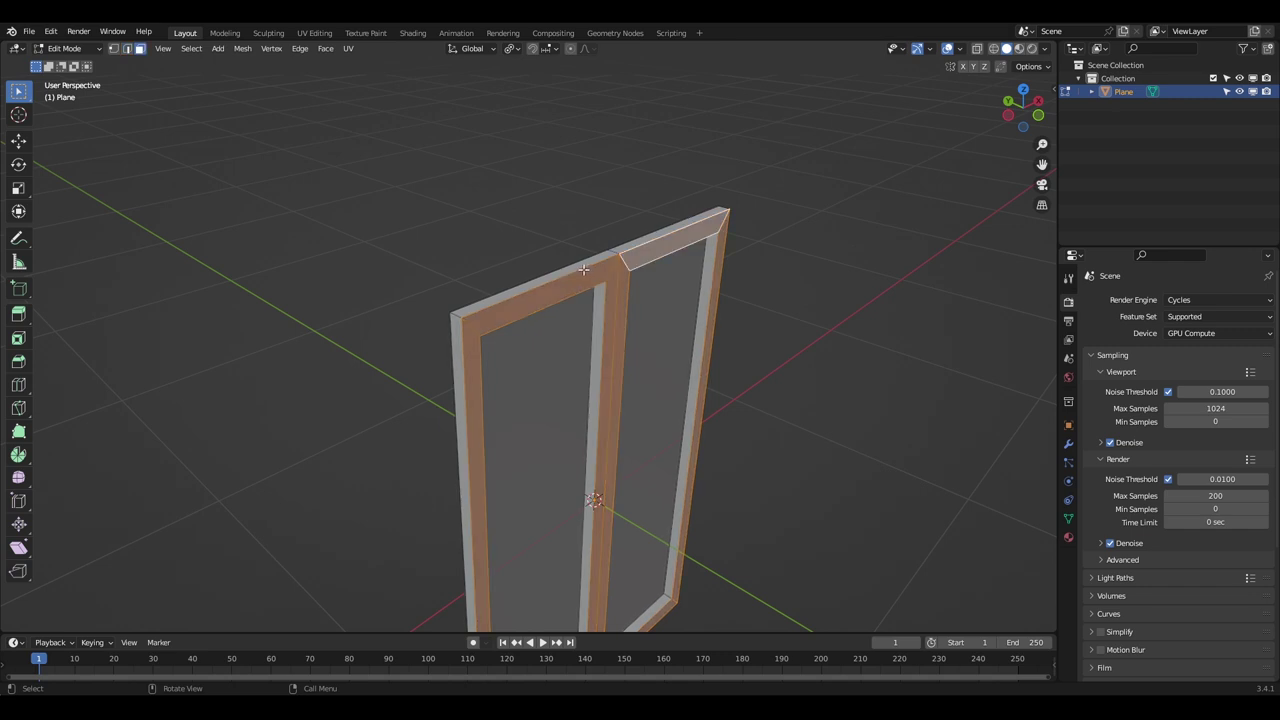
{"action": "key", "text": "alt+a"}
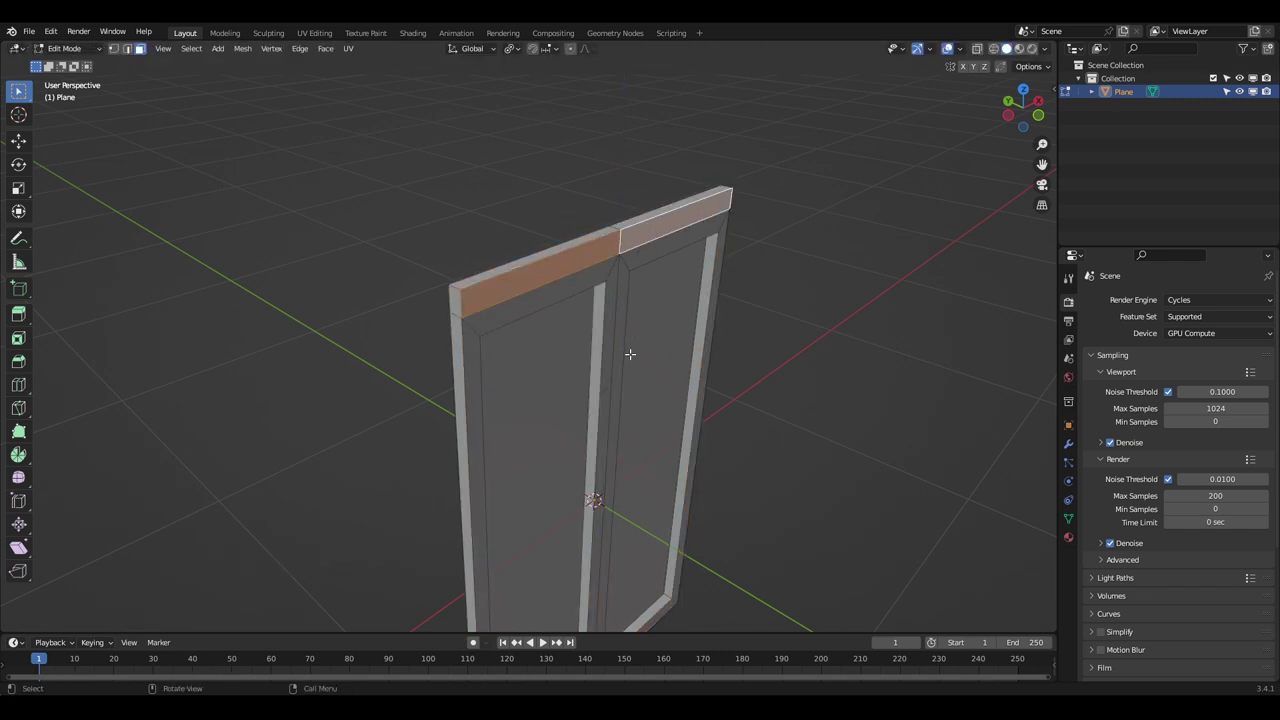
{"action": "middle_click_drag", "start_coordinate": [644, 367], "coordinate": [600, 384]}
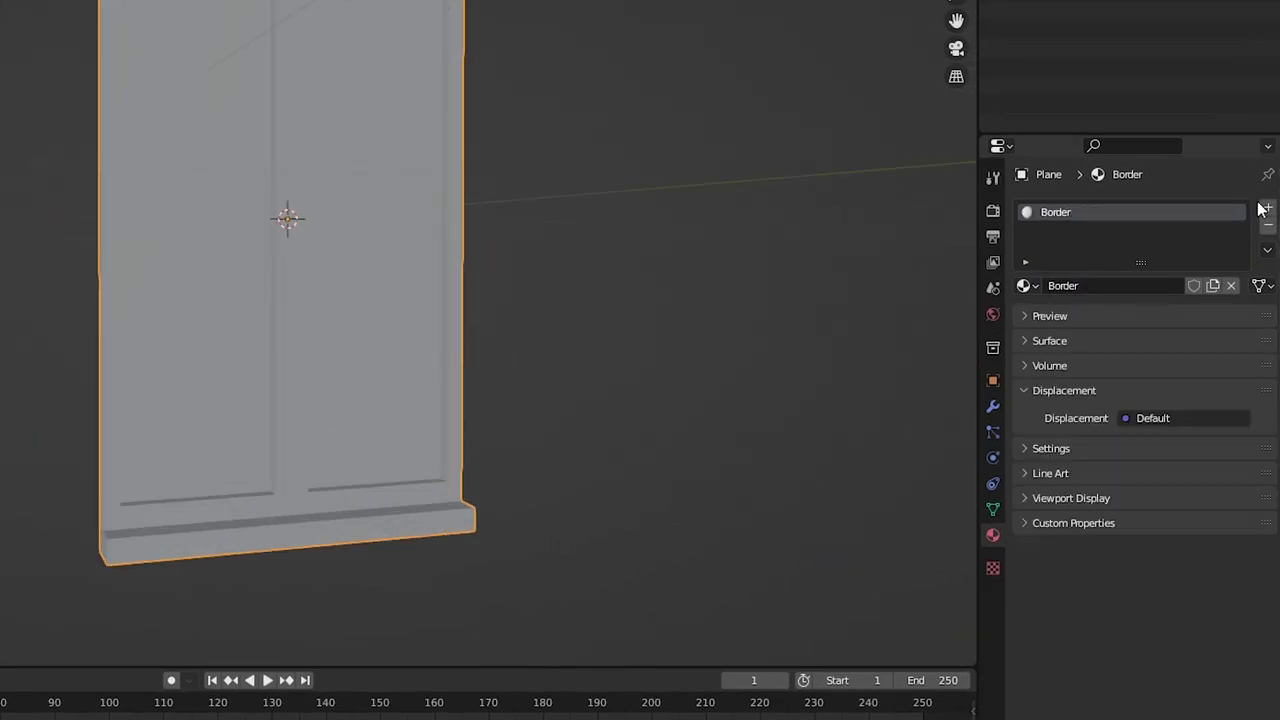
- Add a second material slot to the window with a new material named Glass
{"action": "left_click", "coordinate": [1262, 209]}
{"action": "left_click", "coordinate": [1140, 314]}
{"action": "double_click", "coordinate": [1095, 314]}
{"action": "type", "text": "Gla"}
- Open the viewport display colour of the Glass material
{"action": "left_click", "coordinate": [1062, 420]}
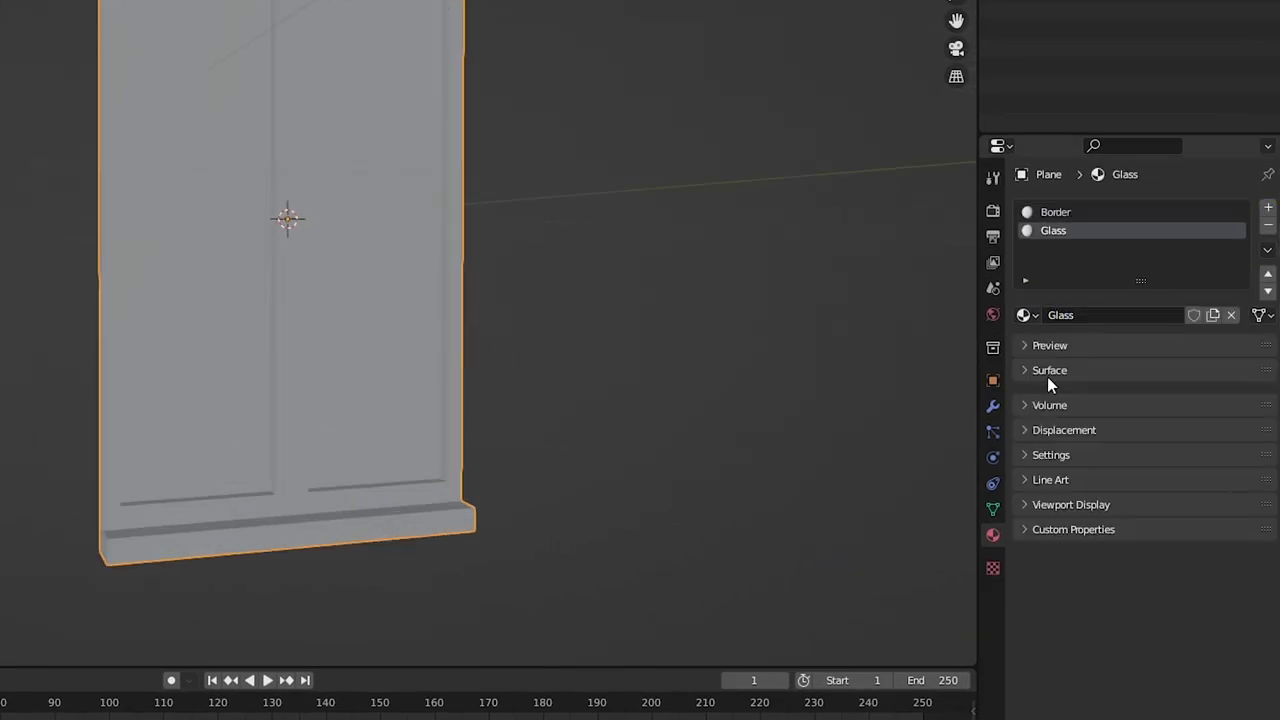
{"action": "left_click", "coordinate": [1063, 493]}
{"action": "left_click", "coordinate": [1144, 522]}
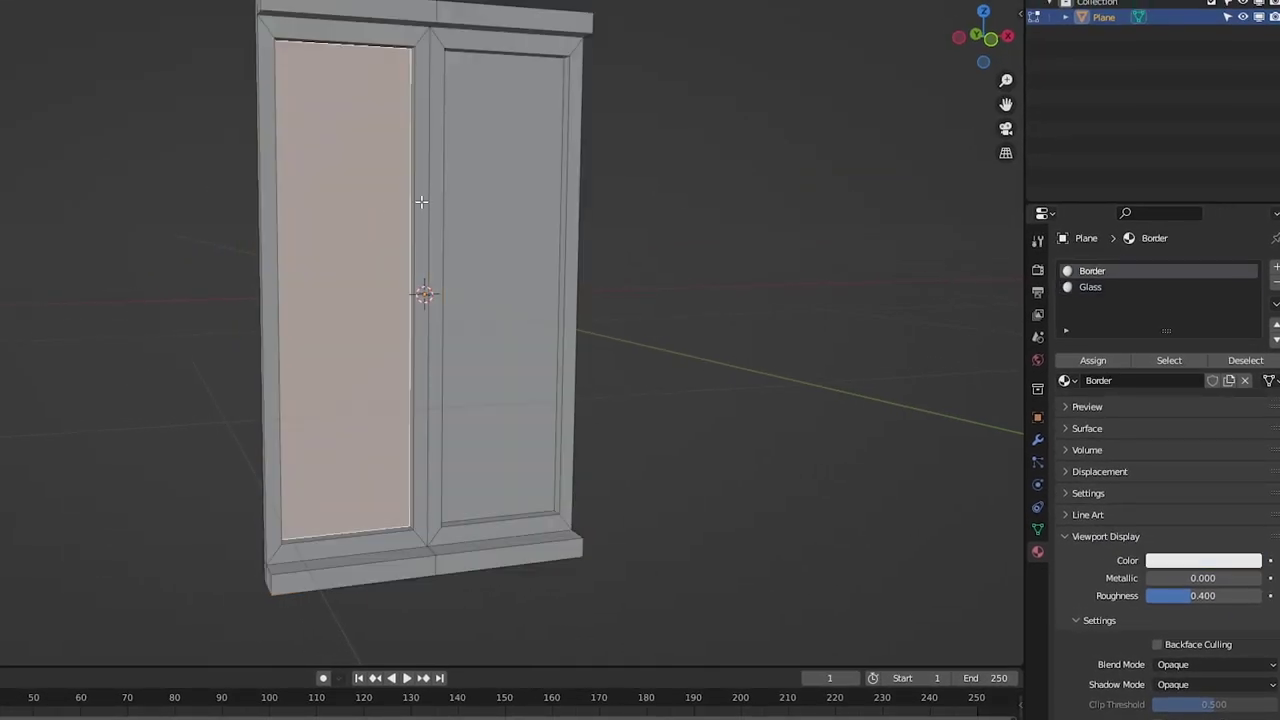
- Assign the Glass material to both window pane faces
{"action": "left_click", "coordinate": [527, 209], "text": "shift"}
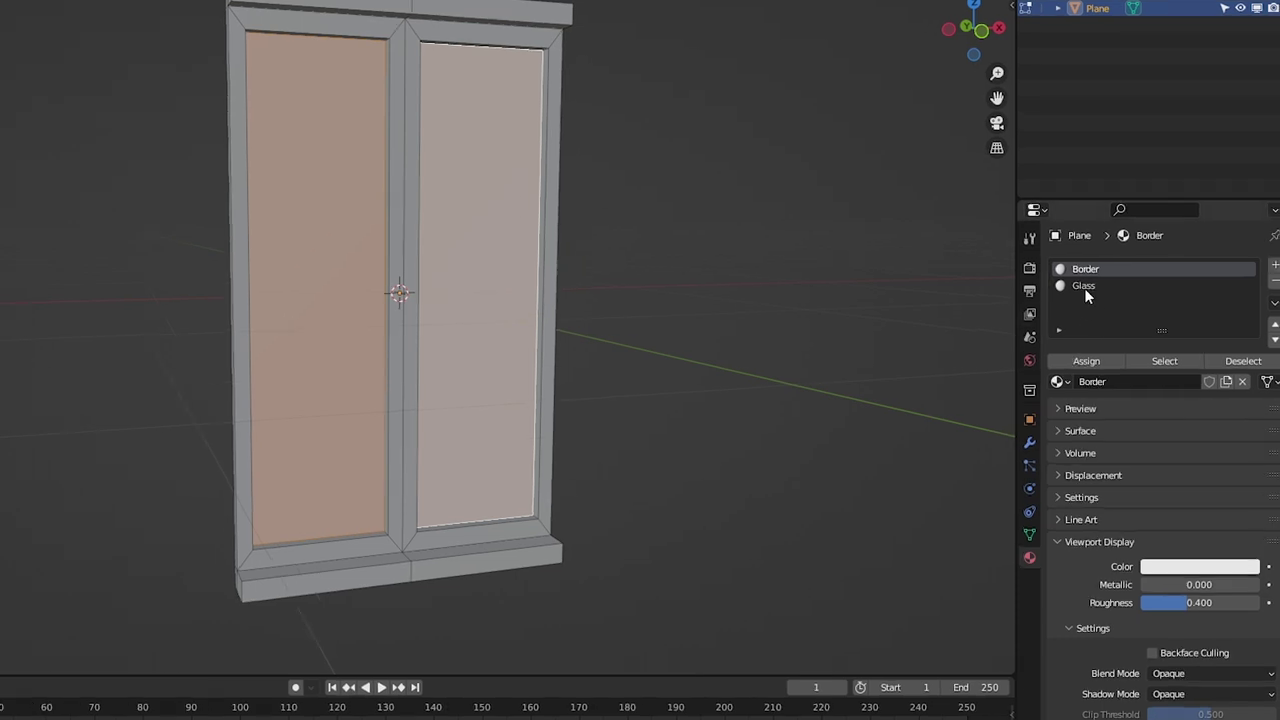
{"action": "left_click", "coordinate": [1090, 287]}
{"action": "left_click", "coordinate": [1086, 366]}
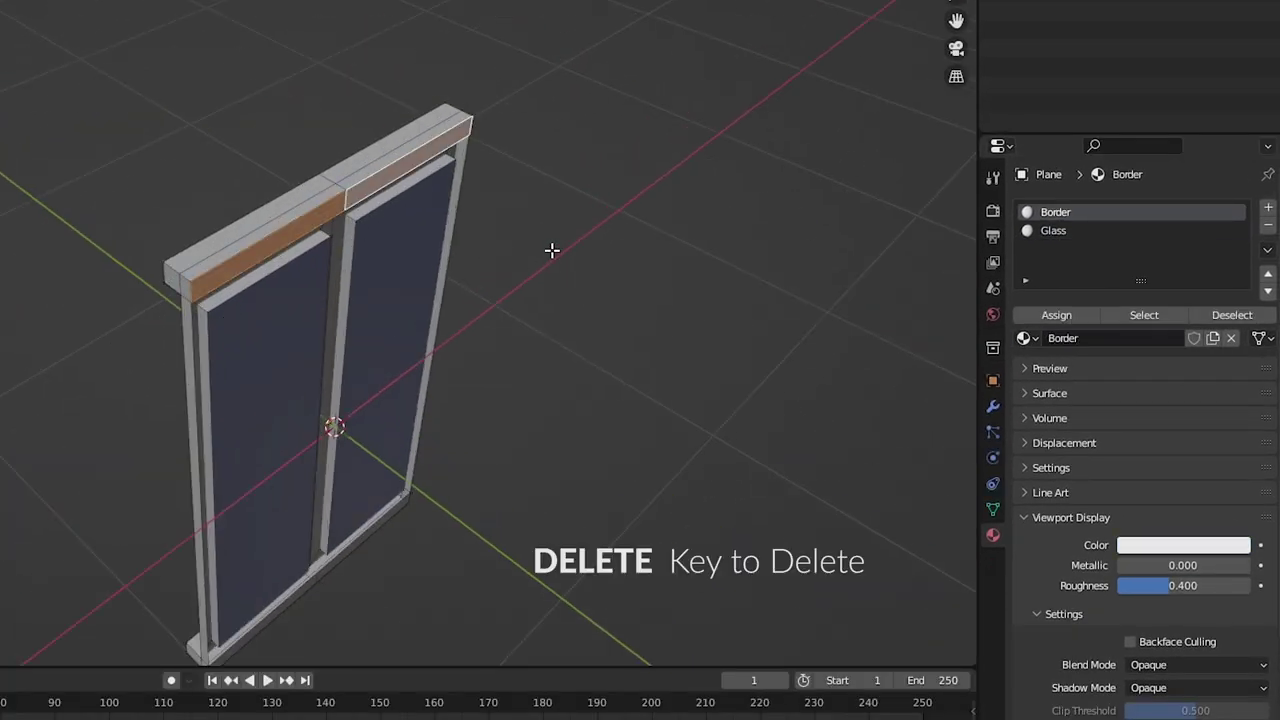
- Delete the hidden rear faces of the window's header and sill strips
{"action": "key", "text": "Delete"}
{"action": "left_click", "coordinate": [552, 251]}
{"action": "middle_click_drag", "start_coordinate": [552, 251], "coordinate": [320, 226]}
{"action": "scroll", "coordinate": [320, 226], "scroll_direction": "up", "scroll_amount": 4}
{"action": "left_click", "coordinate": [324, 450]}
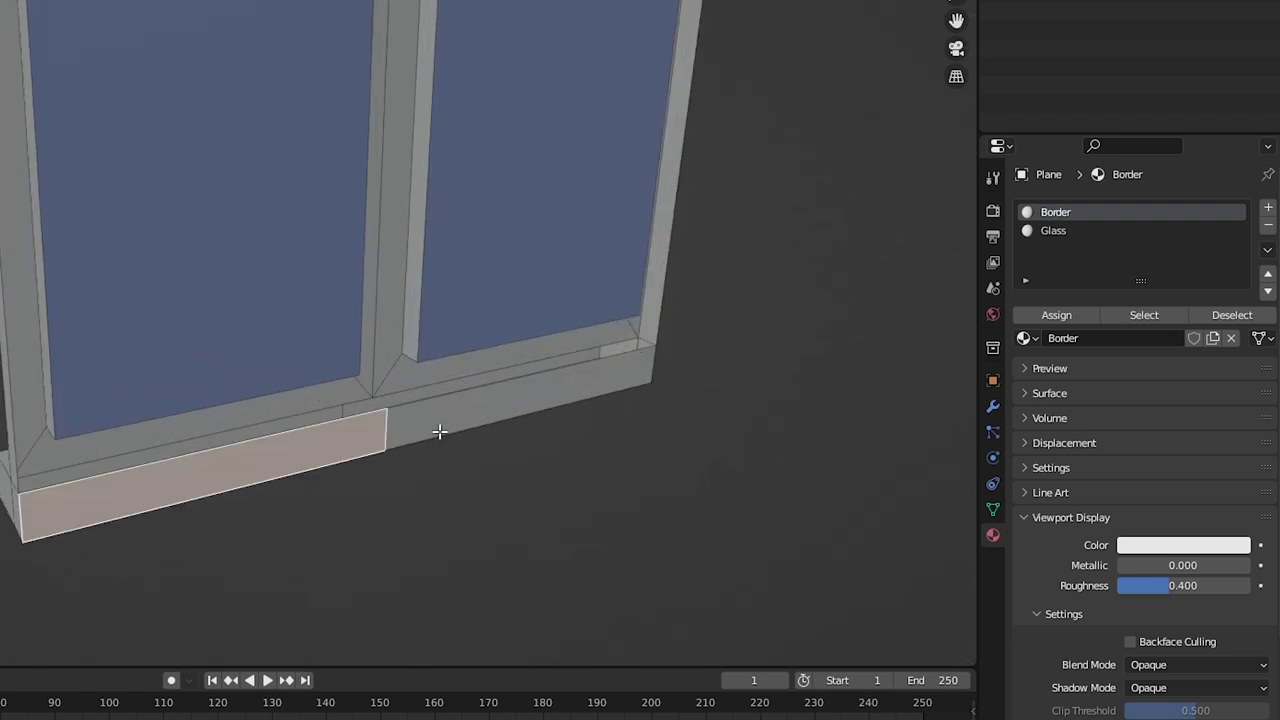
{"action": "left_click", "coordinate": [440, 432], "text": "shift"}
{"action": "middle_click_drag", "start_coordinate": [440, 432], "coordinate": [592, 443]}
{"action": "key", "text": "Delete"}
{"action": "left_click", "coordinate": [592, 443]}
- Select the edge loop running around the side of the window frame and along the sill
{"action": "middle_click_drag", "start_coordinate": [271, 469], "coordinate": [226, 469]}
{"action": "scroll", "coordinate": [226, 469], "scroll_direction": "up", "scroll_amount": 1}
{"action": "key", "text": "1"}
{"action": "left_click", "coordinate": [259, 487], "text": "alt"}
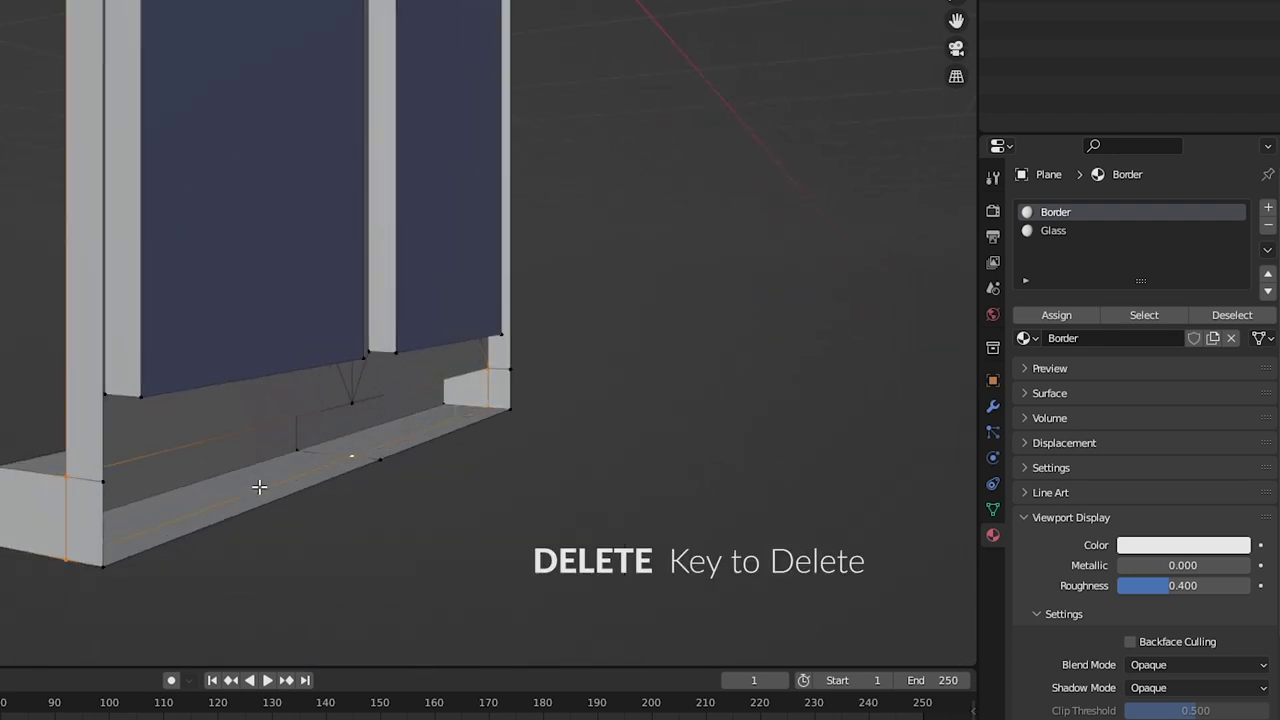
{"action": "middle_click_drag", "start_coordinate": [257, 514], "coordinate": [356, 367]}
- Add a plane at the window and rotate it 90 degrees about the X axis so it stands upright
{"action": "key", "text": "shift+a"}
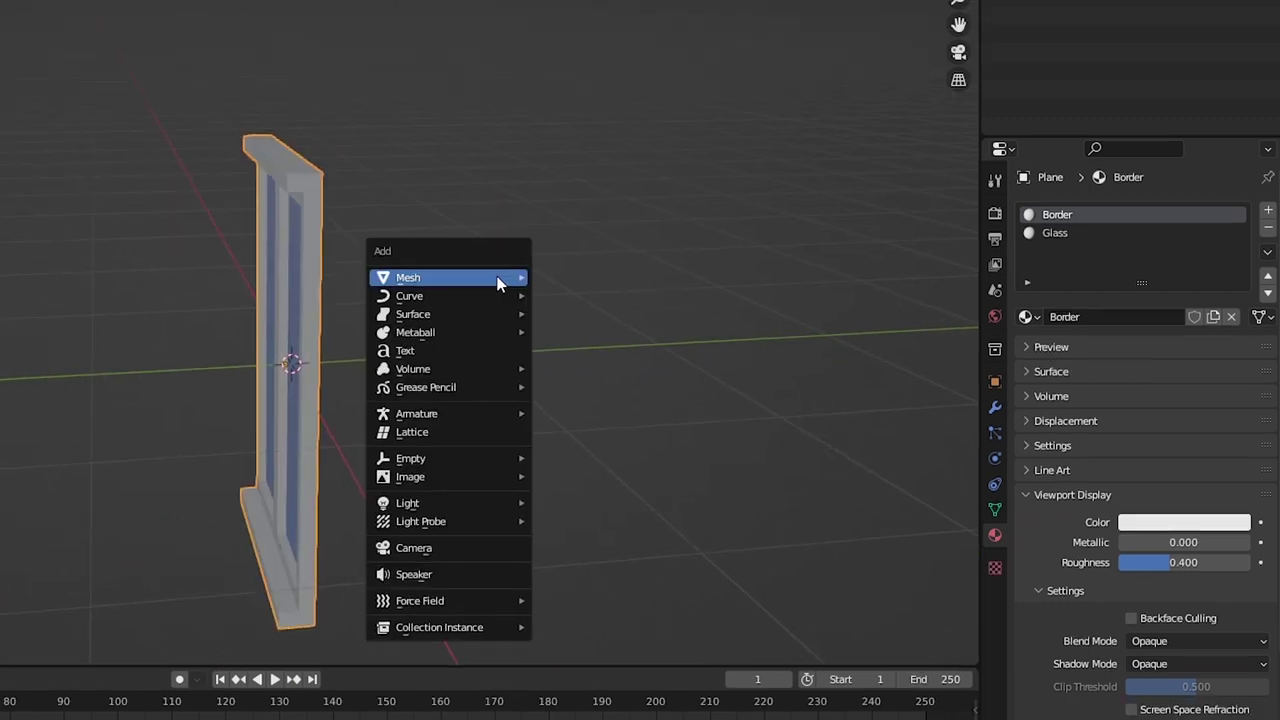
{"action": "mouse_move", "coordinate": [500, 277]}
{"action": "left_click", "coordinate": [700, 280]}
{"action": "type", "text": "rx90"}
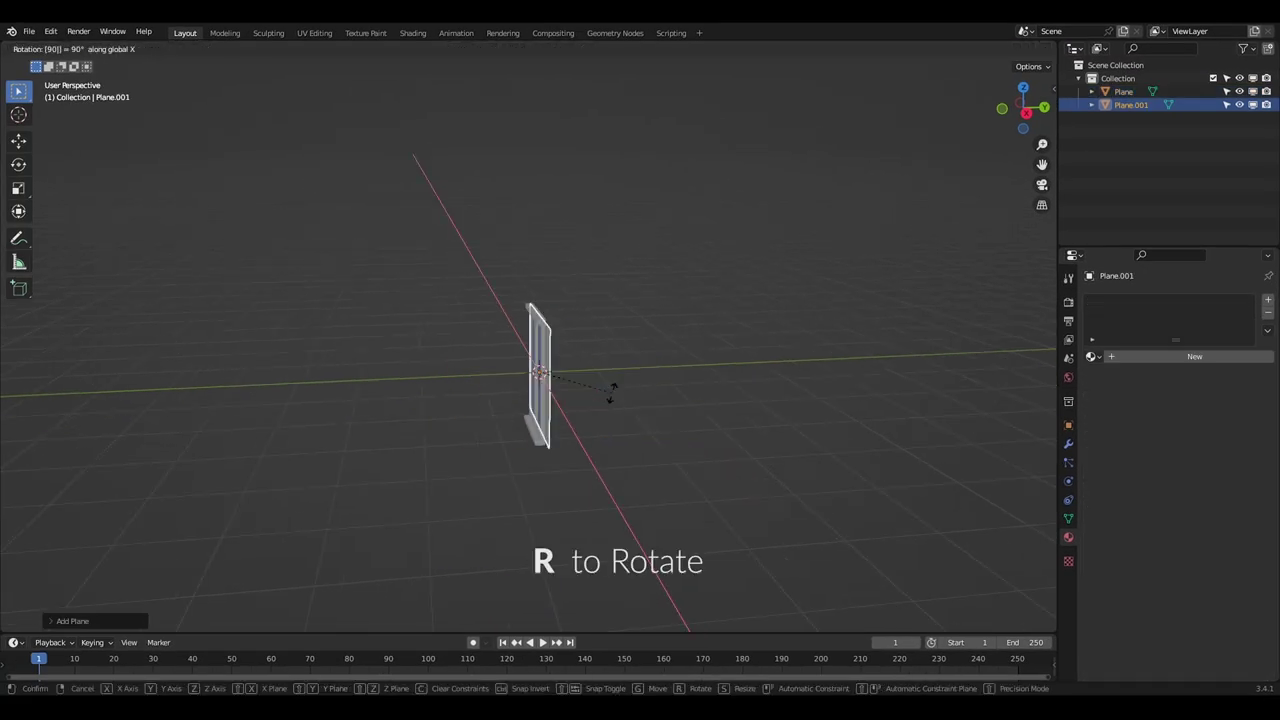
{"action": "key", "text": "Return"}
- Scale up the upright plane and shift it along Y behind the window to form a square wall panel
{"action": "key", "text": "KP_1"}
{"action": "key", "text": "s"}
{"action": "left_click", "coordinate": [646, 418]}
{"action": "middle_click_drag", "start_coordinate": [646, 418], "coordinate": [526, 406]}
{"action": "key", "text": "g"}
{"action": "key", "text": "y"}
{"action": "left_click", "coordinate": [578, 410]}
{"action": "scroll", "coordinate": [560, 408], "scroll_direction": "down", "scroll_amount": 6}
{"action": "scroll", "coordinate": [528, 406], "scroll_direction": "down", "scroll_amount": 4}
{"action": "key", "text": "s"}
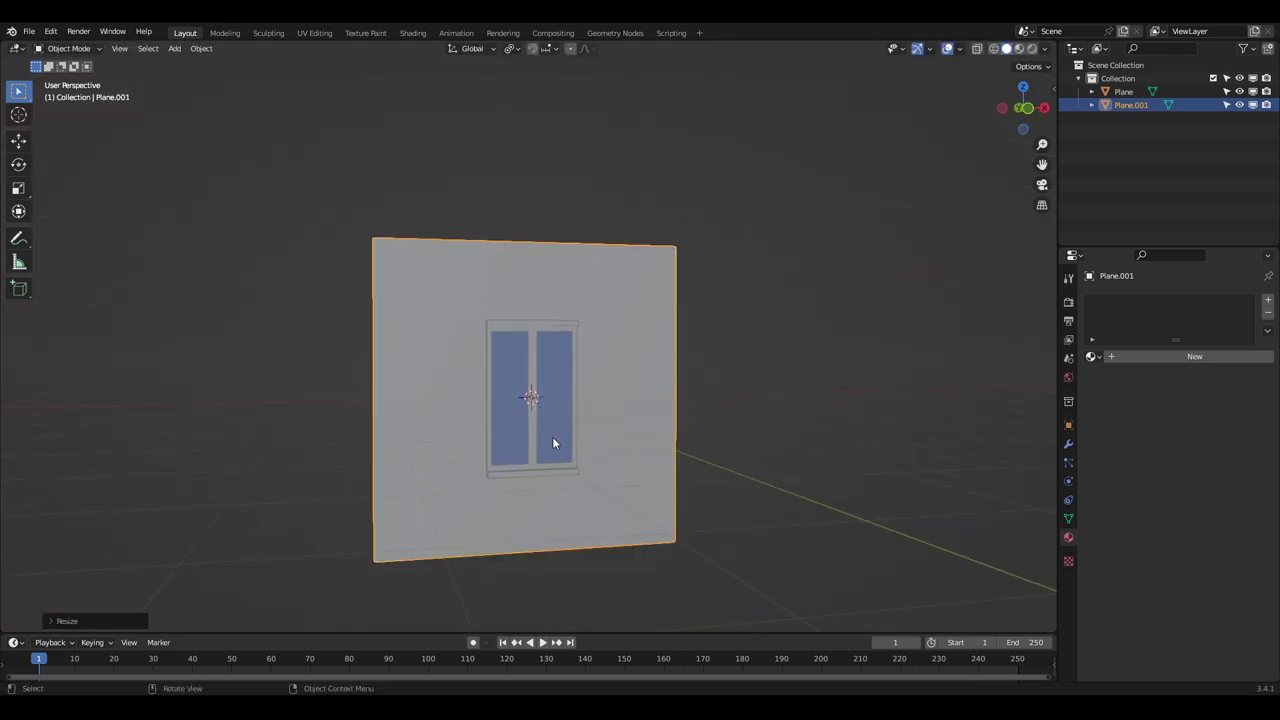
- Join the wall panel and the window into one object
{"action": "left_click", "coordinate": [554, 443], "text": "shift"}
{"action": "key", "text": "ctrl+j"}
{"action": "key", "text": "KP_1"}
{"action": "middle_click_drag", "start_coordinate": [640, 426], "coordinate": [646, 435]}
- Add a third material slot to the joined panel with a new material named Building
{"action": "key", "text": "Tab"}
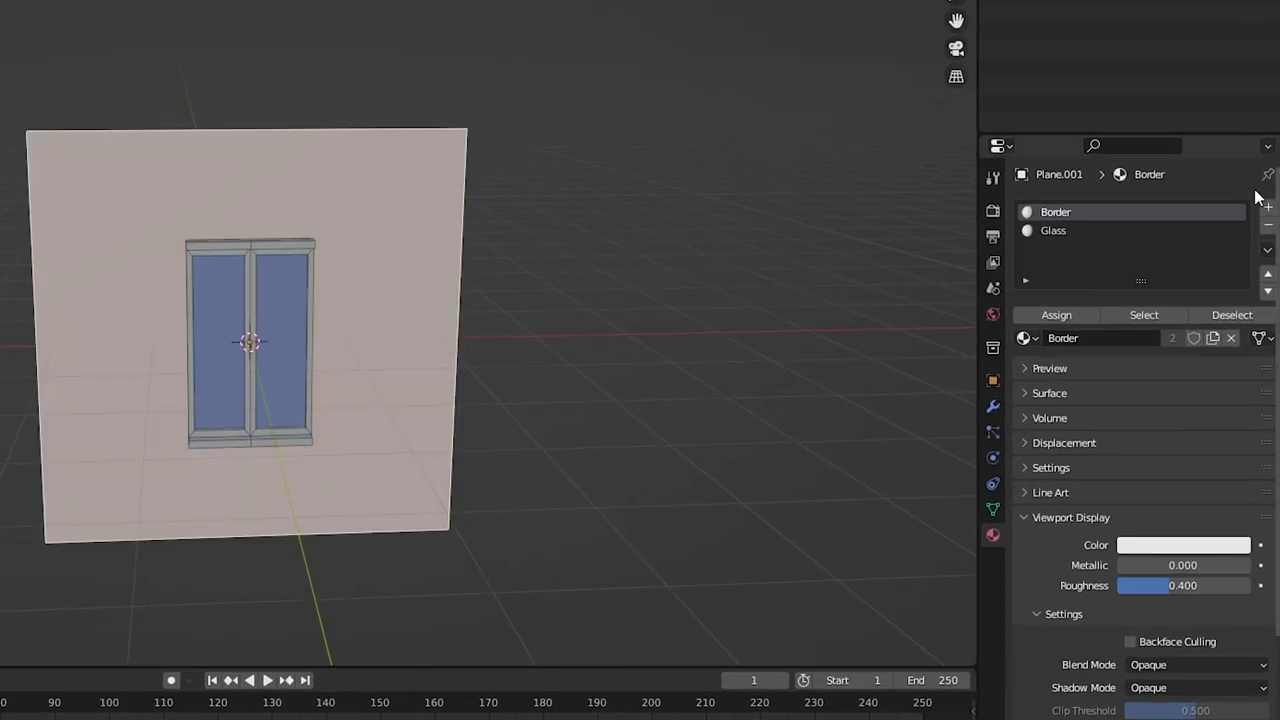
{"action": "left_click", "coordinate": [1268, 209]}
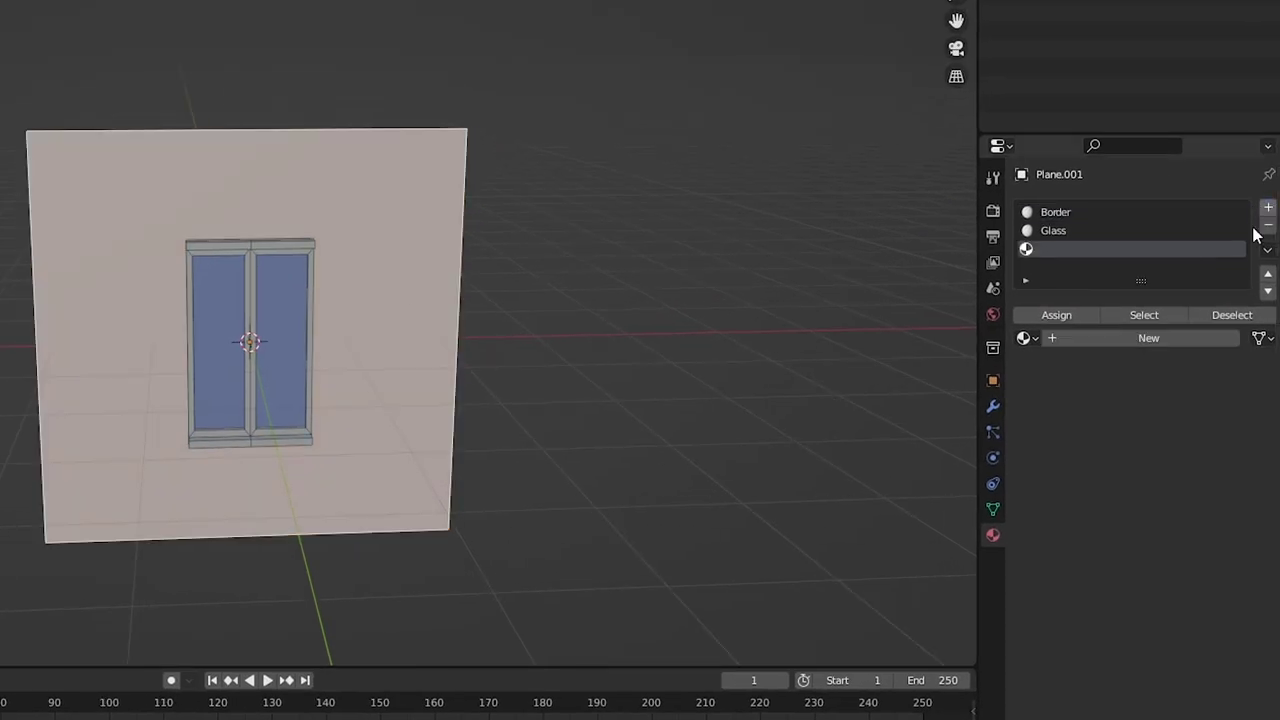
{"action": "left_click", "coordinate": [1073, 336]}
{"action": "double_click", "coordinate": [1064, 336]}
{"action": "type", "text": "Building"}
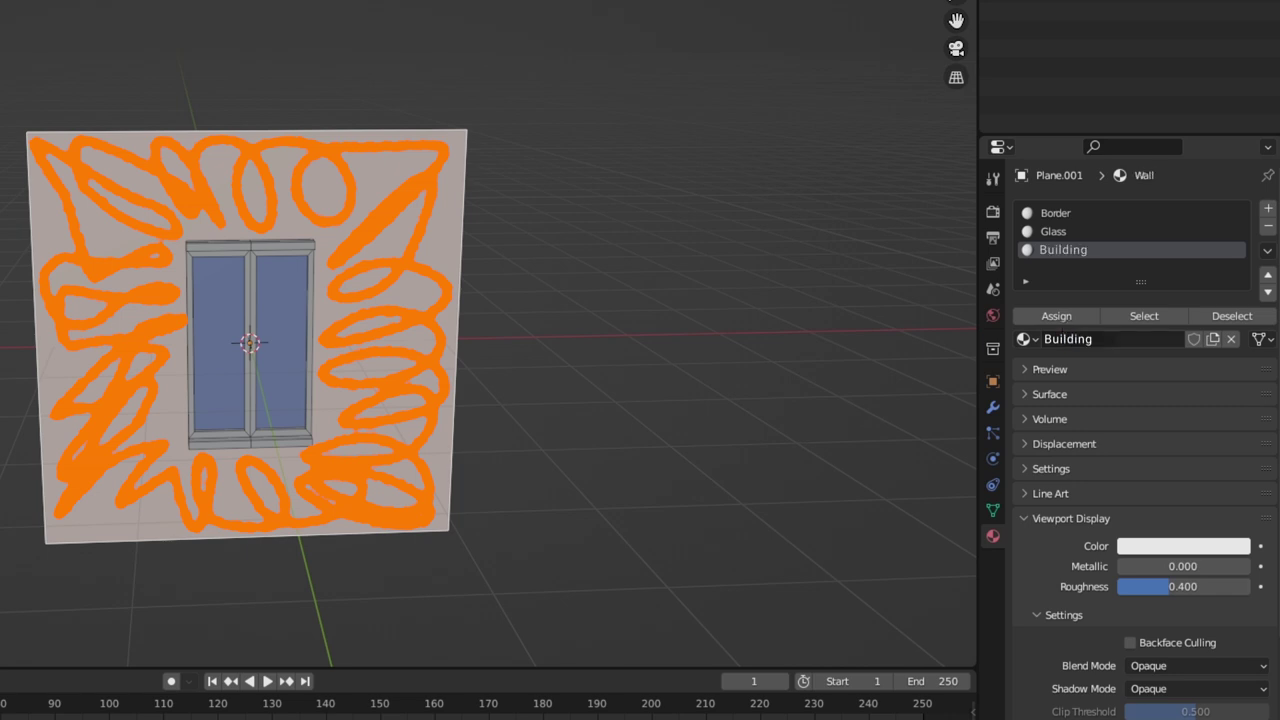
- Darken the Building material's viewport display colour to a light grey
{"action": "left_click", "coordinate": [1193, 549]}
{"action": "scroll", "coordinate": [1193, 551], "scroll_direction": "down", "scroll_amount": 5}
{"action": "key", "text": "Tab"}
- Add an Array modifier to the panel that repeats it four times along X
{"action": "mouse_move", "coordinate": [437, 427]}
{"action": "middle_mouse_down"}
{"action": "mouse_move", "coordinate": [304, 332]}
{"action": "mouse_move", "coordinate": [440, 342]}
{"action": "middle_mouse_up"}
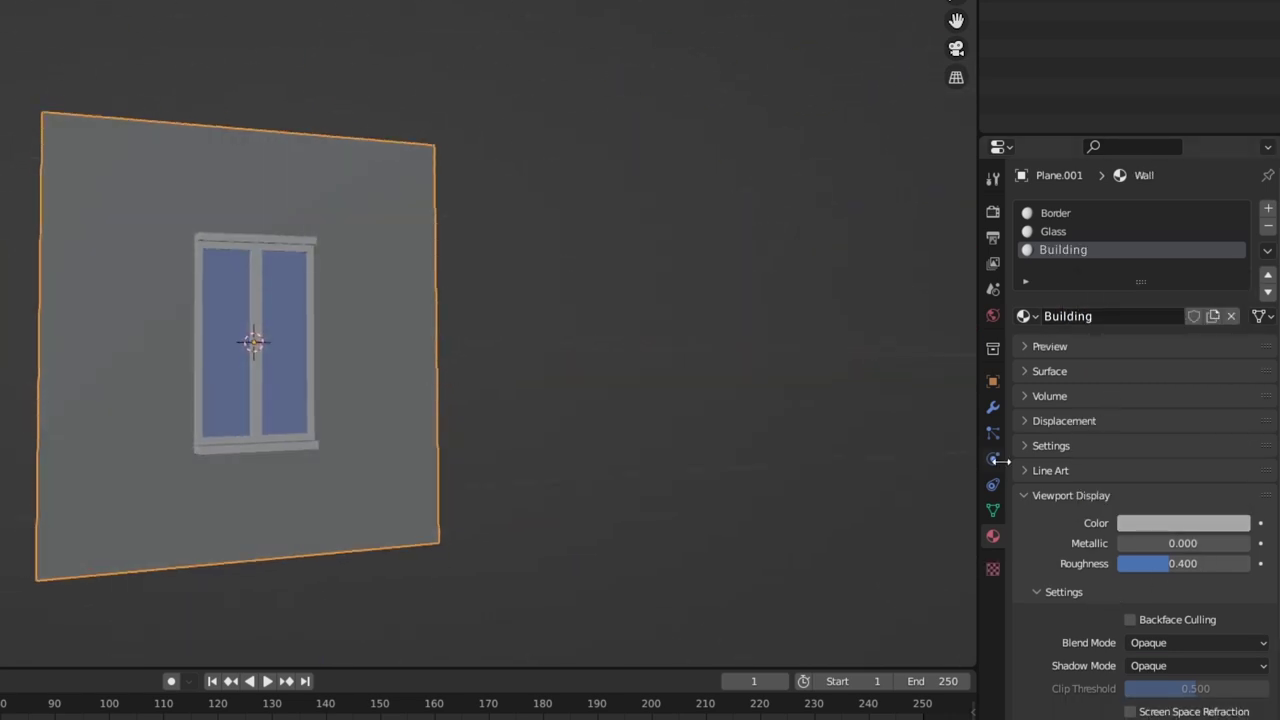
{"action": "left_click", "coordinate": [993, 407]}
{"action": "left_click", "coordinate": [1092, 210]}
{"action": "left_click", "coordinate": [936, 262]}
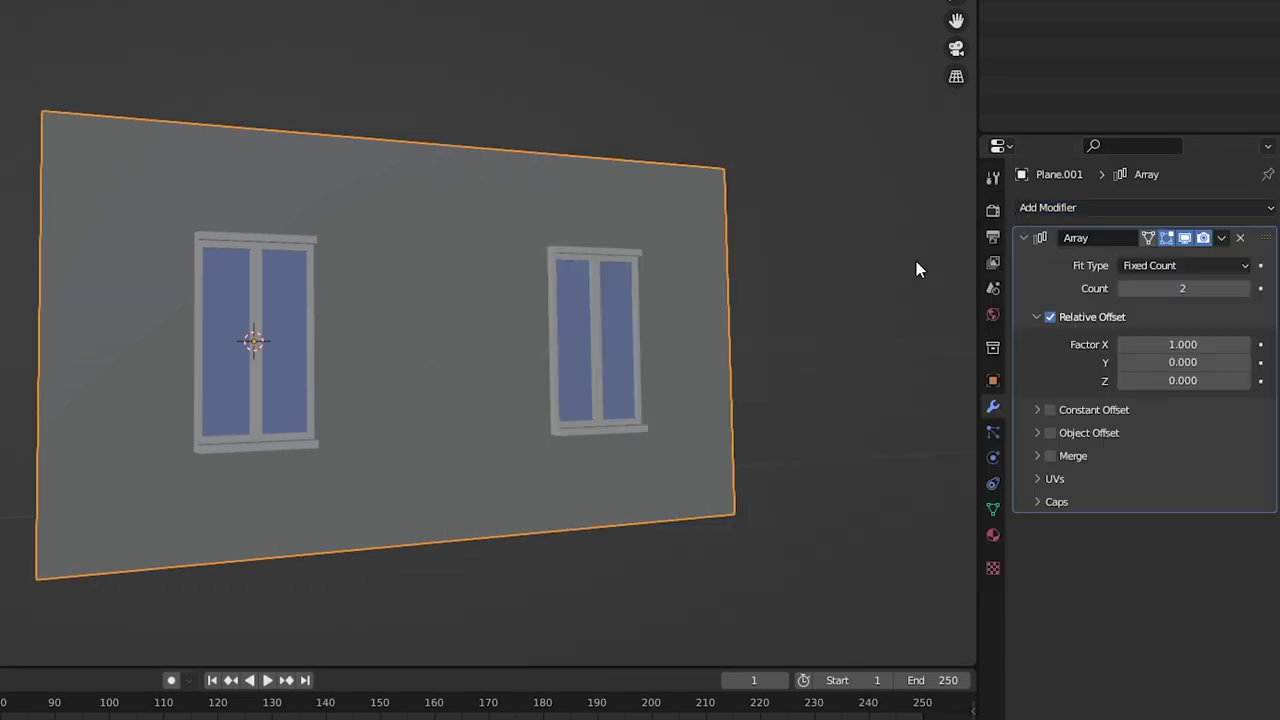
{"action": "middle_click_drag", "start_coordinate": [916, 263], "coordinate": [494, 275]}
{"action": "left_click", "coordinate": [1245, 288]}
{"action": "scroll", "coordinate": [434, 383], "scroll_direction": "down", "scroll_amount": 2}
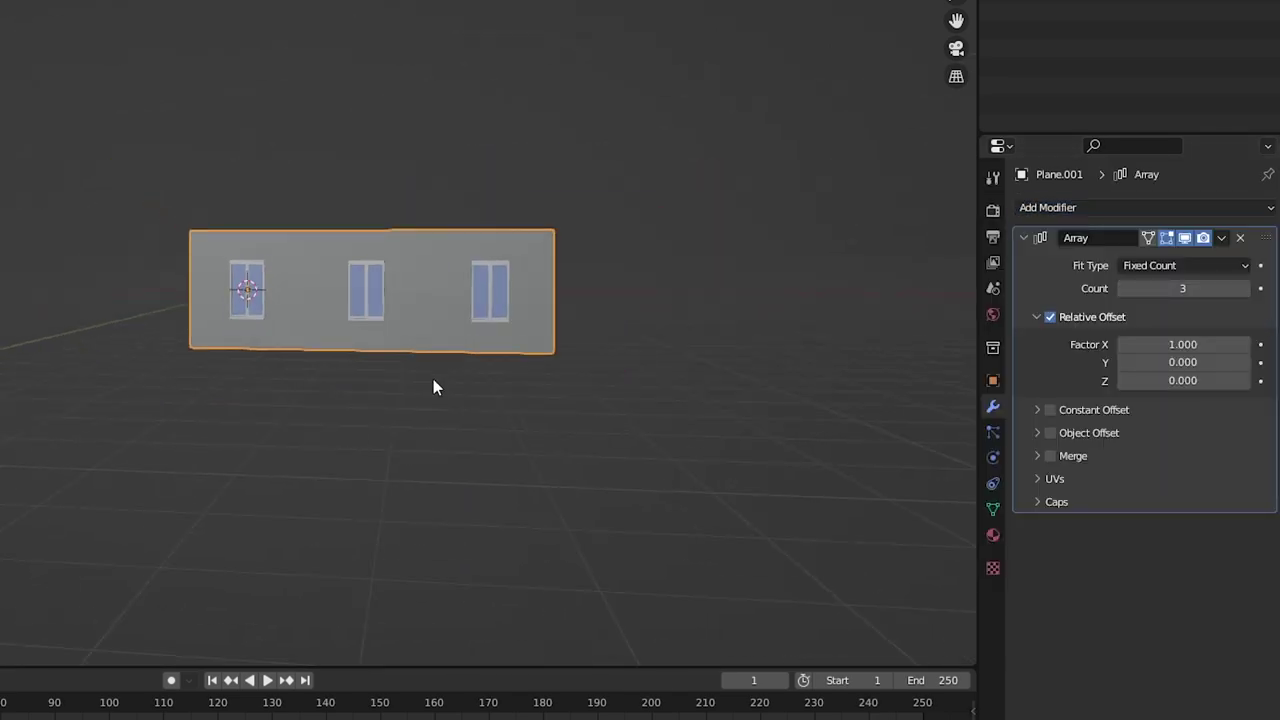
{"action": "middle_click_drag", "start_coordinate": [497, 328], "coordinate": [437, 368], "text": "shift"}
- Add a second Array modifier with a relative offset of 0 on X and 1 on Y to stack the row upward
{"action": "left_click", "coordinate": [1075, 207]}
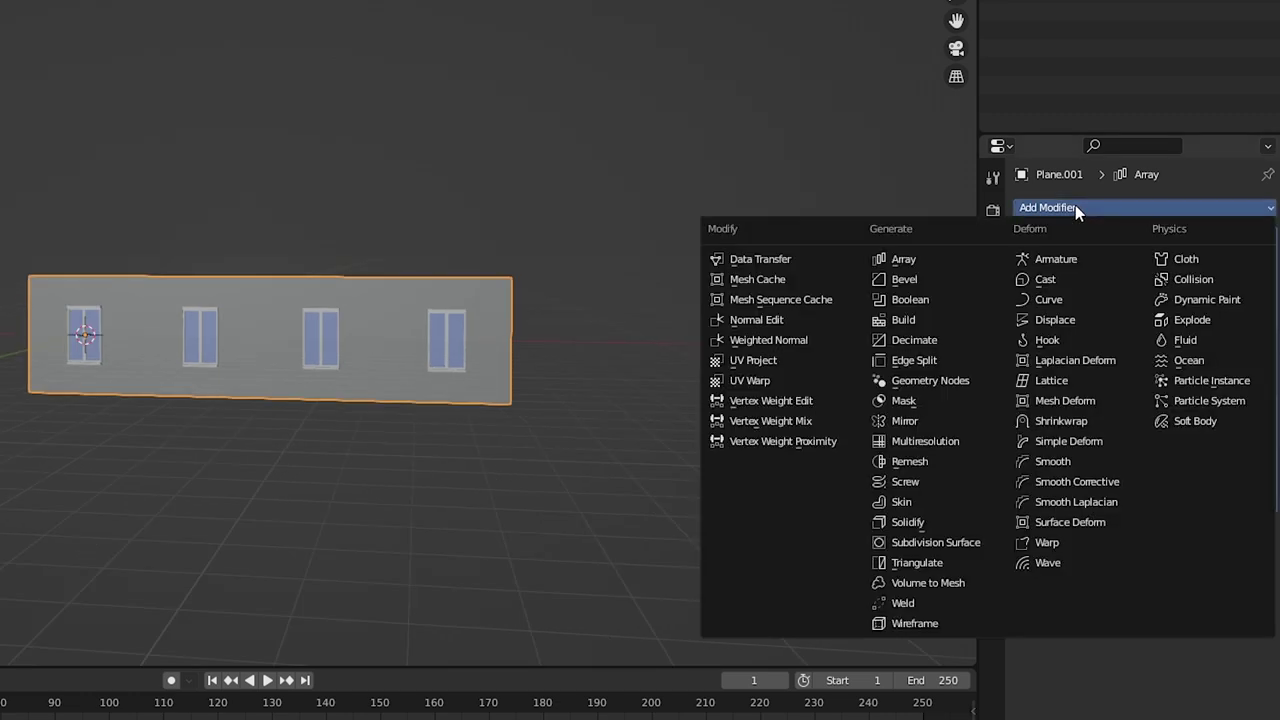
{"action": "left_click", "coordinate": [890, 260]}
{"action": "left_click", "coordinate": [1166, 653]}
{"action": "type", "text": "1"}
{"action": "key", "text": "Return"}
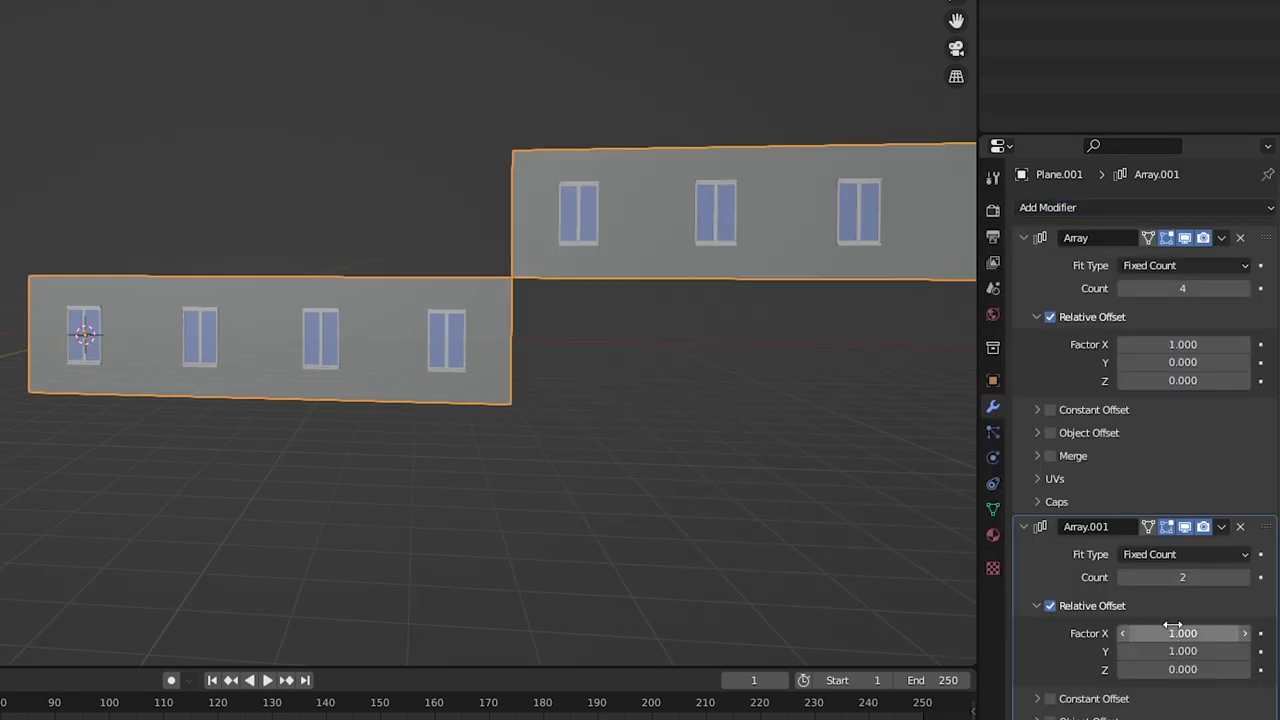
{"action": "left_click", "coordinate": [1174, 628]}
{"action": "type", "text": "0"}
{"action": "key", "text": "Return"}
- Set the second array's count to 7 to make a seven-storey facade
{"action": "left_click", "coordinate": [1246, 578]}
{"action": "left_click", "coordinate": [1246, 578]}
{"action": "scroll", "coordinate": [152, 171], "scroll_direction": "down", "scroll_amount": 2}
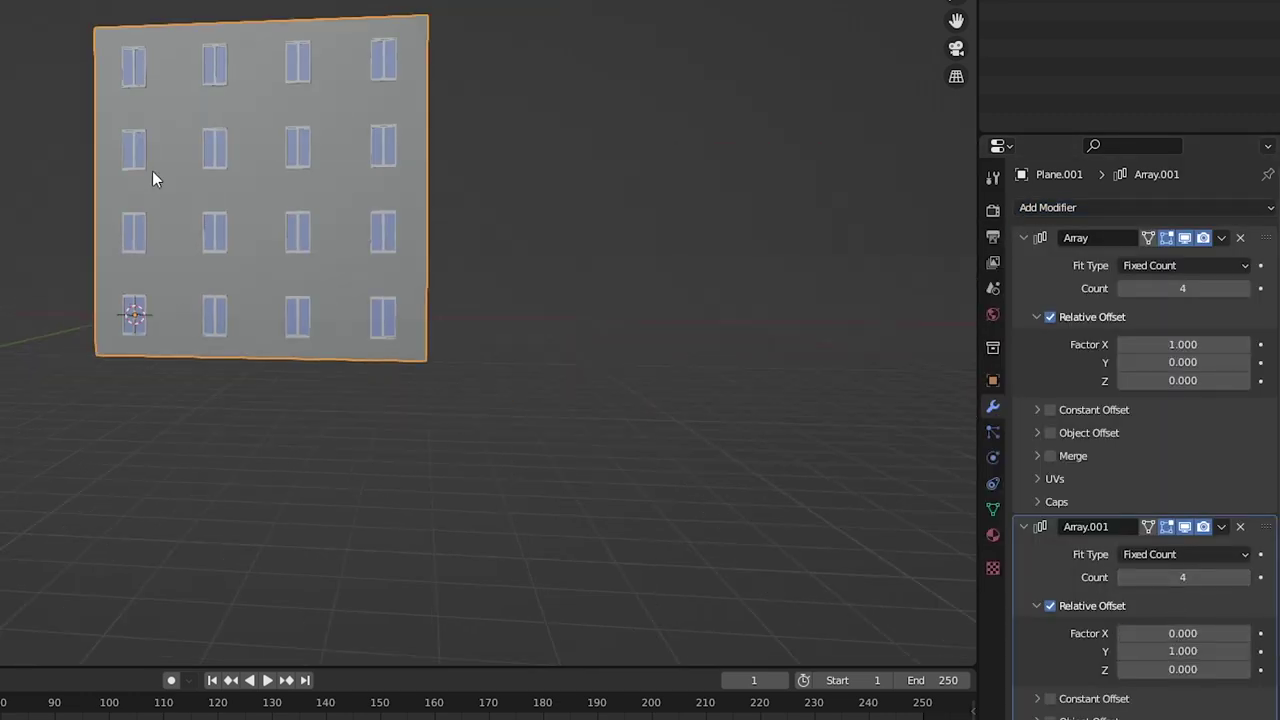
{"action": "middle_click_drag", "start_coordinate": [152, 171], "coordinate": [360, 358]}
{"action": "left_click", "coordinate": [1248, 578]}
{"action": "left_click", "coordinate": [1248, 578]}
{"action": "left_click", "coordinate": [1248, 578]}
{"action": "middle_click_drag", "start_coordinate": [475, 122], "coordinate": [580, 300], "text": "shift"}
{"action": "middle_click_drag", "start_coordinate": [580, 300], "coordinate": [676, 417]}
{"action": "left_click", "coordinate": [727, 371]}
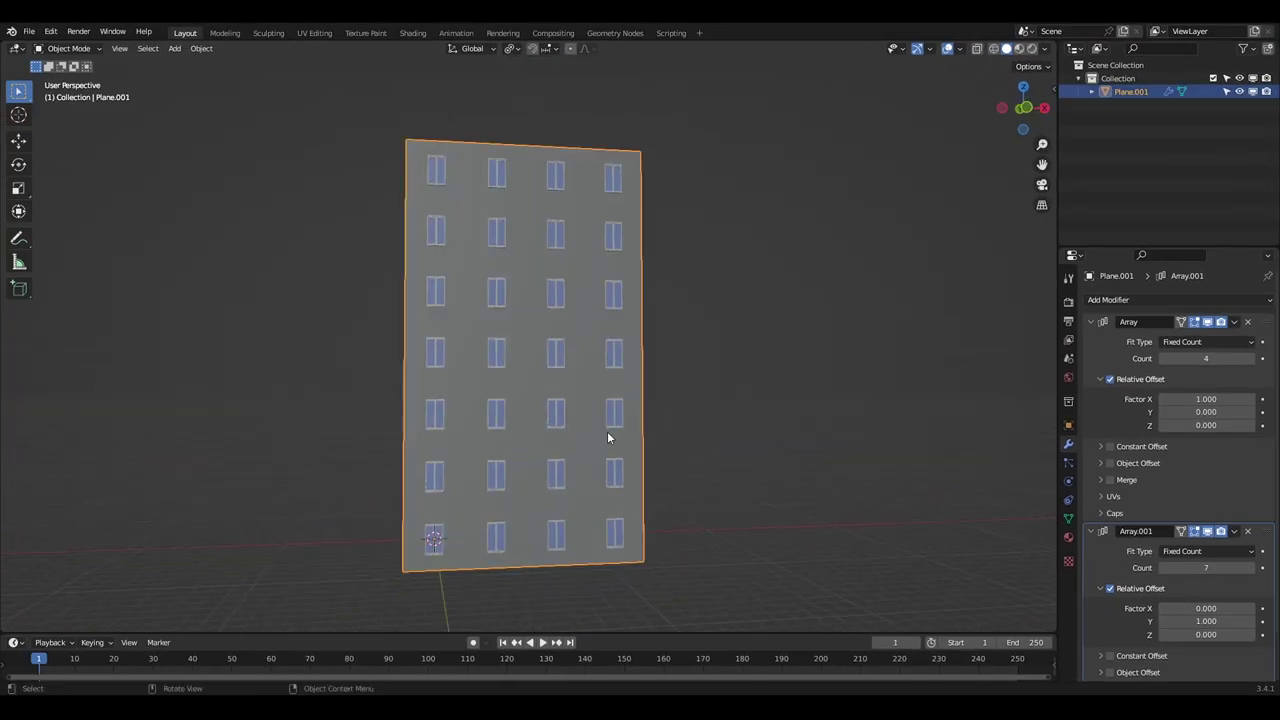
- Snap the 3D cursor to the wall's lower outer corner vertex beside the first window
{"action": "scroll", "coordinate": [546, 445], "scroll_direction": "up", "scroll_amount": 5}
{"action": "middle_click_drag", "start_coordinate": [546, 445], "coordinate": [532, 264], "text": "shift"}
{"action": "key", "text": "Tab"}
{"action": "left_click", "coordinate": [508, 414]}
{"action": "key", "text": "shift+s"}
{"action": "left_click", "coordinate": [590, 434]}
{"action": "key", "text": "Tab"}
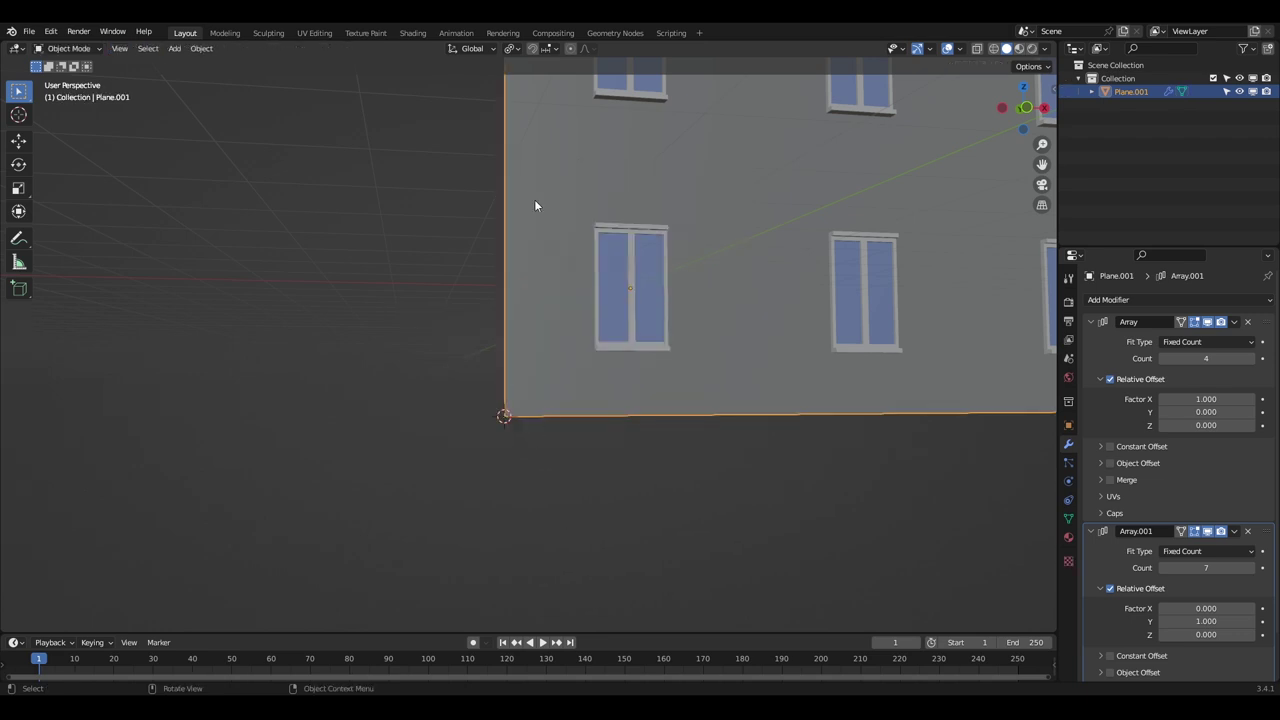
- Duplicate the facade in place and rotate the copy 90 degrees around the 3D cursor as a side wall
{"action": "scroll", "coordinate": [560, 200], "scroll_direction": "down", "scroll_amount": 6}
{"action": "key", "text": "shift+d"}
{"action": "right_click", "coordinate": [658, 385]}
{"action": "middle_click_drag", "start_coordinate": [622, 345], "coordinate": [587, 322]}
{"action": "type", "text": "90"}
{"action": "key", "text": "Return"}
- Duplicate the side wall and move the copy along X to the opposite end of the front facade
{"action": "key", "text": "shift+d"}
{"action": "key", "text": "g"}
{"action": "key", "text": "x"}
{"action": "left_click", "coordinate": [640, 405]}
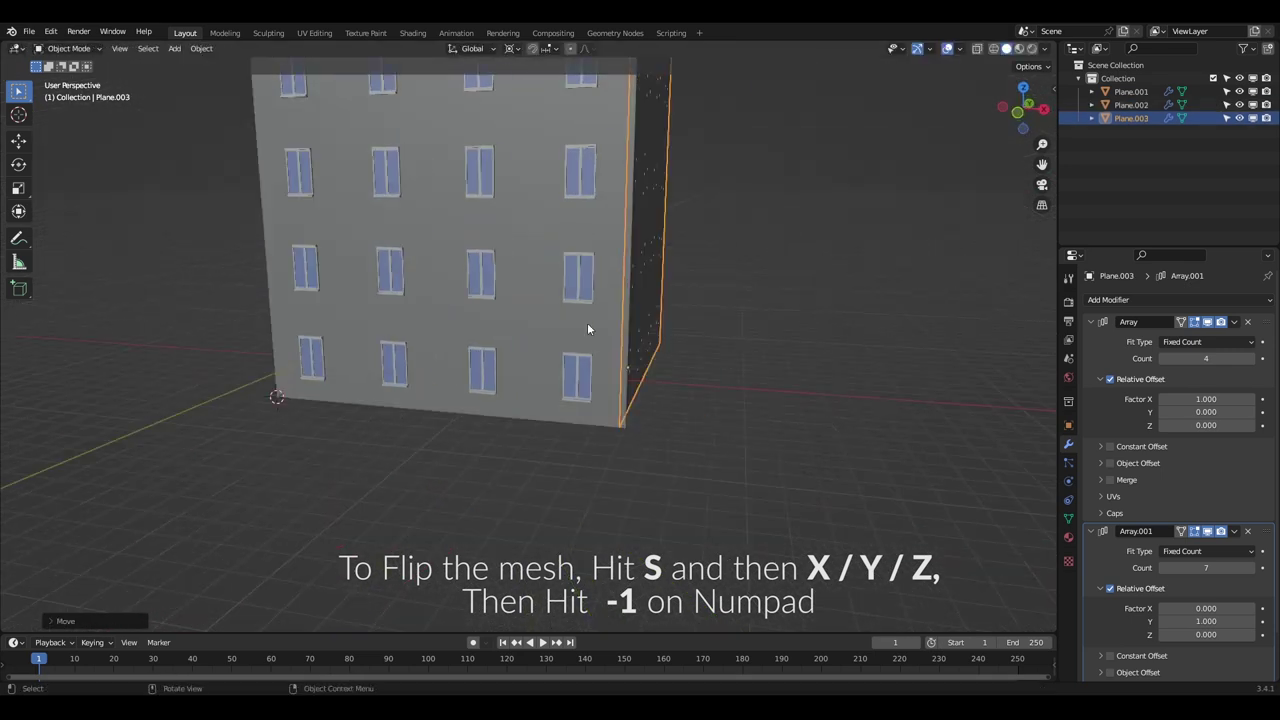
- Fine-tune the copied side wall along X until its edge meets the front facade's corner
{"action": "scroll", "coordinate": [600, 335], "scroll_direction": "up", "scroll_amount": 6}
{"action": "key", "text": "g"}
{"action": "key", "text": "x"}
{"action": "left_click", "coordinate": [640, 352]}
{"action": "key", "text": "g"}
{"action": "key", "text": "x"}
{"action": "left_click", "coordinate": [604, 371]}
{"action": "scroll", "coordinate": [620, 385], "scroll_direction": "up", "scroll_amount": 7}
{"action": "key", "text": "g"}
{"action": "key", "text": "x"}
{"action": "left_click", "coordinate": [625, 390]}
- Check the wall corners in wireframe and close the back of the building with a fourth facade copy
{"action": "key", "text": "KP_7"}
{"action": "key", "text": "shift+z"}
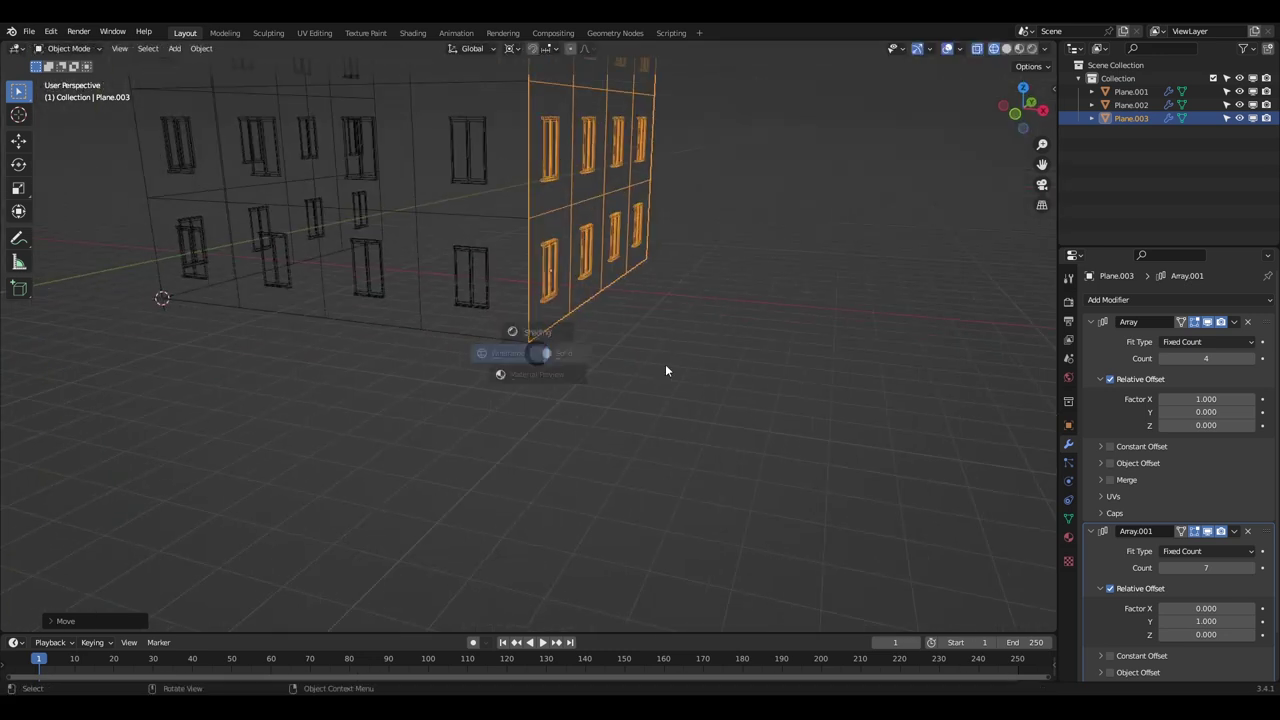
{"action": "key", "text": "shift+z"}
{"action": "middle_click_drag", "start_coordinate": [479, 446], "coordinate": [558, 392]}
{"action": "scroll", "coordinate": [551, 426], "scroll_direction": "down", "scroll_amount": 3}
{"action": "scroll", "coordinate": [560, 424], "scroll_direction": "up", "scroll_amount": 8}
{"action": "left_click", "coordinate": [580, 417]}
{"action": "scroll", "coordinate": [575, 410], "scroll_direction": "down", "scroll_amount": 8}
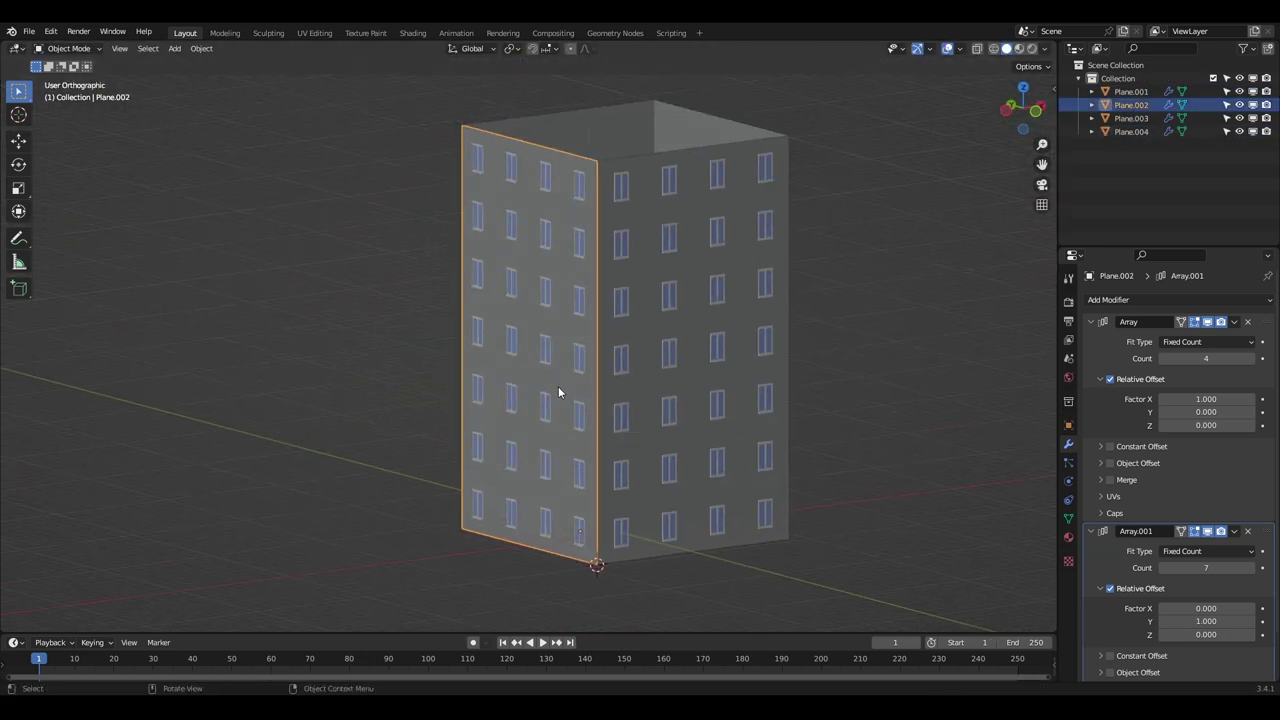
- Add a cube at the building's lower corner and scale it down to a small block for a corner pillar
{"action": "scroll", "coordinate": [558, 392], "scroll_direction": "up", "scroll_amount": 7}
{"action": "key", "text": "shift+a"}
{"action": "mouse_move", "coordinate": [571, 403]}
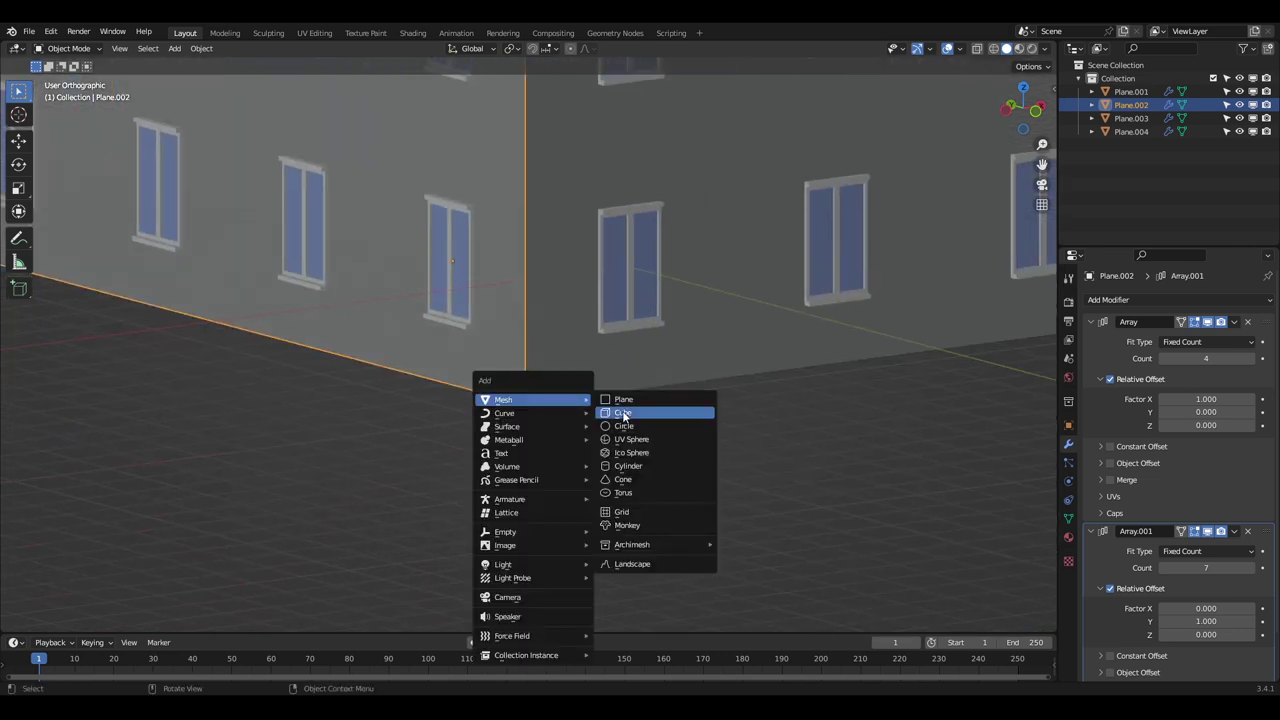
{"action": "left_click", "coordinate": [623, 414]}
{"action": "key", "text": "s"}
{"action": "left_click", "coordinate": [582, 430]}
{"action": "scroll", "coordinate": [586, 436], "scroll_direction": "up", "scroll_amount": 5}
{"action": "middle_click_drag", "start_coordinate": [615, 492], "coordinate": [632, 342], "text": "shift"}
{"action": "scroll", "coordinate": [632, 342], "scroll_direction": "up", "scroll_amount": 2}
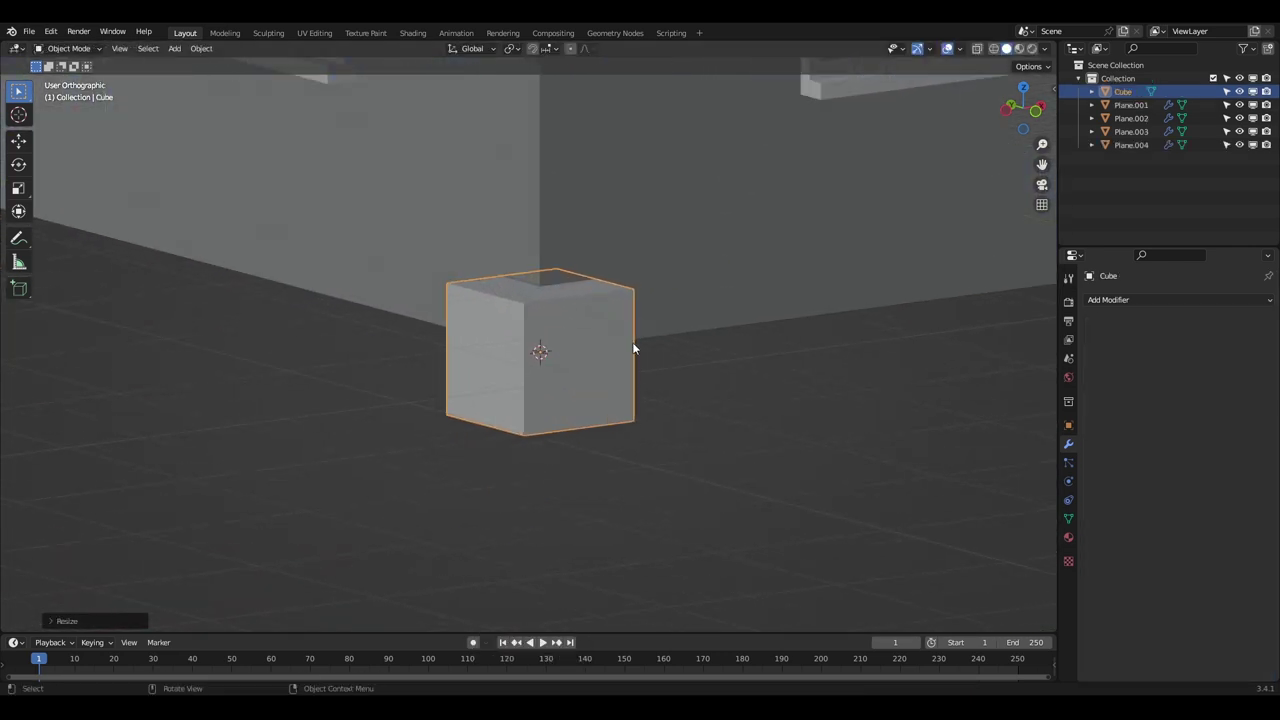
{"action": "scroll", "coordinate": [632, 342], "scroll_direction": "down", "scroll_amount": 2}
- Raise the cube's top face along Z to stretch it into a pillar reaching up the building's corner
{"action": "key", "text": "Tab"}
{"action": "middle_click_drag", "start_coordinate": [614, 409], "coordinate": [529, 368]}
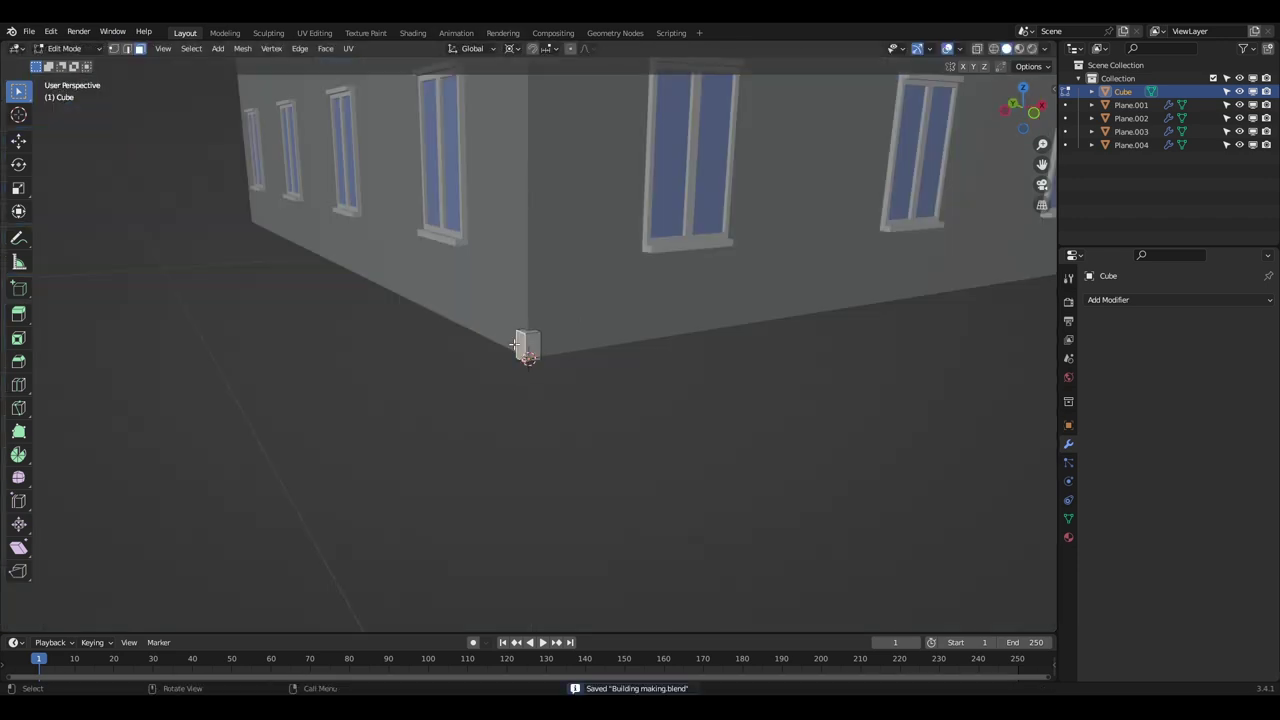
{"action": "scroll", "coordinate": [560, 345], "scroll_direction": "down", "scroll_amount": 5}
{"action": "key", "text": "g"}
{"action": "key", "text": "z"}
{"action": "left_click", "coordinate": [588, 170]}
{"action": "key", "text": "g"}
{"action": "key", "text": "z"}
{"action": "middle_click_drag", "start_coordinate": [588, 170], "coordinate": [590, 420], "text": "shift"}
{"action": "left_click", "coordinate": [588, 190]}
{"action": "key", "text": "g"}
{"action": "key", "text": "z"}
{"action": "left_click", "coordinate": [591, 203]}
{"action": "middle_click_drag", "start_coordinate": [591, 203], "coordinate": [602, 446], "text": "shift"}
{"action": "key", "text": "g"}
{"action": "key", "text": "z"}
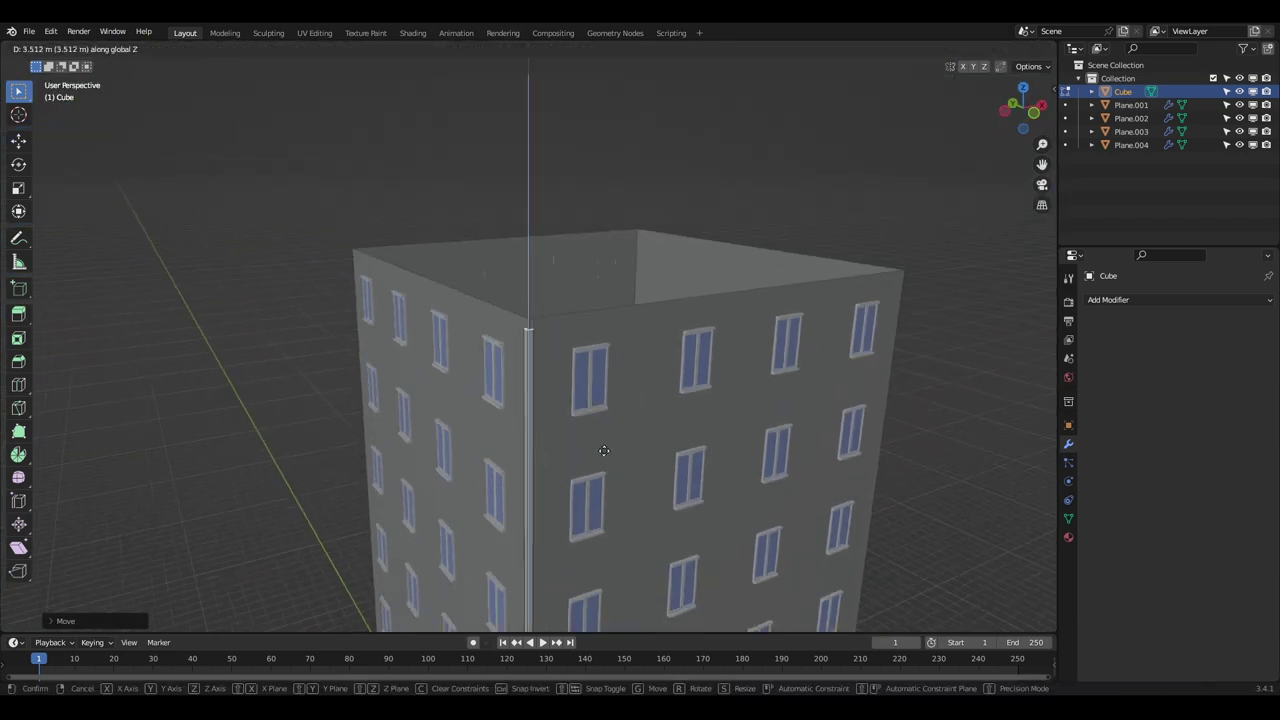
{"action": "left_click", "coordinate": [600, 453]}
- Align the pillar's top face along Z with the upper edge of the walls
{"action": "scroll", "coordinate": [590, 430], "scroll_direction": "up", "scroll_amount": 6}
{"action": "middle_click_drag", "start_coordinate": [574, 389], "coordinate": [568, 440], "text": "shift"}
{"action": "key", "text": "g"}
{"action": "key", "text": "z"}
{"action": "left_click", "coordinate": [567, 470]}
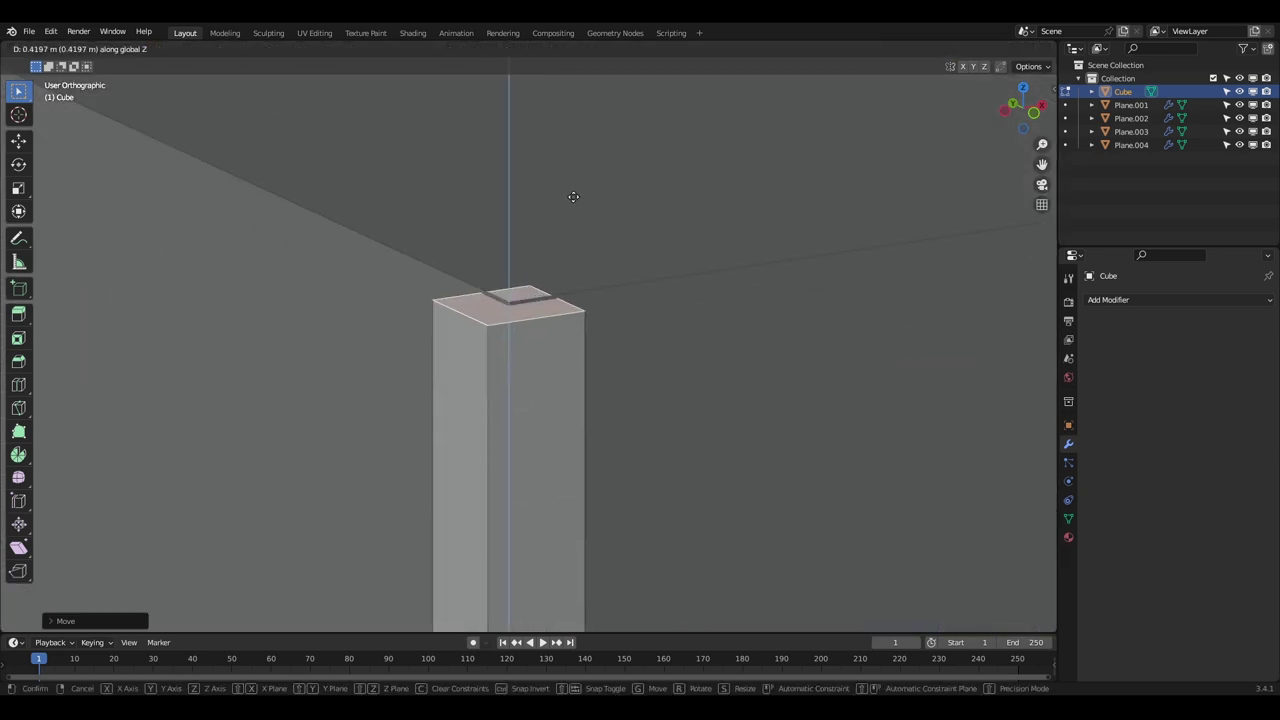
- Duplicate the corner pillar and position the copies at the building's other three corners
{"action": "key", "text": "shift+d"}
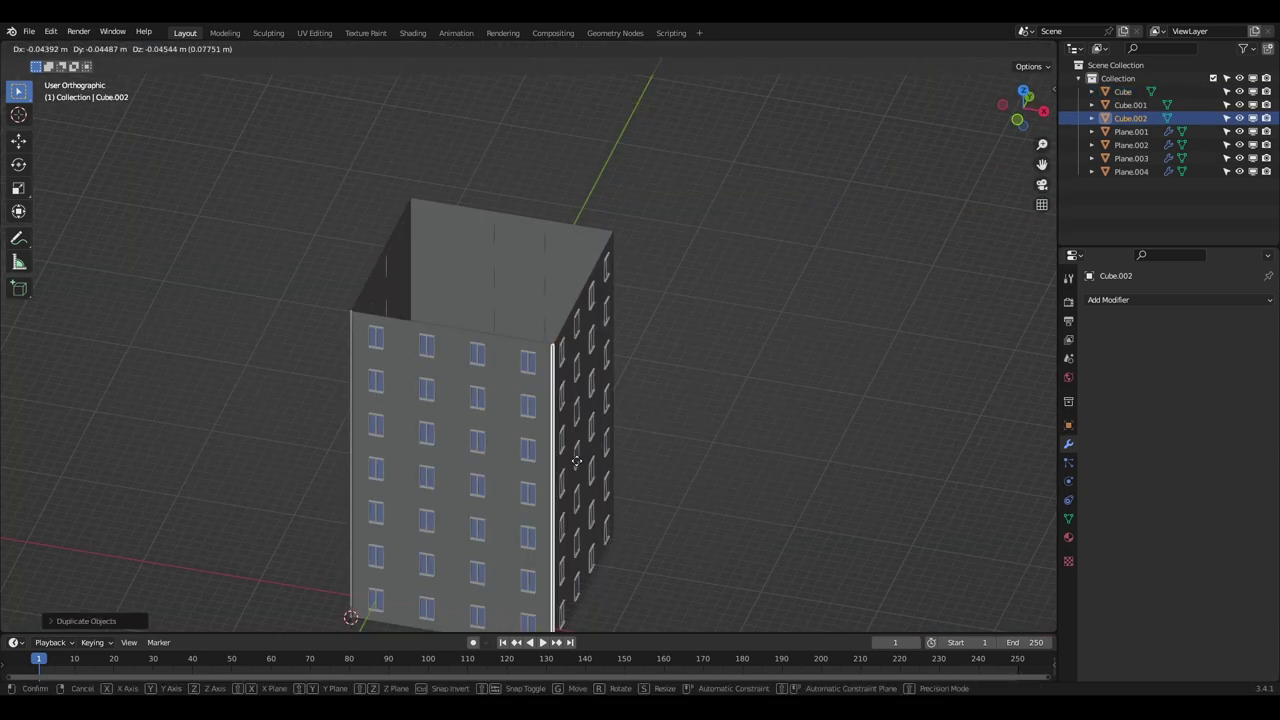
{"action": "left_click", "coordinate": [576, 461]}
{"action": "scroll", "coordinate": [576, 461], "scroll_direction": "up", "scroll_amount": 6}
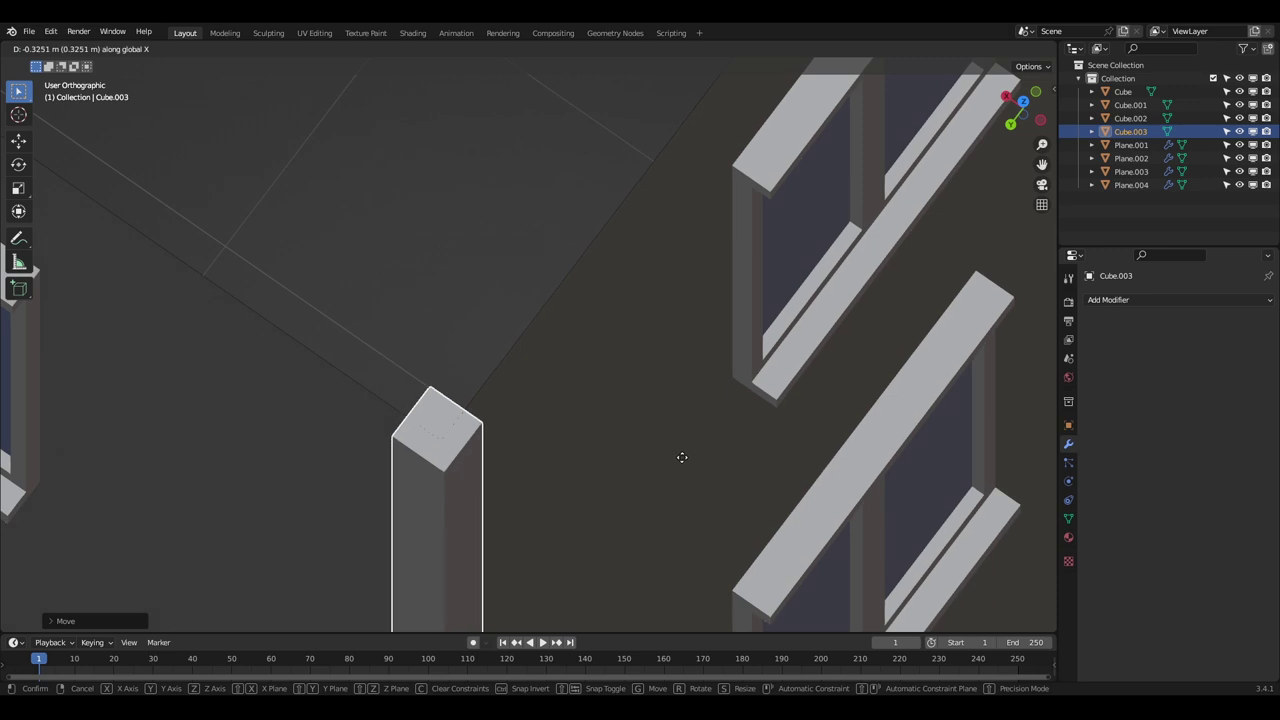
{"action": "left_click", "coordinate": [682, 457]}
{"action": "scroll", "coordinate": [654, 456], "scroll_direction": "down", "scroll_amount": 15}
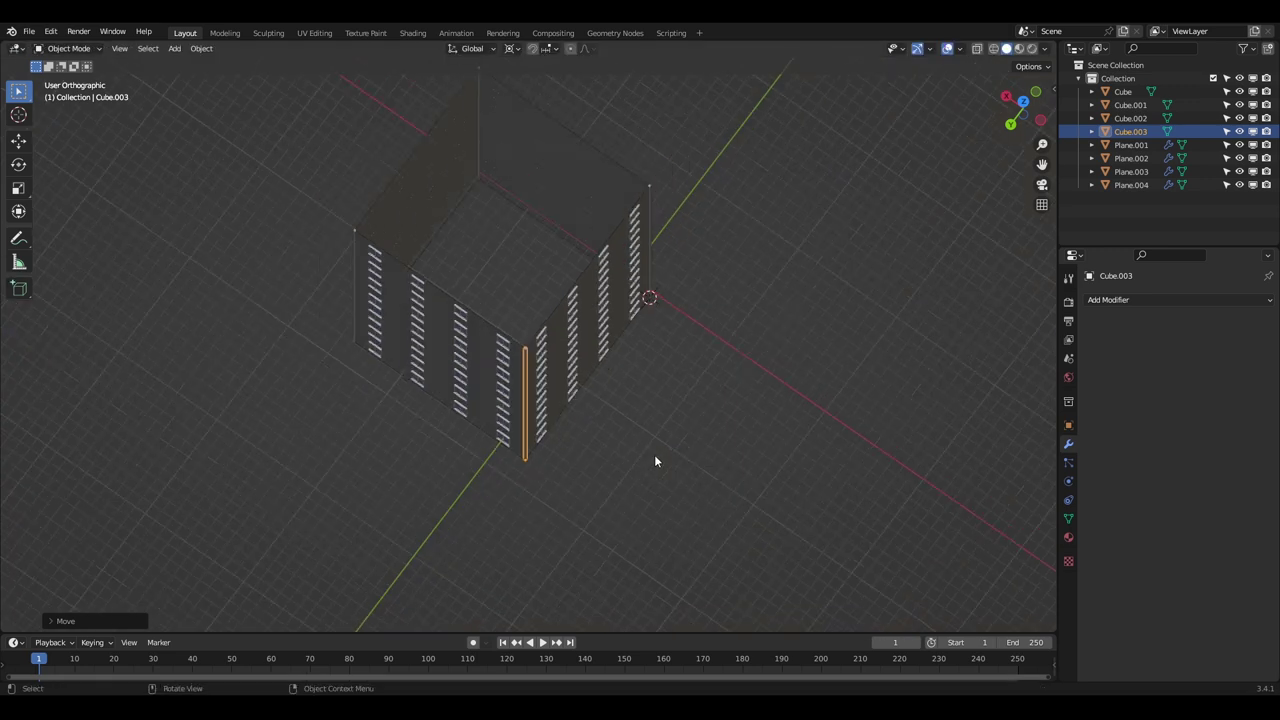
{"action": "left_click", "coordinate": [654, 456]}
- Apply the Array modifiers on the front facade
{"action": "middle_click_drag", "start_coordinate": [623, 436], "coordinate": [773, 369]}
{"action": "scroll", "coordinate": [611, 392], "scroll_direction": "up", "scroll_amount": 3}
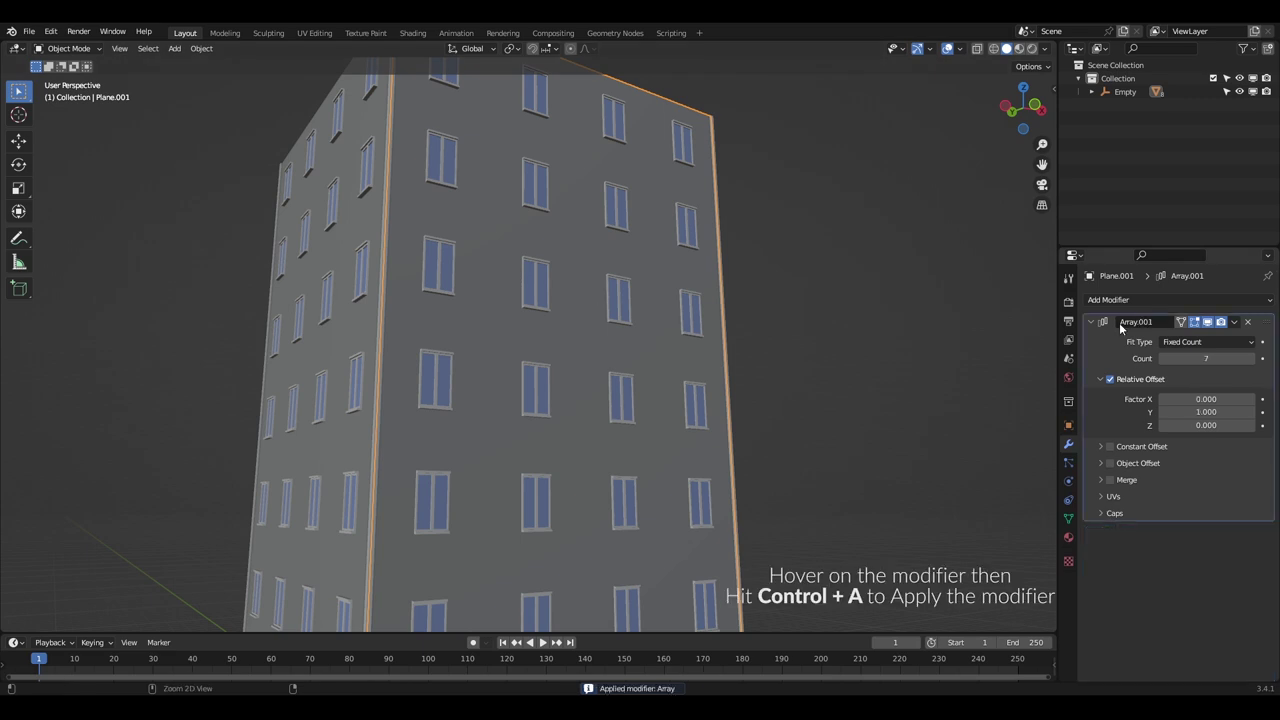
{"action": "key", "text": "ctrl+a"}
{"action": "middle_click_drag", "start_coordinate": [489, 355], "coordinate": [590, 396], "text": "shift"}
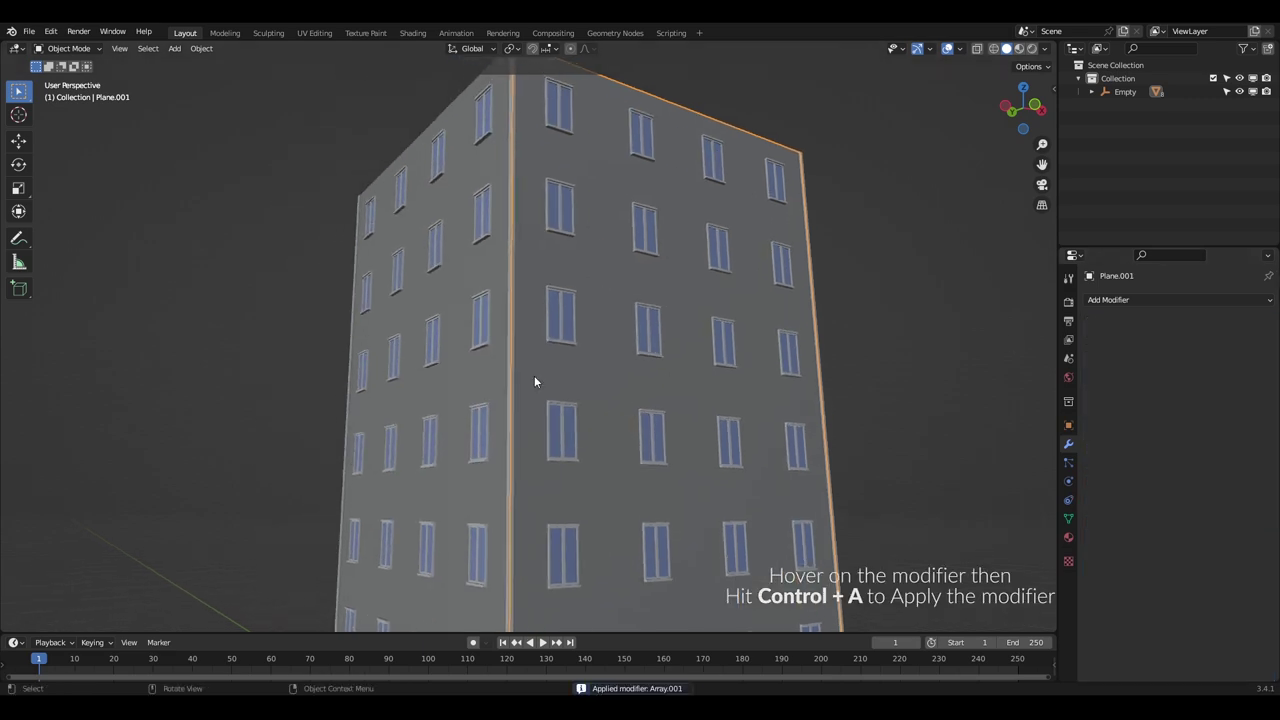
- Apply both Array modifiers on each of the remaining walls
{"action": "left_click", "coordinate": [426, 318]}
{"action": "key", "text": "ctrl+a"}
{"action": "key", "text": "ctrl+a"}
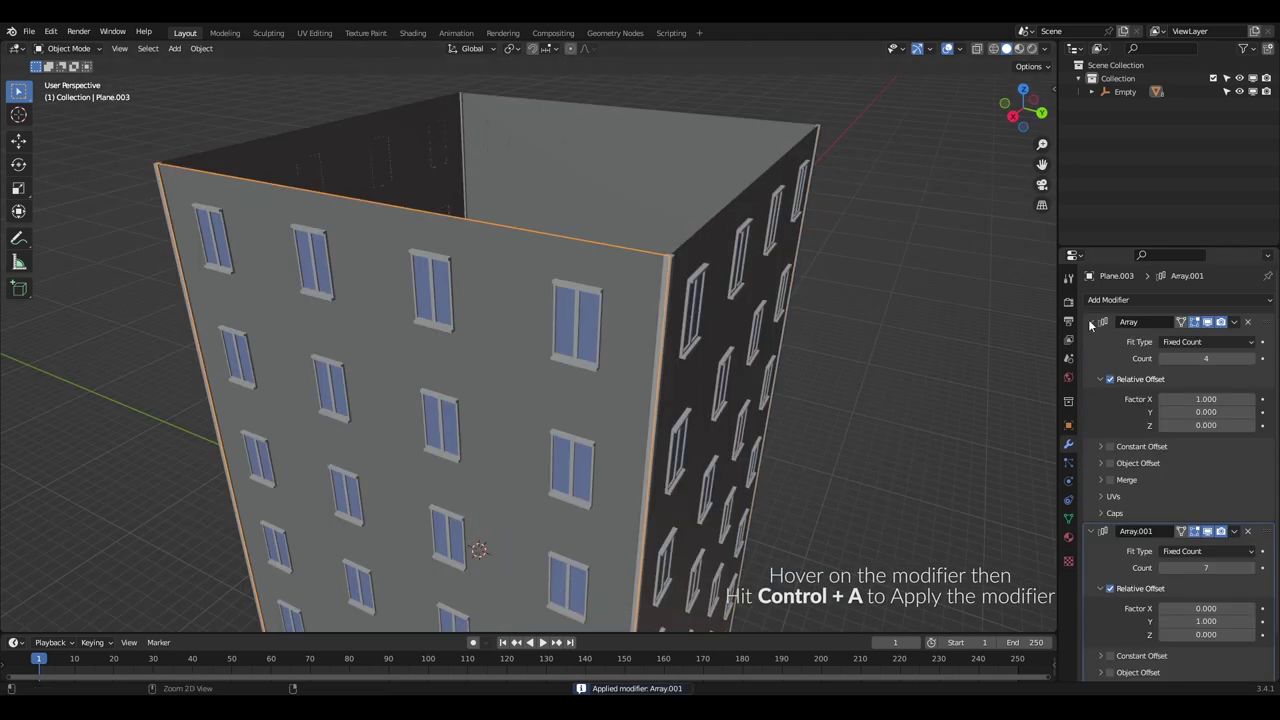
{"action": "key", "text": "ctrl+a"}
{"action": "key", "text": "ctrl+a"}
- Join all walls and pillars into one mesh and merge its overlapping vertices by distance
{"action": "scroll", "coordinate": [494, 306], "scroll_direction": "down", "scroll_amount": 5}
{"action": "left_click_drag", "start_coordinate": [234, 177], "coordinate": [819, 557]}
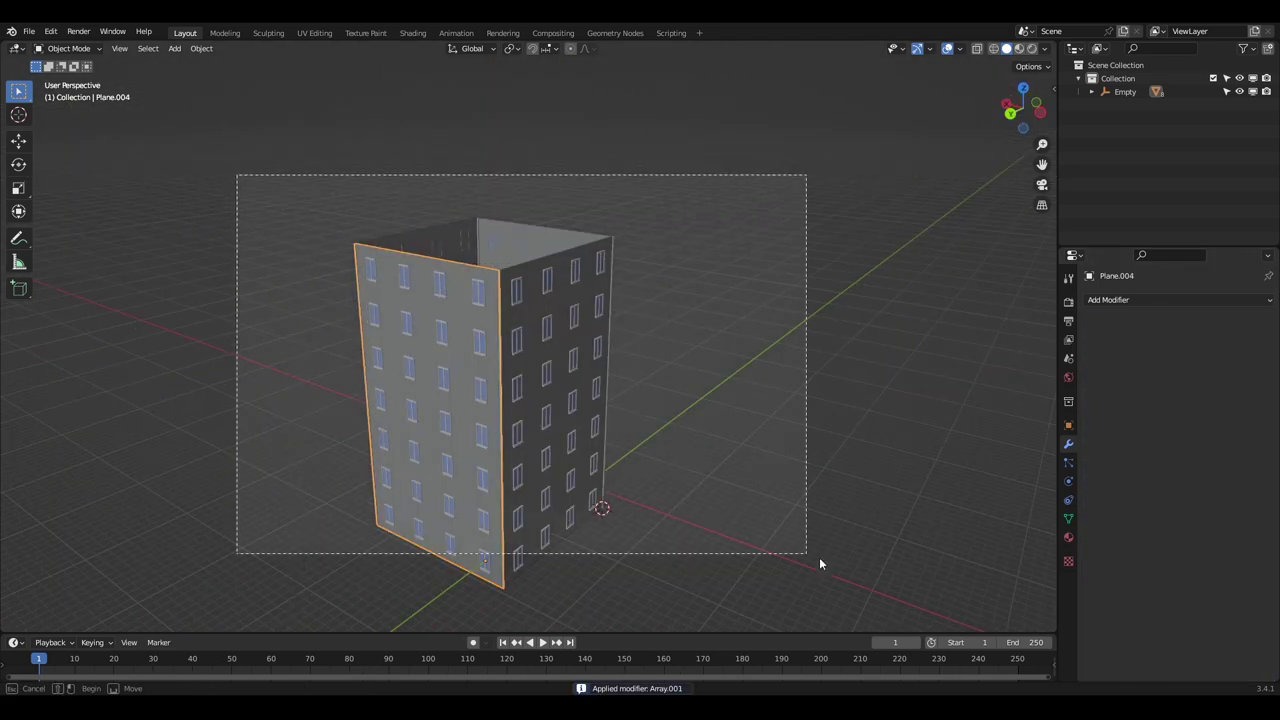
{"action": "middle_click_drag", "start_coordinate": [819, 557], "coordinate": [655, 444]}
{"action": "key", "text": "ctrl+j"}
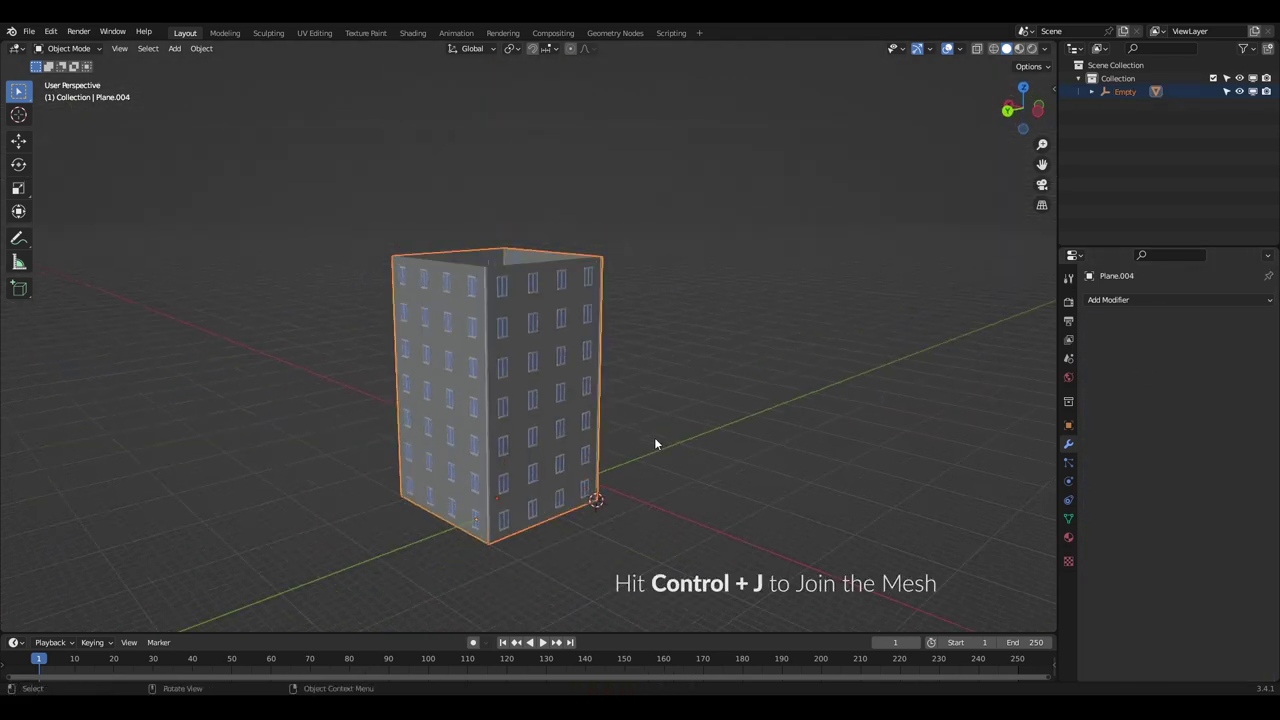
{"action": "key", "text": "Tab"}
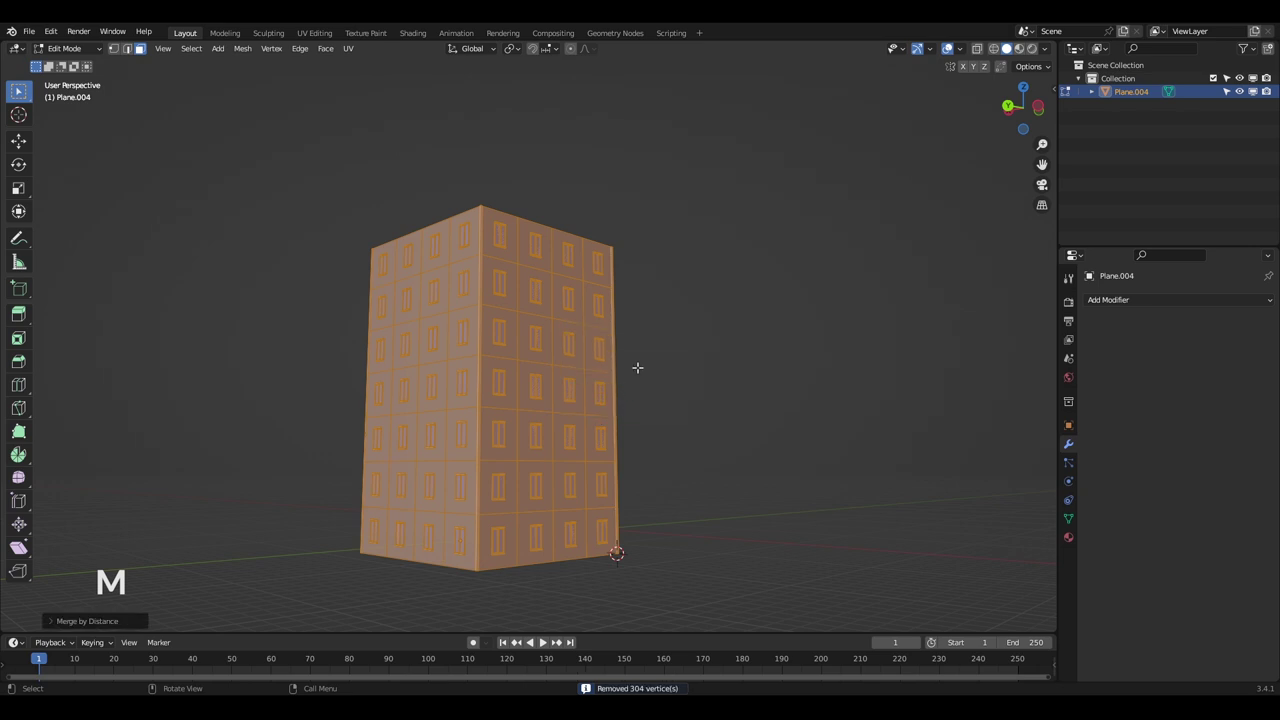
- Inspect the joined building mesh from several angles
{"action": "middle_click_drag", "start_coordinate": [637, 368], "coordinate": [583, 406]}
{"action": "scroll", "coordinate": [583, 406], "scroll_direction": "up", "scroll_amount": 4}
{"action": "key", "text": "Tab"}
{"action": "middle_click_drag", "start_coordinate": [591, 348], "coordinate": [582, 410]}
{"action": "key", "text": "Tab"}
{"action": "left_click", "coordinate": [598, 338]}
{"action": "middle_click_drag", "start_coordinate": [598, 338], "coordinate": [588, 308]}
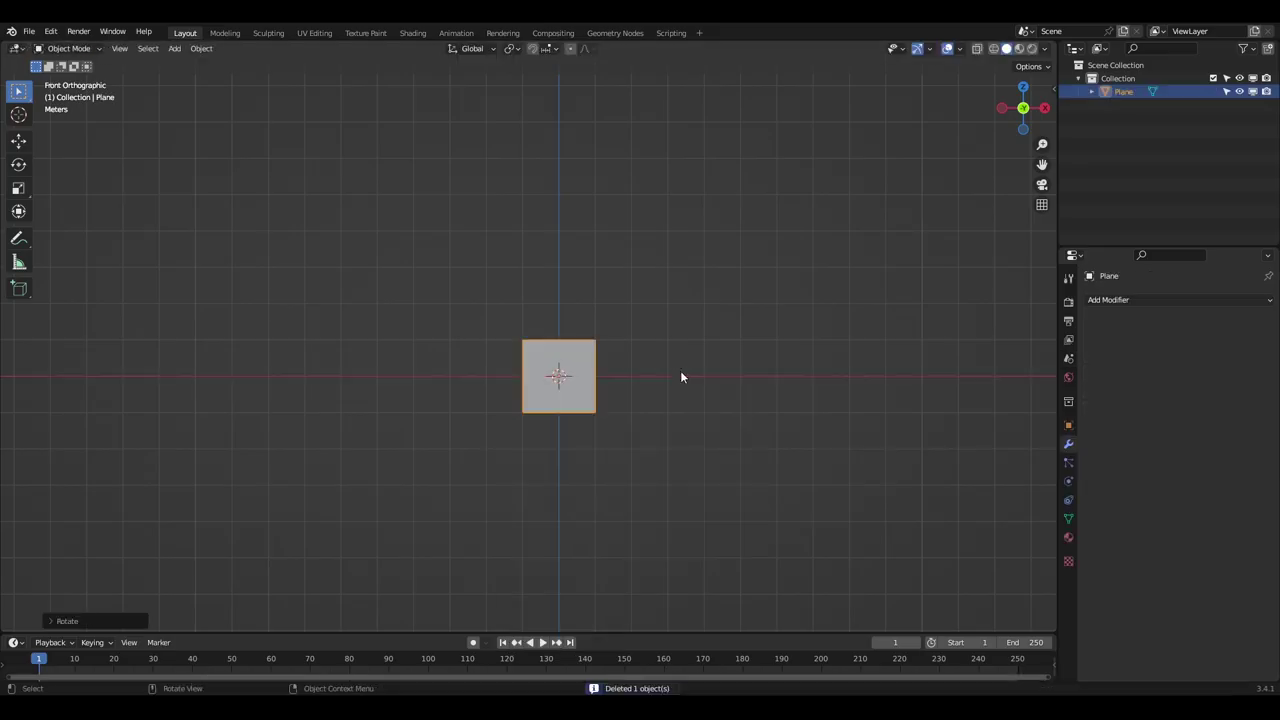
- Scale the upright plane in front view into the wall of a new building
{"action": "key", "text": "s"}
{"action": "key", "text": "Return"}
{"action": "left_click", "coordinate": [748, 357]}
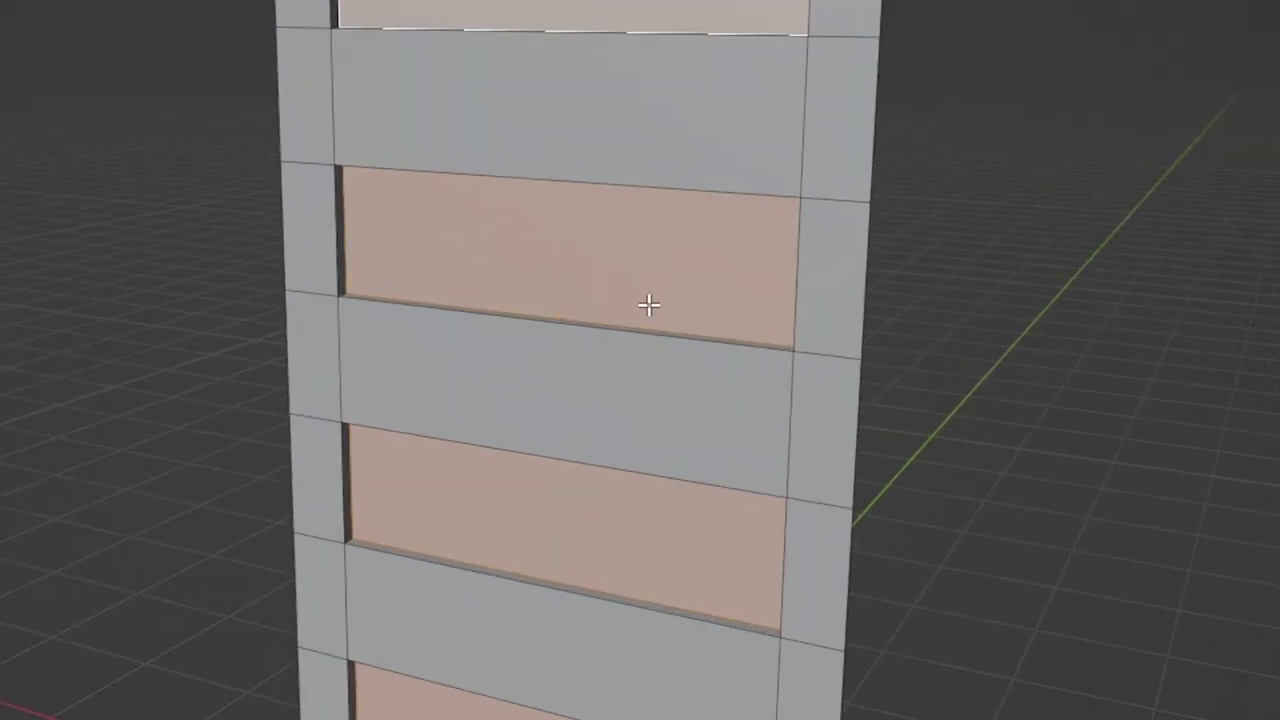
- Separate the selected recessed window faces from the wall into their own object
{"action": "key", "text": "p"}
{"action": "left_click", "coordinate": [547, 307]}
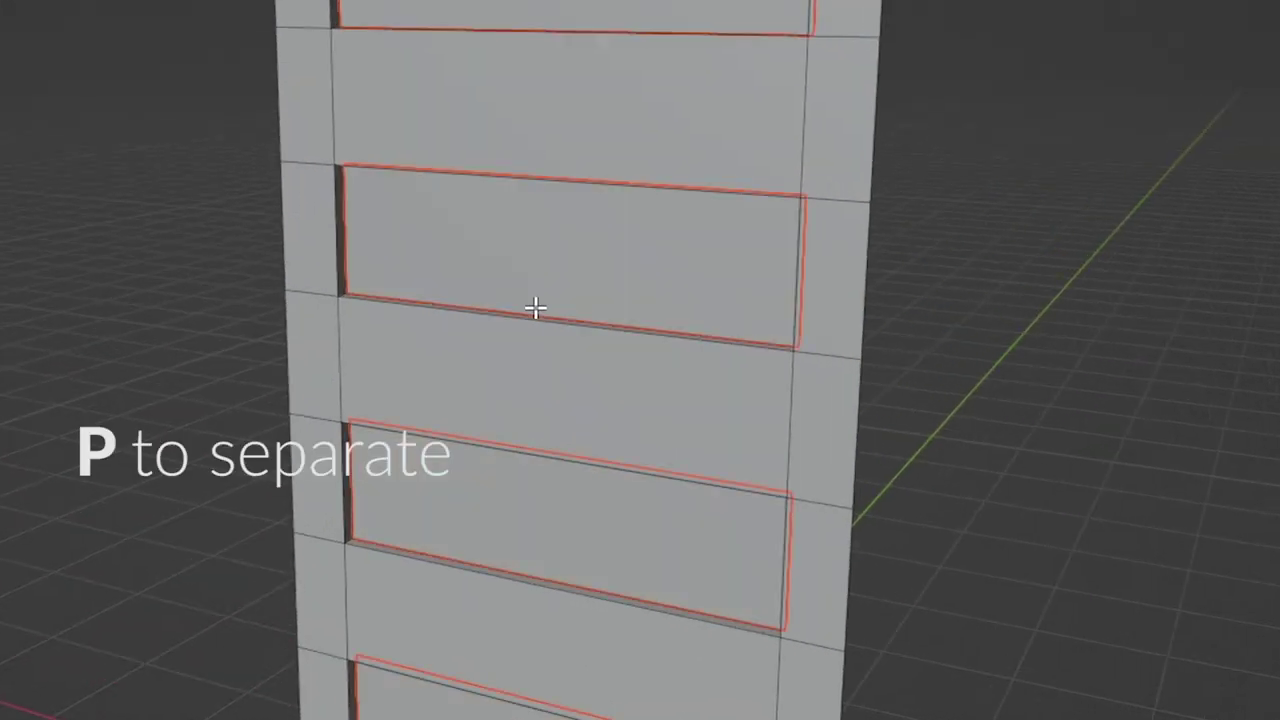
{"action": "key", "text": "Tab"}
- Assign the existing Glass material to the window panes and the Building material to the wall
{"action": "left_click", "coordinate": [1093, 357]}
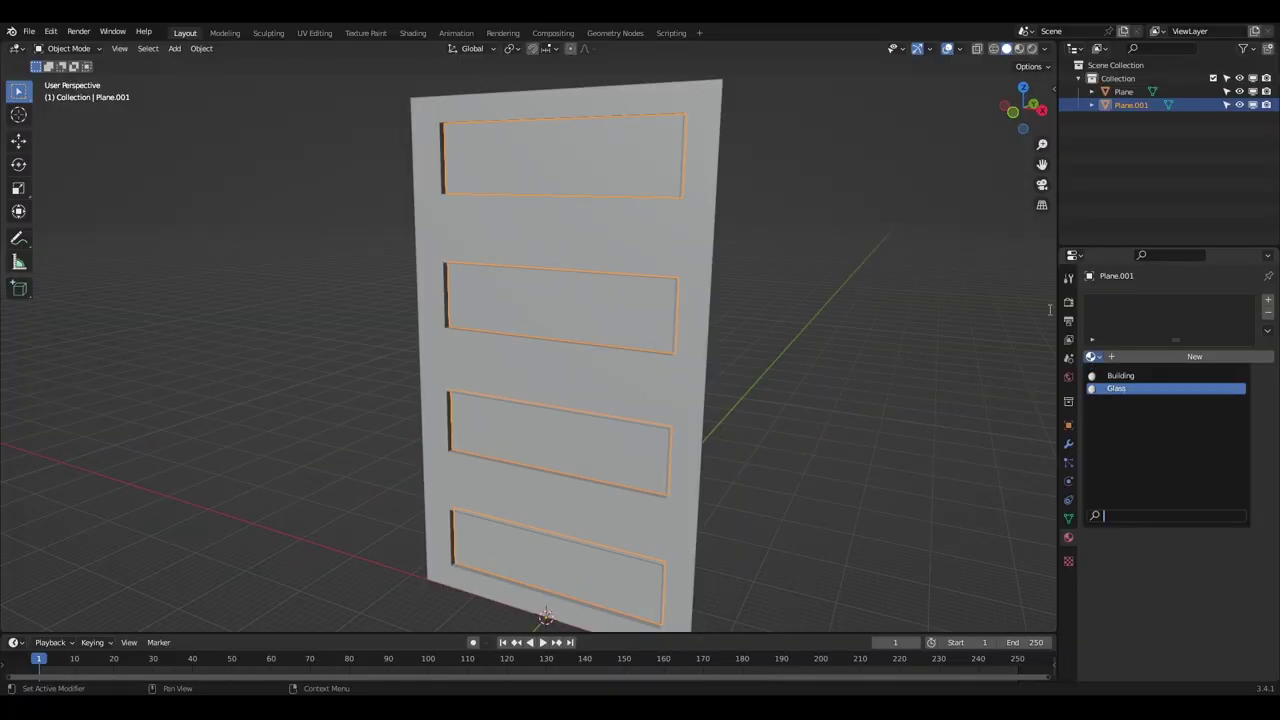
{"action": "key", "text": "Return"}
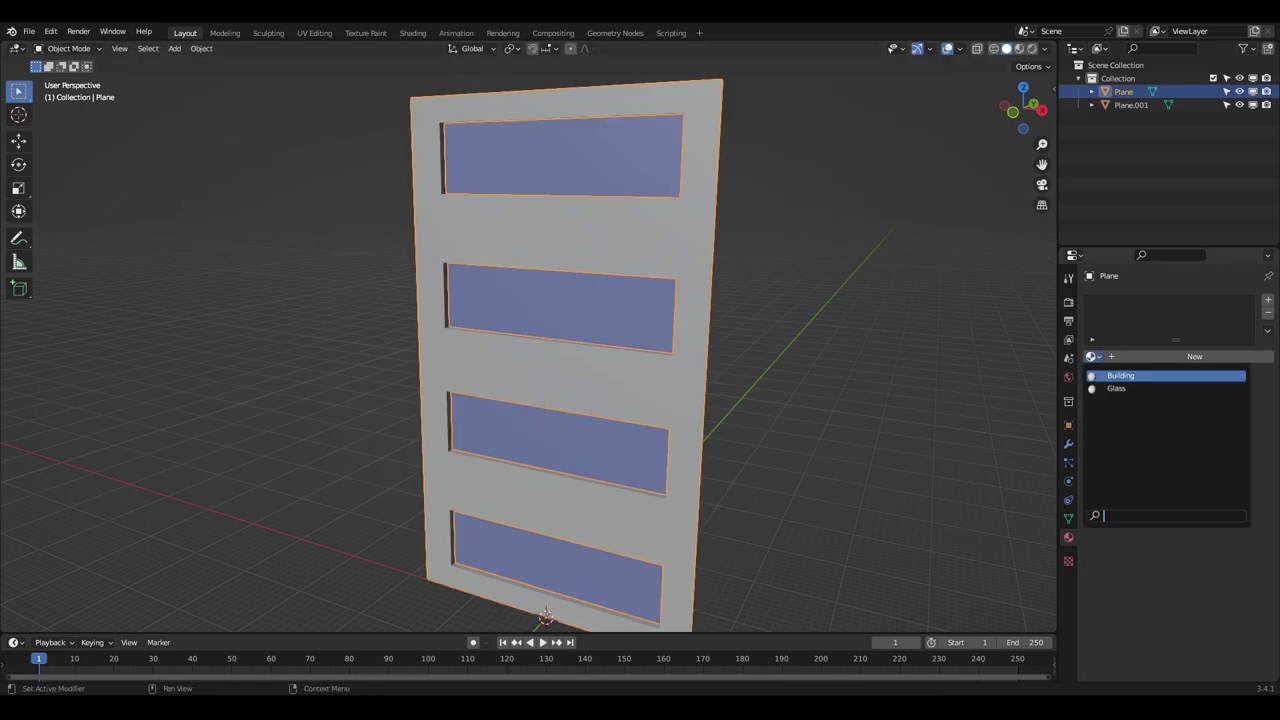
{"action": "key", "text": "Return"}
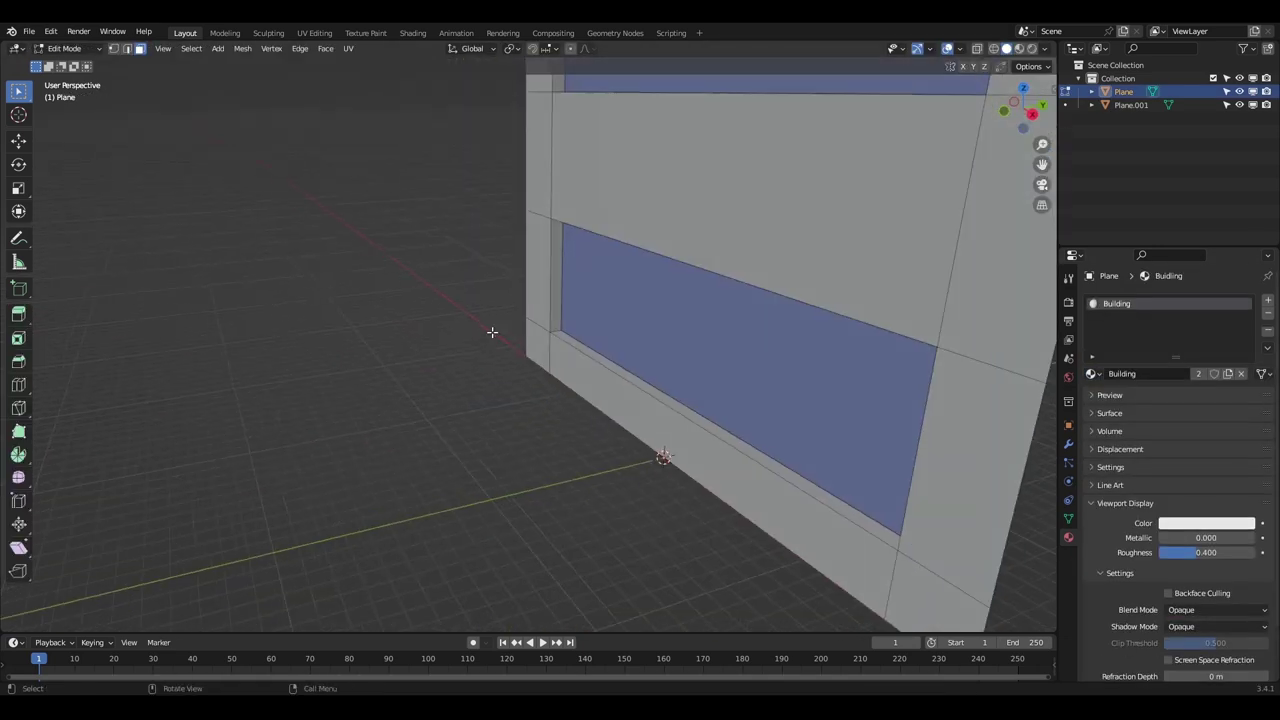
- Duplicate the side reveal face of the lowest window recess as a vertical divider and separate it into its own object
{"action": "left_click", "coordinate": [492, 332]}
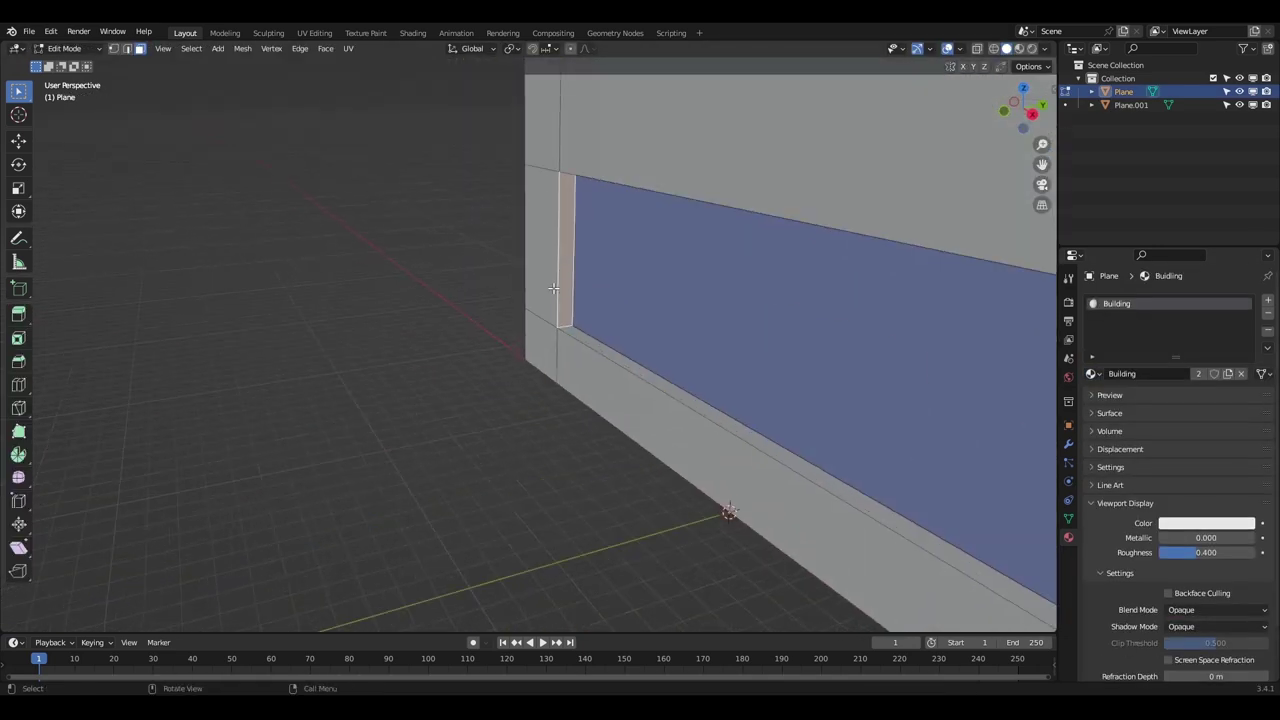
{"action": "key", "text": "shift+d"}
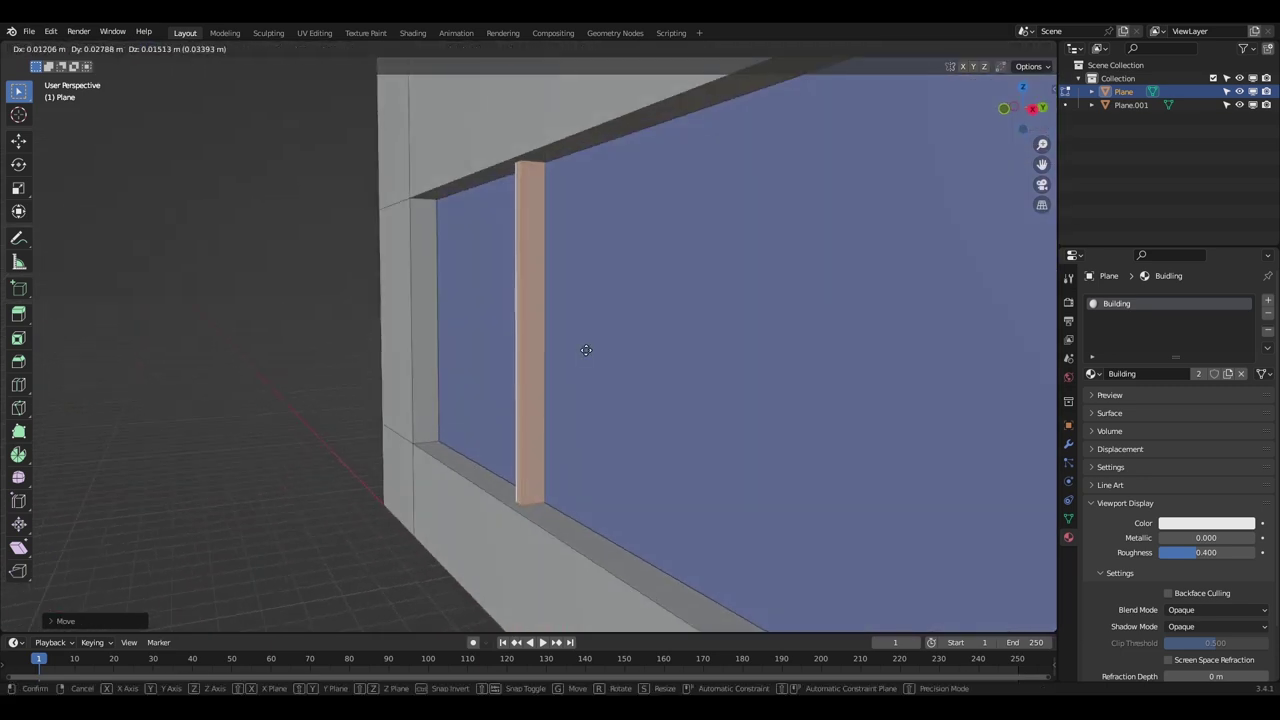
{"action": "key", "text": "p"}
{"action": "left_click", "coordinate": [586, 306]}
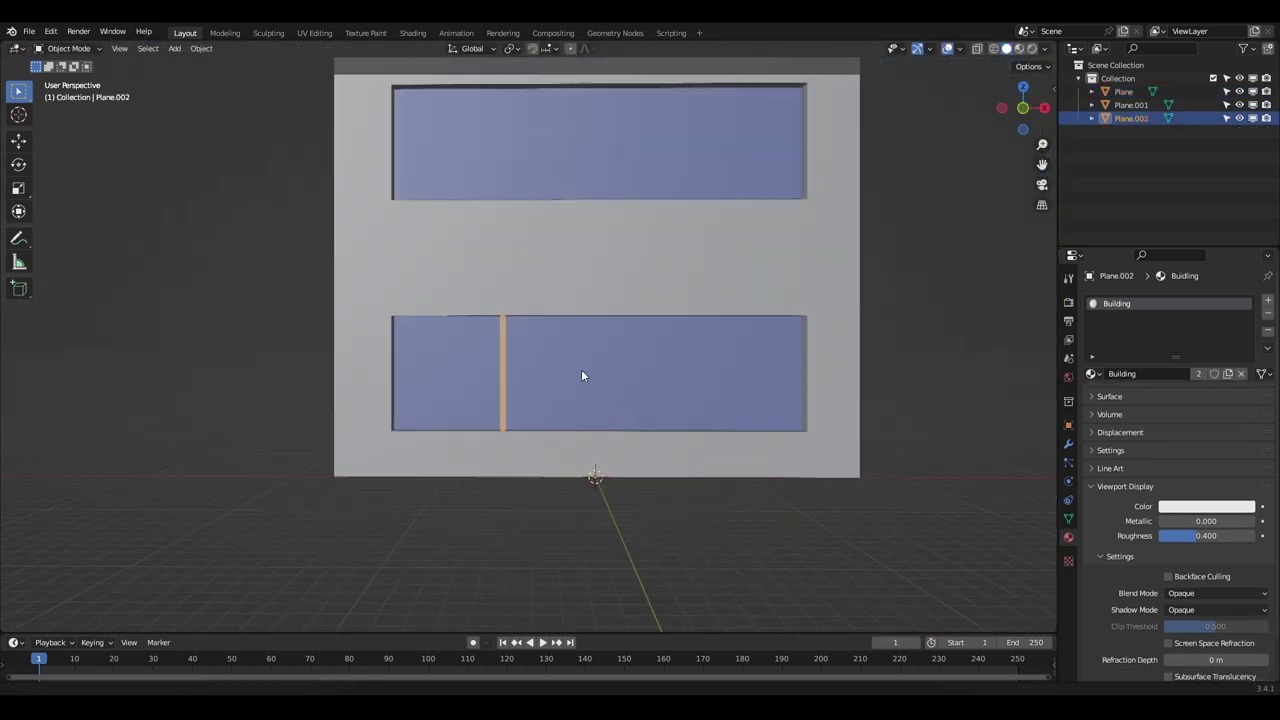
- Add an Array modifier to the window divider with a count of 4 and a relative X offset of 21.2
{"action": "left_click", "coordinate": [1068, 443]}
{"action": "left_click", "coordinate": [1108, 299]}
{"action": "left_click", "coordinate": [1000, 330]}
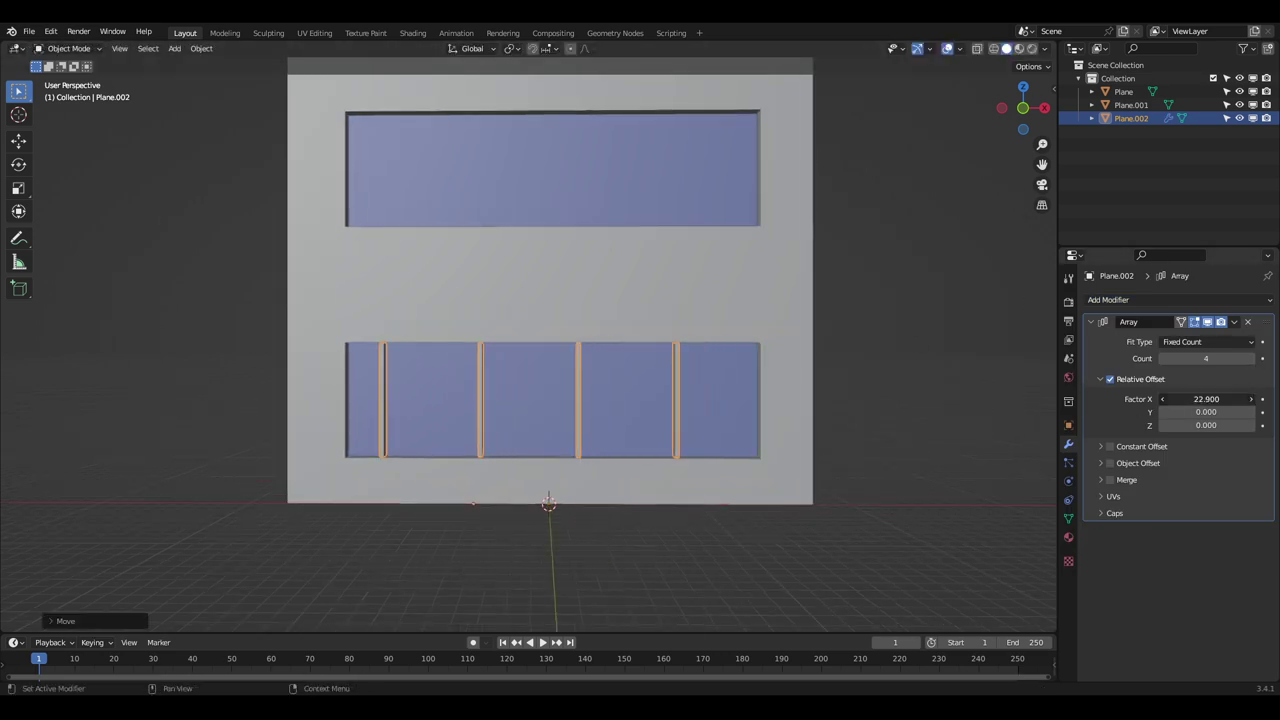
{"action": "scroll", "coordinate": [496, 376], "scroll_direction": "down", "scroll_amount": 1}
- Duplicate the arrayed dividers for the other window rows, stretching them along Z and moving them to fit the recess height
{"action": "key", "text": "shift+d"}
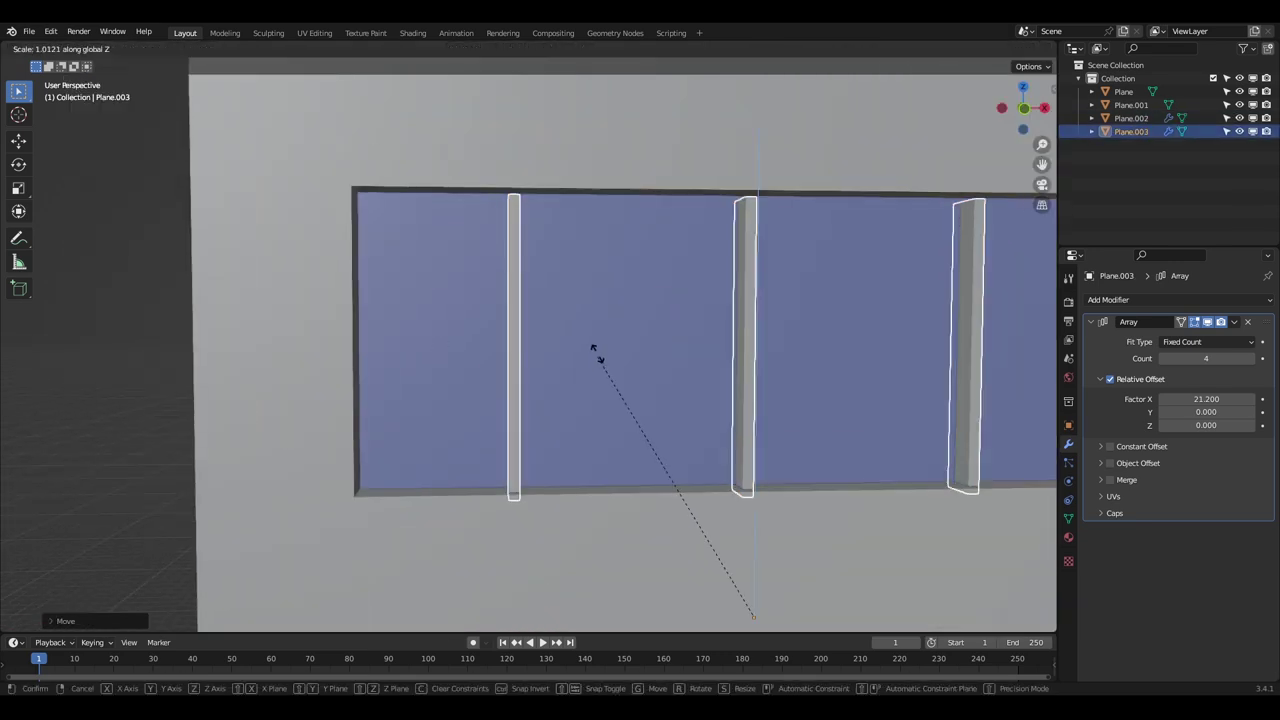
{"action": "right_click", "coordinate": [648, 351]}
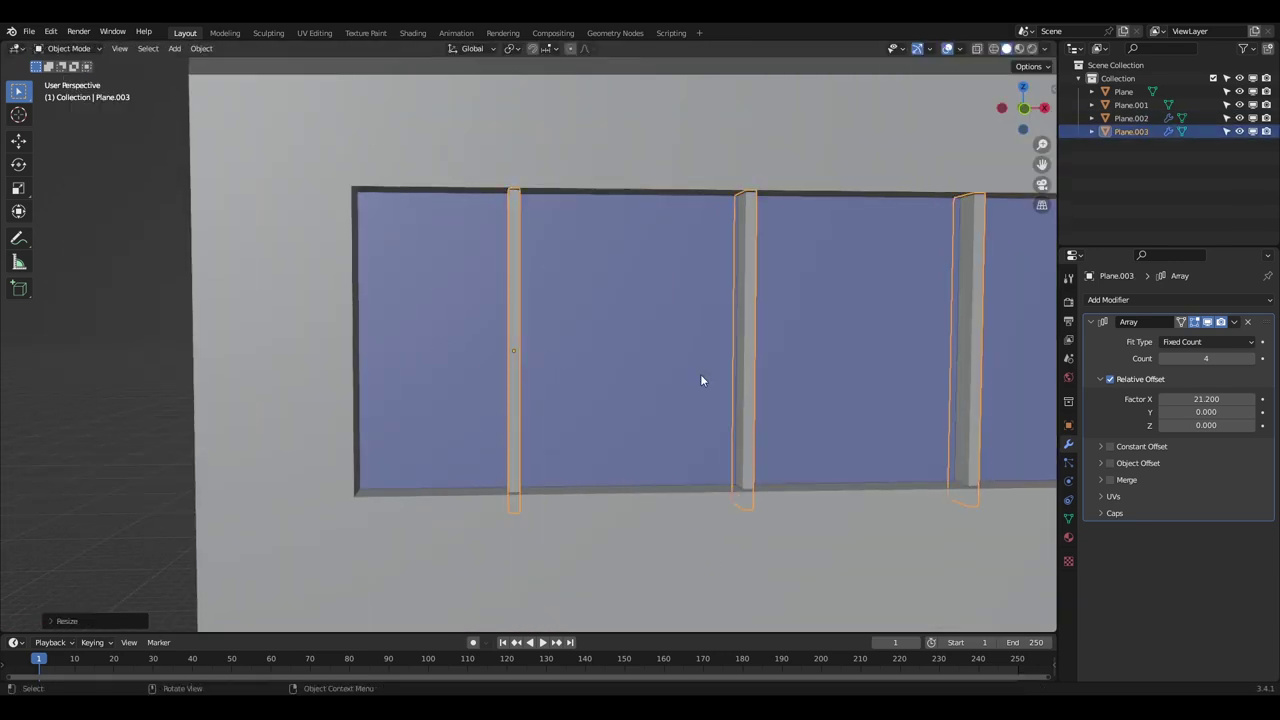
{"action": "key", "text": "g"}
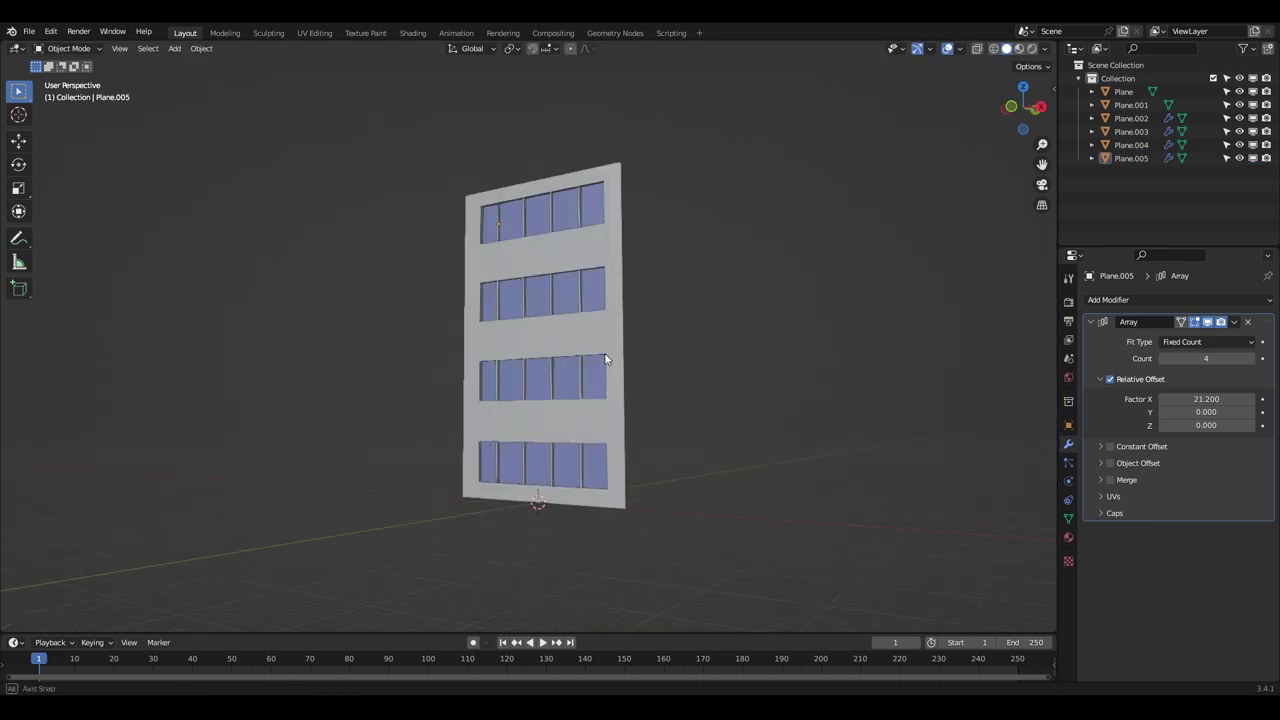
- Apply the Array modifiers on the window divider sets of the wall
{"action": "middle_click_drag", "start_coordinate": [603, 358], "coordinate": [591, 285]}
{"action": "scroll", "coordinate": [591, 285], "scroll_direction": "up", "scroll_amount": 2}
{"action": "key", "text": "b"}
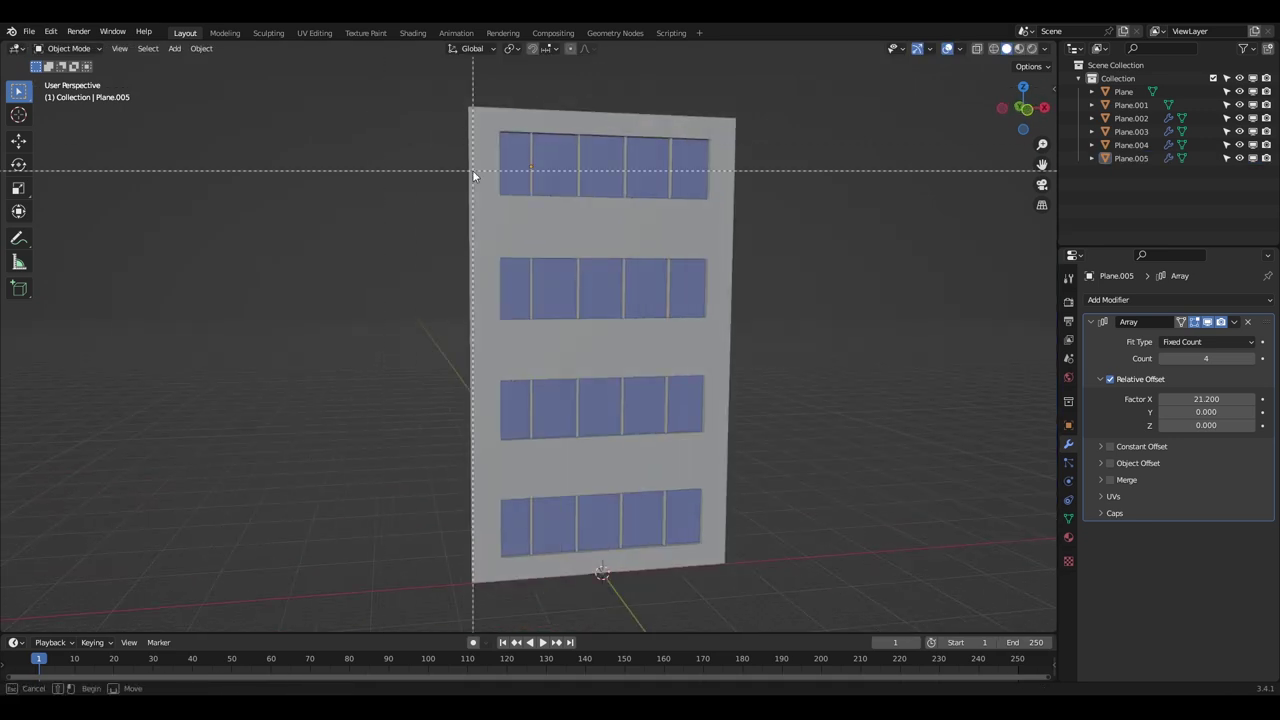
{"action": "left_click", "coordinate": [532, 187]}
{"action": "key", "text": "ctrl+a"}
{"action": "left_click", "coordinate": [577, 275]}
{"action": "key", "text": "ctrl+a"}
{"action": "left_click", "coordinate": [621, 405]}
{"action": "key", "text": "ctrl+a"}
- Join the window dividers of all rows with the wall and its glass into one object
{"action": "left_click", "coordinate": [532, 280], "text": "shift"}
{"action": "left_click", "coordinate": [530, 169], "text": "shift"}
{"action": "key", "text": "ctrl+j"}
{"action": "left_click", "coordinate": [488, 229], "text": "shift"}
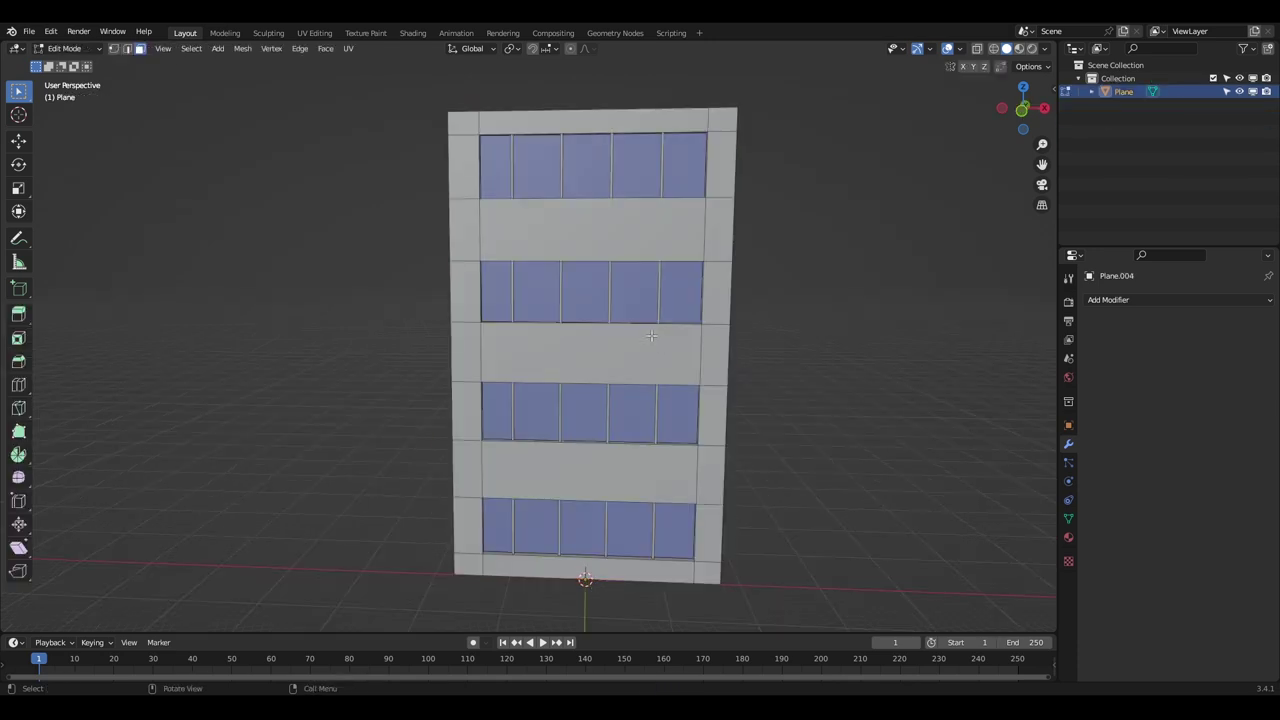
- Build the remaining sides from wall copies rotated 90° about Z and snapped to the front wall's corner
{"action": "scroll", "coordinate": [557, 471], "scroll_direction": "up", "scroll_amount": 2}
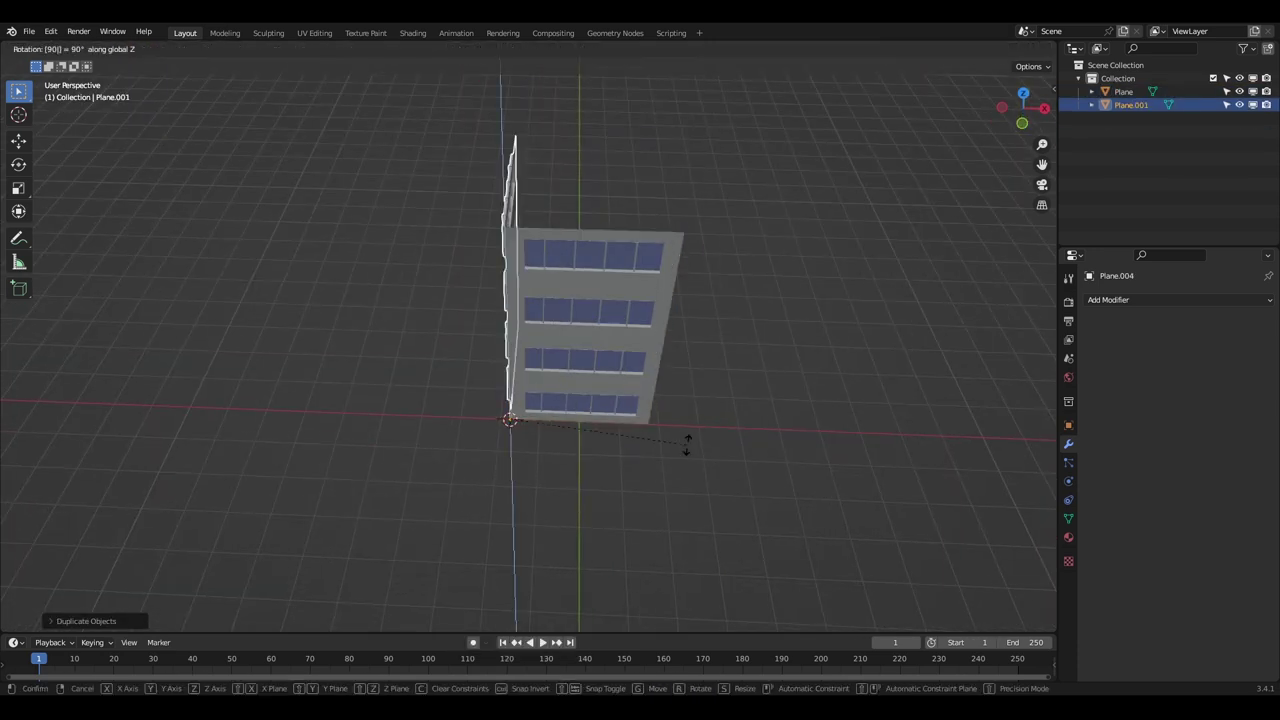
{"action": "middle_click_drag", "start_coordinate": [686, 443], "coordinate": [726, 511]}
{"action": "scroll", "coordinate": [498, 368], "scroll_direction": "up", "scroll_amount": 3}
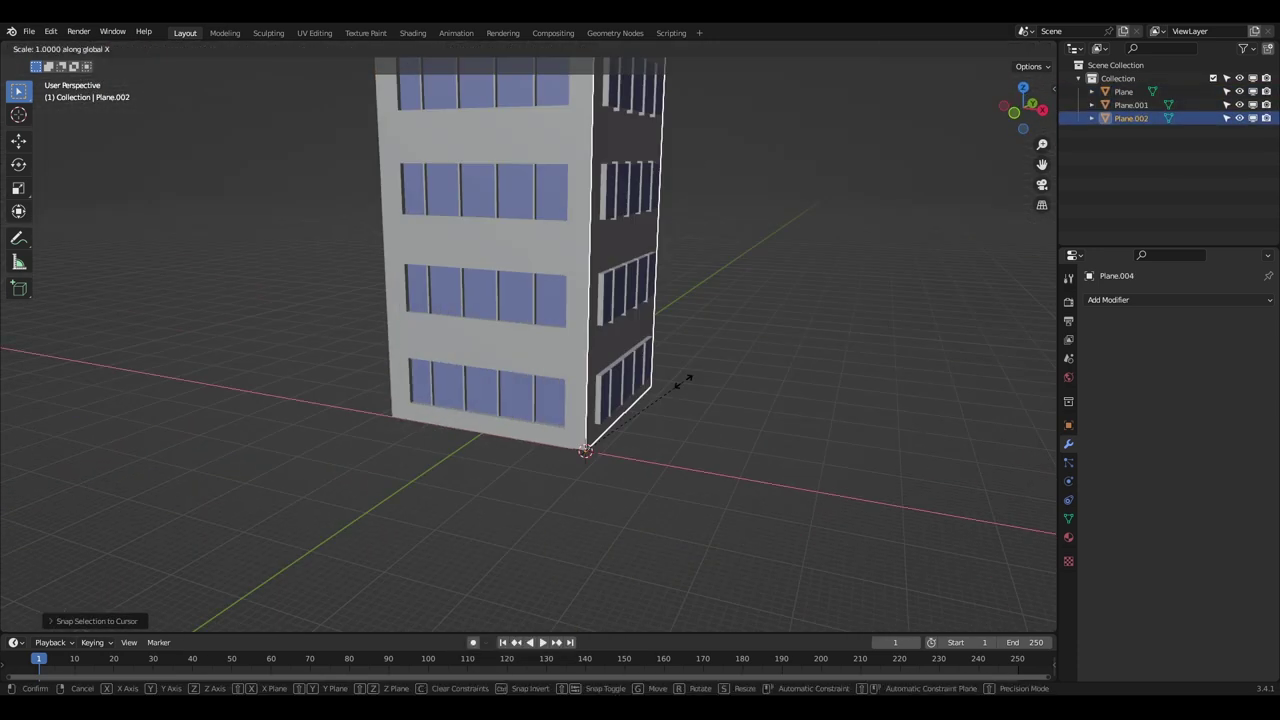
{"action": "key", "text": "shift+s"}
{"action": "key", "text": "g"}
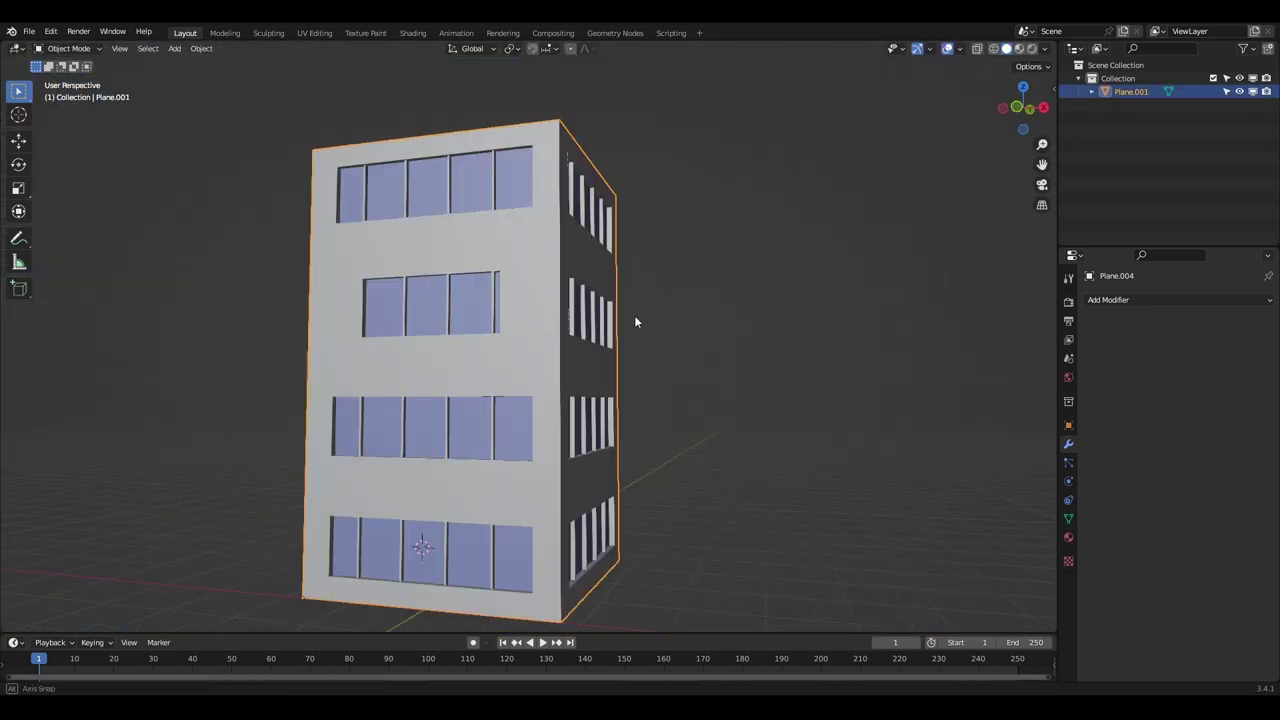
{"action": "middle_click_drag", "start_coordinate": [634, 315], "coordinate": [686, 398]}
{"action": "scroll", "coordinate": [686, 398], "scroll_direction": "down", "scroll_amount": 3}
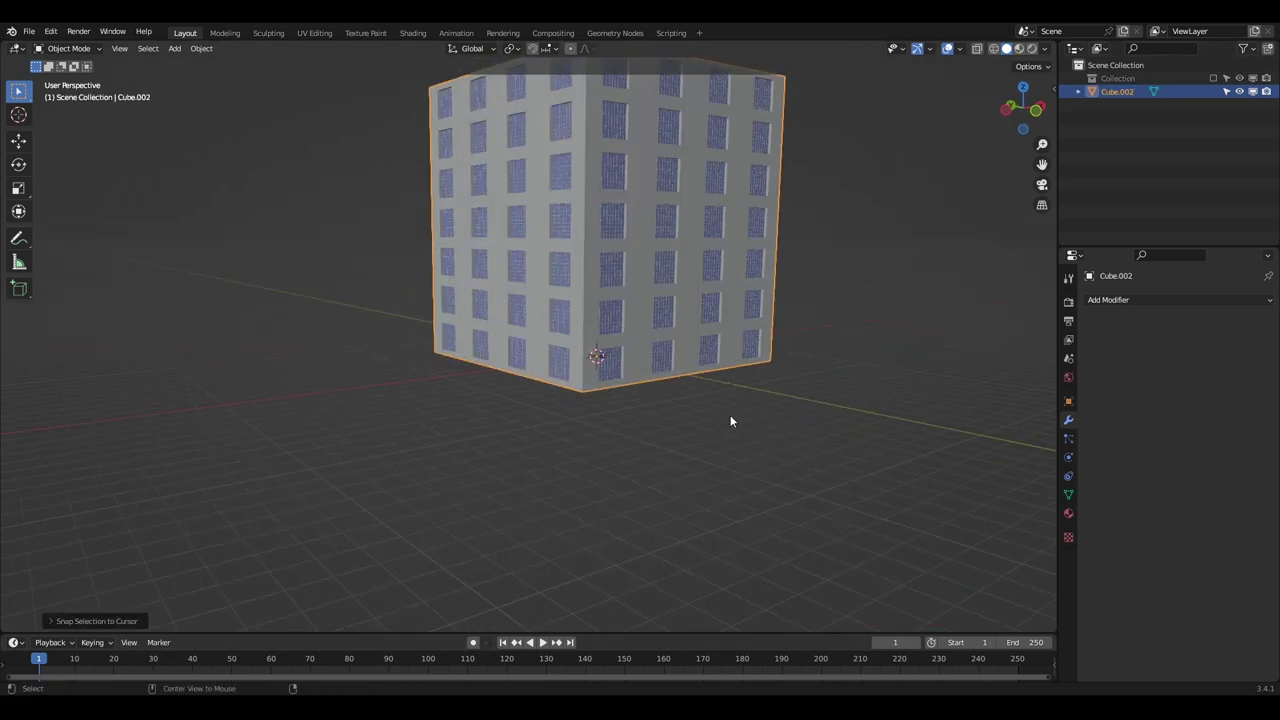
- Move the duplicated square-windowed building block straight up along Z above the original
{"action": "middle_click_drag", "start_coordinate": [657, 326], "coordinate": [760, 397]}
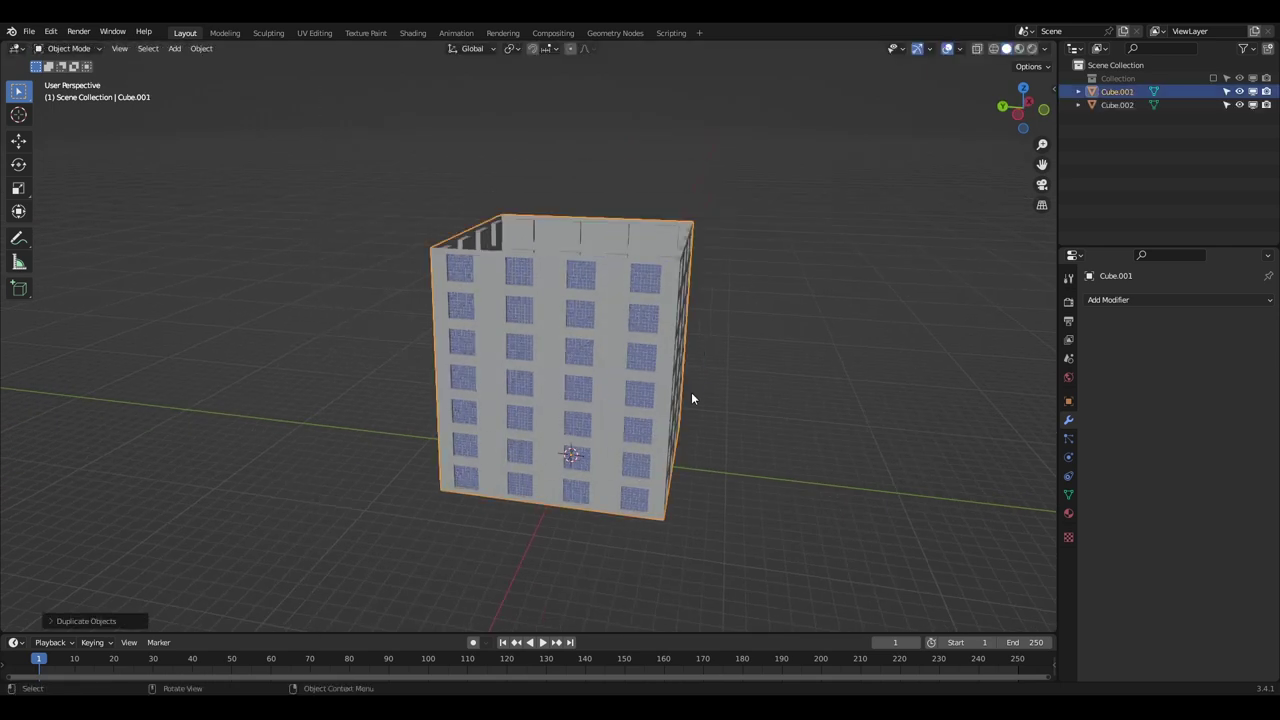
{"action": "key", "text": "g"}
{"action": "key", "text": "z"}
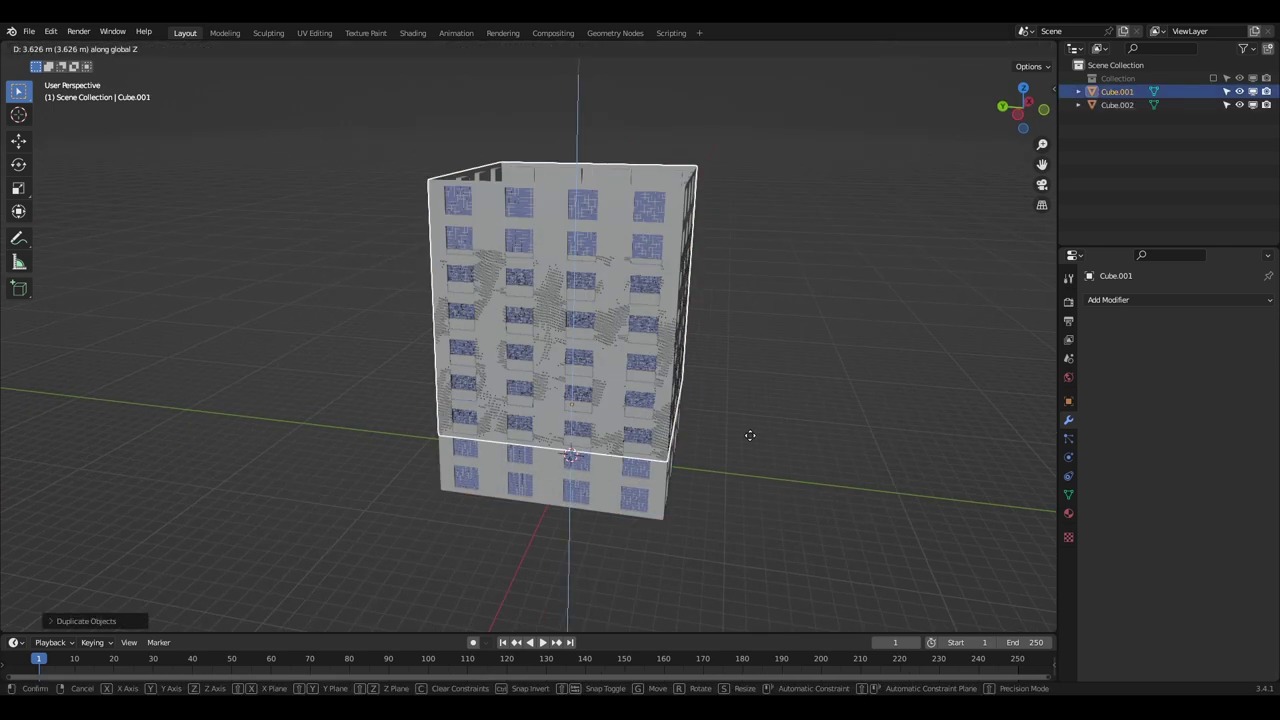
{"action": "left_click", "coordinate": [748, 404]}
- Adjust the scale and position of the upper building block to form a separate tier
{"action": "key", "text": "s"}
{"action": "left_click", "coordinate": [697, 338]}
{"action": "middle_click_drag", "start_coordinate": [697, 338], "coordinate": [588, 285], "text": "shift"}
{"action": "key", "text": "g"}
{"action": "key", "text": "s"}
{"action": "left_click", "coordinate": [706, 363]}
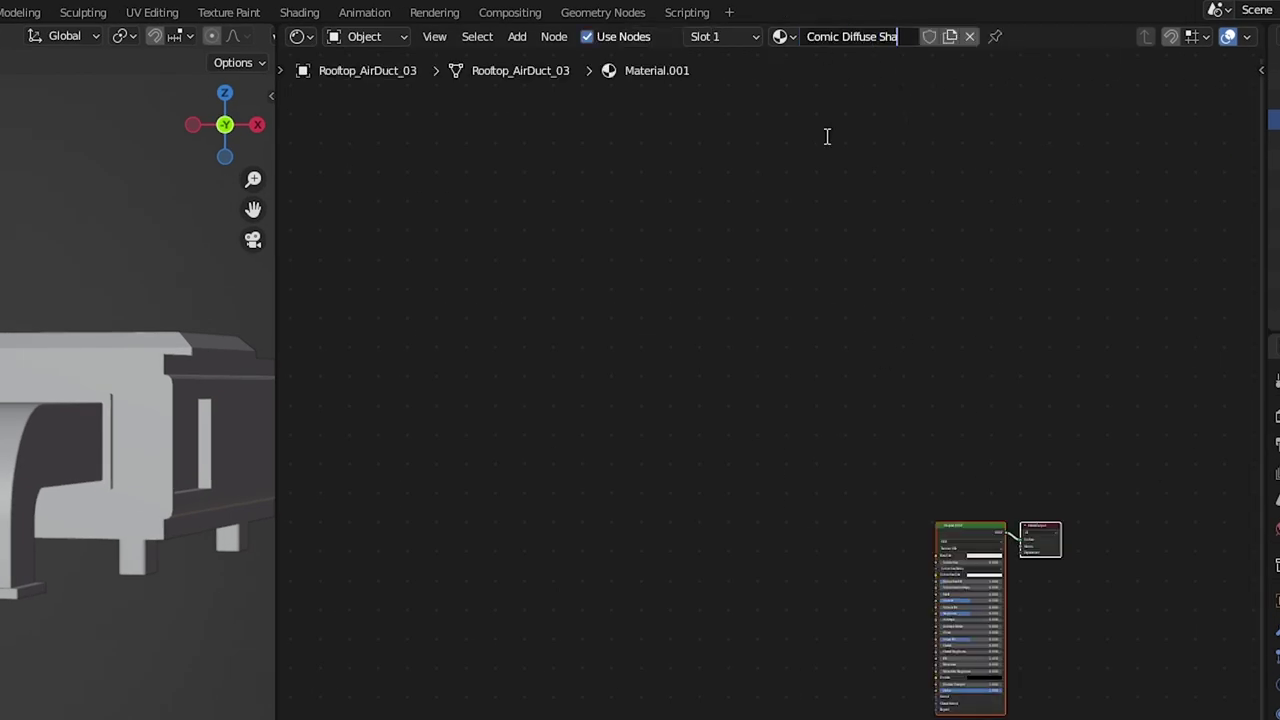
- Name the air duct's material Comic Diffuse Shader and delete its Principled BSDF node
{"action": "key", "text": "Return"}
{"action": "scroll", "coordinate": [757, 484], "scroll_direction": "up", "scroll_amount": 3}
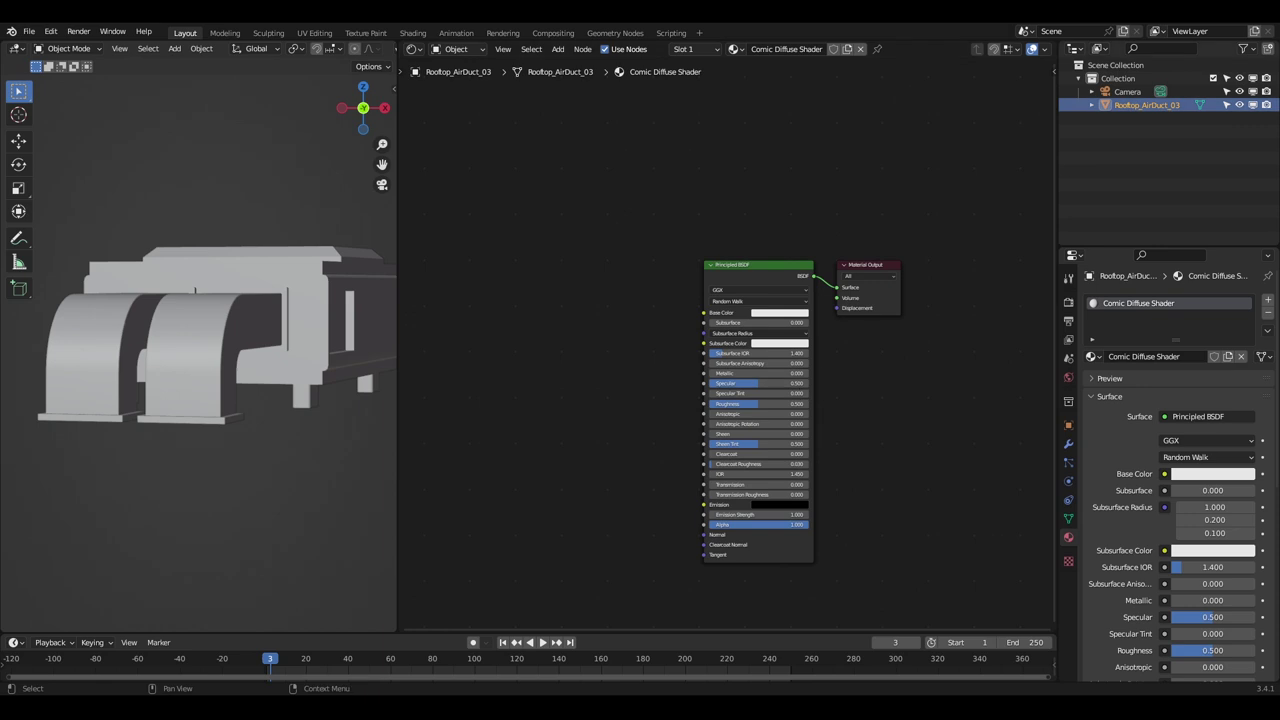
{"action": "key", "text": "x"}
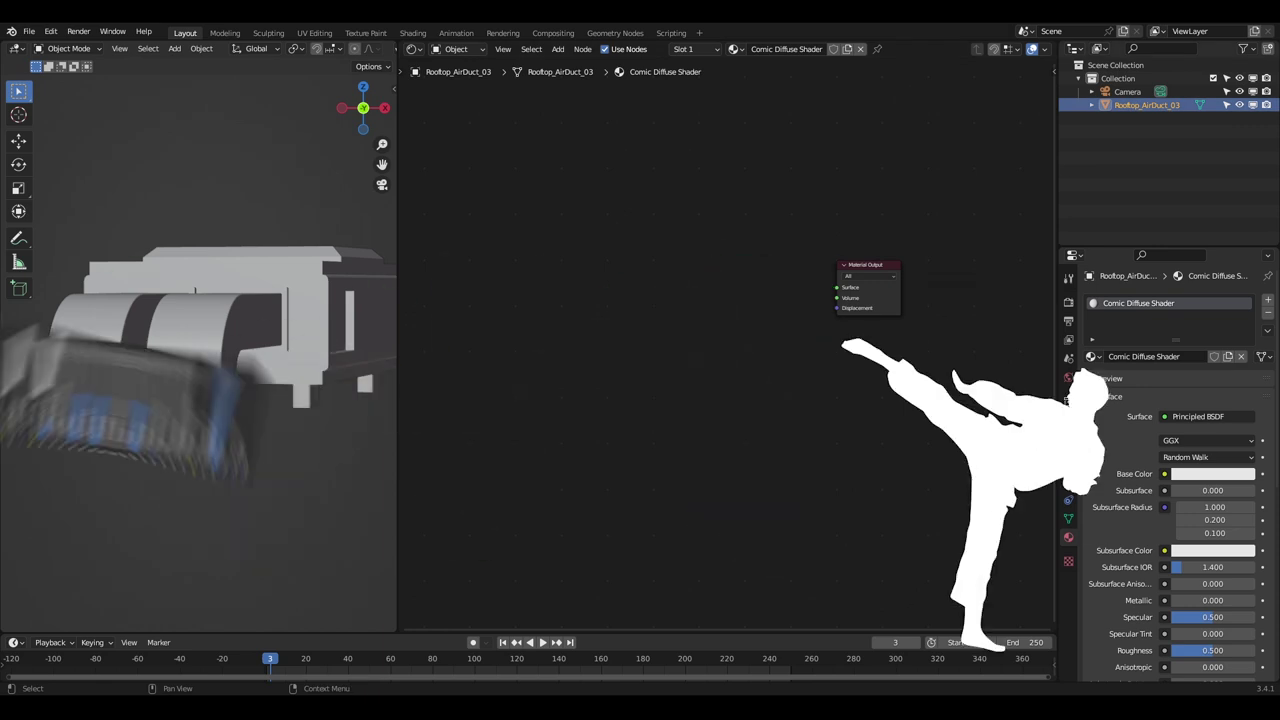
- Add an Image Texture node and load WaterColor_Seamless.png into it
{"action": "key", "text": "shift+a"}
{"action": "mouse_move", "coordinate": [446, 316]}
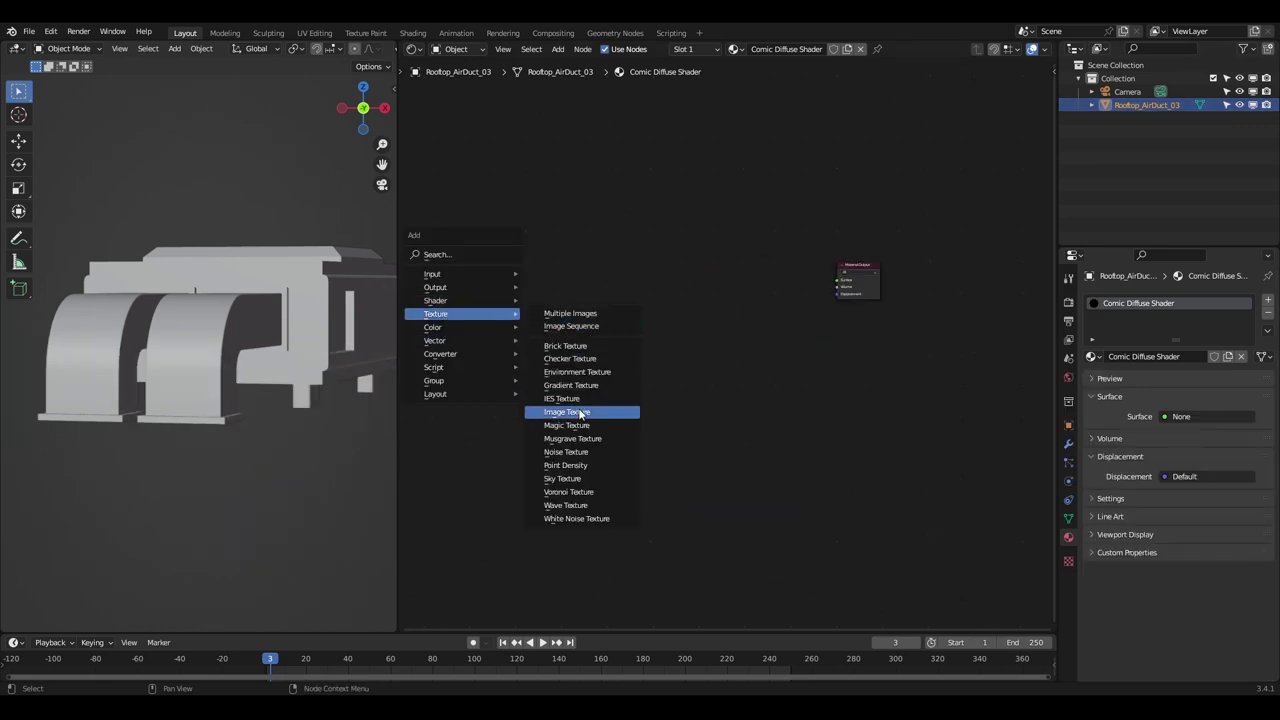
{"action": "left_click", "coordinate": [580, 412]}
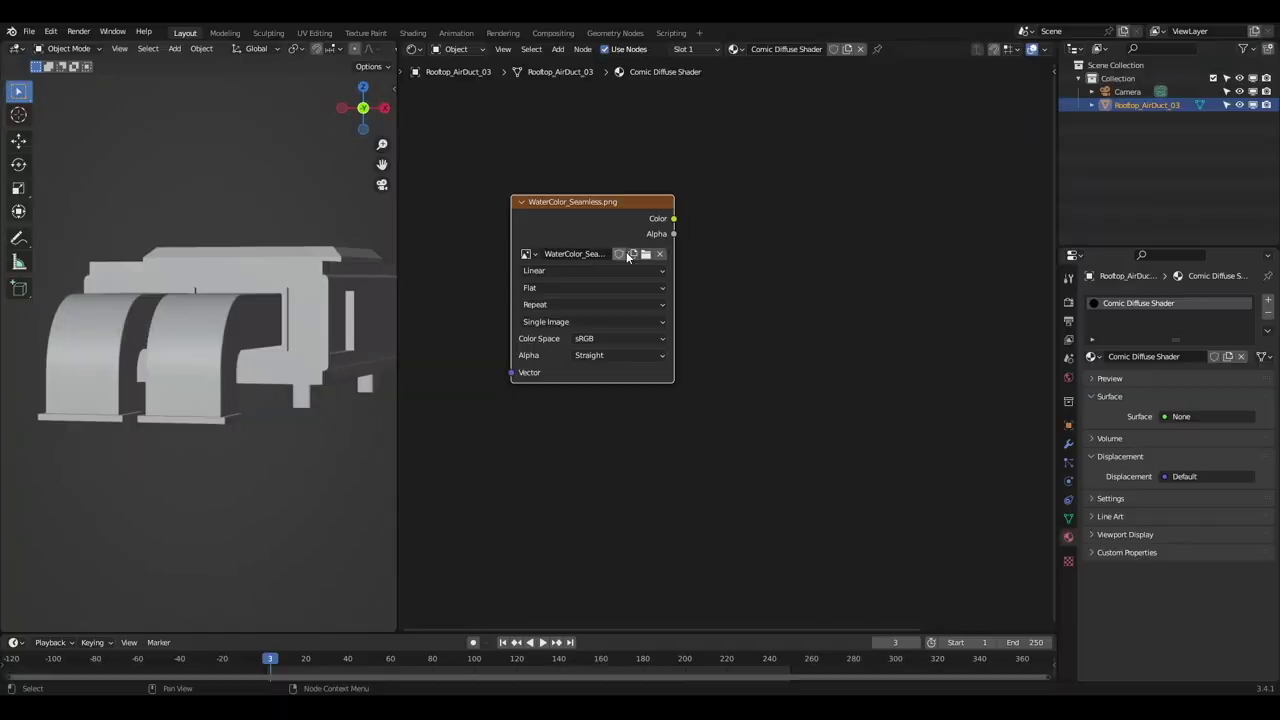
- Connect the watercolor texture's color to the Material Output surface and preview it in Rendered viewport shading
{"action": "scroll", "coordinate": [772, 309], "scroll_direction": "down", "scroll_amount": 6}
{"action": "middle_click_drag", "start_coordinate": [772, 309], "coordinate": [638, 330]}
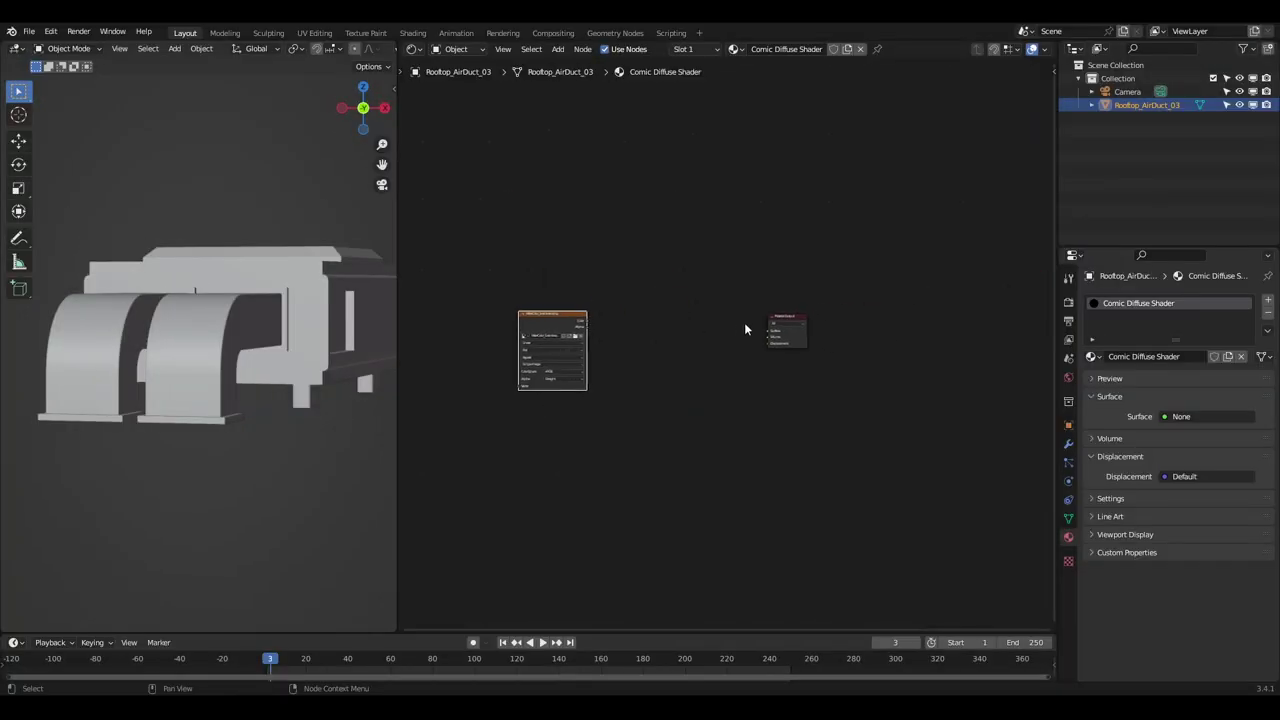
{"action": "scroll", "coordinate": [617, 317], "scroll_direction": "up", "scroll_amount": 2}
{"action": "left_click", "coordinate": [575, 315], "text": "ctrl"}
{"action": "key", "text": "z"}
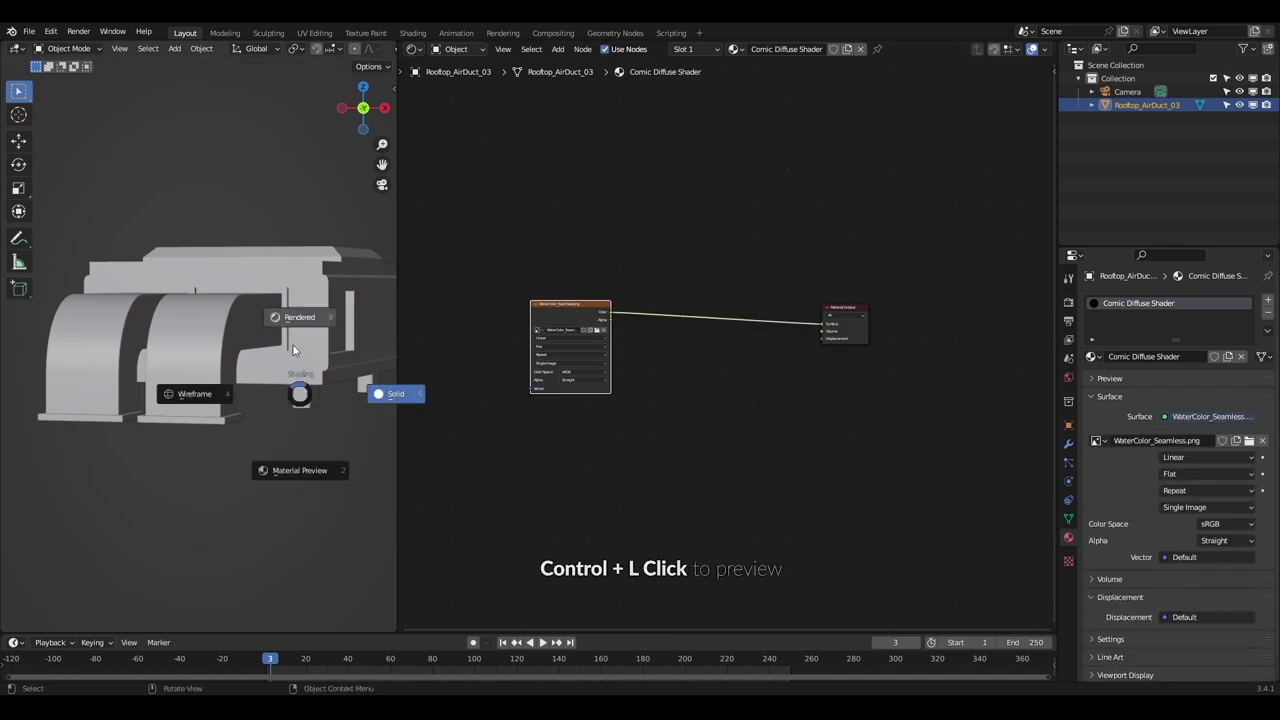
{"action": "left_click", "coordinate": [285, 323]}
{"action": "scroll", "coordinate": [713, 356], "scroll_direction": "up", "scroll_amount": 1}
- Insert an RGB Curves node after the watercolor texture and pull its curve down to about X 0.645, Y 0.194
{"action": "key", "text": "shift+a"}
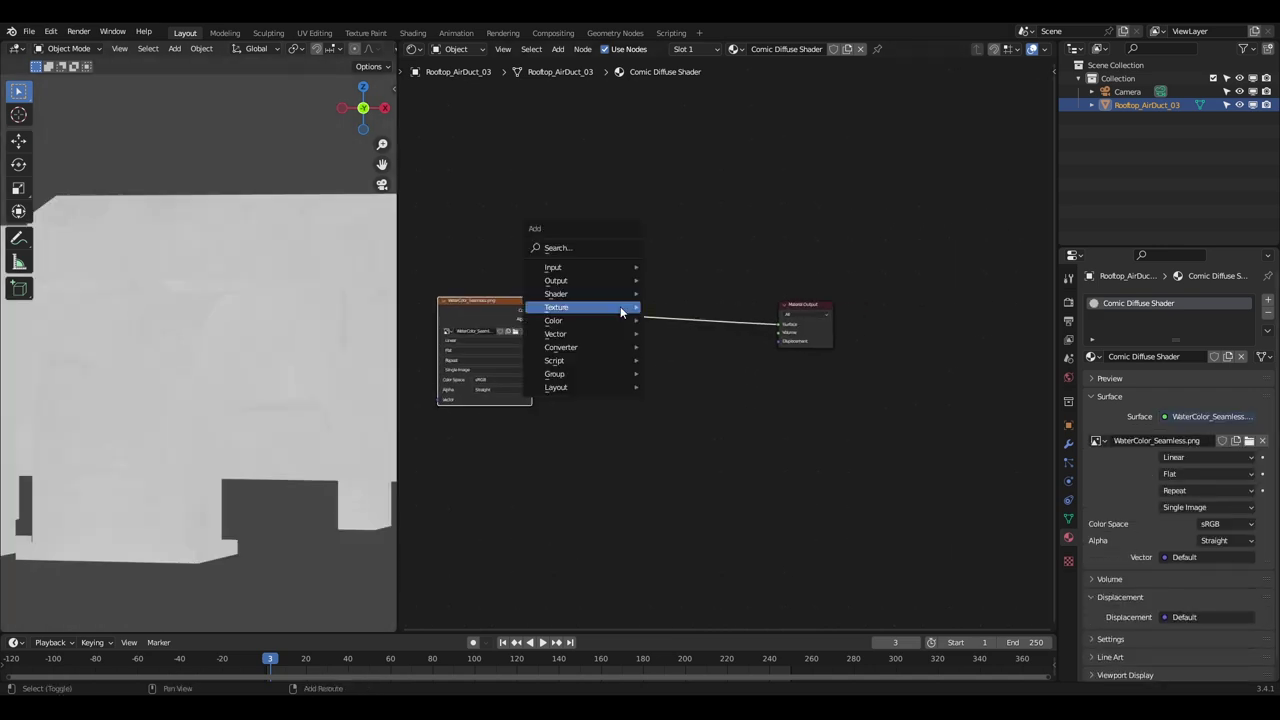
{"action": "left_click", "coordinate": [579, 247]}
{"action": "type", "text": "c"}
{"action": "left_click", "coordinate": [608, 297]}
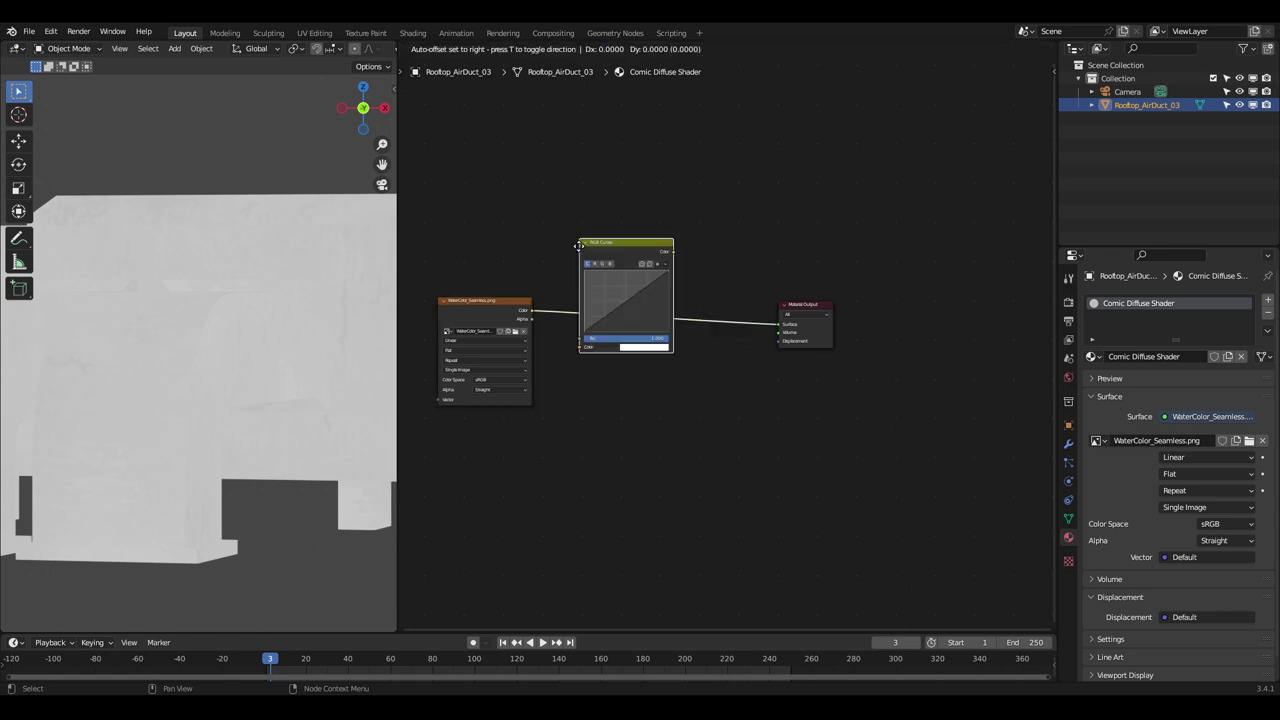
{"action": "left_click", "coordinate": [555, 296]}
{"action": "scroll", "coordinate": [555, 298], "scroll_direction": "up", "scroll_amount": 3}
{"action": "left_click_drag", "start_coordinate": [537, 313], "coordinate": [558, 336]}
{"action": "scroll", "coordinate": [540, 305], "scroll_direction": "down", "scroll_amount": 3}
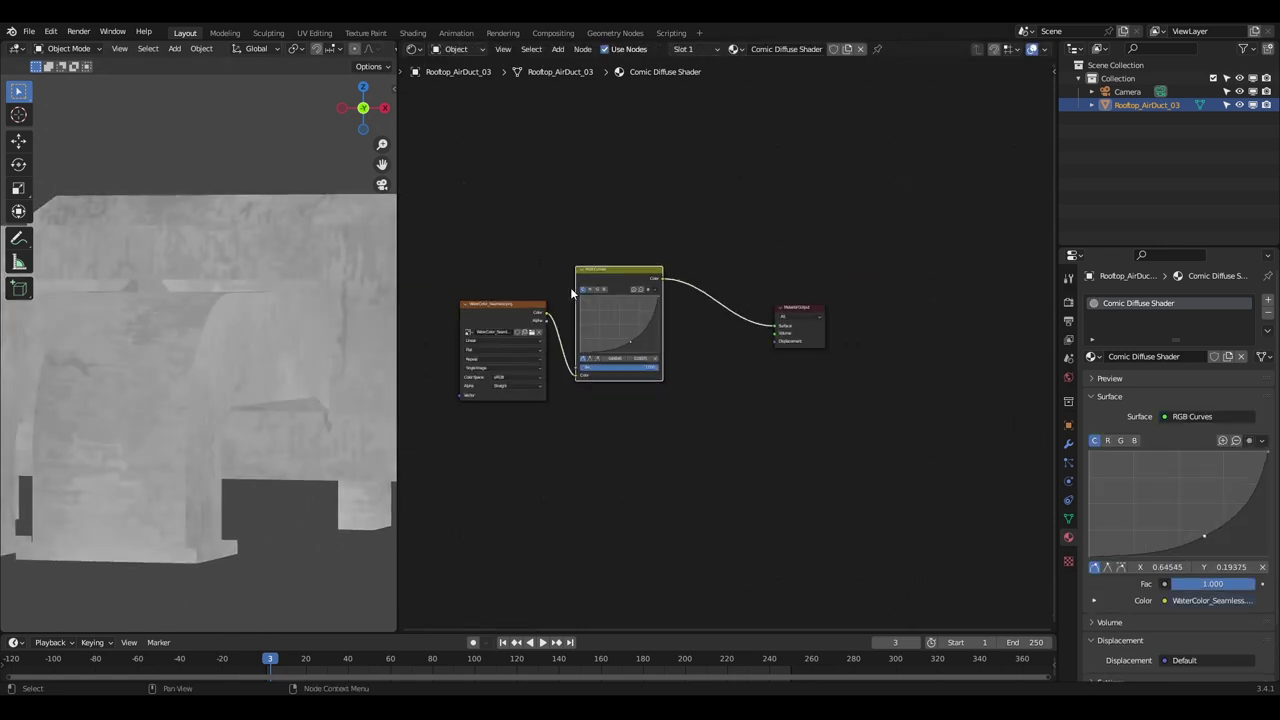
- Add a Mapping node before the watercolor texture and link its vector output to the texture's vector input
{"action": "middle_click_drag", "start_coordinate": [570, 287], "coordinate": [778, 289]}
{"action": "scroll", "coordinate": [778, 289], "scroll_direction": "up", "scroll_amount": 1}
{"action": "left_click_drag", "start_coordinate": [700, 300], "coordinate": [705, 297]}
{"action": "key", "text": "shift+a"}
{"action": "type", "text": "smapp"}
{"action": "key", "text": "Return"}
{"action": "left_click", "coordinate": [541, 292]}
{"action": "scroll", "coordinate": [600, 289], "scroll_direction": "up", "scroll_amount": 1}
{"action": "left_click_drag", "start_coordinate": [574, 283], "coordinate": [649, 414]}
{"action": "middle_click_drag", "start_coordinate": [560, 310], "coordinate": [648, 297]}
- Add a Texture Coordinate node and connect its UV output to the Mapping node's vector input
{"action": "key", "text": "shift+a"}
{"action": "type", "text": "s"}
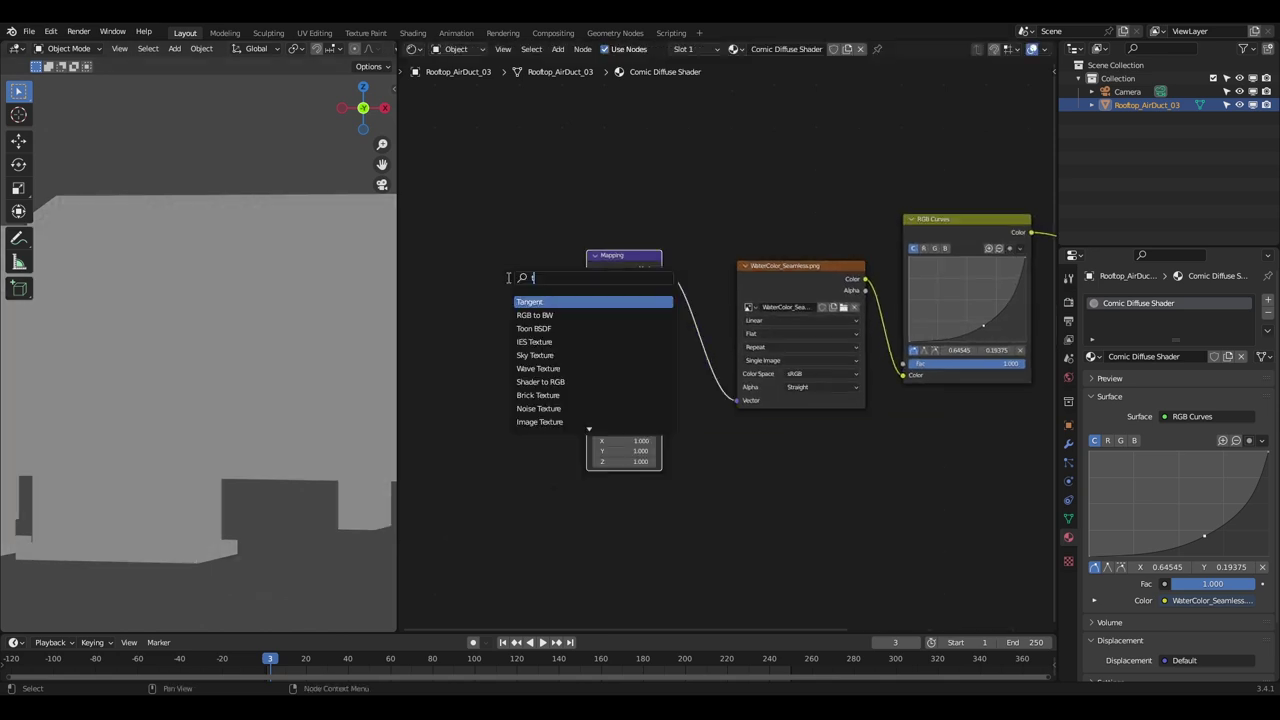
{"action": "type", "text": "exture coo"}
{"action": "key", "text": "Return"}
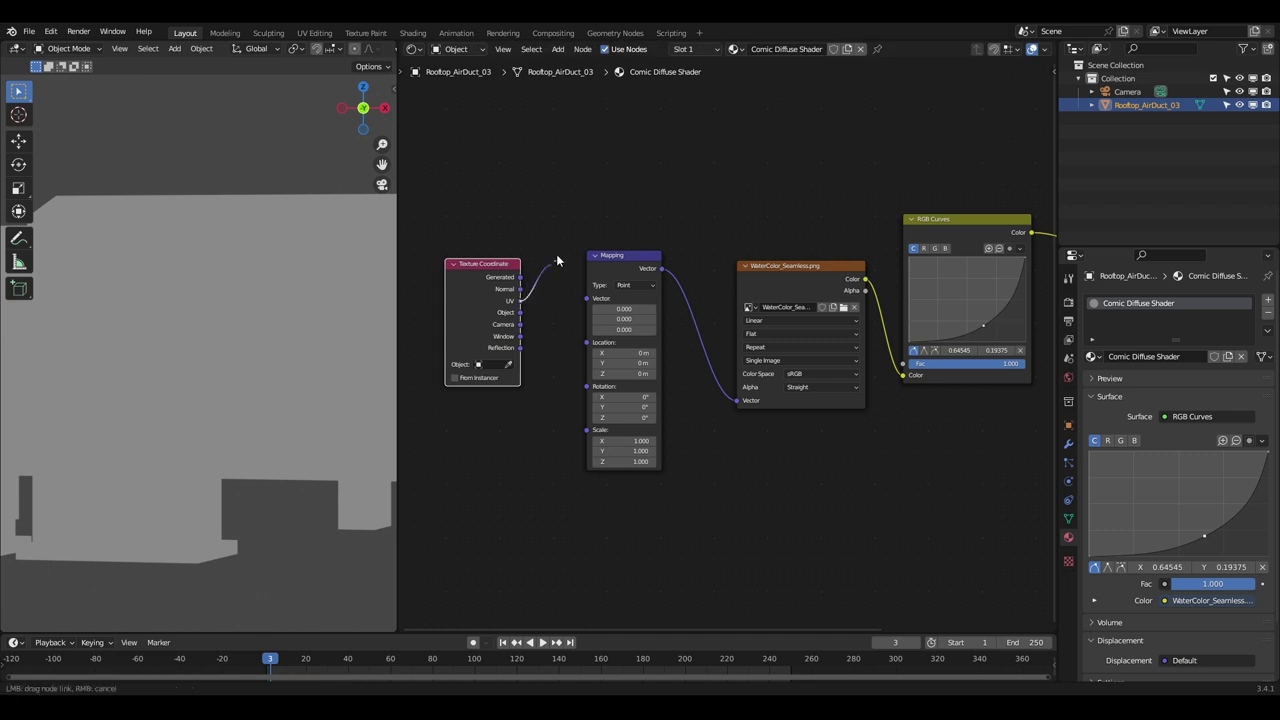
{"action": "left_click_drag", "start_coordinate": [582, 294], "coordinate": [587, 298]}
- Set the Mapping node's X and Y scale to 5
{"action": "scroll", "coordinate": [486, 368], "scroll_direction": "up", "scroll_amount": 4}
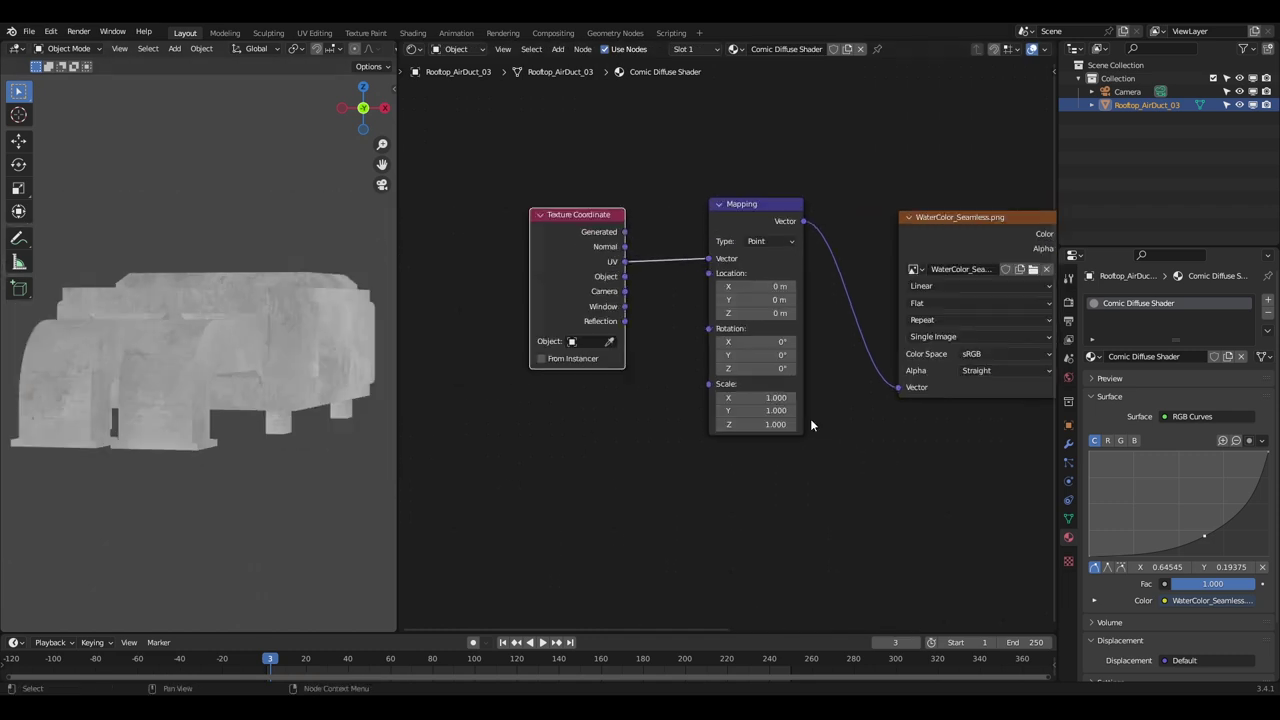
{"action": "type", "text": "5"}
{"action": "key", "text": "Return"}
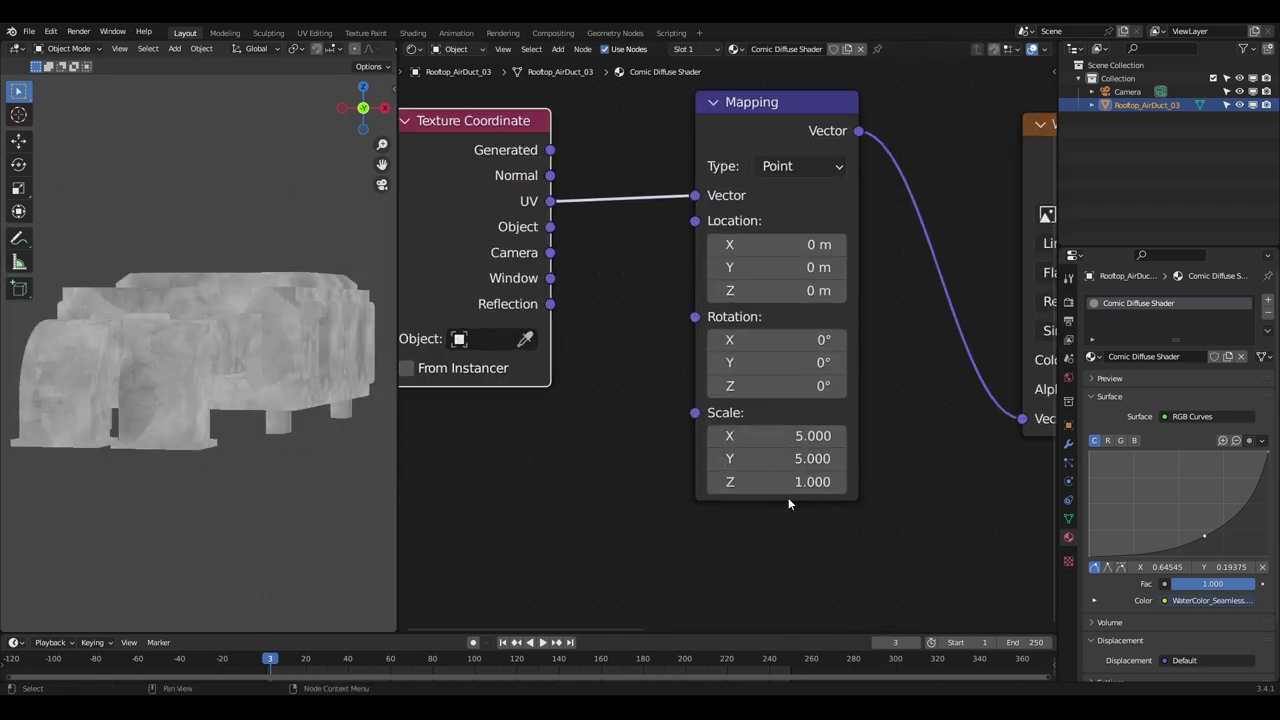
- Select the watercolor texture node chain, move it away from the Material Output, and adjust its horizontal spacing
{"action": "scroll", "coordinate": [820, 455], "scroll_direction": "down", "scroll_amount": 10}
{"action": "middle_click_drag", "start_coordinate": [840, 375], "coordinate": [685, 373]}
{"action": "scroll", "coordinate": [692, 371], "scroll_direction": "up", "scroll_amount": 2}
{"action": "scroll", "coordinate": [632, 194], "scroll_direction": "down", "scroll_amount": 8}
{"action": "left_click_drag", "start_coordinate": [680, 237], "coordinate": [445, 384]}
{"action": "key", "text": "g"}
{"action": "left_click", "coordinate": [659, 365]}
{"action": "key", "text": "s"}
{"action": "key", "text": "x"}
{"action": "left_click", "coordinate": [642, 378]}
- Add a Mix node set to Color between the RGB Curves and Material Output, with the curves' output feeding its Factor
{"action": "scroll", "coordinate": [710, 335], "scroll_direction": "up", "scroll_amount": 4}
{"action": "middle_click_drag", "start_coordinate": [691, 263], "coordinate": [768, 312]}
{"action": "key", "text": "shift+a"}
{"action": "left_click", "coordinate": [648, 288]}
{"action": "type", "text": "mix"}
{"action": "key", "text": "Return"}
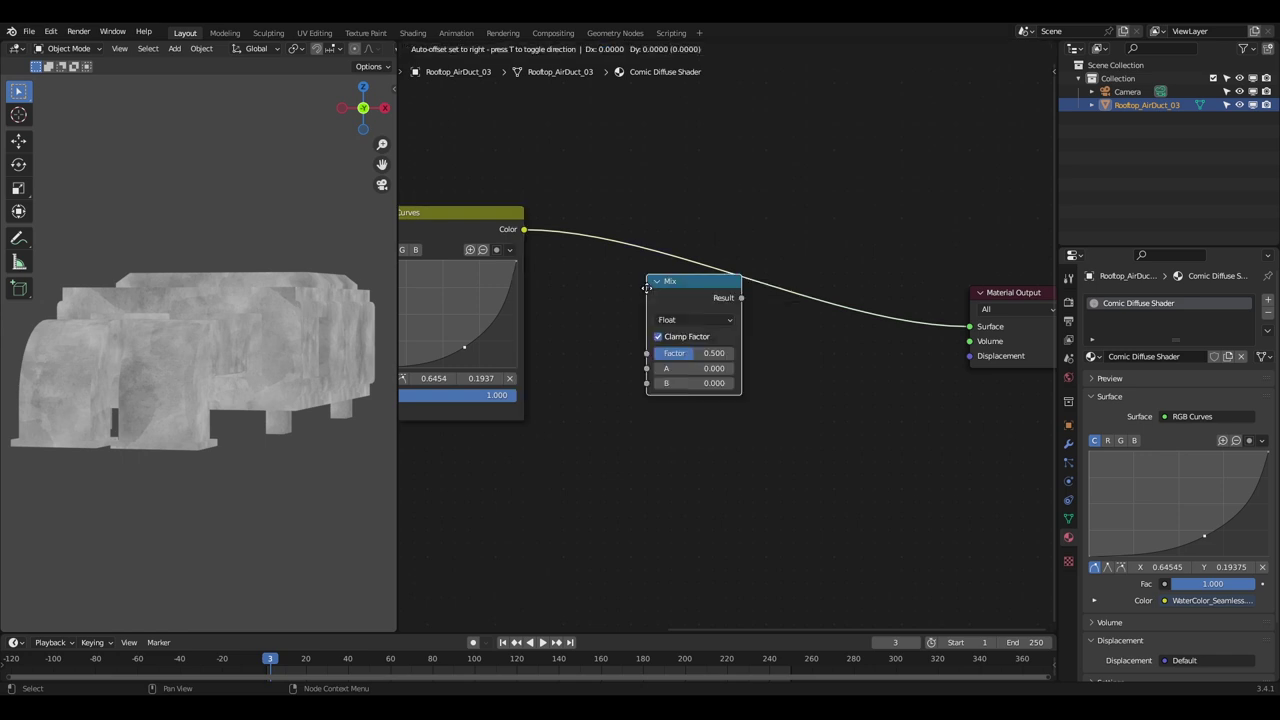
{"action": "left_click", "coordinate": [571, 307]}
{"action": "left_click", "coordinate": [600, 340]}
{"action": "left_click", "coordinate": [602, 388]}
{"action": "left_click_drag", "start_coordinate": [619, 304], "coordinate": [674, 200]}
{"action": "left_click_drag", "start_coordinate": [638, 312], "coordinate": [636, 308]}
- Set the Mix node's A color to black and B color to white, and shift the node slightly
{"action": "left_click", "coordinate": [690, 319]}
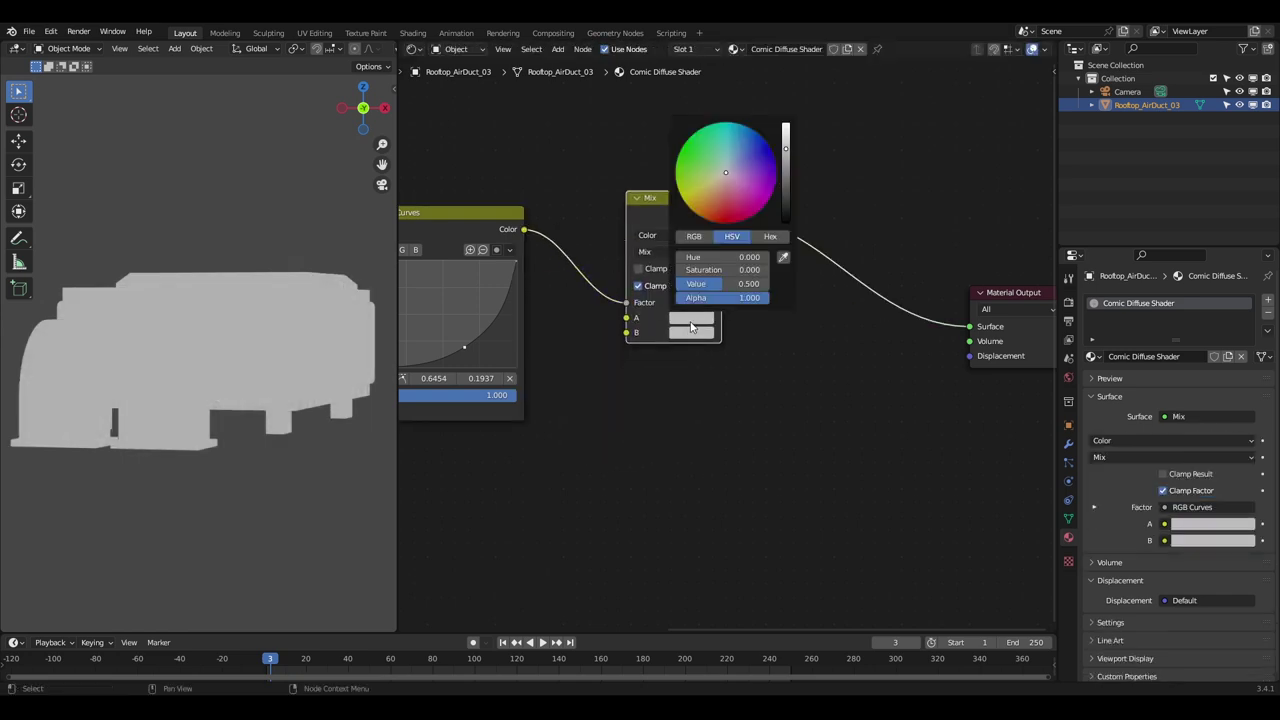
{"action": "left_click", "coordinate": [690, 333]}
{"action": "left_click_drag", "start_coordinate": [786, 164], "coordinate": [786, 130]}
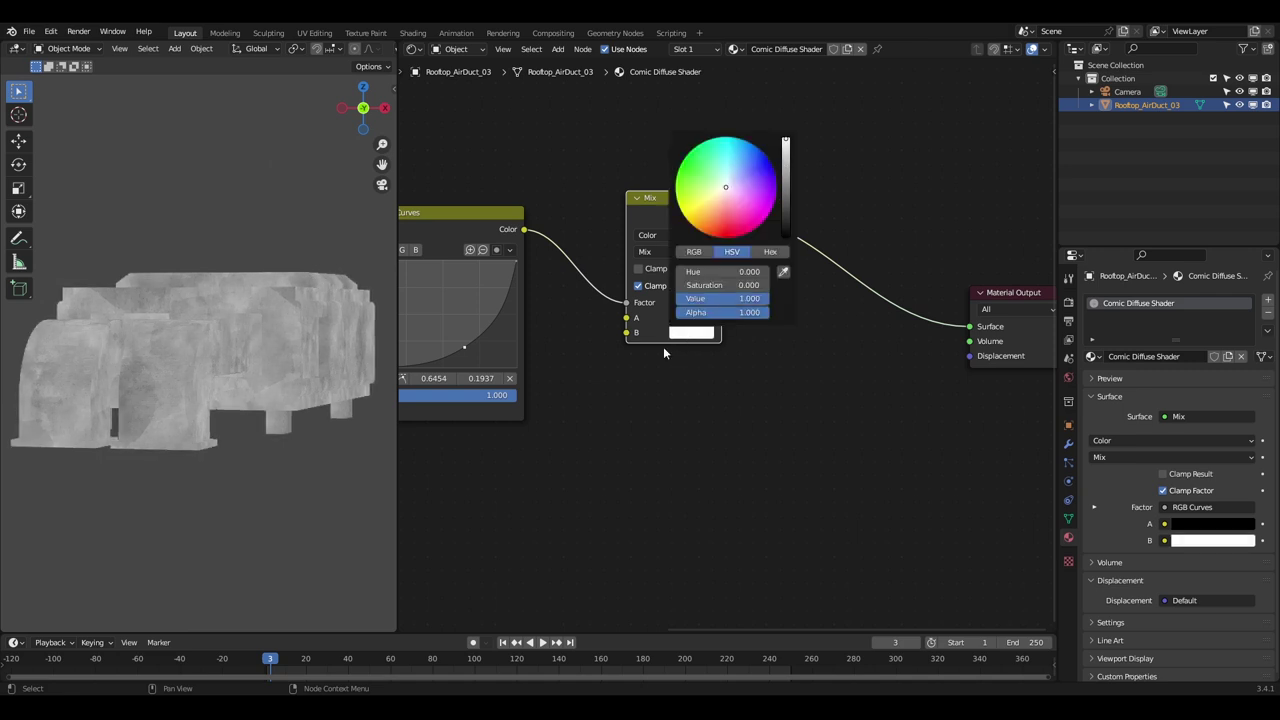
{"action": "middle_click_drag", "start_coordinate": [635, 388], "coordinate": [700, 386]}
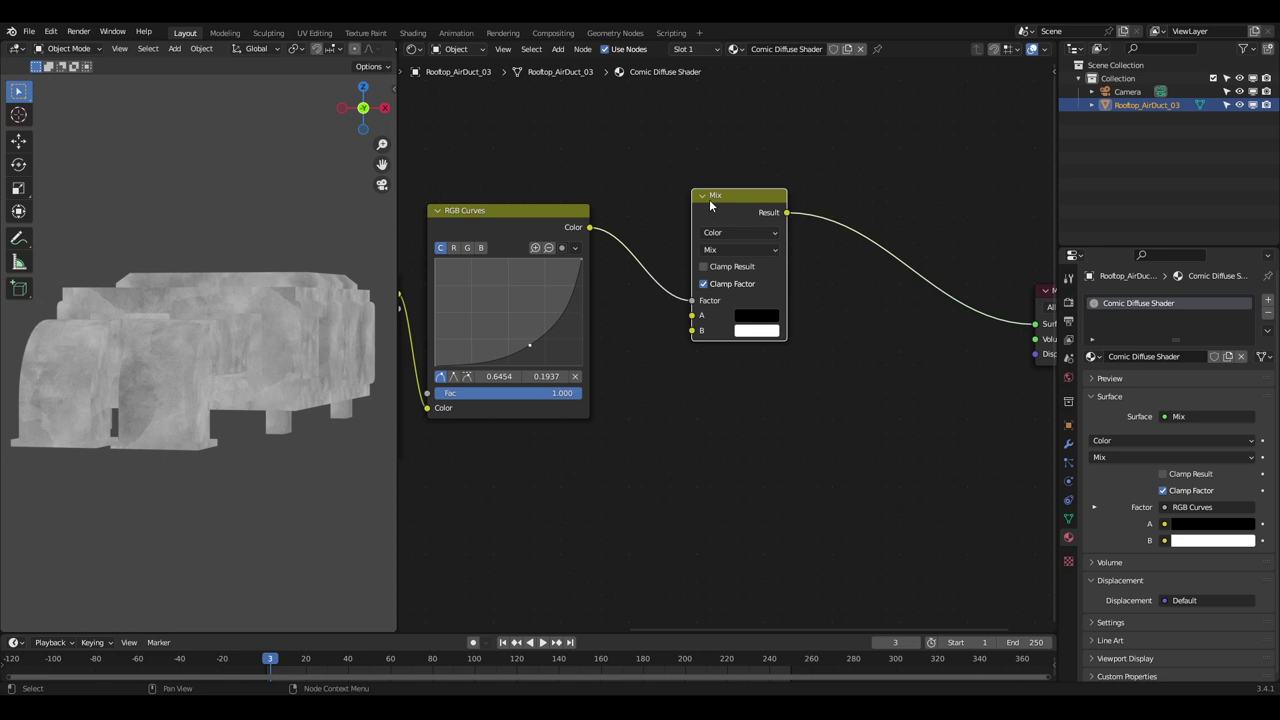
{"action": "left_click_drag", "start_coordinate": [709, 199], "coordinate": [735, 210]}
- Add an RGB node below the curves, give it a blue color, and connect it to the Mix node's B input
{"action": "key", "text": "shift+a"}
{"action": "left_click", "coordinate": [726, 417]}
{"action": "type", "text": "rgb"}
{"action": "key", "text": "Return"}
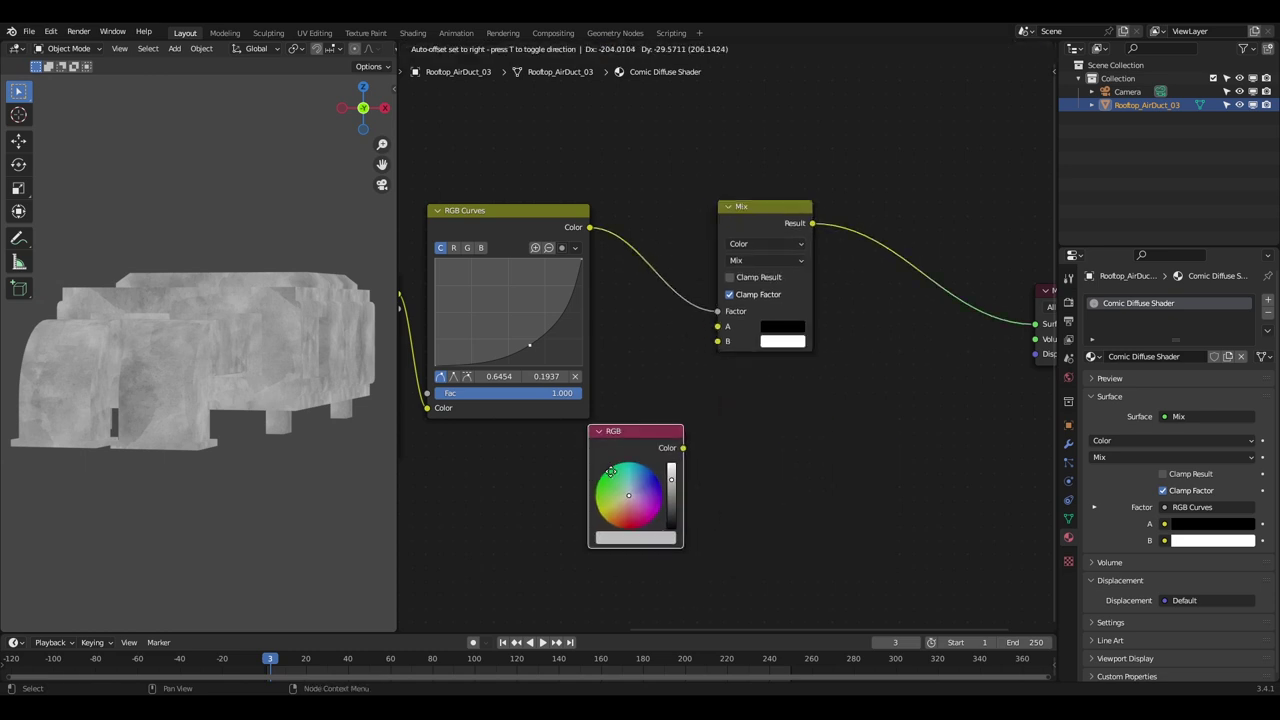
{"action": "left_click", "coordinate": [651, 431]}
{"action": "key", "text": "KP_Decimal"}
{"action": "left_click_drag", "start_coordinate": [618, 350], "coordinate": [643, 340]}
{"action": "scroll", "coordinate": [716, 350], "scroll_direction": "down", "scroll_amount": 4}
{"action": "left_click_drag", "start_coordinate": [711, 356], "coordinate": [711, 335]}
{"action": "middle_click_drag", "start_coordinate": [711, 335], "coordinate": [627, 391]}
{"action": "scroll", "coordinate": [624, 385], "scroll_direction": "down", "scroll_amount": 5}
{"action": "left_click_drag", "start_coordinate": [717, 229], "coordinate": [717, 232]}
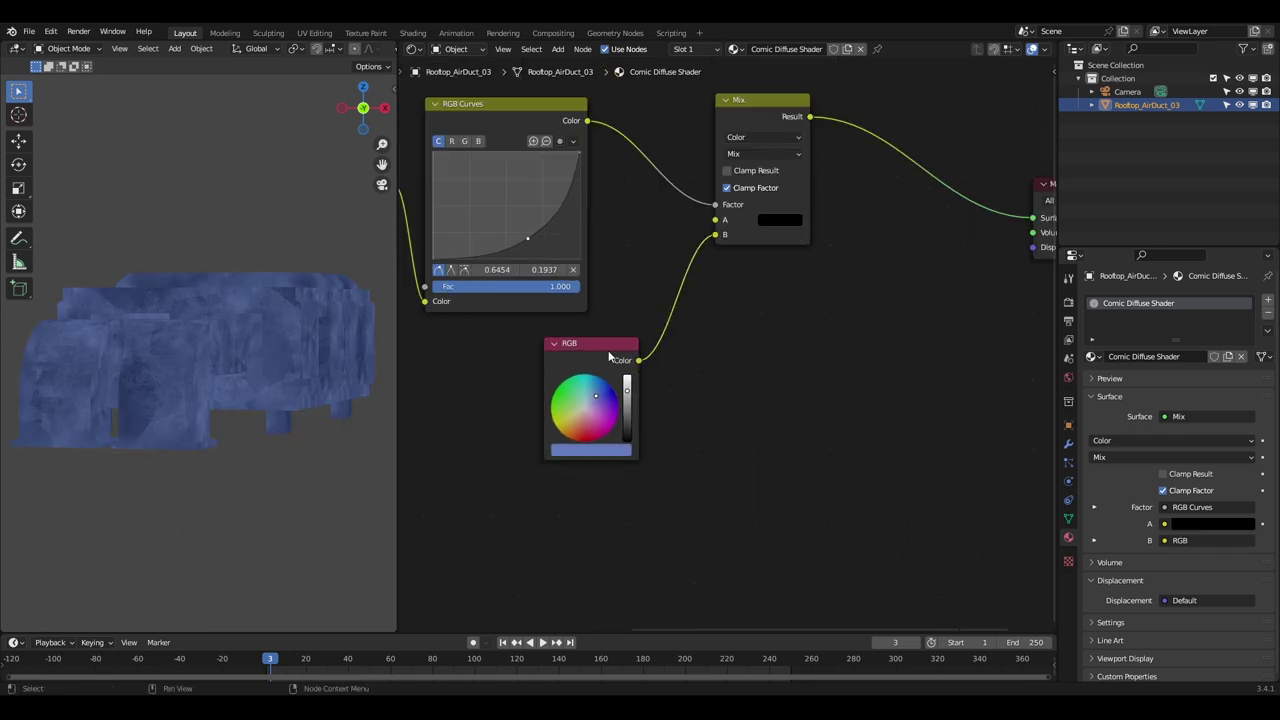
{"action": "left_click_drag", "start_coordinate": [608, 350], "coordinate": [567, 400]}
- Add a second RGB Curves node fed by the RGB node and connect its output to the Mix node's A input
{"action": "scroll", "coordinate": [719, 385], "scroll_direction": "down", "scroll_amount": 5}
{"action": "key", "text": "shift+a"}
{"action": "left_click", "coordinate": [719, 385]}
{"action": "type", "text": "c"}
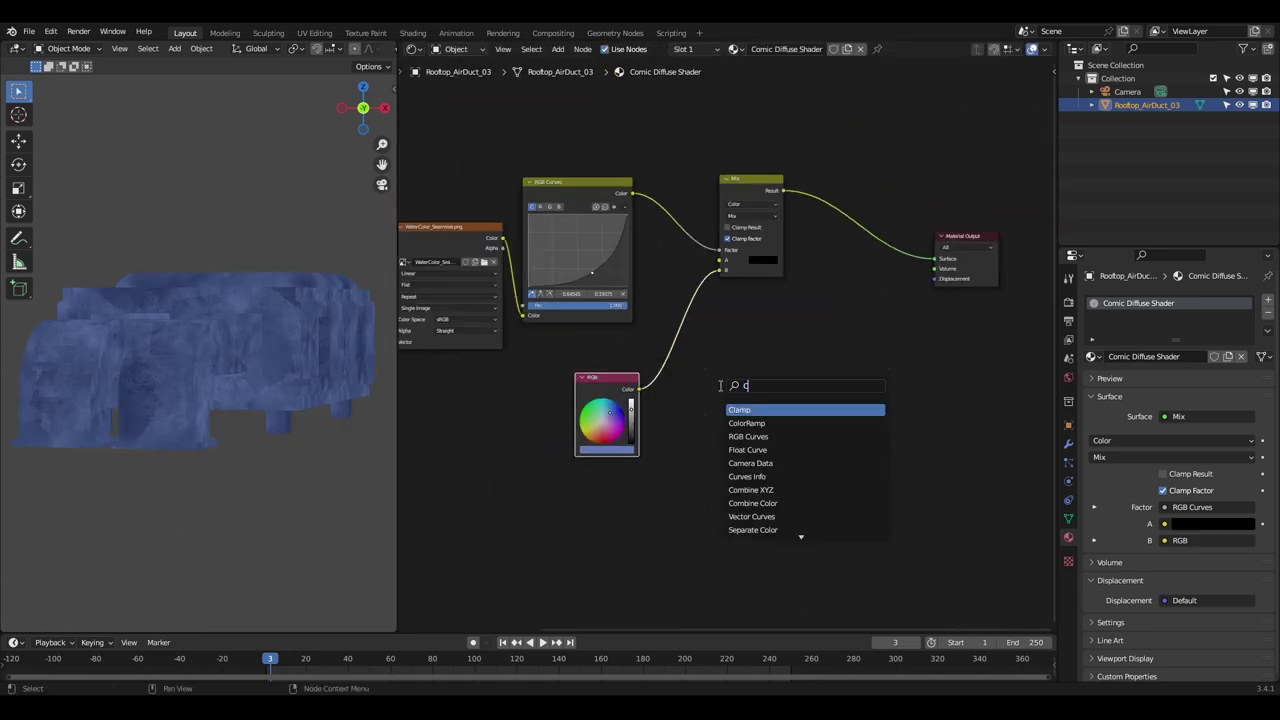
{"action": "type", "text": "ur"}
{"action": "key", "text": "Return"}
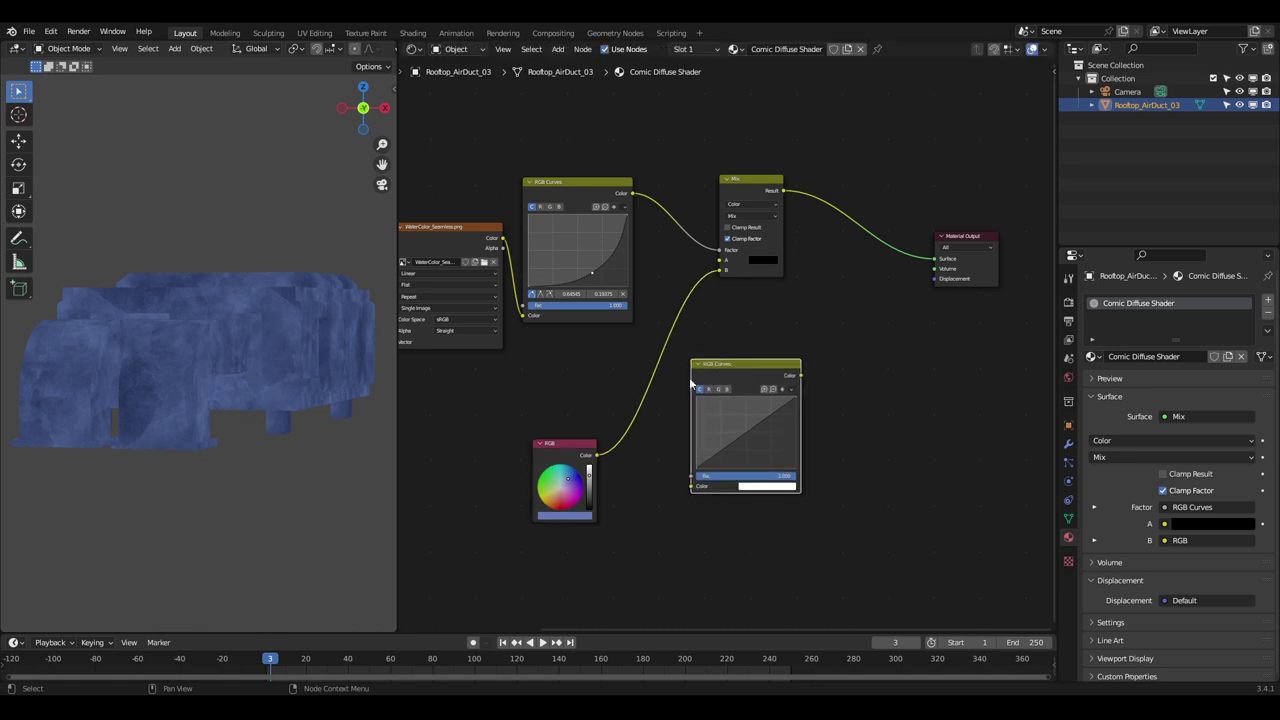
{"action": "left_click_drag", "start_coordinate": [724, 364], "coordinate": [720, 363]}
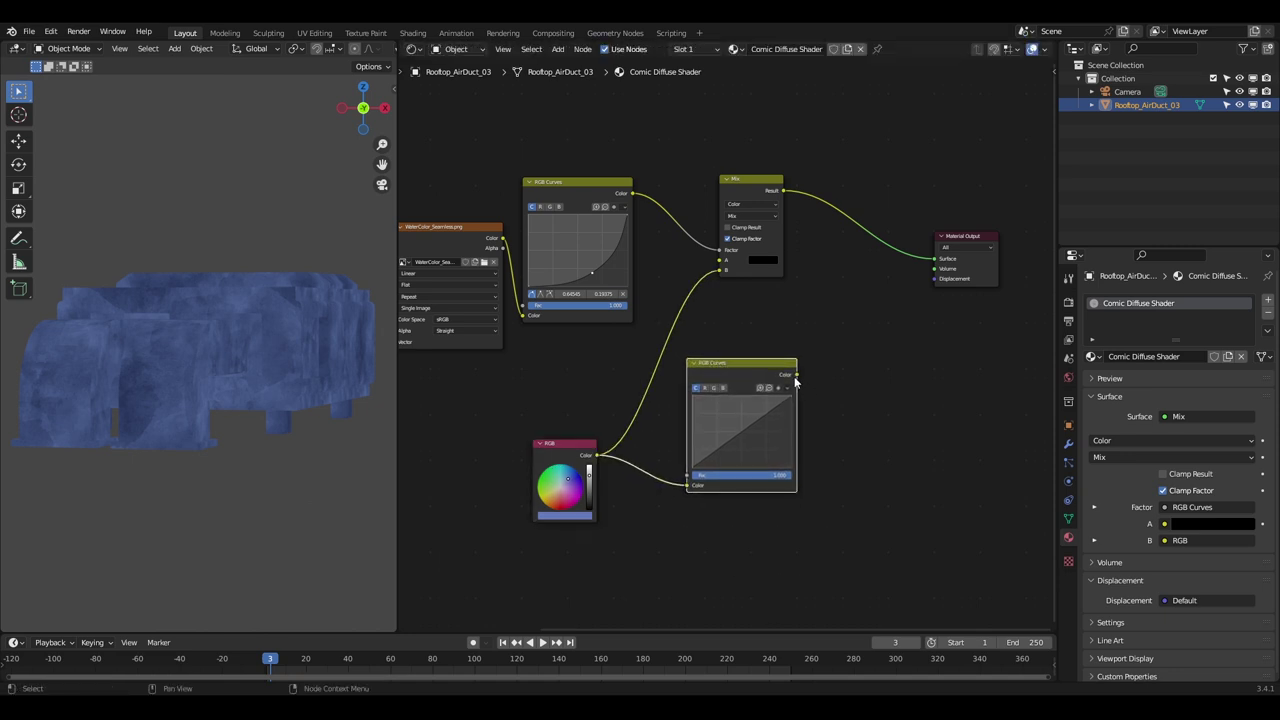
{"action": "left_click_drag", "start_coordinate": [713, 272], "coordinate": [718, 263]}
- Add a reroute point on the link from RGB to Mix B and route it below the second RGB Curves node
{"action": "right_click_drag", "start_coordinate": [640, 357], "coordinate": [672, 366], "text": "shift"}
{"action": "key", "text": "g"}
{"action": "left_click", "coordinate": [811, 482]}
{"action": "left_click_drag", "start_coordinate": [735, 364], "coordinate": [656, 312]}
{"action": "scroll", "coordinate": [730, 350], "scroll_direction": "down", "scroll_amount": 6}
- Pull down the curve in the second RGB Curves node to darken the Mix node's A color
{"action": "left_click_drag", "start_coordinate": [675, 252], "coordinate": [649, 217]}
{"action": "scroll", "coordinate": [746, 386], "scroll_direction": "up", "scroll_amount": 8}
{"action": "scroll", "coordinate": [746, 381], "scroll_direction": "up", "scroll_amount": 2}
{"action": "mouse_move", "coordinate": [746, 313]}
{"action": "left_mouse_down"}
{"action": "mouse_move", "coordinate": [746, 353]}
{"action": "mouse_move", "coordinate": [759, 361]}
{"action": "left_mouse_up"}
{"action": "scroll", "coordinate": [750, 357], "scroll_direction": "down", "scroll_amount": 5}
{"action": "mouse_move", "coordinate": [854, 362]}
{"action": "middle_mouse_down"}
{"action": "mouse_move", "coordinate": [777, 371]}
{"action": "mouse_move", "coordinate": [806, 346]}
{"action": "middle_mouse_up"}
- Group all nodes except the Material Output in a frame labelled "Color" and reposition the frame
{"action": "left_click_drag", "start_coordinate": [757, 214], "coordinate": [643, 332]}
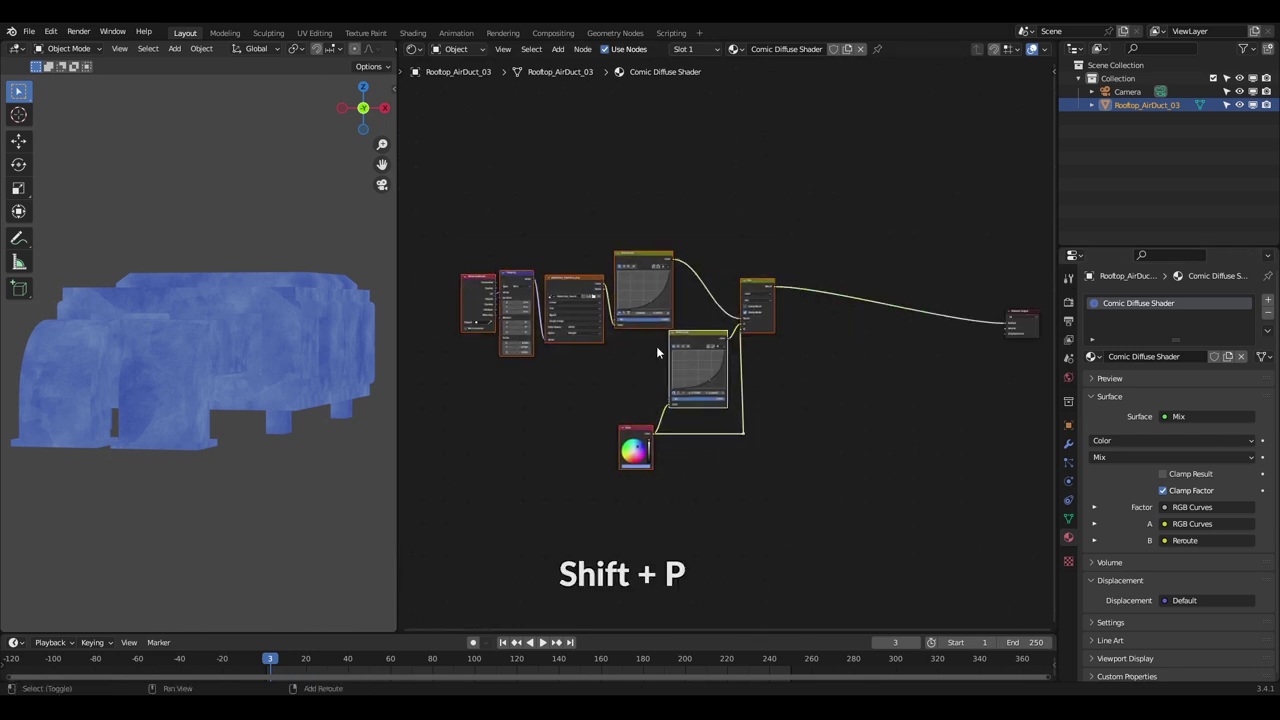
{"action": "right_click", "coordinate": [523, 295]}
{"action": "left_click", "coordinate": [523, 292]}
{"action": "type", "text": "Color"}
{"action": "key", "text": "Return"}
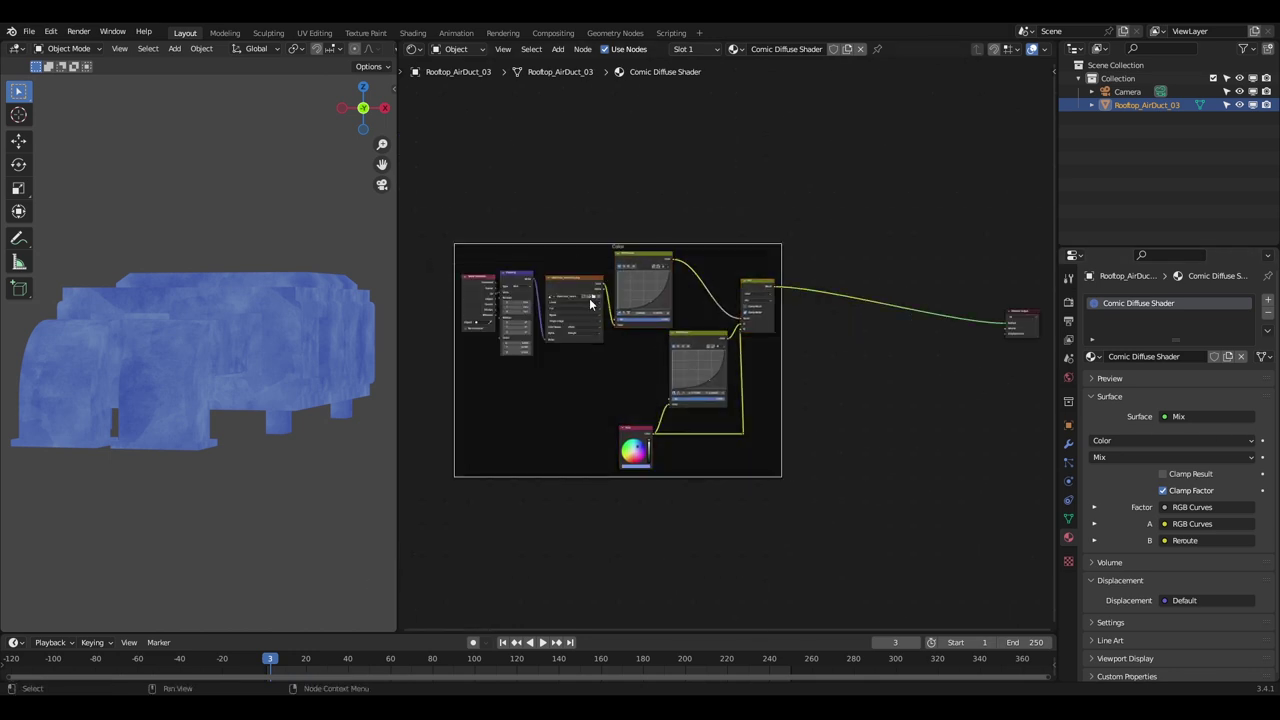
{"action": "scroll", "coordinate": [714, 335], "scroll_direction": "down", "scroll_amount": 4}
{"action": "key", "text": "g"}
{"action": "left_click", "coordinate": [634, 322]}
{"action": "middle_click_drag", "start_coordinate": [722, 383], "coordinate": [730, 293]}
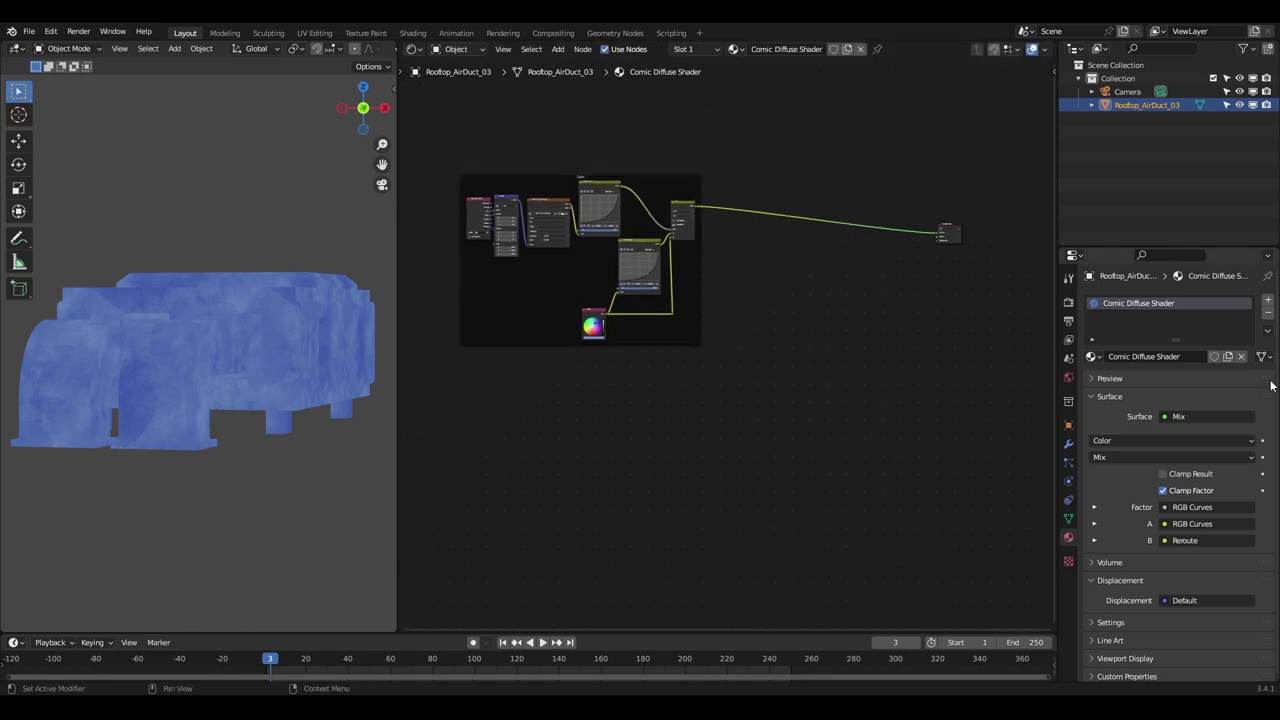
- Add an Image Texture node using Dot Pattern_00.png in the empty space below the Color frame
{"action": "middle_click_drag", "start_coordinate": [779, 201], "coordinate": [751, 222]}
{"action": "scroll", "coordinate": [543, 417], "scroll_direction": "up", "scroll_amount": 4}
{"action": "middle_click_drag", "start_coordinate": [543, 417], "coordinate": [746, 285]}
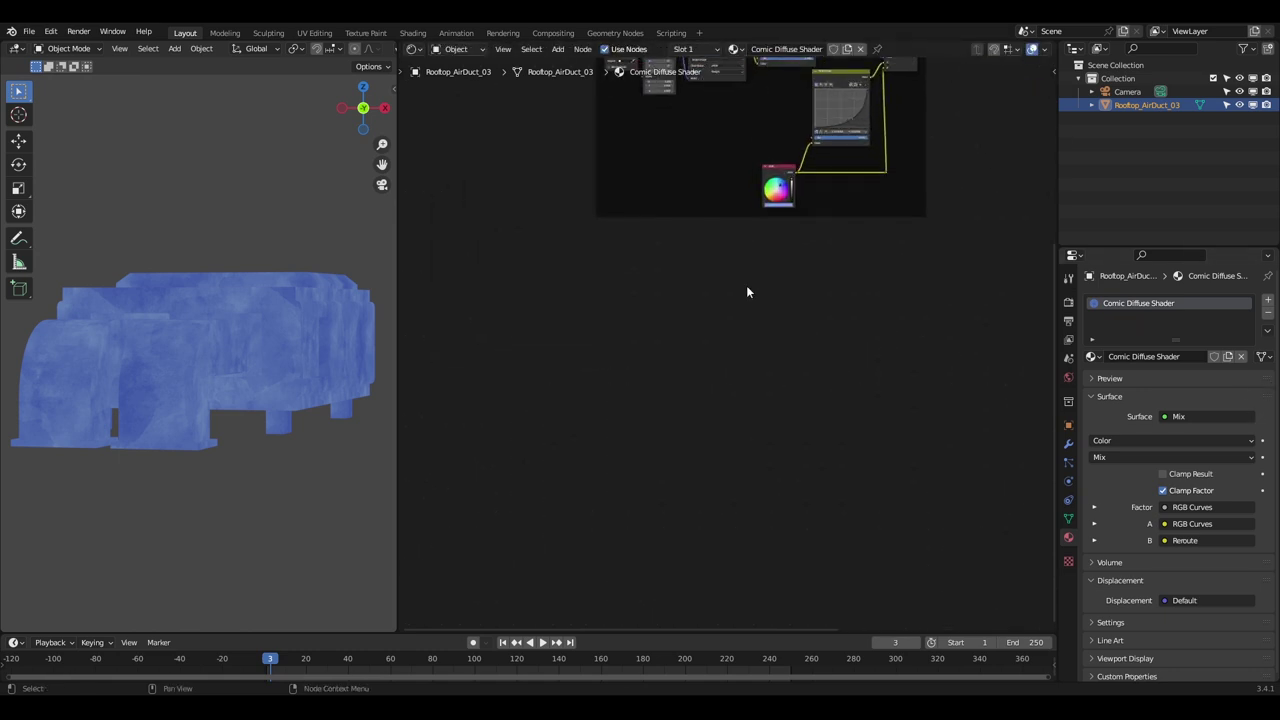
{"action": "middle_click_drag", "start_coordinate": [785, 336], "coordinate": [677, 357]}
{"action": "key", "text": "shift+a"}
{"action": "left_click", "coordinate": [677, 357]}
{"action": "type", "text": "i"}
{"action": "key", "text": "Return"}
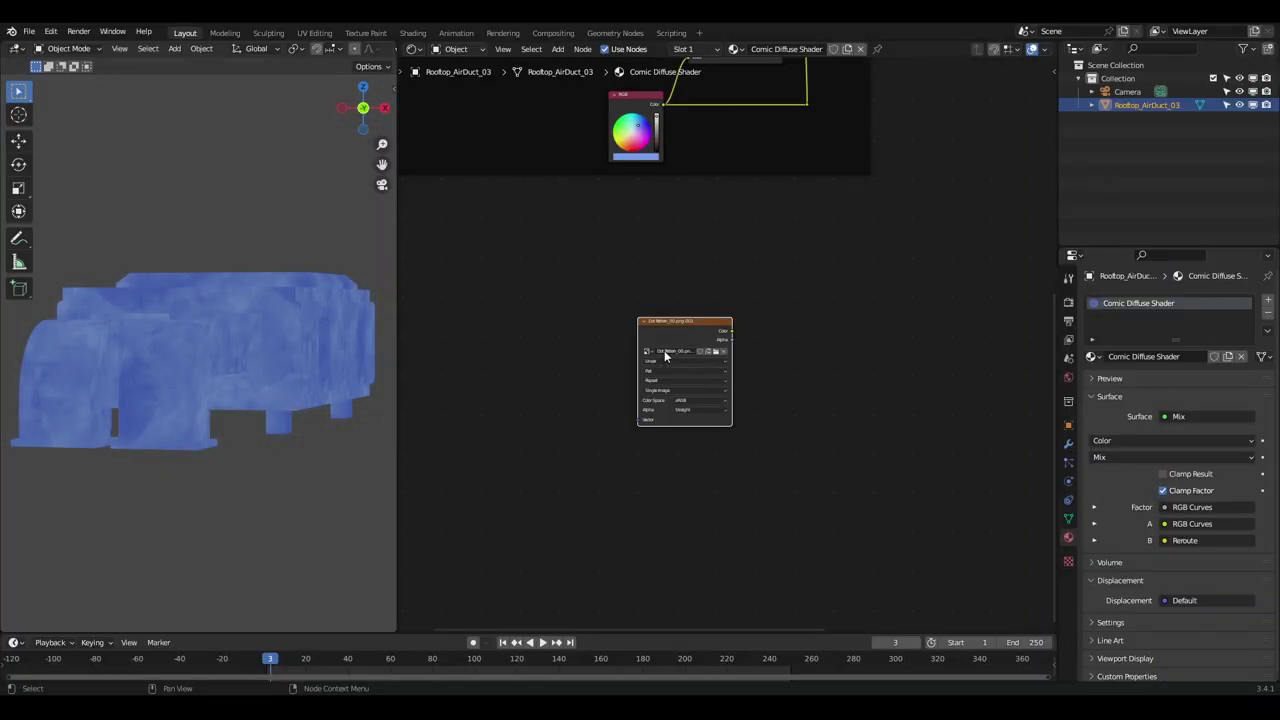
- Add a Mapping node before the dot pattern texture and link its output to the texture's Vector input
{"action": "middle_click_drag", "start_coordinate": [666, 357], "coordinate": [795, 514]}
{"action": "key", "text": "shift+a"}
{"action": "left_click", "coordinate": [710, 464]}
{"action": "type", "text": "mapp"}
{"action": "key", "text": "Return"}
{"action": "left_click", "coordinate": [700, 480]}
{"action": "scroll", "coordinate": [700, 480], "scroll_direction": "up", "scroll_amount": 2}
{"action": "middle_click_drag", "start_coordinate": [700, 480], "coordinate": [697, 387]}
{"action": "left_click_drag", "start_coordinate": [724, 402], "coordinate": [793, 552]}
- Add a Texture Coordinate node and connect its Window output to the dot pattern Mapping node's Vector input
{"action": "key", "text": "shift+a"}
{"action": "left_click", "coordinate": [590, 396]}
{"action": "type", "text": "texture coo"}
{"action": "key", "text": "Return"}
{"action": "left_click", "coordinate": [460, 470]}
{"action": "middle_click_drag", "start_coordinate": [566, 442], "coordinate": [580, 313]}
{"action": "key", "text": "g"}
{"action": "left_click", "coordinate": [606, 285]}
{"action": "scroll", "coordinate": [569, 372], "scroll_direction": "up", "scroll_amount": 2}
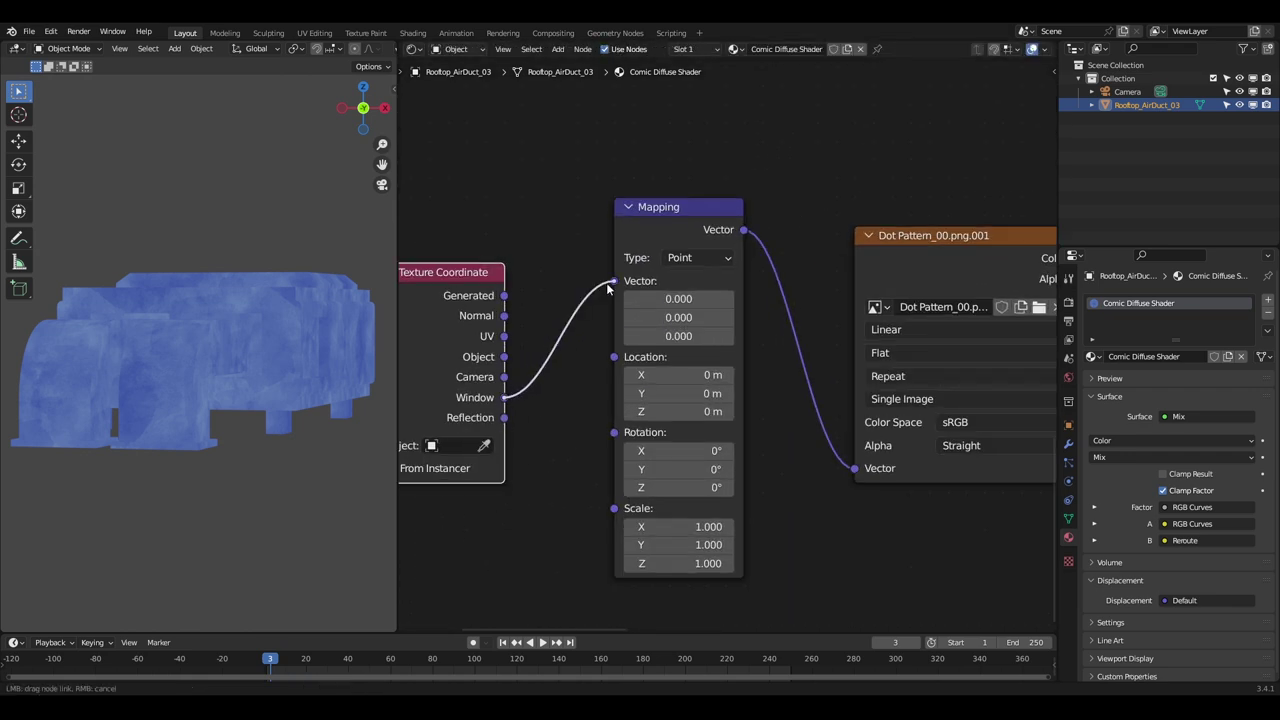
{"action": "left_click_drag", "start_coordinate": [607, 288], "coordinate": [613, 281]}
{"action": "scroll", "coordinate": [720, 340], "scroll_direction": "down", "scroll_amount": 4}
- Preview the dot pattern texture through the Material Output and open the scene's output resolution settings
{"action": "left_click", "coordinate": [852, 314], "text": "ctrl+shift"}
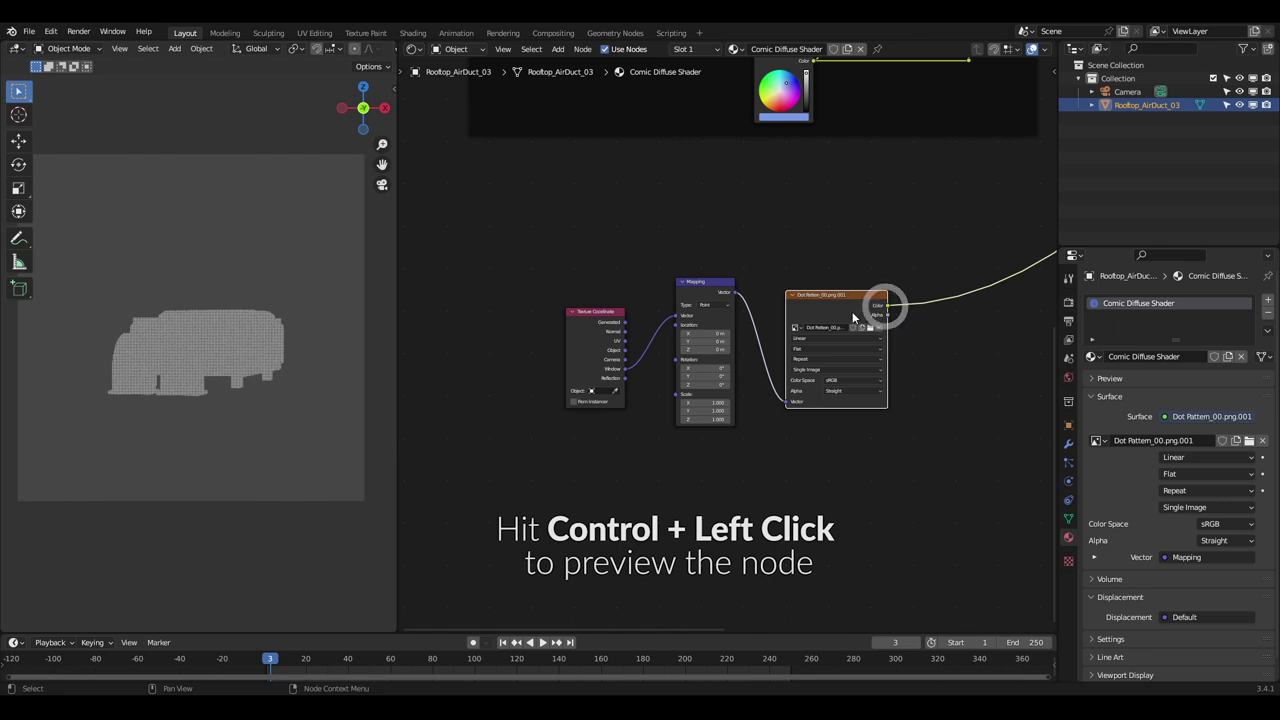
{"action": "scroll", "coordinate": [720, 452], "scroll_direction": "down", "scroll_amount": 3}
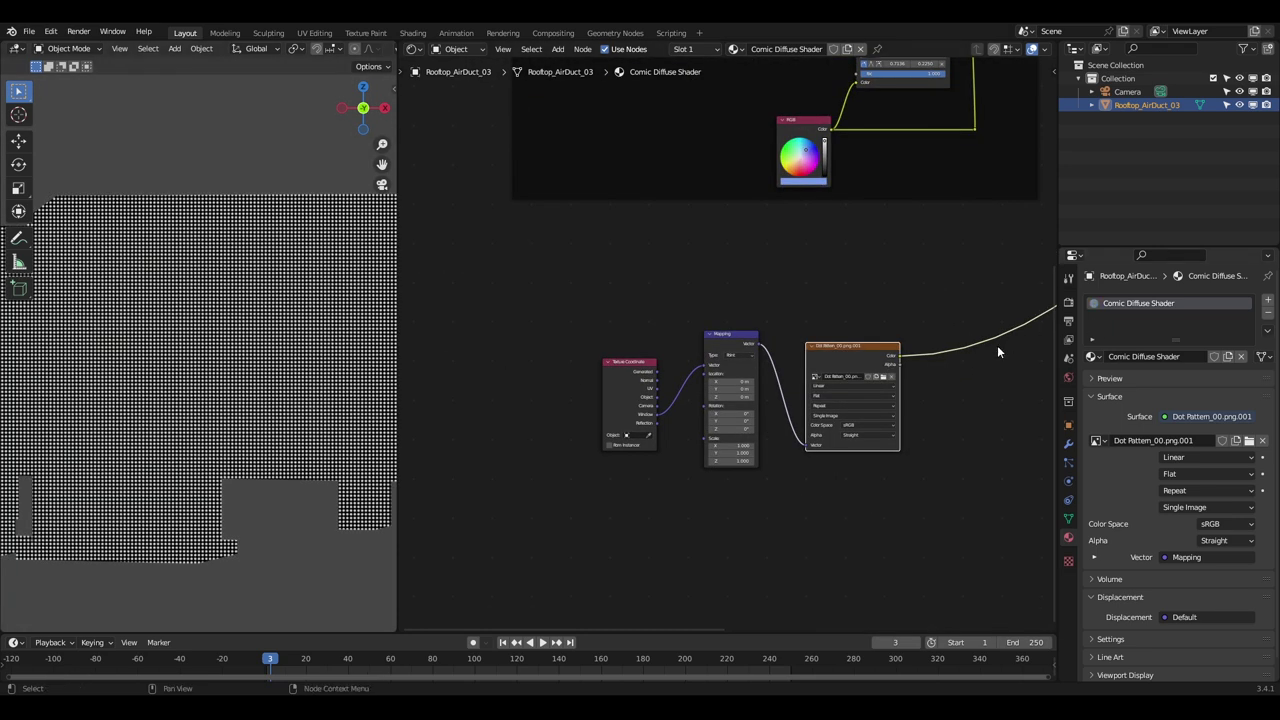
{"action": "left_click", "coordinate": [1069, 340]}
{"action": "left_click", "coordinate": [1069, 322]}
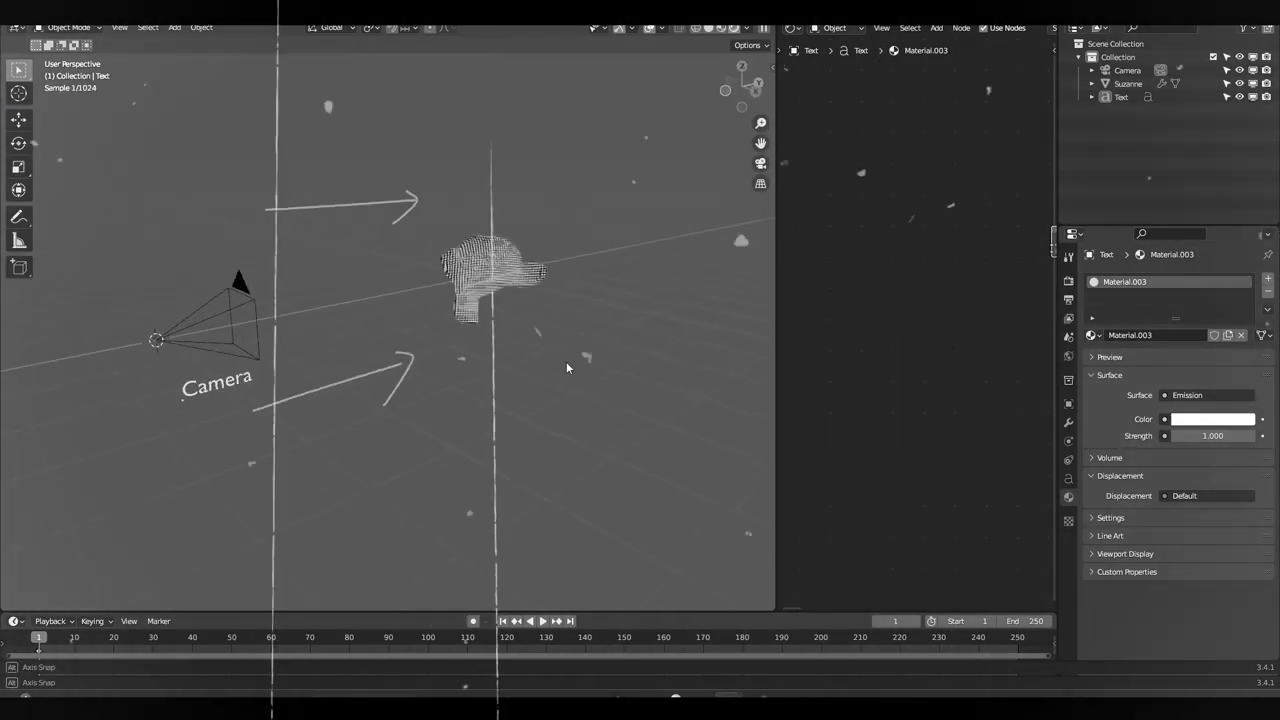
{"action": "middle_click_drag", "start_coordinate": [567, 363], "coordinate": [572, 369]}
{"action": "middle_click_drag", "start_coordinate": [283, 327], "coordinate": [214, 364]}
- Set the dot pattern Mapping node's X and Y scale to 0.3
{"action": "scroll", "coordinate": [457, 308], "scroll_direction": "up", "scroll_amount": 3}
{"action": "middle_click_drag", "start_coordinate": [457, 308], "coordinate": [517, 313]}
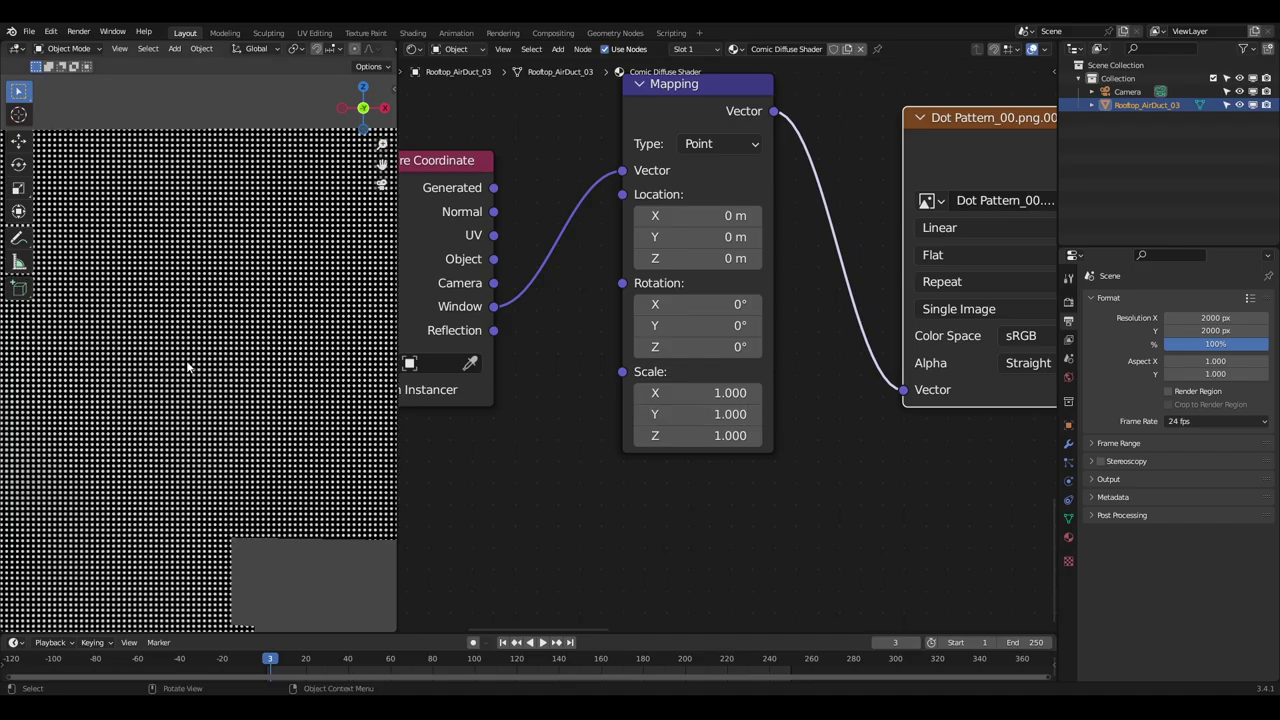
{"action": "double_click", "coordinate": [697, 392]}
{"action": "type", "text": "0.3"}
{"action": "key", "text": "Tab"}
{"action": "type", "text": "0.3"}
{"action": "key", "text": "Return"}
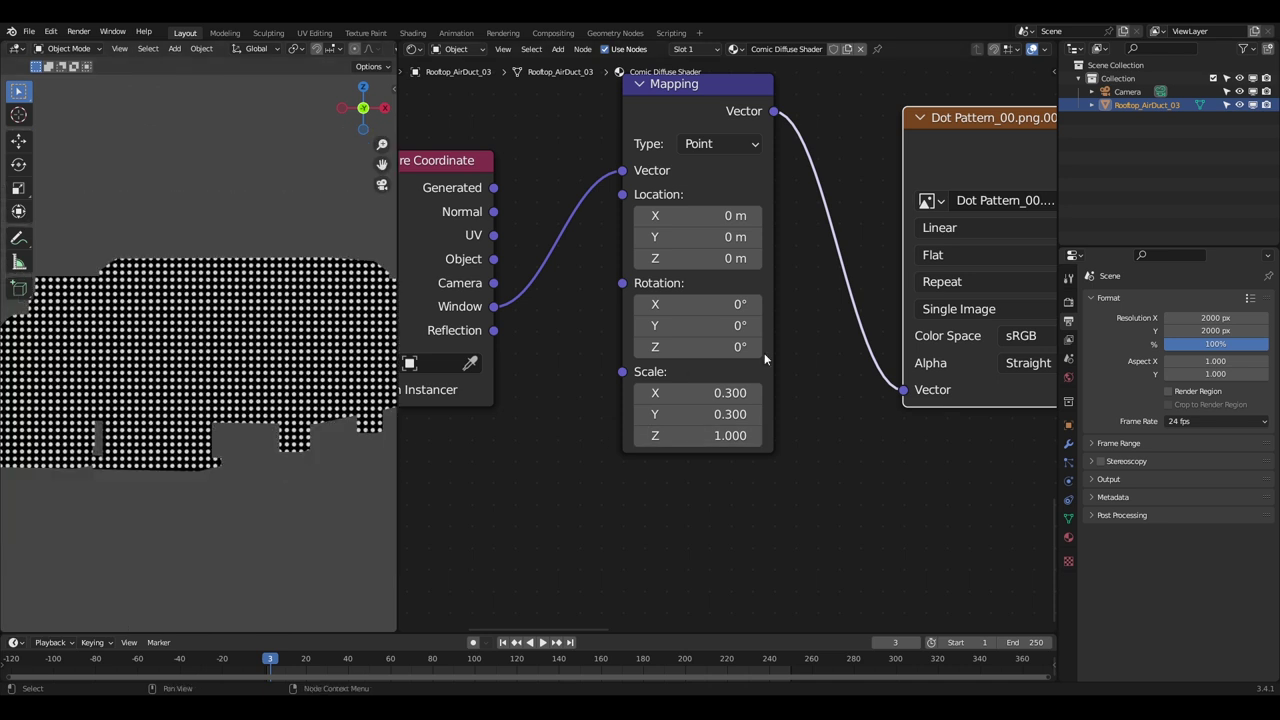
- Insert a ColorRamp node between the dot pattern texture's color output and the Material Output
{"action": "scroll", "coordinate": [766, 353], "scroll_direction": "down", "scroll_amount": 5}
{"action": "scroll", "coordinate": [858, 337], "scroll_direction": "up", "scroll_amount": 1}
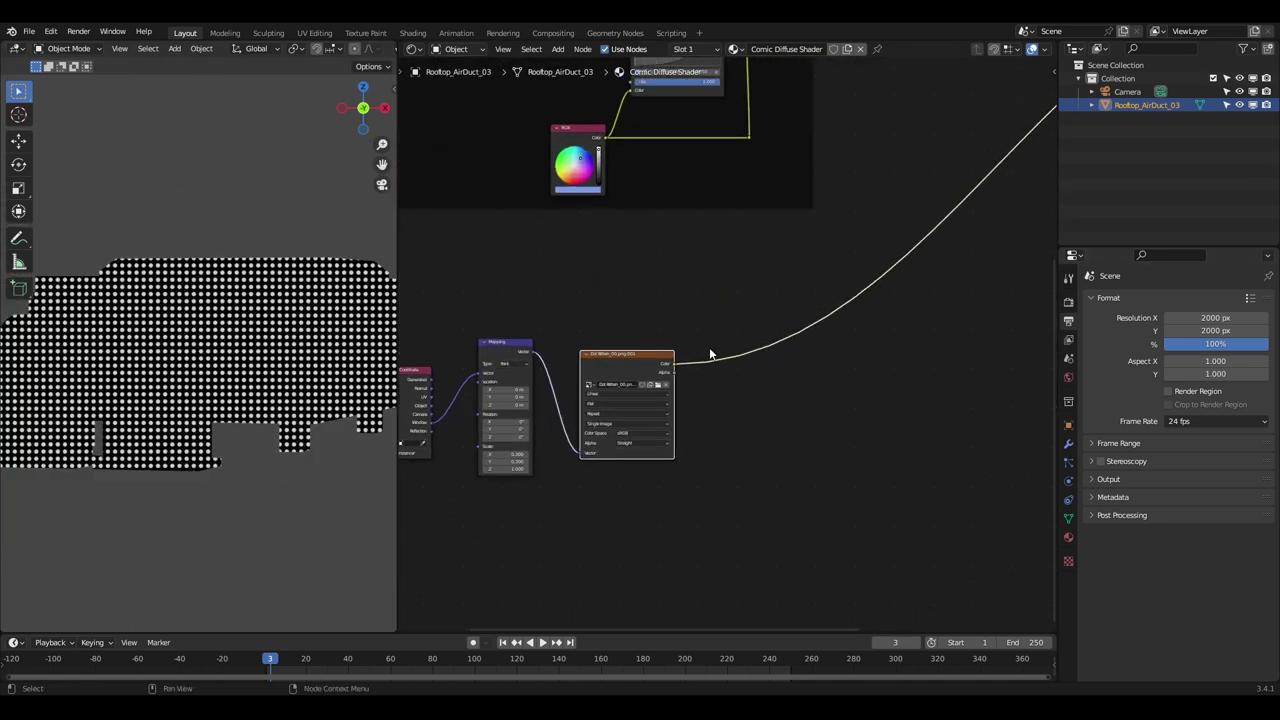
{"action": "left_click_drag", "start_coordinate": [674, 364], "coordinate": [695, 342]}
{"action": "key", "text": "Return"}
{"action": "left_click", "coordinate": [708, 318]}
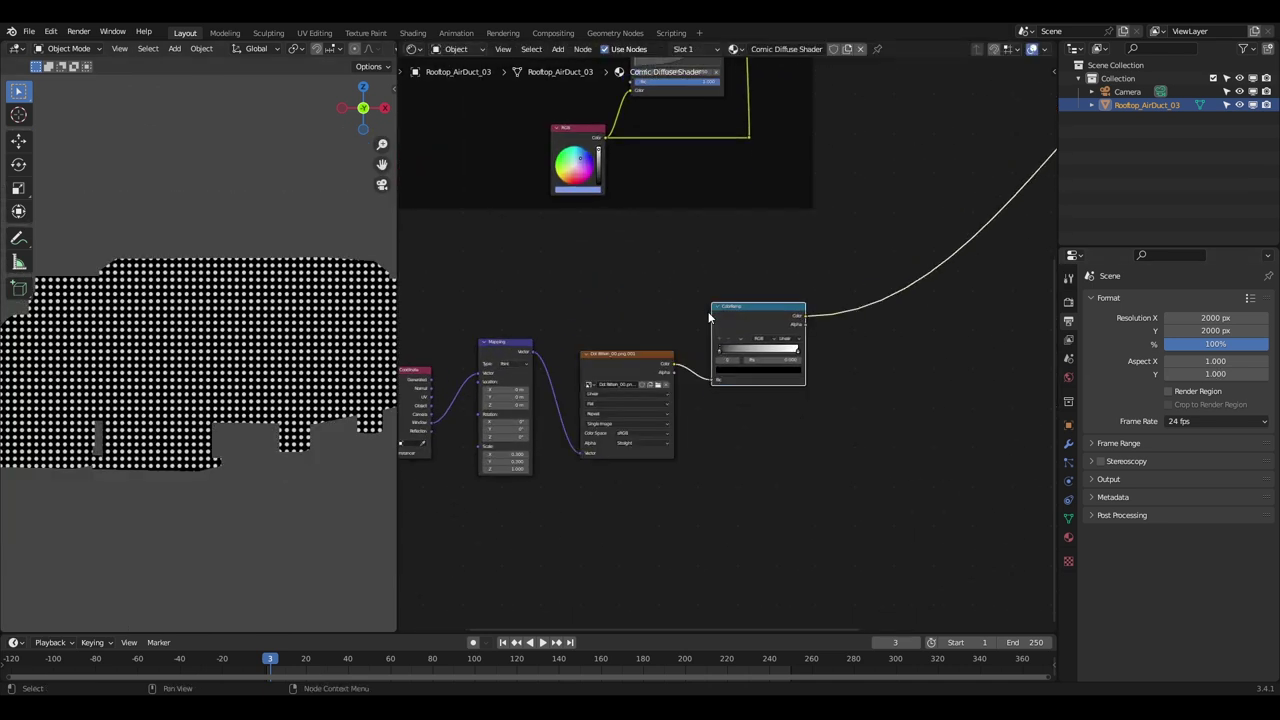
- Set the ColorRamp's black stop to a dark gray with a value of 0.1
{"action": "scroll", "coordinate": [707, 400], "scroll_direction": "up", "scroll_amount": 5}
{"action": "left_click", "coordinate": [712, 424]}
{"action": "scroll", "coordinate": [712, 424], "scroll_direction": "up", "scroll_amount": 7}
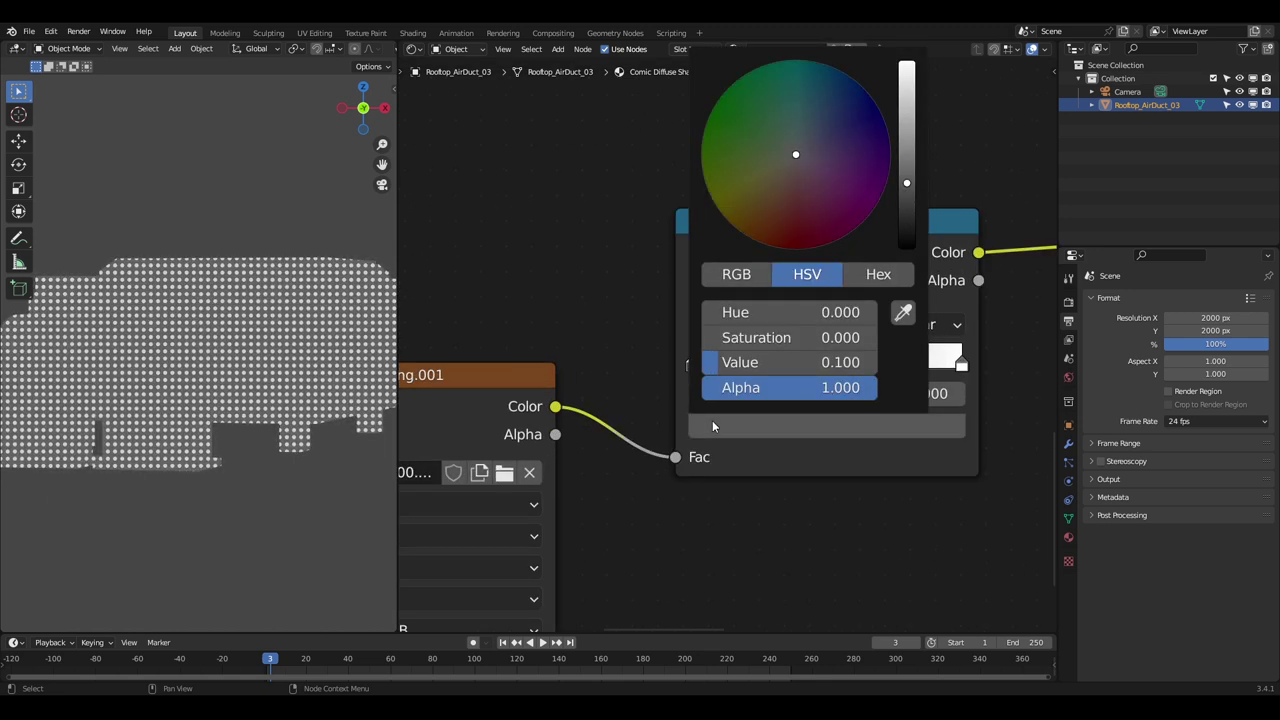
{"action": "scroll", "coordinate": [937, 529], "scroll_direction": "up", "scroll_amount": 1}
{"action": "scroll", "coordinate": [665, 409], "scroll_direction": "down", "scroll_amount": 7}
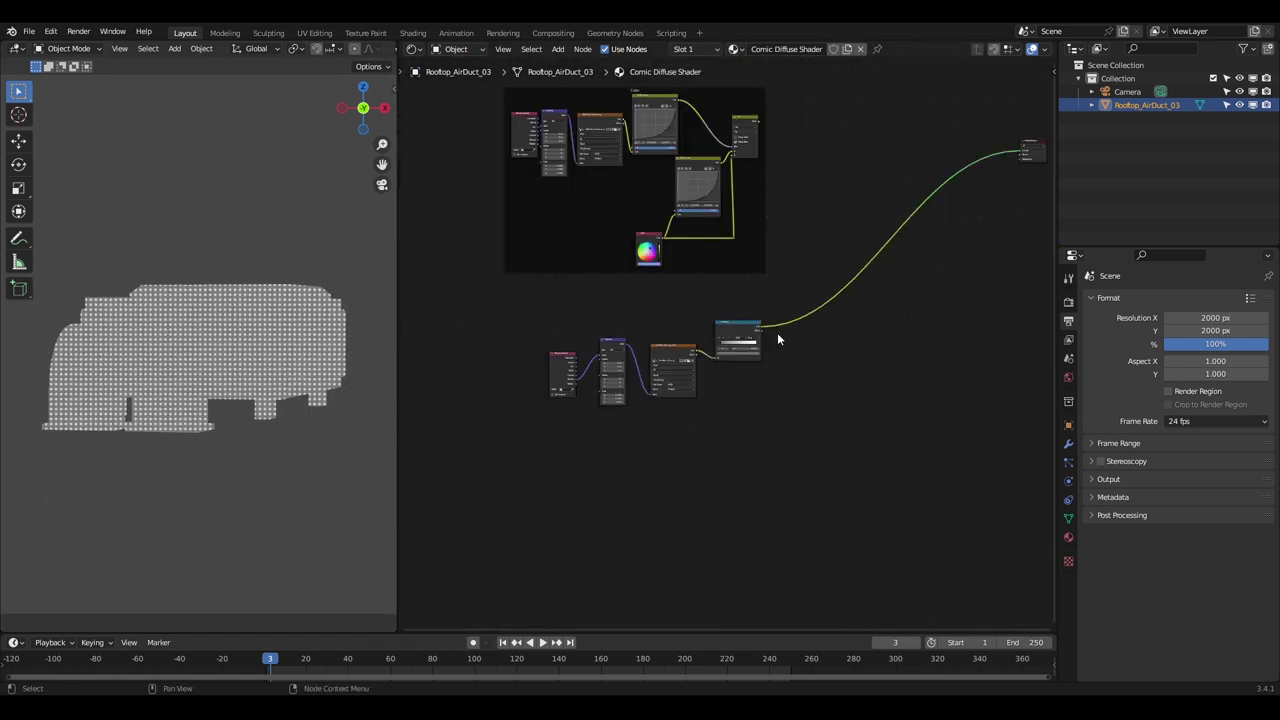
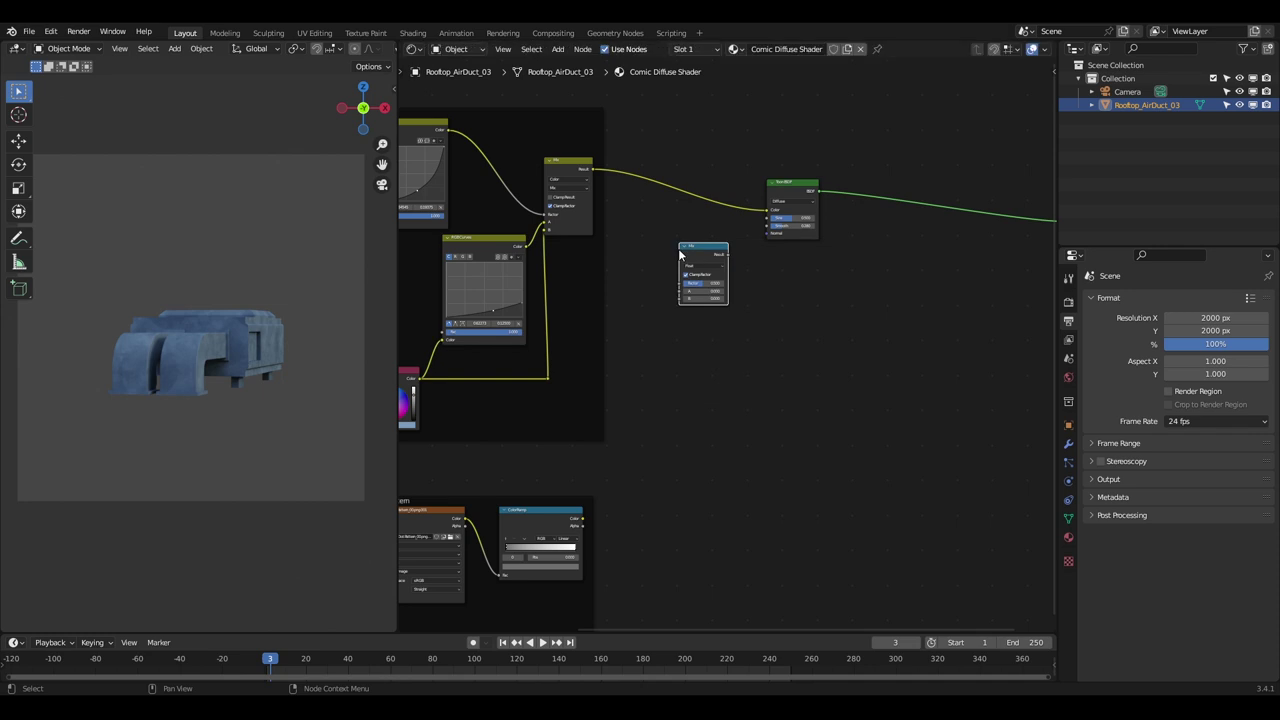
- Set the new Mix node to Color and insert it between the Color frame's Mix result and the Toon BSDF
{"action": "scroll", "coordinate": [682, 245], "scroll_direction": "up", "scroll_amount": 8}
{"action": "left_click", "coordinate": [684, 186]}
{"action": "left_click", "coordinate": [671, 235]}
{"action": "middle_click_drag", "start_coordinate": [664, 208], "coordinate": [657, 371]}
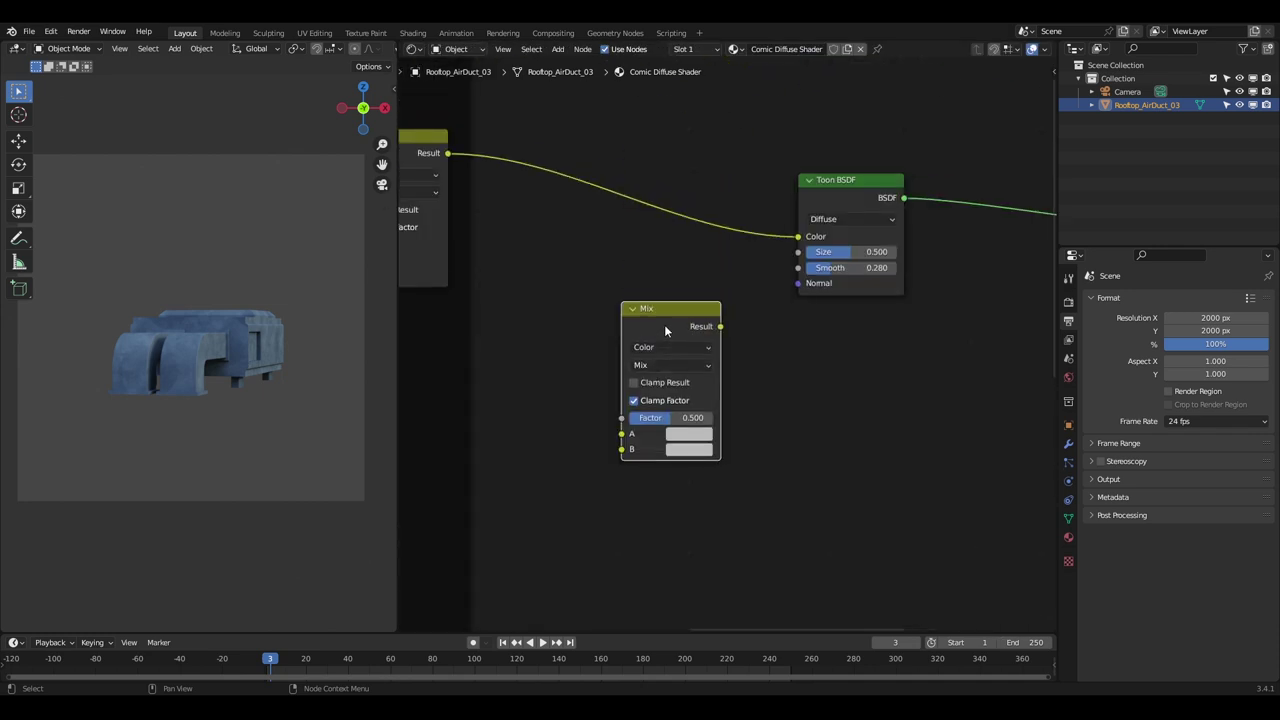
{"action": "left_click_drag", "start_coordinate": [664, 324], "coordinate": [660, 149]}
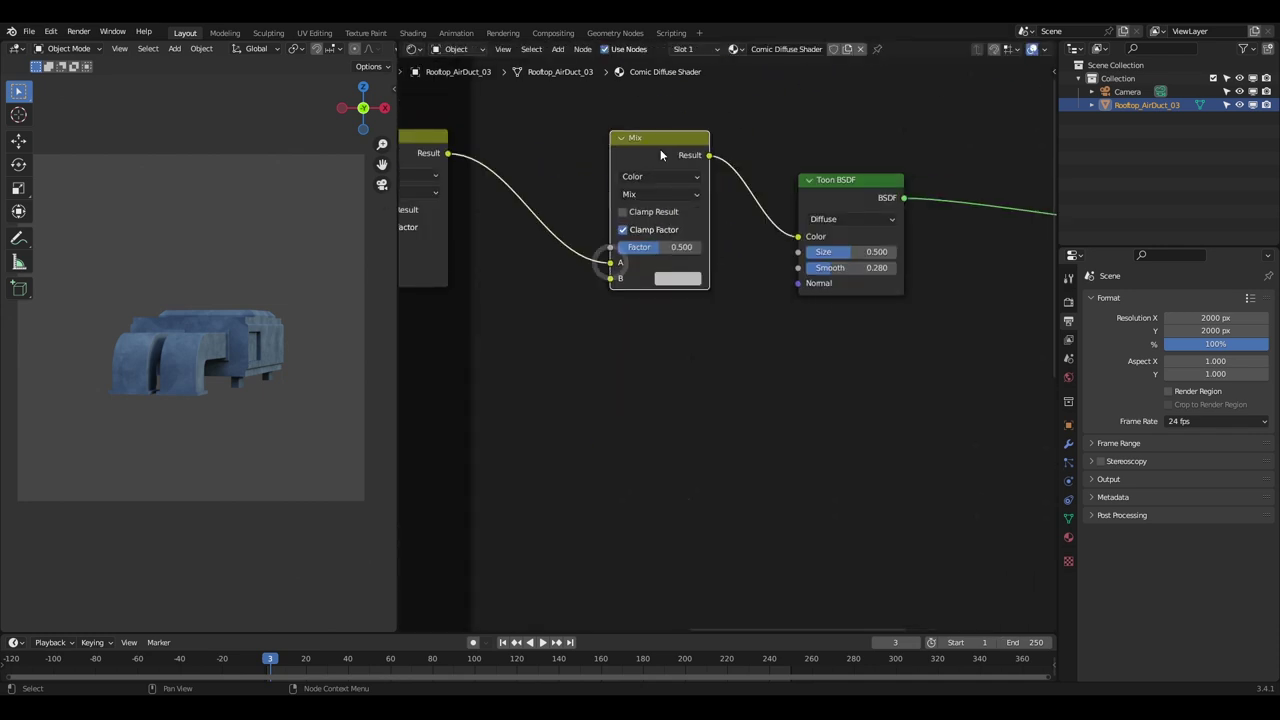
- Connect the dot pattern ColorRamp's color output to the new Mix node's B input
{"action": "scroll", "coordinate": [660, 155], "scroll_direction": "down", "scroll_amount": 6}
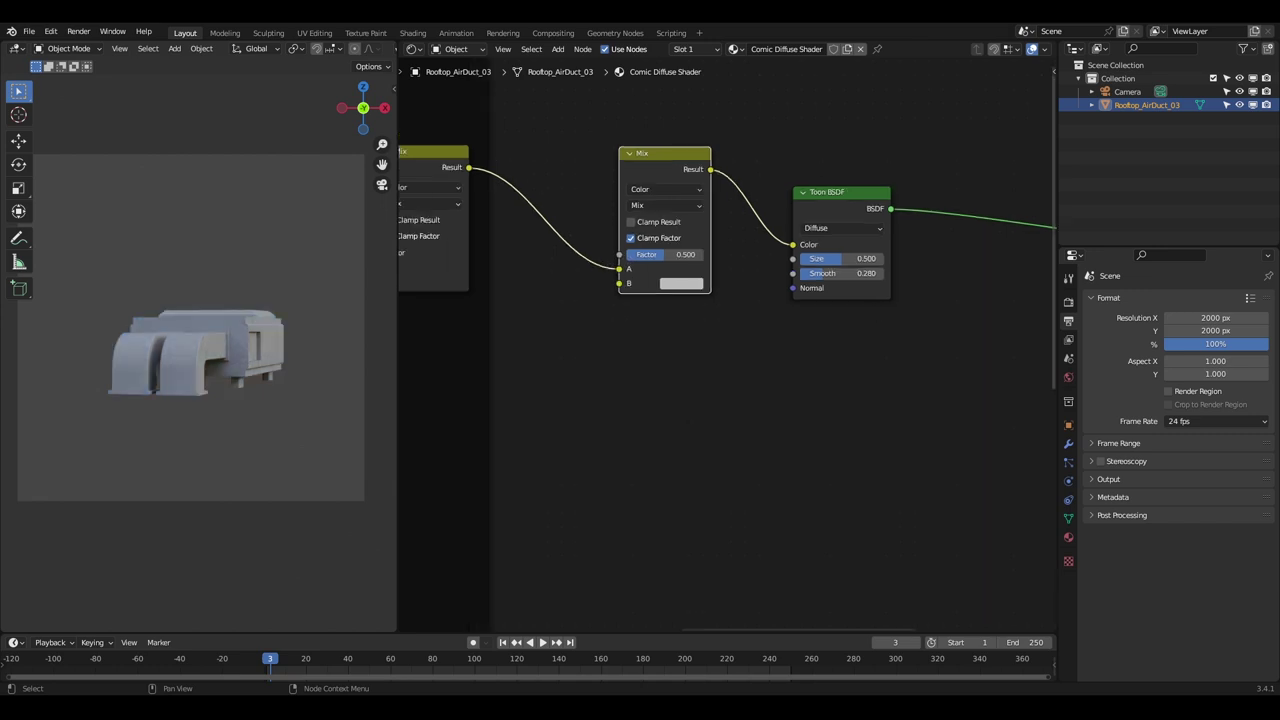
{"action": "middle_click_drag", "start_coordinate": [565, 205], "coordinate": [607, 477]}
{"action": "mouse_move", "coordinate": [594, 397]}
{"action": "left_mouse_down"}
{"action": "mouse_move", "coordinate": [628, 62]}
{"action": "mouse_move", "coordinate": [717, 234]}
{"action": "mouse_move", "coordinate": [713, 190]}
{"action": "left_mouse_up"}
{"action": "scroll", "coordinate": [235, 336], "scroll_direction": "up", "scroll_amount": 3}
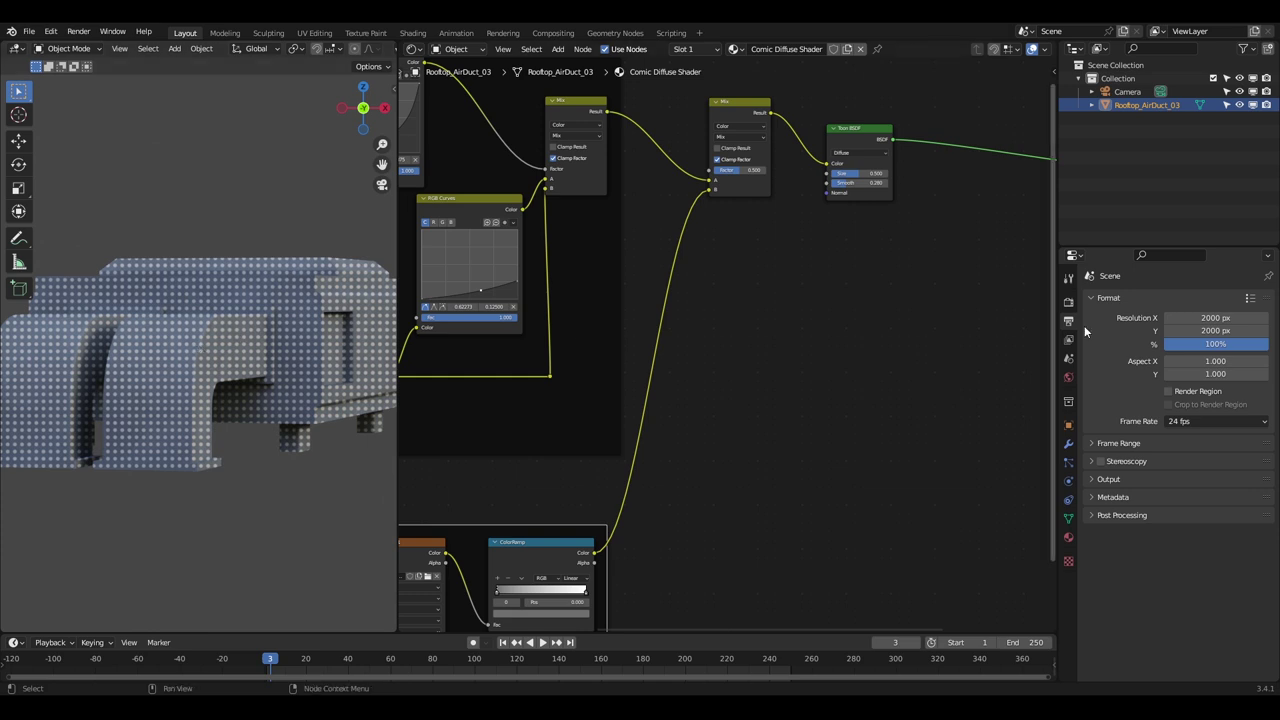
- Add a Layer Weight node above the Color frame and connect its Facing output to the dot Mix node's Factor
{"action": "middle_click_drag", "start_coordinate": [686, 190], "coordinate": [671, 281]}
{"action": "key", "text": "shift+a"}
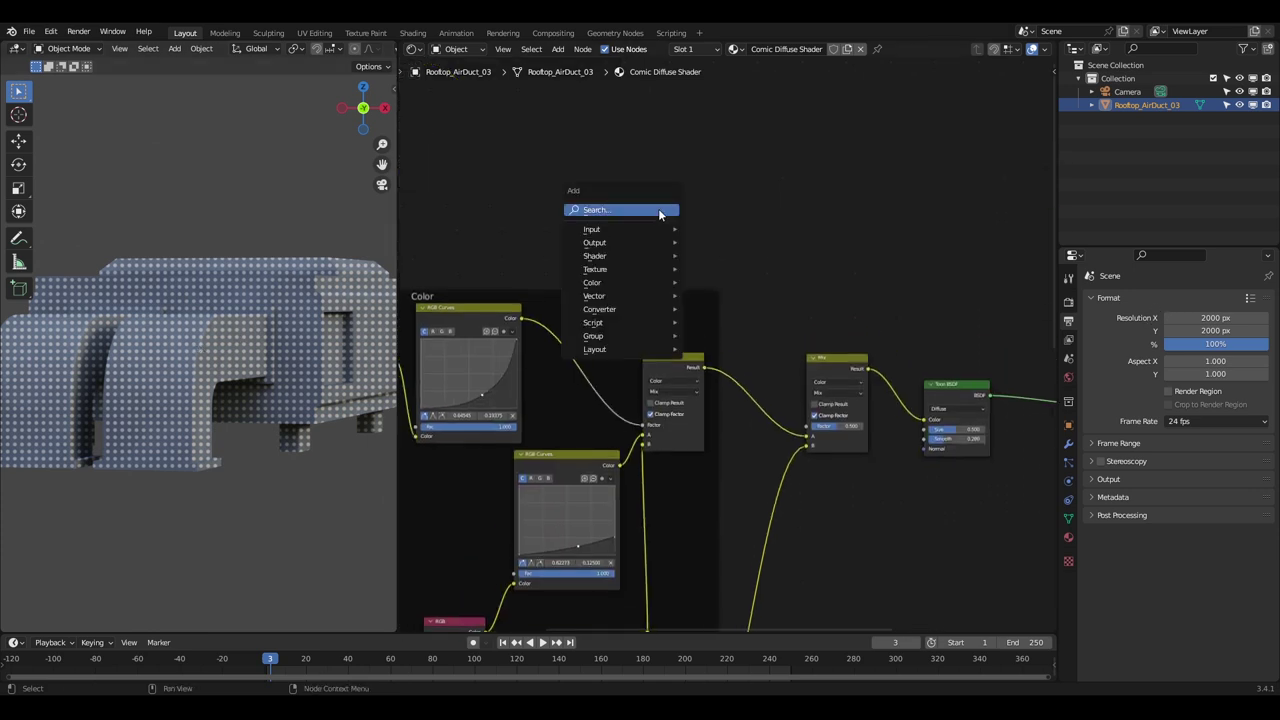
{"action": "left_click", "coordinate": [659, 210]}
{"action": "type", "text": "layer"}
{"action": "key", "text": "Return"}
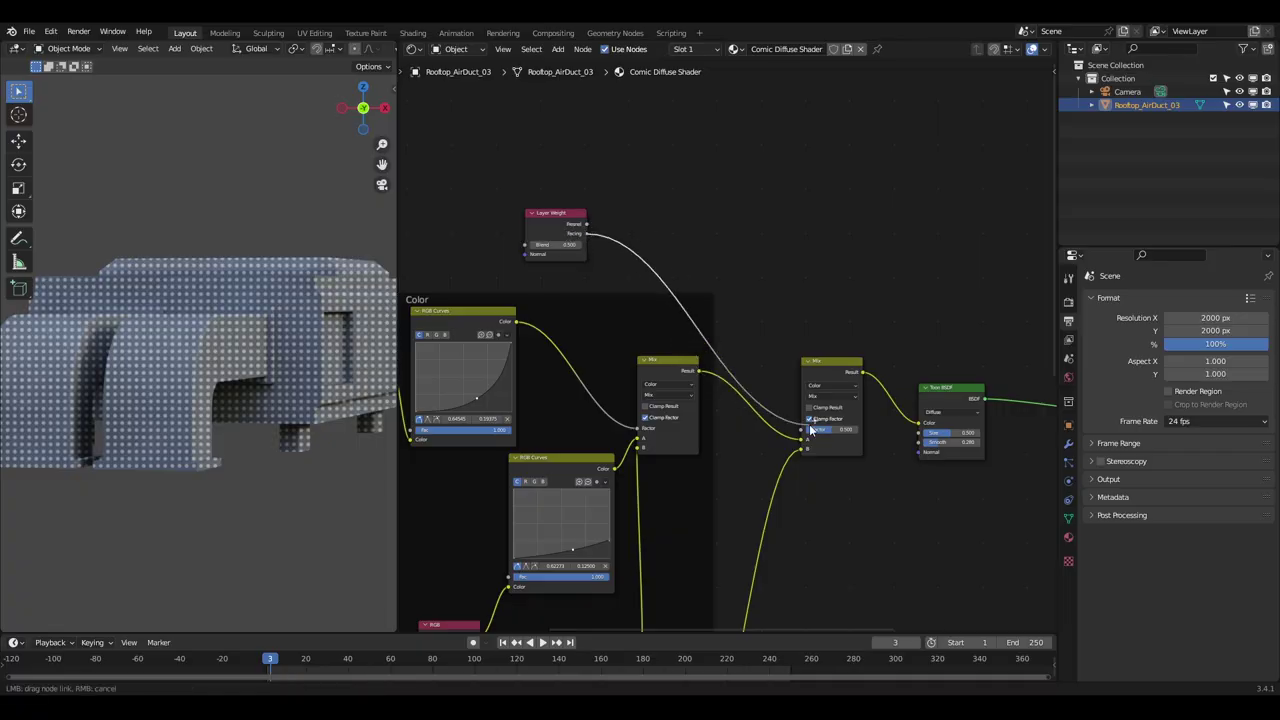
{"action": "left_click_drag", "start_coordinate": [808, 434], "coordinate": [807, 430]}
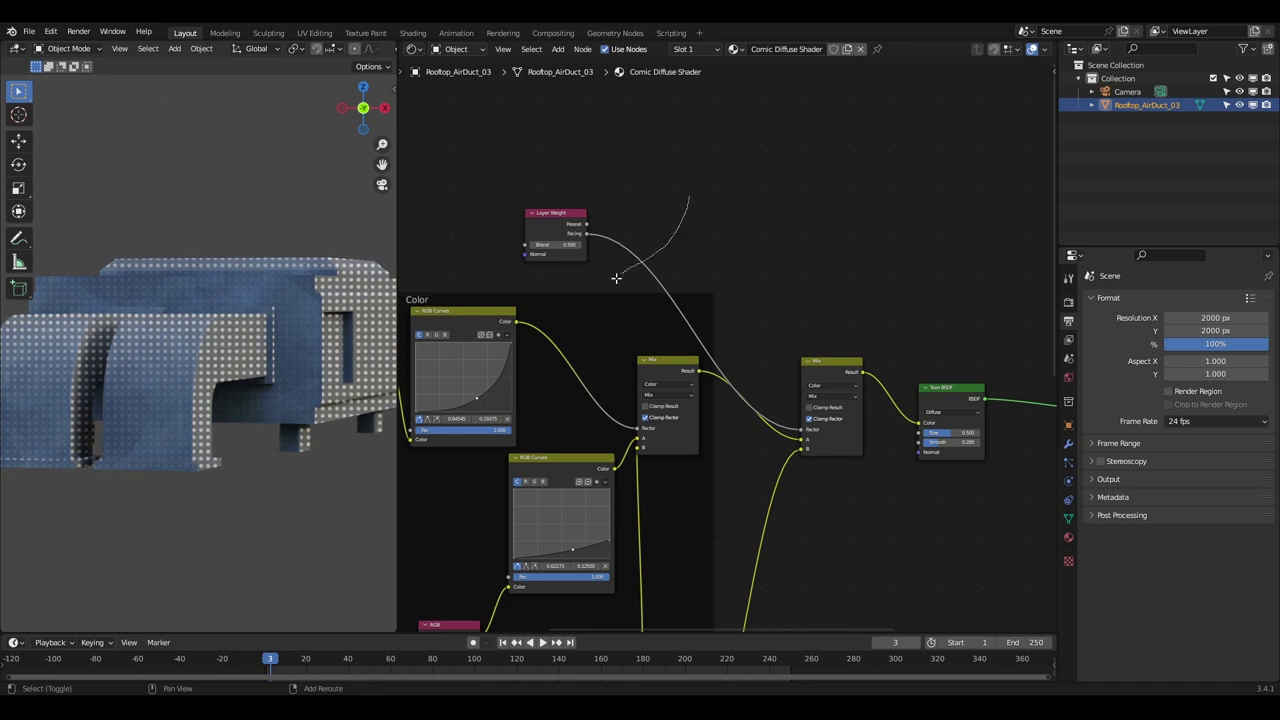
- Add a reroute point on the Layer Weight link and place it above the dot Mix node
{"action": "right_click_drag", "start_coordinate": [616, 278], "coordinate": [614, 279], "text": "shift"}
{"action": "key", "text": "g"}
{"action": "left_click_drag", "start_coordinate": [773, 263], "coordinate": [783, 275]}
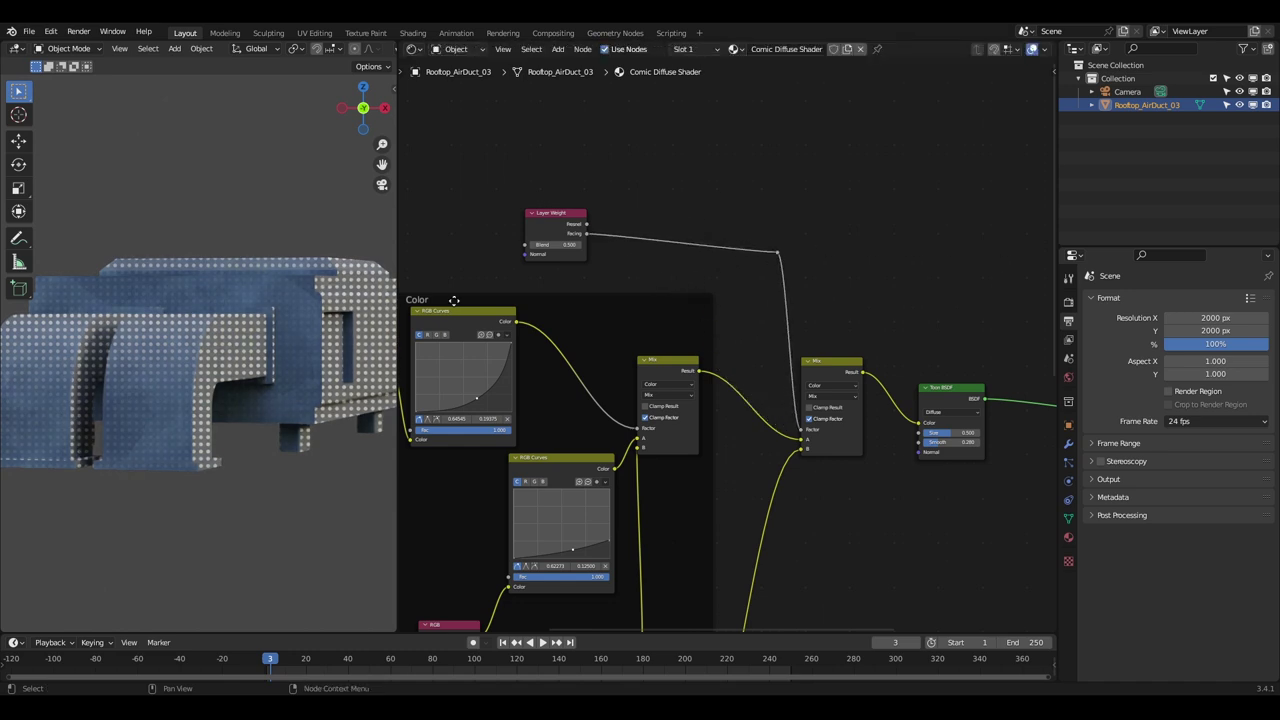
- Insert a ColorRamp node on the link between the Layer Weight's Facing output and the reroute point
{"action": "scroll", "coordinate": [296, 436], "scroll_direction": "down", "scroll_amount": 7}
{"action": "middle_click_drag", "start_coordinate": [296, 436], "coordinate": [193, 374]}
{"action": "scroll", "coordinate": [120, 419], "scroll_direction": "up", "scroll_amount": 8}
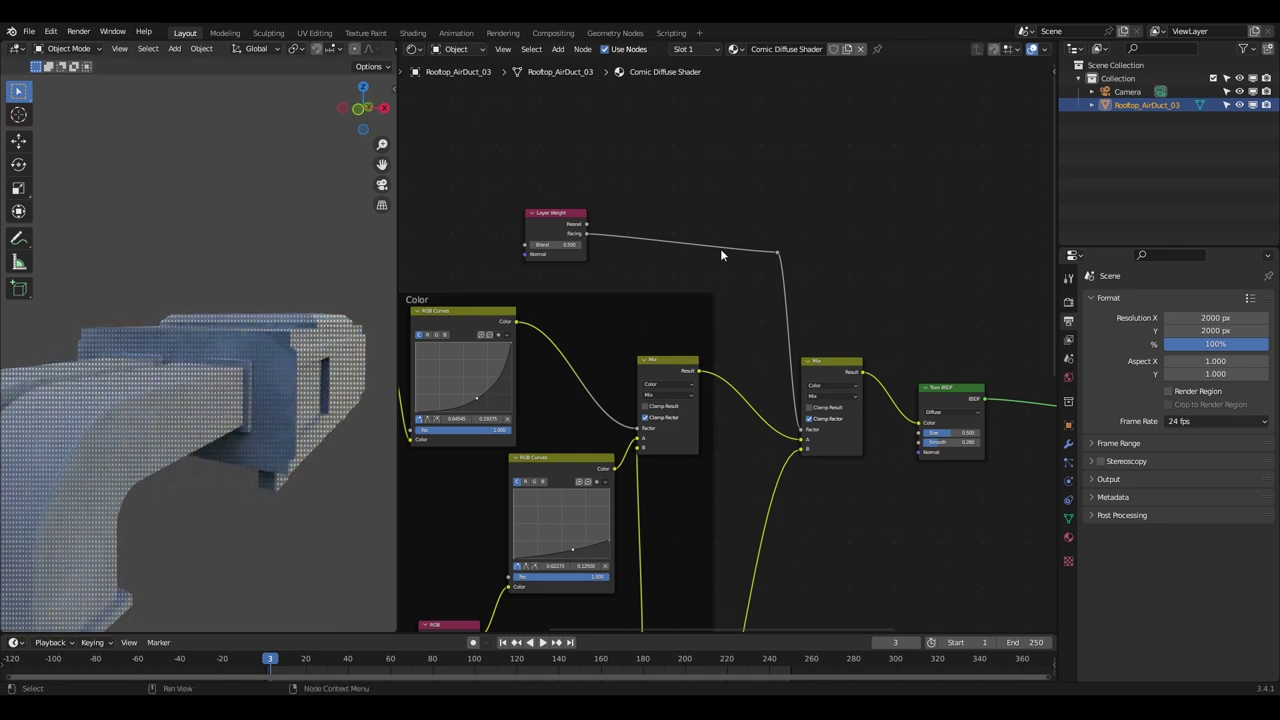
{"action": "key", "text": "shift+a"}
{"action": "type", "text": "col"}
{"action": "key", "text": "Return"}
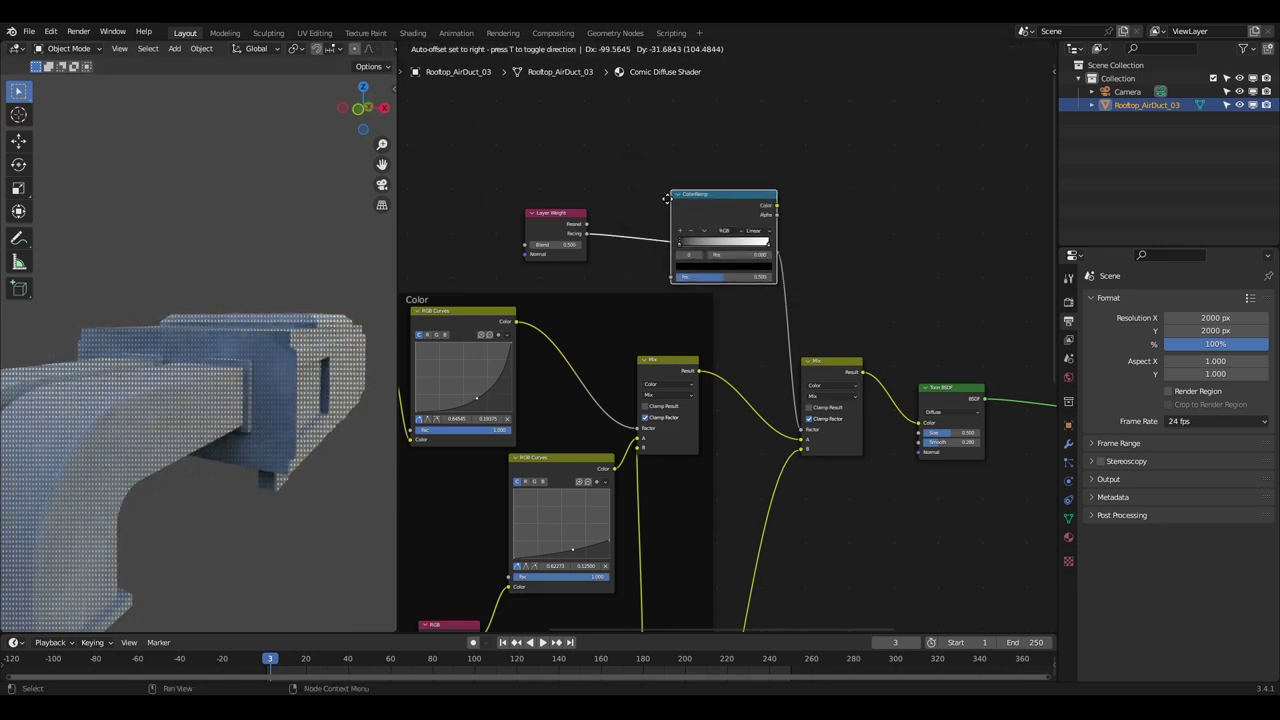
{"action": "left_click", "coordinate": [618, 197]}
- Tighten the Layer Weight ColorRamp by placing the black stop at 0.209 and the white stop at 0.436
{"action": "scroll", "coordinate": [659, 276], "scroll_direction": "up", "scroll_amount": 7}
{"action": "middle_click_drag", "start_coordinate": [659, 276], "coordinate": [663, 353]}
{"action": "scroll", "coordinate": [663, 350], "scroll_direction": "up", "scroll_amount": 2}
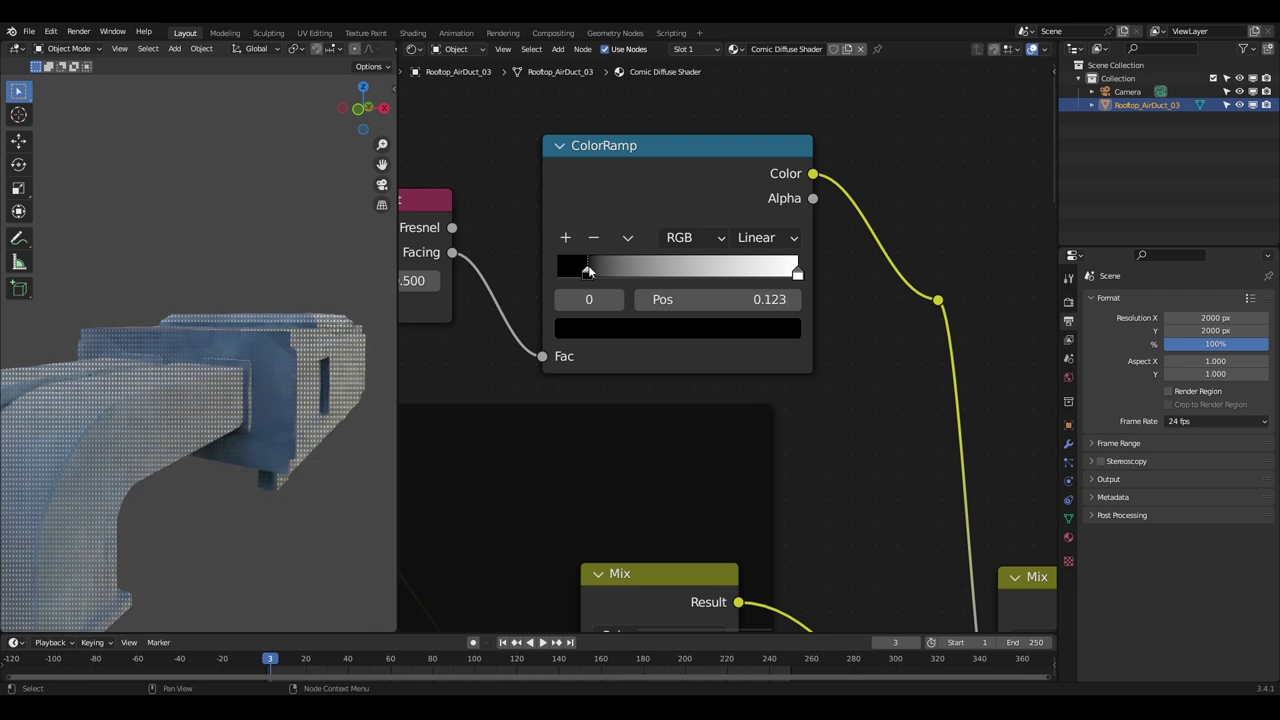
{"action": "left_click_drag", "start_coordinate": [798, 273], "coordinate": [641, 273]}
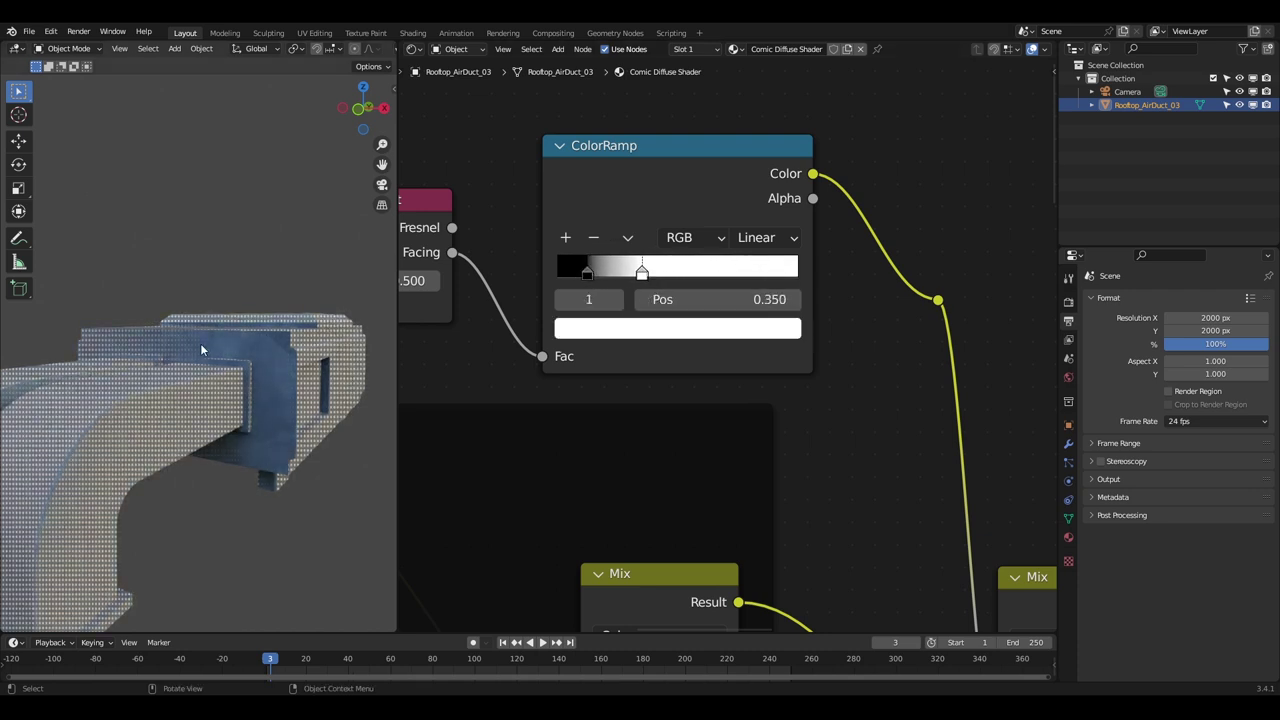
{"action": "mouse_move", "coordinate": [200, 343]}
{"action": "middle_mouse_down"}
{"action": "mouse_move", "coordinate": [222, 342]}
{"action": "mouse_move", "coordinate": [198, 339]}
{"action": "middle_mouse_up"}
{"action": "key", "text": "KP_0"}
{"action": "scroll", "coordinate": [286, 346], "scroll_direction": "down", "scroll_amount": 1}
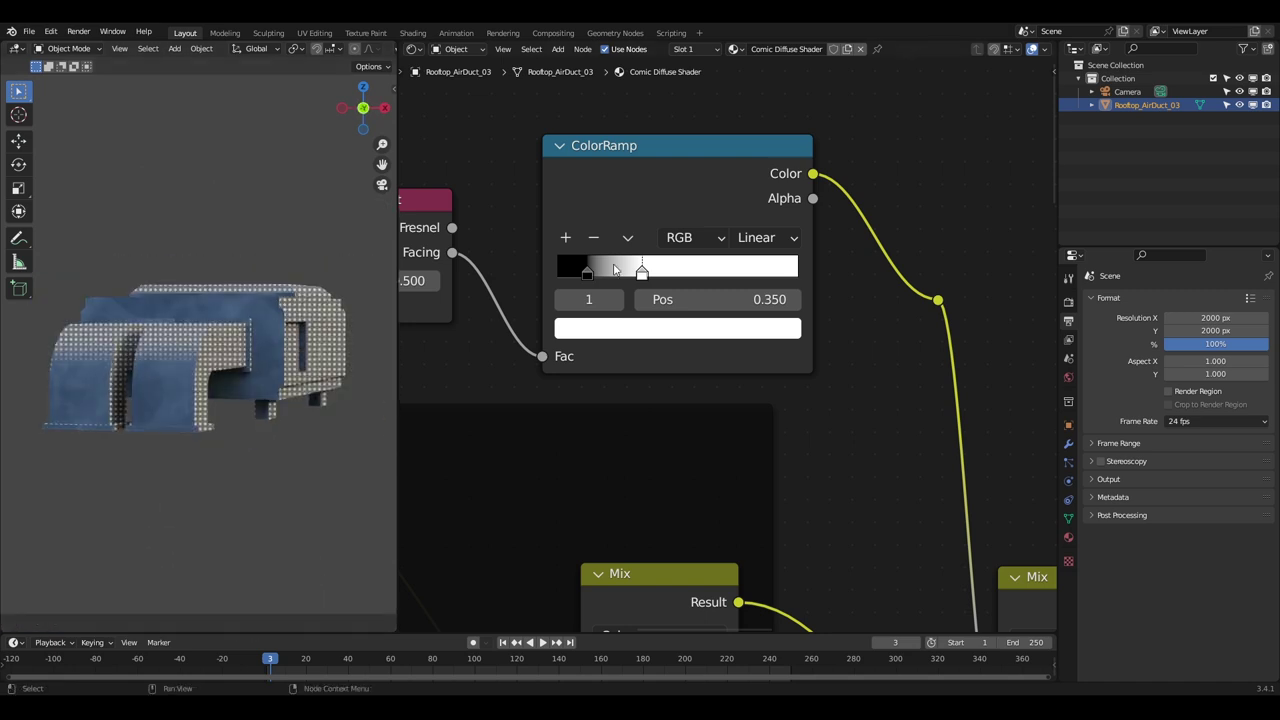
{"action": "mouse_move", "coordinate": [587, 272]}
{"action": "left_mouse_down"}
{"action": "mouse_move", "coordinate": [601, 273]}
{"action": "mouse_move", "coordinate": [562, 275]}
{"action": "mouse_move", "coordinate": [665, 275]}
{"action": "left_mouse_up"}
{"action": "left_click_drag", "start_coordinate": [618, 275], "coordinate": [617, 274]}
- Set the Layer Weight node's Blend value to 0.1
{"action": "scroll", "coordinate": [617, 275], "scroll_direction": "down", "scroll_amount": 3}
{"action": "scroll", "coordinate": [646, 318], "scroll_direction": "up", "scroll_amount": 2}
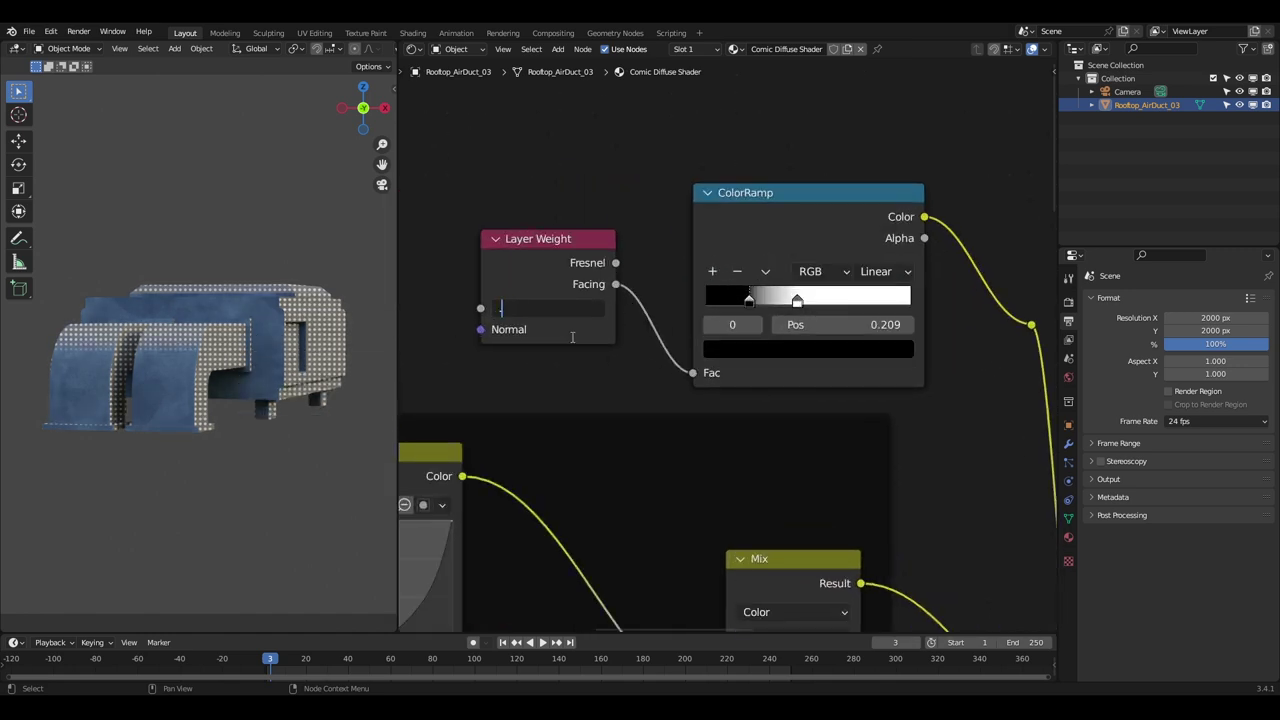
{"action": "type", "text": "0.1"}
{"action": "key", "text": "Return"}
{"action": "scroll", "coordinate": [705, 330], "scroll_direction": "down", "scroll_amount": 4}
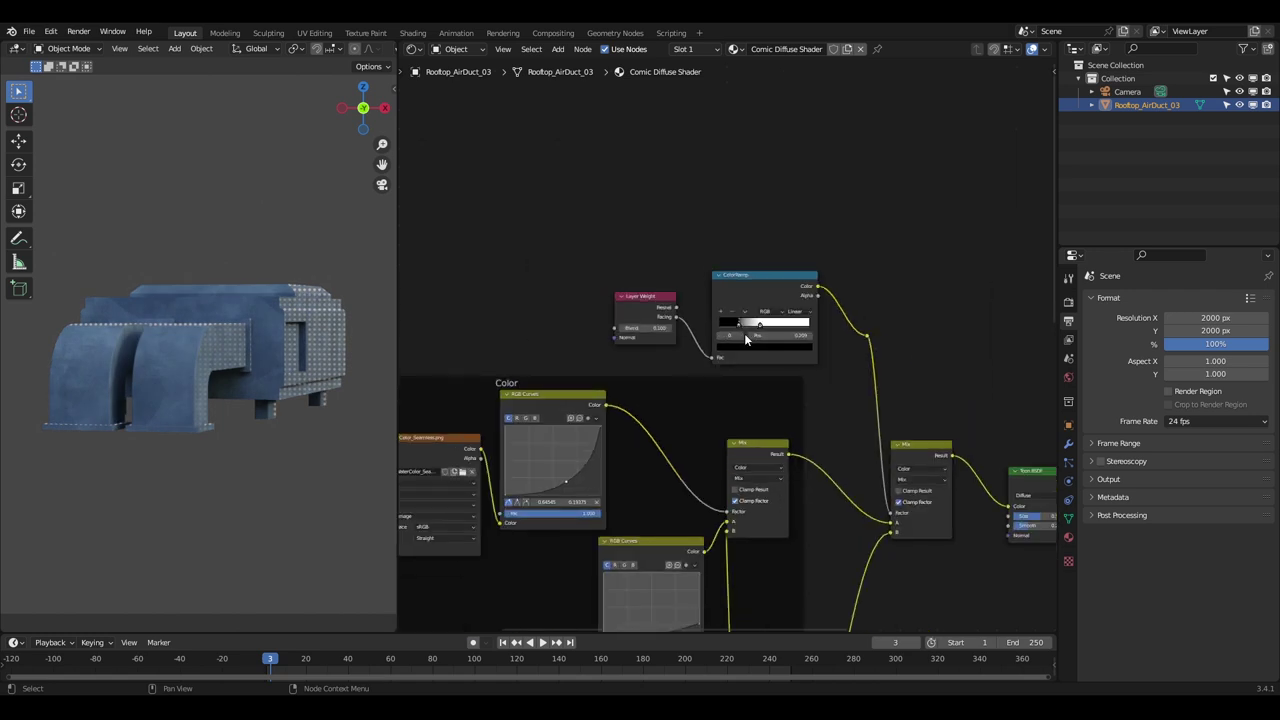
- Change the blending mode of the dot pattern Mix node before the Toon BSDF to Overlay
{"action": "scroll", "coordinate": [708, 357], "scroll_direction": "up", "scroll_amount": 4}
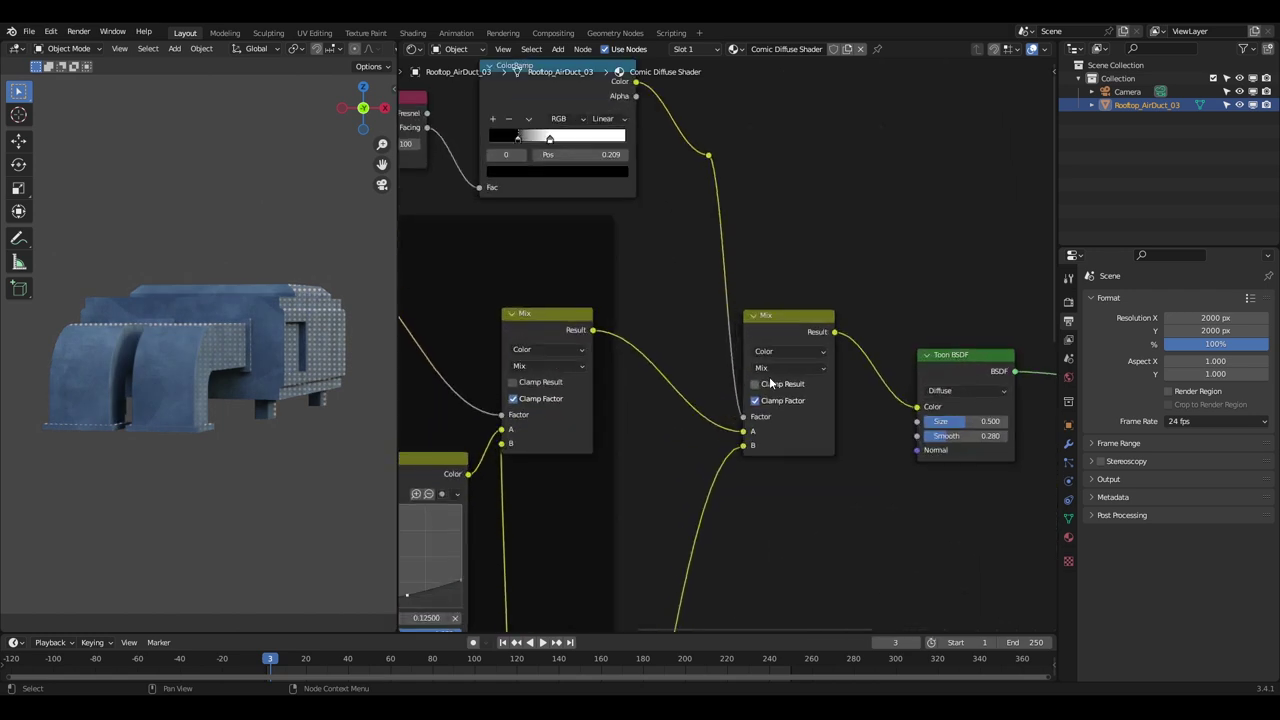
{"action": "left_click", "coordinate": [730, 352]}
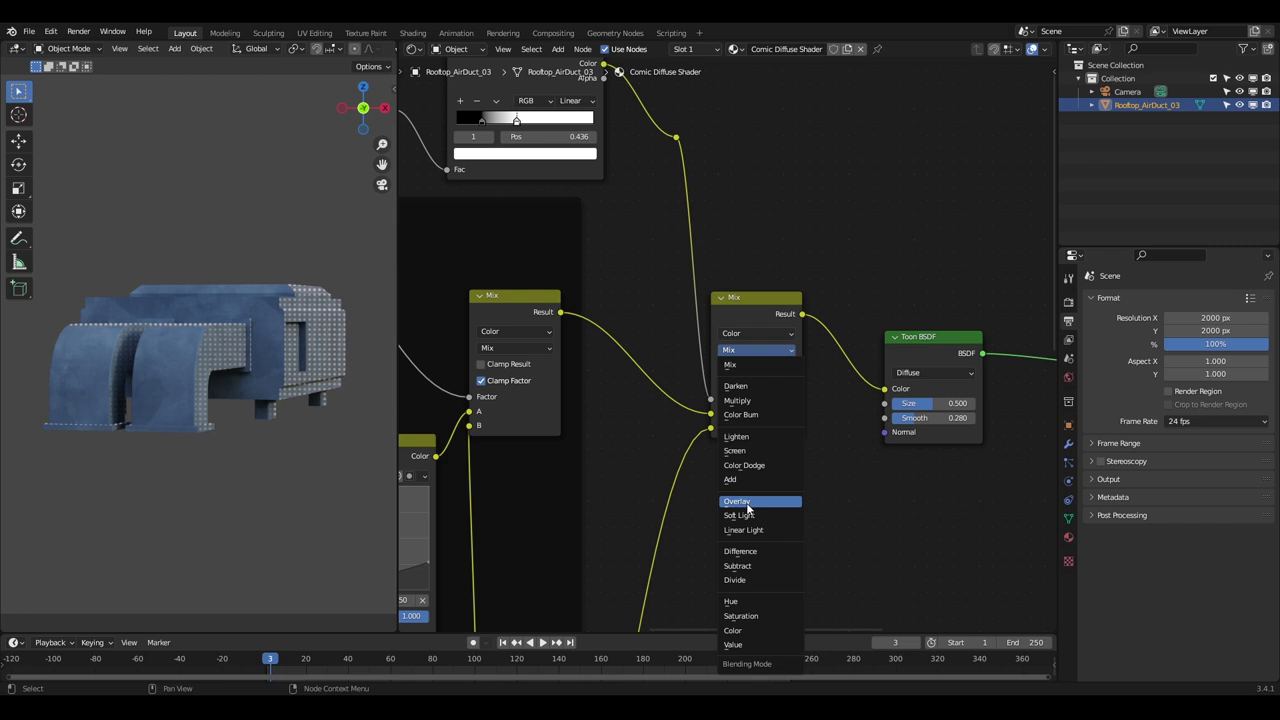
{"action": "left_click", "coordinate": [747, 501]}
{"action": "scroll", "coordinate": [339, 369], "scroll_direction": "up", "scroll_amount": 5}
{"action": "scroll", "coordinate": [683, 356], "scroll_direction": "down", "scroll_amount": 2}
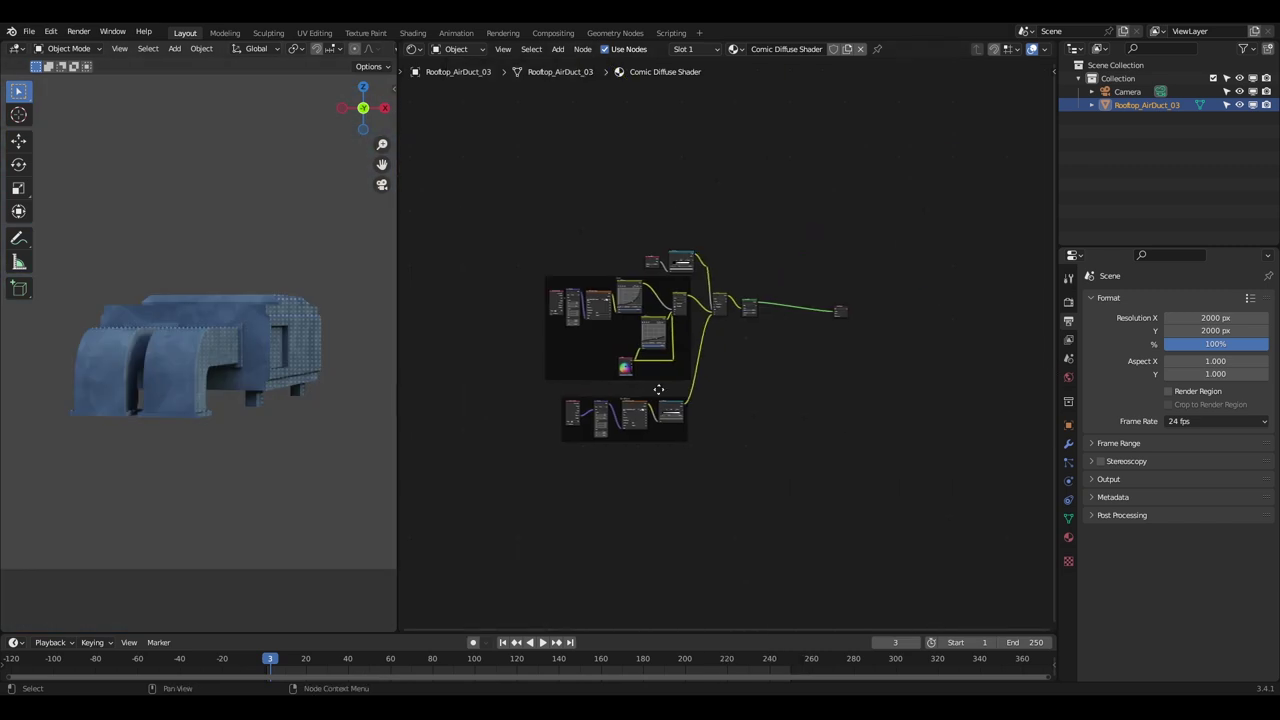
- Connect the Color frame's Mix result to the Toon BSDF's Size input
{"action": "scroll", "coordinate": [687, 379], "scroll_direction": "up", "scroll_amount": 4}
{"action": "scroll", "coordinate": [698, 340], "scroll_direction": "up", "scroll_amount": 2}
{"action": "middle_click_drag", "start_coordinate": [627, 348], "coordinate": [702, 359], "text": "shift"}
{"action": "scroll", "coordinate": [722, 342], "scroll_direction": "up", "scroll_amount": 3}
{"action": "scroll", "coordinate": [252, 405], "scroll_direction": "up", "scroll_amount": 1}
{"action": "middle_click_drag", "start_coordinate": [590, 275], "coordinate": [608, 337], "text": "shift"}
{"action": "scroll", "coordinate": [608, 337], "scroll_direction": "down", "scroll_amount": 1}
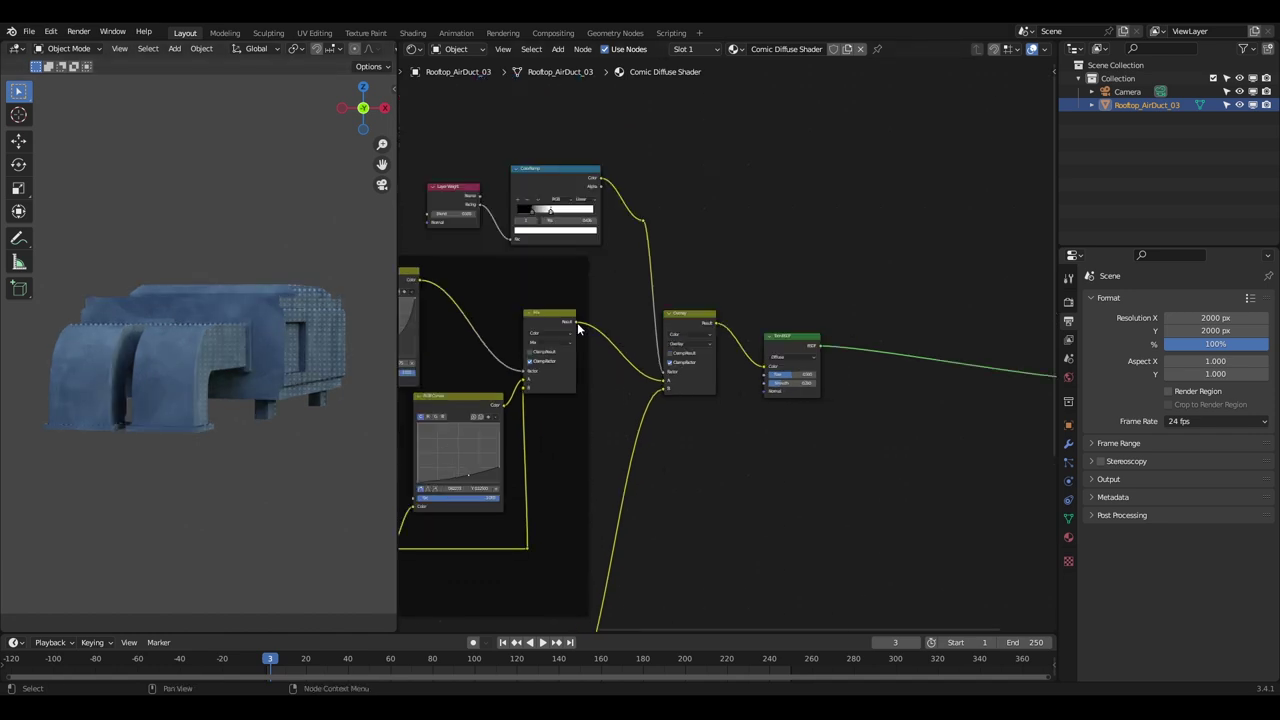
{"action": "left_click_drag", "start_coordinate": [577, 322], "coordinate": [623, 364]}
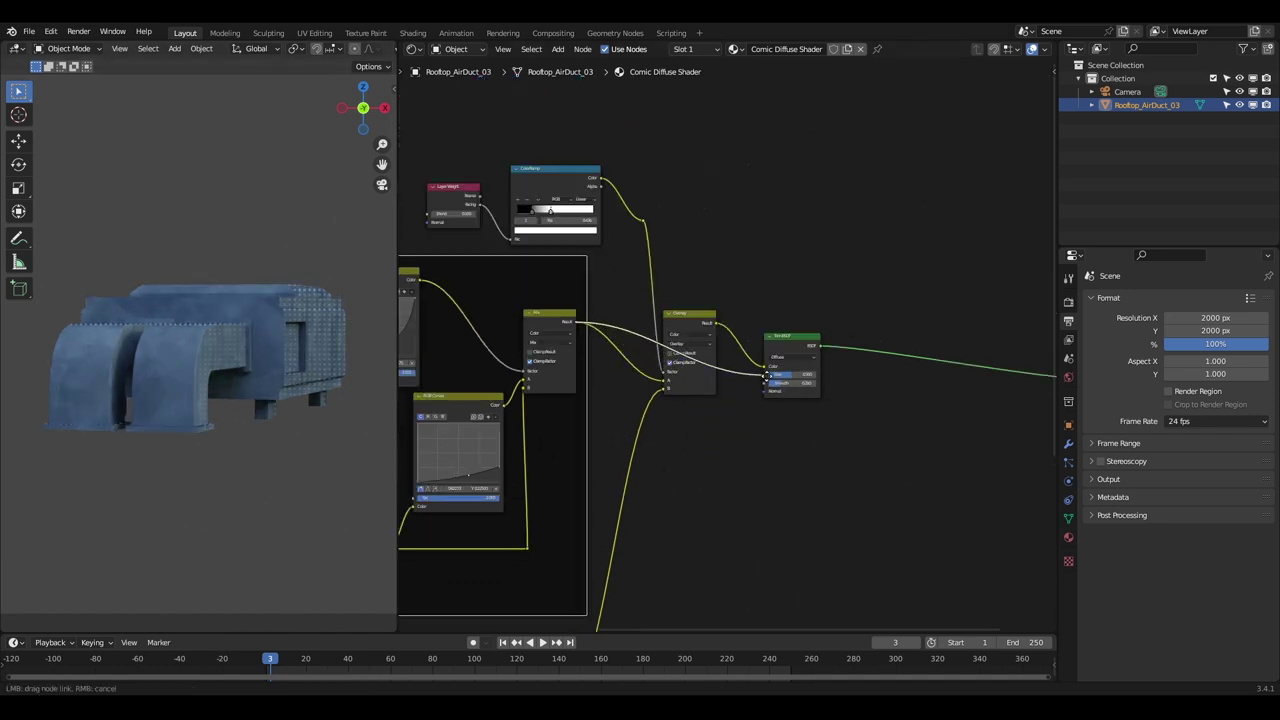
{"action": "left_click_drag", "start_coordinate": [767, 376], "coordinate": [768, 378]}
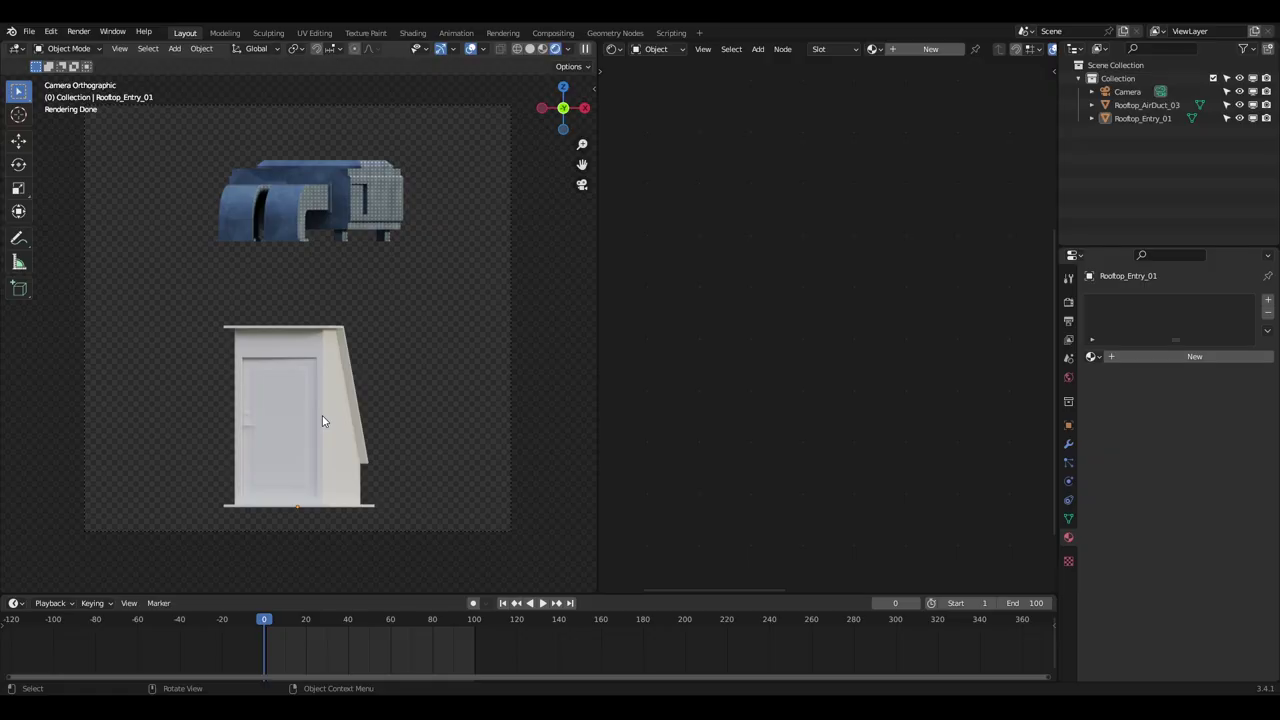
- Assign the Comic Diffuse Shader material to Rooftop_Entry_01 and make it a single-user copy
{"action": "left_click", "coordinate": [322, 415]}
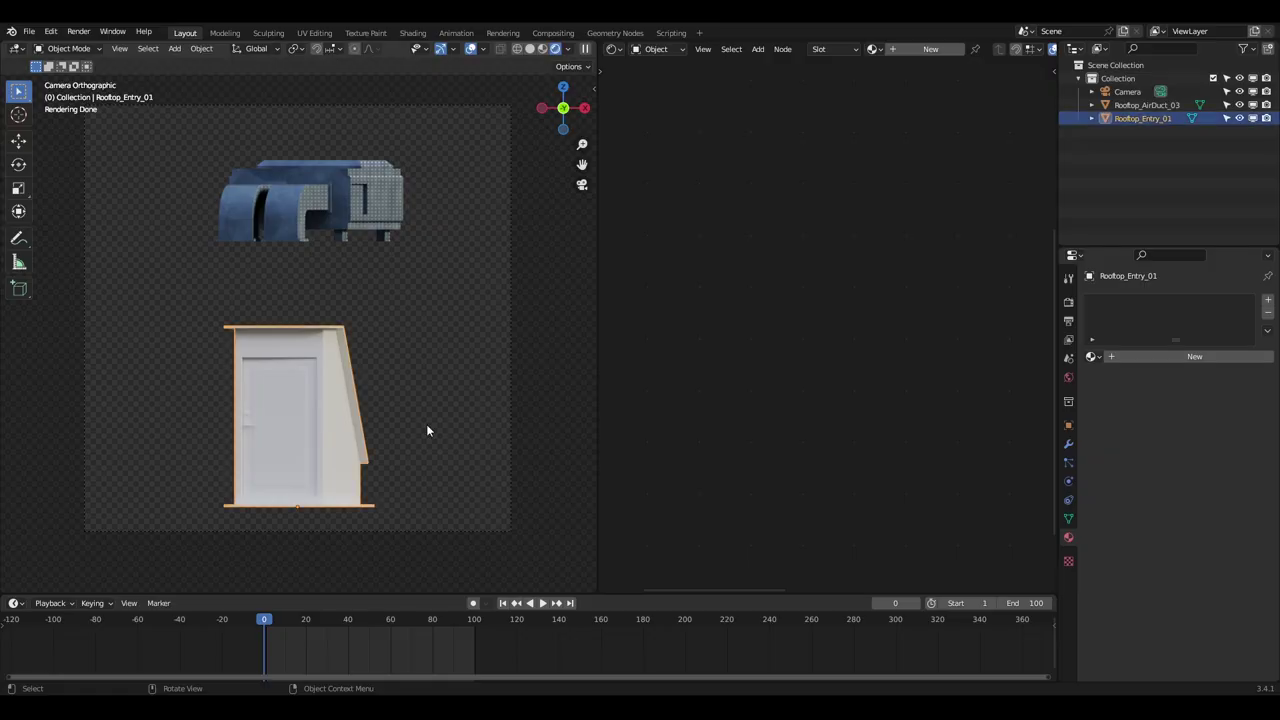
{"action": "left_click", "coordinate": [1094, 357]}
{"action": "left_click", "coordinate": [1125, 376]}
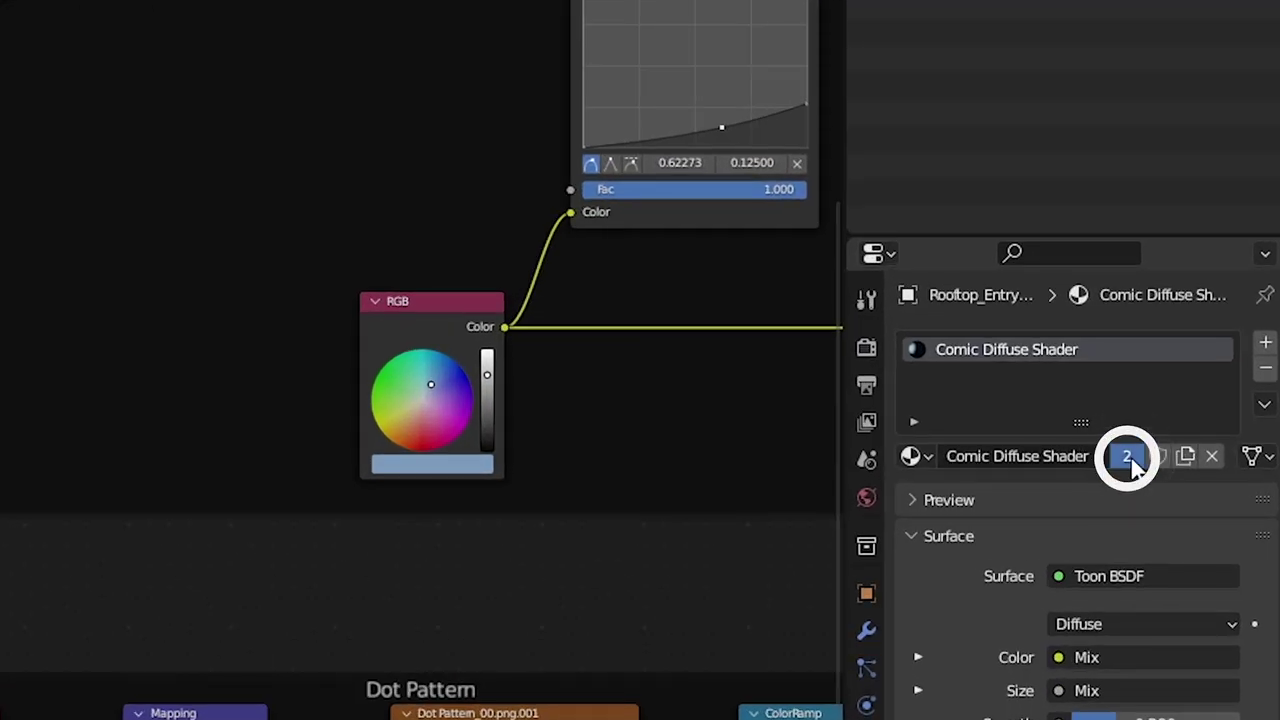
{"action": "left_click", "coordinate": [1130, 455]}
- Change the RGB node's color in the Rooftop_Entry_01 material to pink
{"action": "scroll", "coordinate": [527, 449], "scroll_direction": "up", "scroll_amount": 3}
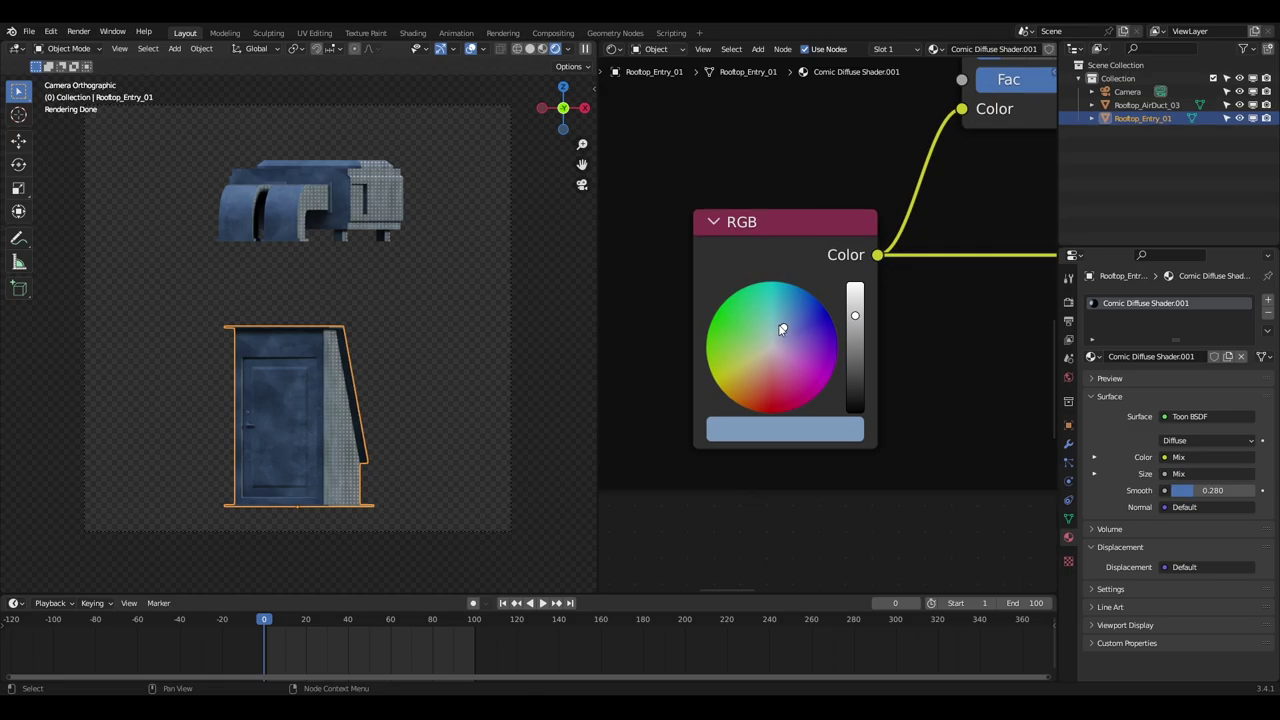
{"action": "left_click_drag", "start_coordinate": [478, 375], "coordinate": [477, 437]}
{"action": "left_click", "coordinate": [480, 482]}
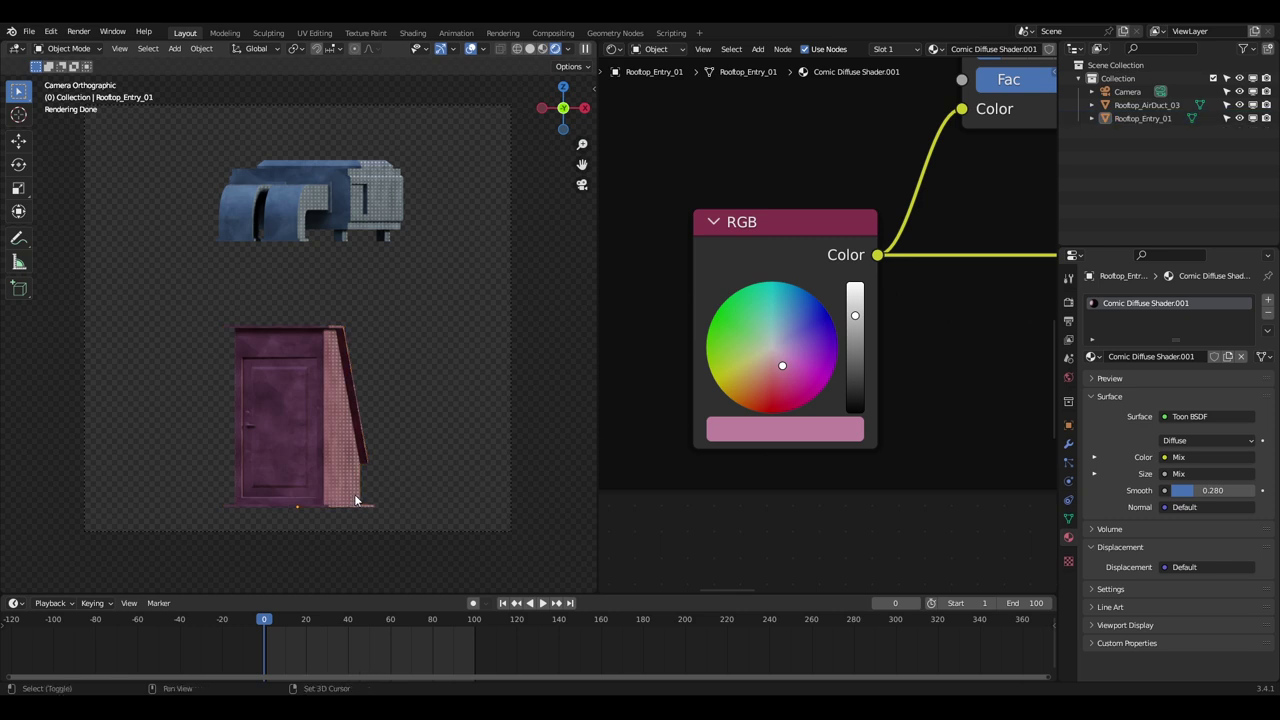
{"action": "scroll", "coordinate": [401, 377], "scroll_direction": "up", "scroll_amount": 5}
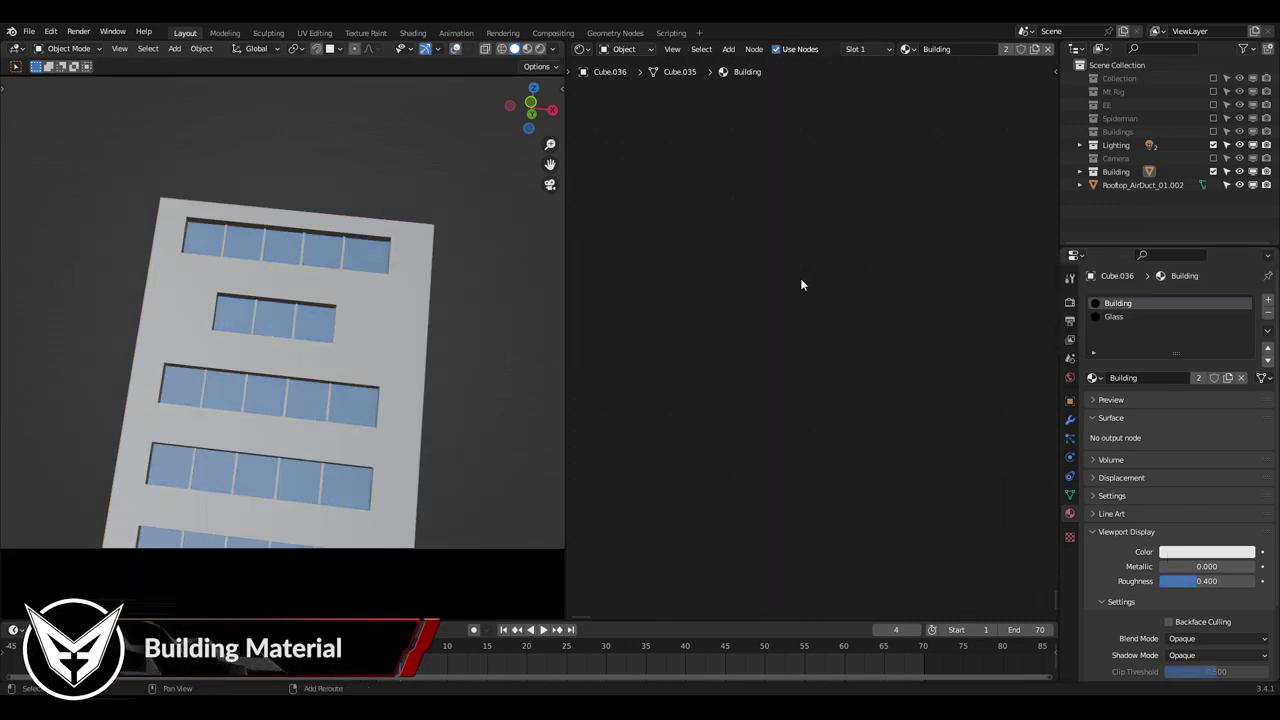
- Add a Material Output node to the empty Building material
{"action": "key", "text": "shift+a"}
{"action": "mouse_move", "coordinate": [740, 304]}
{"action": "left_click", "coordinate": [862, 334]}
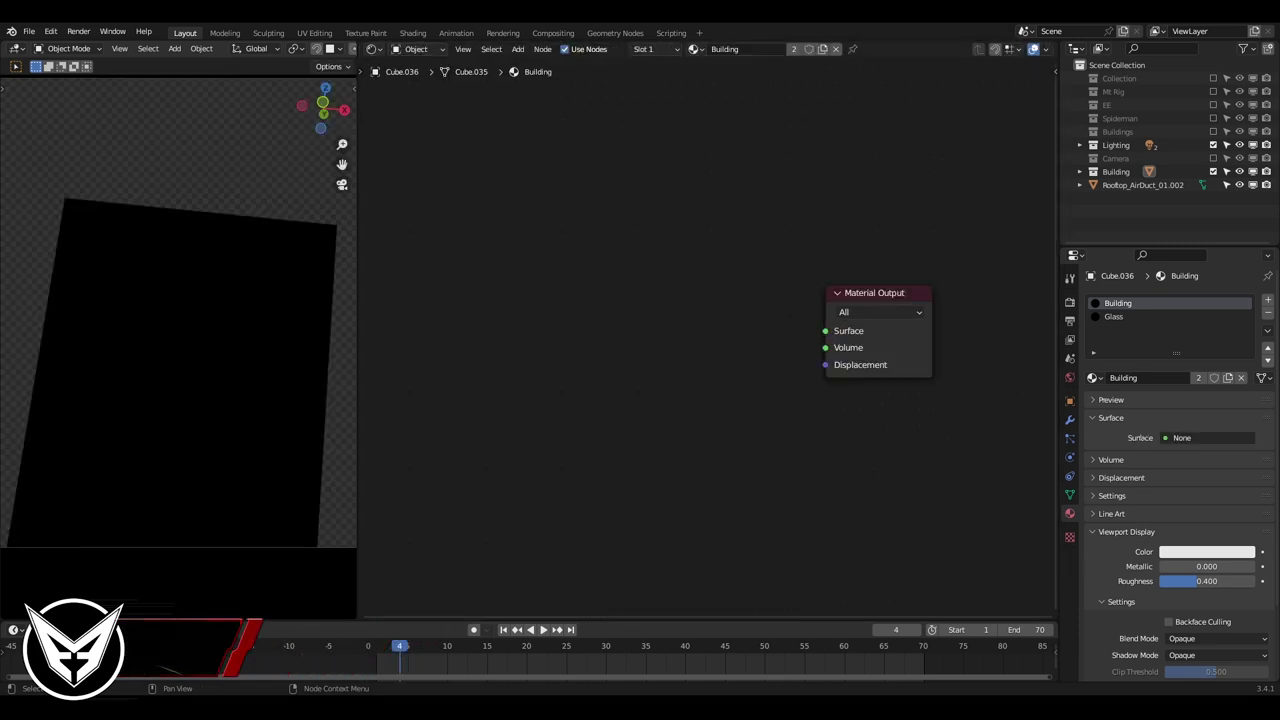
- Add an Image Texture node using WaterColor_Seamless.png and place it ahead of the Material Output
{"action": "left_click", "coordinate": [526, 310]}
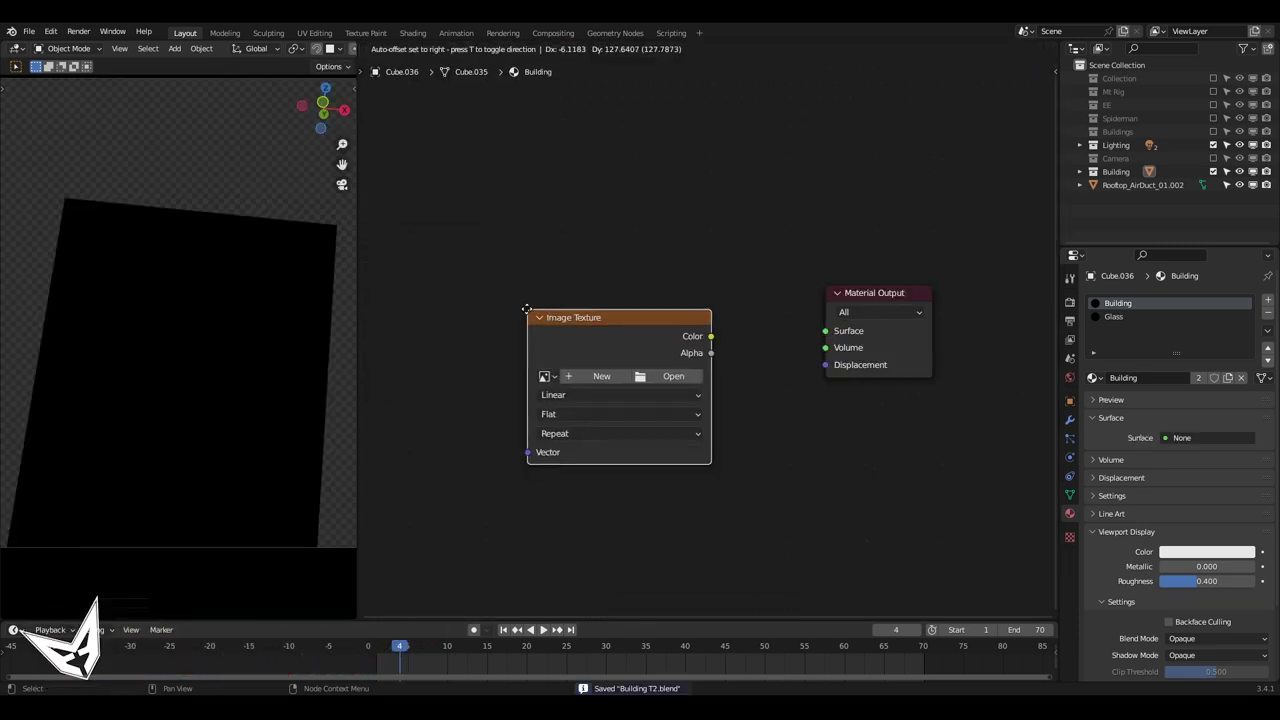
{"action": "left_click", "coordinate": [526, 309]}
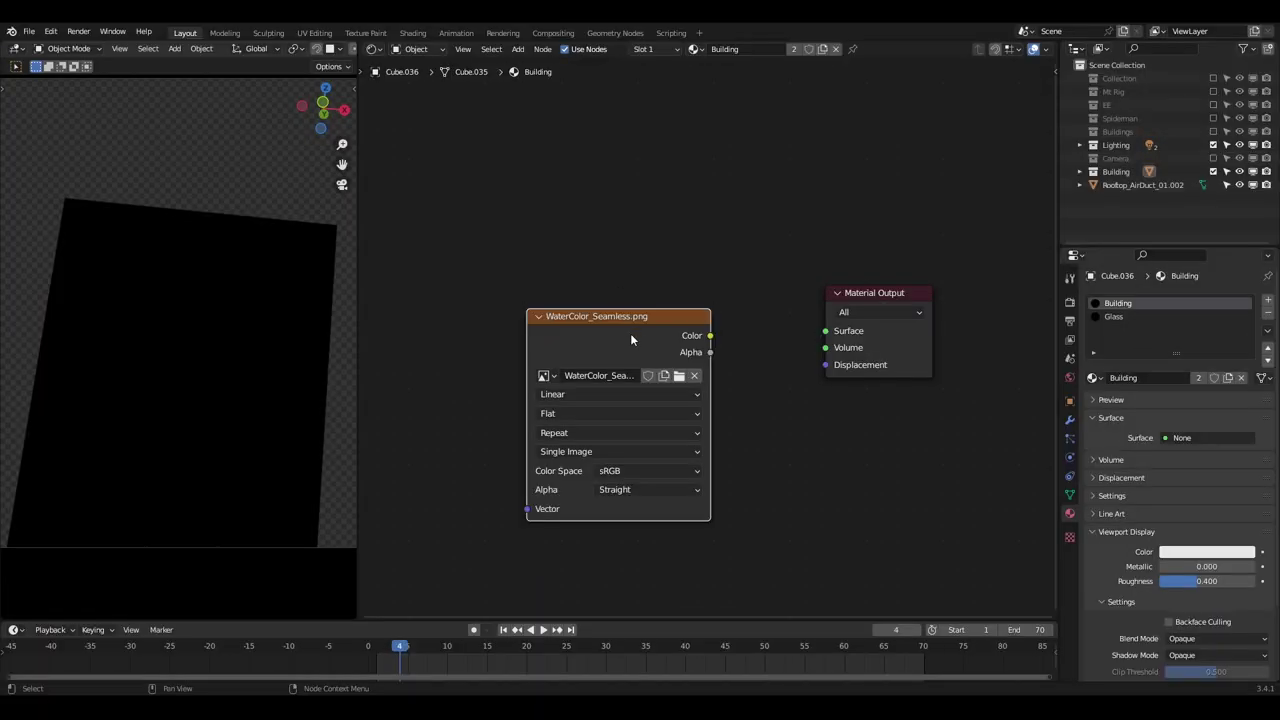
{"action": "left_click_drag", "start_coordinate": [630, 333], "coordinate": [490, 296]}
{"action": "left_click", "coordinate": [780, 260]}
{"action": "scroll", "coordinate": [720, 350], "scroll_direction": "down", "scroll_amount": 4}
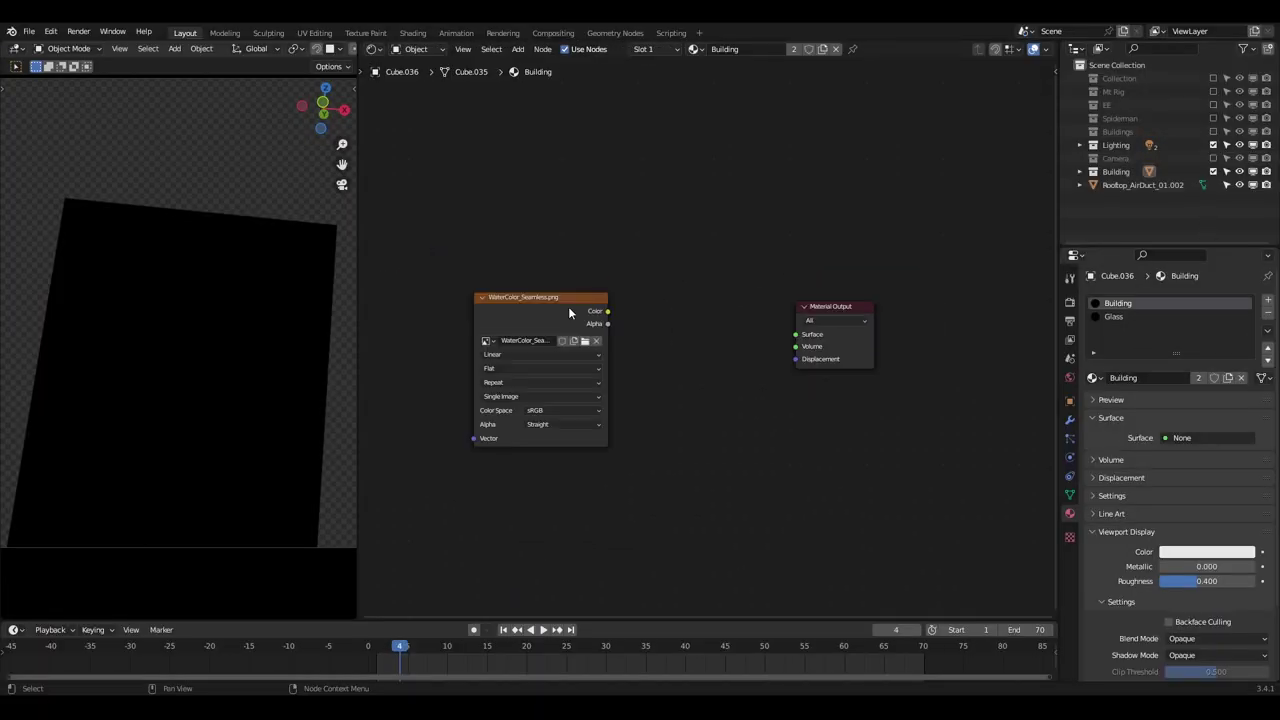
- Preview the watercolor texture on the building by linking its Color output to the Material Output's Surface
{"action": "left_click", "coordinate": [530, 307], "text": "ctrl+shift"}
{"action": "middle_click_drag", "start_coordinate": [530, 307], "coordinate": [694, 292]}
{"action": "scroll", "coordinate": [226, 340], "scroll_direction": "up", "scroll_amount": 6}
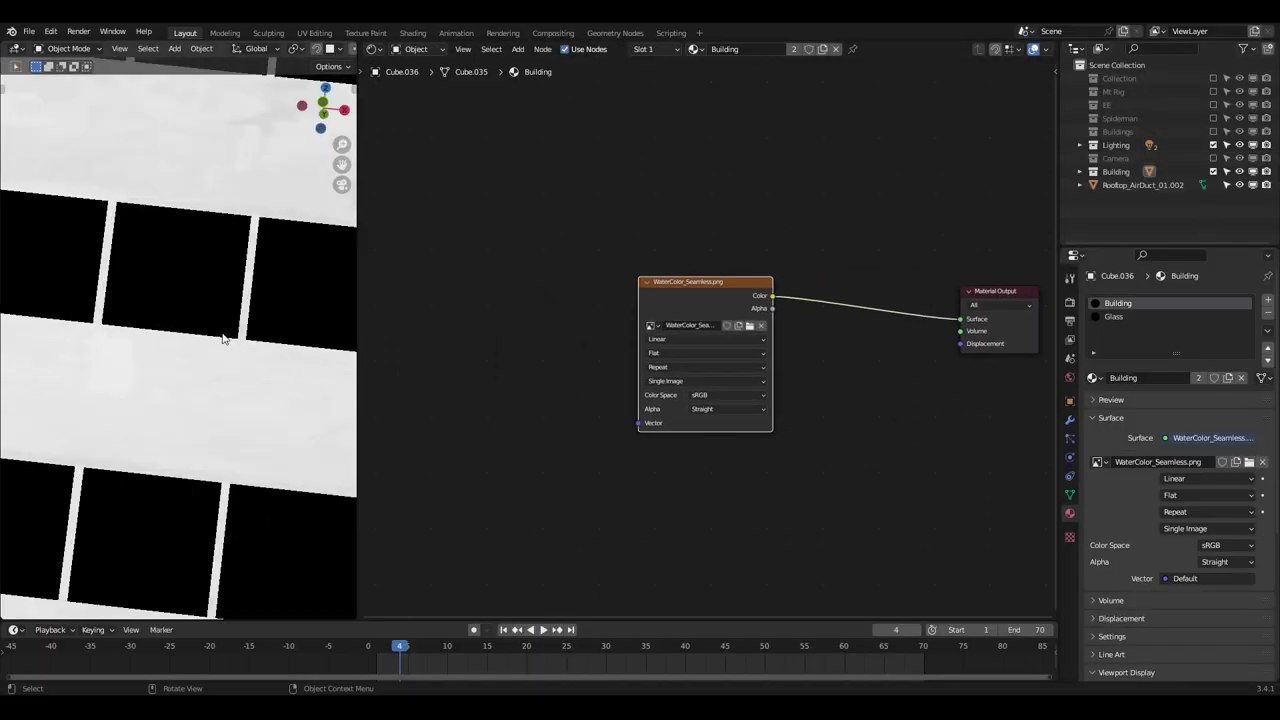
{"action": "middle_click_drag", "start_coordinate": [226, 340], "coordinate": [367, 344], "text": "shift"}
{"action": "scroll", "coordinate": [209, 380], "scroll_direction": "up", "scroll_amount": 3}
{"action": "scroll", "coordinate": [174, 386], "scroll_direction": "down", "scroll_amount": 4}
{"action": "scroll", "coordinate": [620, 349], "scroll_direction": "down", "scroll_amount": 2}
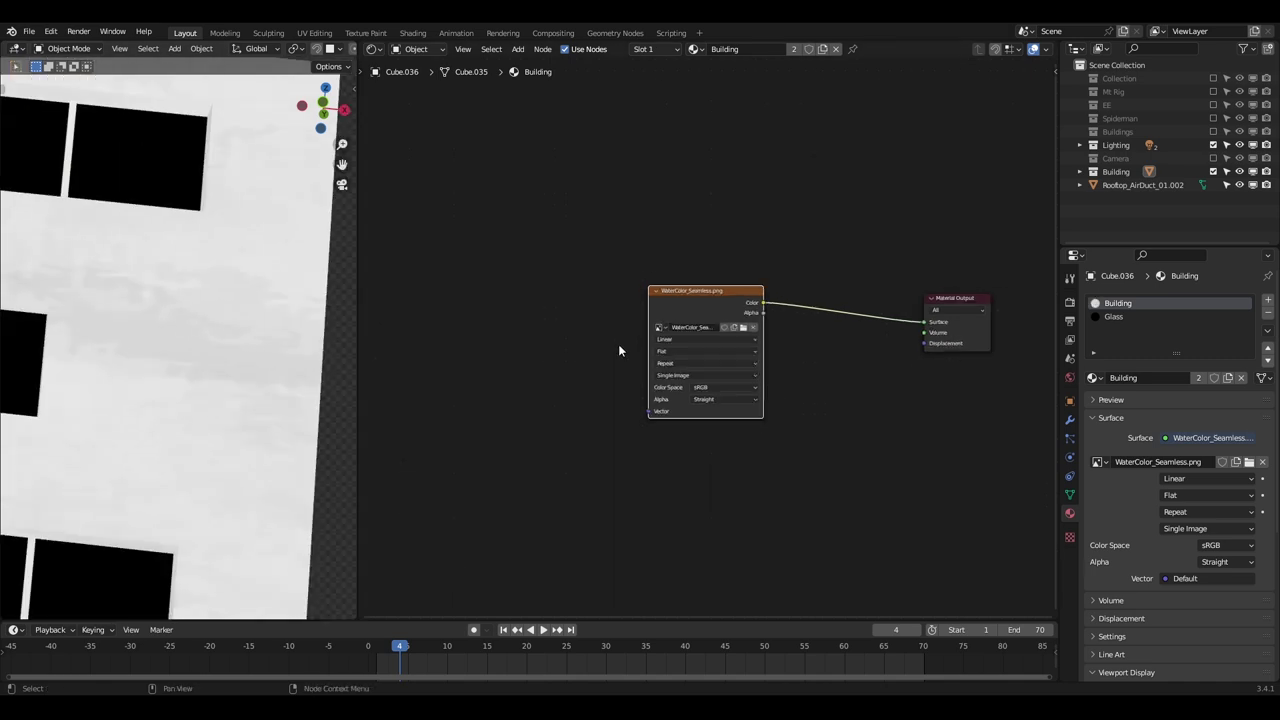
- Turn on viewport overlays and unwrap the building mesh in Edit Mode with Smart UV Project
{"action": "key", "text": "Tab"}
{"action": "scroll", "coordinate": [227, 330], "scroll_direction": "down", "scroll_amount": 4}
{"action": "scroll", "coordinate": [318, 46], "scroll_direction": "down", "scroll_amount": 8}
{"action": "left_click", "coordinate": [231, 49]}
{"action": "middle_click_drag", "start_coordinate": [177, 326], "coordinate": [286, 270], "text": "shift"}
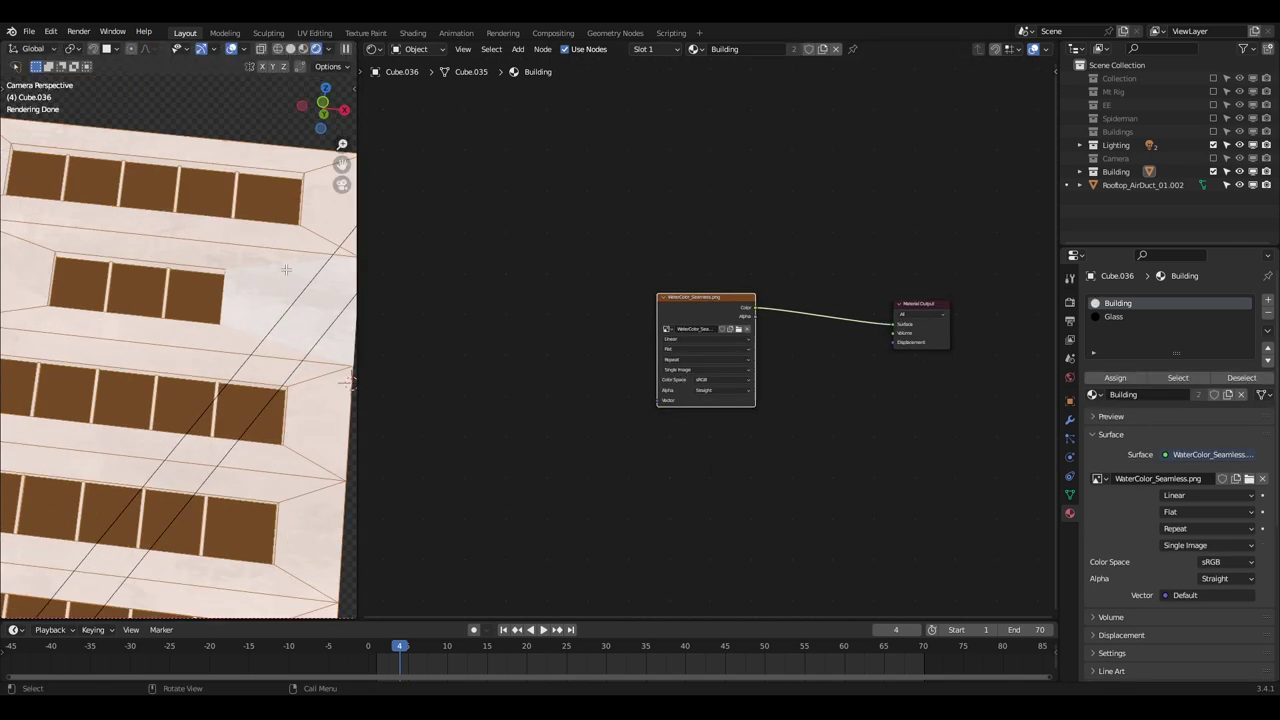
{"action": "key", "text": "u"}
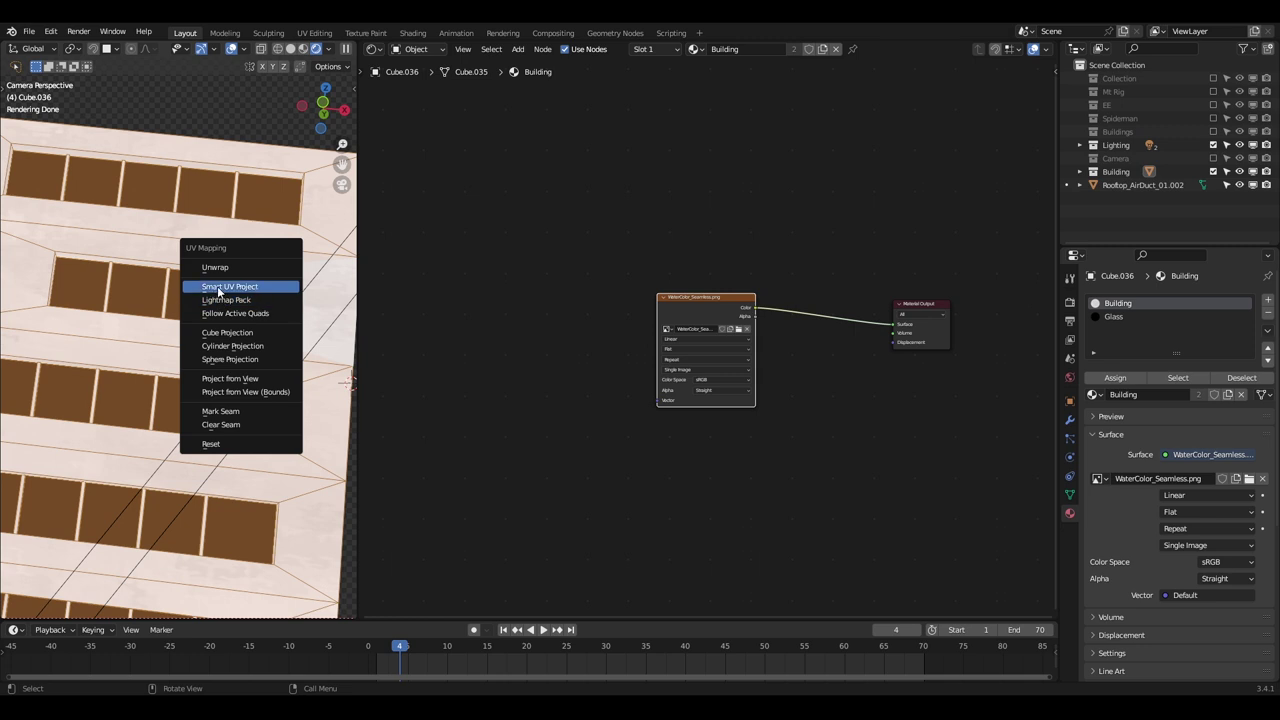
{"action": "left_click", "coordinate": [244, 288]}
{"action": "left_click", "coordinate": [240, 410]}
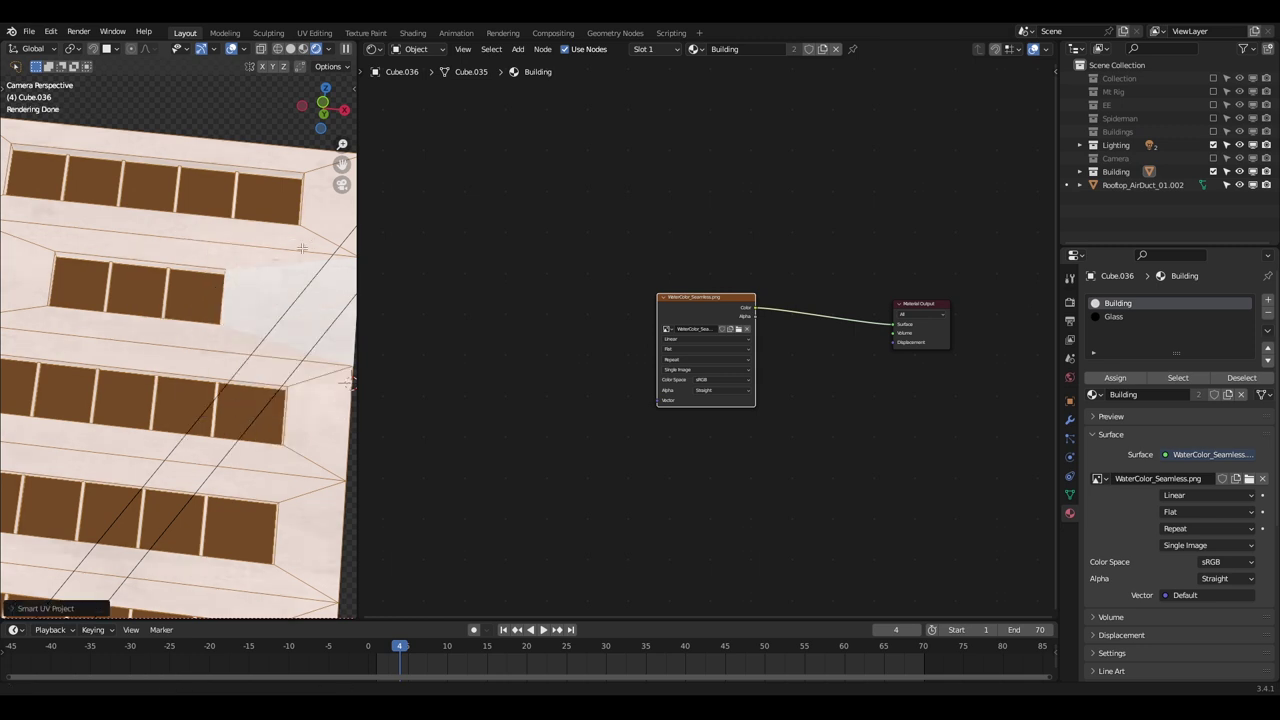
- Return the building to Object Mode and apply its scale
{"action": "key", "text": "Tab"}
{"action": "scroll", "coordinate": [196, 325], "scroll_direction": "down", "scroll_amount": 3}
{"action": "key", "text": "ctrl+a"}
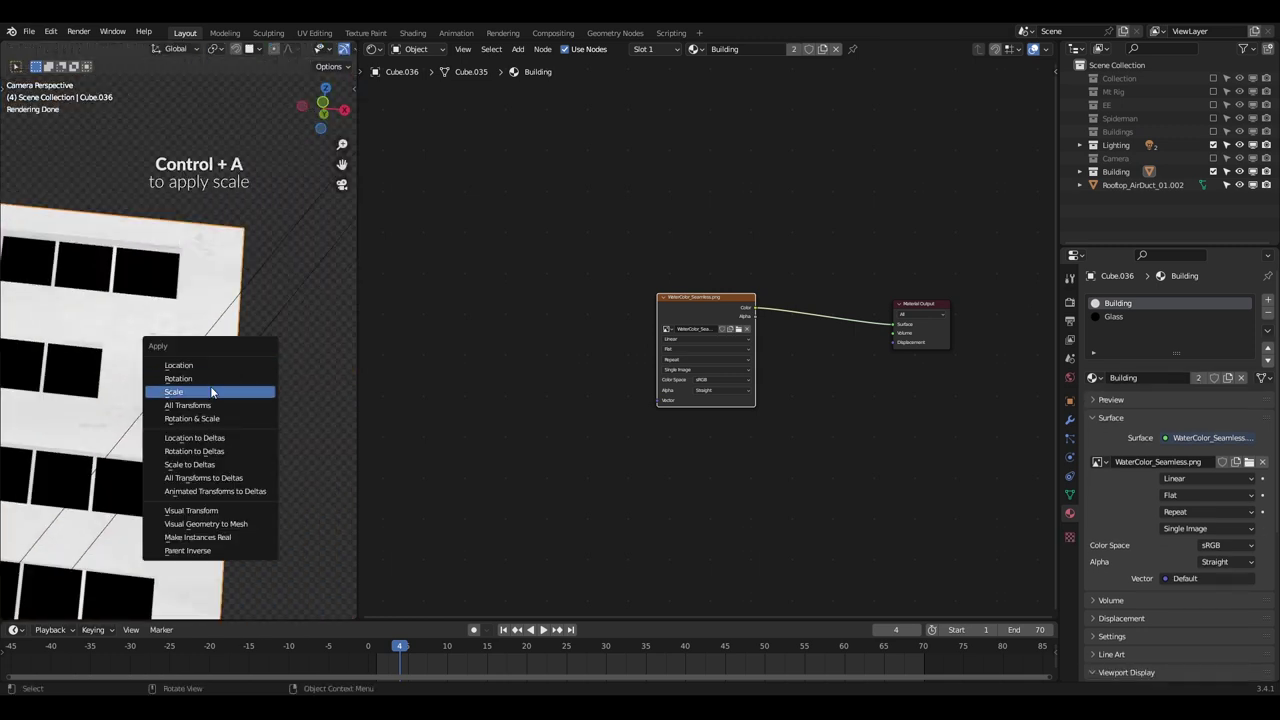
{"action": "left_click", "coordinate": [211, 392]}
{"action": "scroll", "coordinate": [258, 285], "scroll_direction": "up", "scroll_amount": 5}
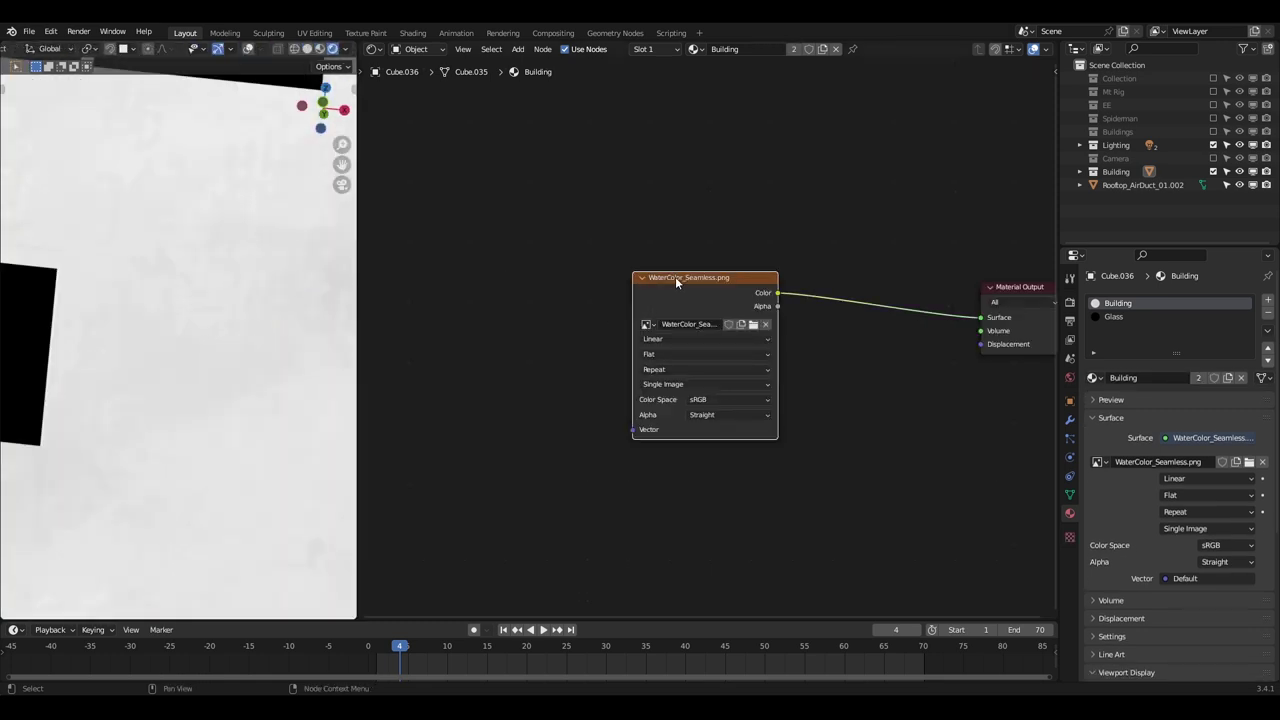
- Add a Mapping node and connect its output to the watercolor texture's Vector input
{"action": "scroll", "coordinate": [675, 278], "scroll_direction": "down", "scroll_amount": 3}
{"action": "middle_click_drag", "start_coordinate": [430, 340], "coordinate": [484, 334]}
{"action": "key", "text": "shift+a"}
{"action": "left_click", "coordinate": [513, 314]}
{"action": "type", "text": "mapp"}
{"action": "key", "text": "Return"}
{"action": "left_click", "coordinate": [518, 327]}
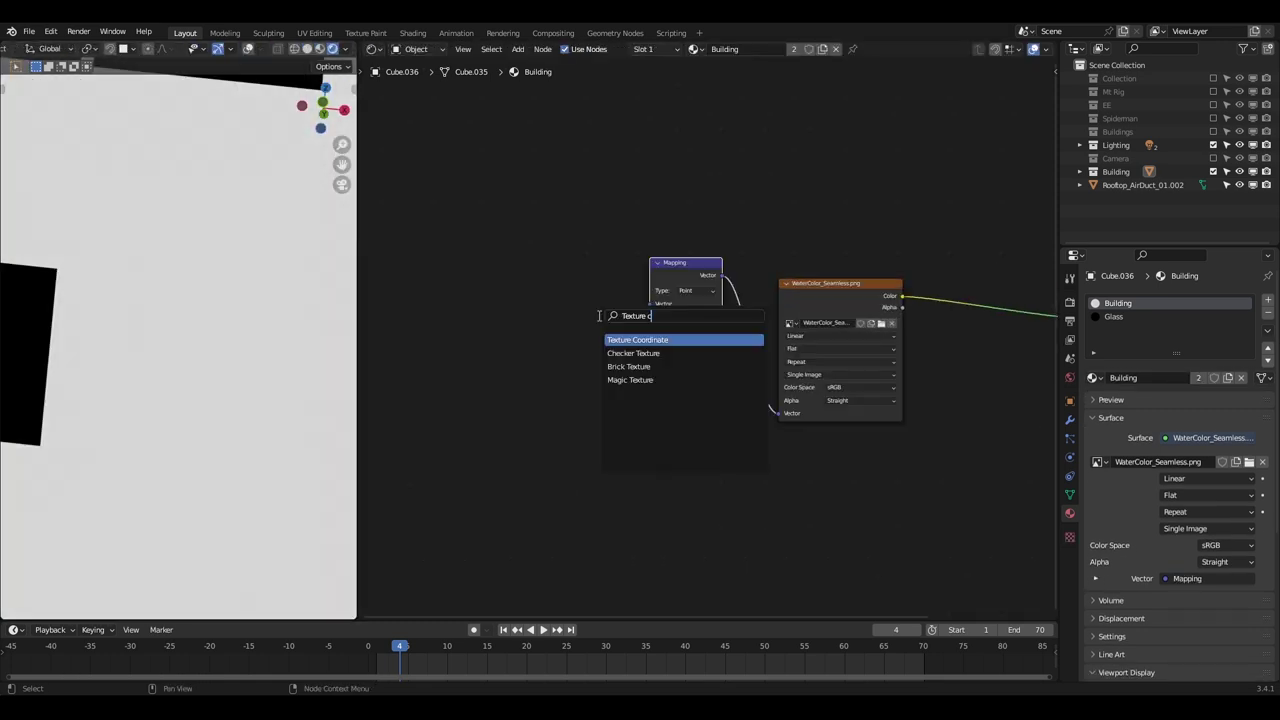
- Add a Texture Coordinate node and connect its UV output to the Mapping node's Vector input
{"action": "left_click", "coordinate": [620, 337]}
{"action": "left_click", "coordinate": [466, 309]}
{"action": "scroll", "coordinate": [574, 324], "scroll_direction": "up", "scroll_amount": 3}
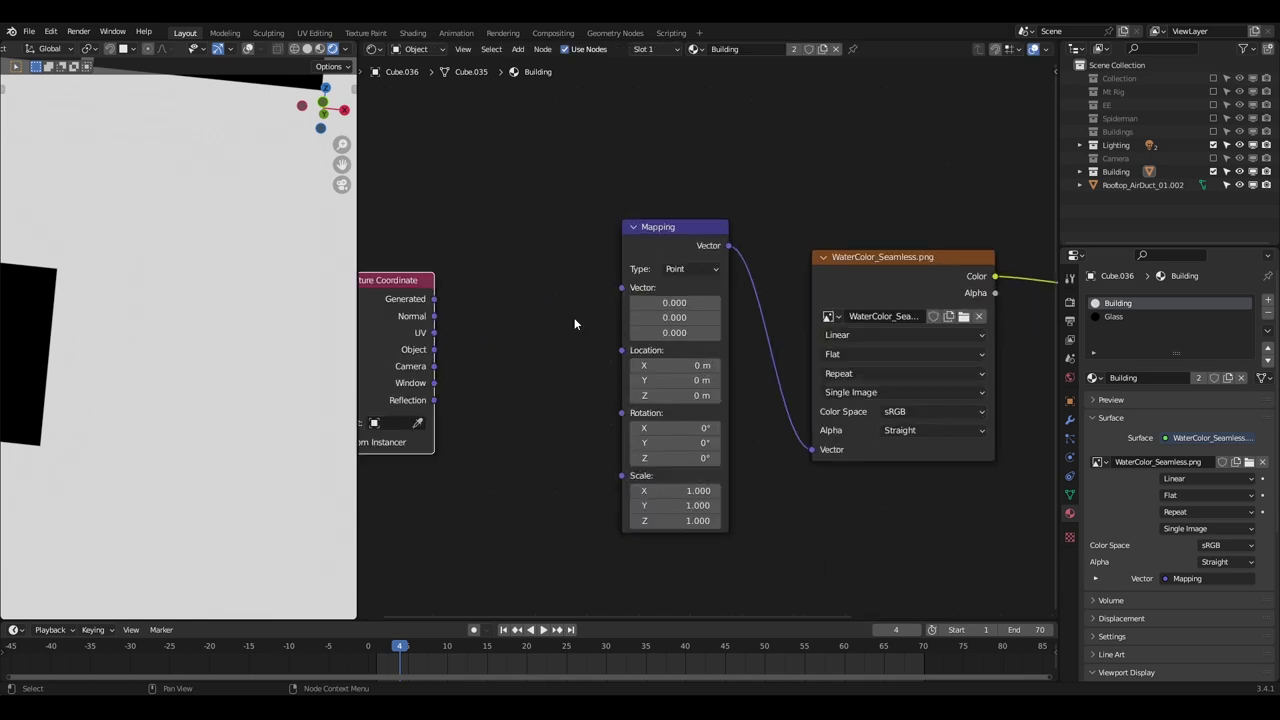
{"action": "left_click_drag", "start_coordinate": [625, 290], "coordinate": [625, 290]}
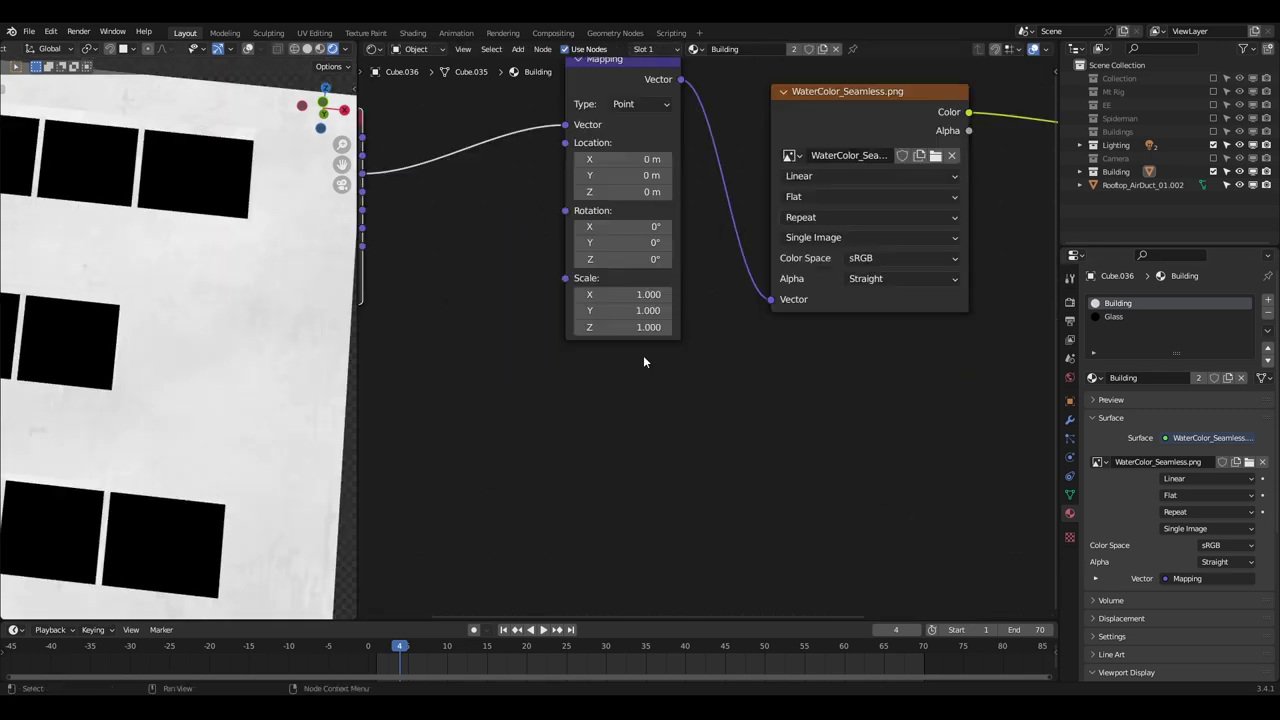
- Set the Mapping node's scale to 5 on X, Y and Z
{"action": "double_click", "coordinate": [622, 295]}
{"action": "type", "text": "5"}
{"action": "key", "text": "Tab"}
{"action": "type", "text": "5"}
{"action": "key", "text": "Tab"}
{"action": "type", "text": "5"}
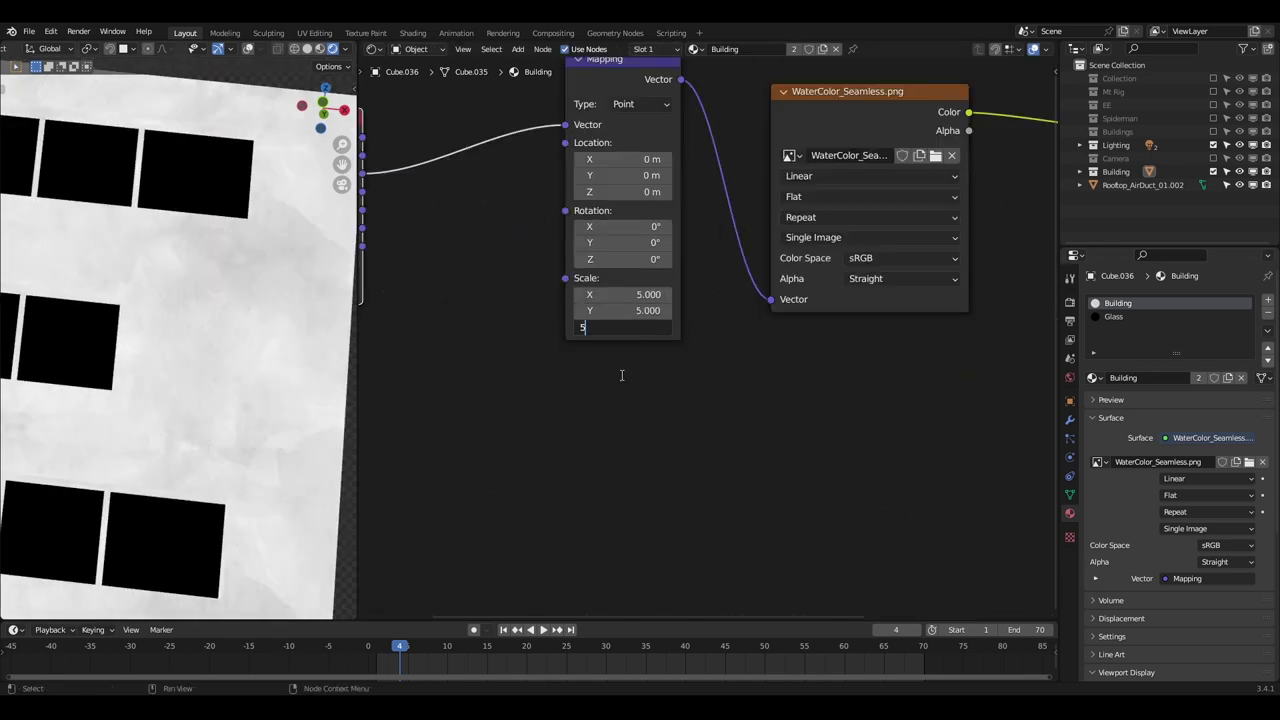
- Move the Texture Coordinate node closer to the Mapping node in the Building material
{"action": "scroll", "coordinate": [791, 310], "scroll_direction": "down", "scroll_amount": 4}
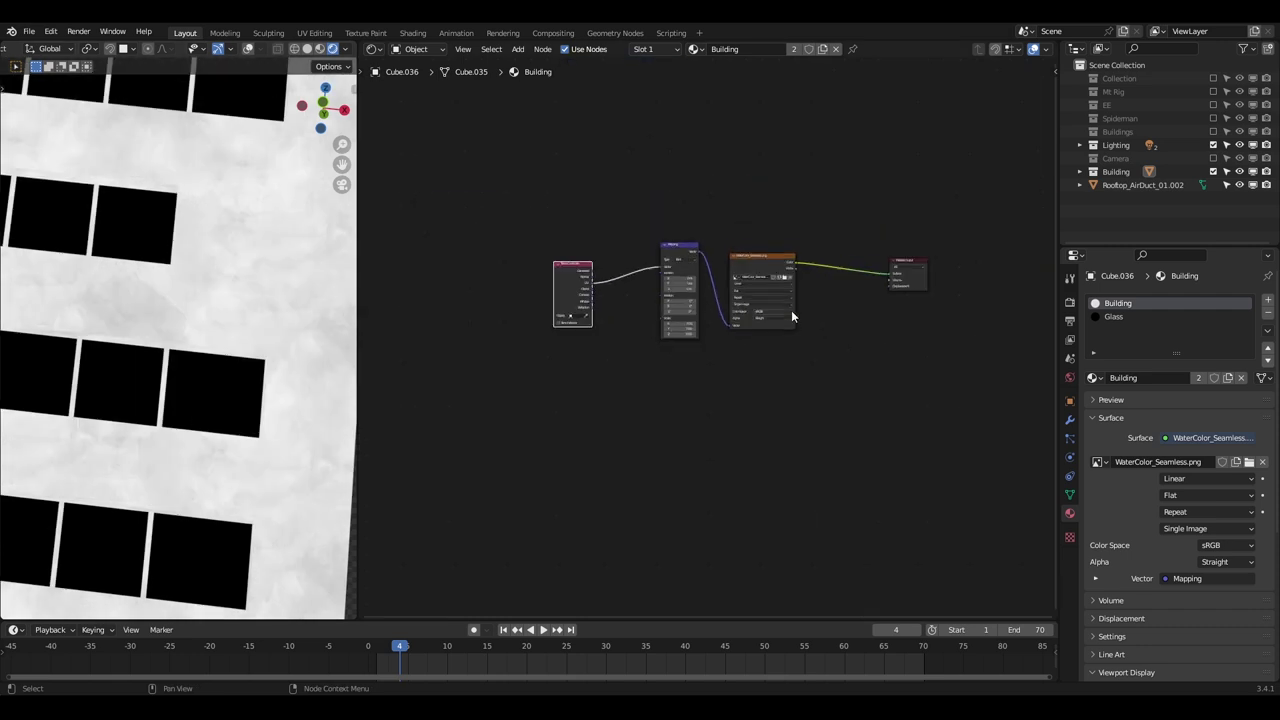
{"action": "middle_click_drag", "start_coordinate": [791, 310], "coordinate": [782, 362]}
{"action": "scroll", "coordinate": [782, 362], "scroll_direction": "up", "scroll_amount": 1}
{"action": "left_click_drag", "start_coordinate": [452, 266], "coordinate": [520, 413]}
{"action": "key", "text": "g"}
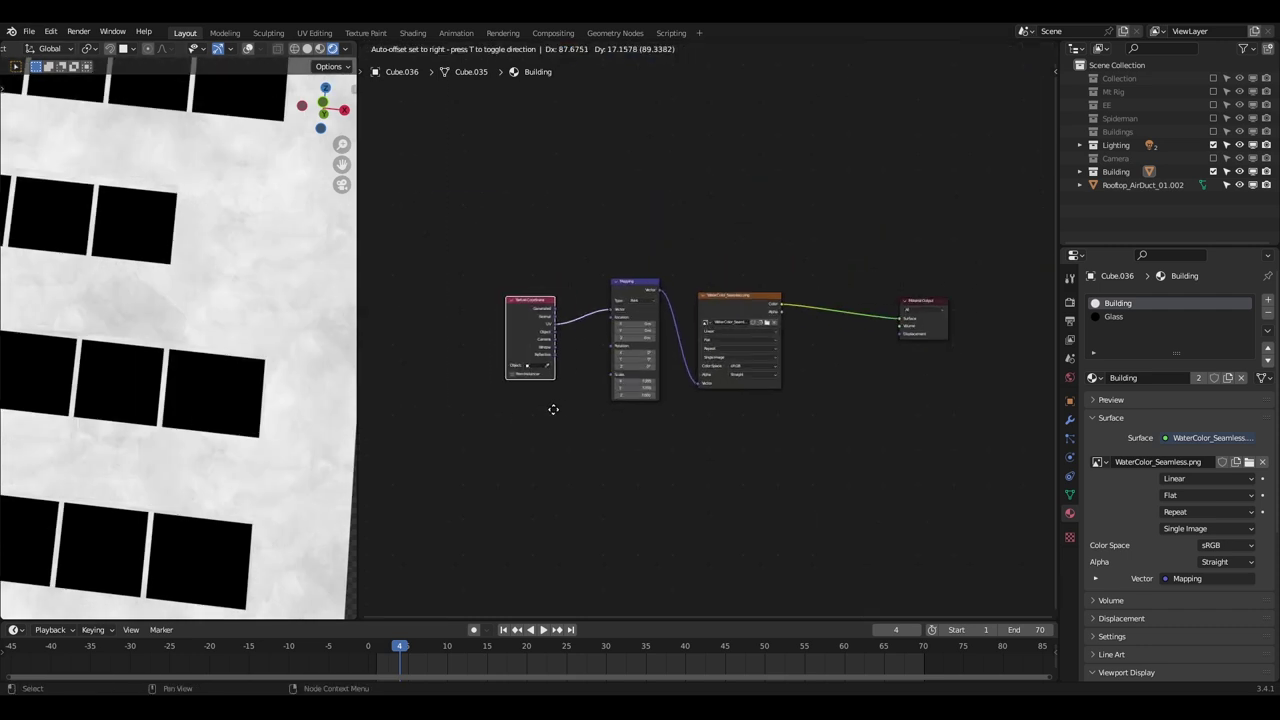
{"action": "left_click", "coordinate": [575, 405]}
{"action": "left_click", "coordinate": [577, 405]}
- Insert a Mix node set to Color between the watercolor texture and the Material Output
{"action": "middle_click_drag", "start_coordinate": [789, 318], "coordinate": [670, 324]}
{"action": "scroll", "coordinate": [670, 324], "scroll_direction": "up", "scroll_amount": 5}
{"action": "key", "text": "shift+a"}
{"action": "key", "text": "s"}
{"action": "key", "text": "Return"}
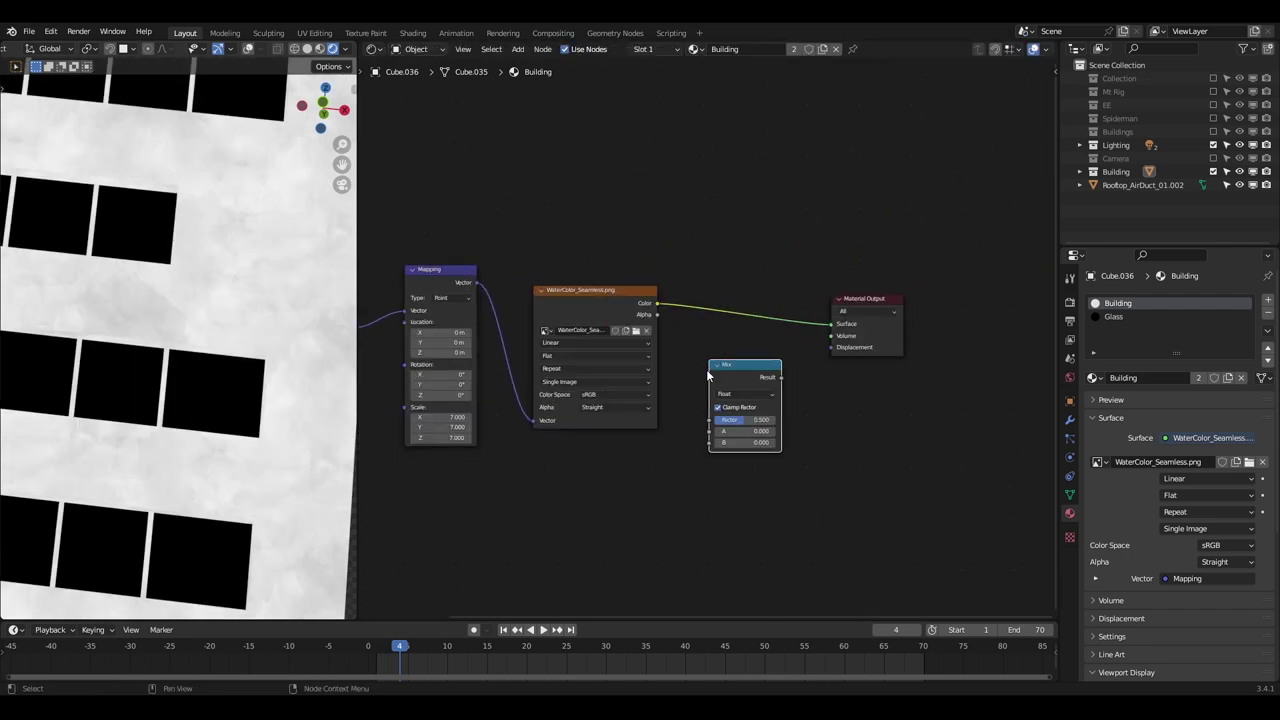
{"action": "left_click", "coordinate": [705, 290]}
{"action": "scroll", "coordinate": [700, 360], "scroll_direction": "up", "scroll_amount": 4}
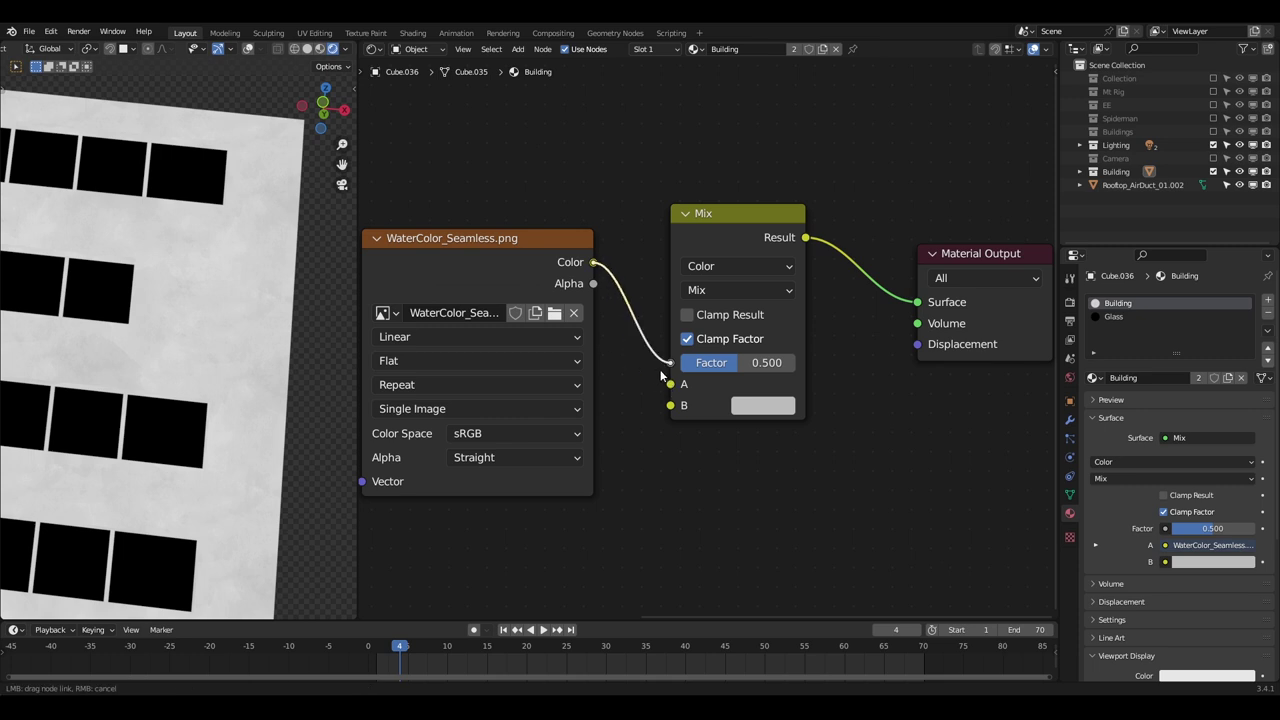
- Connect the watercolor texture's Color to the Mix node's B input and set colour A to a greyish blue
{"action": "left_click_drag", "start_coordinate": [671, 406], "coordinate": [670, 405]}
{"action": "scroll", "coordinate": [911, 421], "scroll_direction": "up", "scroll_amount": 4}
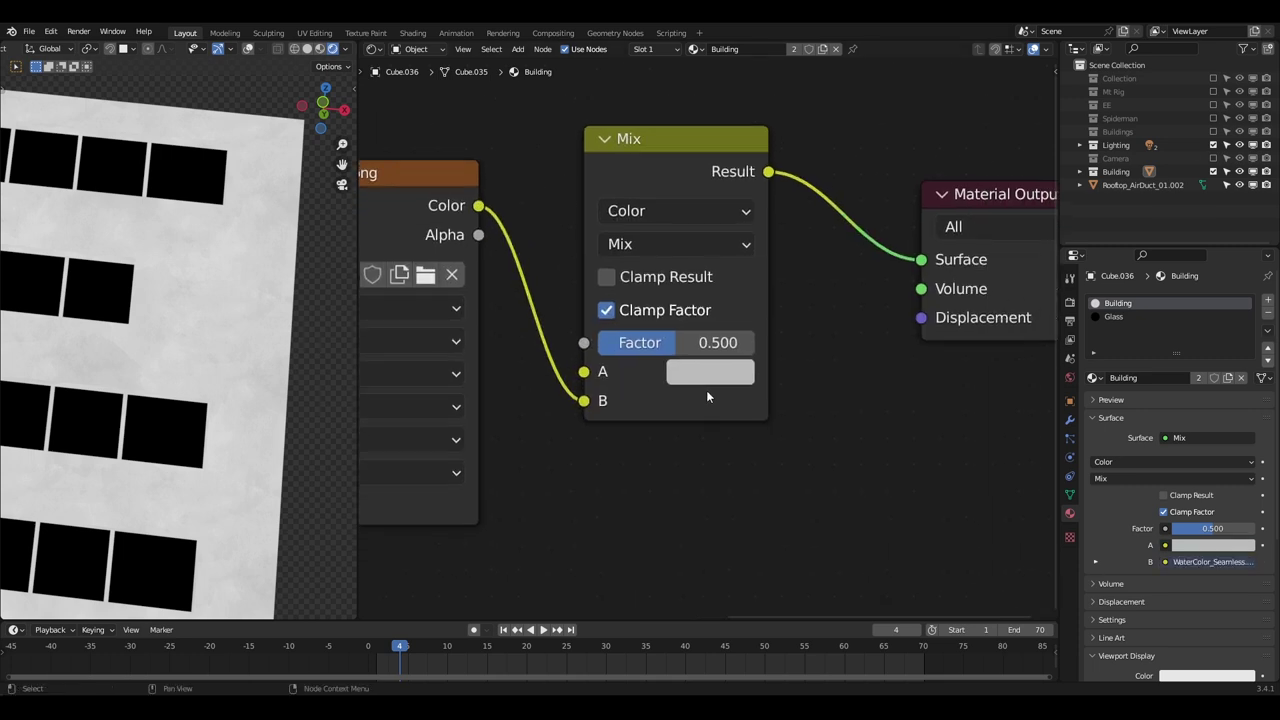
{"action": "scroll", "coordinate": [709, 394], "scroll_direction": "down", "scroll_amount": 6}
{"action": "left_click", "coordinate": [711, 360]}
{"action": "left_click_drag", "start_coordinate": [757, 205], "coordinate": [762, 157]}
{"action": "scroll", "coordinate": [718, 360], "scroll_direction": "up", "scroll_amount": 1}
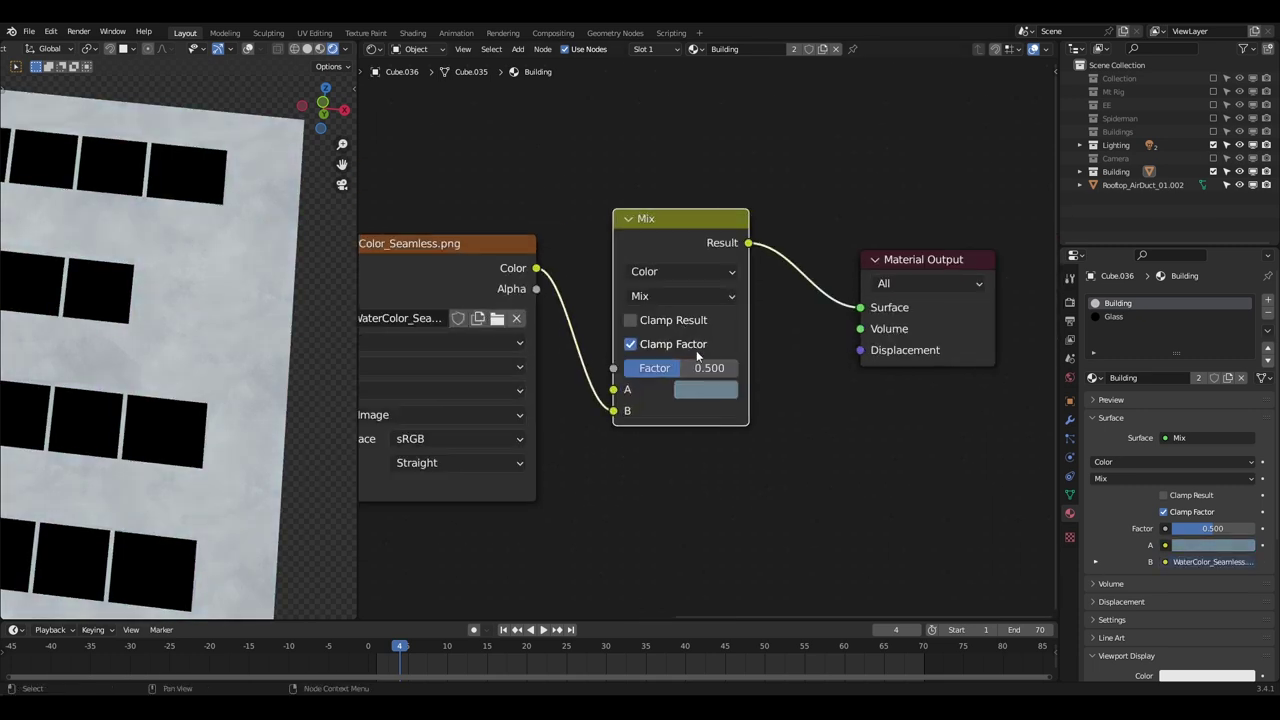
- Change the Mix node's blend mode to Overlay and set its factor to 1
{"action": "left_click", "coordinate": [683, 296]}
{"action": "left_click", "coordinate": [686, 520]}
{"action": "scroll", "coordinate": [190, 385], "scroll_direction": "up", "scroll_amount": 3}
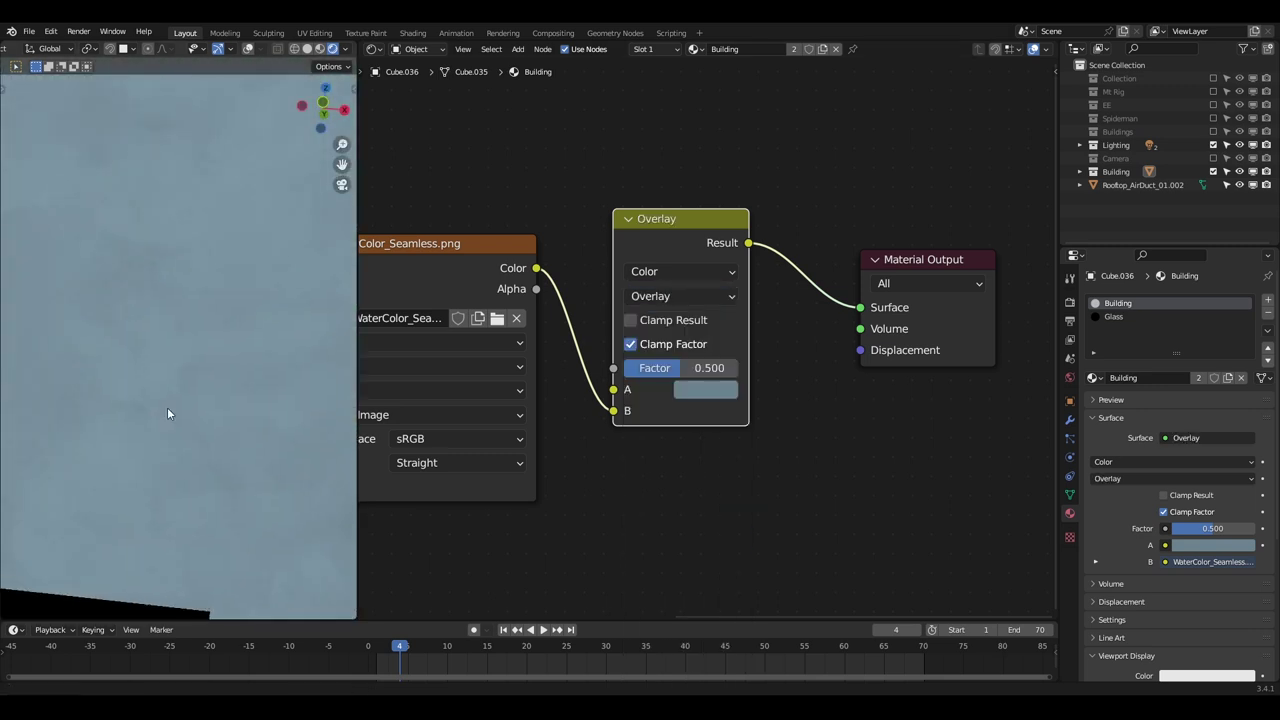
{"action": "left_click_drag", "start_coordinate": [720, 368], "coordinate": [780, 368]}
{"action": "middle_click_drag", "start_coordinate": [249, 341], "coordinate": [192, 468], "text": "shift"}
{"action": "scroll", "coordinate": [192, 468], "scroll_direction": "up", "scroll_amount": 3}
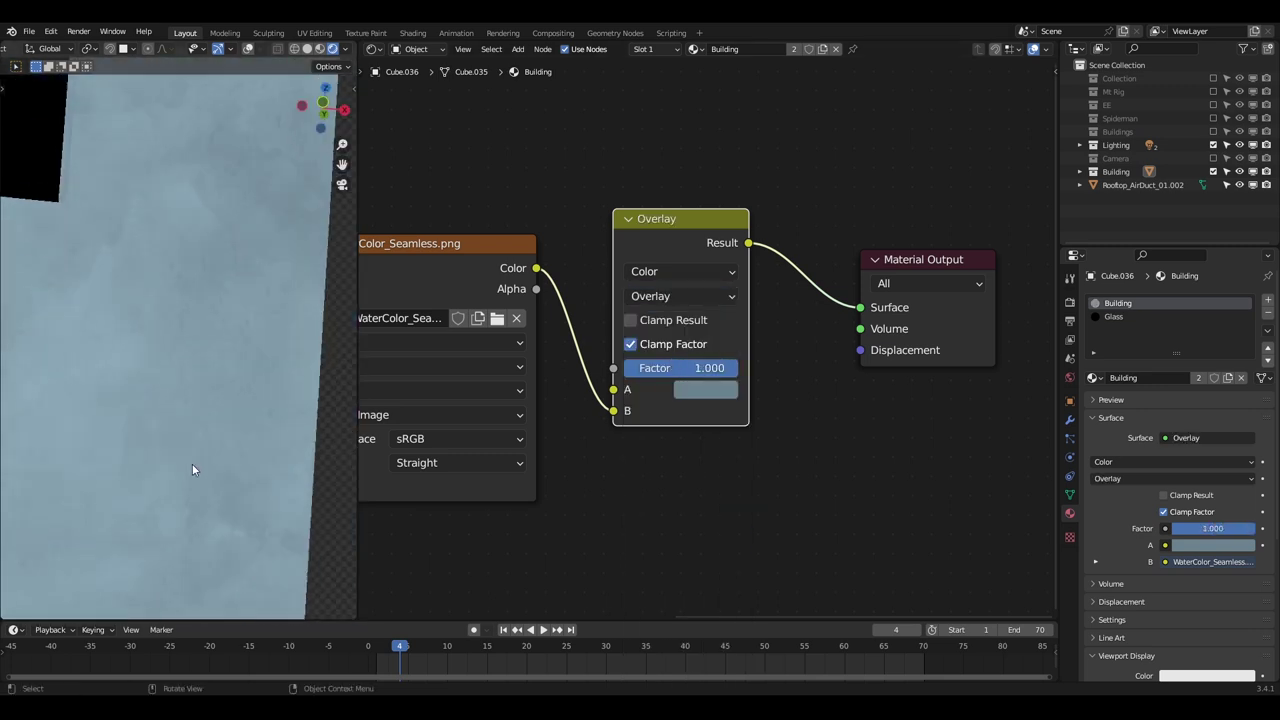
{"action": "middle_click_drag", "start_coordinate": [225, 250], "coordinate": [237, 341], "text": "shift"}
{"action": "scroll", "coordinate": [260, 390], "scroll_direction": "down", "scroll_amount": 6}
{"action": "scroll", "coordinate": [155, 398], "scroll_direction": "up", "scroll_amount": 5}
{"action": "scroll", "coordinate": [641, 406], "scroll_direction": "down", "scroll_amount": 5}
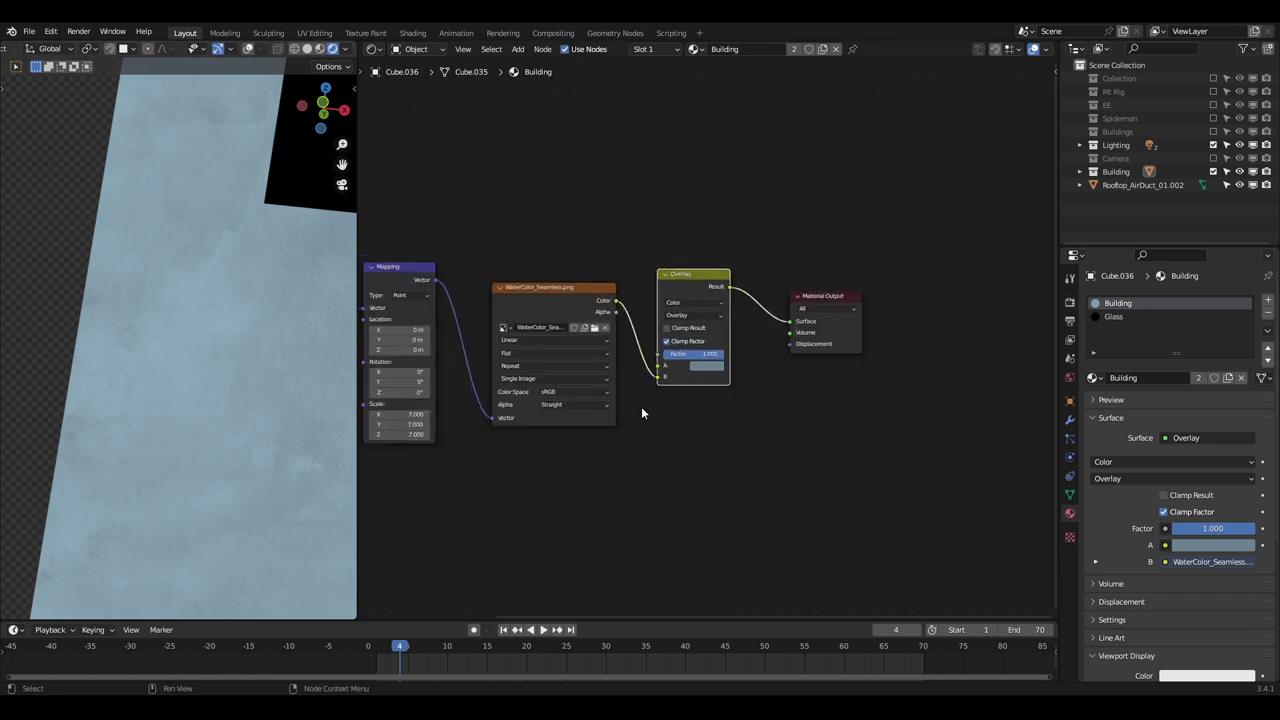
{"action": "scroll", "coordinate": [722, 393], "scroll_direction": "down", "scroll_amount": 2}
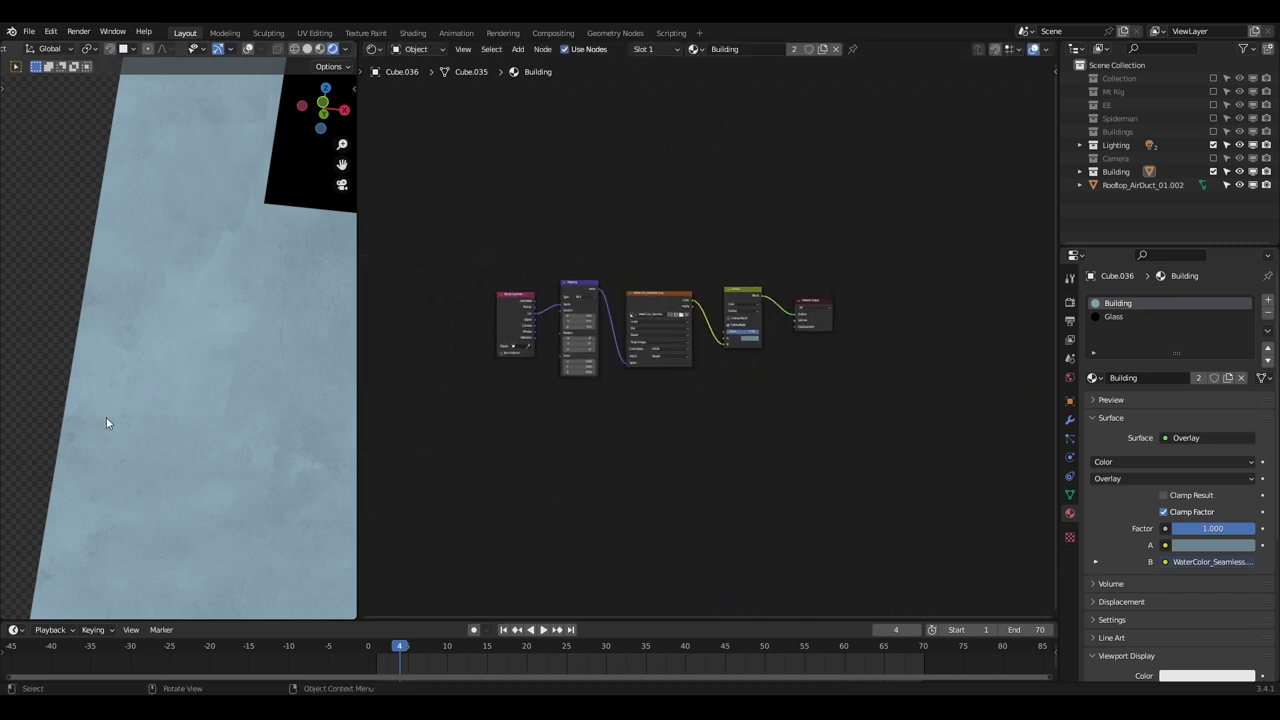
- Move the Texture Coordinate, Mapping, watercolor and Overlay nodes away from the Material Output and align them in a row
{"action": "scroll", "coordinate": [106, 423], "scroll_direction": "down", "scroll_amount": 4}
{"action": "left_click", "coordinate": [746, 290], "text": "shift"}
{"action": "middle_click_drag", "start_coordinate": [746, 345], "coordinate": [823, 350]}
{"action": "key", "text": "g"}
{"action": "left_click", "coordinate": [633, 360]}
{"action": "middle_click_drag", "start_coordinate": [633, 360], "coordinate": [695, 366]}
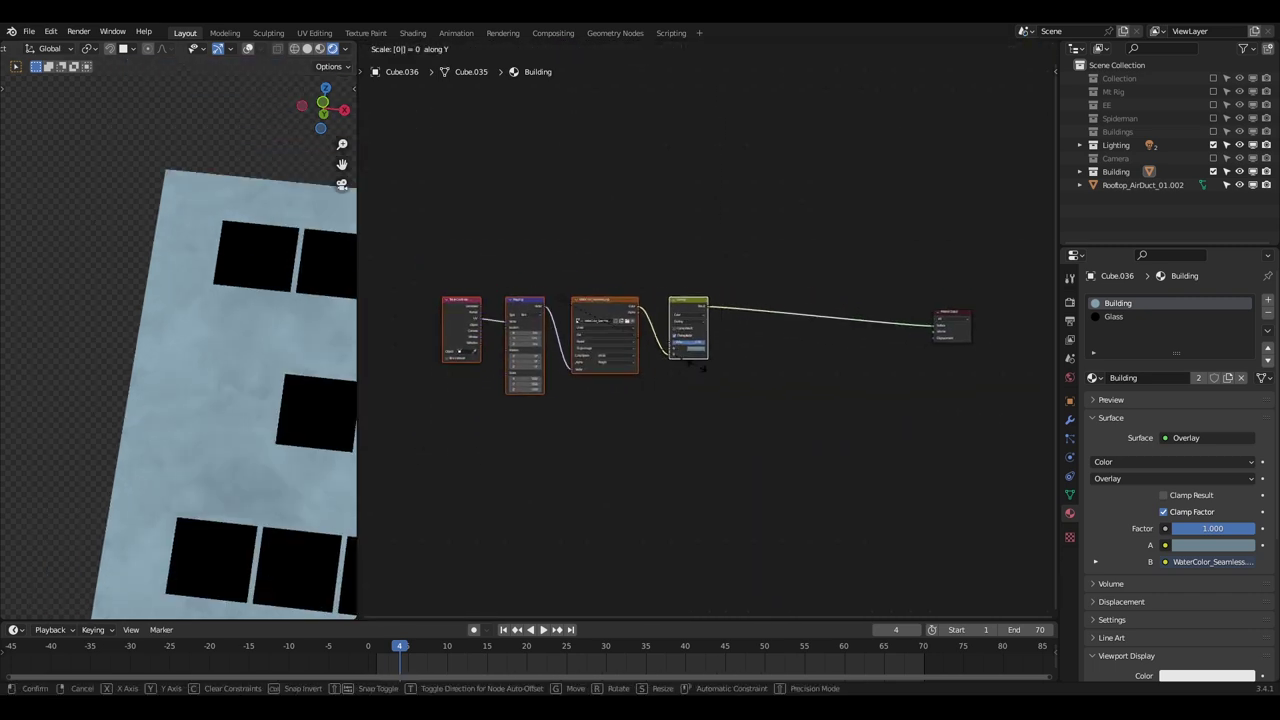
- Join the watercolor colour nodes into a frame and label it Color
{"action": "key", "text": "ctrl+j"}
{"action": "key", "text": "F2"}
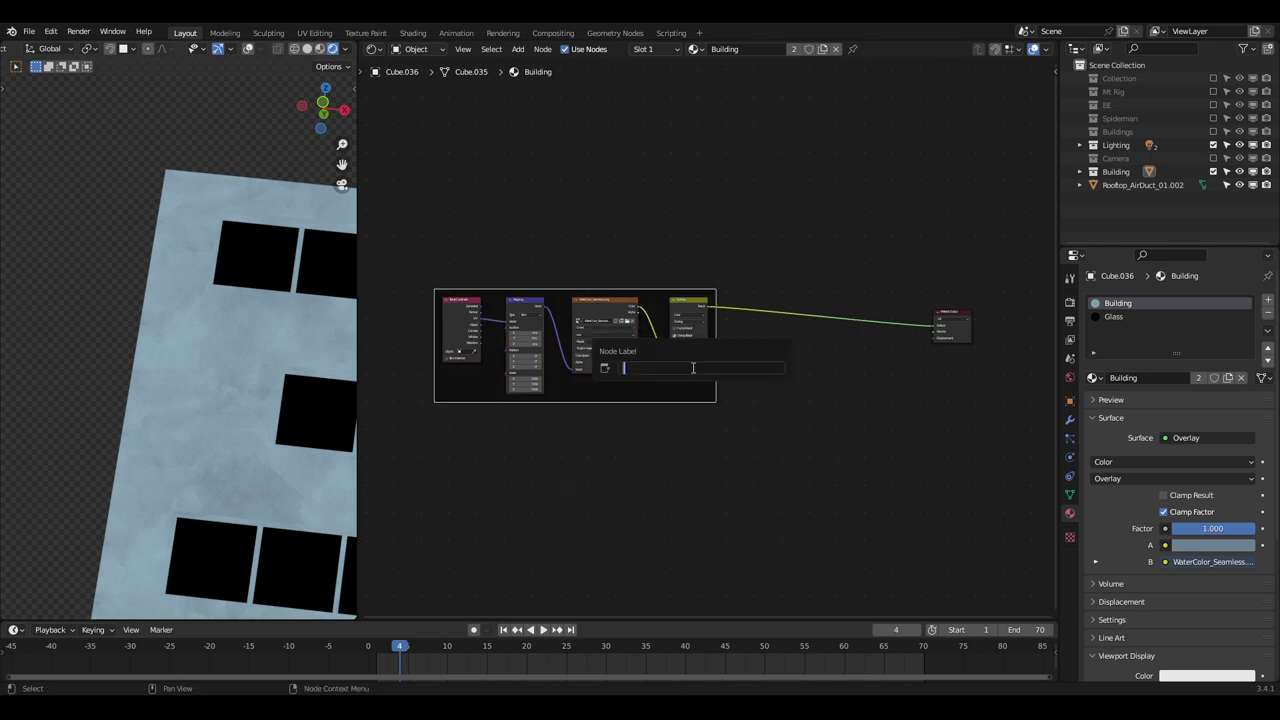
{"action": "left_click", "coordinate": [692, 368]}
{"action": "scroll", "coordinate": [680, 365], "scroll_direction": "up", "scroll_amount": 5}
{"action": "scroll", "coordinate": [654, 360], "scroll_direction": "down", "scroll_amount": 7}
{"action": "scroll", "coordinate": [276, 338], "scroll_direction": "down", "scroll_amount": 7}
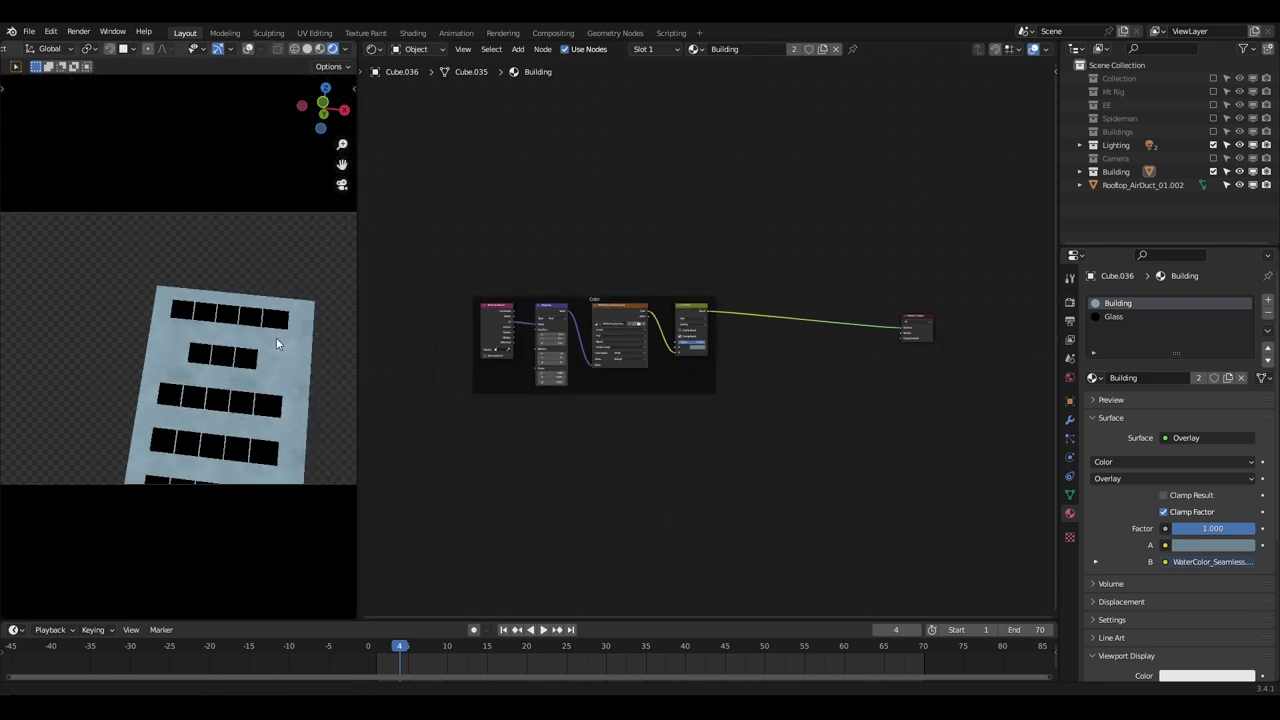
- Add an Image Texture node below the Color frame and load Dot Pattern_00.png into it
{"action": "scroll", "coordinate": [276, 338], "scroll_direction": "up", "scroll_amount": 3}
{"action": "scroll", "coordinate": [698, 445], "scroll_direction": "down", "scroll_amount": 4}
{"action": "scroll", "coordinate": [697, 442], "scroll_direction": "up", "scroll_amount": 8}
{"action": "middle_click_drag", "start_coordinate": [697, 442], "coordinate": [699, 361]}
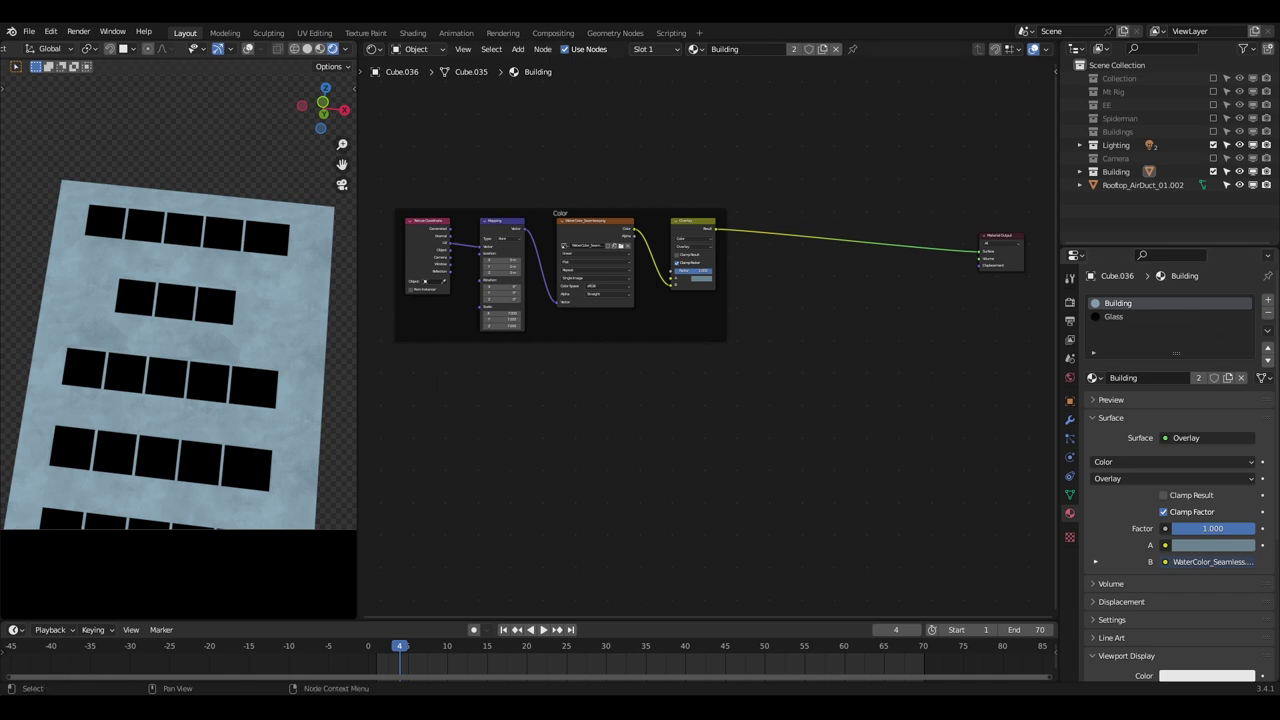
{"action": "scroll", "coordinate": [594, 440], "scroll_direction": "up", "scroll_amount": 1}
{"action": "key", "text": "shift+a"}
{"action": "mouse_move", "coordinate": [595, 444]}
{"action": "left_click", "coordinate": [689, 543]}
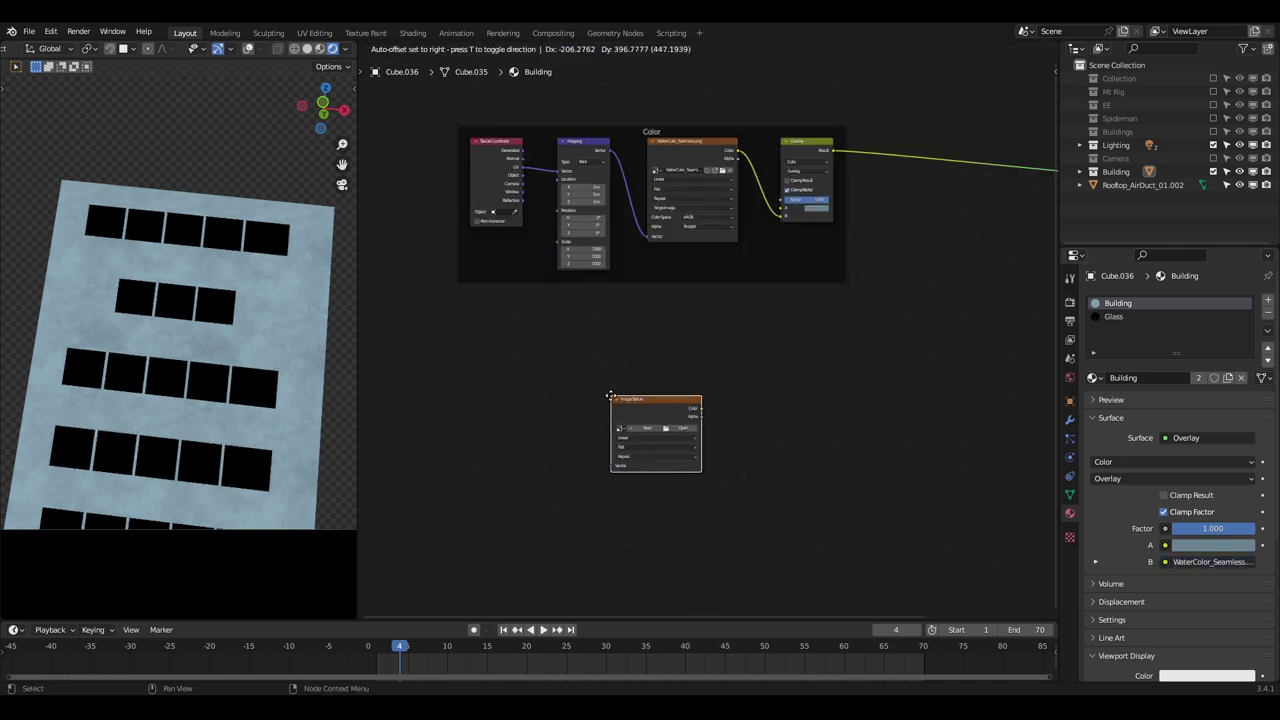
{"action": "scroll", "coordinate": [703, 337], "scroll_direction": "up", "scroll_amount": 3}
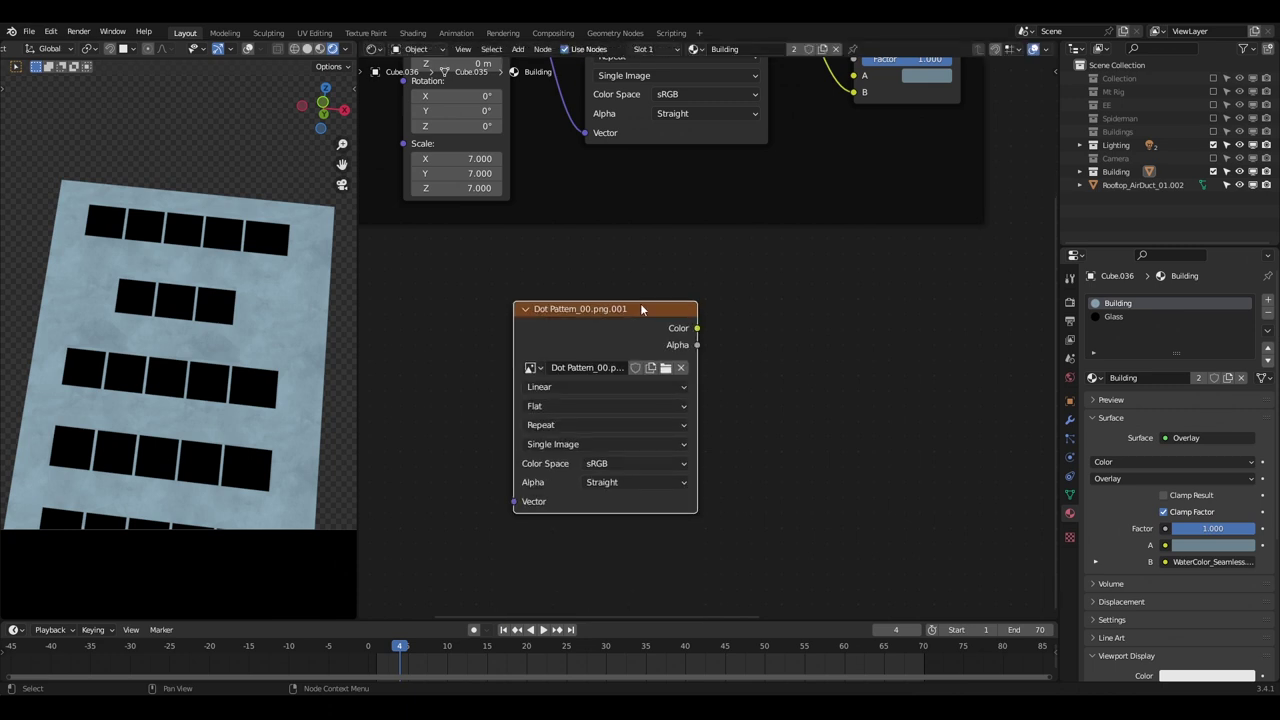
{"action": "scroll", "coordinate": [640, 303], "scroll_direction": "down", "scroll_amount": 2}
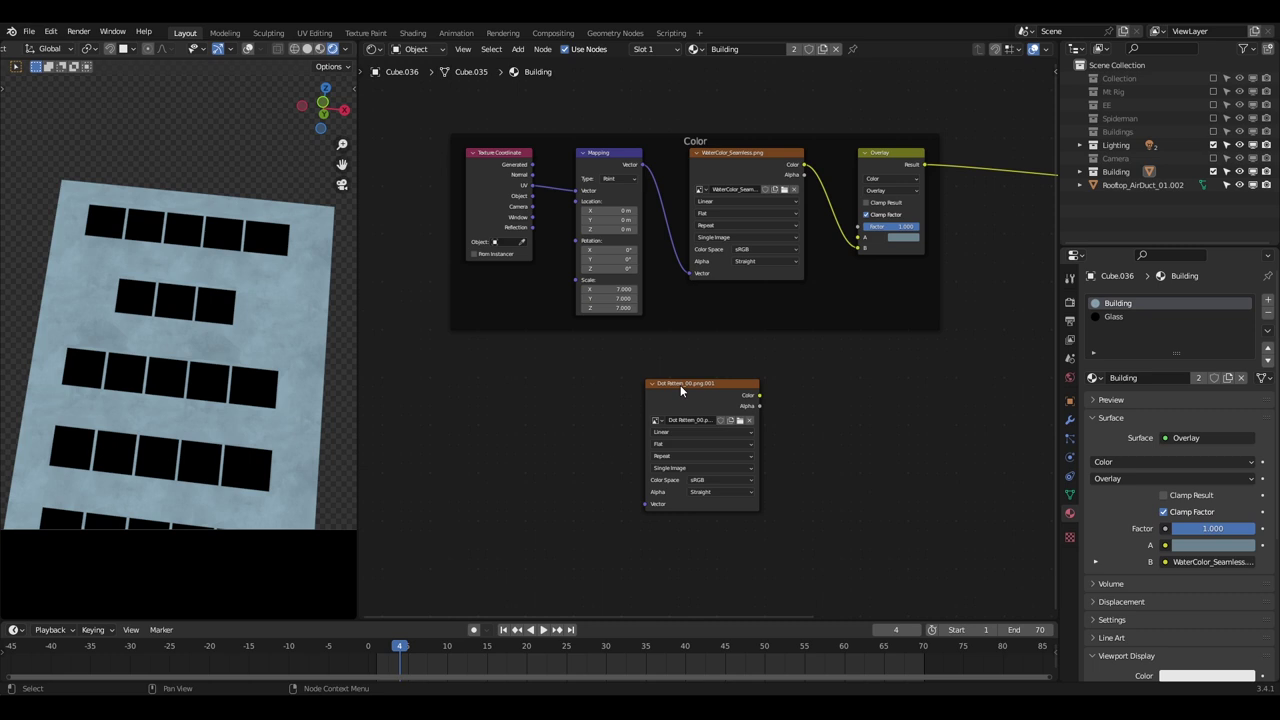
- Add connected Mapping and Texture Coordinate nodes to the dot pattern texture
{"action": "left_click", "coordinate": [680, 386]}
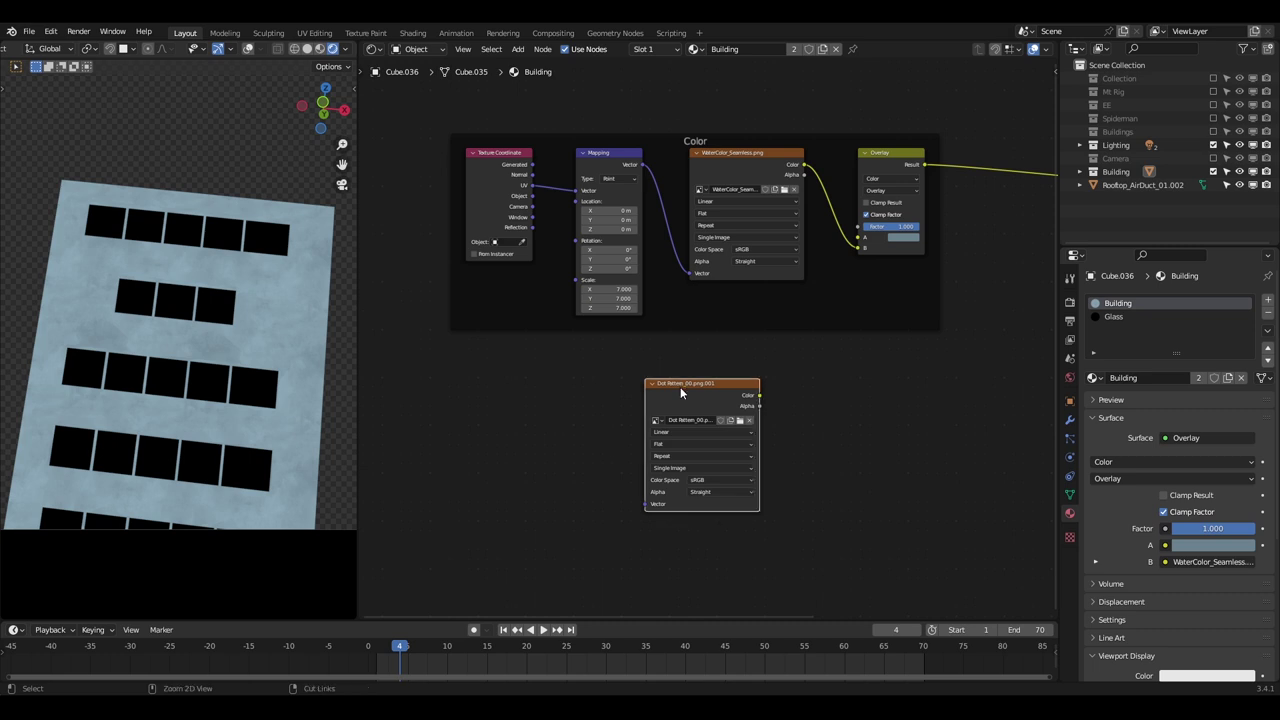
{"action": "key", "text": "ctrl+t"}
{"action": "middle_click_drag", "start_coordinate": [680, 387], "coordinate": [707, 308]}
- Reposition the new Mapping and Texture Coordinate nodes and send the dot pattern's Color to the Material Output
{"action": "left_click", "coordinate": [508, 294]}
{"action": "key", "text": "b"}
{"action": "left_click_drag", "start_coordinate": [504, 296], "coordinate": [606, 368]}
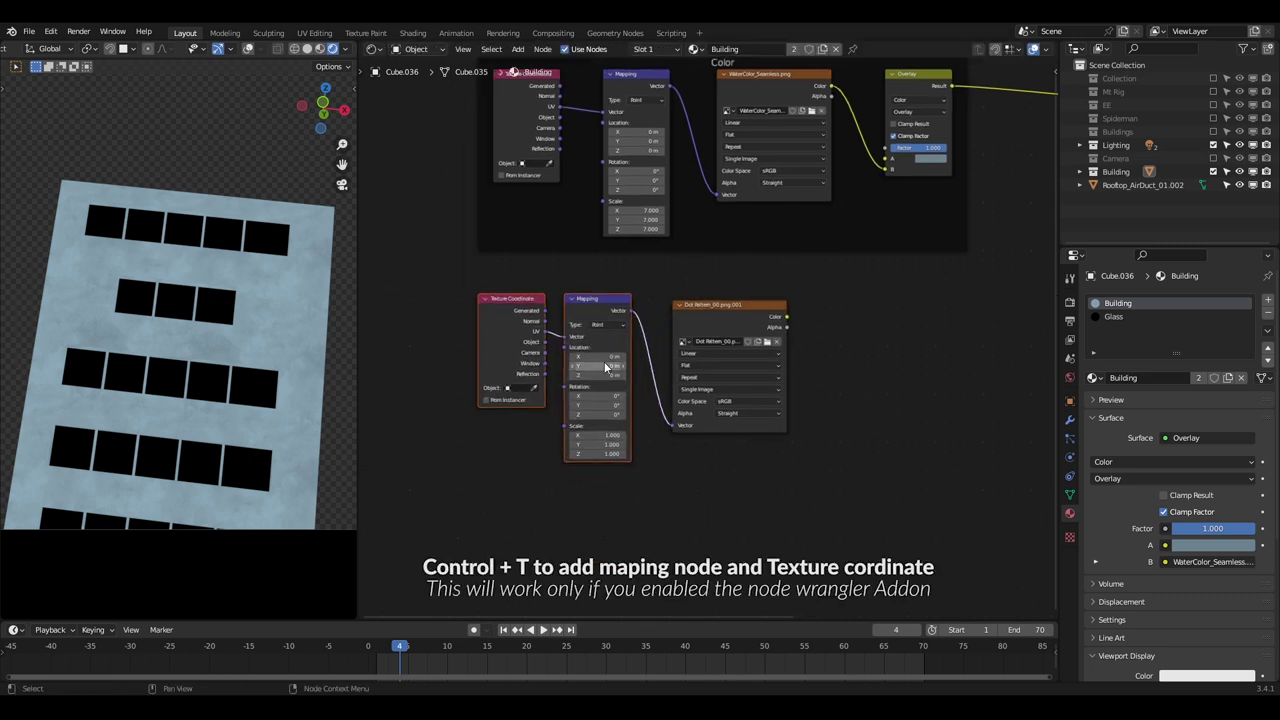
{"action": "key", "text": "b"}
{"action": "left_click_drag", "start_coordinate": [538, 336], "coordinate": [604, 366]}
{"action": "key", "text": "g"}
{"action": "left_click", "coordinate": [610, 371]}
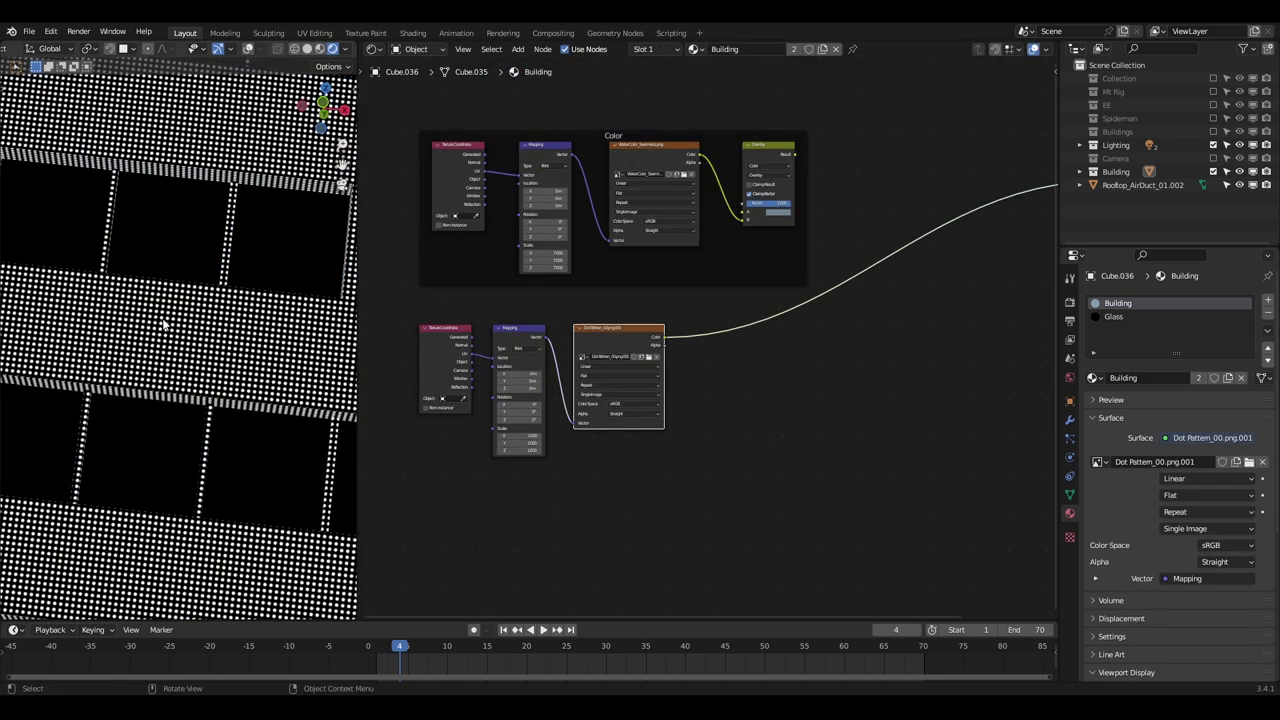
- Set the dot pattern Mapping node's X and Y scale to 0.5
{"action": "middle_click_drag", "start_coordinate": [166, 320], "coordinate": [0, 393], "text": "shift"}
{"action": "scroll", "coordinate": [228, 392], "scroll_direction": "up", "scroll_amount": 3}
{"action": "scroll", "coordinate": [581, 404], "scroll_direction": "up", "scroll_amount": 10}
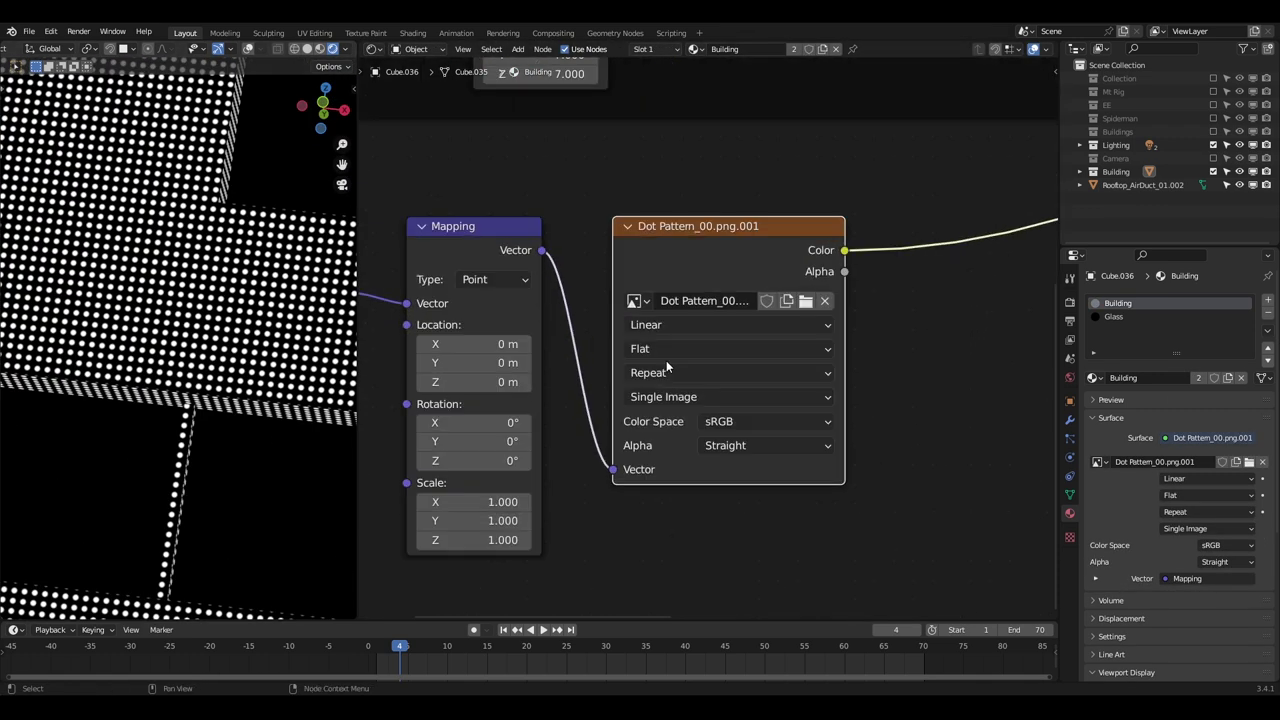
{"action": "middle_click_drag", "start_coordinate": [500, 343], "coordinate": [666, 340]}
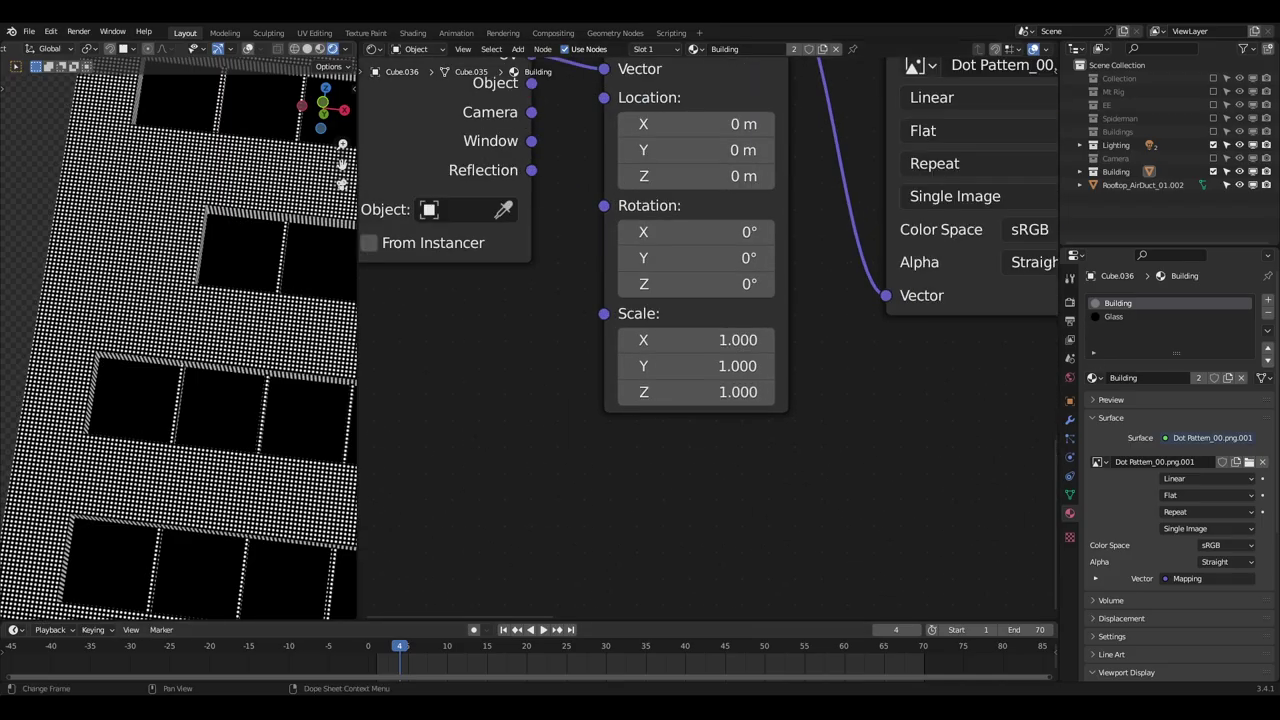
{"action": "left_click_drag", "start_coordinate": [690, 340], "coordinate": [690, 366]}
{"action": "type", "text": "0.5"}
{"action": "key", "text": "Return"}
- Set the dot pattern Mapping node's scale to 0.3 on X and Y and 0 on Z
{"action": "double_click", "coordinate": [730, 340]}
{"action": "type", "text": ".3"}
{"action": "key", "text": "Return"}
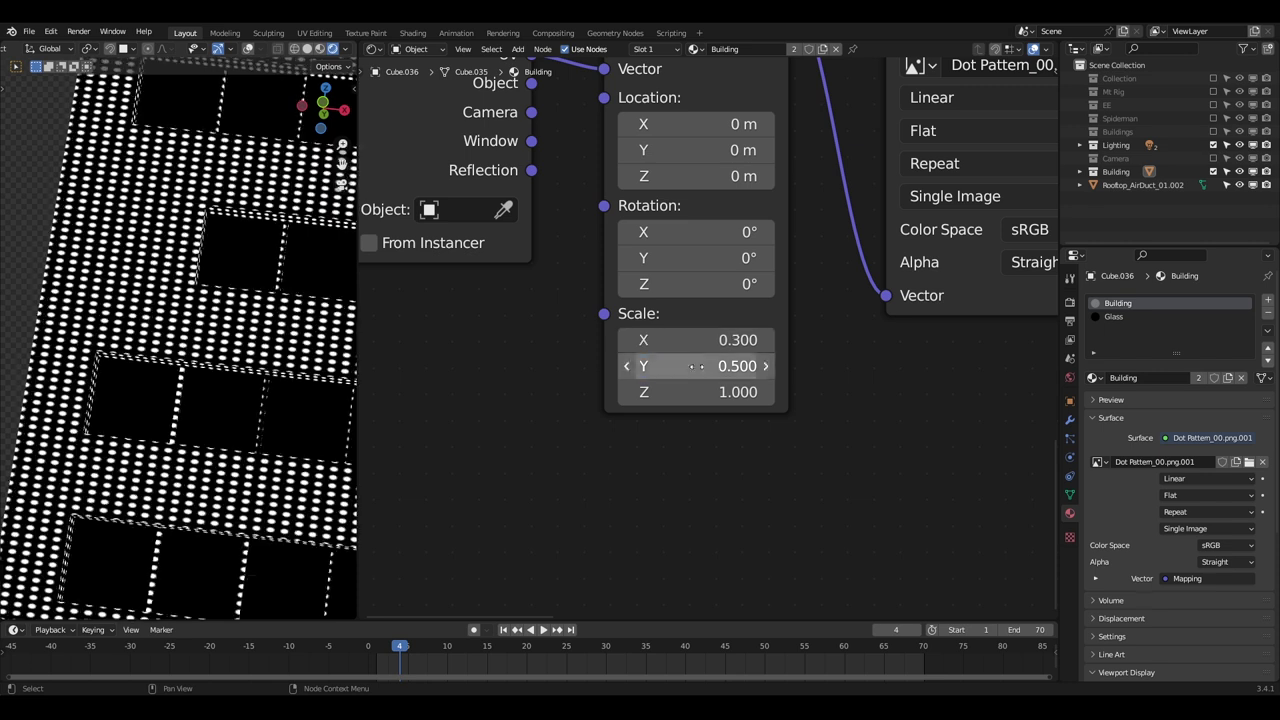
{"action": "double_click", "coordinate": [694, 366]}
{"action": "type", "text": ".3"}
{"action": "key", "text": "Return"}
{"action": "double_click", "coordinate": [684, 394]}
{"action": "type", "text": "0"}
{"action": "key", "text": "Home"}
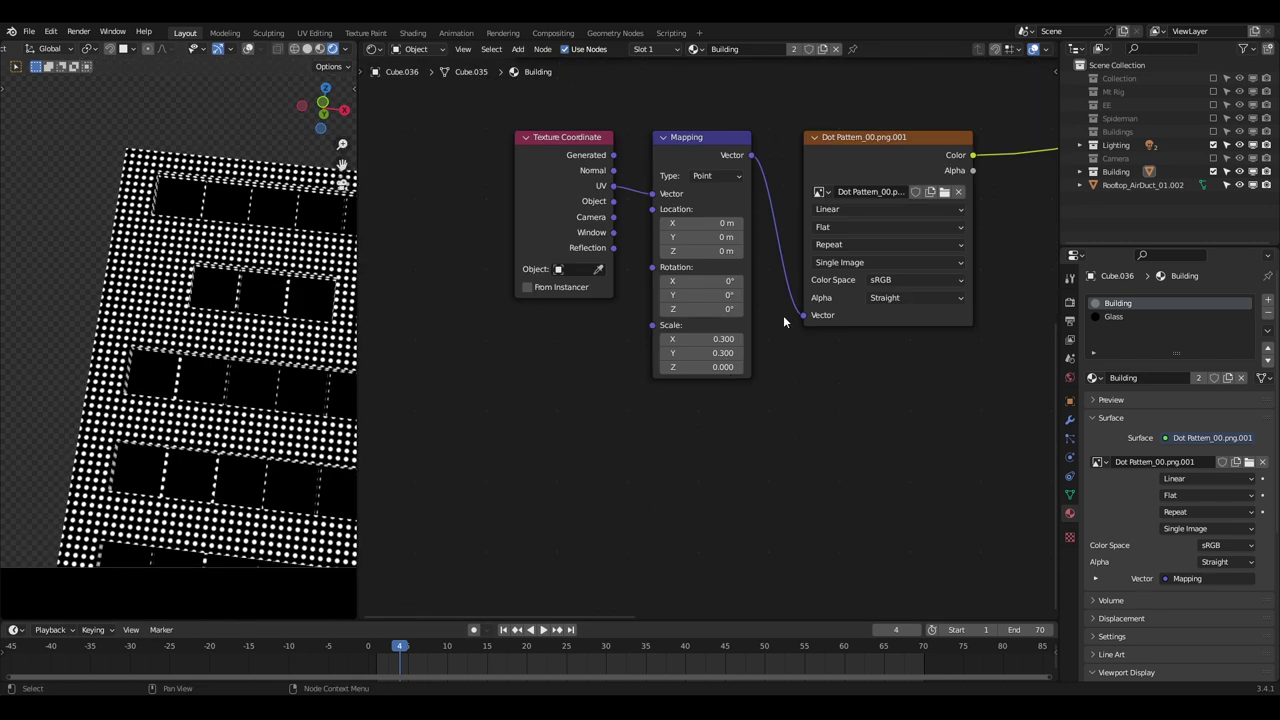
{"action": "scroll", "coordinate": [700, 285], "scroll_direction": "up", "scroll_amount": 2}
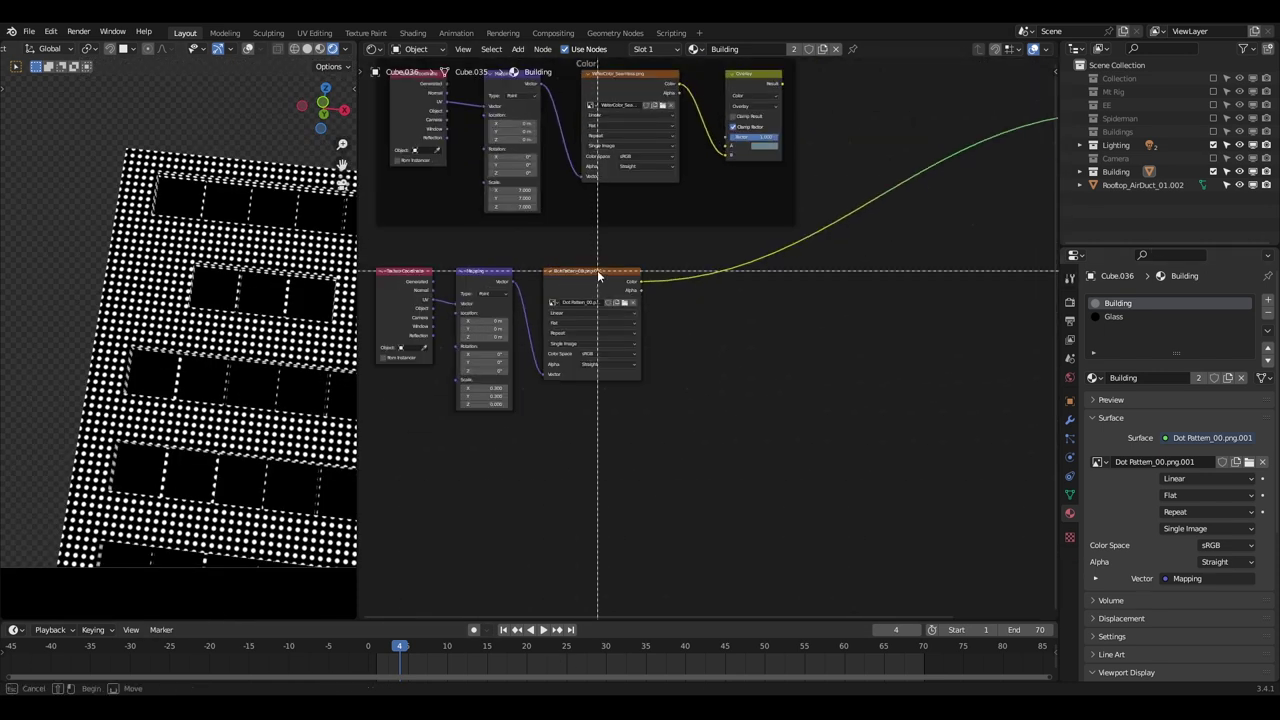
- Duplicate the dot pattern texture with its Mapping and Texture Coordinate nodes below, and load circles_00.png in the copy
{"action": "left_click_drag", "start_coordinate": [370, 260], "coordinate": [620, 368]}
{"action": "key", "text": "shift+d"}
{"action": "left_click", "coordinate": [622, 537]}
{"action": "left_click", "coordinate": [662, 482]}
{"action": "middle_click_drag", "start_coordinate": [652, 463], "coordinate": [674, 415]}
{"action": "scroll", "coordinate": [672, 413], "scroll_direction": "up", "scroll_amount": 5}
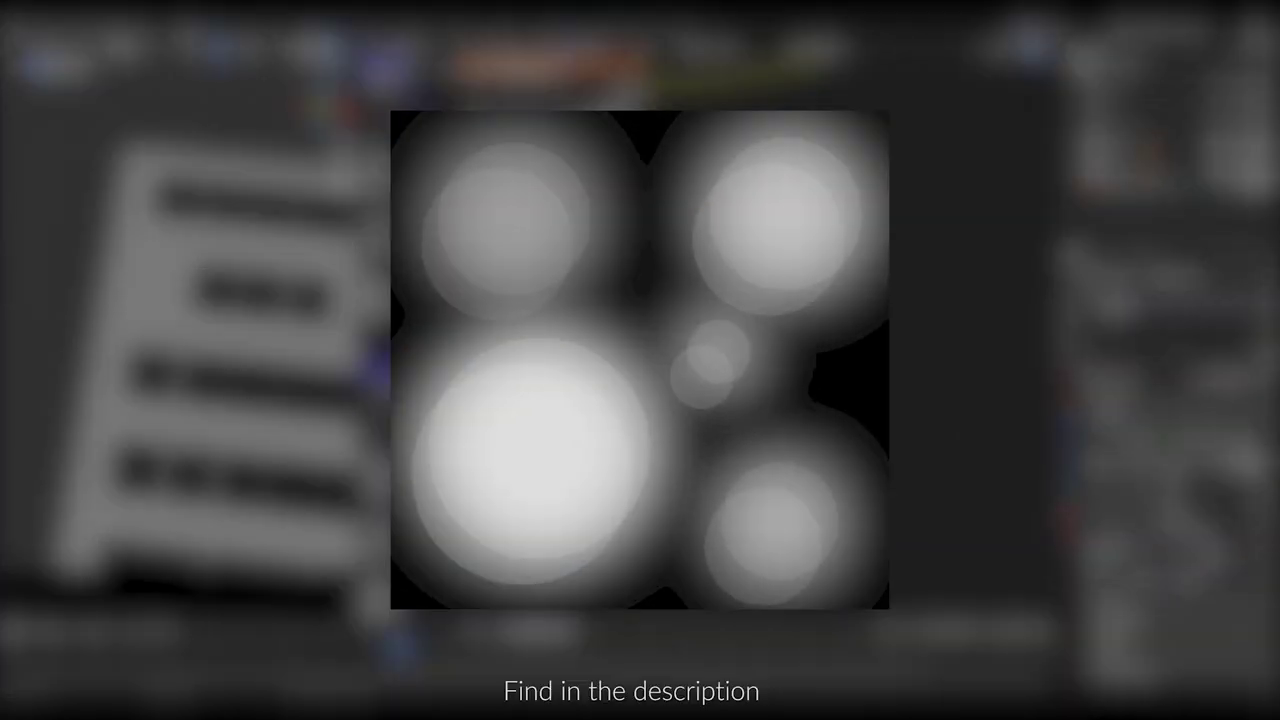
{"action": "scroll", "coordinate": [707, 331], "scroll_direction": "down", "scroll_amount": 2}
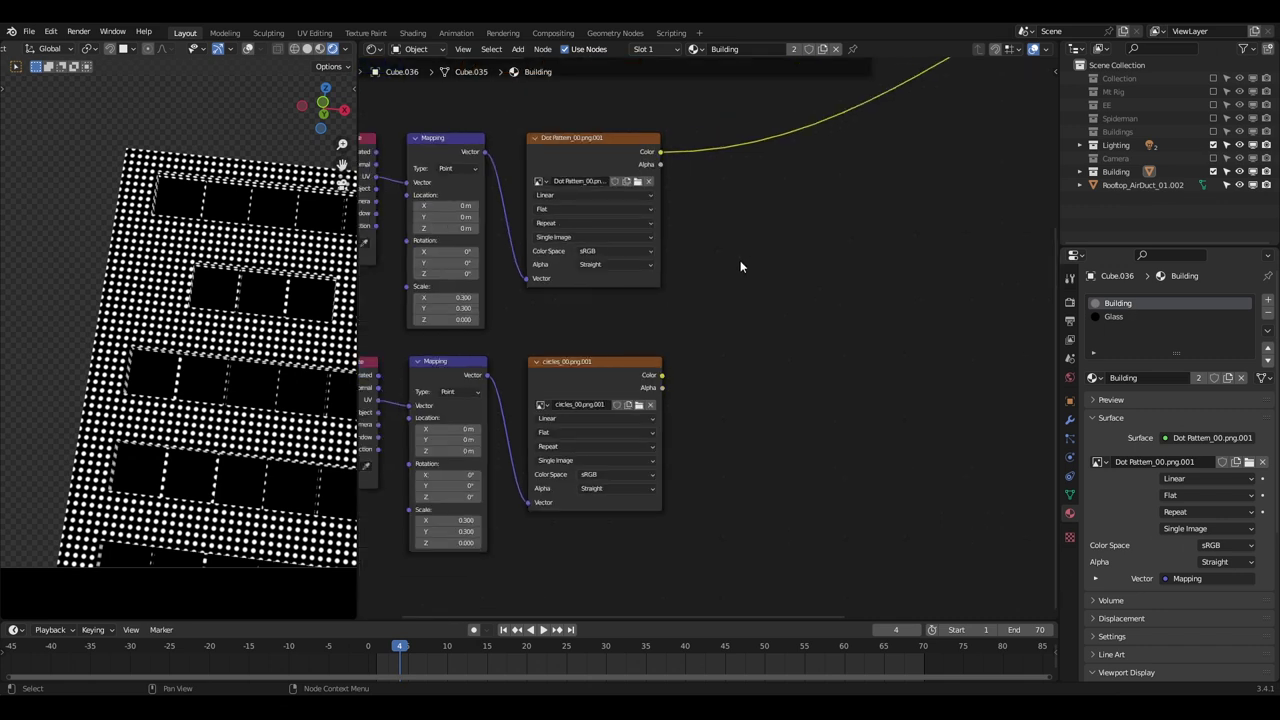
- Add a Mix node set to Color and insert it on the dot pattern's link to the Material Output
{"action": "middle_click_drag", "start_coordinate": [740, 260], "coordinate": [690, 370]}
{"action": "key", "text": "shift+a"}
{"action": "mouse_move", "coordinate": [714, 290]}
{"action": "mouse_move", "coordinate": [700, 331]}
{"action": "left_click", "coordinate": [768, 437]}
{"action": "left_click", "coordinate": [669, 314]}
{"action": "left_click", "coordinate": [702, 351]}
{"action": "left_click", "coordinate": [695, 390]}
{"action": "left_click_drag", "start_coordinate": [722, 317], "coordinate": [727, 238]}
- Connect the dot pattern's Color to the new Mix node's Factor and the circles texture's Color to B
{"action": "scroll", "coordinate": [660, 350], "scroll_direction": "up", "scroll_amount": 1}
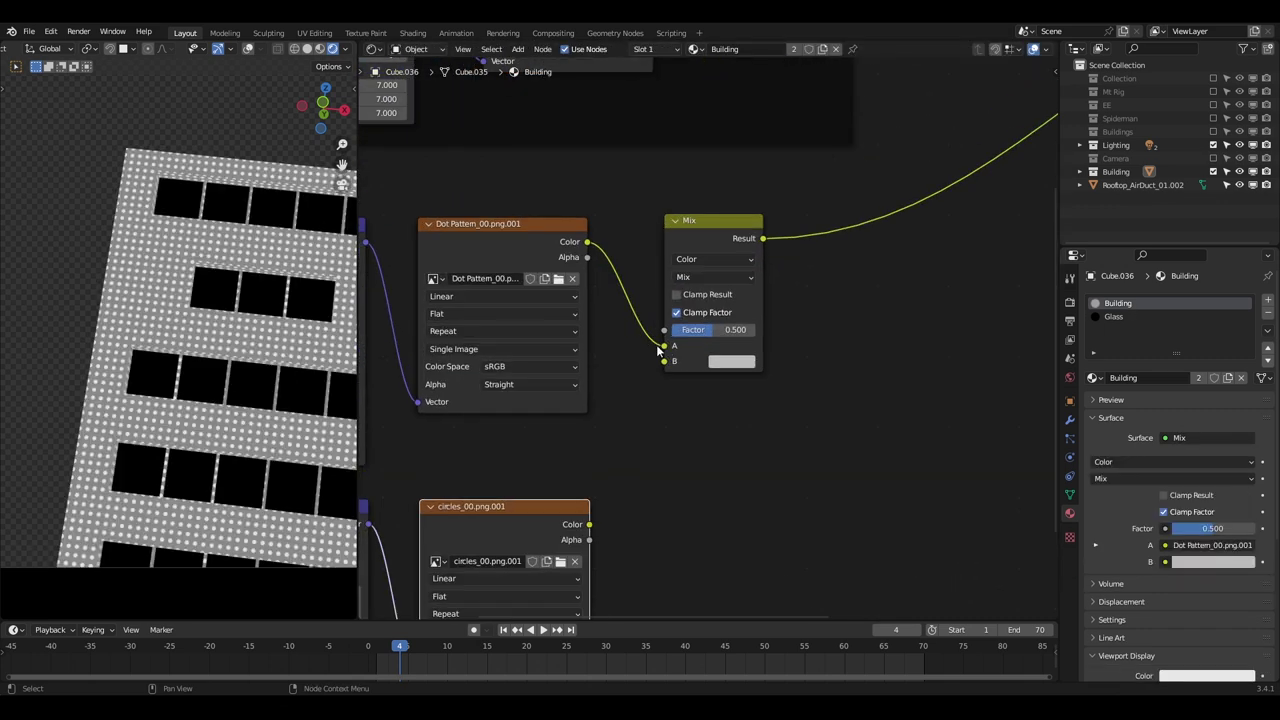
{"action": "left_click_drag", "start_coordinate": [658, 334], "coordinate": [662, 331]}
{"action": "middle_click_drag", "start_coordinate": [619, 477], "coordinate": [636, 397]}
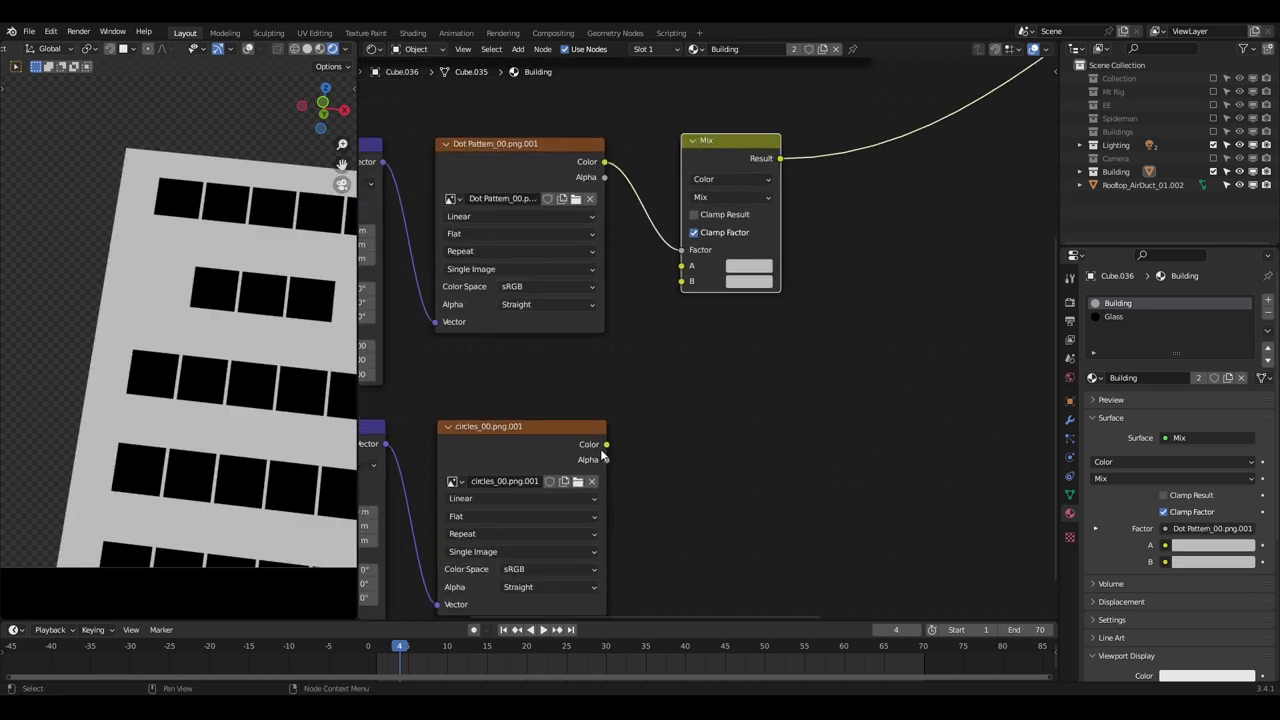
{"action": "left_click_drag", "start_coordinate": [691, 287], "coordinate": [689, 282]}
- Set the new Mix node's A colour to black and check the dots on the building
{"action": "left_click", "coordinate": [755, 268]}
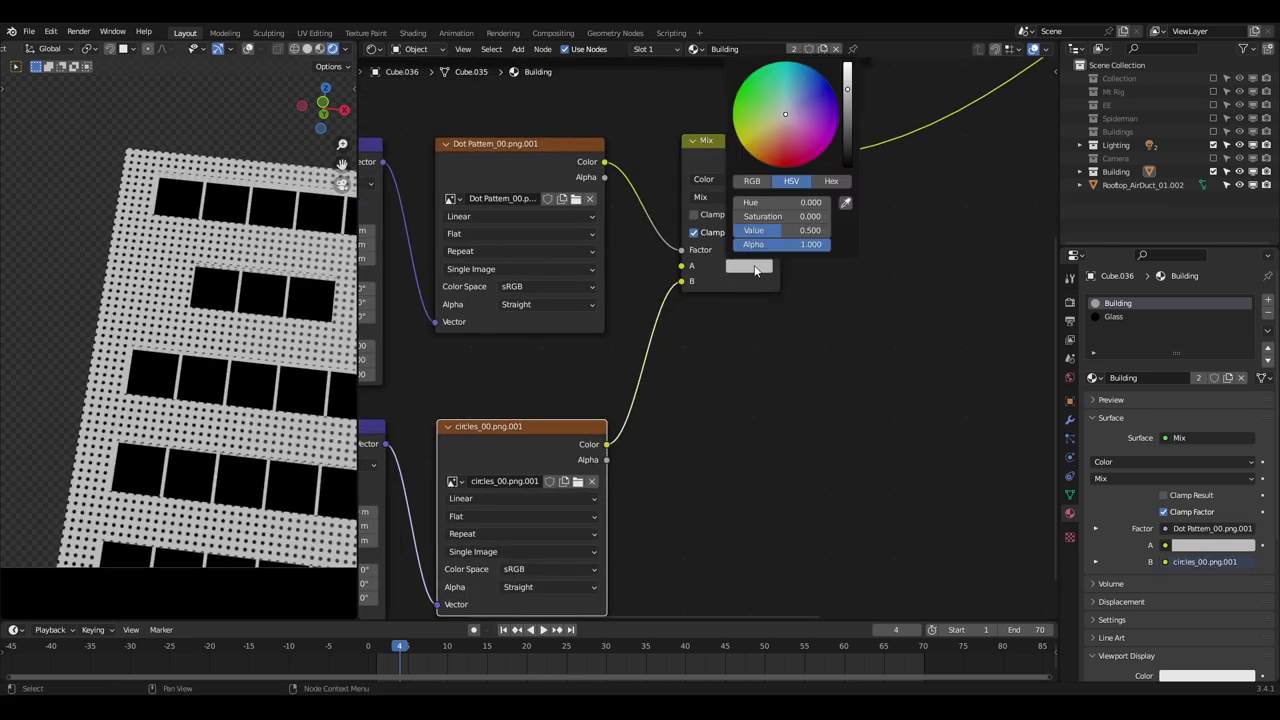
{"action": "left_click_drag", "start_coordinate": [782, 230], "coordinate": [735, 230]}
{"action": "middle_click_drag", "start_coordinate": [738, 276], "coordinate": [710, 338]}
{"action": "scroll", "coordinate": [710, 338], "scroll_direction": "up", "scroll_amount": 2}
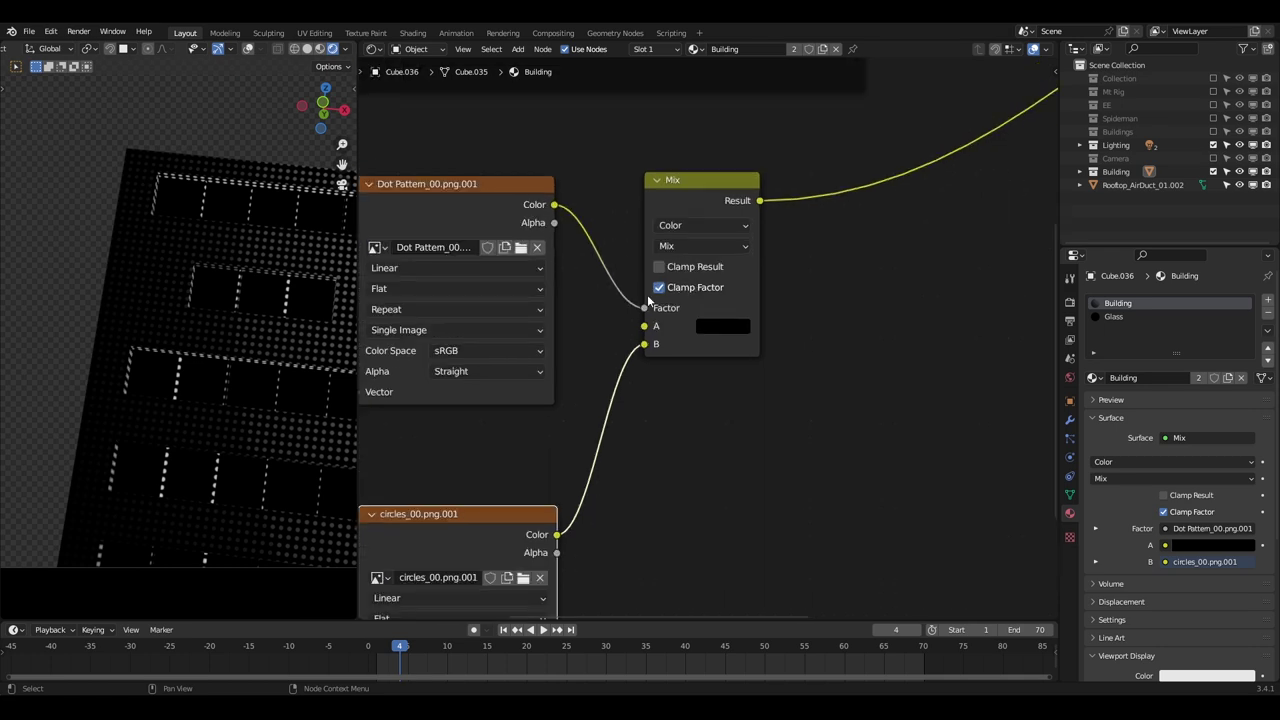
{"action": "scroll", "coordinate": [710, 338], "scroll_direction": "down", "scroll_amount": 6}
{"action": "scroll", "coordinate": [262, 347], "scroll_direction": "down", "scroll_amount": 2}
{"action": "middle_click_drag", "start_coordinate": [264, 354], "coordinate": [209, 325], "text": "shift"}
{"action": "scroll", "coordinate": [552, 399], "scroll_direction": "down", "scroll_amount": 5}
- Set the circles texture's Mapping scale to 3 on X and Y
{"action": "middle_click_drag", "start_coordinate": [552, 399], "coordinate": [782, 250]}
{"action": "scroll", "coordinate": [803, 374], "scroll_direction": "up", "scroll_amount": 10}
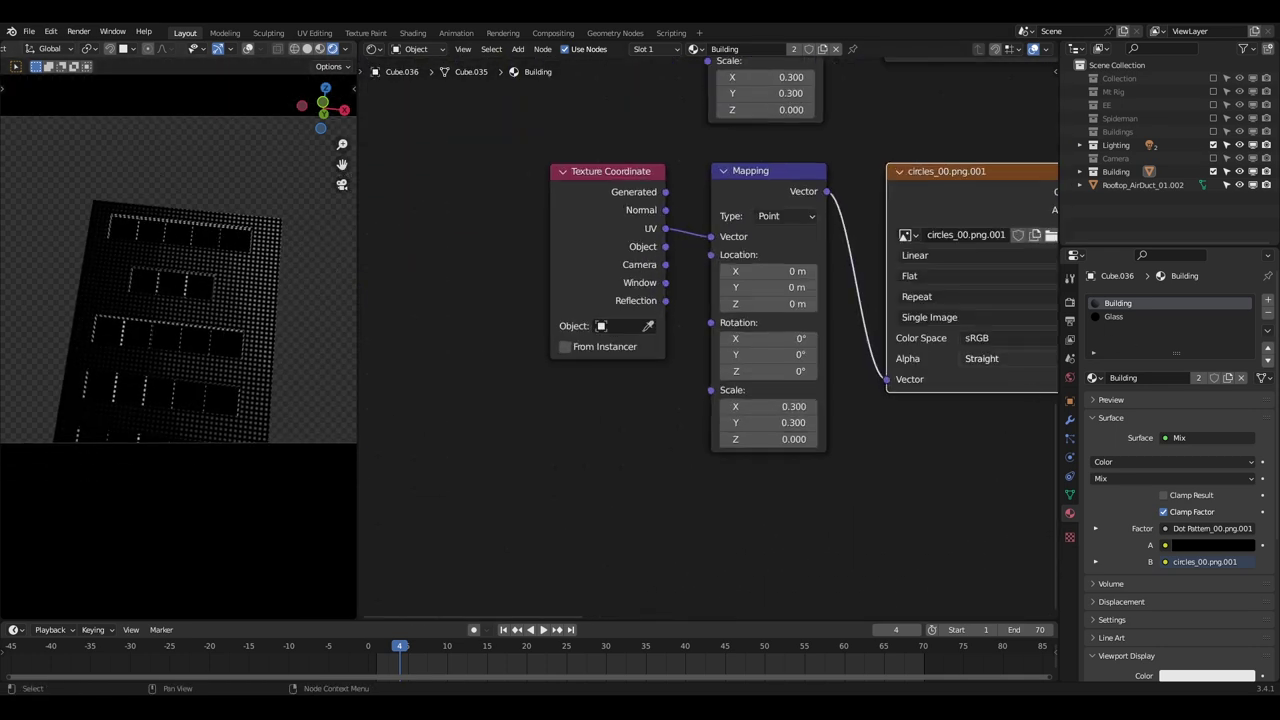
{"action": "scroll", "coordinate": [790, 431], "scroll_direction": "up", "scroll_amount": 4}
{"action": "scroll", "coordinate": [790, 431], "scroll_direction": "up", "scroll_amount": 3}
{"action": "middle_click_drag", "start_coordinate": [790, 431], "coordinate": [704, 378]}
{"action": "left_click", "coordinate": [704, 378]}
{"action": "type", "text": ".5"}
{"action": "left_click", "coordinate": [704, 378]}
{"action": "type", "text": "3"}
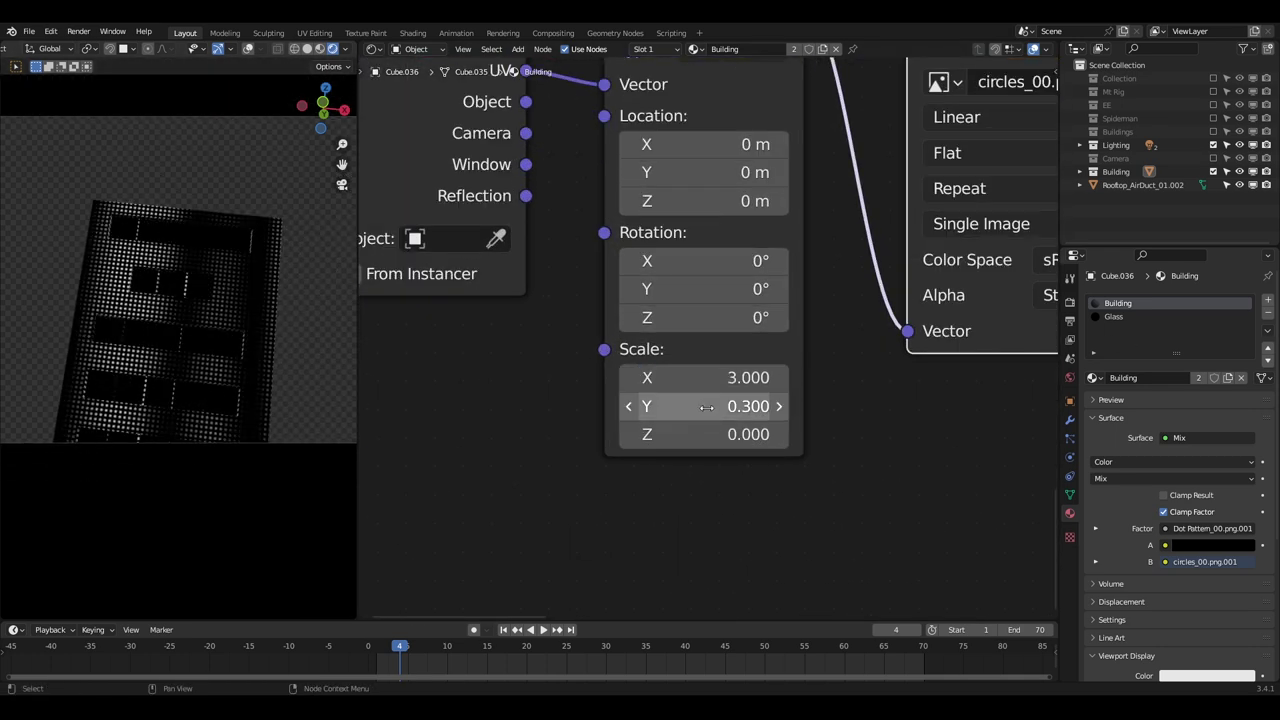
{"action": "left_click", "coordinate": [706, 406]}
{"action": "type", "text": "3"}
{"action": "scroll", "coordinate": [150, 291], "scroll_direction": "up", "scroll_amount": 2}
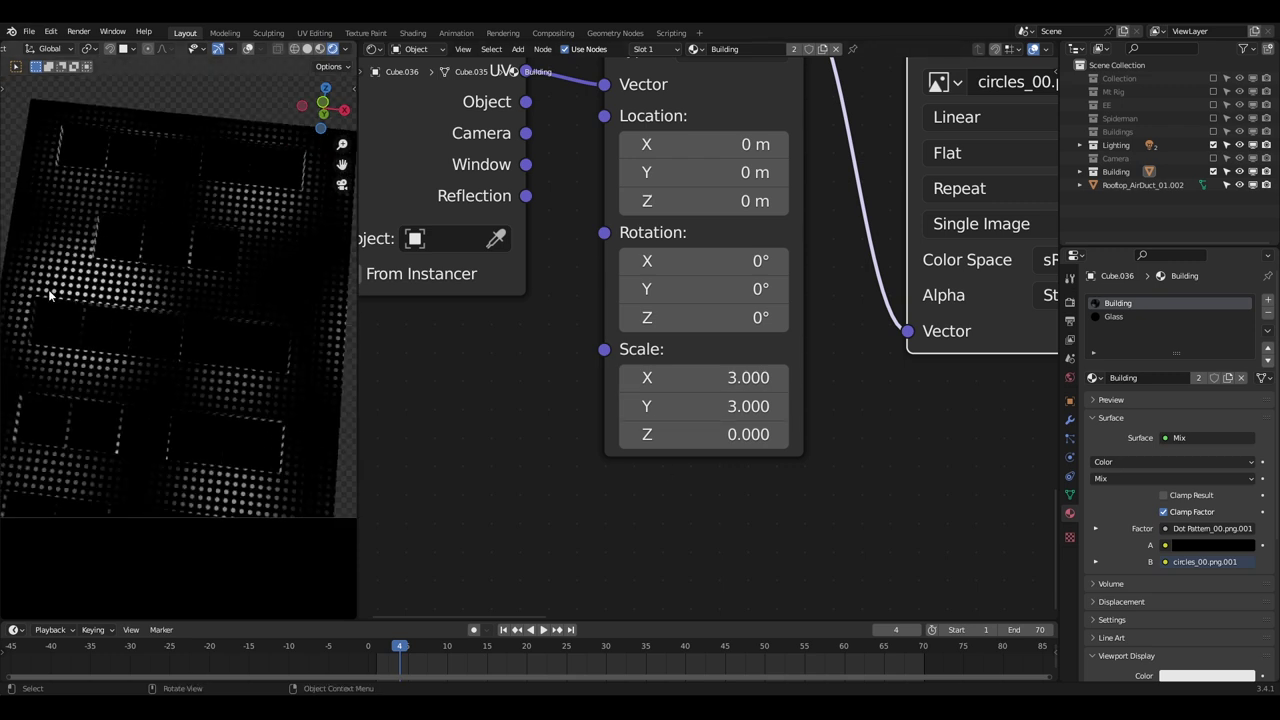
- Group the dot pattern nodes, circles texture nodes and their Mix node together in one frame
{"action": "scroll", "coordinate": [539, 467], "scroll_direction": "down", "scroll_amount": 6}
{"action": "scroll", "coordinate": [104, 324], "scroll_direction": "down", "scroll_amount": 2}
{"action": "scroll", "coordinate": [731, 395], "scroll_direction": "down", "scroll_amount": 12}
{"action": "middle_click_drag", "start_coordinate": [731, 395], "coordinate": [538, 580]}
{"action": "scroll", "coordinate": [538, 580], "scroll_direction": "up", "scroll_amount": 1}
{"action": "left_click_drag", "start_coordinate": [400, 588], "coordinate": [695, 345]}
{"action": "left_click_drag", "start_coordinate": [595, 453], "coordinate": [612, 512]}
{"action": "scroll", "coordinate": [760, 512], "scroll_direction": "down", "scroll_amount": 5}
{"action": "middle_click_drag", "start_coordinate": [760, 512], "coordinate": [774, 407]}
{"action": "key", "text": "ctrl+j"}
- Label the new frame Dot Texture
{"action": "scroll", "coordinate": [708, 350], "scroll_direction": "up", "scroll_amount": 6}
{"action": "right_click", "coordinate": [595, 320]}
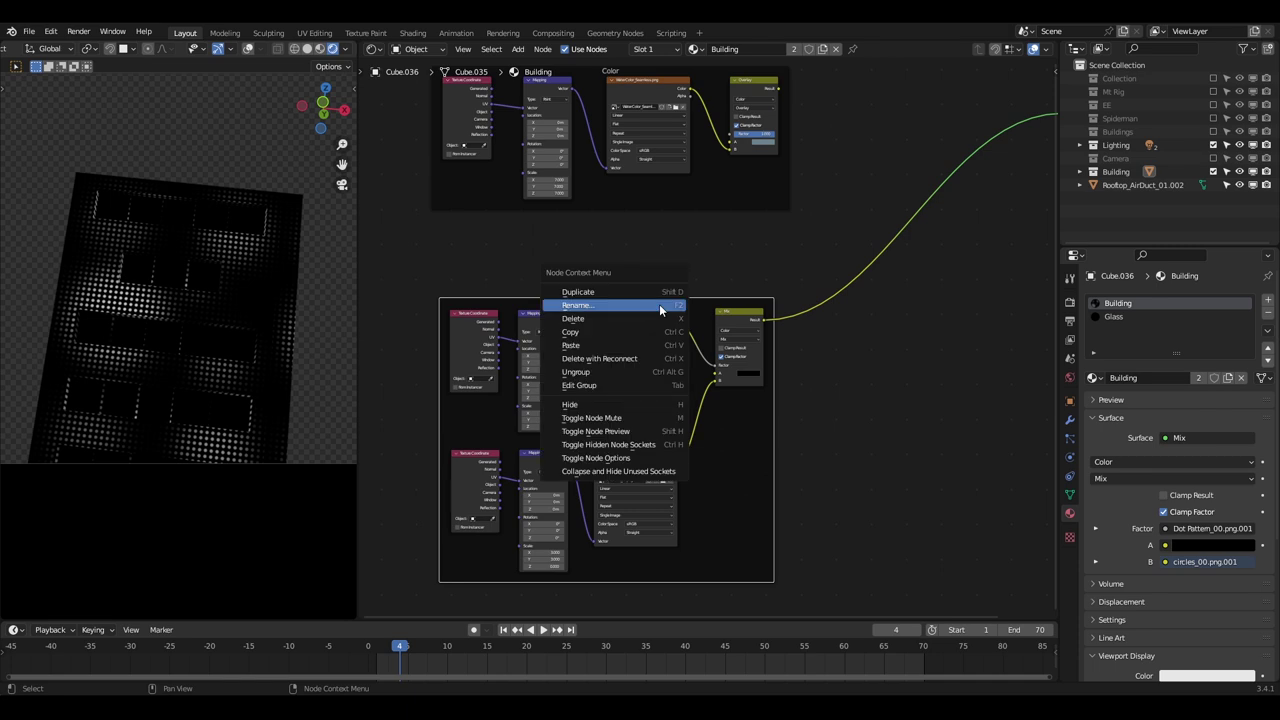
{"action": "left_click", "coordinate": [660, 304]}
{"action": "type", "text": "Dot Texture"}
{"action": "key", "text": "Return"}
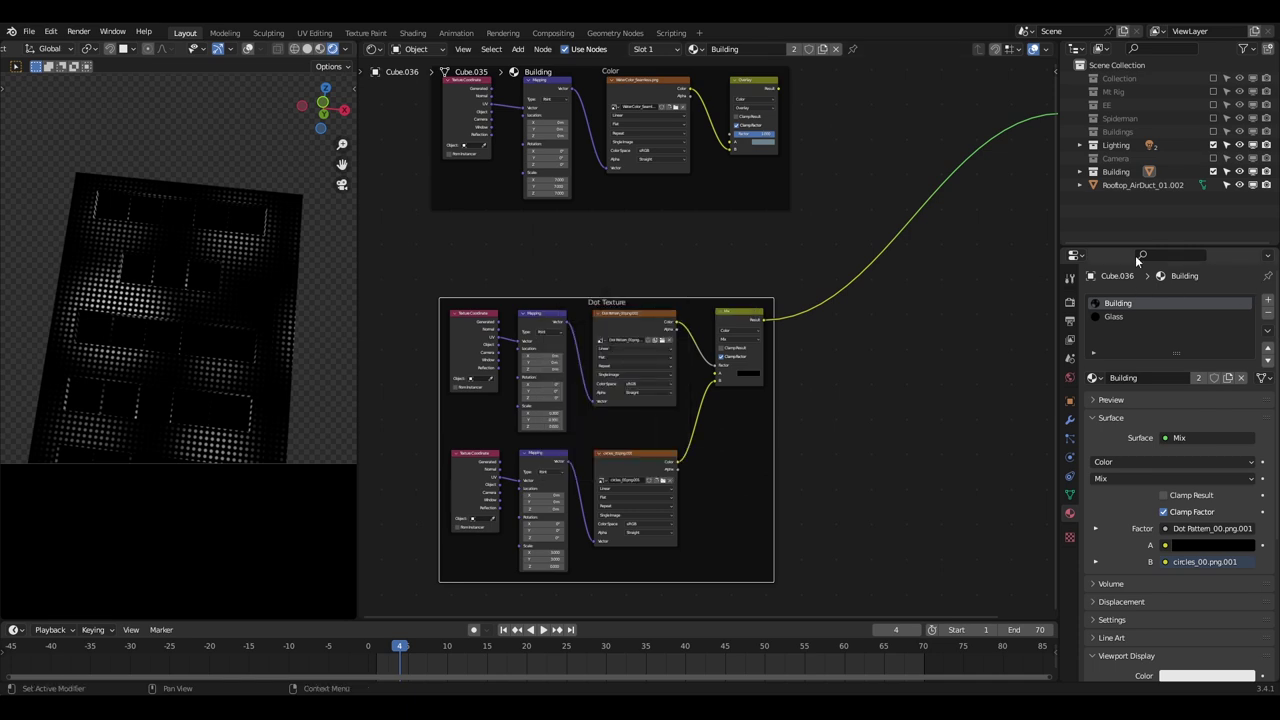
- Add a Toon BSDF, feed the Overlay node's Result into its Color, and connect it to the Material Output's Surface
{"action": "middle_click_drag", "start_coordinate": [826, 297], "coordinate": [655, 445]}
{"action": "scroll", "coordinate": [622, 285], "scroll_direction": "up", "scroll_amount": 4}
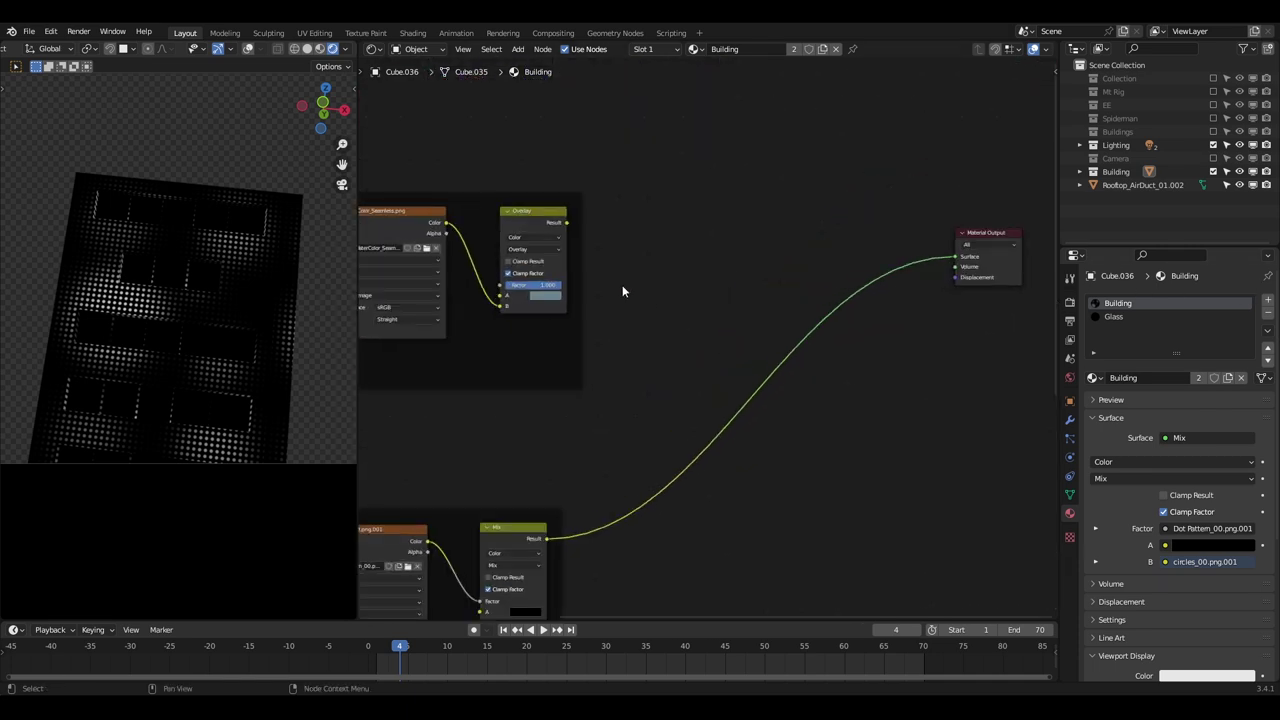
{"action": "key", "text": "shift+a"}
{"action": "left_click", "coordinate": [710, 231]}
{"action": "type", "text": "too"}
{"action": "key", "text": "Return"}
{"action": "left_click", "coordinate": [709, 263]}
{"action": "scroll", "coordinate": [536, 224], "scroll_direction": "up", "scroll_amount": 2}
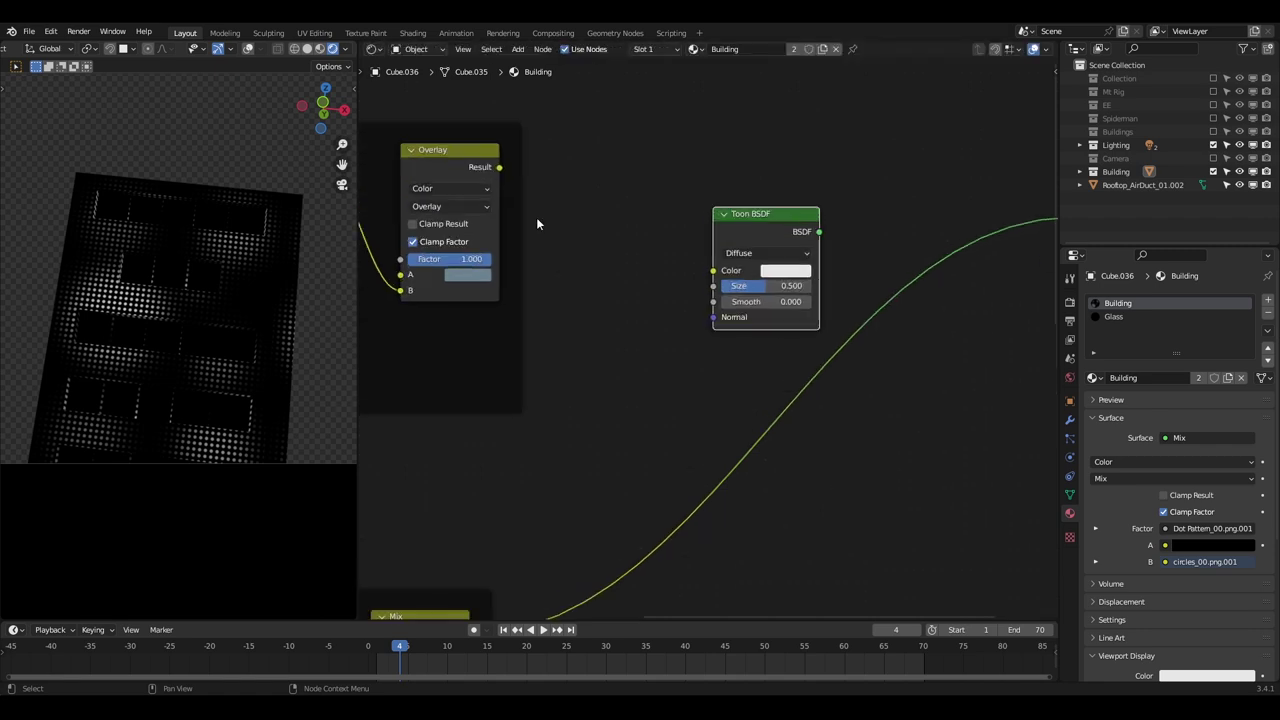
{"action": "left_click_drag", "start_coordinate": [718, 276], "coordinate": [717, 273]}
{"action": "left_click", "coordinate": [787, 213], "text": "ctrl+shift"}
{"action": "scroll", "coordinate": [109, 335], "scroll_direction": "up", "scroll_amount": 6}
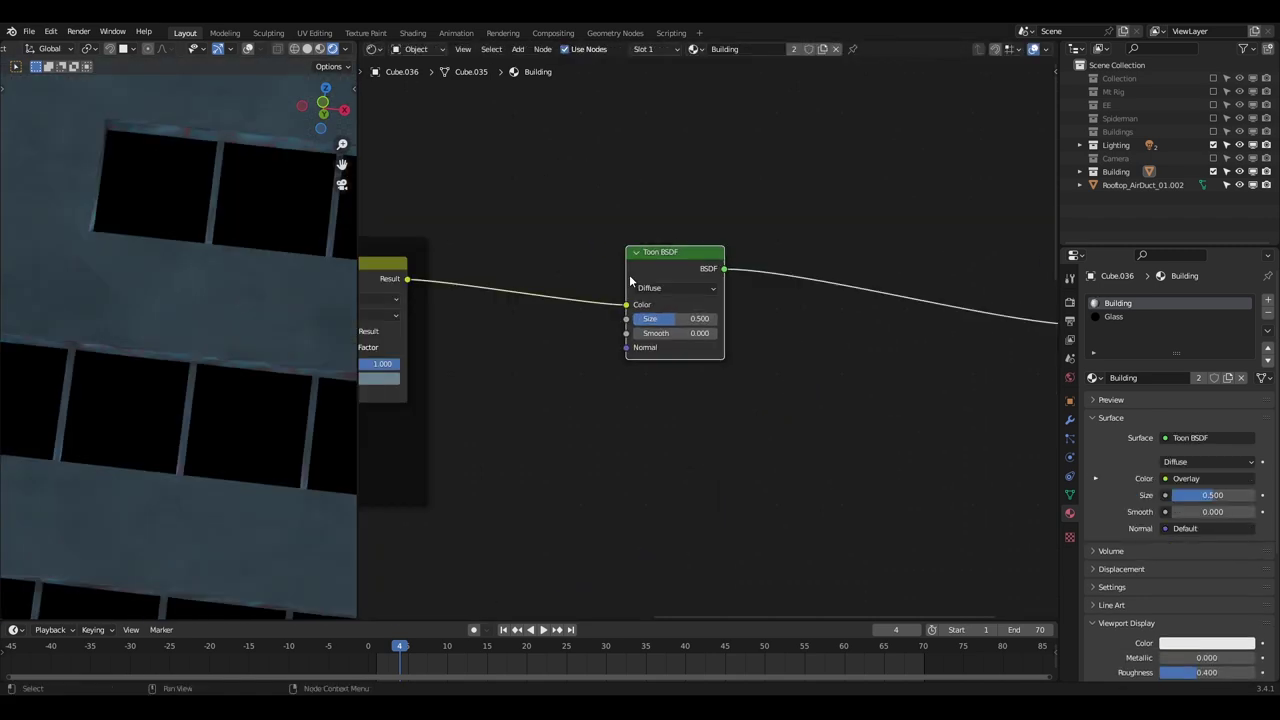
- Set the Toon BSDF's Size to 0.792 and Smooth to 0.454
{"action": "scroll", "coordinate": [634, 281], "scroll_direction": "up", "scroll_amount": 4}
{"action": "mouse_move", "coordinate": [652, 310]}
{"action": "left_mouse_down"}
{"action": "mouse_move", "coordinate": [609, 310]}
{"action": "mouse_move", "coordinate": [698, 310]}
{"action": "mouse_move", "coordinate": [640, 307]}
{"action": "mouse_move", "coordinate": [690, 330]}
{"action": "mouse_move", "coordinate": [672, 330]}
{"action": "mouse_move", "coordinate": [674, 307]}
{"action": "left_mouse_up"}
{"action": "scroll", "coordinate": [90, 269], "scroll_direction": "down", "scroll_amount": 7}
{"action": "scroll", "coordinate": [600, 310], "scroll_direction": "up", "scroll_amount": 1}
{"action": "scroll", "coordinate": [292, 302], "scroll_direction": "up", "scroll_amount": 4}
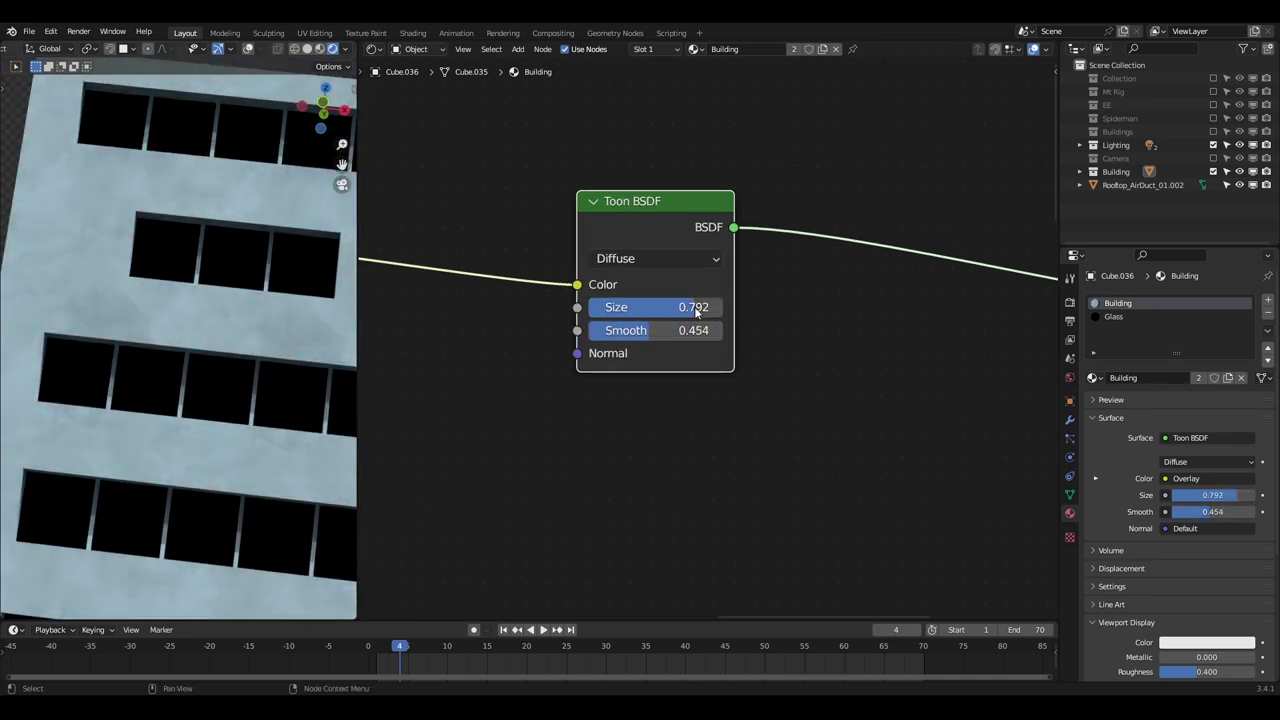
{"action": "scroll", "coordinate": [163, 320], "scroll_direction": "down", "scroll_amount": 2}
{"action": "scroll", "coordinate": [709, 336], "scroll_direction": "down", "scroll_amount": 10}
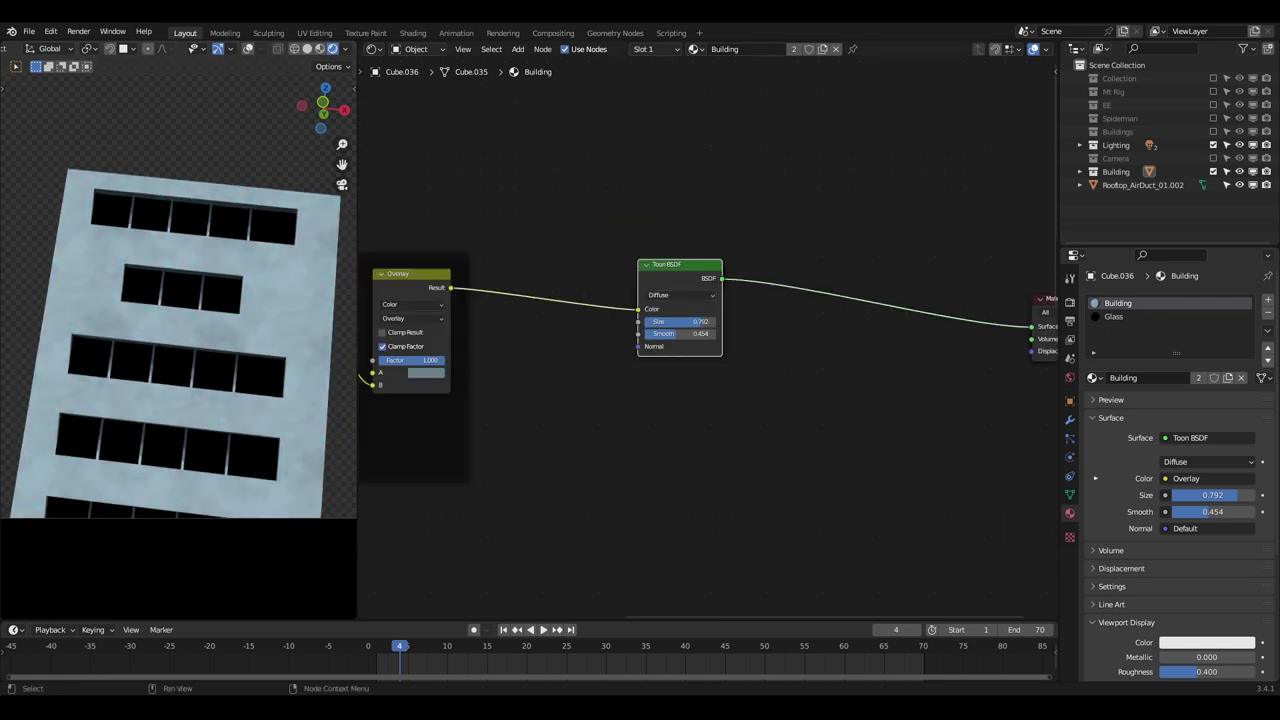
- Move the Toon BSDF closer to the Material Output and add a Mix node set to Color in the freed space
{"action": "key", "text": "g"}
{"action": "left_click", "coordinate": [690, 390]}
{"action": "middle_click_drag", "start_coordinate": [594, 421], "coordinate": [625, 337]}
{"action": "key", "text": "shift+a"}
{"action": "left_click", "coordinate": [625, 337]}
{"action": "key", "text": "Return"}
{"action": "left_click", "coordinate": [625, 335]}
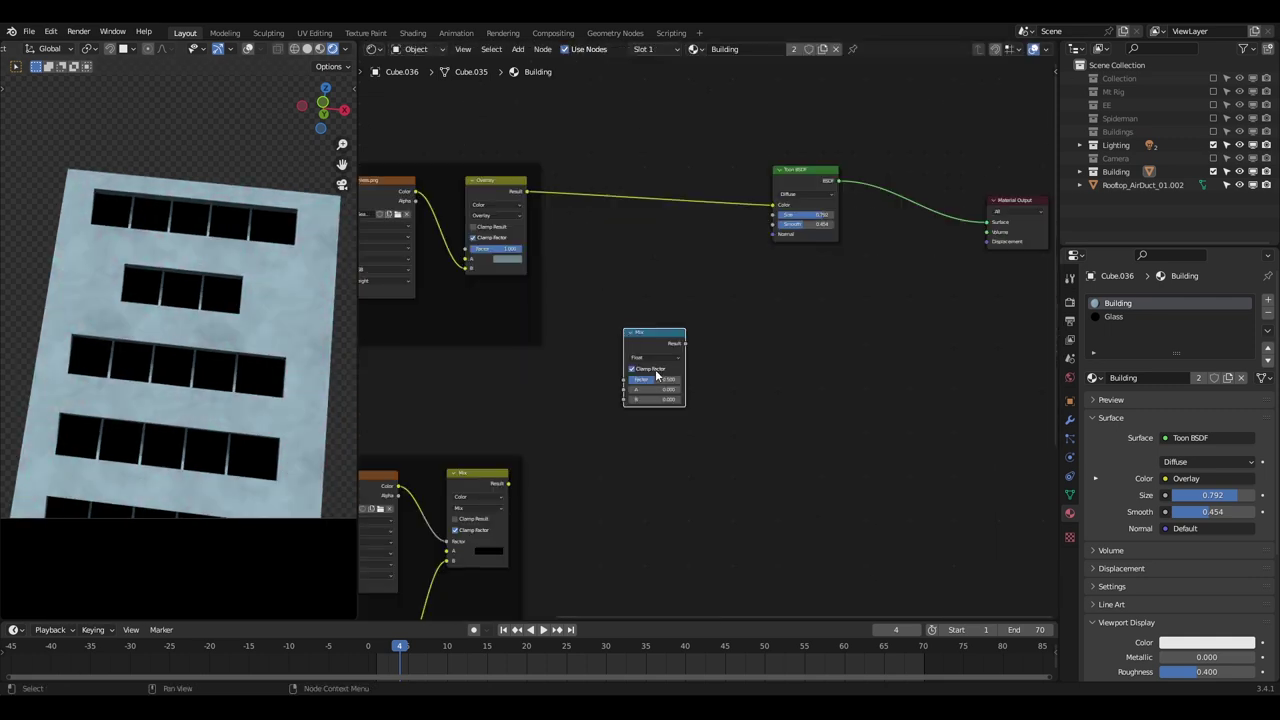
{"action": "scroll", "coordinate": [622, 350], "scroll_direction": "up", "scroll_amount": 7}
{"action": "left_click", "coordinate": [605, 373]}
{"action": "left_click", "coordinate": [603, 426]}
{"action": "left_click_drag", "start_coordinate": [628, 326], "coordinate": [669, 257]}
- Connect the Overlay node's Result to the new Mix node's A and the Mix Result to the Toon BSDF's Color
{"action": "scroll", "coordinate": [655, 250], "scroll_direction": "down", "scroll_amount": 7}
{"action": "middle_click_drag", "start_coordinate": [559, 414], "coordinate": [712, 312]}
{"action": "scroll", "coordinate": [704, 284], "scroll_direction": "down", "scroll_amount": 4}
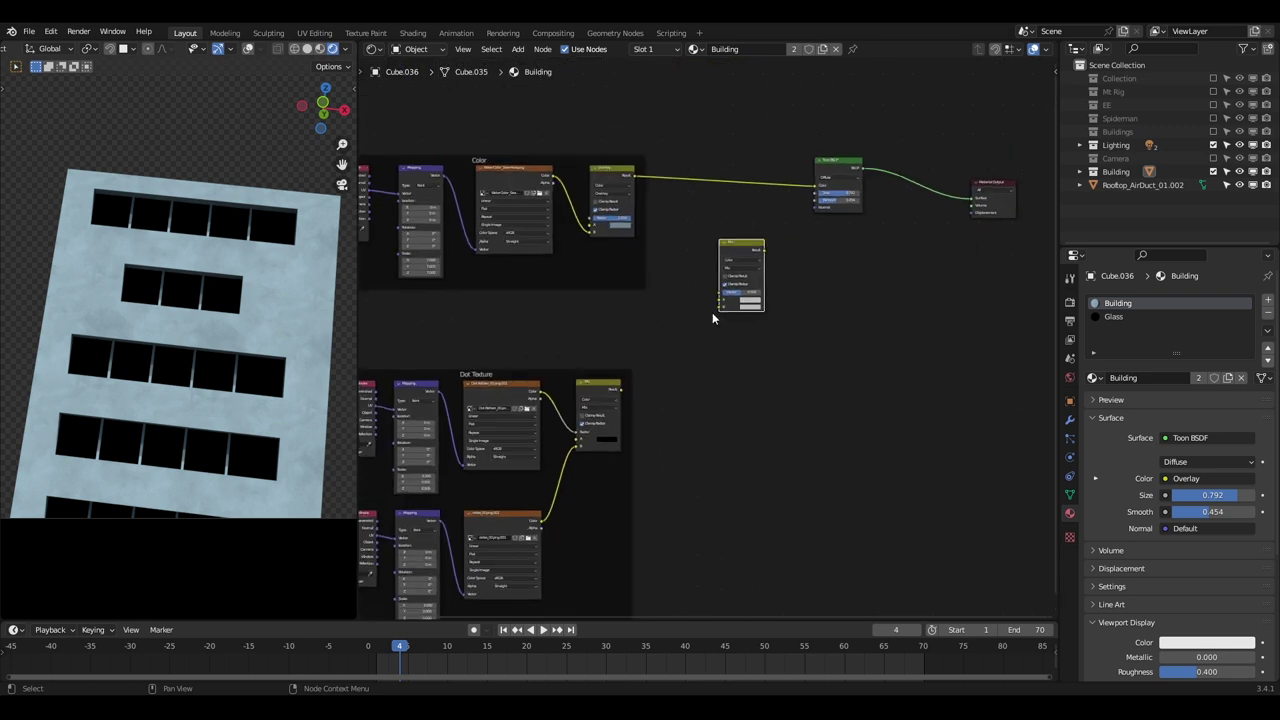
{"action": "middle_click_drag", "start_coordinate": [623, 174], "coordinate": [568, 262]}
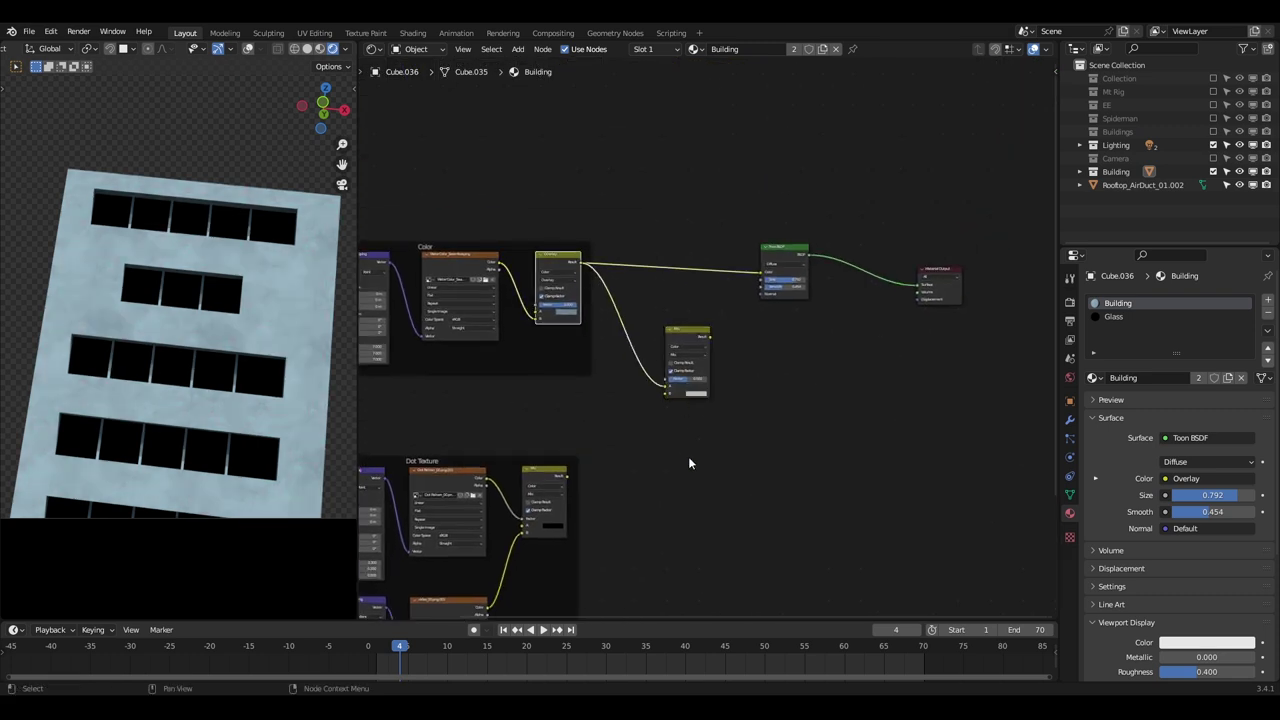
{"action": "scroll", "coordinate": [688, 463], "scroll_direction": "up", "scroll_amount": 1}
{"action": "left_click_drag", "start_coordinate": [763, 236], "coordinate": [765, 237]}
{"action": "scroll", "coordinate": [706, 338], "scroll_direction": "up", "scroll_amount": 5}
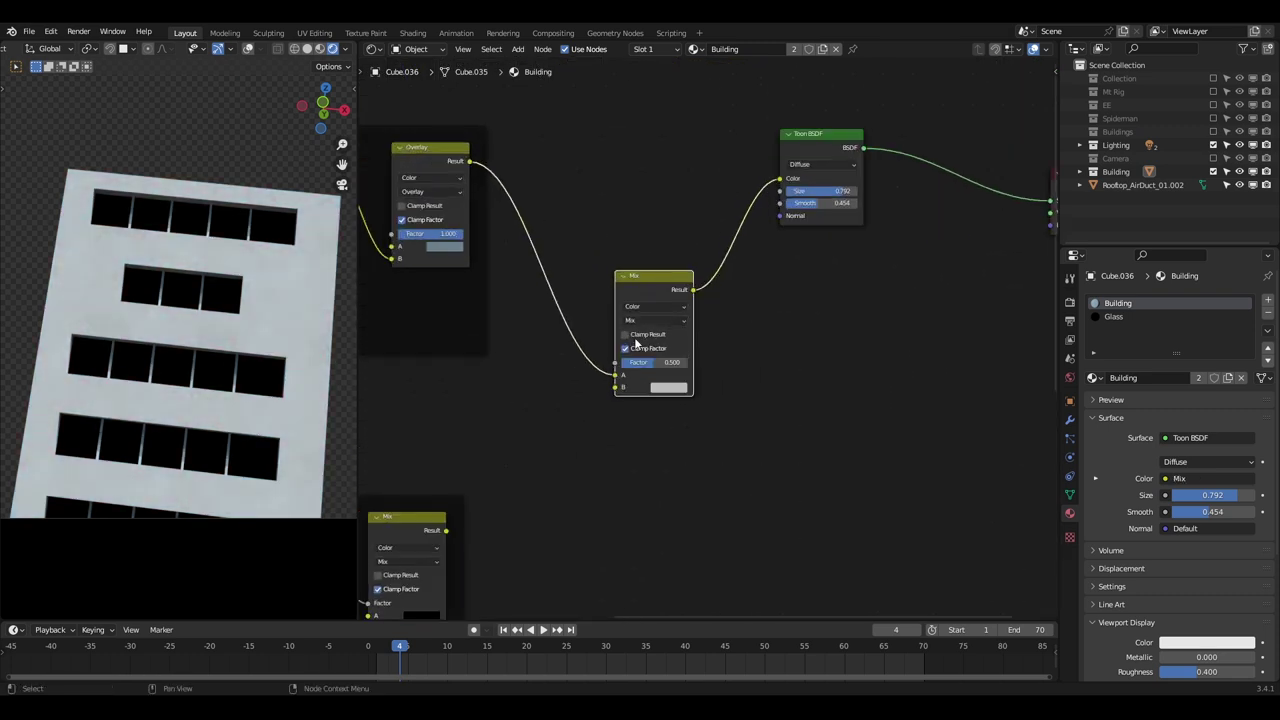
- Connect the Dot Texture frame's Mix Result to B of the Mix node feeding the Toon BSDF
{"action": "left_click_drag", "start_coordinate": [634, 342], "coordinate": [644, 297]}
{"action": "middle_click_drag", "start_coordinate": [528, 445], "coordinate": [620, 296]}
{"action": "left_click_drag", "start_coordinate": [540, 383], "coordinate": [734, 194]}
{"action": "middle_click_drag", "start_coordinate": [739, 231], "coordinate": [677, 327]}
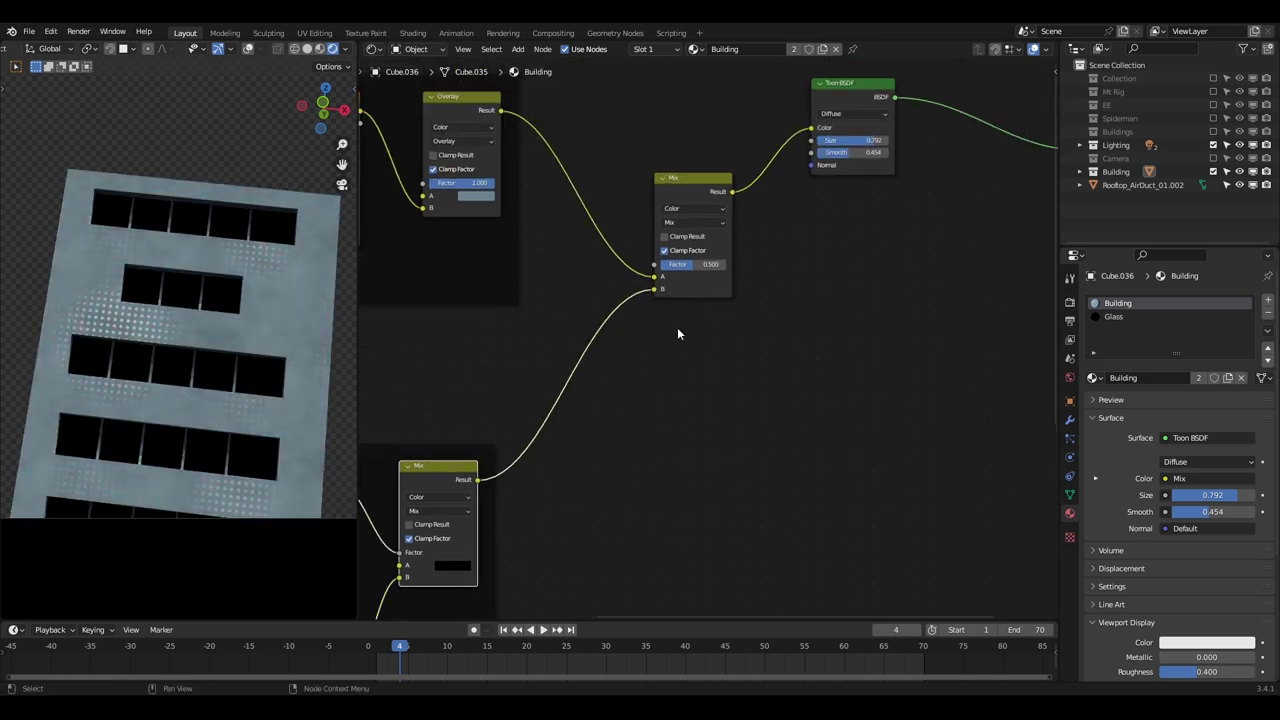
- Set the Mix node before the Toon BSDF to Overlay blending with a Factor of 1.000
{"action": "scroll", "coordinate": [685, 322], "scroll_direction": "up", "scroll_amount": 2}
{"action": "left_click", "coordinate": [698, 205]}
{"action": "left_click", "coordinate": [690, 334]}
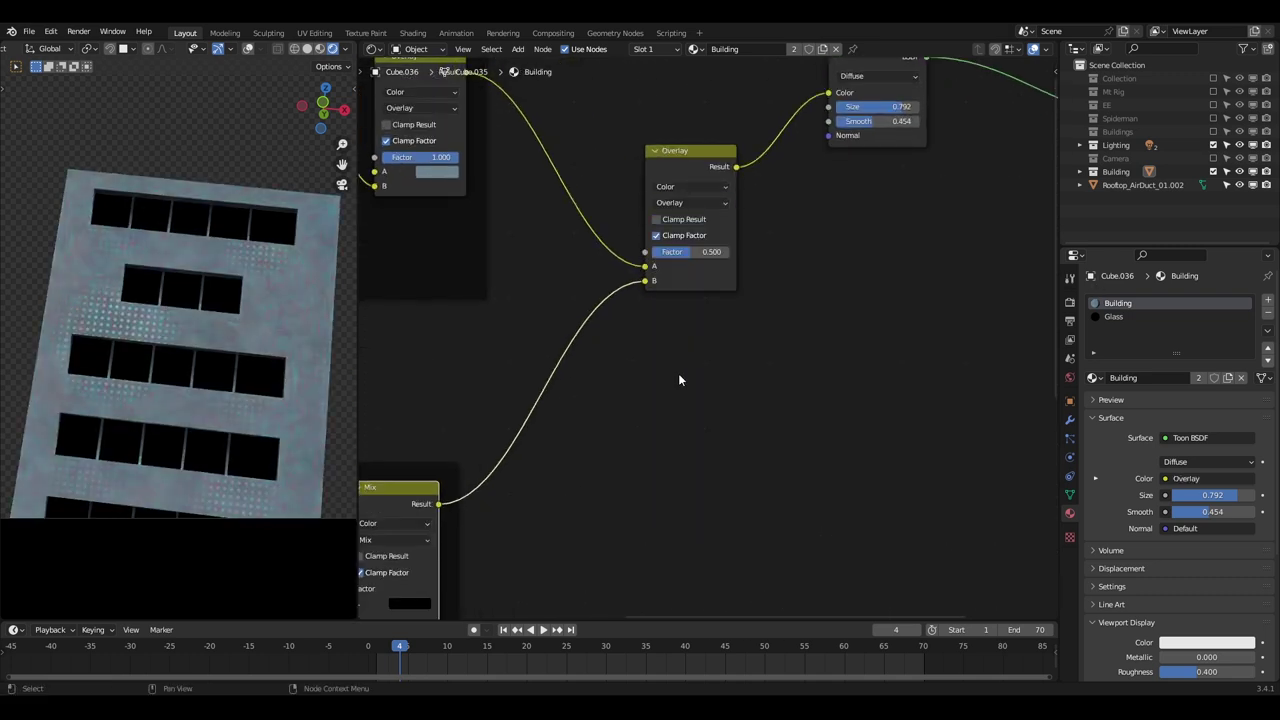
{"action": "scroll", "coordinate": [678, 373], "scroll_direction": "down", "scroll_amount": 1}
{"action": "scroll", "coordinate": [110, 351], "scroll_direction": "up", "scroll_amount": 3}
{"action": "scroll", "coordinate": [167, 343], "scroll_direction": "down", "scroll_amount": 5}
{"action": "scroll", "coordinate": [690, 262], "scroll_direction": "up", "scroll_amount": 2}
{"action": "middle_click_drag", "start_coordinate": [690, 264], "coordinate": [588, 331]}
{"action": "left_click_drag", "start_coordinate": [588, 333], "coordinate": [640, 333]}
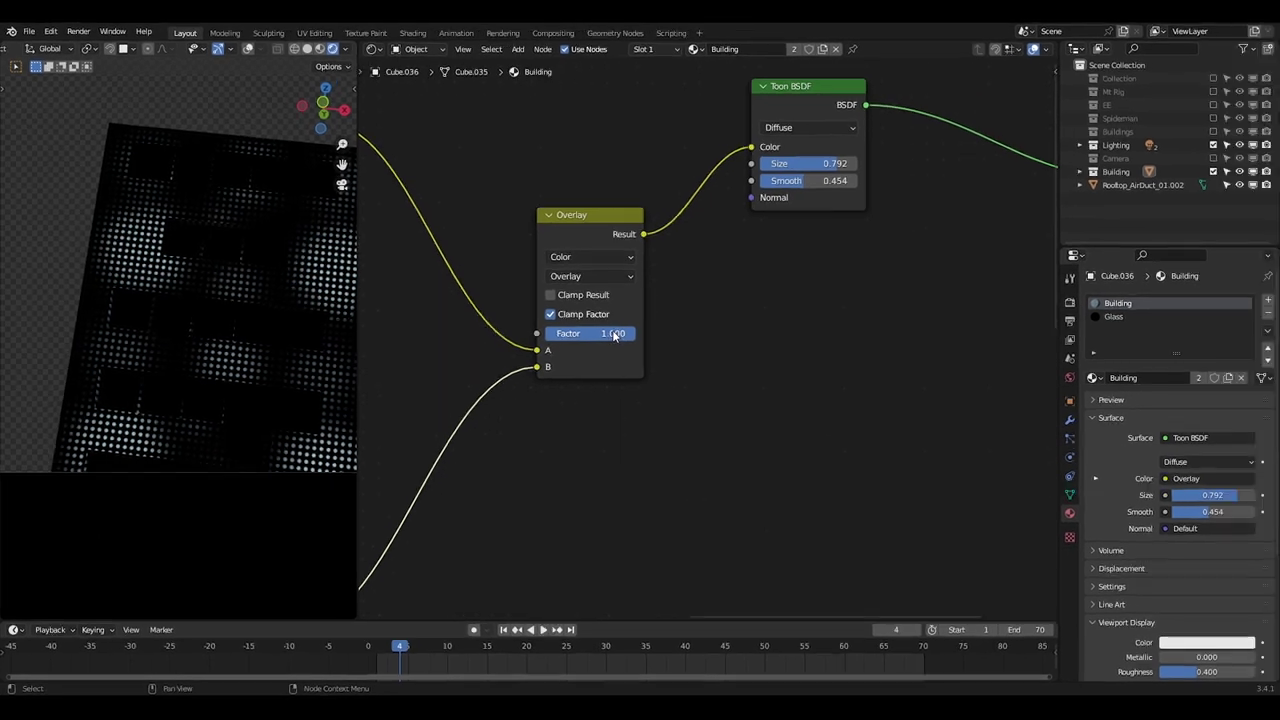
- Insert a ColorRamp on the link between the Dot Texture Mix and the Overlay node's B
{"action": "scroll", "coordinate": [614, 337], "scroll_direction": "down", "scroll_amount": 1}
{"action": "middle_click_drag", "start_coordinate": [614, 337], "coordinate": [779, 177]}
{"action": "key", "text": "shift+a"}
{"action": "left_click", "coordinate": [623, 359]}
{"action": "type", "text": "co"}
{"action": "key", "text": "Return"}
{"action": "left_click", "coordinate": [572, 306]}
{"action": "scroll", "coordinate": [590, 350], "scroll_direction": "up", "scroll_amount": 4}
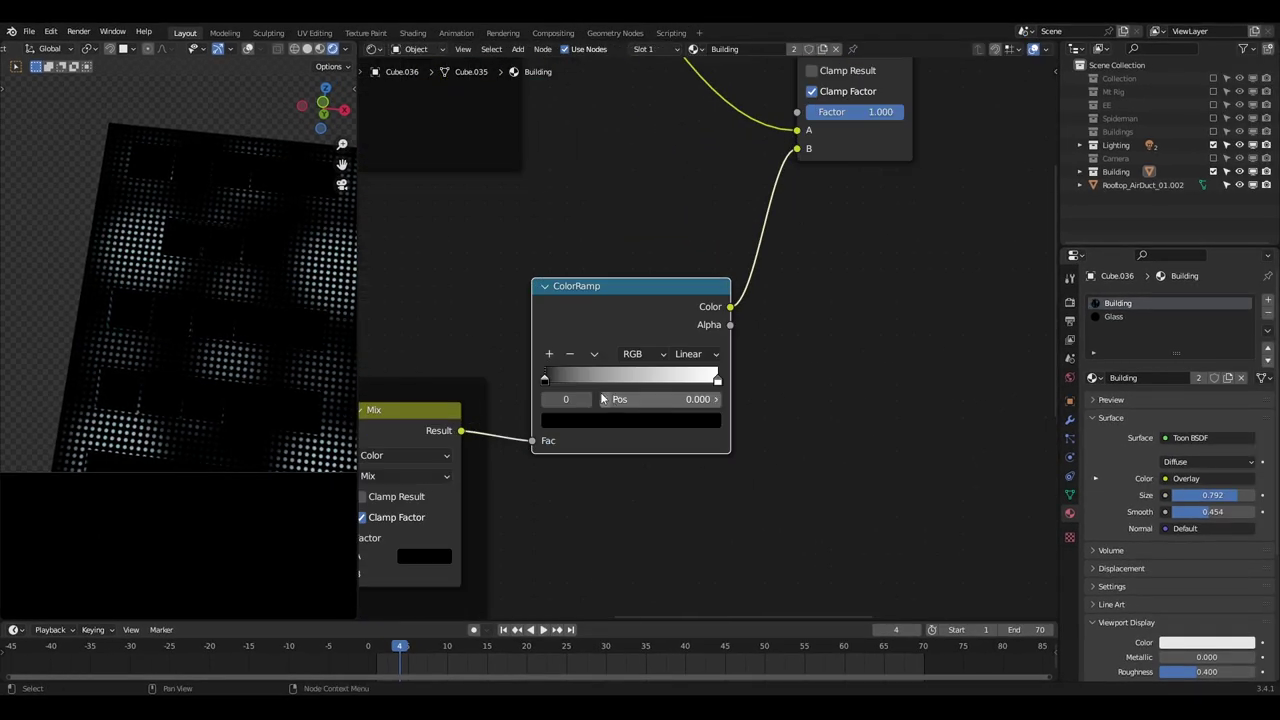
- Swap the ColorRamp's stops so white is at position 0 and black at position 1
{"action": "left_click", "coordinate": [520, 382]}
{"action": "mouse_move", "coordinate": [546, 380]}
{"action": "left_mouse_down"}
{"action": "mouse_move", "coordinate": [650, 379]}
{"action": "mouse_move", "coordinate": [543, 381]}
{"action": "left_mouse_up"}
{"action": "left_click_drag", "start_coordinate": [656, 380], "coordinate": [764, 387]}
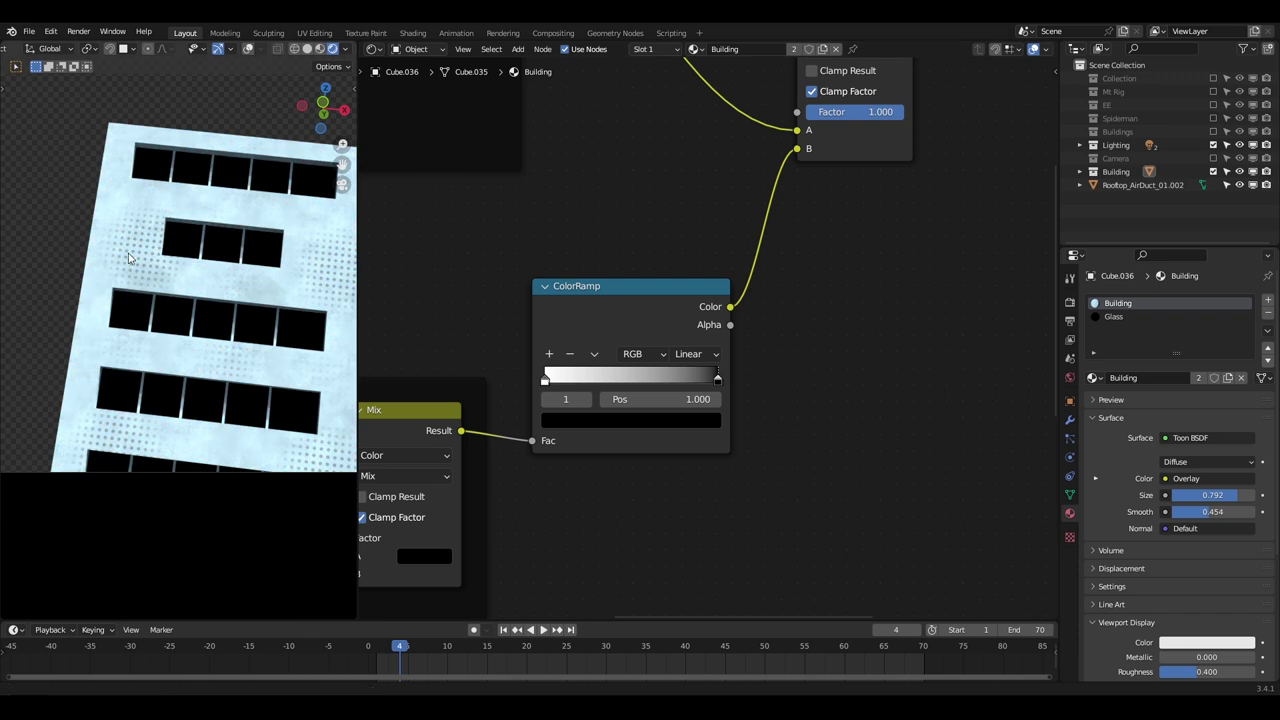
- Darken the ColorRamp's white stop to light grey and keep it at position 0.000
{"action": "scroll", "coordinate": [127, 250], "scroll_direction": "up", "scroll_amount": 7}
{"action": "scroll", "coordinate": [760, 240], "scroll_direction": "up", "scroll_amount": 1}
{"action": "middle_click_drag", "start_coordinate": [770, 230], "coordinate": [629, 407]}
{"action": "middle_click_drag", "start_coordinate": [572, 491], "coordinate": [722, 313], "text": "shift"}
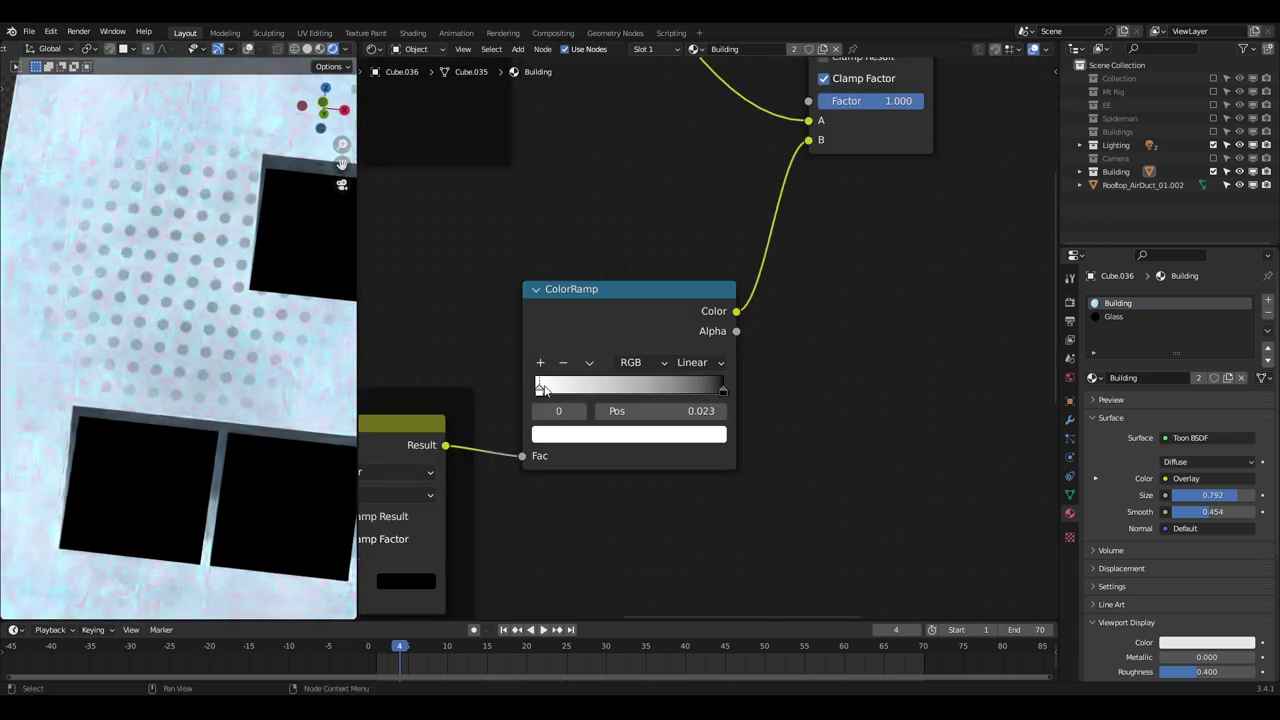
{"action": "left_click", "coordinate": [557, 438]}
{"action": "left_click_drag", "start_coordinate": [585, 394], "coordinate": [523, 394]}
{"action": "scroll", "coordinate": [190, 395], "scroll_direction": "down", "scroll_amount": 1}
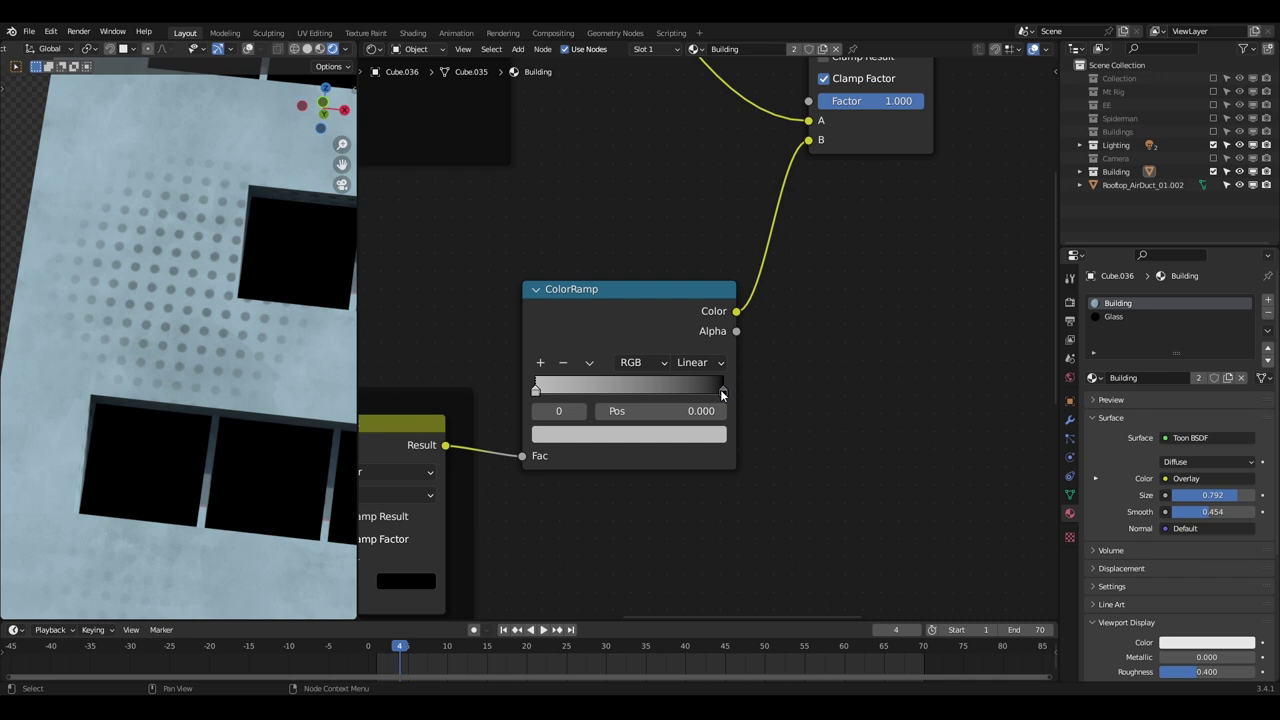
{"action": "scroll", "coordinate": [55, 322], "scroll_direction": "down", "scroll_amount": 4}
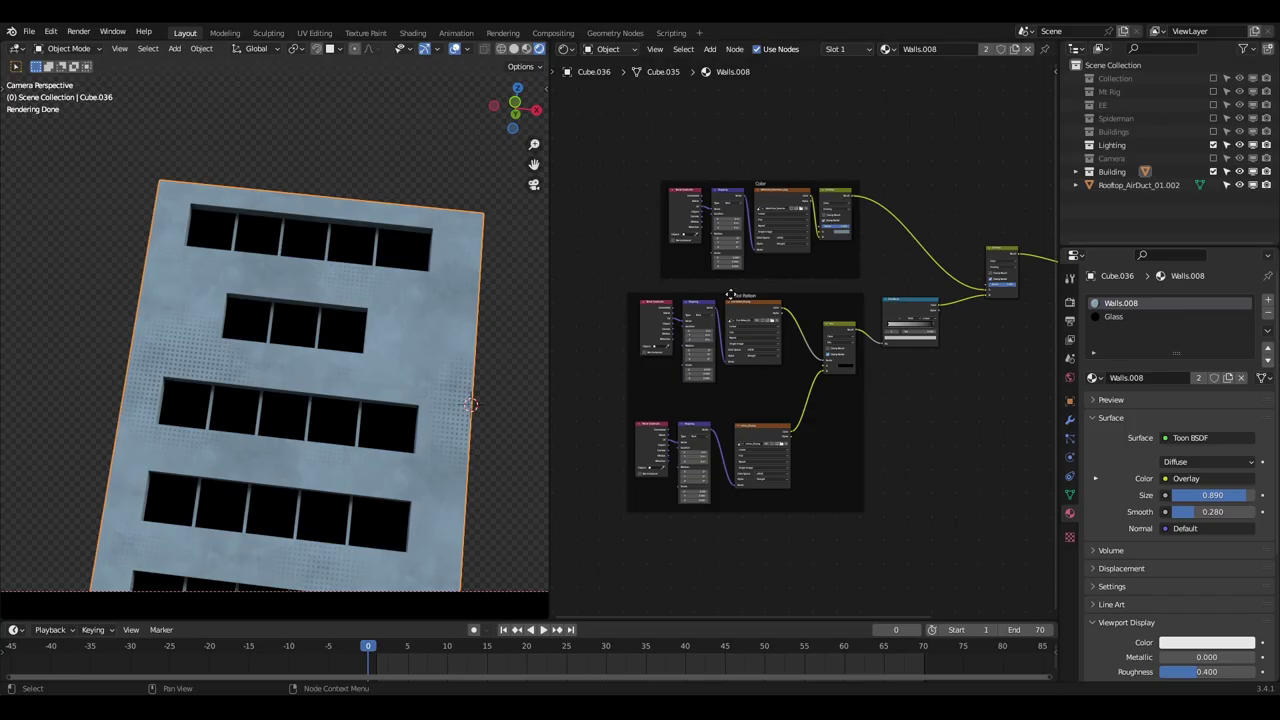
- Relabel the dot texture frame as Dot Pattern Black
{"action": "right_click", "coordinate": [765, 252]}
{"action": "left_click", "coordinate": [760, 257]}
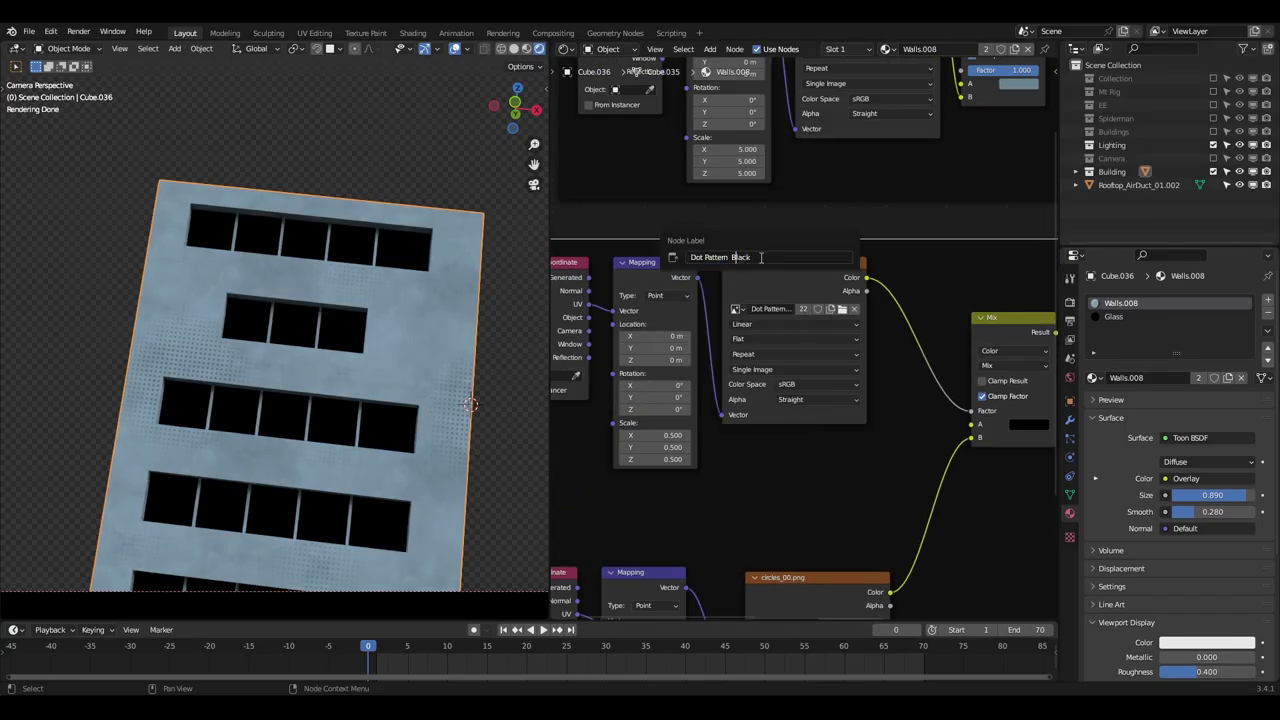
{"action": "key", "text": "Return"}
- Duplicate the whole Dot Pattern Black frame with its nodes and place the copy directly below it
{"action": "scroll", "coordinate": [735, 246], "scroll_direction": "down", "scroll_amount": 10}
{"action": "left_click", "coordinate": [629, 290]}
{"action": "key", "text": "b"}
{"action": "left_click_drag", "start_coordinate": [629, 288], "coordinate": [916, 573]}
{"action": "middle_click_drag", "start_coordinate": [867, 486], "coordinate": [867, 421]}
{"action": "key", "text": "shift+d"}
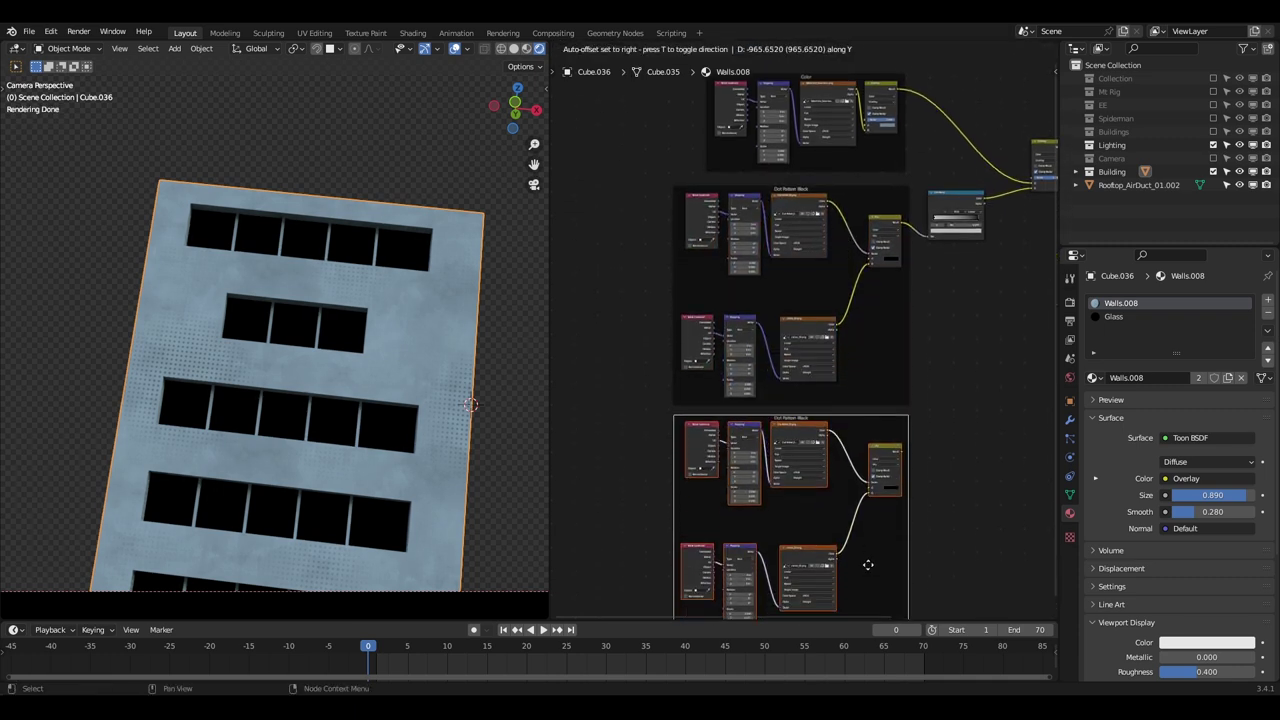
{"action": "left_click", "coordinate": [868, 594]}
- Relabel the duplicated frame as Dot Pattern White
{"action": "scroll", "coordinate": [802, 460], "scroll_direction": "up", "scroll_amount": 8}
{"action": "scroll", "coordinate": [802, 460], "scroll_direction": "up", "scroll_amount": 3}
{"action": "right_click", "coordinate": [815, 258]}
{"action": "left_click", "coordinate": [815, 258]}
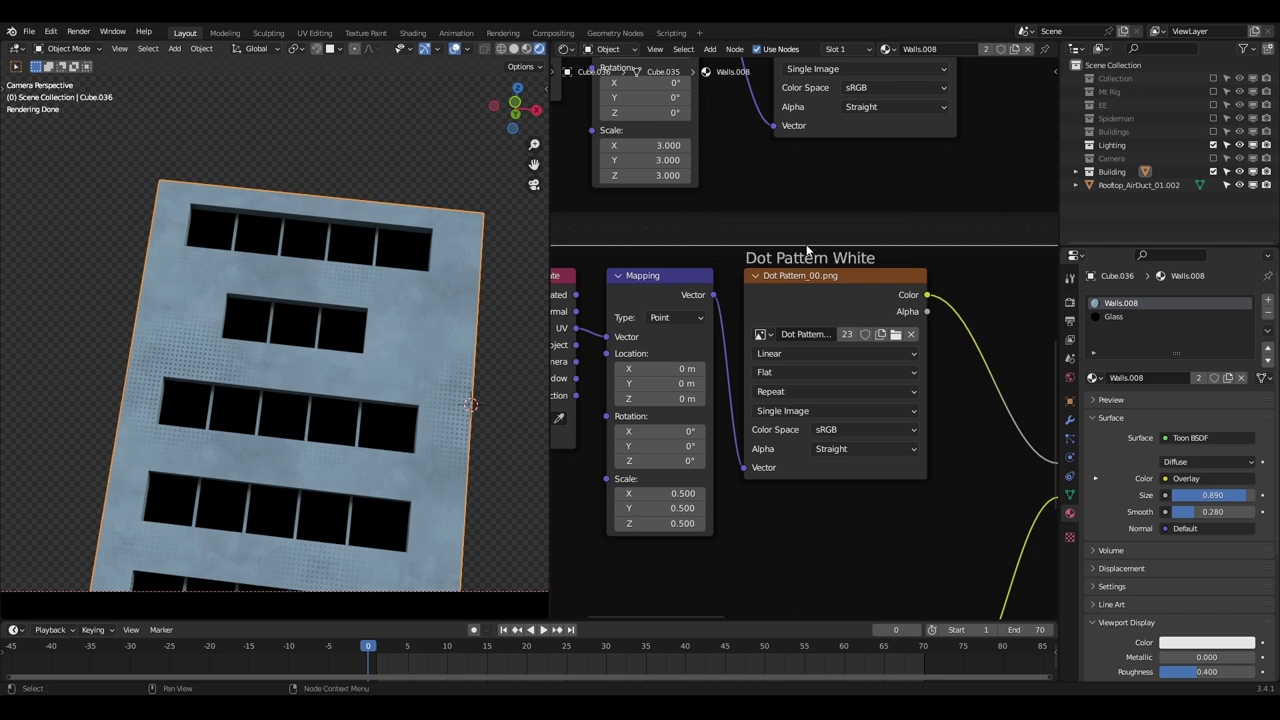
- Duplicate the Overlay node and insert the copy on the link between it and the Toon BSDF
{"action": "scroll", "coordinate": [806, 252], "scroll_direction": "down", "scroll_amount": 10}
{"action": "middle_click_drag", "start_coordinate": [940, 212], "coordinate": [806, 326]}
{"action": "scroll", "coordinate": [804, 324], "scroll_direction": "up", "scroll_amount": 7}
{"action": "left_click", "coordinate": [818, 256]}
{"action": "middle_click_drag", "start_coordinate": [820, 252], "coordinate": [768, 322]}
{"action": "scroll", "coordinate": [762, 324], "scroll_direction": "up", "scroll_amount": 3}
{"action": "key", "text": "shift+d"}
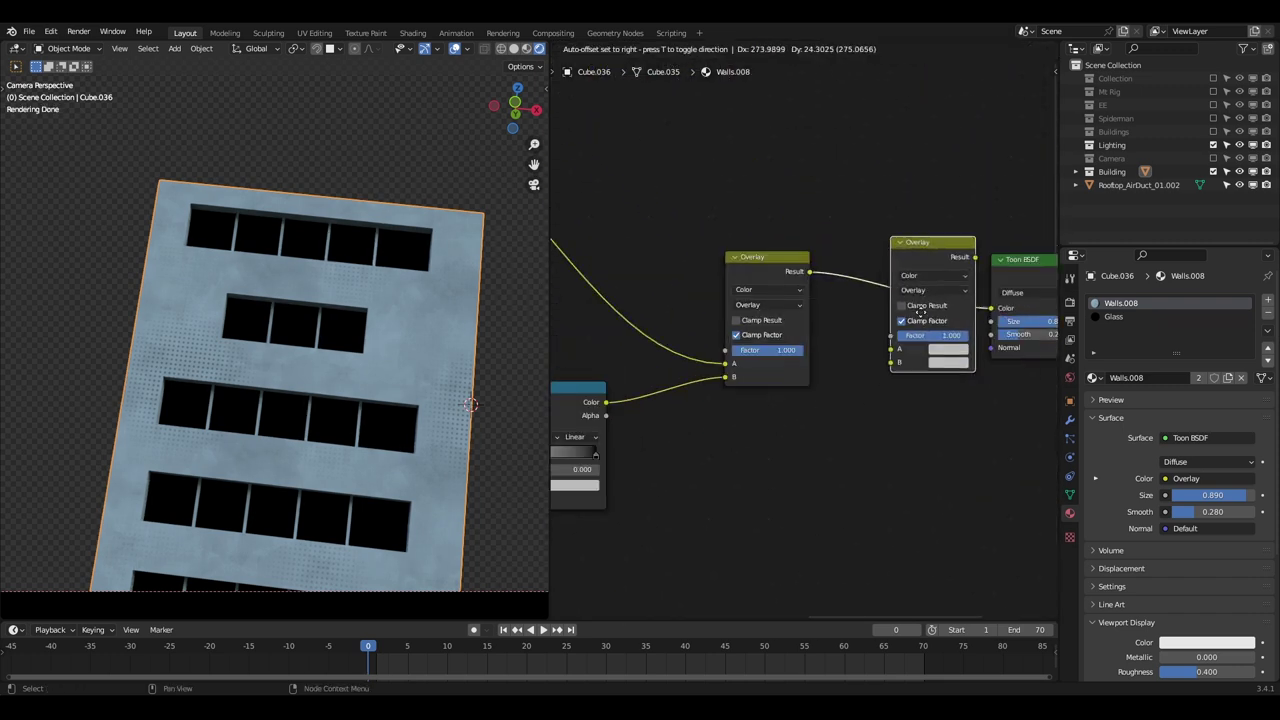
{"action": "left_click", "coordinate": [889, 338]}
- Duplicate the ColorRamp and place the copy beside the Dot Pattern White frame's Mix node
{"action": "scroll", "coordinate": [804, 335], "scroll_direction": "down", "scroll_amount": 5}
{"action": "middle_click_drag", "start_coordinate": [777, 451], "coordinate": [940, 190]}
{"action": "scroll", "coordinate": [754, 455], "scroll_direction": "up", "scroll_amount": 1}
{"action": "middle_click_drag", "start_coordinate": [846, 122], "coordinate": [793, 252]}
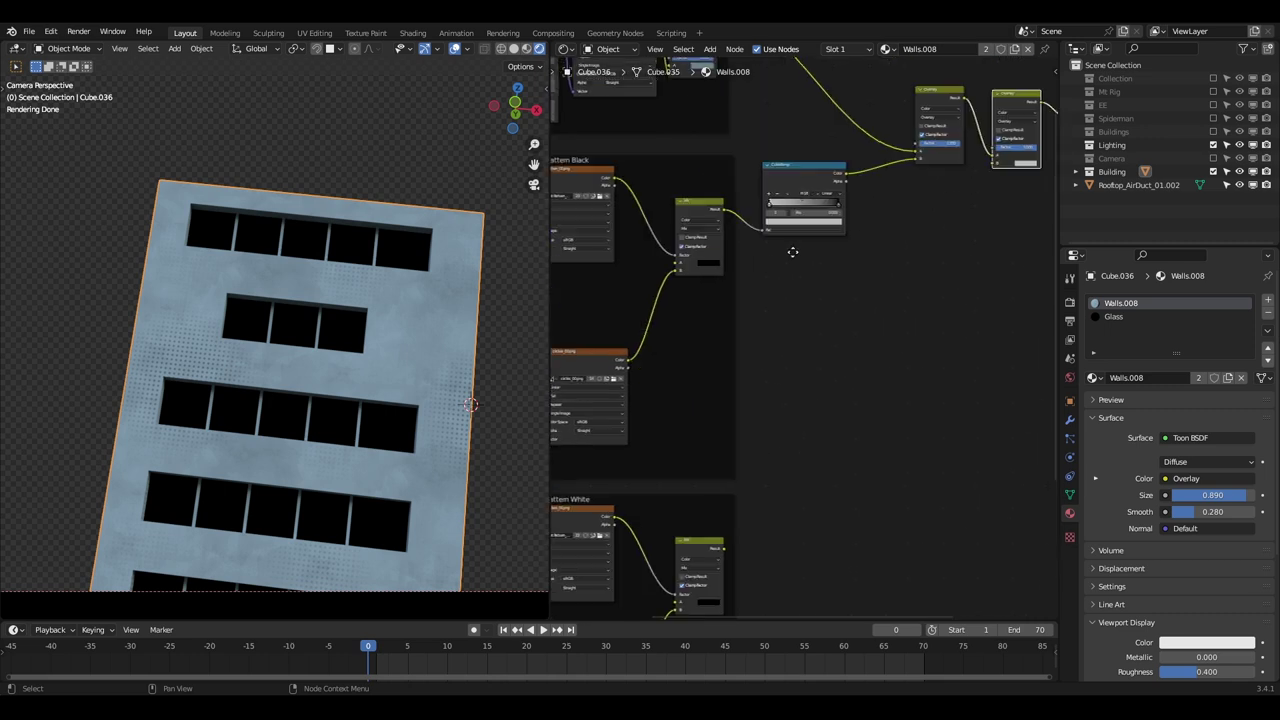
{"action": "left_click", "coordinate": [799, 188]}
{"action": "key", "text": "shift+d"}
{"action": "left_click", "coordinate": [794, 519]}
{"action": "middle_click_drag", "start_coordinate": [785, 474], "coordinate": [795, 302]}
{"action": "scroll", "coordinate": [795, 302], "scroll_direction": "up", "scroll_amount": 4}
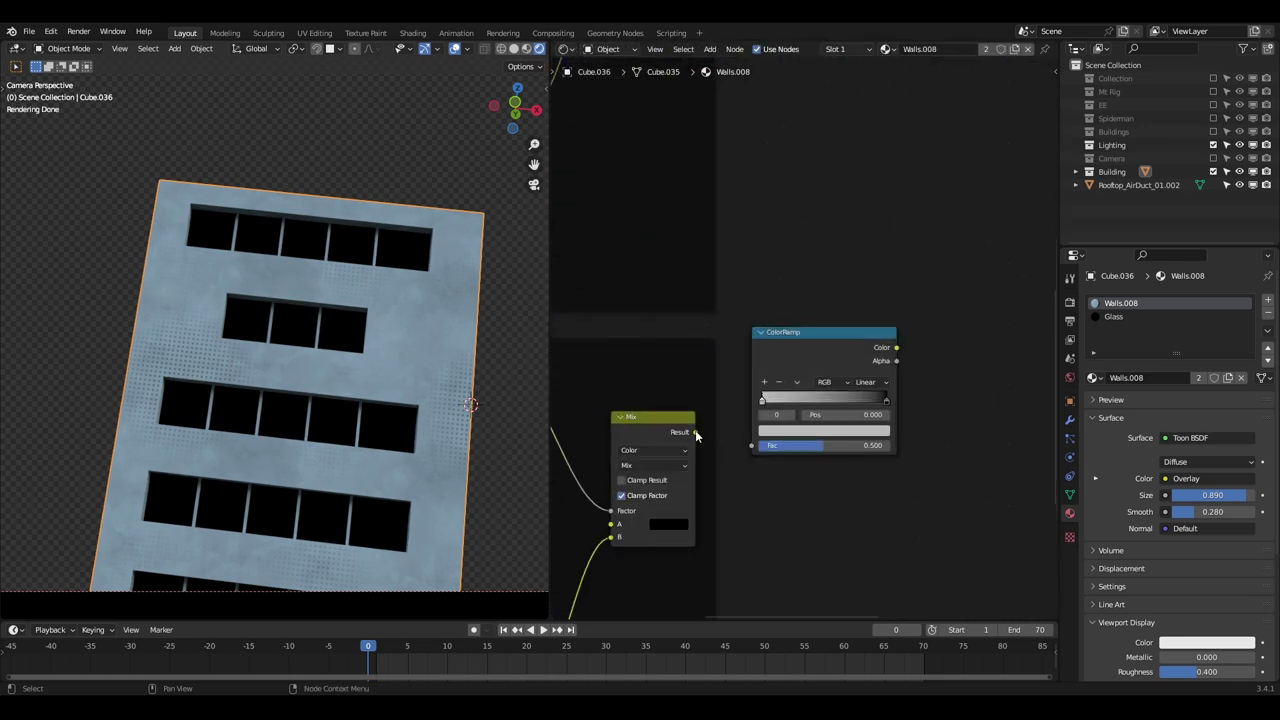
- Connect the Dot Pattern White Mix Result to the copied ColorRamp's Fac and its Color to the second Overlay's B
{"action": "left_click_drag", "start_coordinate": [696, 432], "coordinate": [752, 446]}
{"action": "scroll", "coordinate": [752, 446], "scroll_direction": "down", "scroll_amount": 3}
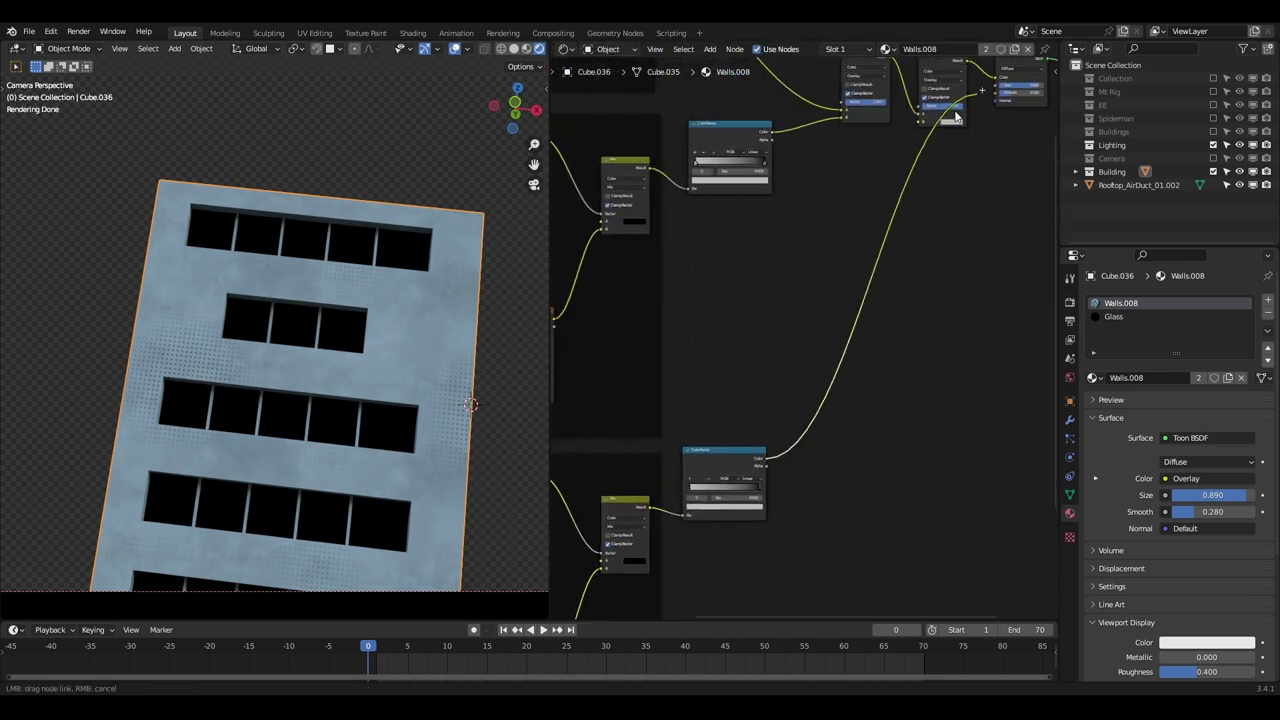
{"action": "left_click_drag", "start_coordinate": [919, 124], "coordinate": [921, 121]}
- Swap the copied ColorRamp's stops so black is at position 0 and grey at position 1
{"action": "scroll", "coordinate": [843, 312], "scroll_direction": "up", "scroll_amount": 5}
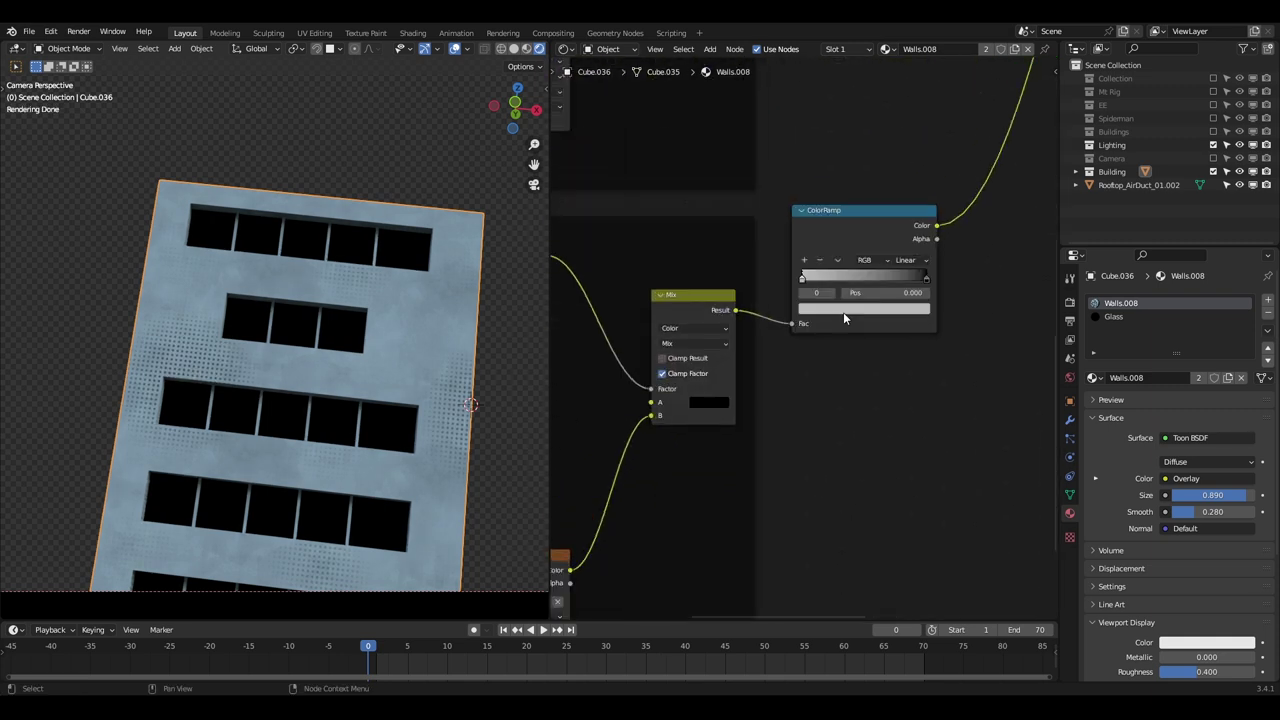
{"action": "left_click_drag", "start_coordinate": [925, 329], "coordinate": [738, 331]}
{"action": "left_click_drag", "start_coordinate": [738, 331], "coordinate": [942, 331]}
{"action": "middle_click_drag", "start_coordinate": [929, 328], "coordinate": [906, 311]}
{"action": "scroll", "coordinate": [906, 311], "scroll_direction": "up", "scroll_amount": 1}
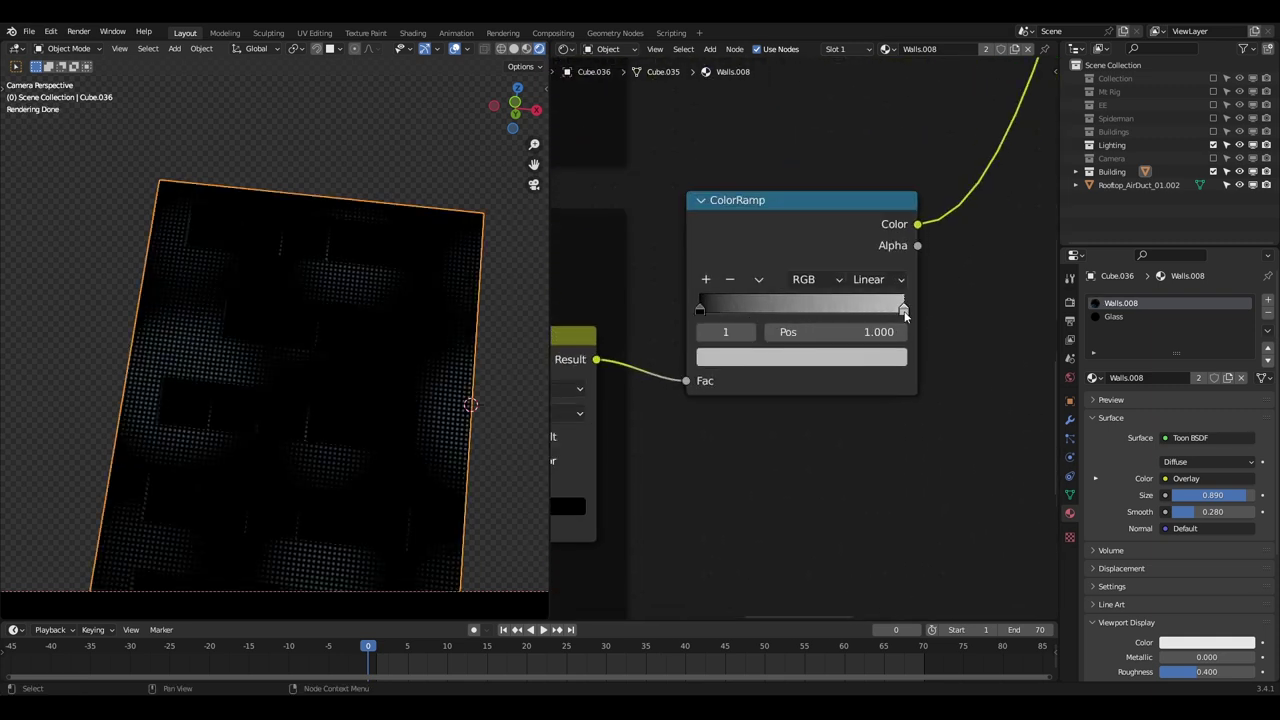
- Set the copied ColorRamp's grey stop to a Value of 1.000 and brighten its black stop
{"action": "left_click", "coordinate": [875, 358]}
{"action": "left_click_drag", "start_coordinate": [864, 118], "coordinate": [862, 80]}
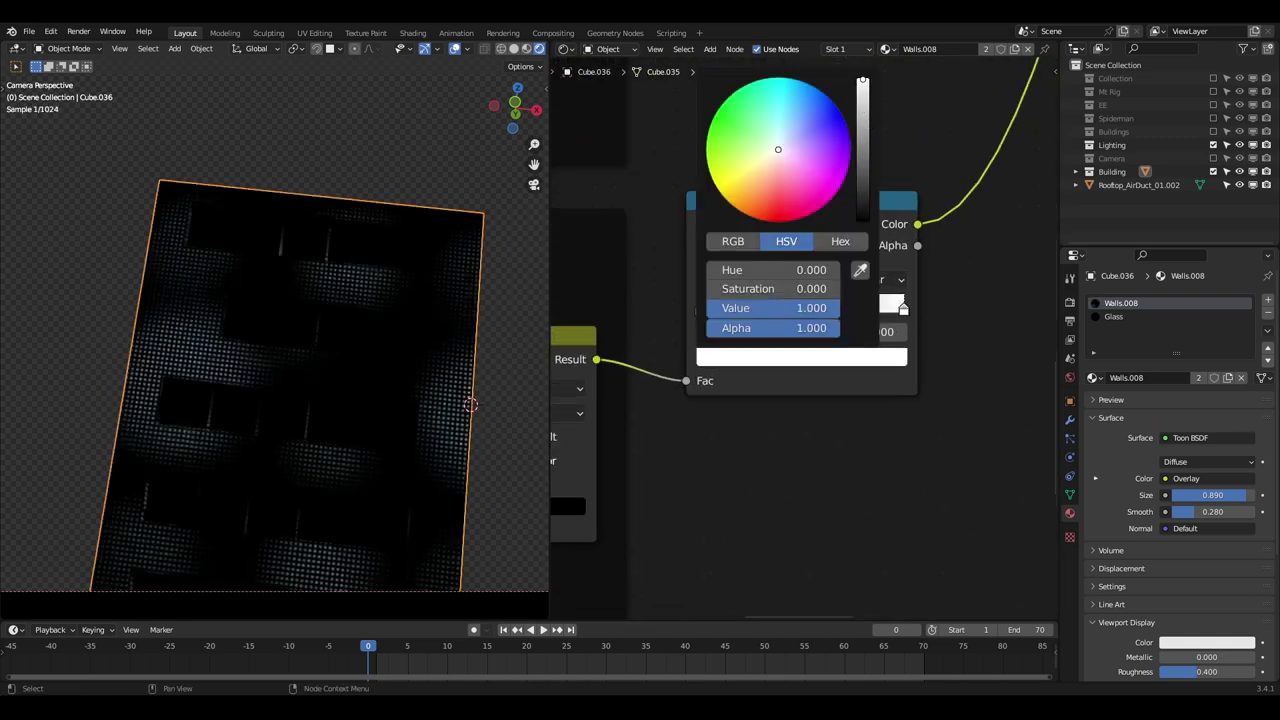
{"action": "left_click", "coordinate": [723, 357]}
{"action": "left_click_drag", "start_coordinate": [857, 223], "coordinate": [857, 80]}
- Set the Z Rotation of the circles texture's Mapping in the Dot Pattern White frame to 5.4°
{"action": "scroll", "coordinate": [755, 483], "scroll_direction": "down", "scroll_amount": 5}
{"action": "scroll", "coordinate": [755, 483], "scroll_direction": "up", "scroll_amount": 2}
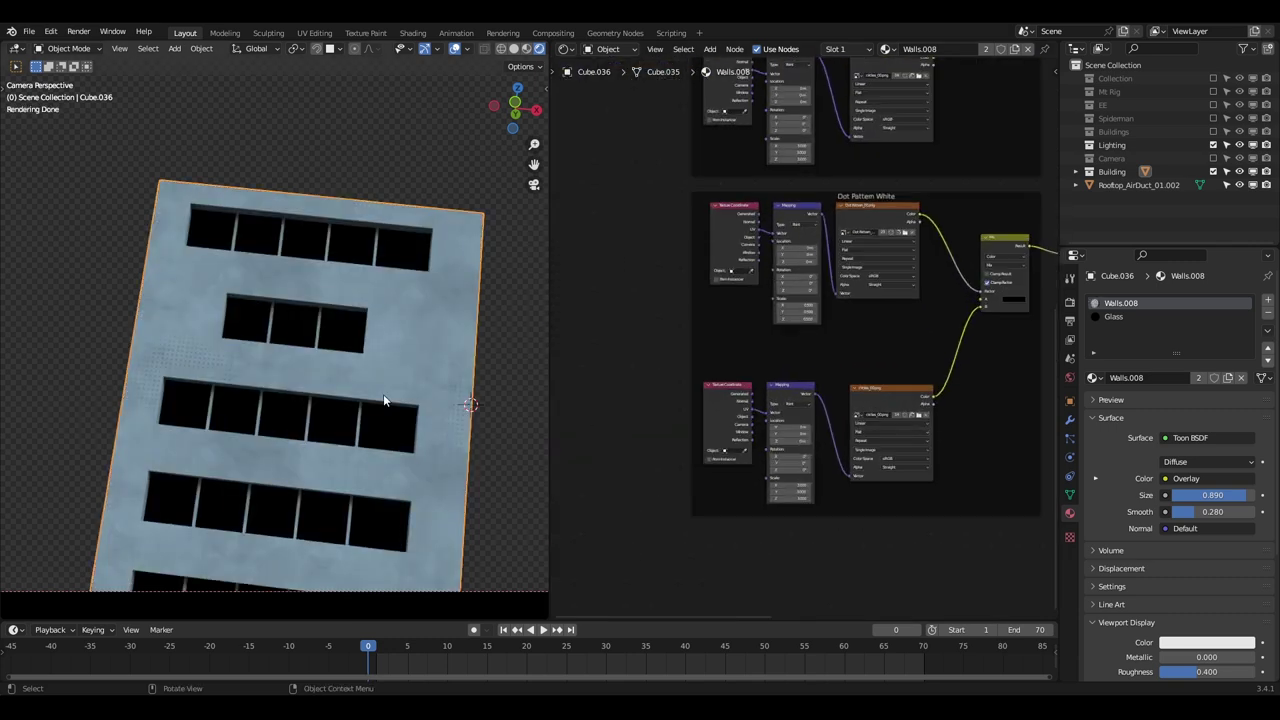
{"action": "scroll", "coordinate": [383, 394], "scroll_direction": "up", "scroll_amount": 5}
{"action": "scroll", "coordinate": [835, 386], "scroll_direction": "up", "scroll_amount": 6}
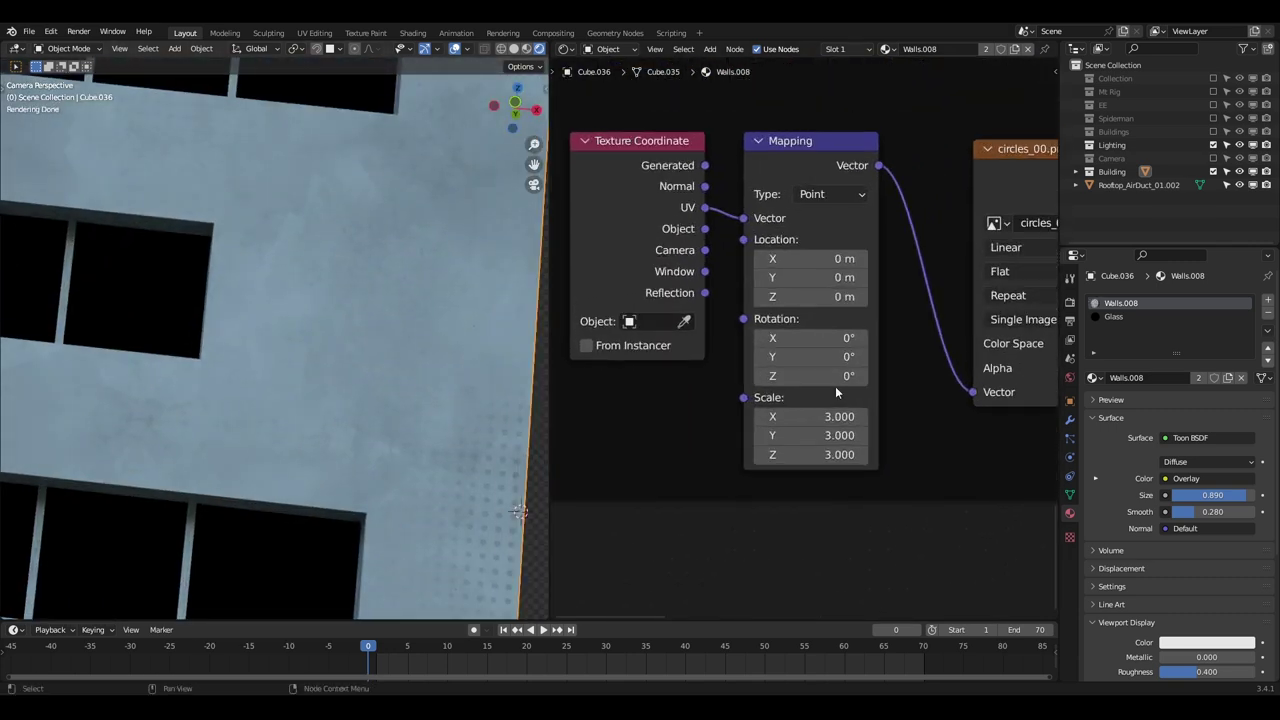
{"action": "scroll", "coordinate": [835, 386], "scroll_direction": "up", "scroll_amount": 1}
{"action": "left_click_drag", "start_coordinate": [835, 386], "coordinate": [839, 386]}
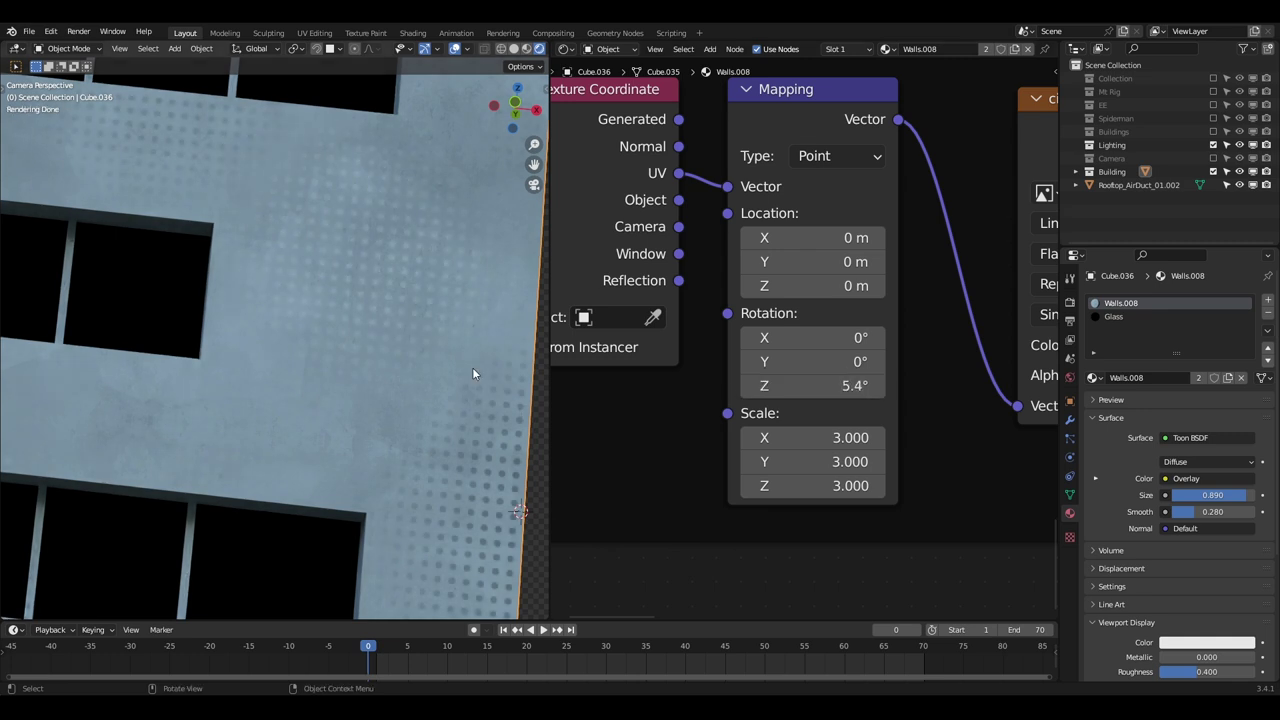
- Examine the dark and light dot patterns across the building's facade and the Dot Pattern White nodes
{"action": "scroll", "coordinate": [373, 355], "scroll_direction": "down", "scroll_amount": 3}
{"action": "scroll", "coordinate": [383, 374], "scroll_direction": "down", "scroll_amount": 2}
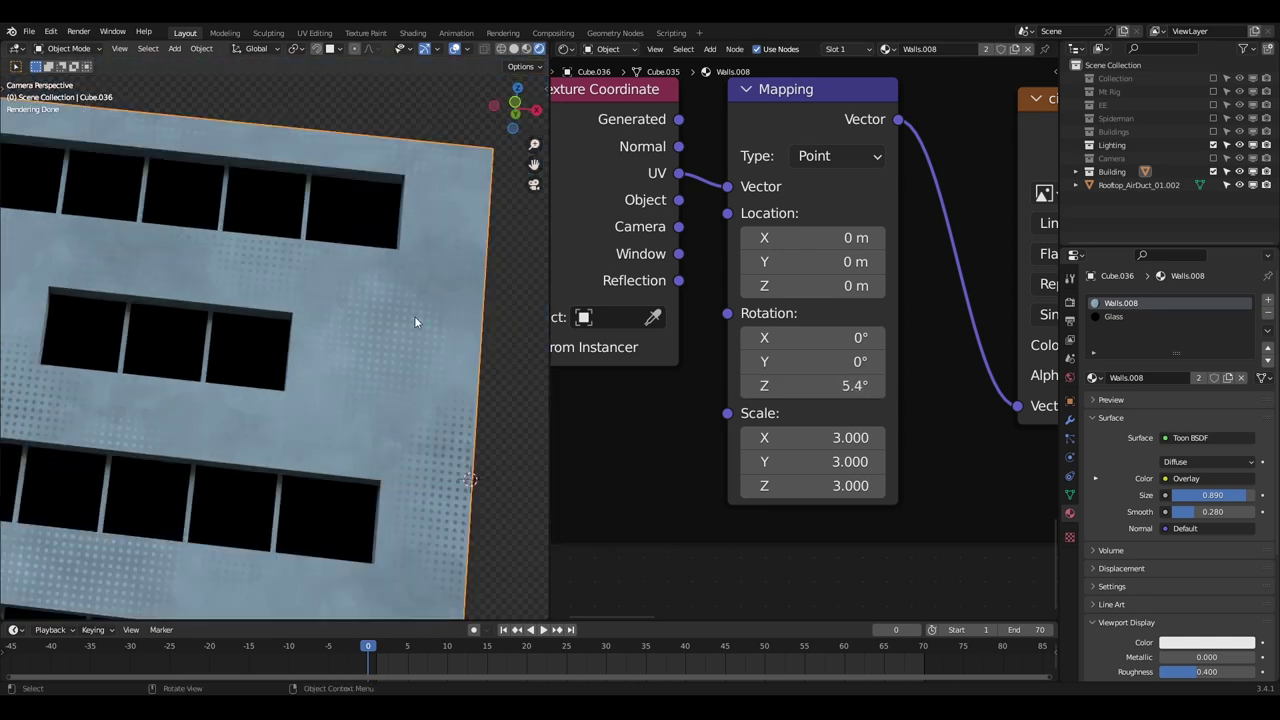
{"action": "middle_click_drag", "start_coordinate": [210, 508], "coordinate": [317, 330], "text": "shift"}
{"action": "scroll", "coordinate": [317, 330], "scroll_direction": "down", "scroll_amount": 3}
{"action": "scroll", "coordinate": [317, 330], "scroll_direction": "up", "scroll_amount": 3}
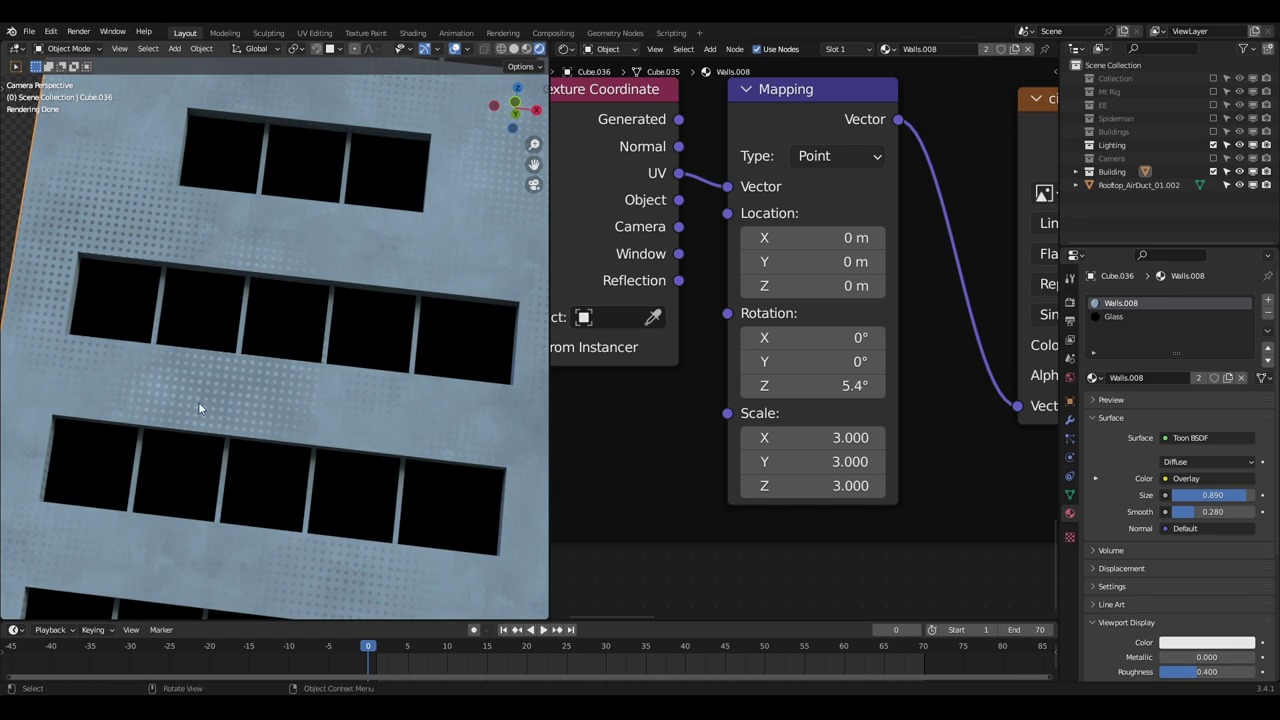
{"action": "scroll", "coordinate": [871, 451], "scroll_direction": "down", "scroll_amount": 10}
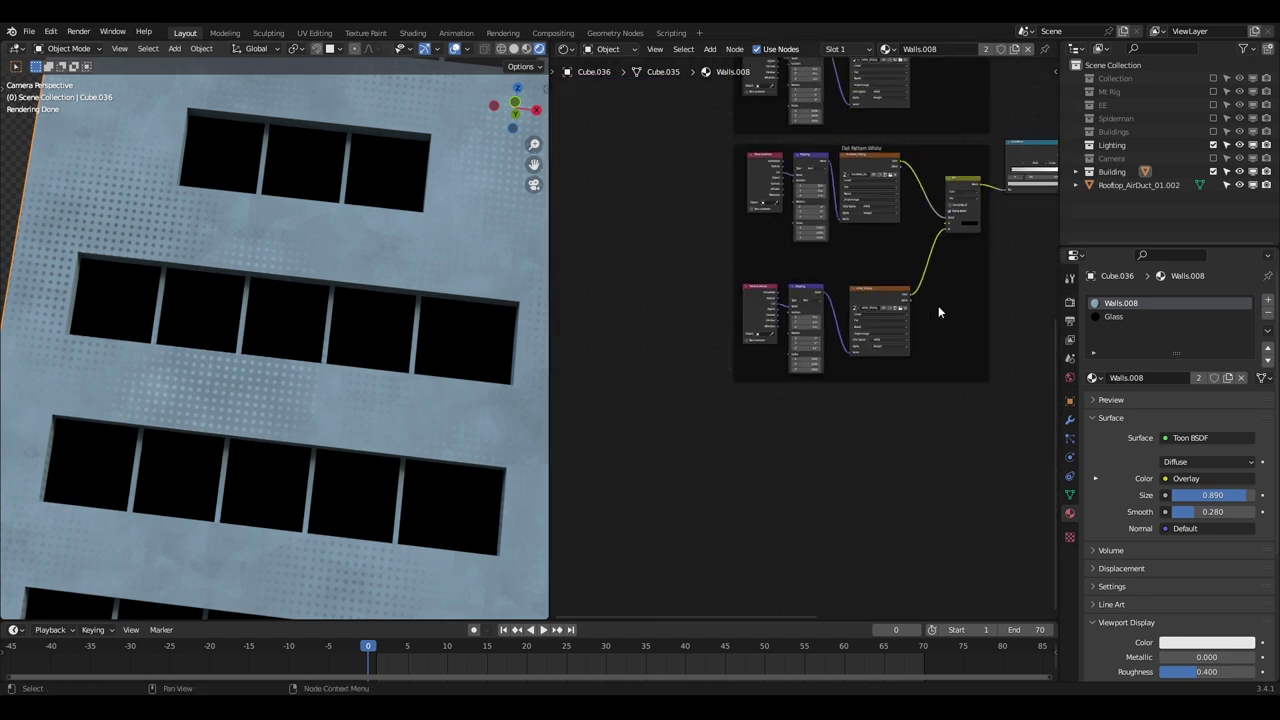
{"action": "middle_click_drag", "start_coordinate": [887, 403], "coordinate": [849, 405]}
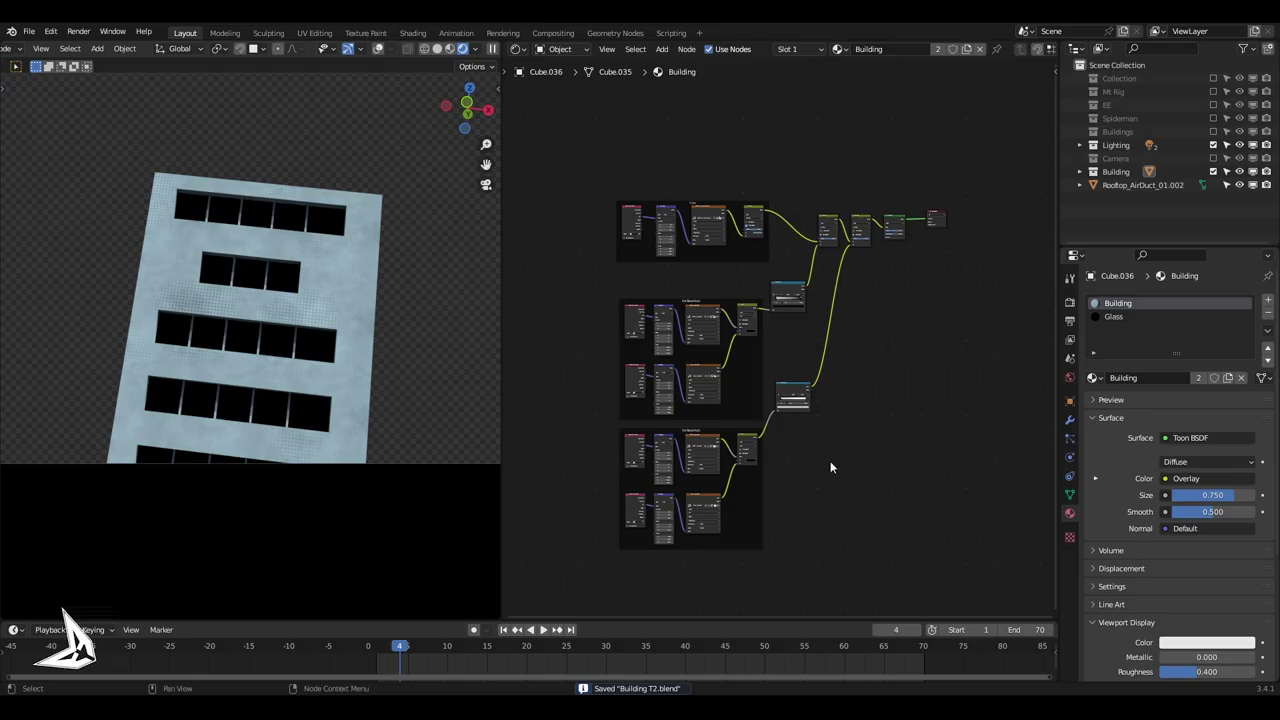
- Select the Glass material slot and add a Material Output node to its empty node tree
{"action": "left_click", "coordinate": [1136, 314]}
{"action": "key", "text": "shift+a"}
{"action": "mouse_move", "coordinate": [780, 252]}
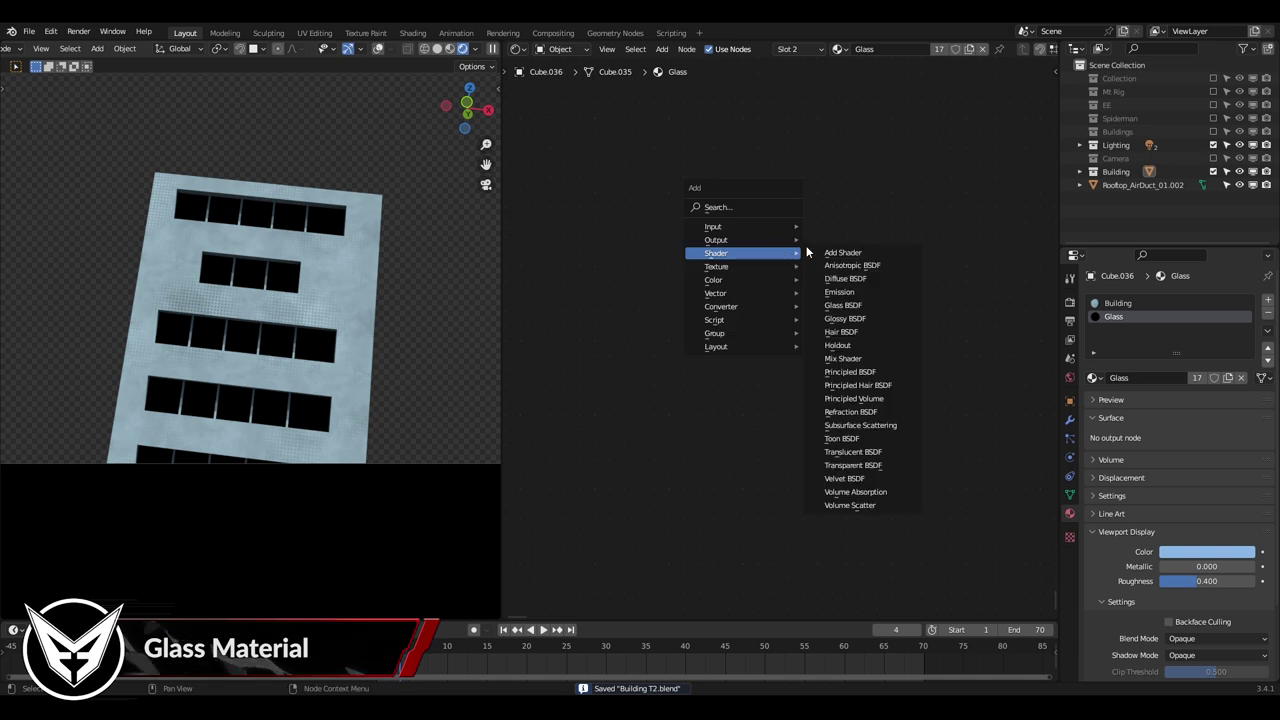
{"action": "left_click", "coordinate": [853, 267]}
{"action": "left_click", "coordinate": [708, 200]}
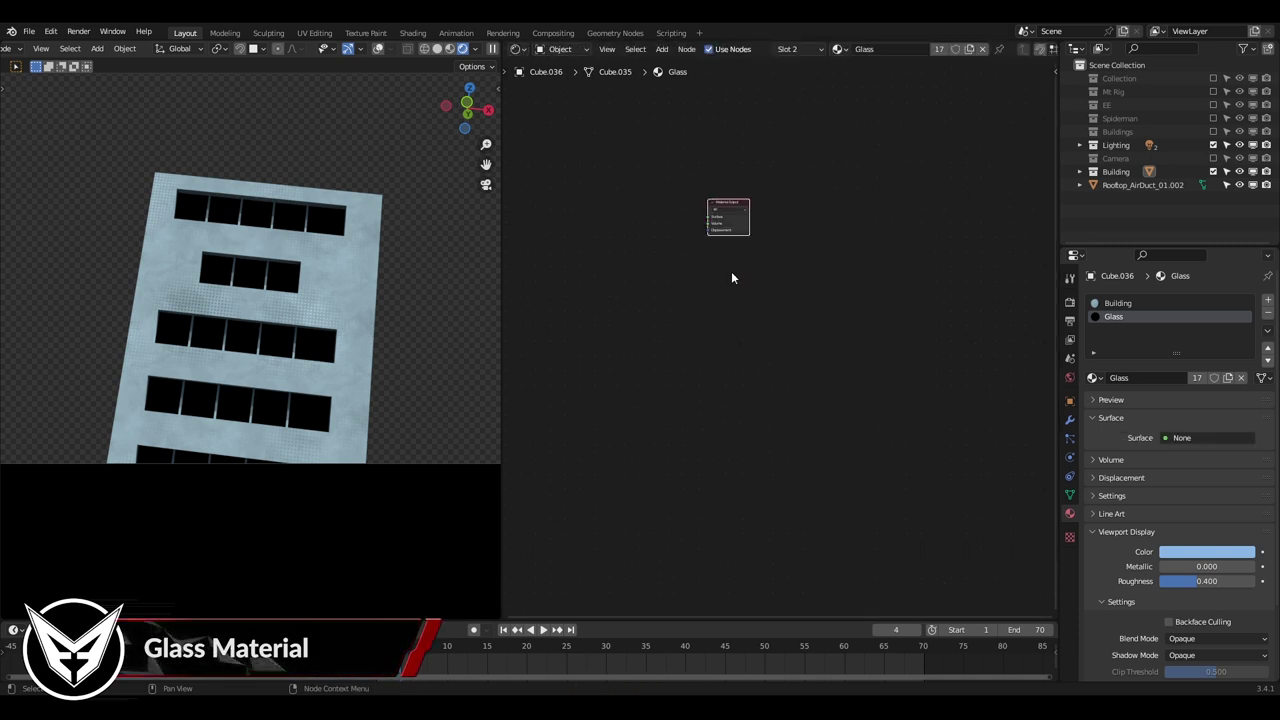
- Add a Principled BSDF shader and connect it to the Surface input of the Material Output
{"action": "scroll", "coordinate": [758, 302], "scroll_direction": "up", "scroll_amount": 5}
{"action": "middle_click_drag", "start_coordinate": [758, 302], "coordinate": [824, 424]}
{"action": "middle_click_drag", "start_coordinate": [548, 256], "coordinate": [621, 257]}
{"action": "key", "text": "shift+a"}
{"action": "mouse_move", "coordinate": [630, 268]}
{"action": "left_click", "coordinate": [722, 387]}
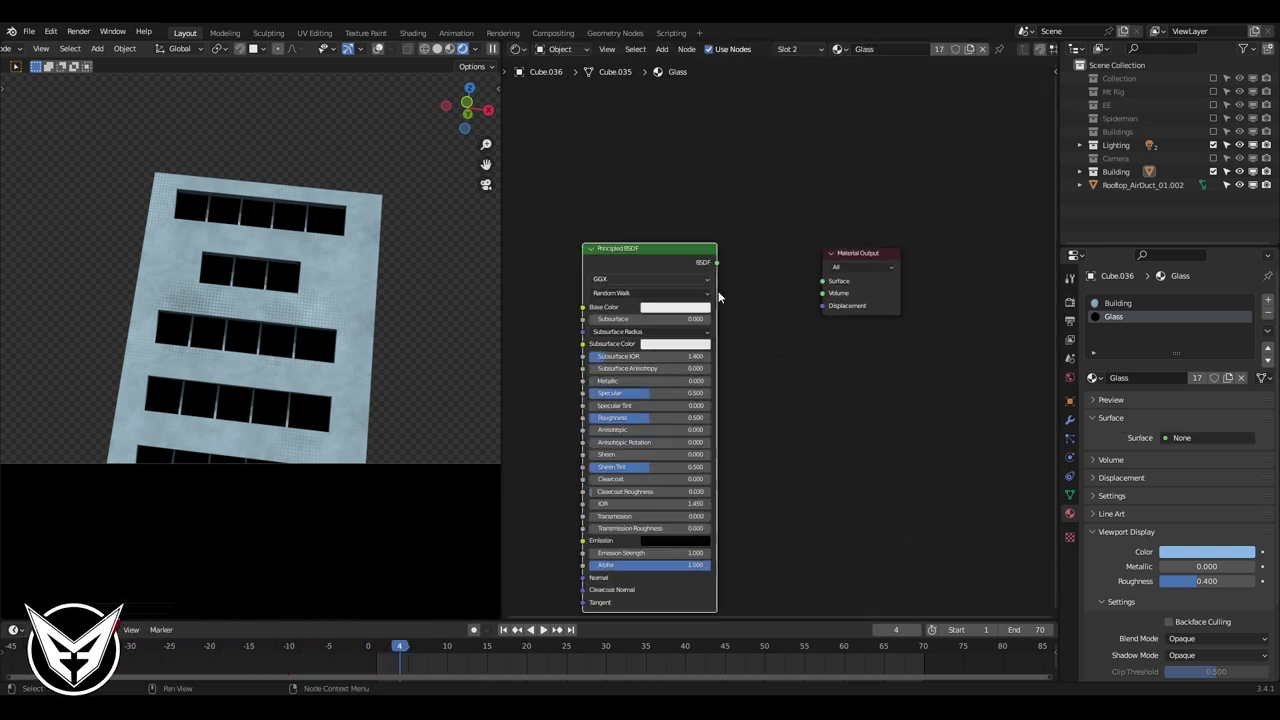
{"action": "left_click", "coordinate": [660, 340]}
{"action": "left_click_drag", "start_coordinate": [757, 256], "coordinate": [834, 277]}
- Set the Principled BSDF's Metallic to 1 and its Roughness to 0.05
{"action": "scroll", "coordinate": [956, 308], "scroll_direction": "up", "scroll_amount": 2}
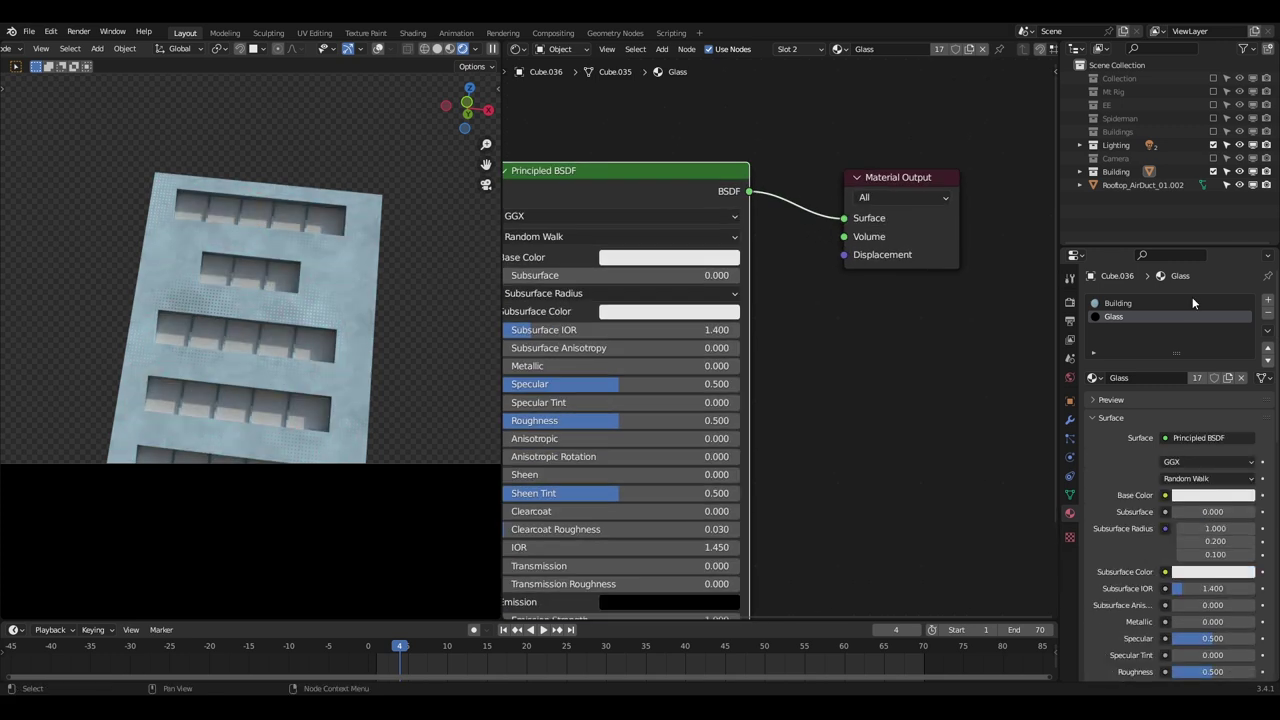
{"action": "scroll", "coordinate": [607, 374], "scroll_direction": "up", "scroll_amount": 3}
{"action": "middle_click_drag", "start_coordinate": [607, 375], "coordinate": [728, 272]}
{"action": "left_click_drag", "start_coordinate": [736, 263], "coordinate": [1040, 263]}
{"action": "middle_click_drag", "start_coordinate": [717, 300], "coordinate": [634, 328]}
{"action": "double_click", "coordinate": [630, 357]}
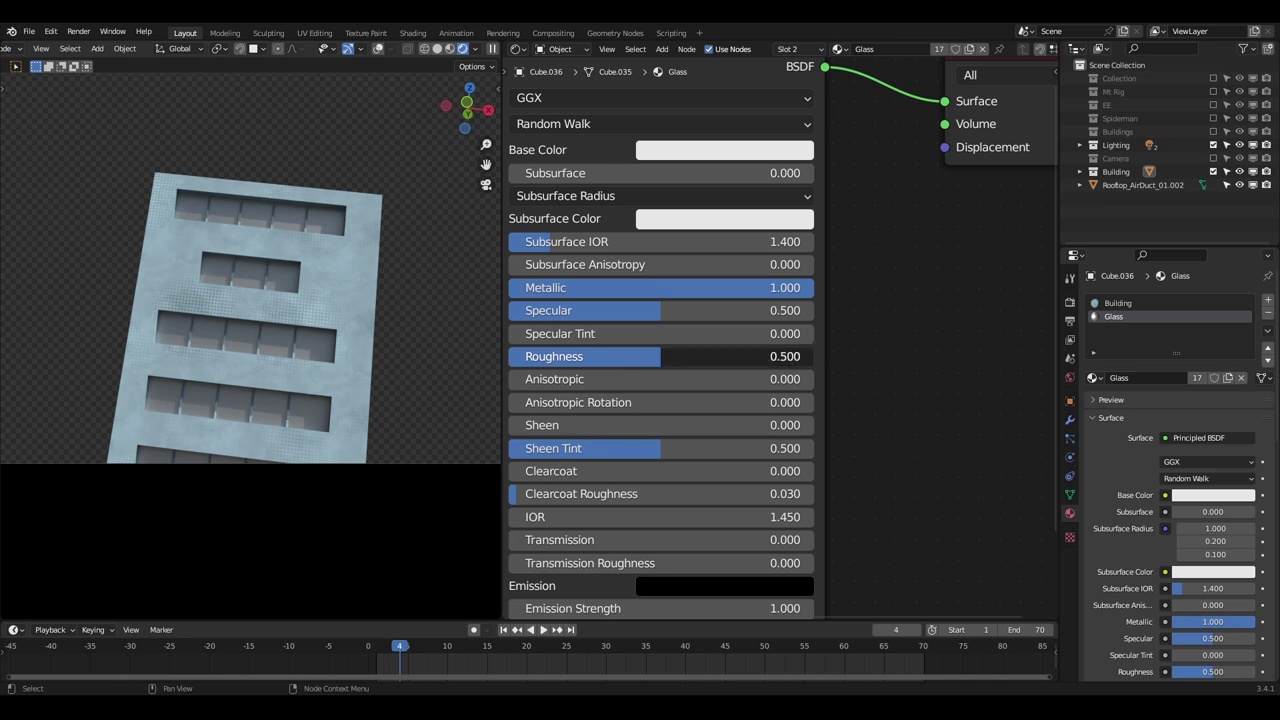
{"action": "type", "text": "0.15"}
{"action": "key", "text": "Return"}
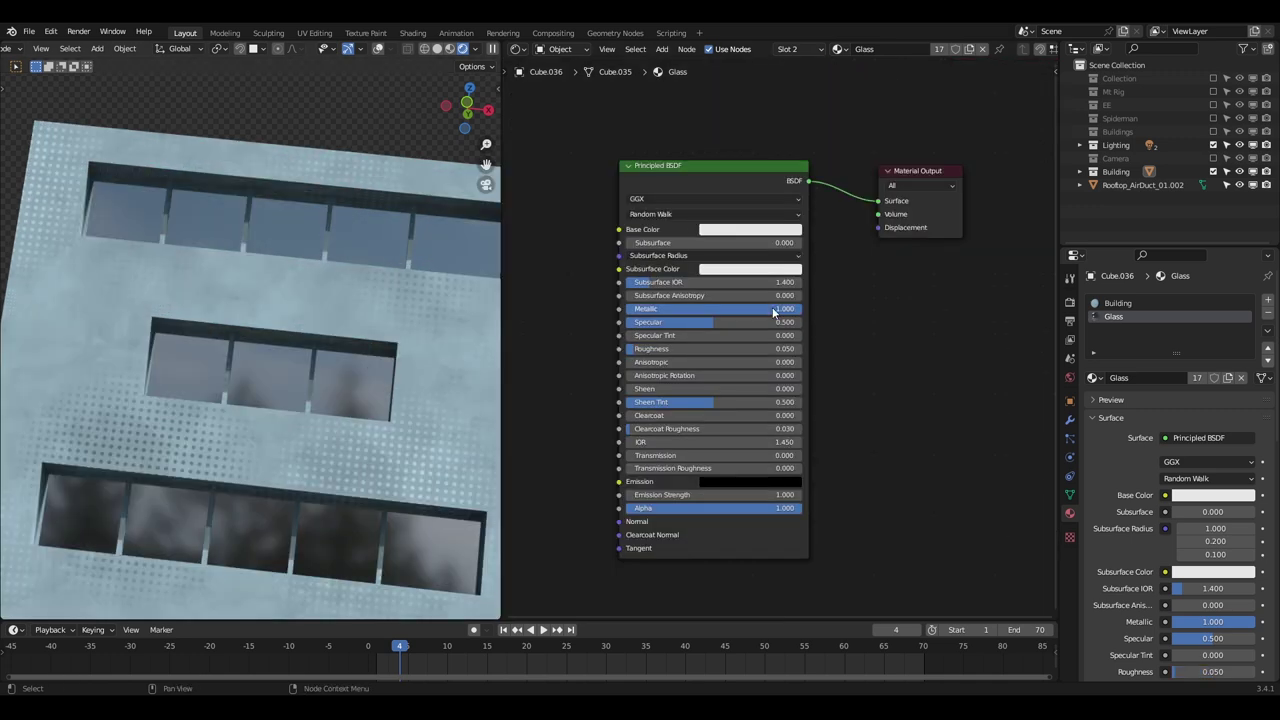
- Add an RGB node, connect it to the Base Color of the Principled BSDF and set it to light blue
{"action": "scroll", "coordinate": [774, 314], "scroll_direction": "down", "scroll_amount": 5}
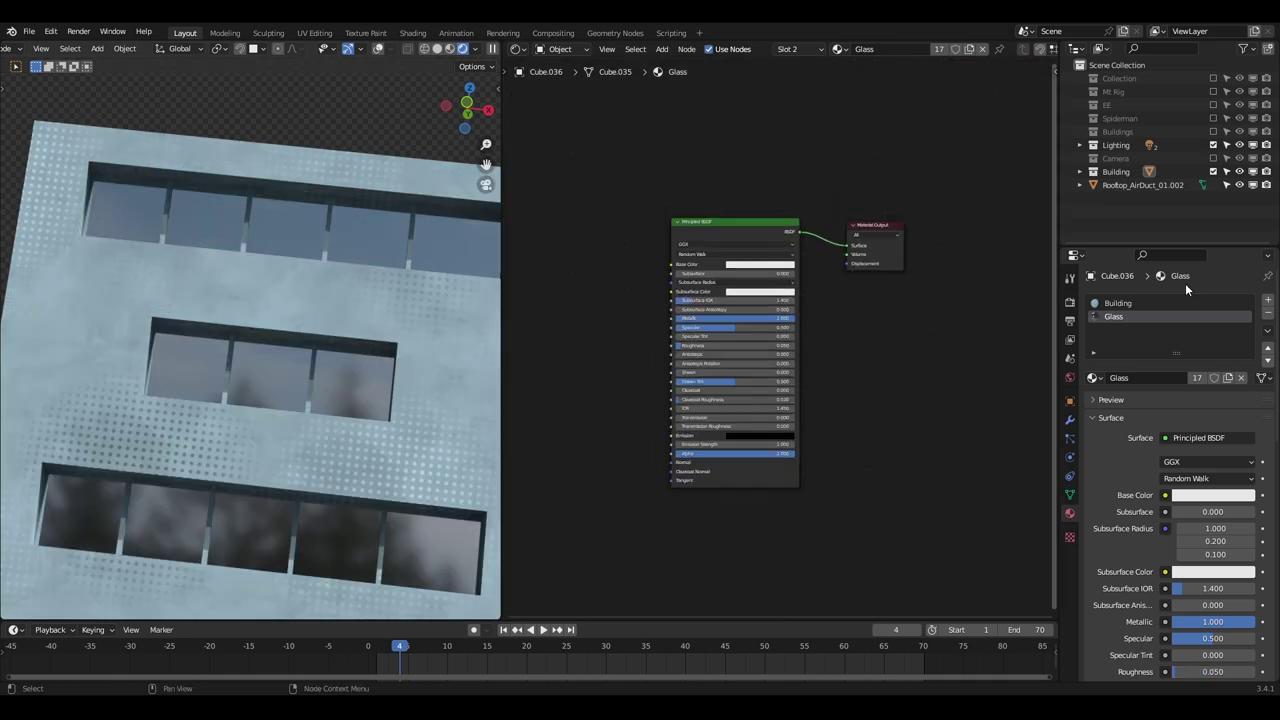
{"action": "key", "text": "shift+a"}
{"action": "type", "text": "s"}
{"action": "type", "text": "rt"}
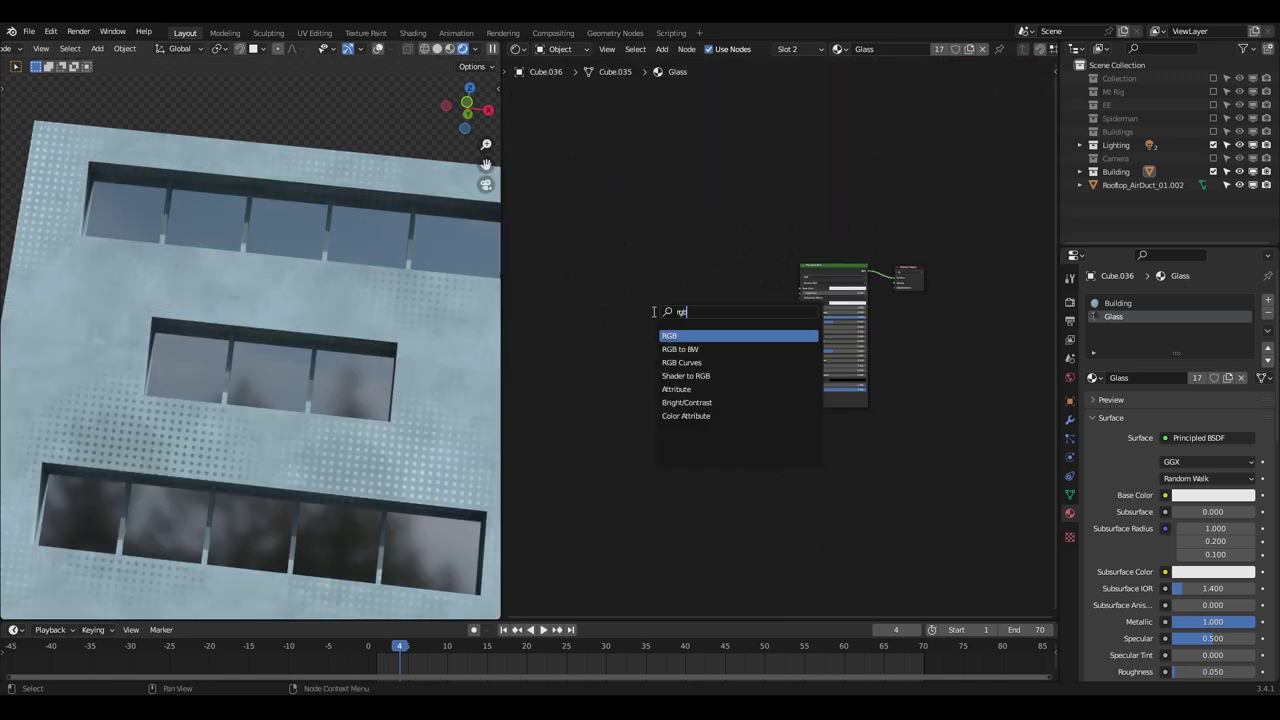
{"action": "key", "text": "Return"}
{"action": "left_click", "coordinate": [588, 284]}
{"action": "scroll", "coordinate": [718, 304], "scroll_direction": "up", "scroll_amount": 5}
{"action": "middle_click_drag", "start_coordinate": [718, 304], "coordinate": [808, 316]}
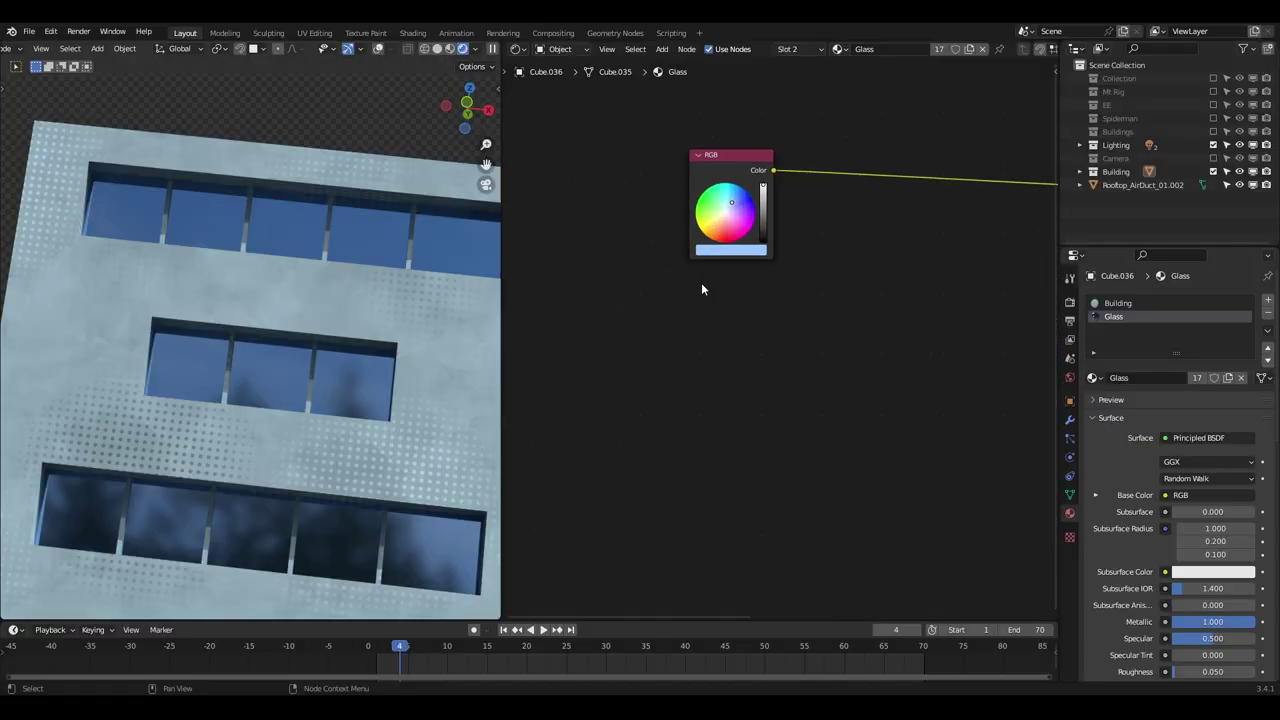
- Add an Image Texture node below the RGB node and load the Lines_.png.001 image into it
{"action": "key", "text": "shift+a"}
{"action": "left_click", "coordinate": [787, 454]}
{"action": "left_click", "coordinate": [676, 348]}
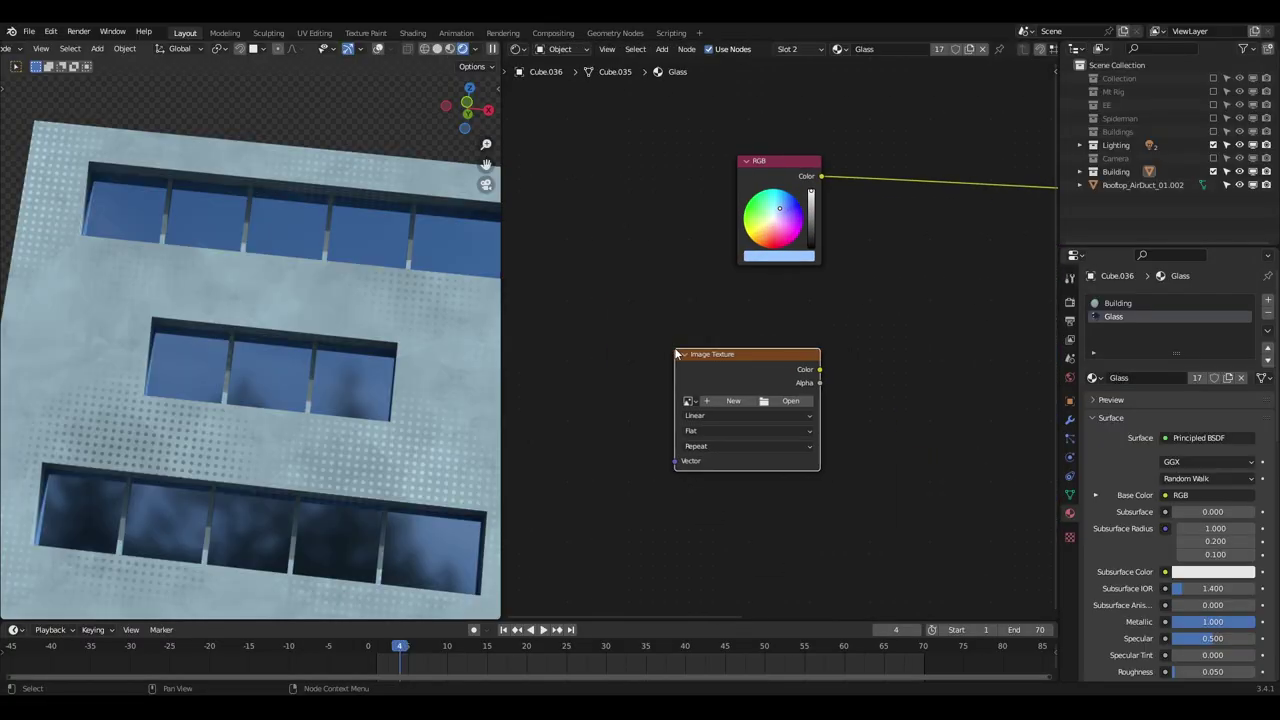
{"action": "scroll", "coordinate": [791, 346], "scroll_direction": "up", "scroll_amount": 1}
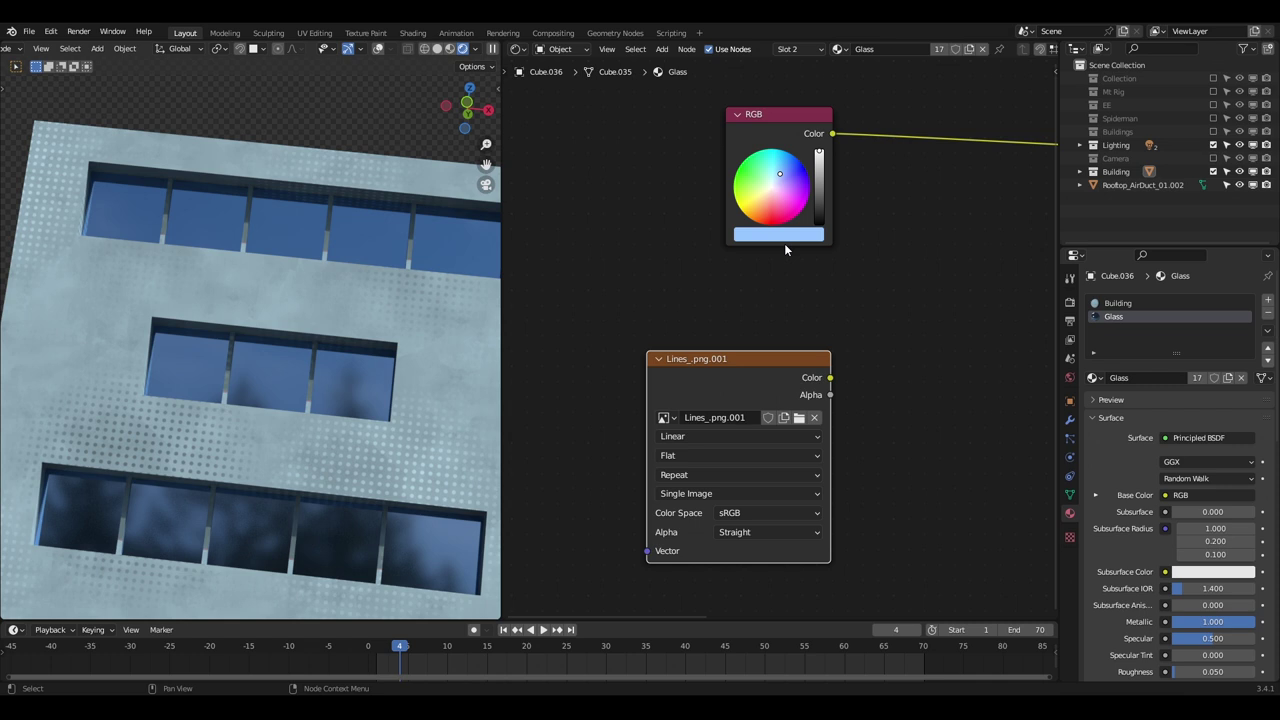
{"action": "scroll", "coordinate": [784, 243], "scroll_direction": "down", "scroll_amount": 2}
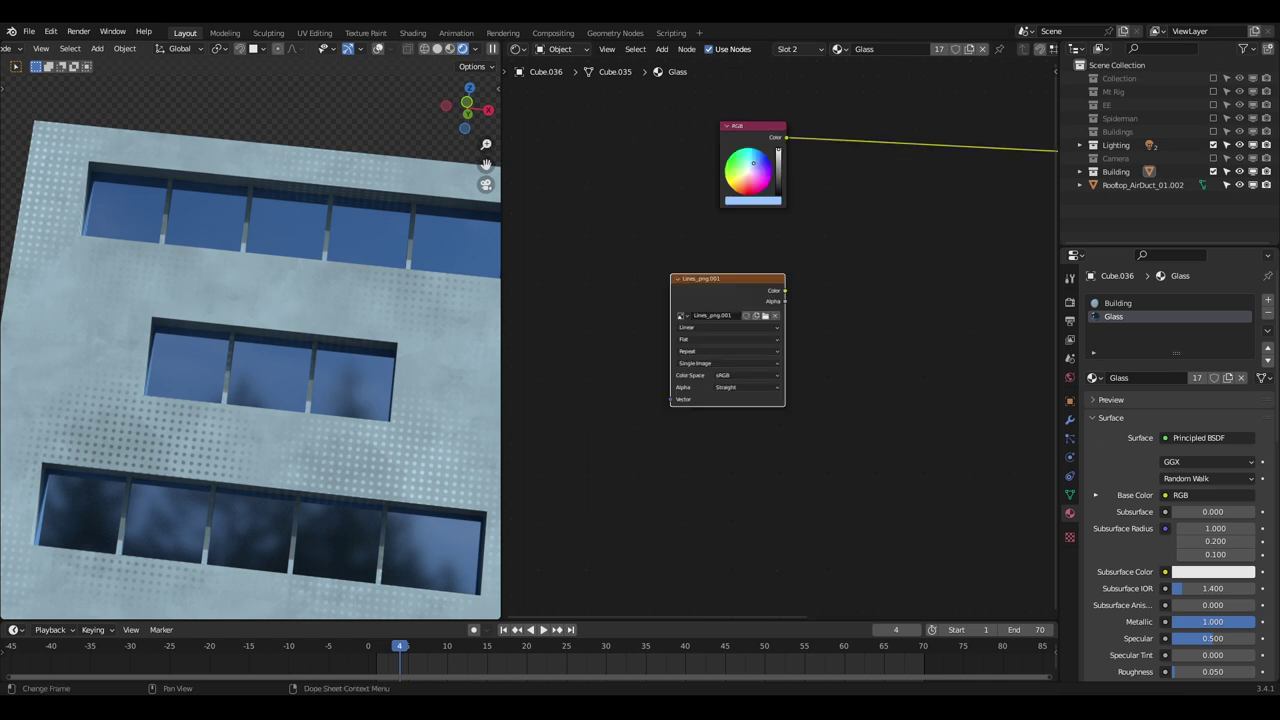
- Add Texture Coordinate and Mapping nodes to the lines image, preview it on the windows and set the X and Y scale to 2
{"action": "key", "text": "ctrl+t"}
{"action": "scroll", "coordinate": [760, 430], "scroll_direction": "up", "scroll_amount": 2}
{"action": "middle_click_drag", "start_coordinate": [760, 430], "coordinate": [876, 420]}
{"action": "left_click", "coordinate": [704, 318], "text": "ctrl+shift"}
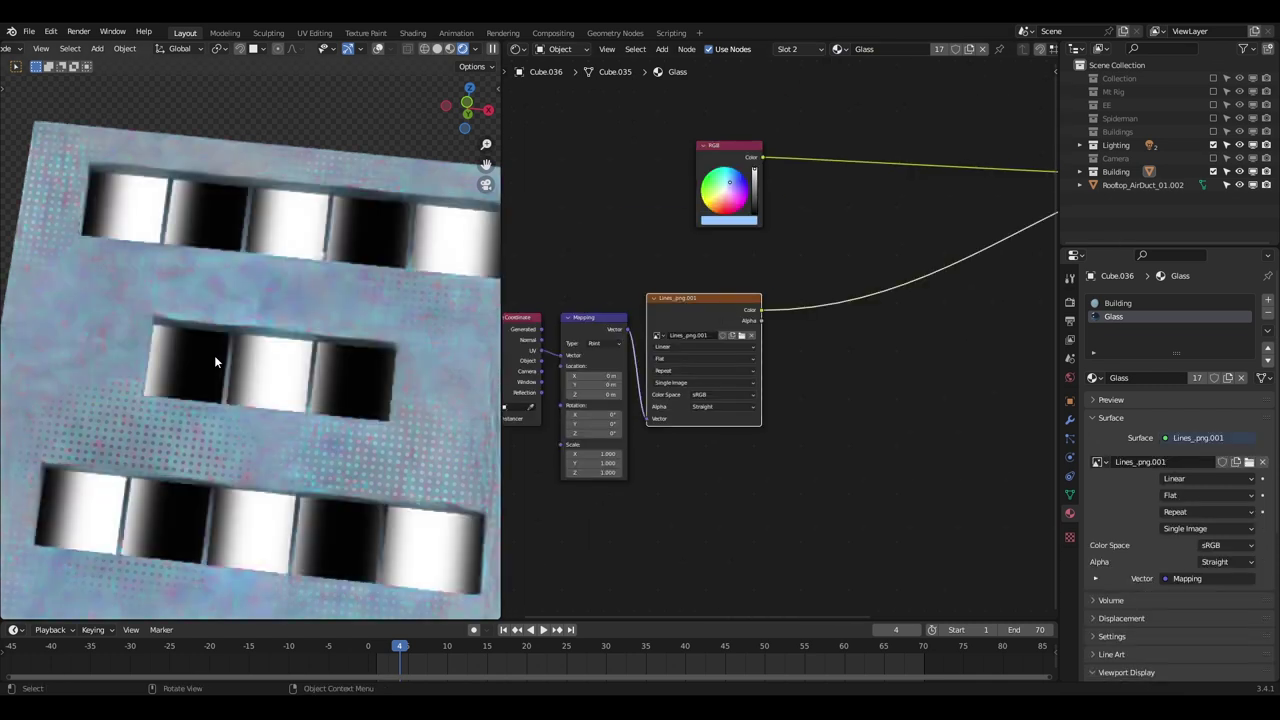
{"action": "middle_click_drag", "start_coordinate": [269, 346], "coordinate": [279, 354], "text": "shift"}
{"action": "scroll", "coordinate": [750, 301], "scroll_direction": "up", "scroll_amount": 3}
{"action": "left_click", "coordinate": [620, 294]}
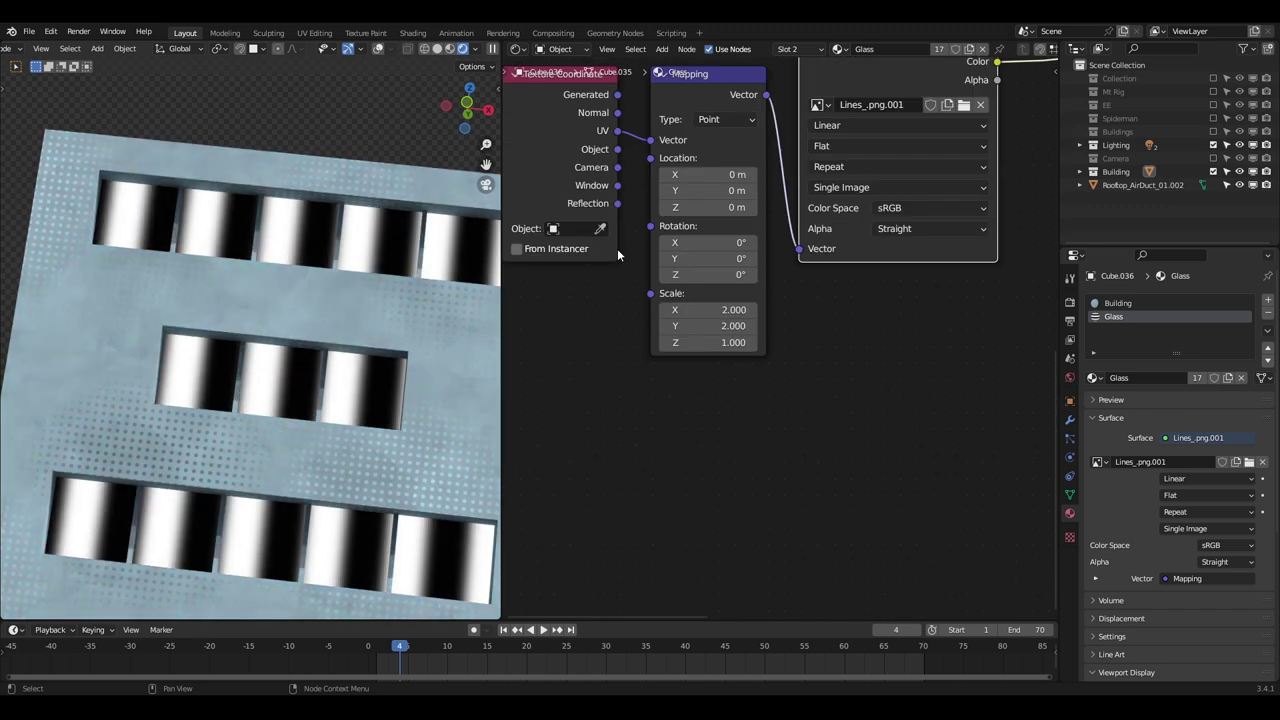
- Feed the Mapping node's Vector input from the Camera output of the Texture Coordinate node instead of UV
{"action": "scroll", "coordinate": [617, 248], "scroll_direction": "up", "scroll_amount": 3}
{"action": "middle_click_drag", "start_coordinate": [699, 243], "coordinate": [849, 409]}
{"action": "left_click_drag", "start_coordinate": [757, 337], "coordinate": [644, 382]}
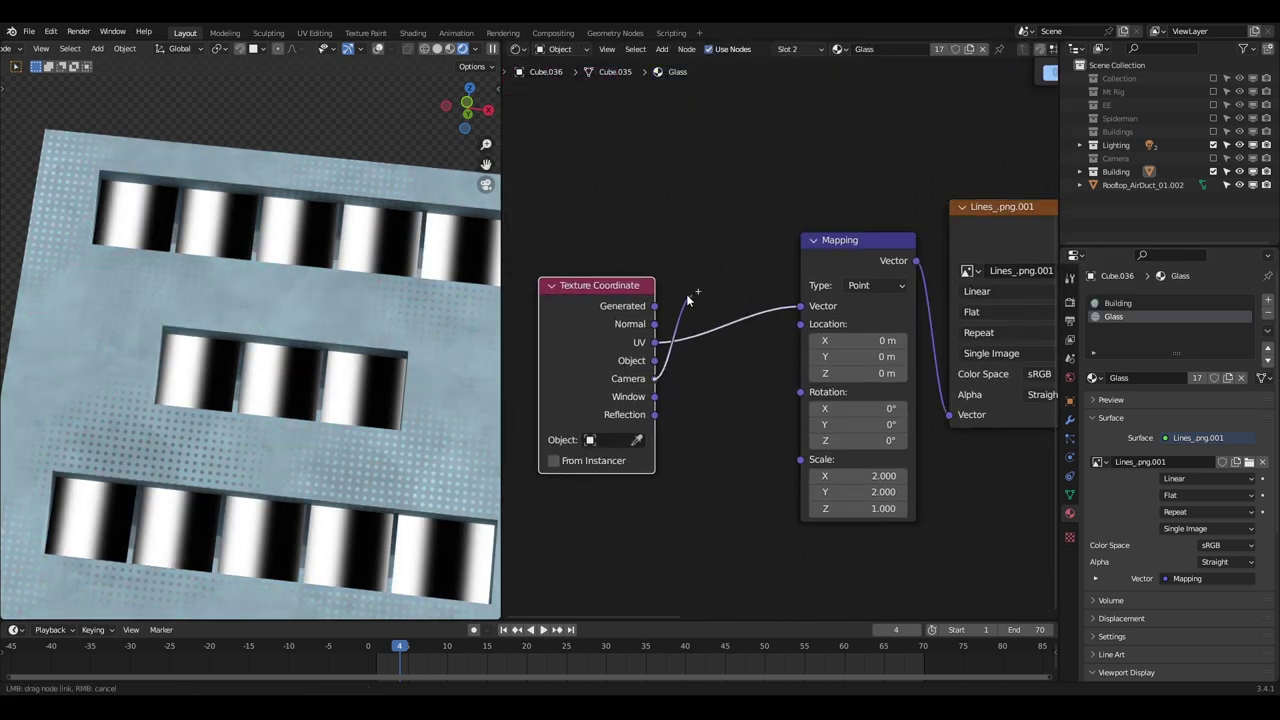
{"action": "left_click_drag", "start_coordinate": [807, 308], "coordinate": [804, 307]}
{"action": "scroll", "coordinate": [284, 345], "scroll_direction": "up", "scroll_amount": 3}
{"action": "scroll", "coordinate": [785, 327], "scroll_direction": "down", "scroll_amount": 4}
{"action": "scroll", "coordinate": [288, 372], "scroll_direction": "down", "scroll_amount": 2}
{"action": "scroll", "coordinate": [288, 372], "scroll_direction": "up", "scroll_amount": 2}
{"action": "scroll", "coordinate": [800, 400], "scroll_direction": "up", "scroll_amount": 4}
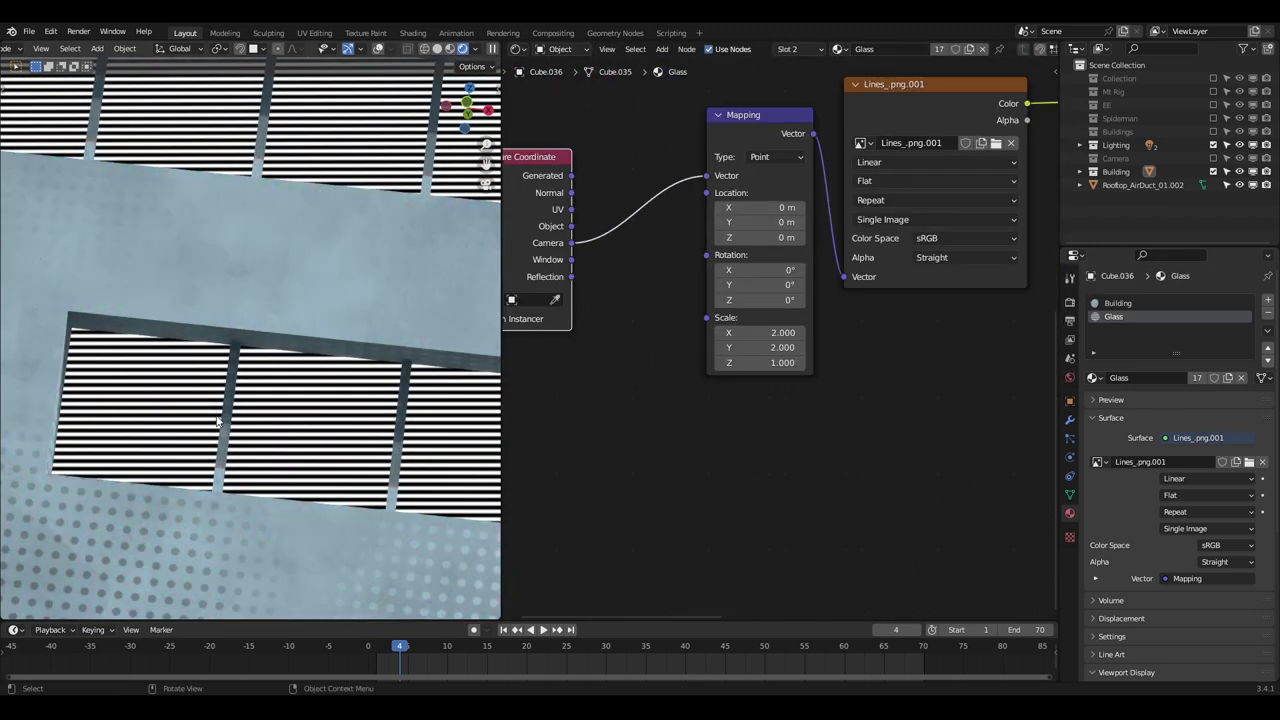
- Set the Mapping node's Z rotation to -45° and its X and Y scale to 1.8
{"action": "left_click", "coordinate": [757, 328]}
{"action": "type", "text": "-45"}
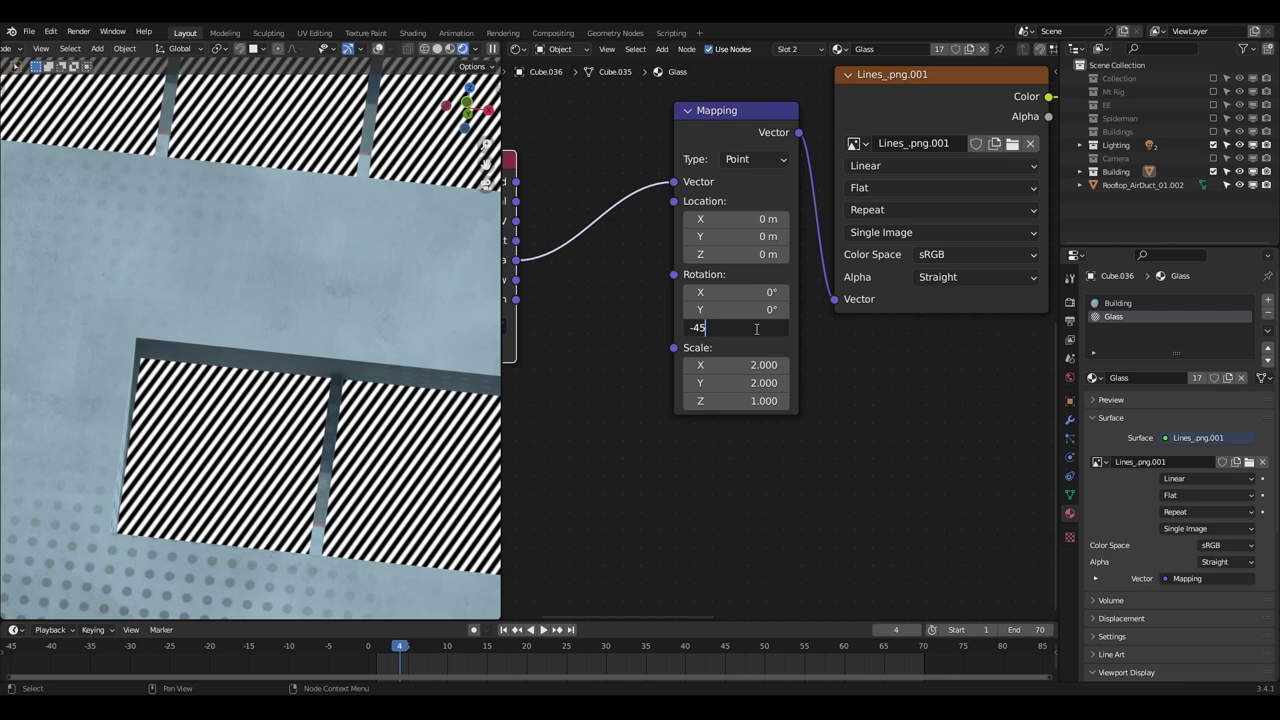
{"action": "key", "text": "Return"}
{"action": "scroll", "coordinate": [697, 358], "scroll_direction": "up", "scroll_amount": 1}
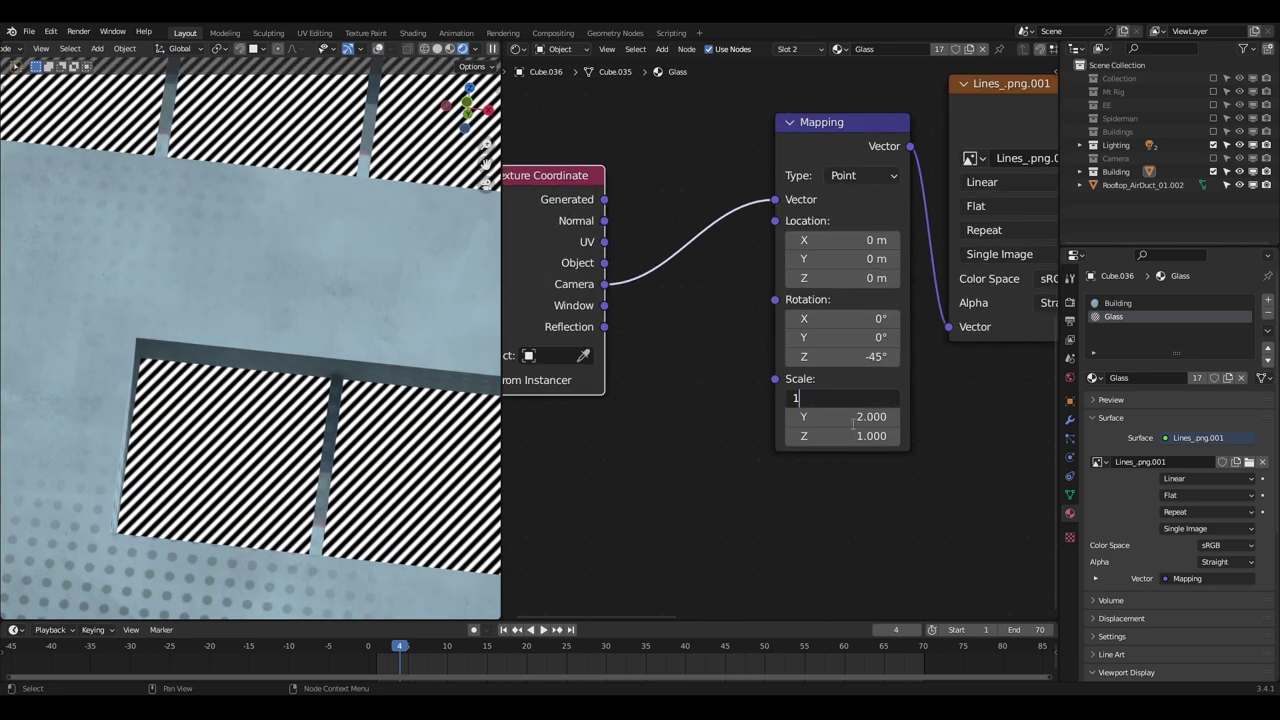
{"action": "type", "text": "1.8"}
{"action": "key", "text": "Tab"}
{"action": "type", "text": "1.8"}
{"action": "key", "text": "Return"}
{"action": "scroll", "coordinate": [400, 390], "scroll_direction": "down", "scroll_amount": 6}
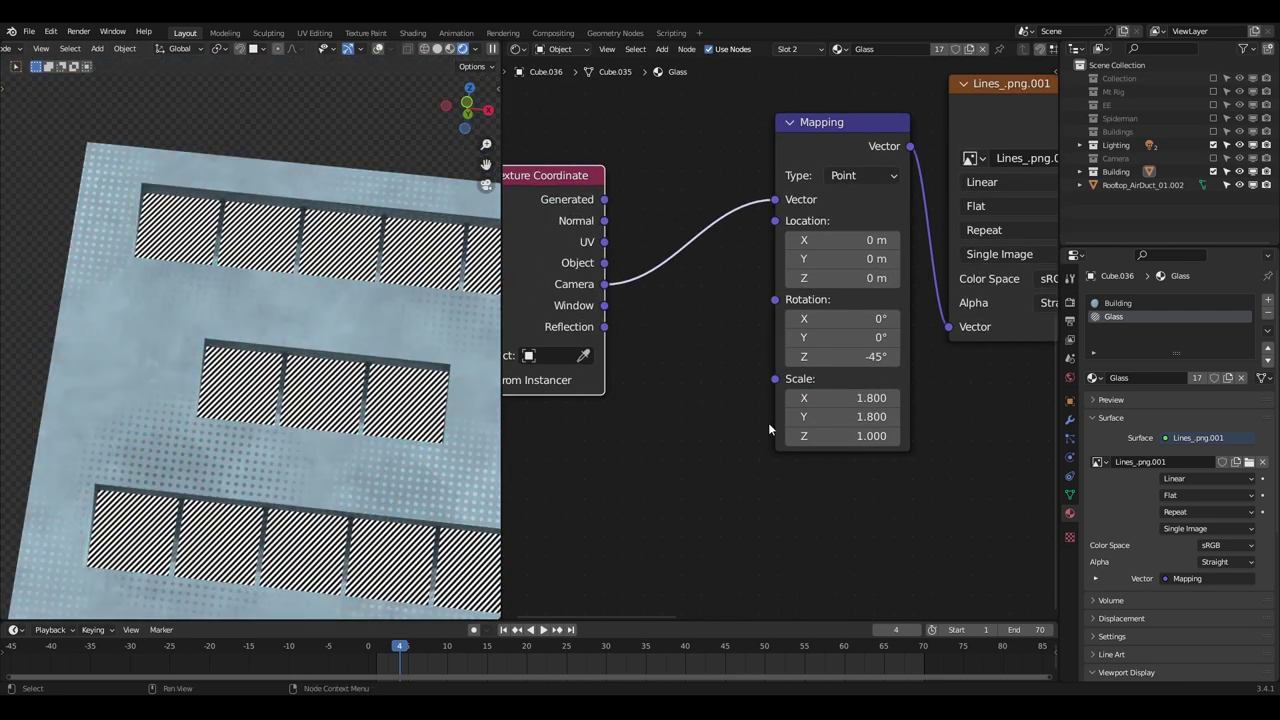
- Insert a ColorRamp node on the link coming out of the lines image texture's Color output
{"action": "scroll", "coordinate": [768, 426], "scroll_direction": "down", "scroll_amount": 3}
{"action": "scroll", "coordinate": [404, 388], "scroll_direction": "up", "scroll_amount": 2}
{"action": "middle_click_drag", "start_coordinate": [404, 392], "coordinate": [362, 326]}
{"action": "scroll", "coordinate": [158, 376], "scroll_direction": "down", "scroll_amount": 4}
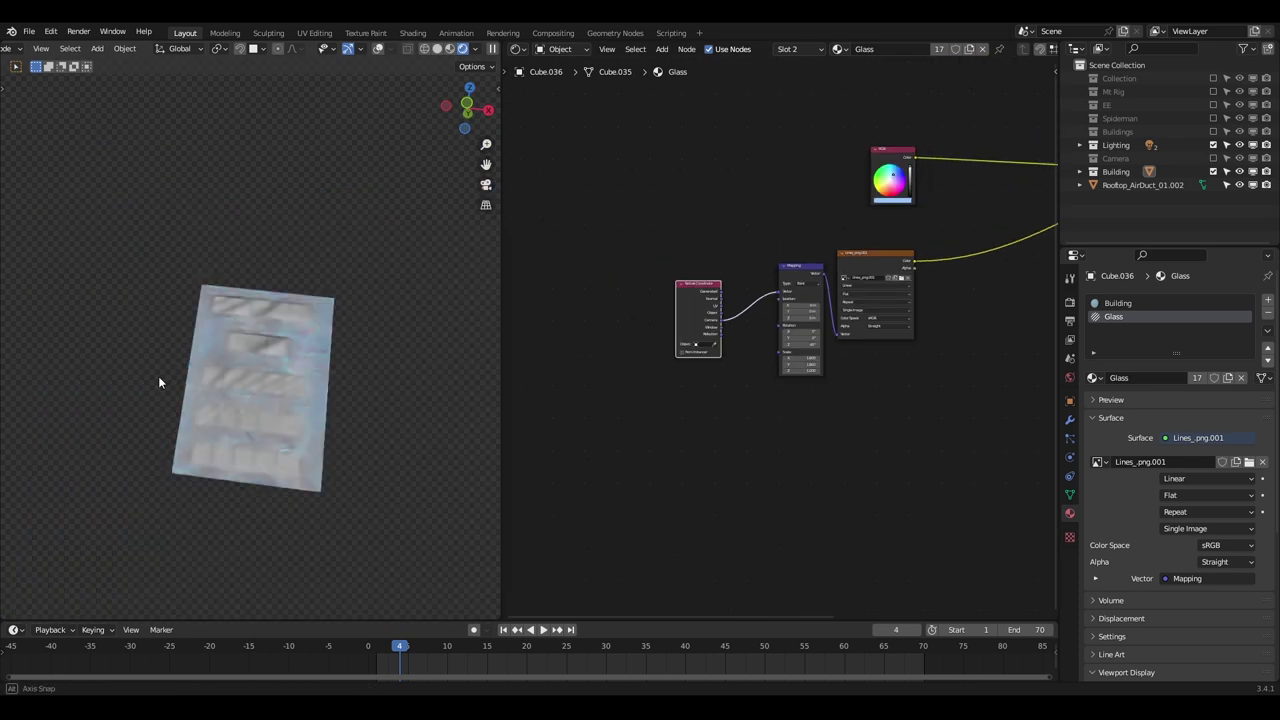
{"action": "key", "text": "shift+a"}
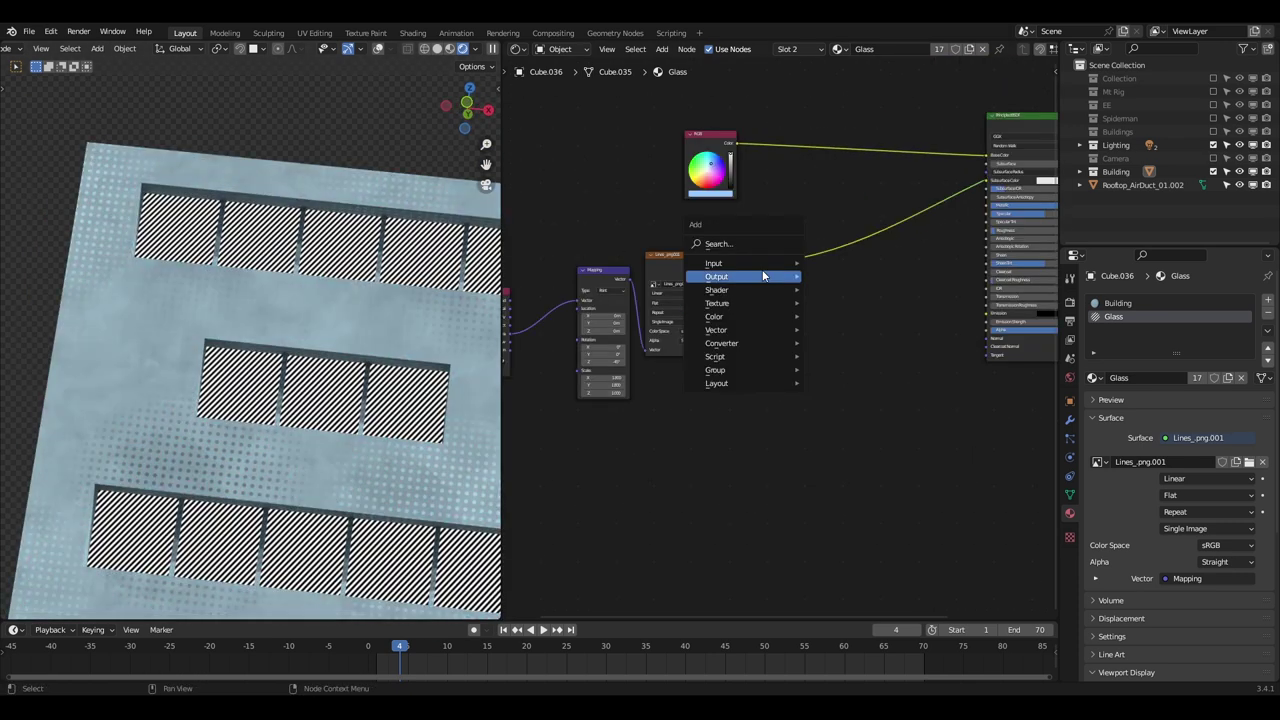
{"action": "left_click", "coordinate": [754, 245]}
{"action": "key", "text": "Return"}
{"action": "left_click", "coordinate": [790, 280]}
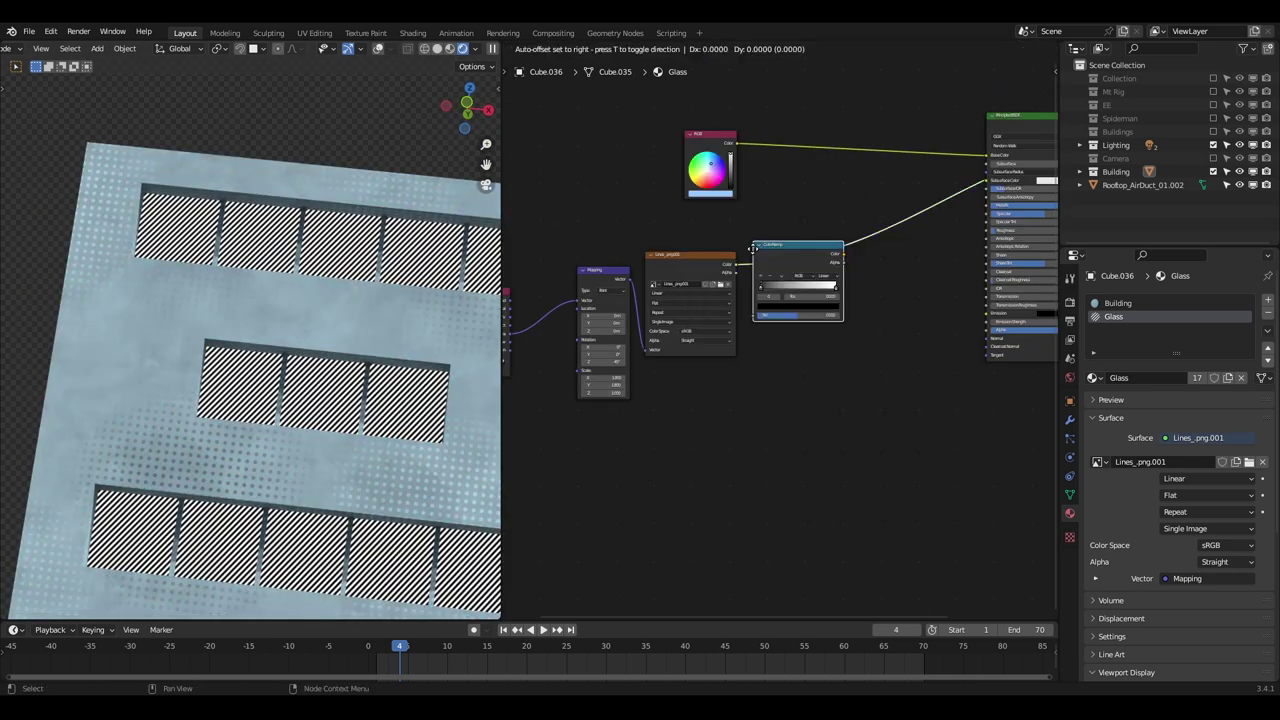
- Swap the ColorRamp's stops so white comes first, and change the black stop to light grey (0.5)
{"action": "scroll", "coordinate": [701, 284], "scroll_direction": "up", "scroll_amount": 3}
{"action": "left_click_drag", "start_coordinate": [679, 303], "coordinate": [790, 303]}
{"action": "left_click_drag", "start_coordinate": [824, 303], "coordinate": [645, 316]}
{"action": "left_click_drag", "start_coordinate": [772, 302], "coordinate": [832, 307]}
{"action": "left_click", "coordinate": [778, 328]}
{"action": "left_click", "coordinate": [777, 337]}
{"action": "left_click", "coordinate": [781, 254]}
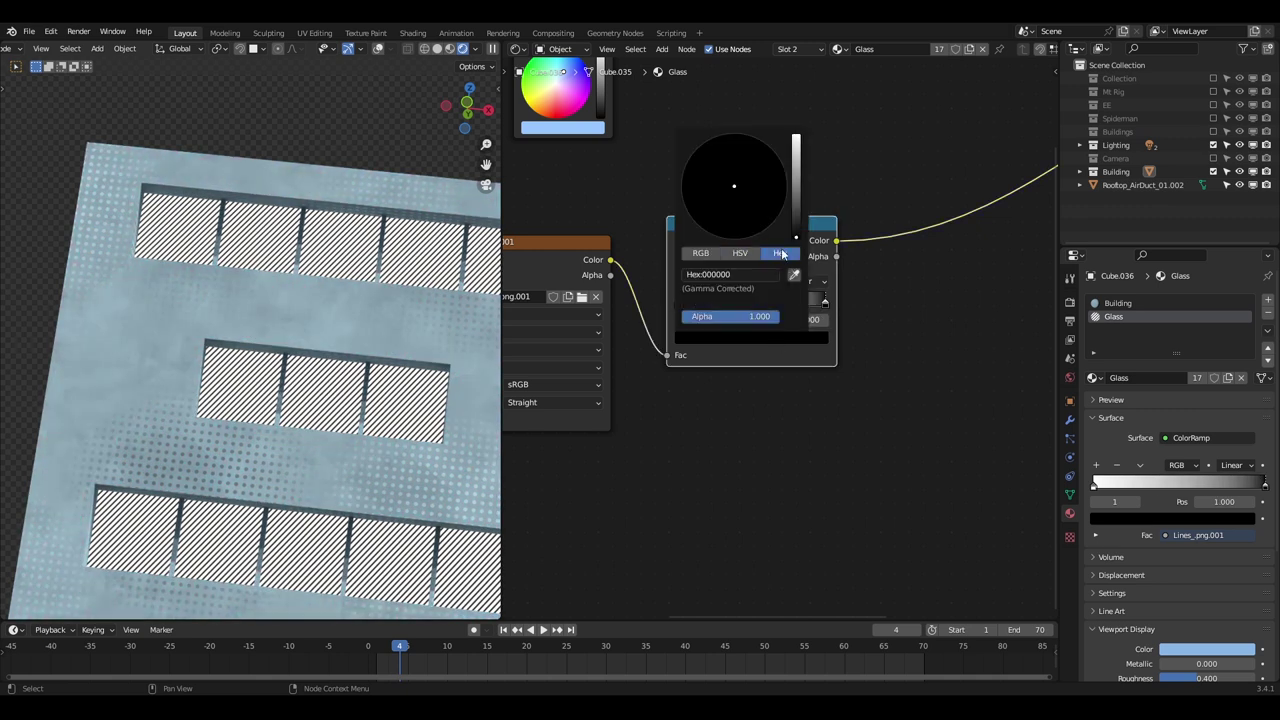
{"action": "type", "text": ".5"}
{"action": "key", "text": "Return"}
- Align the line texture nodes and the ColorRamp in one row and tidy their horizontal spacing
{"action": "scroll", "coordinate": [837, 362], "scroll_direction": "down", "scroll_amount": 4}
{"action": "middle_click_drag", "start_coordinate": [837, 362], "coordinate": [894, 388]}
{"action": "left_click_drag", "start_coordinate": [925, 302], "coordinate": [562, 486]}
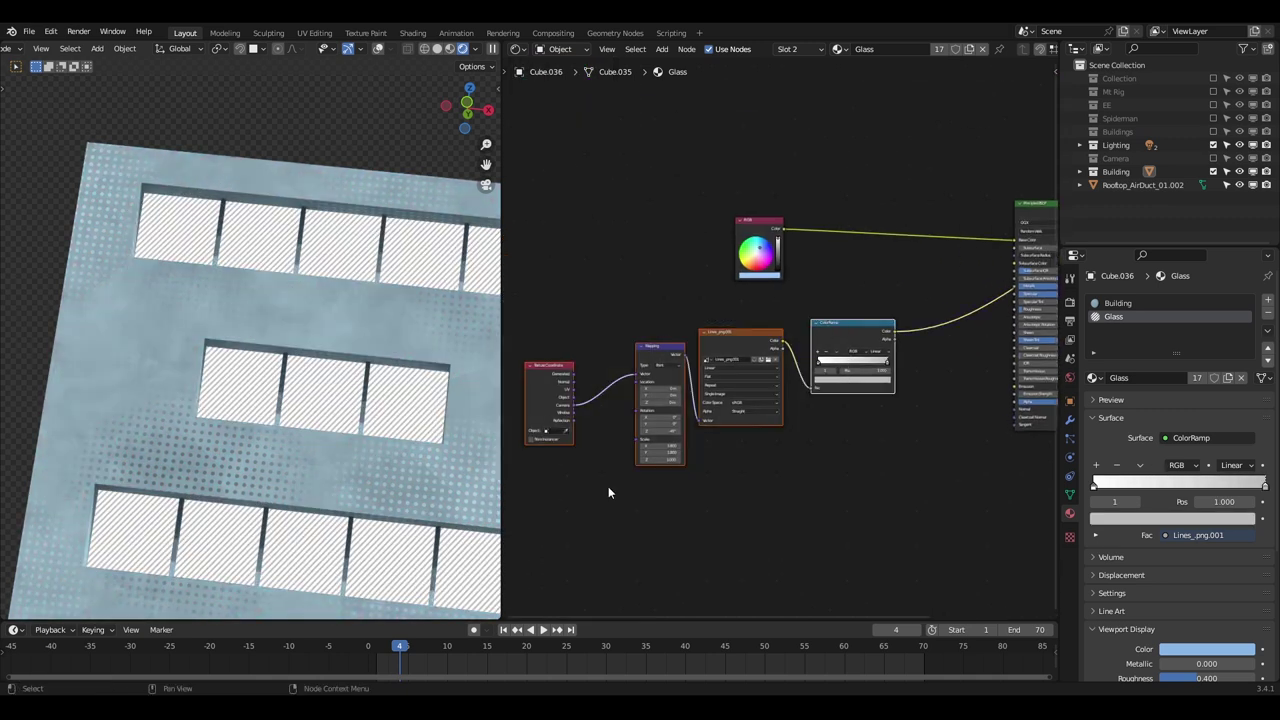
{"action": "key", "text": "s"}
{"action": "key", "text": "y"}
{"action": "key", "text": "0"}
{"action": "key", "text": "Return"}
{"action": "left_click", "coordinate": [617, 362]}
{"action": "left_click", "coordinate": [543, 385]}
{"action": "key", "text": "g"}
{"action": "key", "text": "x"}
{"action": "left_click", "coordinate": [588, 435]}
- Join the line texture nodes and the ColorRamp in a frame labelled "Lines Texture"
{"action": "left_click_drag", "start_coordinate": [834, 330], "coordinate": [600, 445]}
{"action": "scroll", "coordinate": [710, 443], "scroll_direction": "down", "scroll_amount": 2}
{"action": "key", "text": "ctrl+j"}
{"action": "scroll", "coordinate": [765, 347], "scroll_direction": "up", "scroll_amount": 2}
{"action": "key", "text": "F2"}
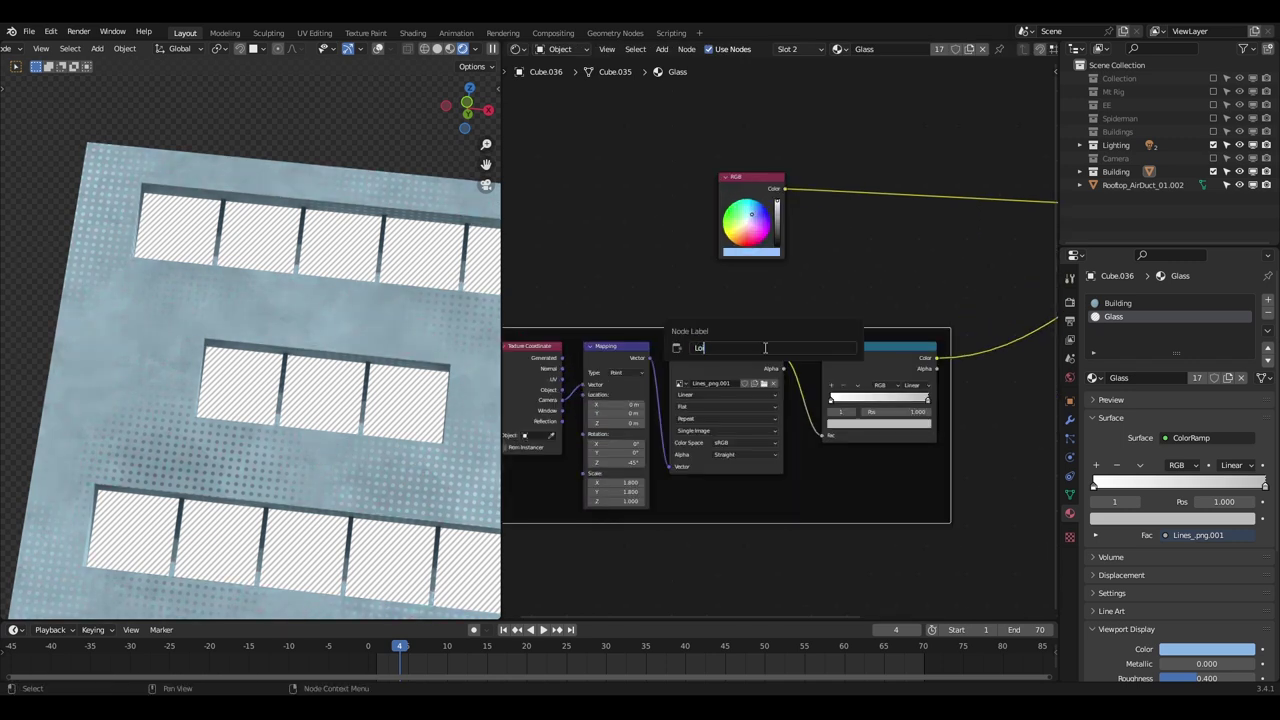
{"action": "middle_click_drag", "start_coordinate": [746, 338], "coordinate": [756, 301]}
{"action": "scroll", "coordinate": [757, 340], "scroll_direction": "down", "scroll_amount": 4}
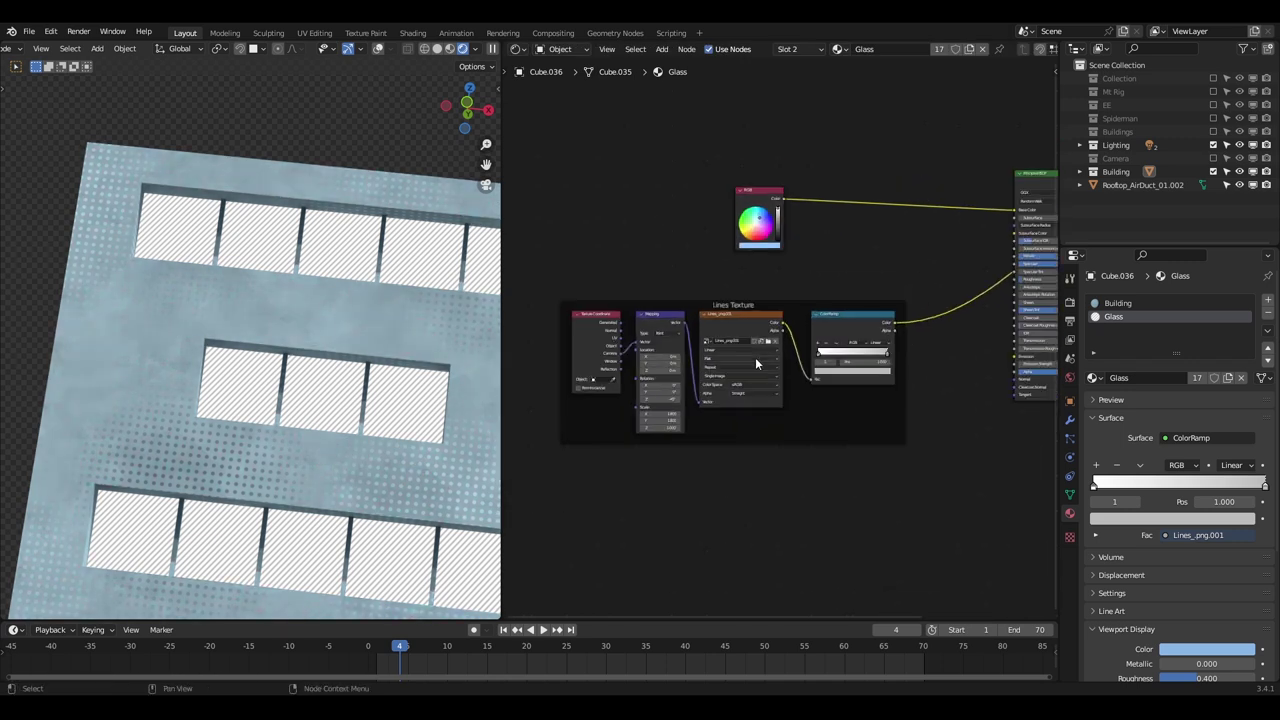
- Reposition the Lines Texture frame horizontally and switch the material output back to the Principled BSDF
{"action": "key", "text": "g"}
{"action": "key", "text": "x"}
{"action": "left_click", "coordinate": [755, 336]}
{"action": "left_click", "coordinate": [890, 320]}
{"action": "middle_click_drag", "start_coordinate": [907, 323], "coordinate": [770, 330]}
{"action": "scroll", "coordinate": [770, 330], "scroll_direction": "up", "scroll_amount": 1}
{"action": "left_click", "coordinate": [832, 215], "text": "ctrl+shift"}
- Add a Mix node between the ColorRamp and the Principled BSDF and set its data type to Color
{"action": "scroll", "coordinate": [717, 333], "scroll_direction": "down", "scroll_amount": 1}
{"action": "middle_click_drag", "start_coordinate": [772, 270], "coordinate": [822, 322]}
{"action": "scroll", "coordinate": [822, 322], "scroll_direction": "up", "scroll_amount": 3}
{"action": "scroll", "coordinate": [718, 251], "scroll_direction": "up", "scroll_amount": 3}
{"action": "key", "text": "shift+a"}
{"action": "left_click", "coordinate": [743, 338]}
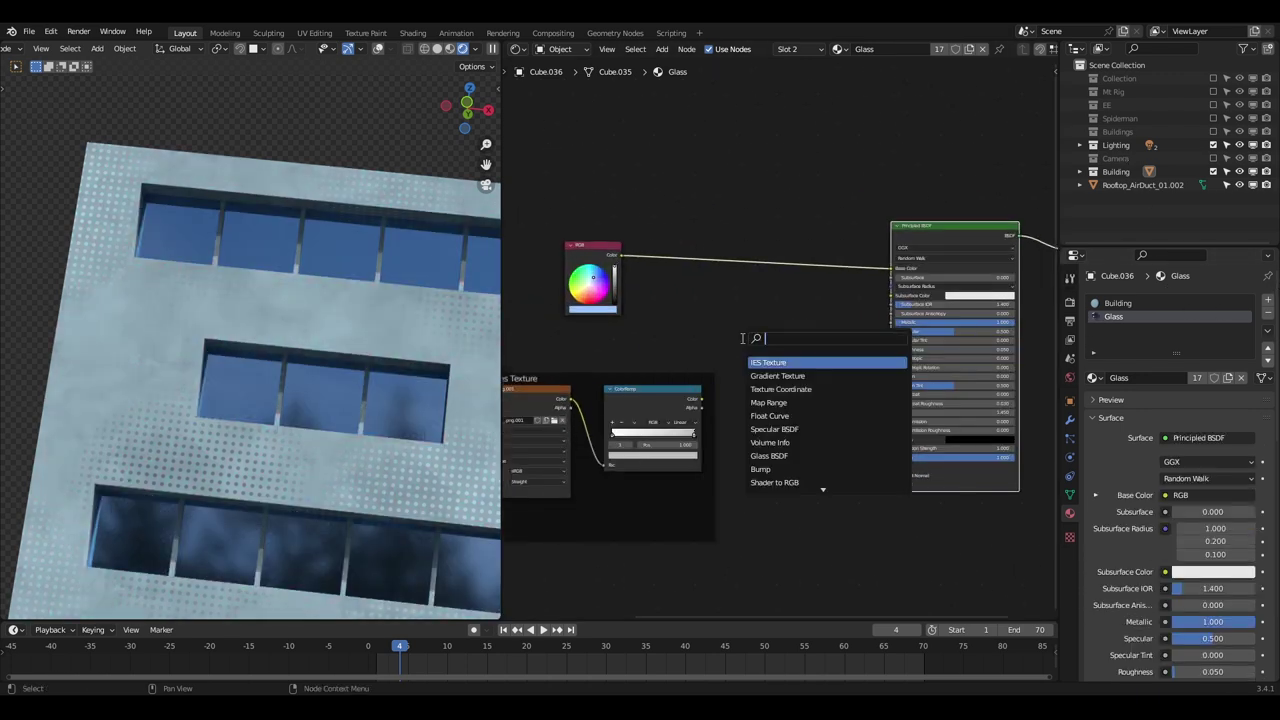
{"action": "type", "text": "mi"}
{"action": "key", "text": "Return"}
{"action": "left_click", "coordinate": [754, 337]}
{"action": "scroll", "coordinate": [763, 378], "scroll_direction": "up", "scroll_amount": 5}
{"action": "left_click", "coordinate": [759, 375]}
{"action": "left_click", "coordinate": [737, 428]}
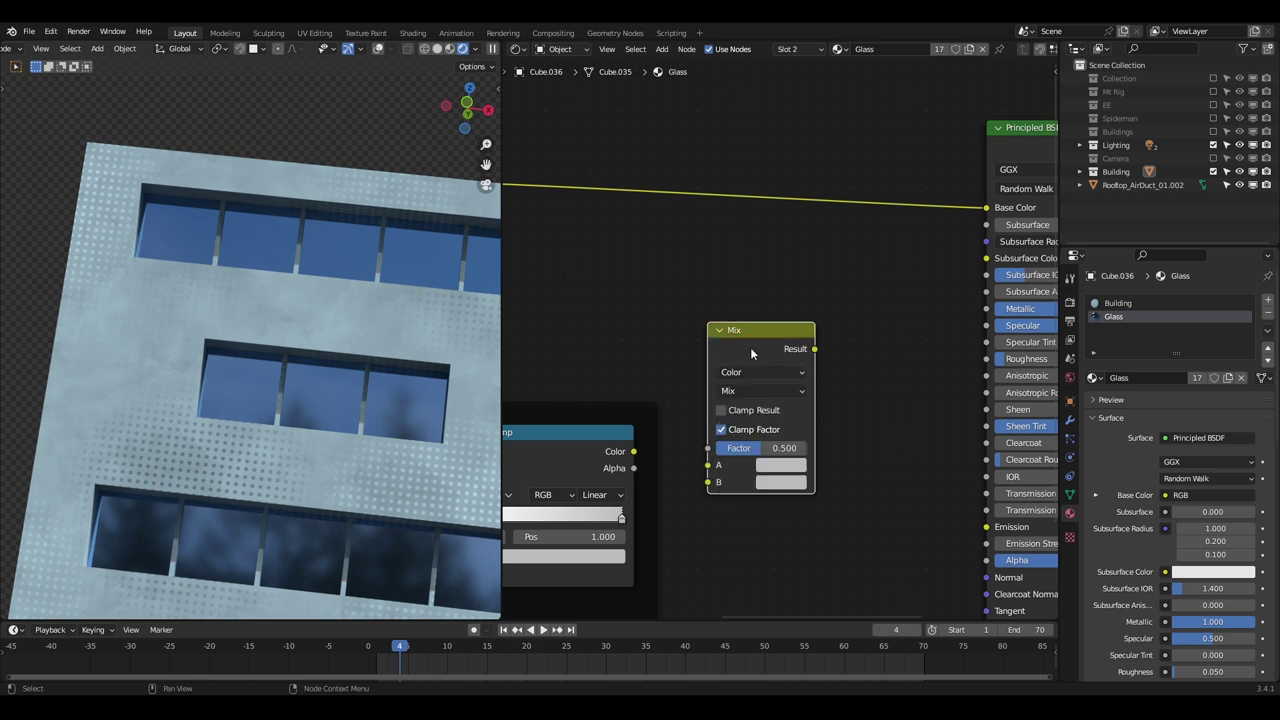
- Connect the ColorRamp to the Mix node's A and the RGB node to B, using Overlay blending with factor 1
{"action": "left_click_drag", "start_coordinate": [750, 347], "coordinate": [758, 293]}
{"action": "middle_click_drag", "start_coordinate": [758, 293], "coordinate": [782, 237]}
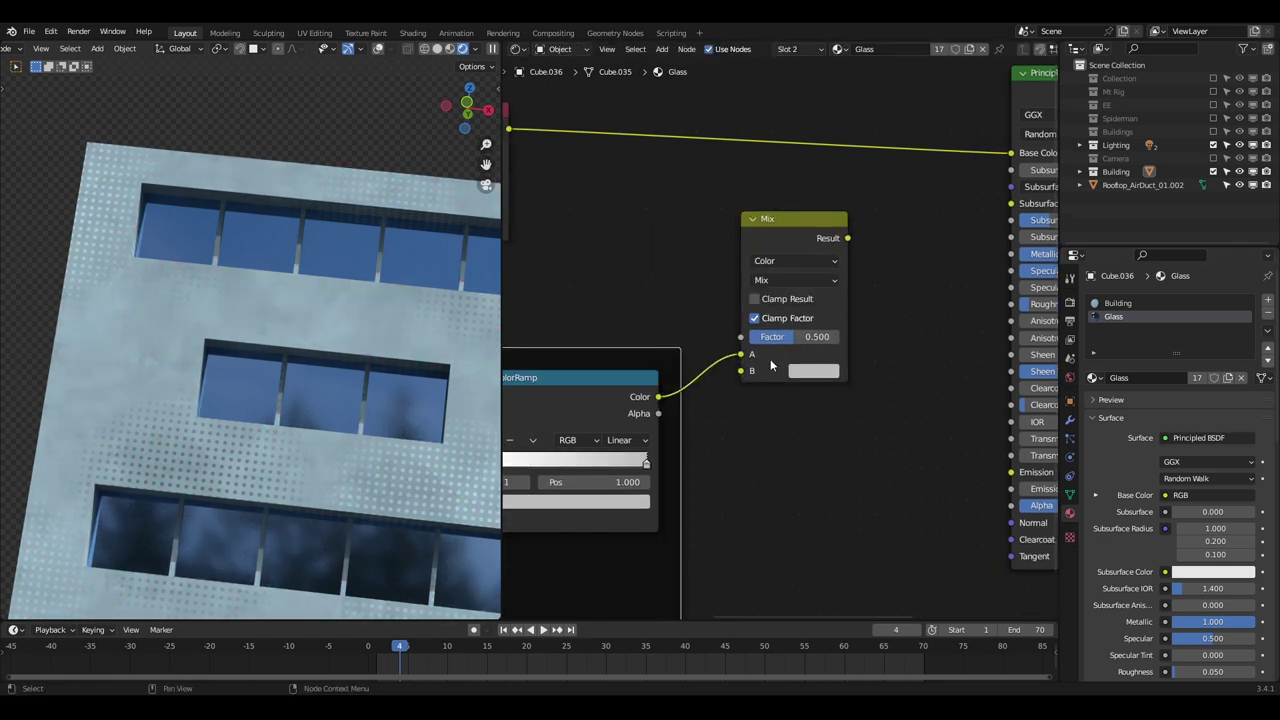
{"action": "scroll", "coordinate": [770, 366], "scroll_direction": "down", "scroll_amount": 2}
{"action": "left_click_drag", "start_coordinate": [773, 390], "coordinate": [771, 389]}
{"action": "left_click", "coordinate": [800, 324]}
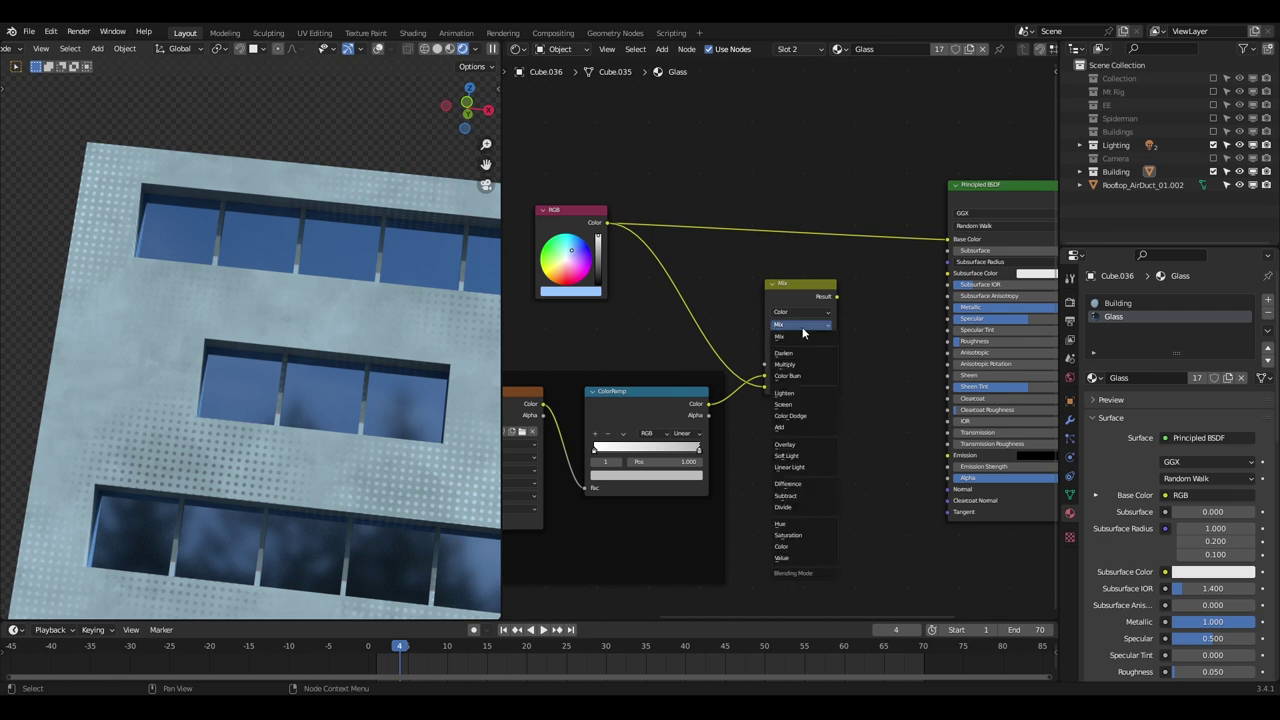
{"action": "left_click", "coordinate": [798, 446]}
{"action": "left_click", "coordinate": [595, 211]}
{"action": "scroll", "coordinate": [805, 310], "scroll_direction": "down", "scroll_amount": 6}
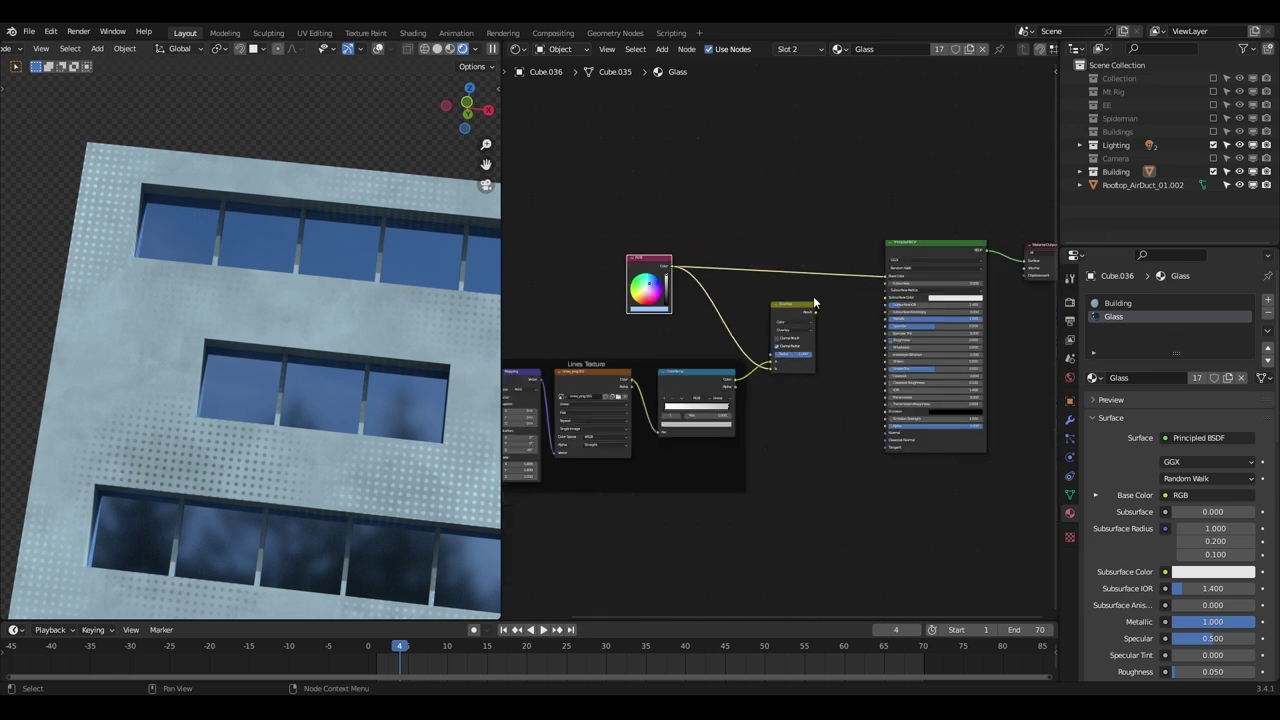
- Preview the Overlay node on the windows and cut the link from the RGB node to Base Color
{"action": "middle_click_drag", "start_coordinate": [813, 296], "coordinate": [762, 298]}
{"action": "scroll", "coordinate": [762, 300], "scroll_direction": "up", "scroll_amount": 1}
{"action": "left_click", "coordinate": [755, 307], "text": "ctrl+shift"}
{"action": "scroll", "coordinate": [287, 335], "scroll_direction": "up", "scroll_amount": 6}
{"action": "middle_click_drag", "start_coordinate": [660, 300], "coordinate": [740, 252]}
{"action": "right_click_drag", "start_coordinate": [726, 200], "coordinate": [726, 240], "text": "ctrl"}
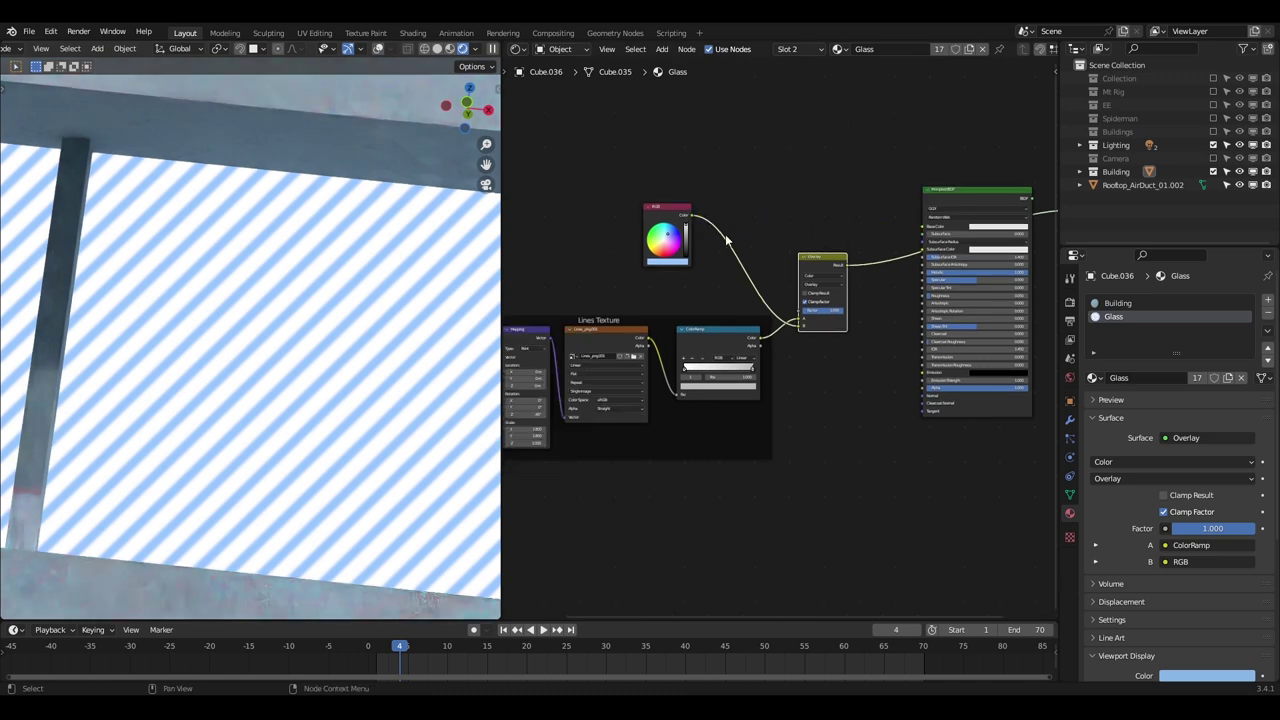
- Rearrange the nodes so the RGB node sits below the Lines Texture frame, with the frame moved up
{"action": "left_click_drag", "start_coordinate": [666, 222], "coordinate": [711, 527]}
{"action": "scroll", "coordinate": [785, 343], "scroll_direction": "down", "scroll_amount": 1}
{"action": "key", "text": "b"}
{"action": "left_click_drag", "start_coordinate": [771, 266], "coordinate": [506, 430]}
{"action": "left_click_drag", "start_coordinate": [704, 420], "coordinate": [694, 339]}
{"action": "key", "text": "b"}
{"action": "left_click_drag", "start_coordinate": [694, 442], "coordinate": [775, 532]}
{"action": "key", "text": "g"}
{"action": "left_click", "coordinate": [768, 424]}
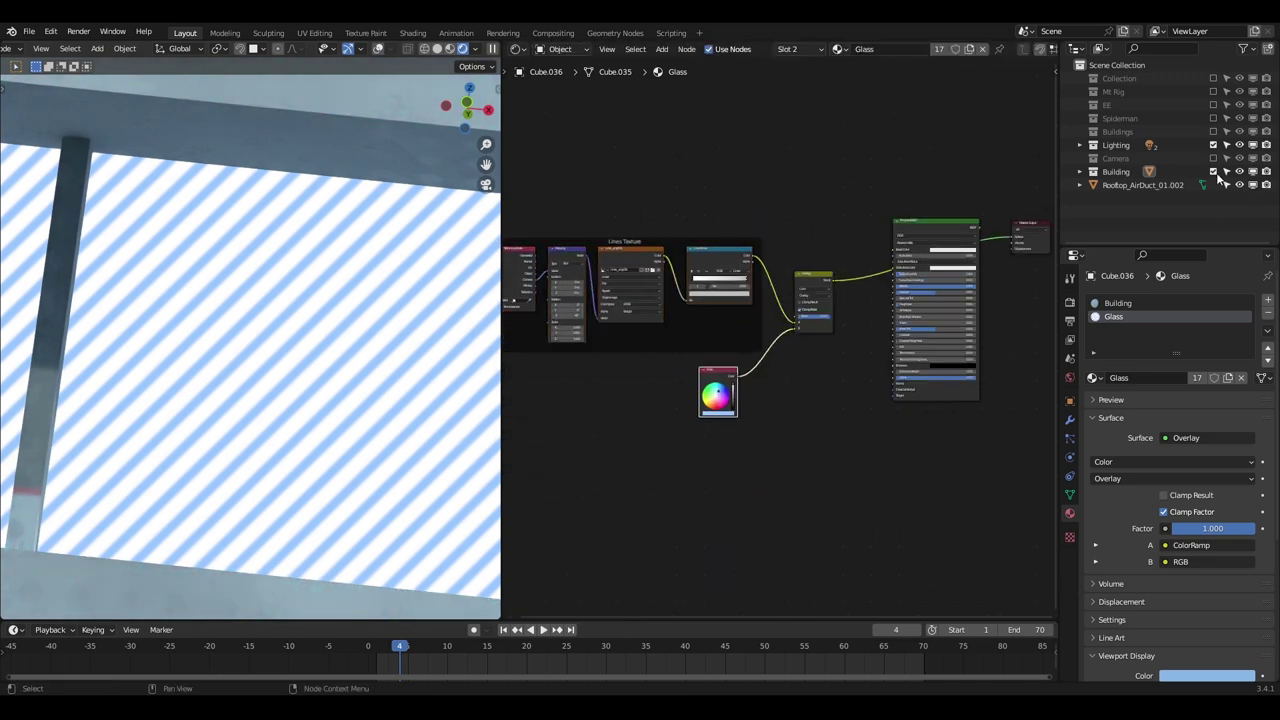
- Set the first color stop of the Lines Texture ColorRamp to a value of 0.5
{"action": "scroll", "coordinate": [855, 208], "scroll_direction": "up", "scroll_amount": 4}
{"action": "left_click", "coordinate": [800, 240]}
{"action": "scroll", "coordinate": [727, 335], "scroll_direction": "up", "scroll_amount": 2}
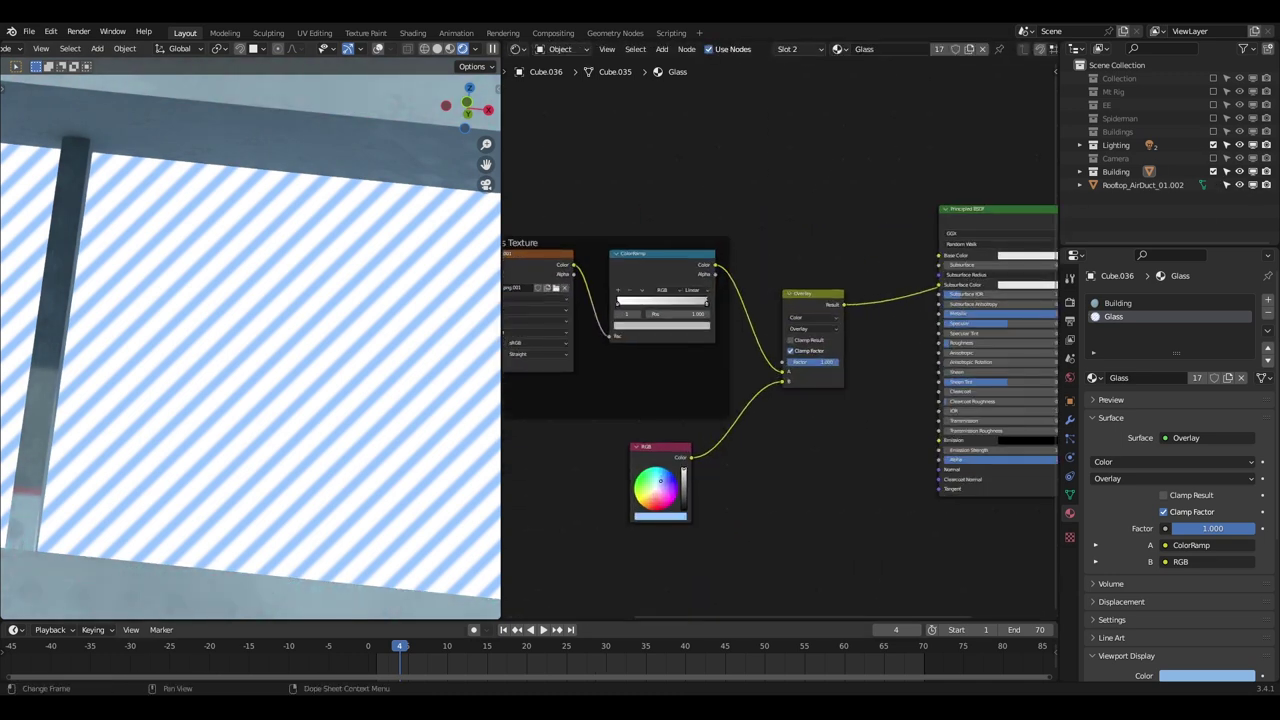
{"action": "scroll", "coordinate": [623, 286], "scroll_direction": "up", "scroll_amount": 4}
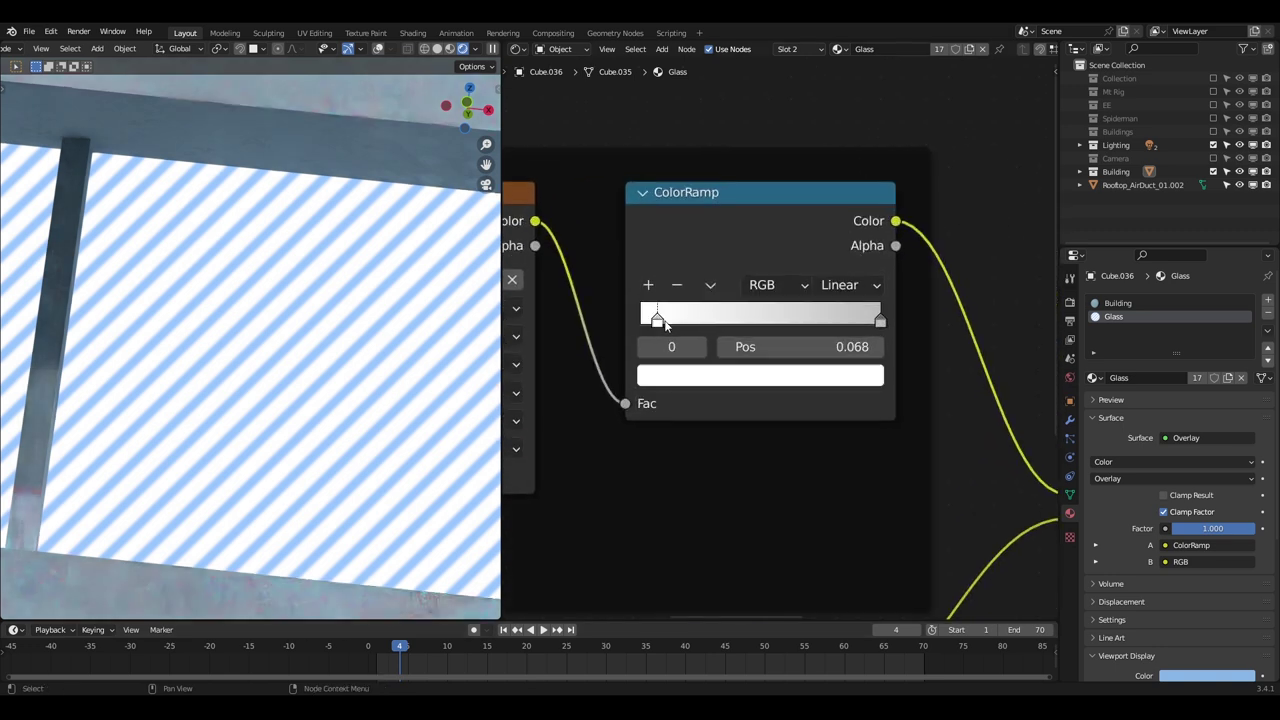
{"action": "left_click", "coordinate": [660, 375]}
{"action": "double_click", "coordinate": [727, 318]}
{"action": "type", "text": ".5"}
{"action": "key", "text": "Return"}
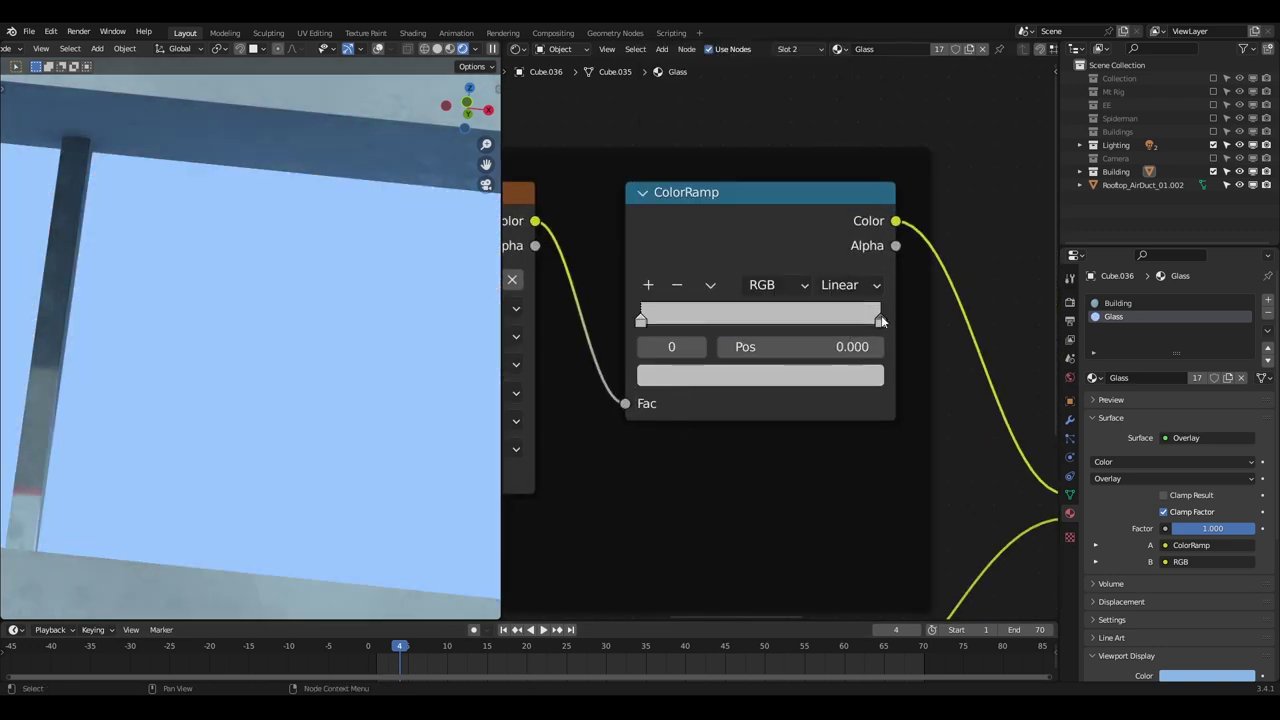
- Set the end color stop of the Lines Texture ColorRamp to a dark grey with value 0.2
{"action": "left_click", "coordinate": [881, 316]}
{"action": "left_click", "coordinate": [765, 378]}
{"action": "left_click", "coordinate": [735, 319]}
{"action": "left_click_drag", "start_coordinate": [735, 319], "coordinate": [692, 319]}
{"action": "double_click", "coordinate": [694, 319]}
{"action": "type", "text": ".25"}
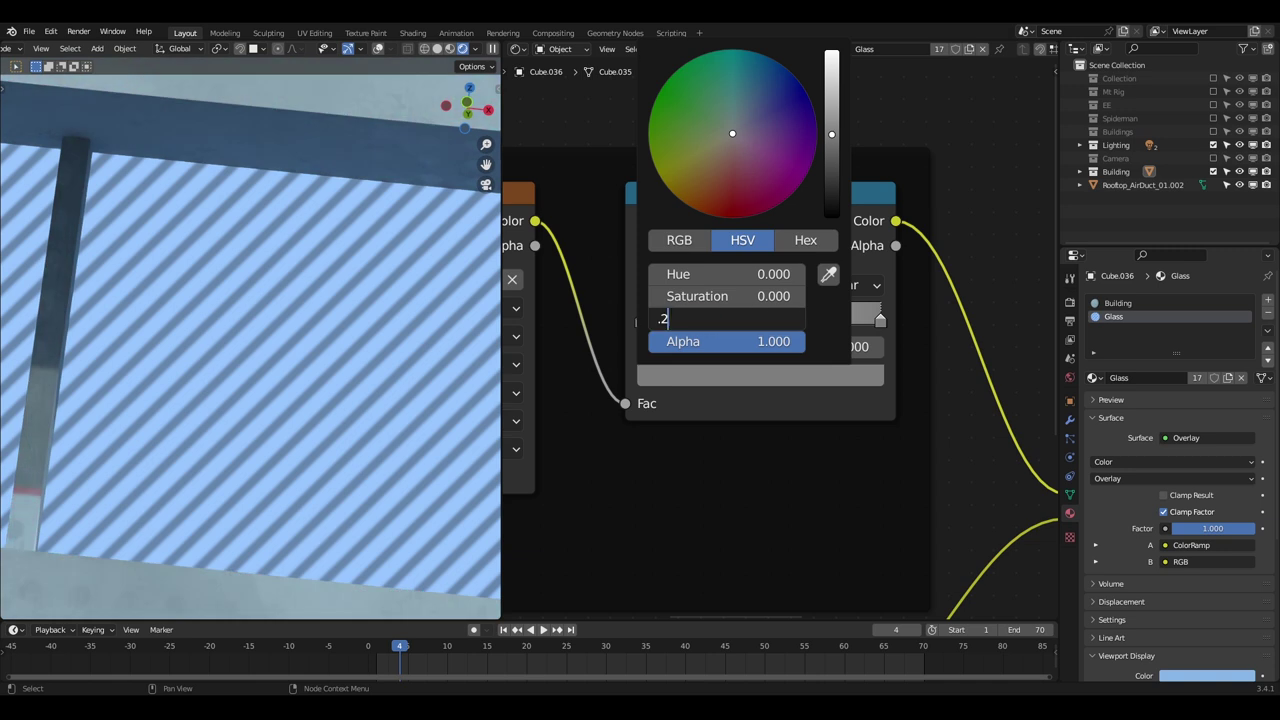
{"action": "key", "text": "Return"}
{"action": "type", "text": ".2"}
{"action": "key", "text": "Return"}
{"action": "scroll", "coordinate": [740, 357], "scroll_direction": "down", "scroll_amount": 5}
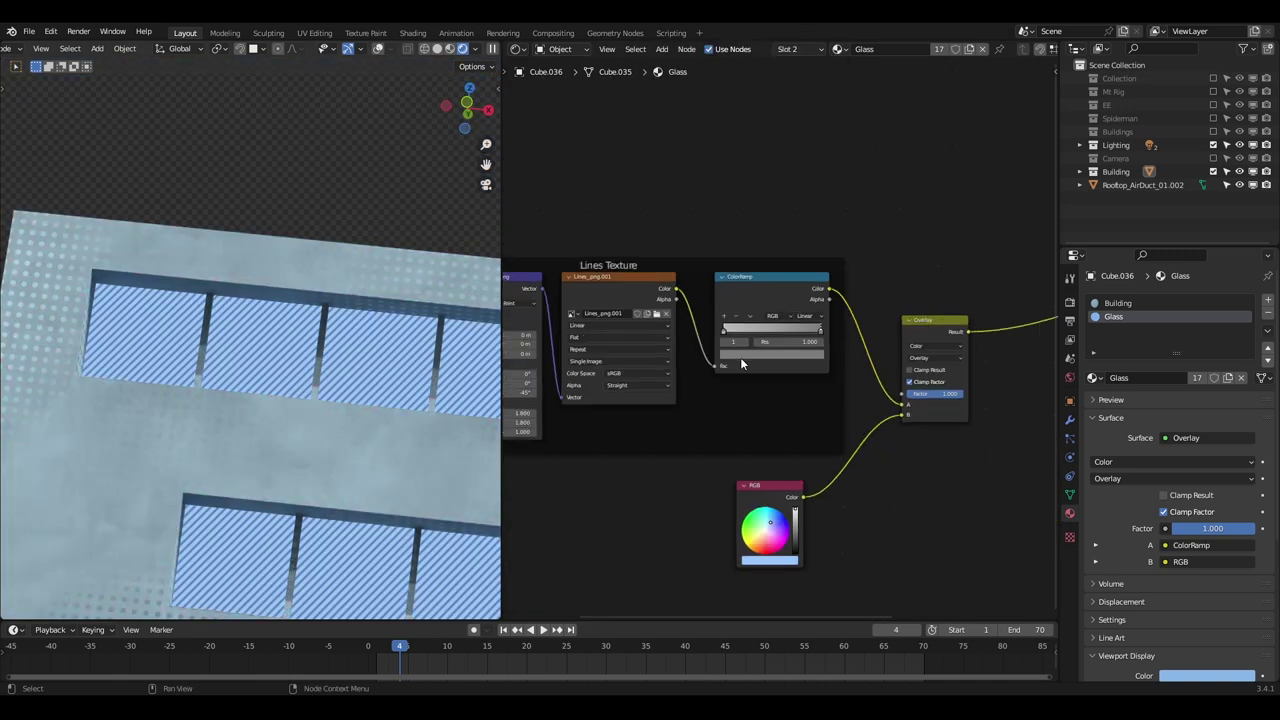
- Add an Ambient Occlusion node above the Lines Texture frame and preview it on the windows
{"action": "middle_click_drag", "start_coordinate": [880, 309], "coordinate": [800, 302]}
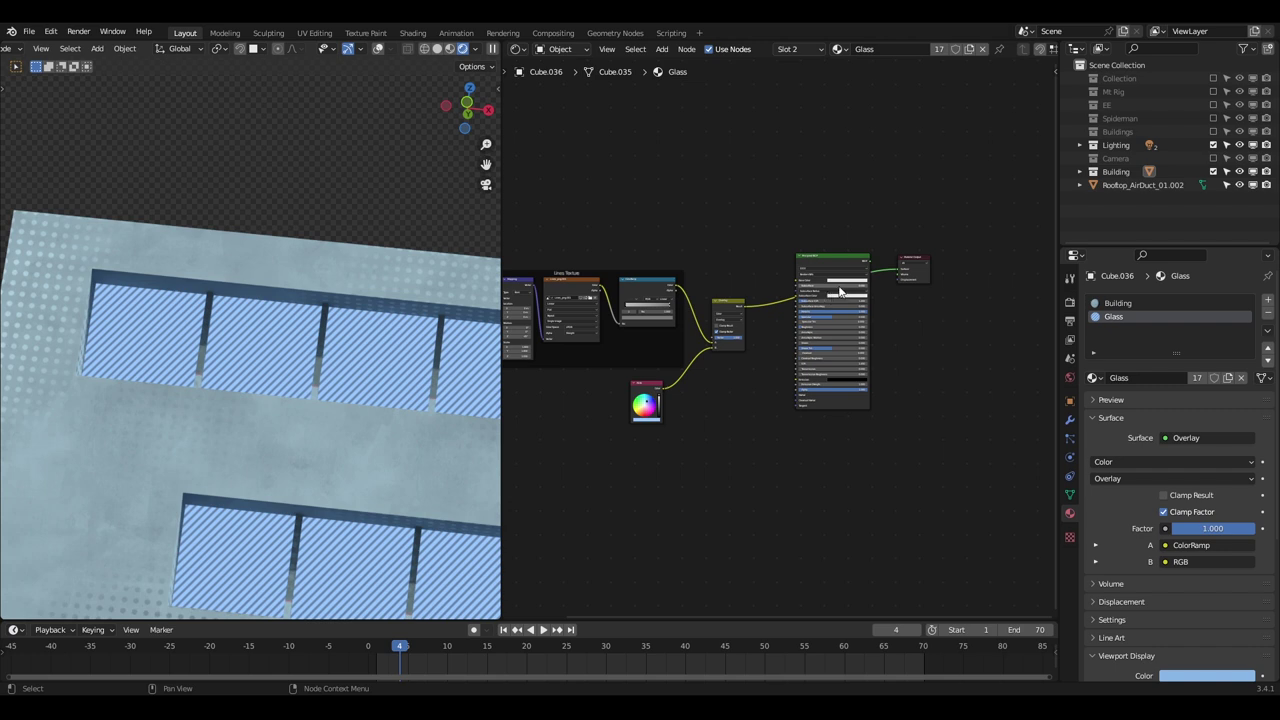
{"action": "scroll", "coordinate": [840, 291], "scroll_direction": "up", "scroll_amount": 1}
{"action": "scroll", "coordinate": [700, 290], "scroll_direction": "up", "scroll_amount": 1}
{"action": "scroll", "coordinate": [780, 310], "scroll_direction": "up", "scroll_amount": 1}
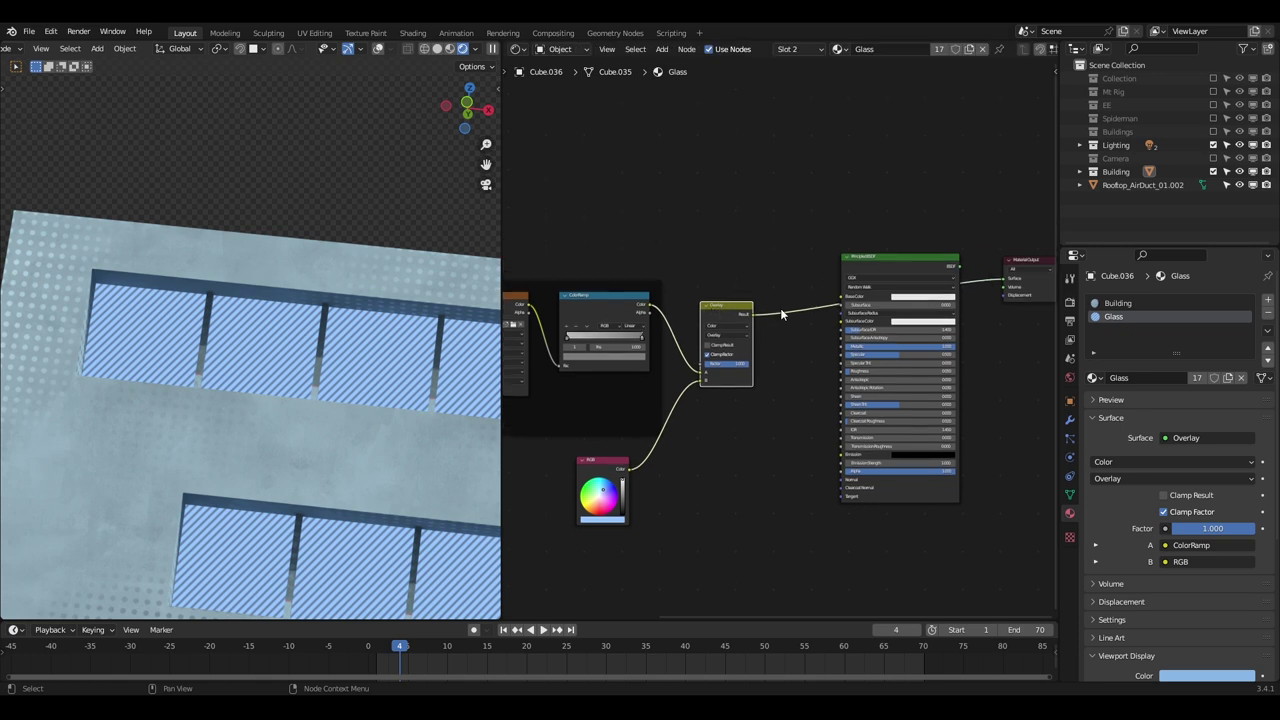
{"action": "key", "text": "shift+a"}
{"action": "left_click", "coordinate": [610, 189]}
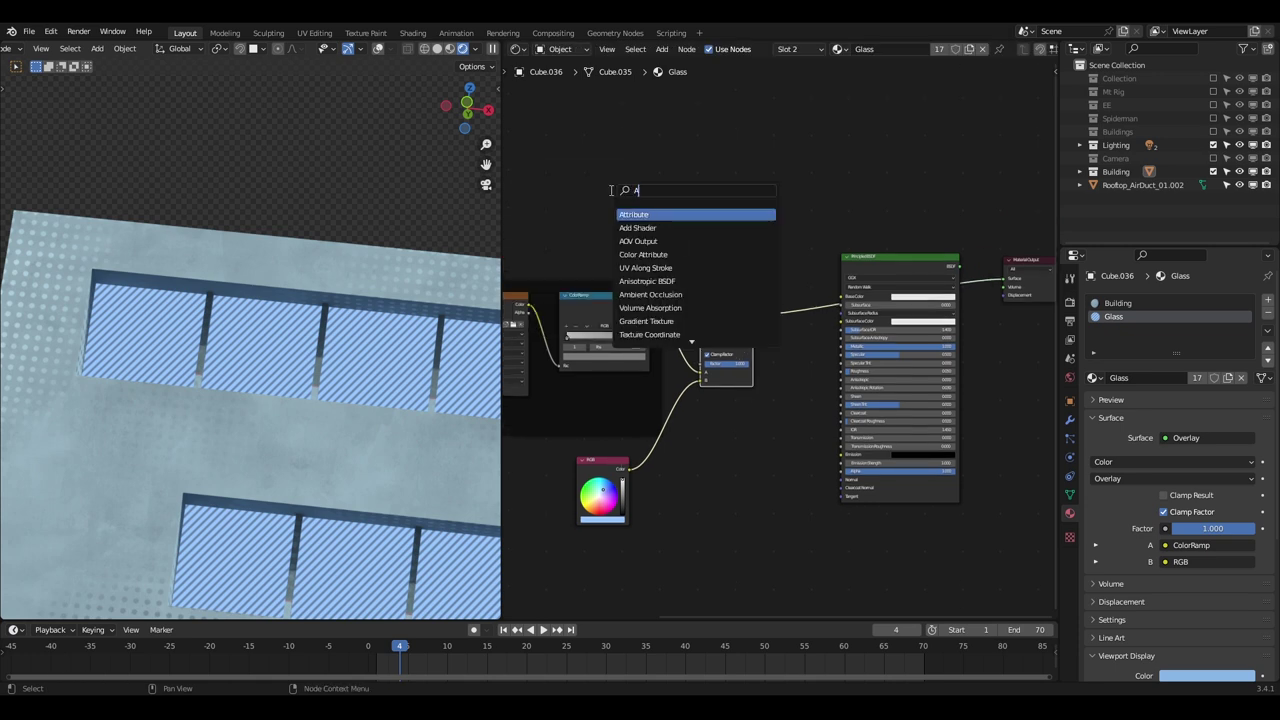
{"action": "key", "text": "Return"}
{"action": "left_click", "coordinate": [584, 190]}
{"action": "scroll", "coordinate": [582, 205], "scroll_direction": "up", "scroll_amount": 5}
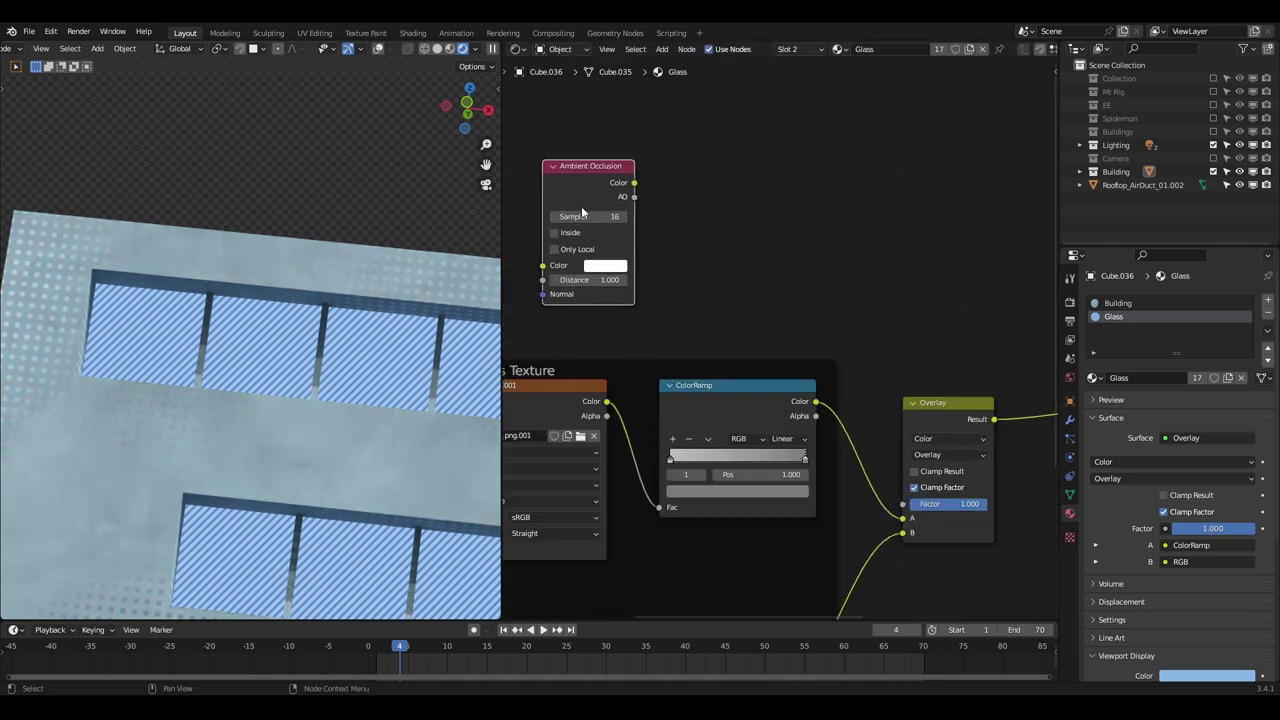
{"action": "scroll", "coordinate": [590, 208], "scroll_direction": "down", "scroll_amount": 2}
{"action": "left_click", "coordinate": [630, 218], "text": "ctrl+shift"}
{"action": "middle_click_drag", "start_coordinate": [123, 305], "coordinate": [234, 300], "text": "shift"}
{"action": "scroll", "coordinate": [234, 300], "scroll_direction": "up", "scroll_amount": 6}
- Add a ColorRamp after the Ambient Occlusion node and feed the occlusion output into its Fac input
{"action": "middle_click_drag", "start_coordinate": [748, 218], "coordinate": [743, 227]}
{"action": "key", "text": "shift+a"}
{"action": "left_click", "coordinate": [743, 227]}
{"action": "type", "text": "ramp"}
{"action": "key", "text": "Return"}
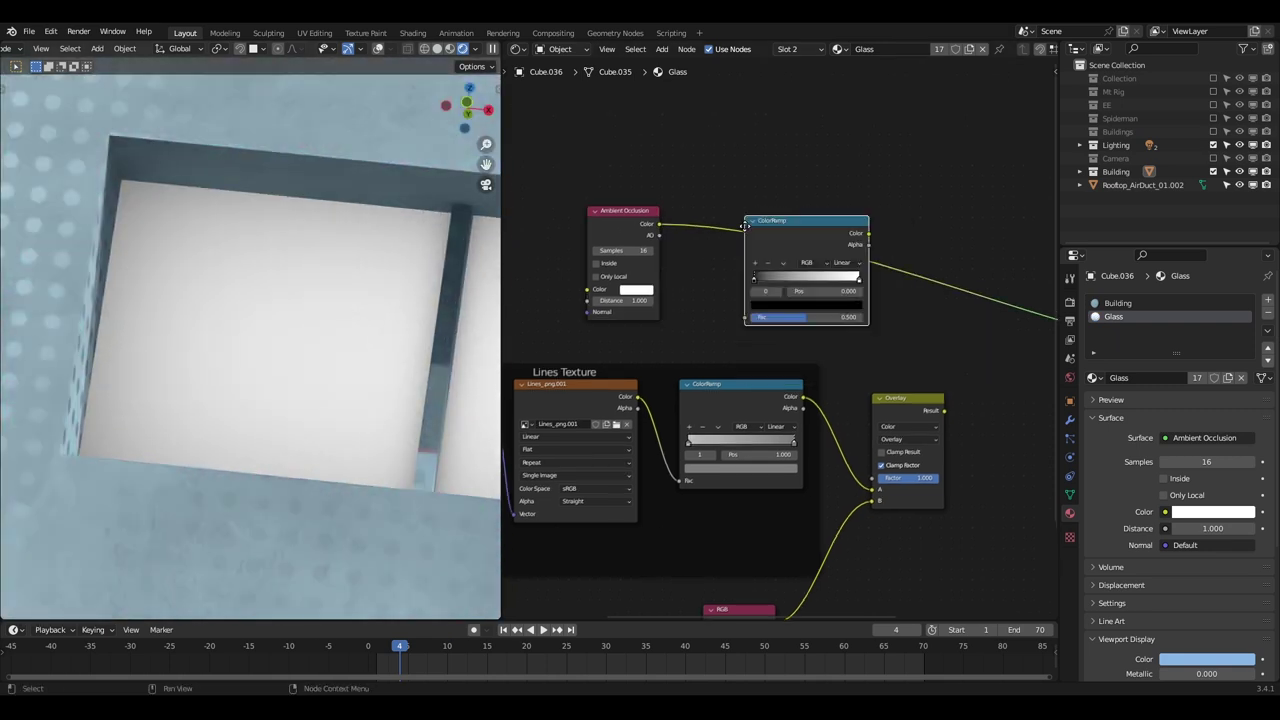
{"action": "left_click", "coordinate": [716, 207]}
{"action": "scroll", "coordinate": [716, 207], "scroll_direction": "up", "scroll_amount": 2}
{"action": "left_click_drag", "start_coordinate": [748, 279], "coordinate": [755, 318]}
- Tighten the occlusion ColorRamp's gradient by sliding the black stop past the middle and the white stop to 0.818
{"action": "scroll", "coordinate": [748, 315], "scroll_direction": "up", "scroll_amount": 1}
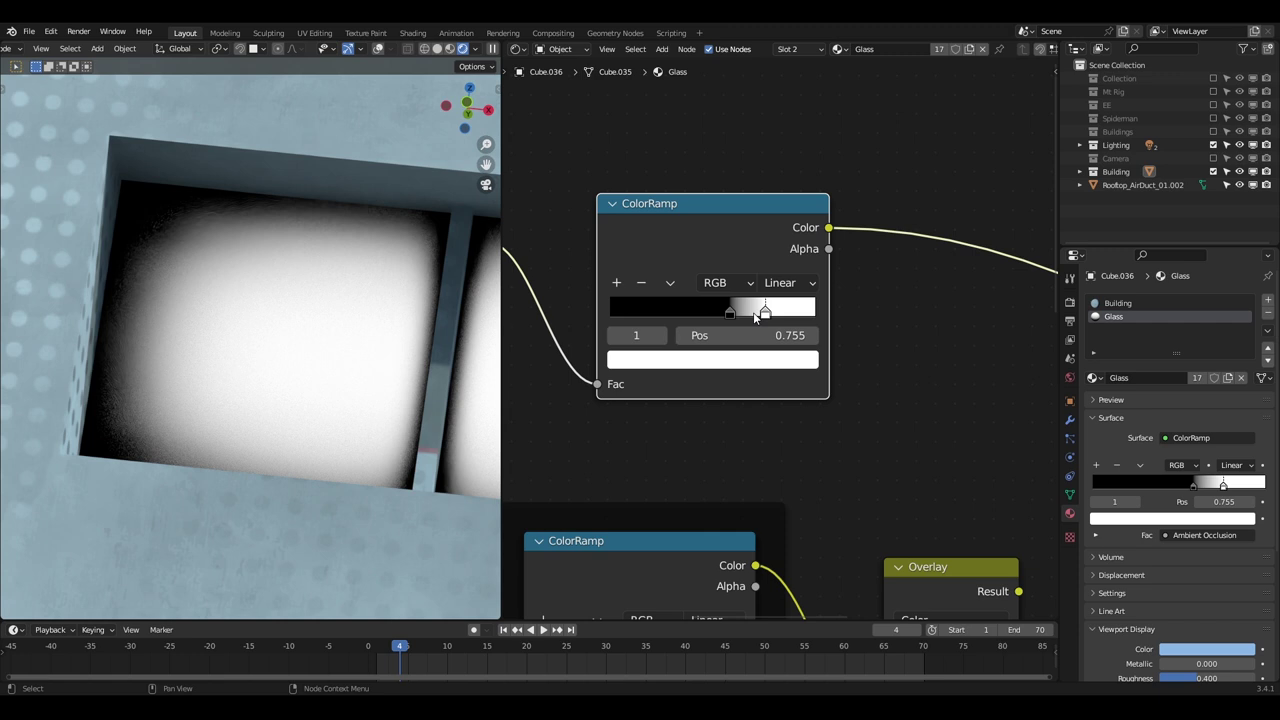
{"action": "scroll", "coordinate": [400, 330], "scroll_direction": "down", "scroll_amount": 5}
{"action": "left_click_drag", "start_coordinate": [730, 314], "coordinate": [784, 316]}
{"action": "left_click_drag", "start_coordinate": [721, 314], "coordinate": [778, 316]}
{"action": "scroll", "coordinate": [886, 440], "scroll_direction": "down", "scroll_amount": 5}
- Duplicate the Overlay node, place the copy before the Principled BSDF and set its blending mode to Mix
{"action": "middle_click_drag", "start_coordinate": [930, 500], "coordinate": [753, 388]}
{"action": "left_click", "coordinate": [766, 394]}
{"action": "key", "text": "shift+d"}
{"action": "left_click", "coordinate": [862, 324]}
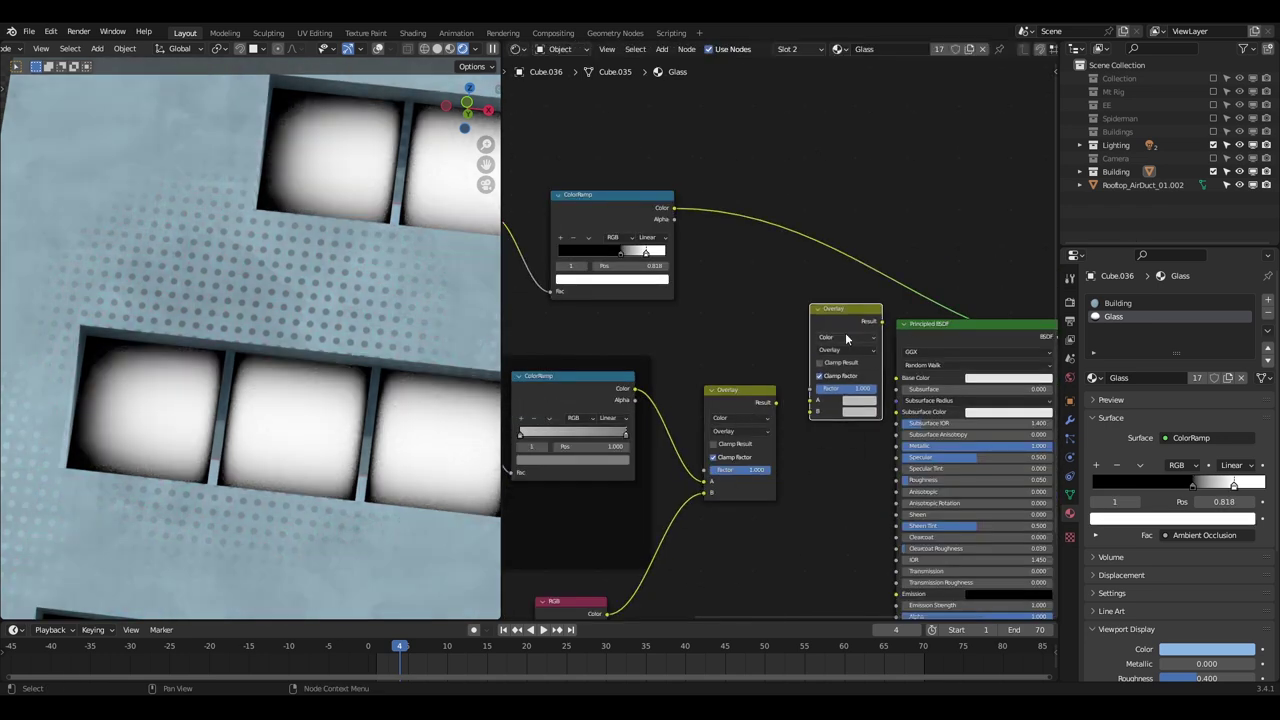
{"action": "scroll", "coordinate": [846, 337], "scroll_direction": "down", "scroll_amount": 2}
{"action": "middle_click_drag", "start_coordinate": [846, 337], "coordinate": [758, 334]}
{"action": "scroll", "coordinate": [806, 392], "scroll_direction": "up", "scroll_amount": 2}
{"action": "left_click", "coordinate": [727, 318]}
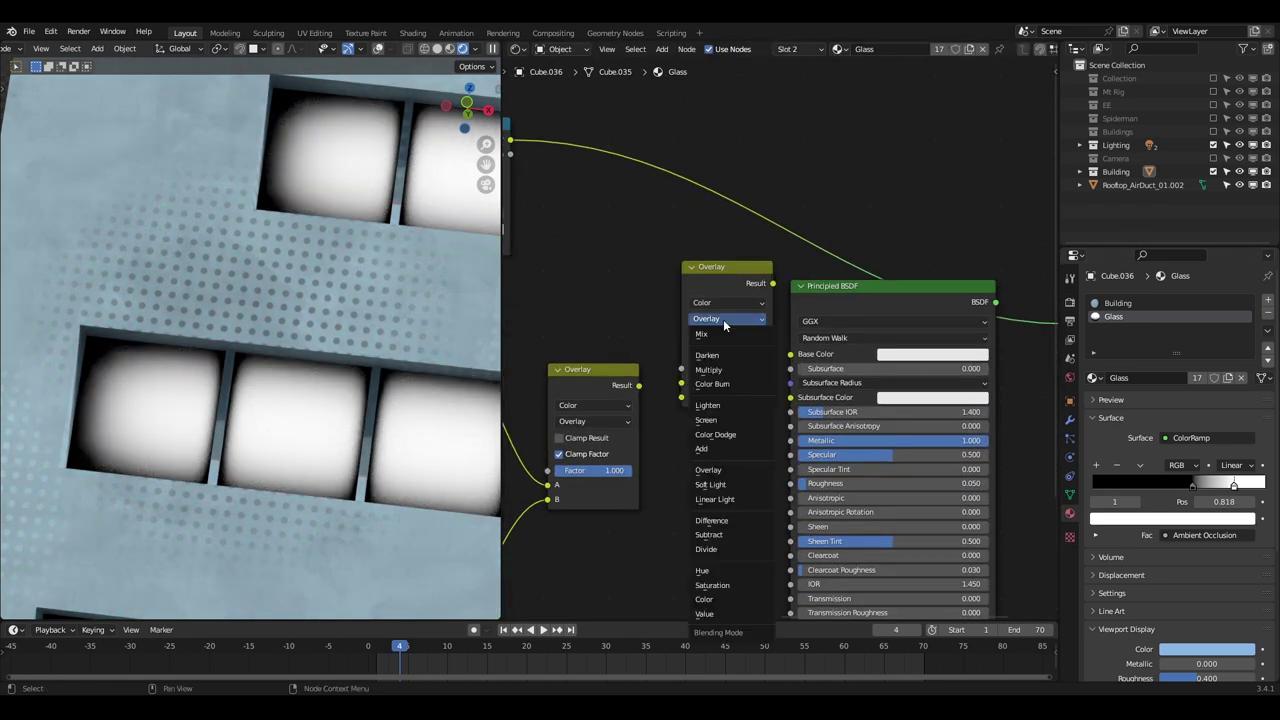
{"action": "left_click", "coordinate": [714, 336]}
- Connect the occlusion ColorRamp's Color to the Mix node's Factor and the Overlay result to its A input
{"action": "scroll", "coordinate": [664, 295], "scroll_direction": "down", "scroll_amount": 2}
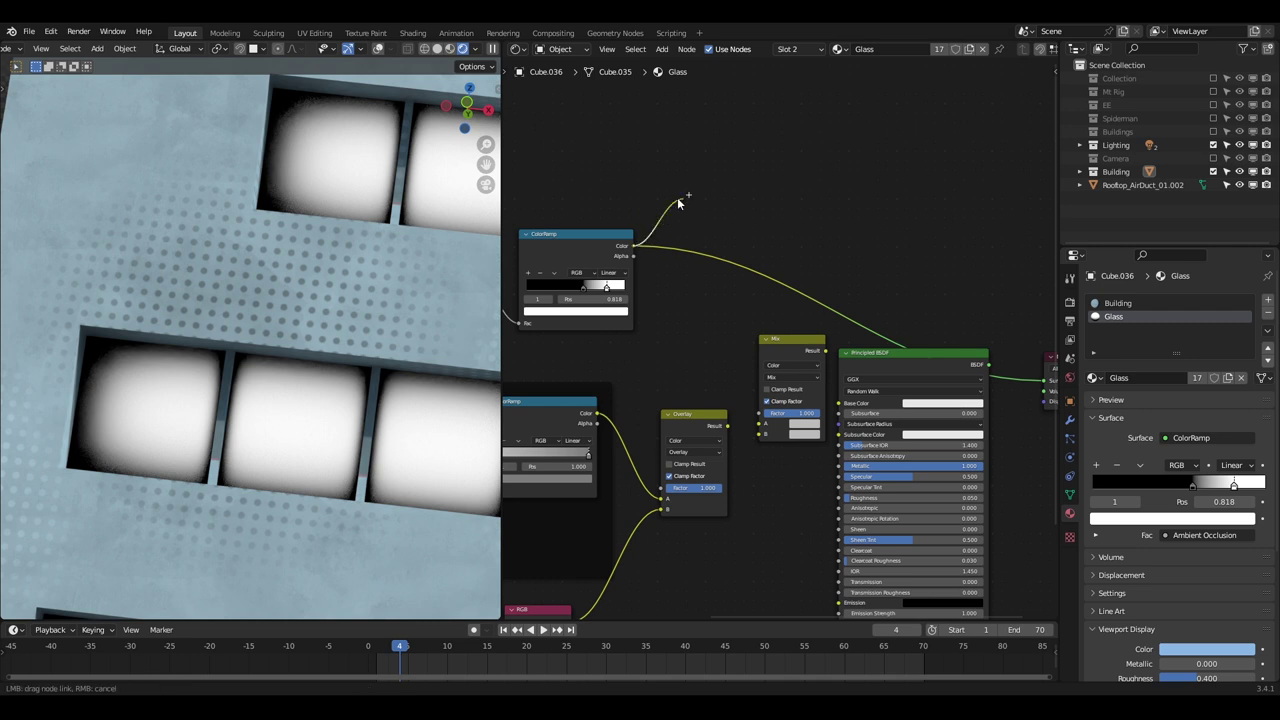
{"action": "left_click_drag", "start_coordinate": [793, 378], "coordinate": [785, 355]}
{"action": "scroll", "coordinate": [699, 366], "scroll_direction": "up", "scroll_amount": 2}
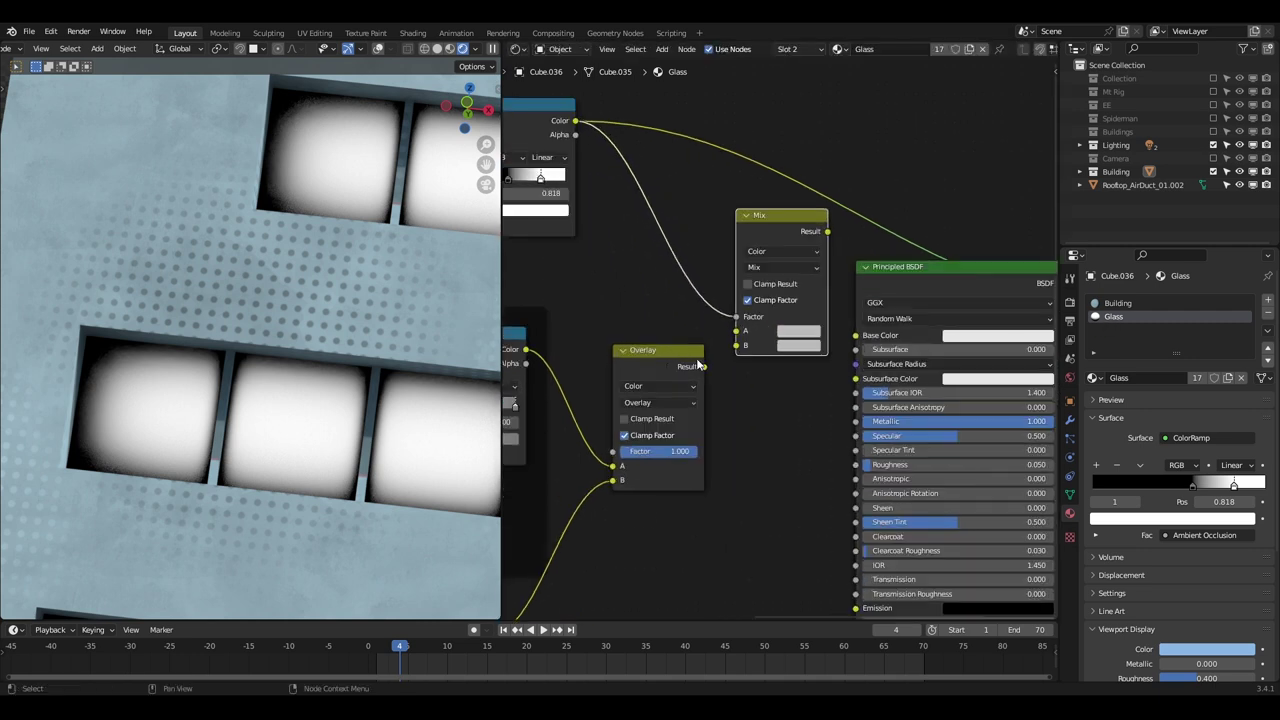
{"action": "scroll", "coordinate": [703, 370], "scroll_direction": "up", "scroll_amount": 2}
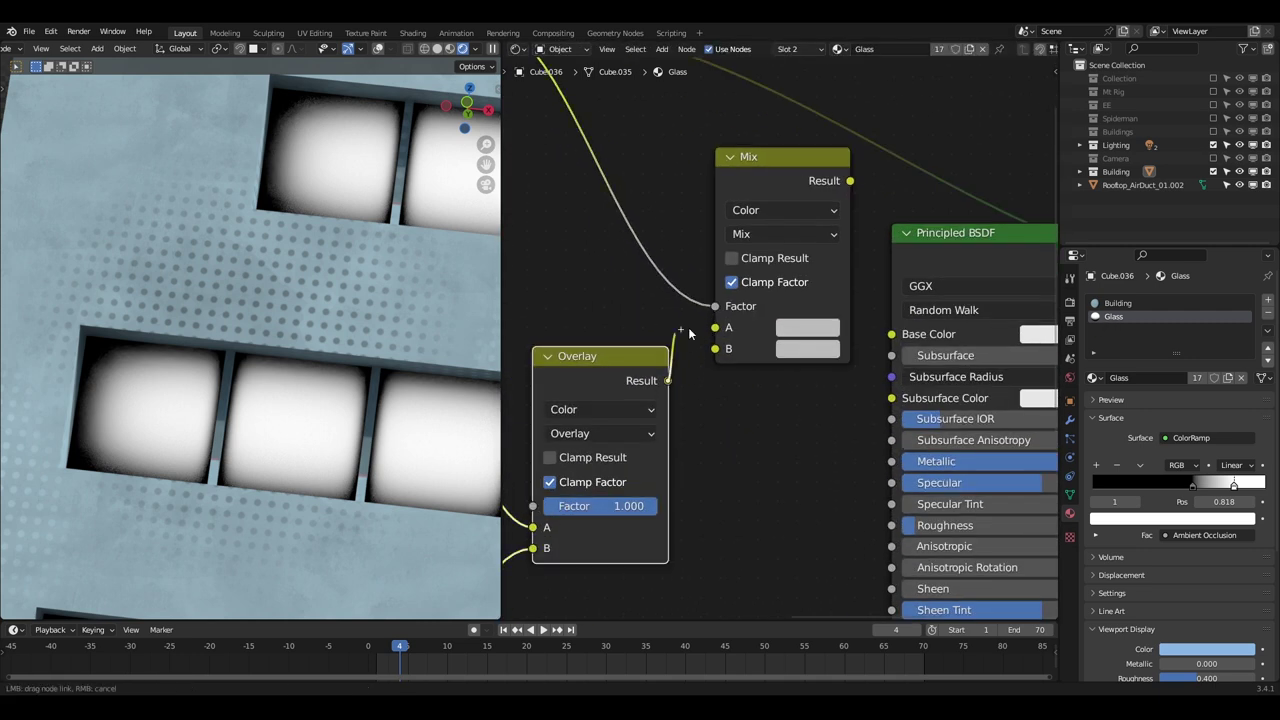
{"action": "left_click_drag", "start_coordinate": [714, 334], "coordinate": [714, 334]}
- Connect the RGB node to the Mix node's B input and route its links through a reroute point below the Overlay node
{"action": "scroll", "coordinate": [689, 494], "scroll_direction": "down", "scroll_amount": 5}
{"action": "scroll", "coordinate": [675, 397], "scroll_direction": "up", "scroll_amount": 1}
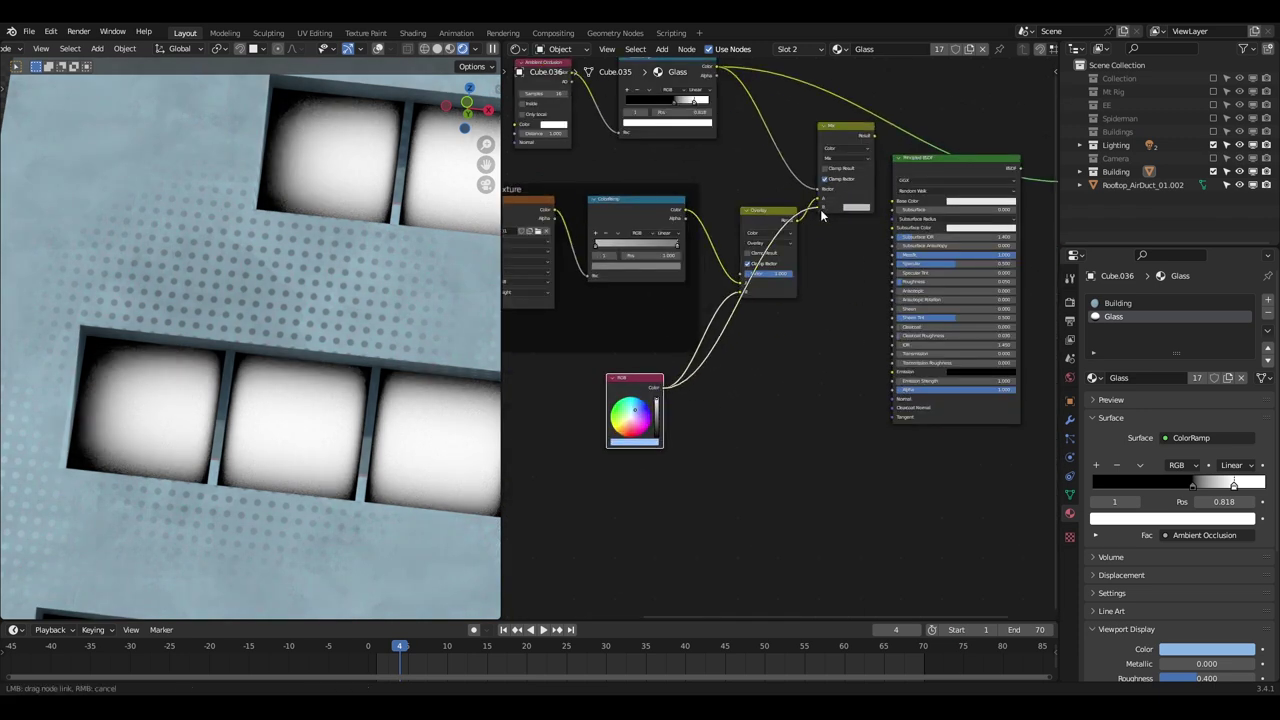
{"action": "left_click_drag", "start_coordinate": [820, 211], "coordinate": [819, 210]}
{"action": "right_click_drag", "start_coordinate": [690, 318], "coordinate": [743, 331], "text": "shift"}
{"action": "left_click_drag", "start_coordinate": [757, 211], "coordinate": [743, 175]}
{"action": "scroll", "coordinate": [714, 359], "scroll_direction": "down", "scroll_amount": 5}
{"action": "middle_click_drag", "start_coordinate": [714, 359], "coordinate": [775, 396]}
{"action": "key", "text": "g"}
{"action": "left_click", "coordinate": [783, 428]}
- Lower the Mix node, reconnect the Principled BSDF to the Material Output, and space both shader nodes away from it
{"action": "scroll", "coordinate": [835, 290], "scroll_direction": "up", "scroll_amount": 3}
{"action": "middle_click_drag", "start_coordinate": [835, 290], "coordinate": [787, 360]}
{"action": "left_click_drag", "start_coordinate": [822, 318], "coordinate": [831, 340]}
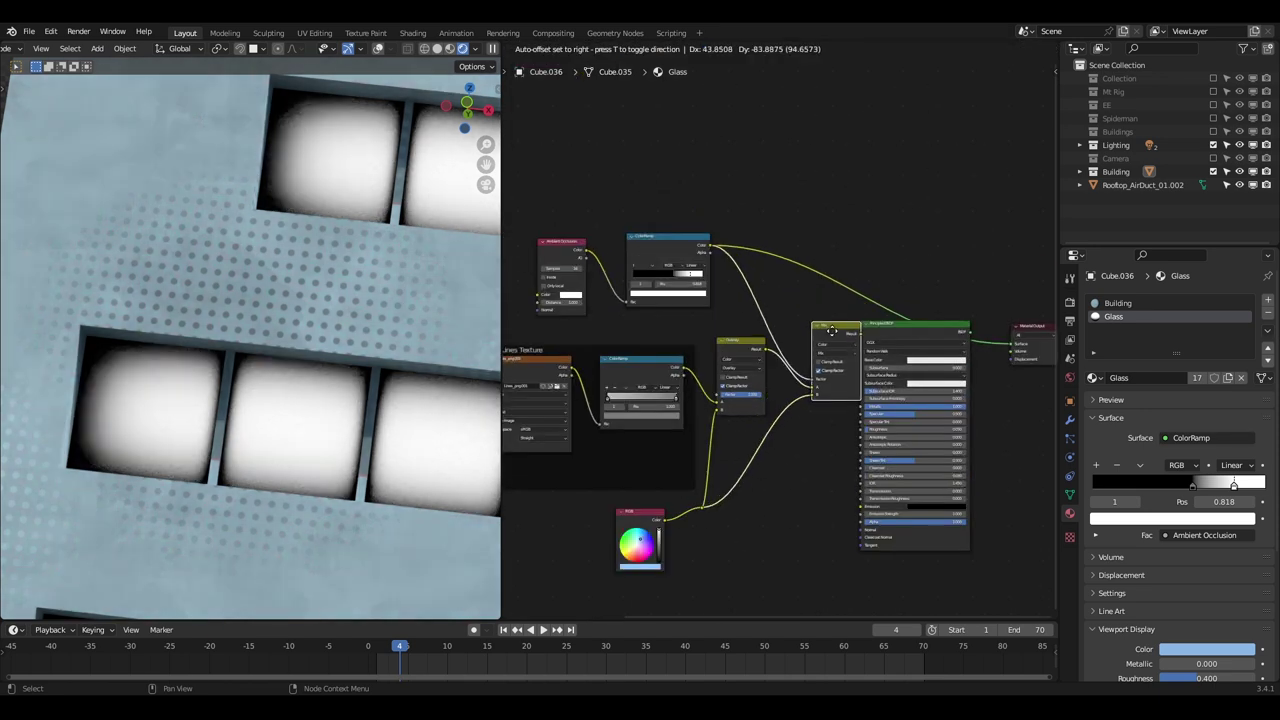
{"action": "middle_click_drag", "start_coordinate": [836, 335], "coordinate": [721, 336]}
{"action": "key", "text": "Right"}
{"action": "left_click", "coordinate": [783, 335], "text": "ctrl+shift"}
{"action": "scroll", "coordinate": [782, 335], "scroll_direction": "down", "scroll_amount": 3}
{"action": "key", "text": "b"}
{"action": "left_click_drag", "start_coordinate": [803, 309], "coordinate": [888, 352]}
{"action": "key", "text": "g"}
{"action": "left_click", "coordinate": [820, 414]}
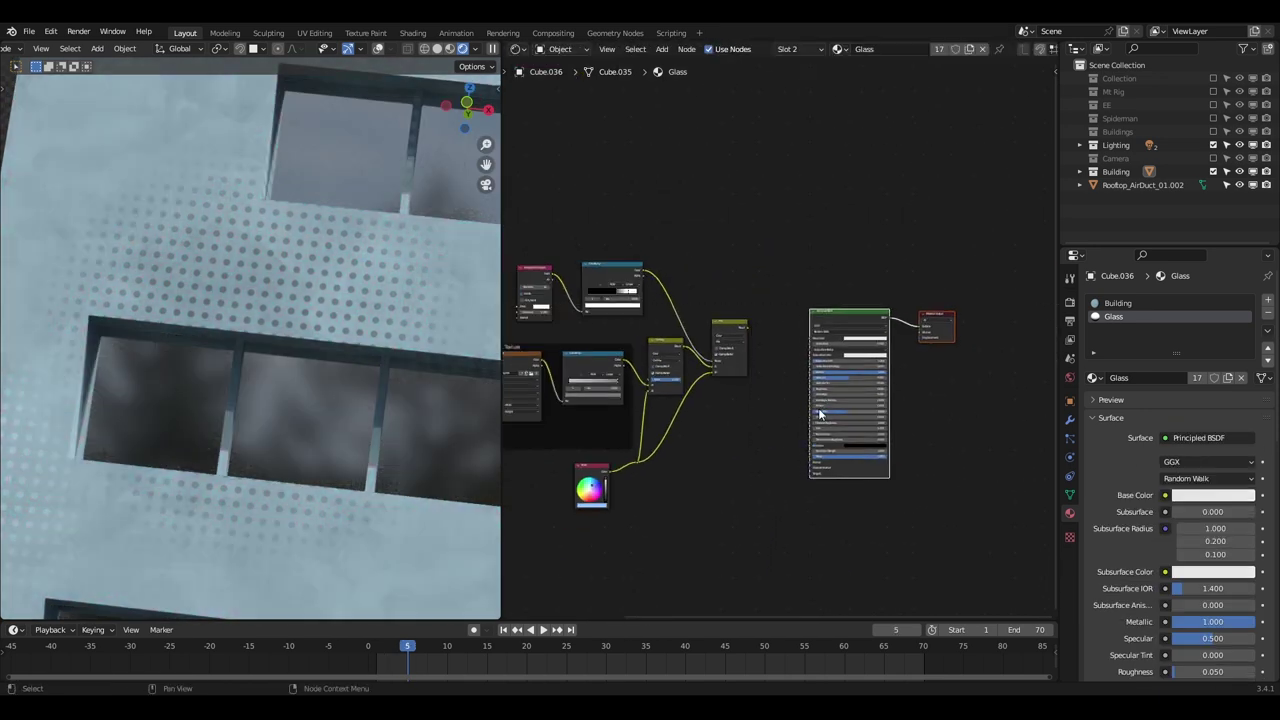
- Connect the Mix result to the Principled BSDF's Base Color and inspect the glass on the windows
{"action": "scroll", "coordinate": [779, 333], "scroll_direction": "up", "scroll_amount": 8}
{"action": "left_click_drag", "start_coordinate": [719, 319], "coordinate": [834, 338]}
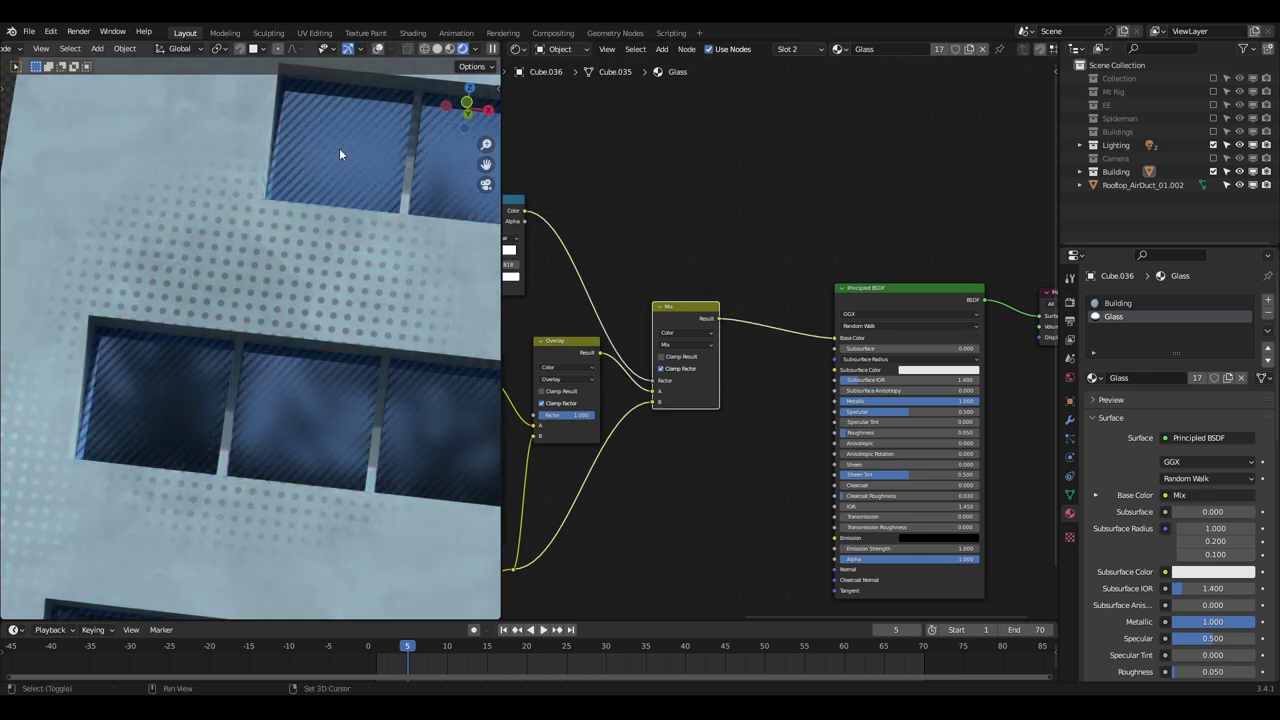
{"action": "scroll", "coordinate": [235, 184], "scroll_direction": "up", "scroll_amount": 4}
{"action": "scroll", "coordinate": [210, 245], "scroll_direction": "down", "scroll_amount": 3}
{"action": "scroll", "coordinate": [260, 380], "scroll_direction": "up", "scroll_amount": 3}
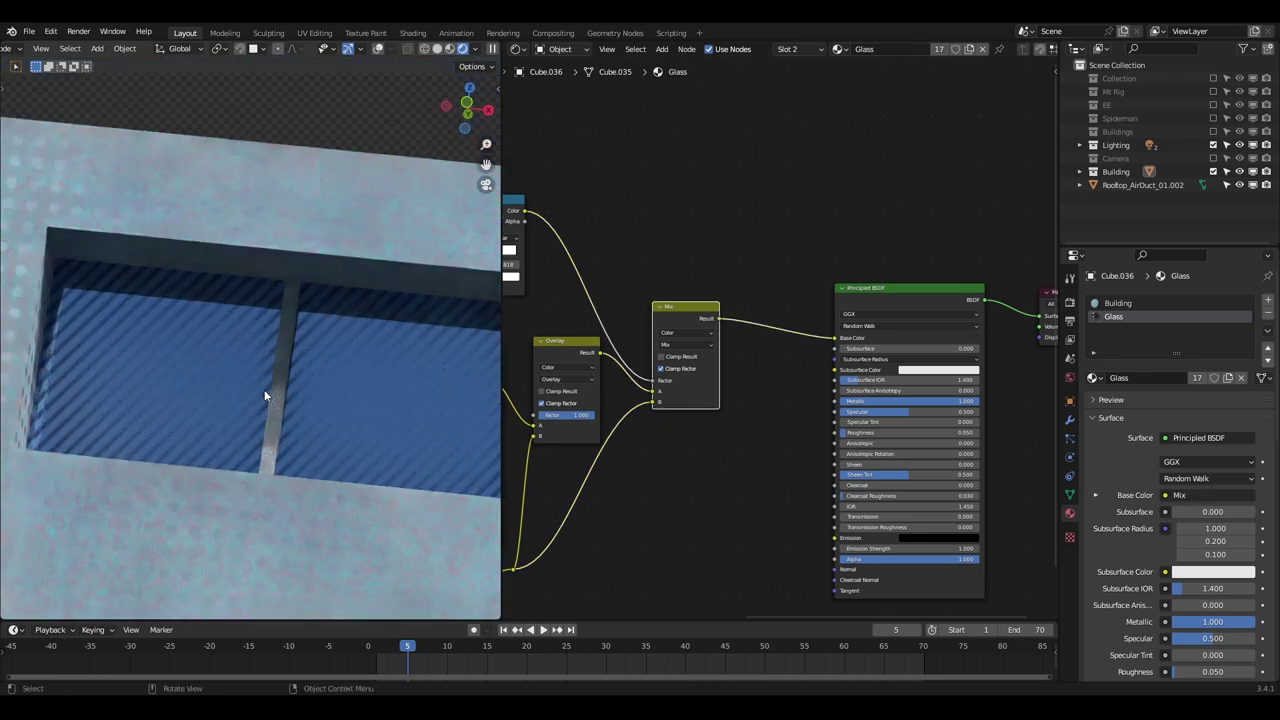
{"action": "scroll", "coordinate": [748, 312], "scroll_direction": "down", "scroll_amount": 3}
{"action": "scroll", "coordinate": [750, 300], "scroll_direction": "up", "scroll_amount": 4}
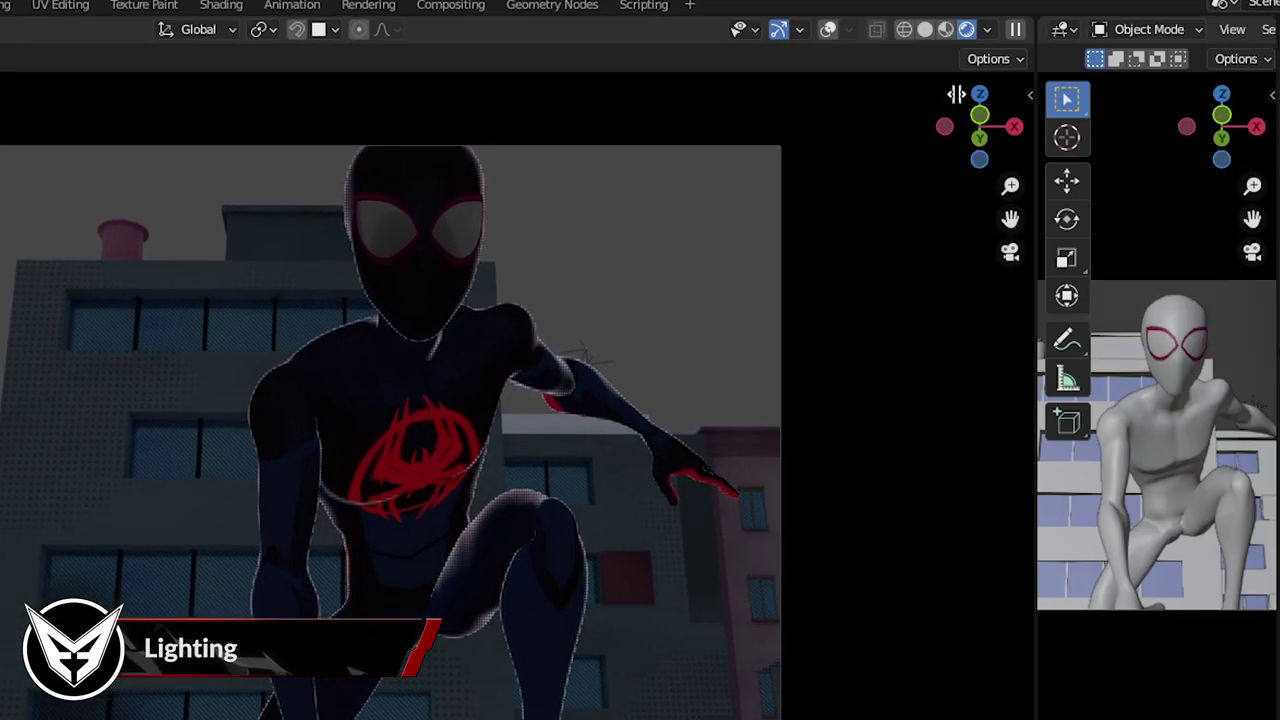
- Turn the second viewport into a Shader Editor showing the World nodes
{"action": "left_click", "coordinate": [1065, 30]}
{"action": "left_click", "coordinate": [1116, 235]}
{"action": "left_click", "coordinate": [1133, 30]}
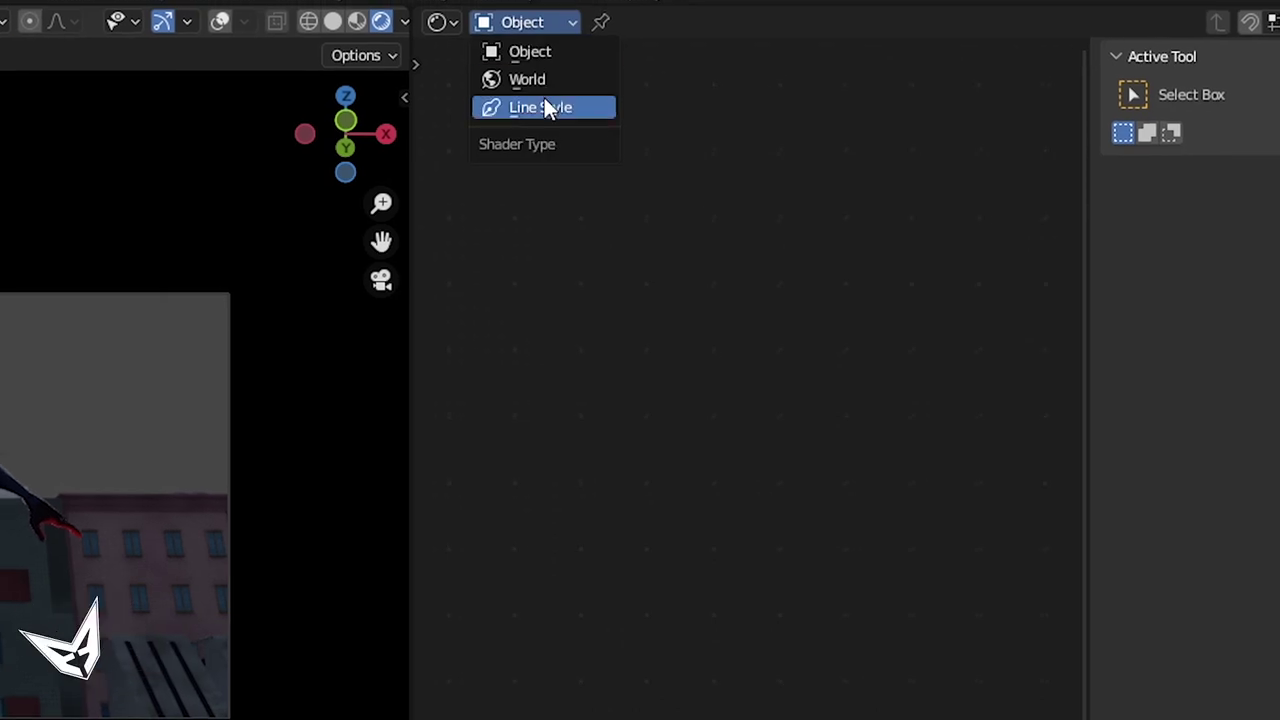
{"action": "left_click", "coordinate": [527, 79]}
- Add an Environment Texture with abandoned_tank_farm_03_2k.exr and connect its Color to the Background node's Color
{"action": "scroll", "coordinate": [686, 537], "scroll_direction": "up", "scroll_amount": 2}
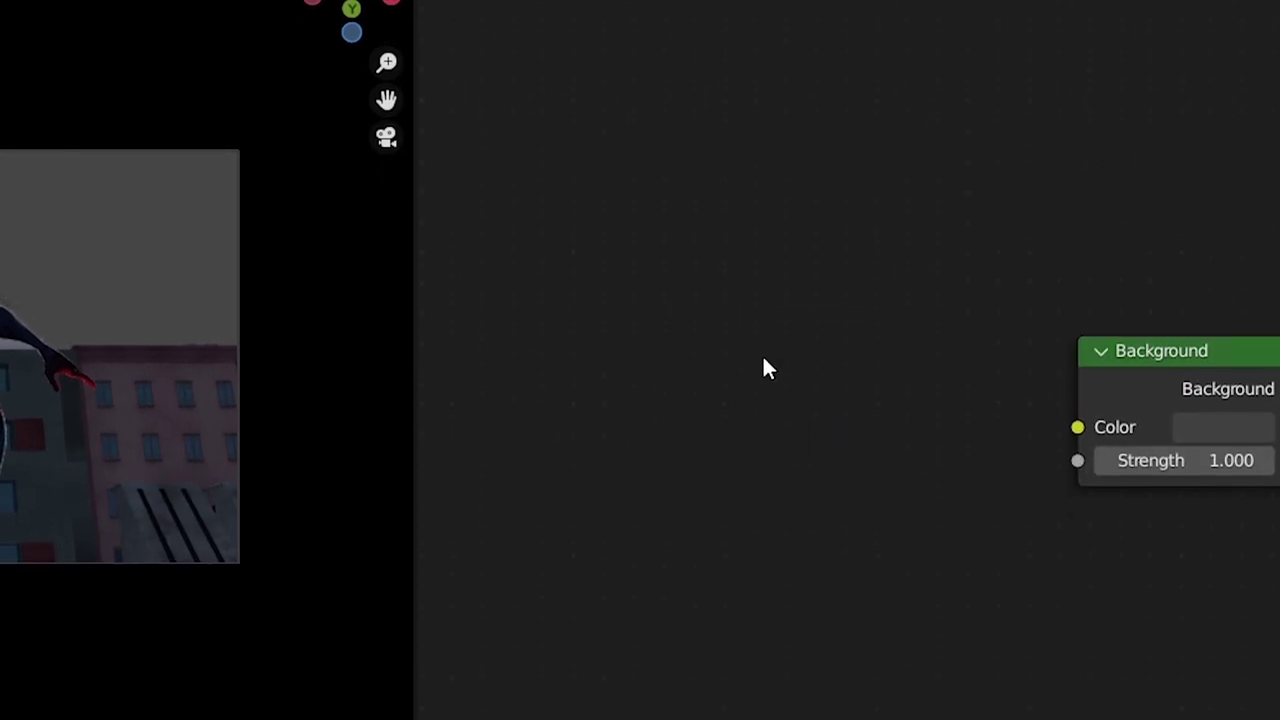
{"action": "key", "text": "shift+a"}
{"action": "mouse_move", "coordinate": [708, 536]}
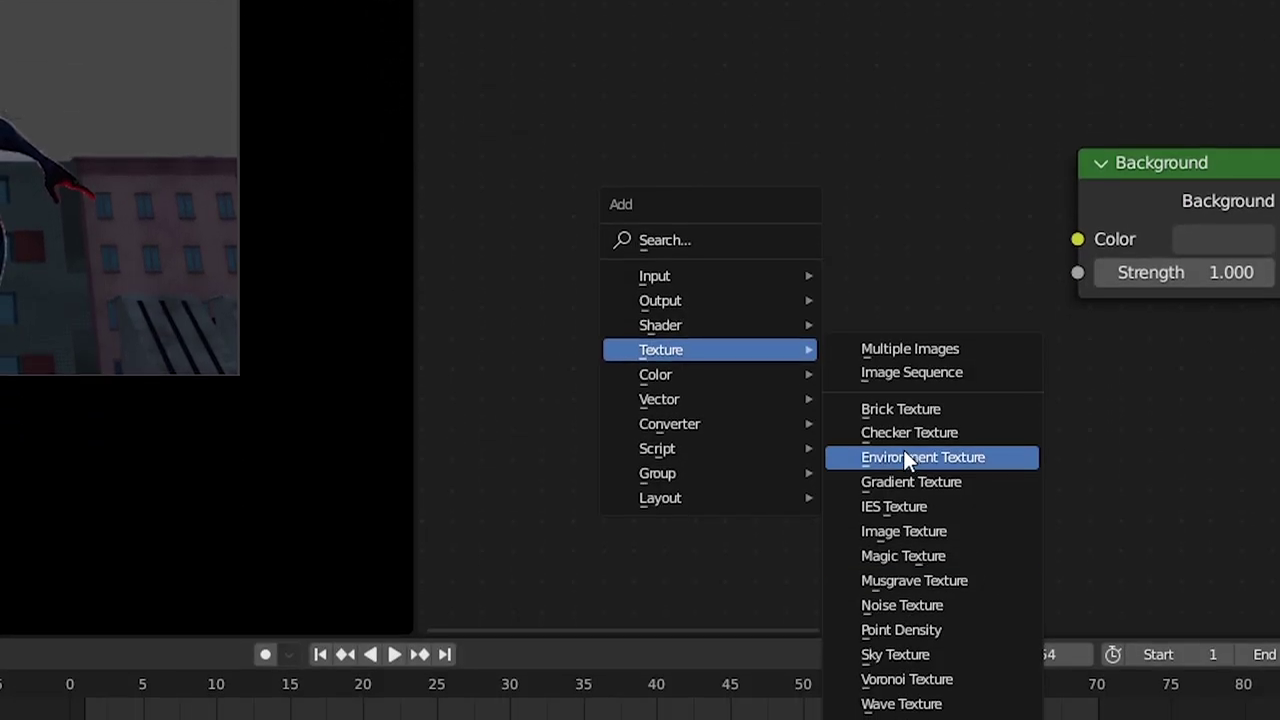
{"action": "left_click", "coordinate": [905, 457]}
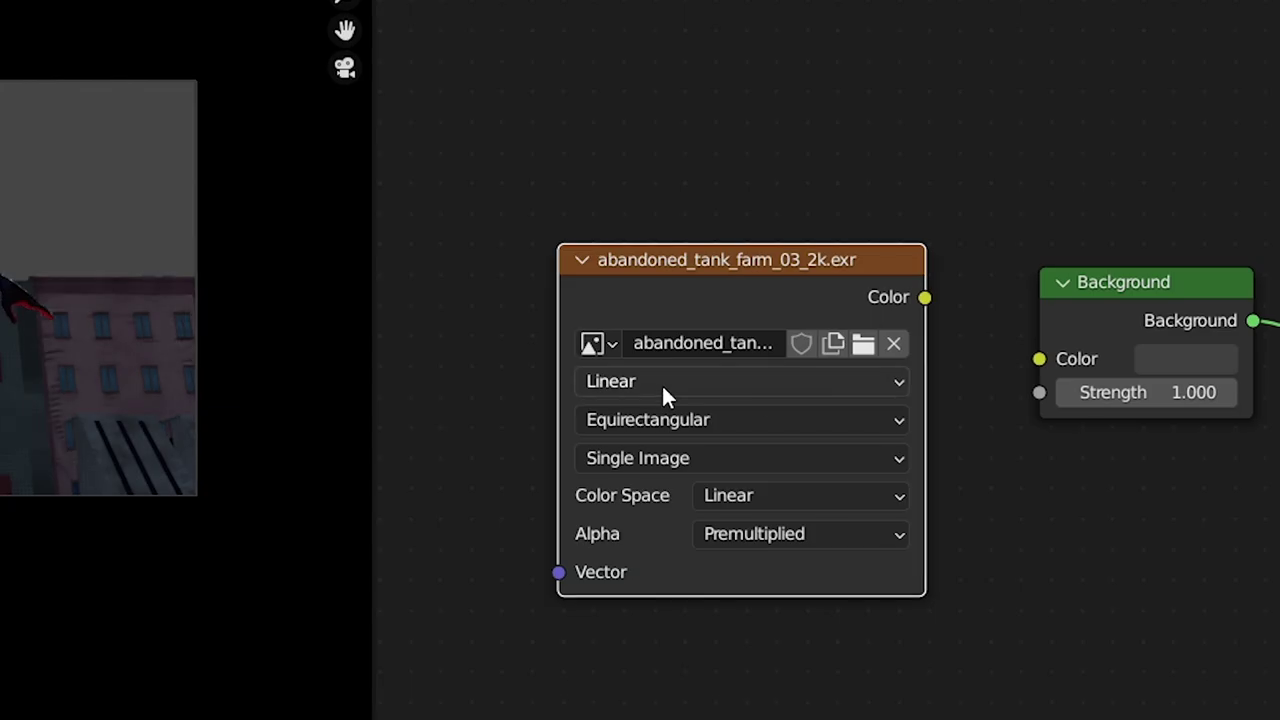
{"action": "left_click_drag", "start_coordinate": [925, 297], "coordinate": [1039, 358]}
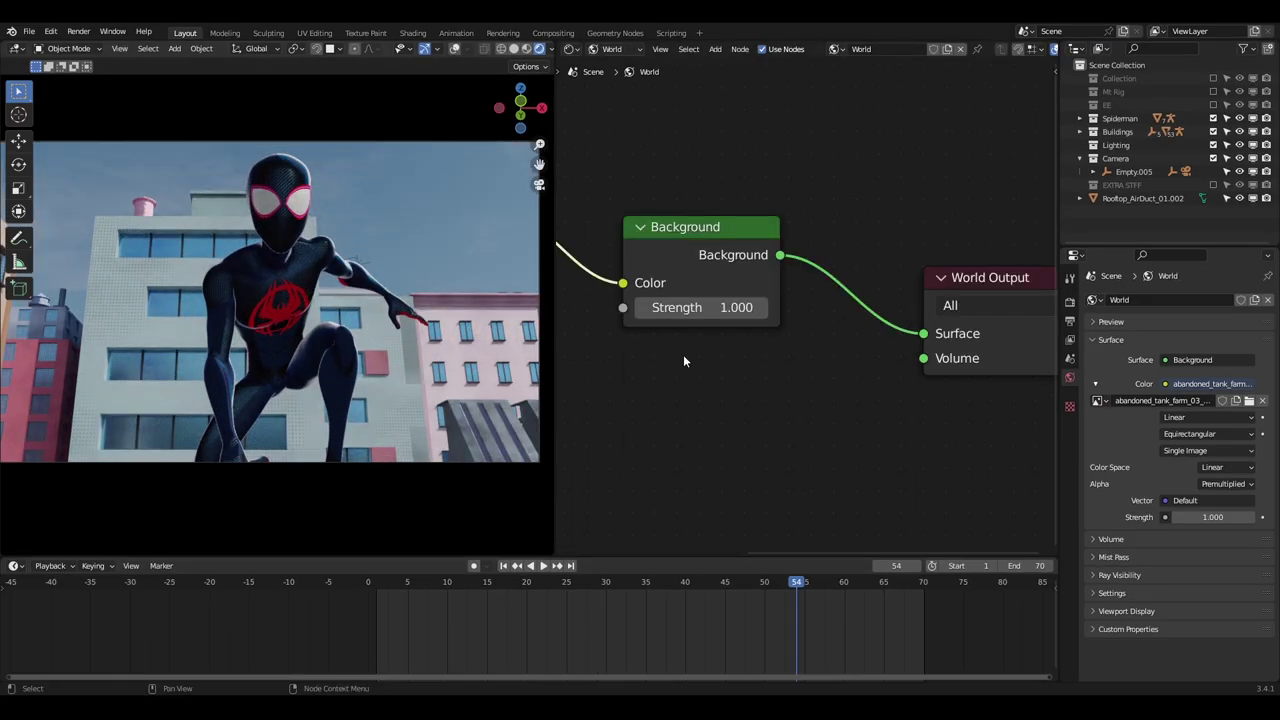
- Add Mapping and Texture Coordinate nodes to the environment texture
{"action": "scroll", "coordinate": [683, 361], "scroll_direction": "down", "scroll_amount": 3}
{"action": "middle_click_drag", "start_coordinate": [683, 361], "coordinate": [820, 335]}
{"action": "key", "text": "ctrl+t"}
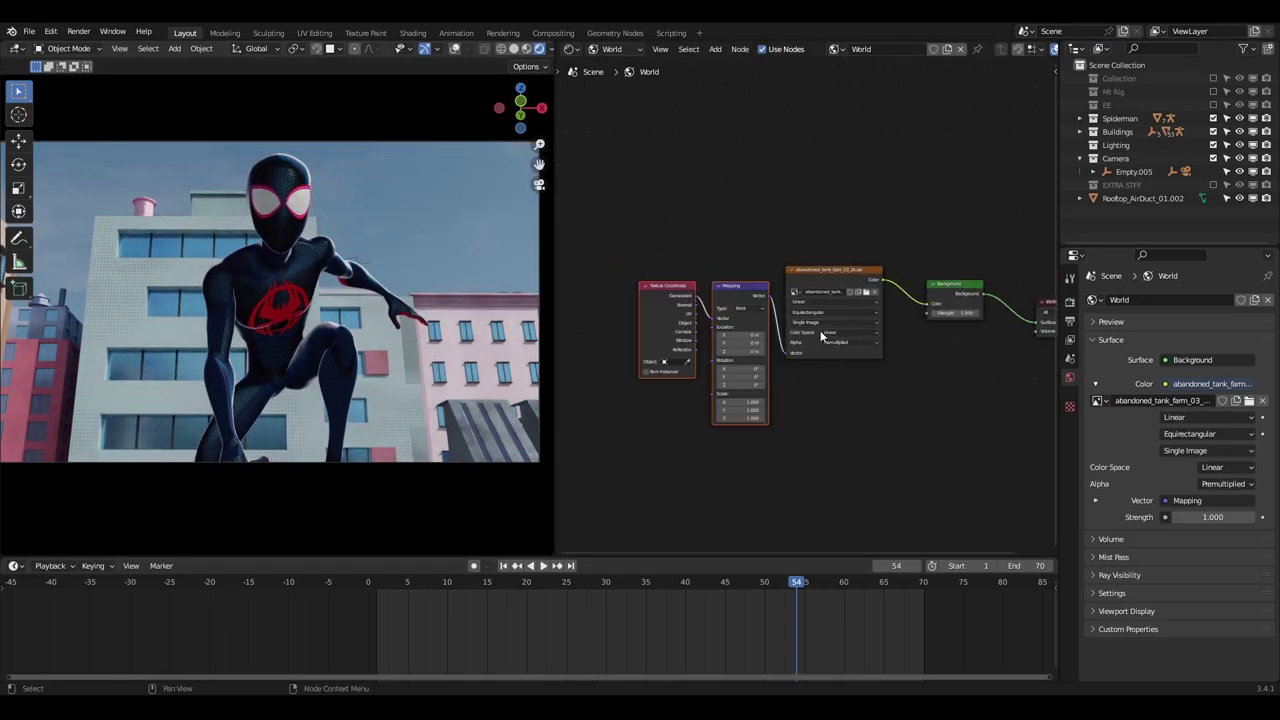
{"action": "scroll", "coordinate": [820, 330], "scroll_direction": "up", "scroll_amount": 2}
- Set the Mapping node's Z rotation to -12° to turn the sky image
{"action": "middle_click_drag", "start_coordinate": [783, 384], "coordinate": [797, 303]}
{"action": "scroll", "coordinate": [797, 303], "scroll_direction": "up", "scroll_amount": 5}
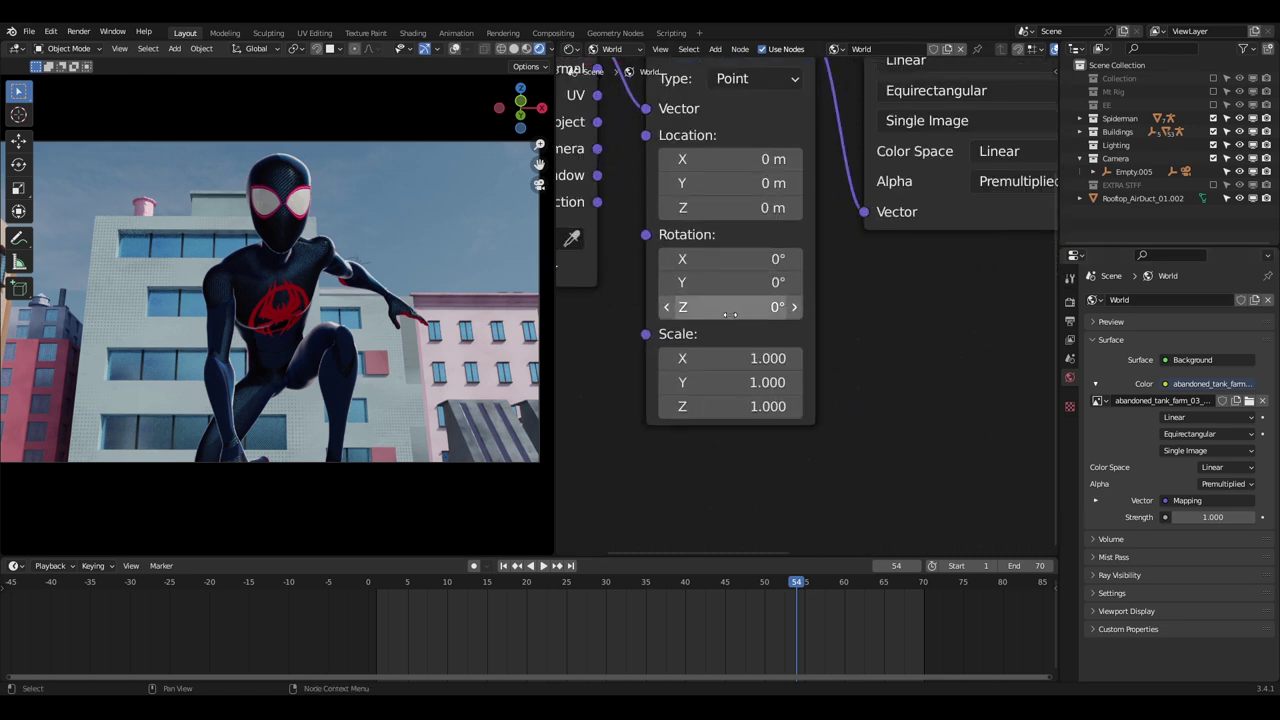
{"action": "left_click_drag", "start_coordinate": [747, 308], "coordinate": [737, 310]}
{"action": "left_click", "coordinate": [738, 310]}
{"action": "type", "text": "-10"}
{"action": "key", "text": "Return"}
{"action": "left_click", "coordinate": [739, 311]}
{"action": "type", "text": "-12"}
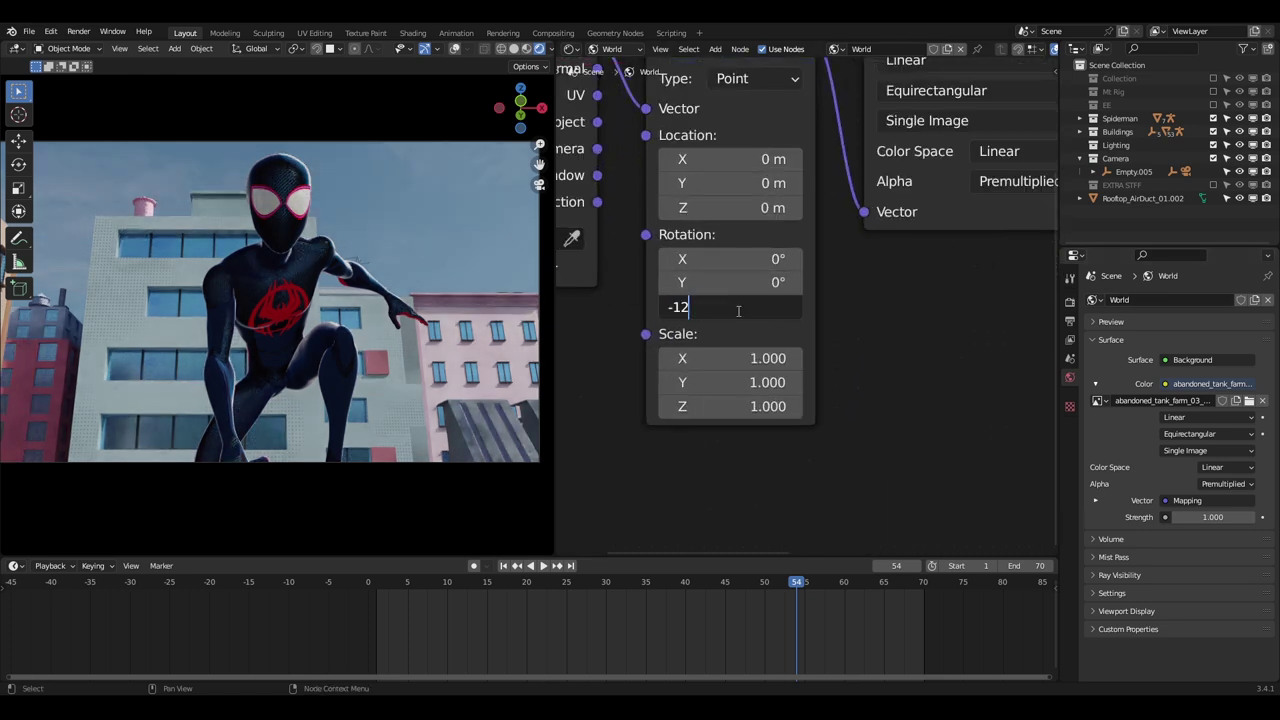
- Set the world Background strength to 0.5
{"action": "scroll", "coordinate": [400, 345], "scroll_direction": "up", "scroll_amount": 6}
{"action": "mouse_move", "coordinate": [426, 304]}
{"action": "middle_mouse_down", "text": "shift"}
{"action": "mouse_move", "coordinate": [304, 319]}
{"action": "mouse_move", "coordinate": [289, 290]}
{"action": "mouse_move", "coordinate": [409, 310]}
{"action": "middle_mouse_up", "text": "shift"}
{"action": "scroll", "coordinate": [738, 306], "scroll_direction": "down", "scroll_amount": 12}
{"action": "scroll", "coordinate": [478, 314], "scroll_direction": "down", "scroll_amount": 14}
{"action": "scroll", "coordinate": [409, 310], "scroll_direction": "up", "scroll_amount": 3}
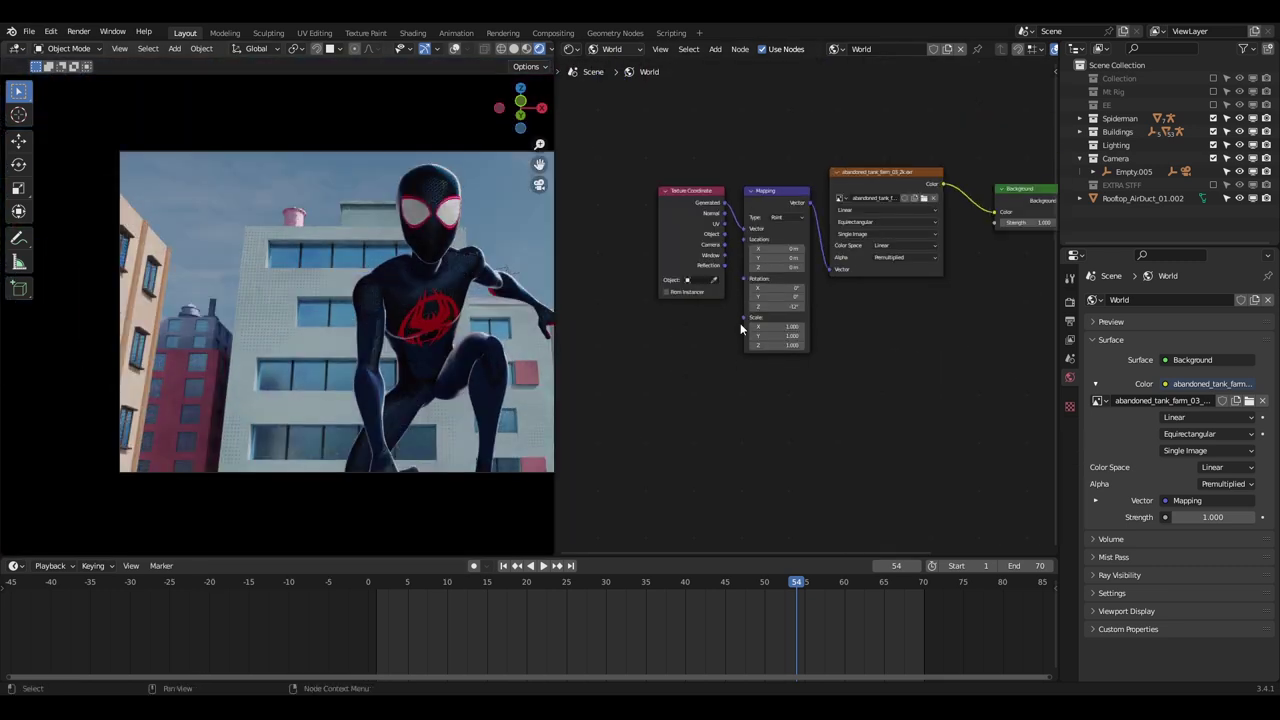
{"action": "middle_click_drag", "start_coordinate": [932, 292], "coordinate": [653, 382]}
{"action": "scroll", "coordinate": [743, 308], "scroll_direction": "up", "scroll_amount": 5}
{"action": "key", "text": "Return"}
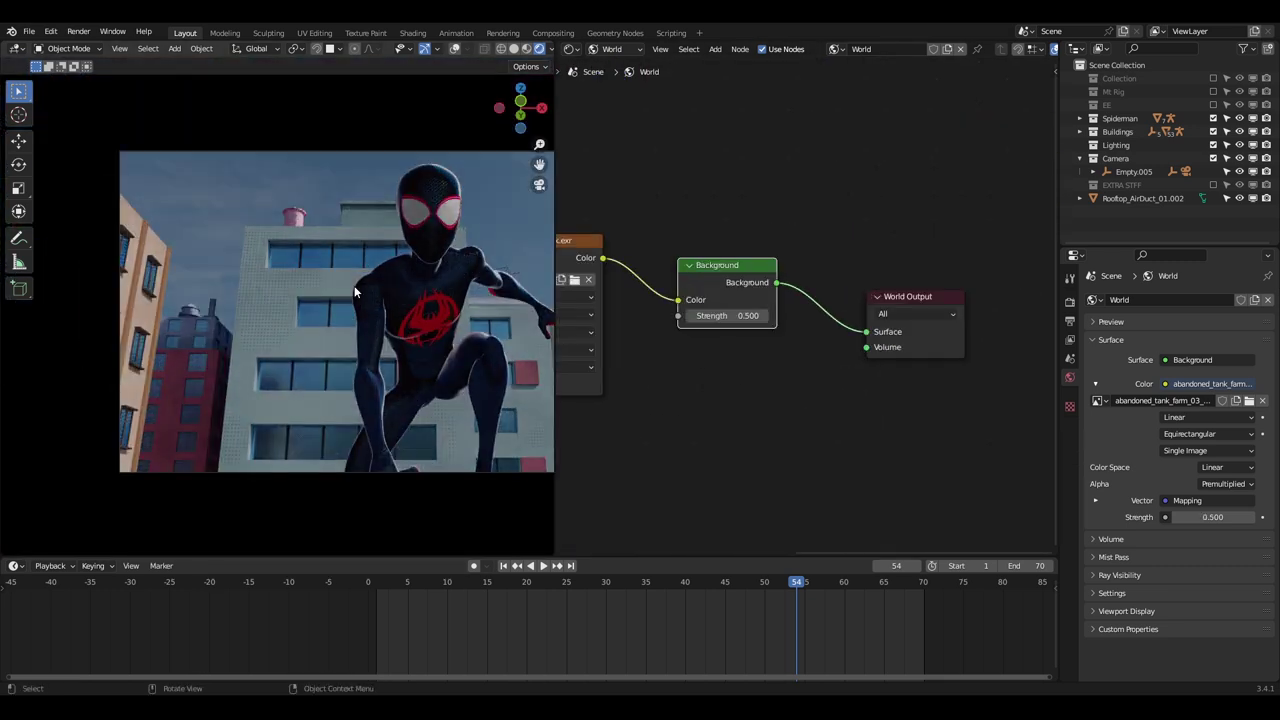
- Change the Shader Editor area back to a 3D Viewport and add a Sun light to the scene
{"action": "left_click", "coordinate": [572, 49]}
{"action": "left_click", "coordinate": [619, 90]}
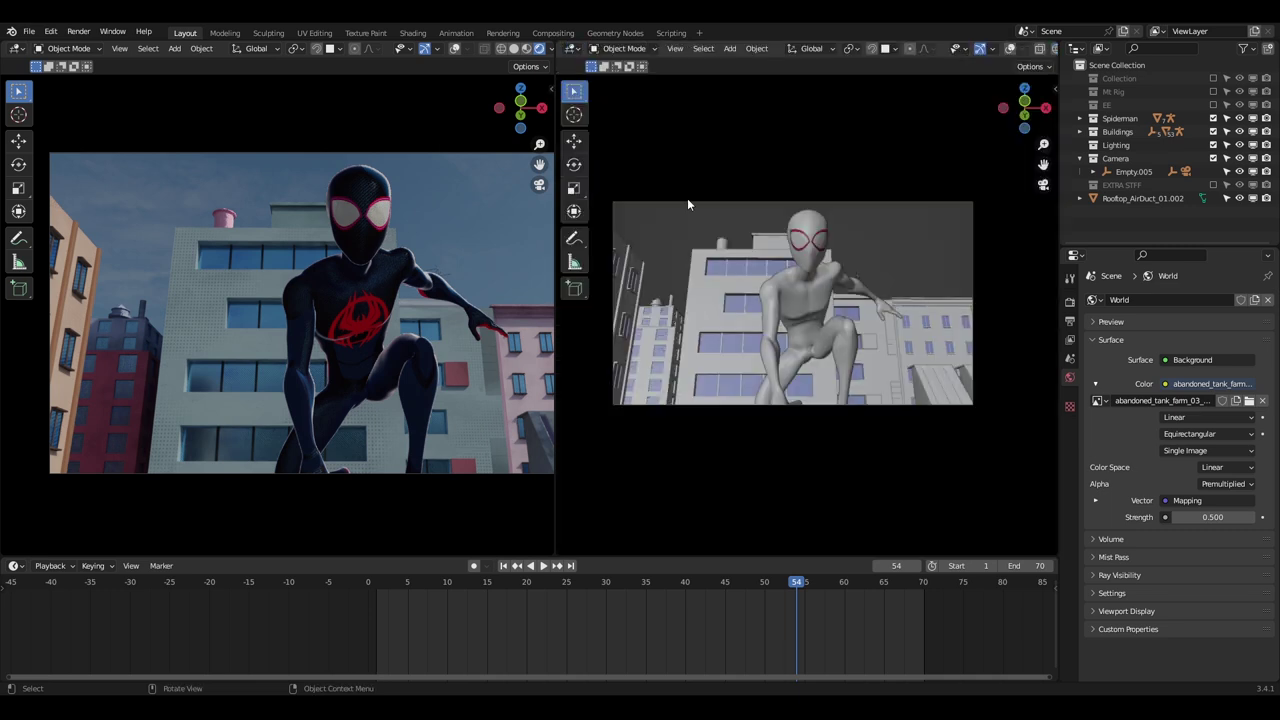
{"action": "middle_click_drag", "start_coordinate": [784, 276], "coordinate": [821, 333]}
{"action": "scroll", "coordinate": [821, 333], "scroll_direction": "down", "scroll_amount": 10}
{"action": "scroll", "coordinate": [794, 343], "scroll_direction": "down", "scroll_amount": 3}
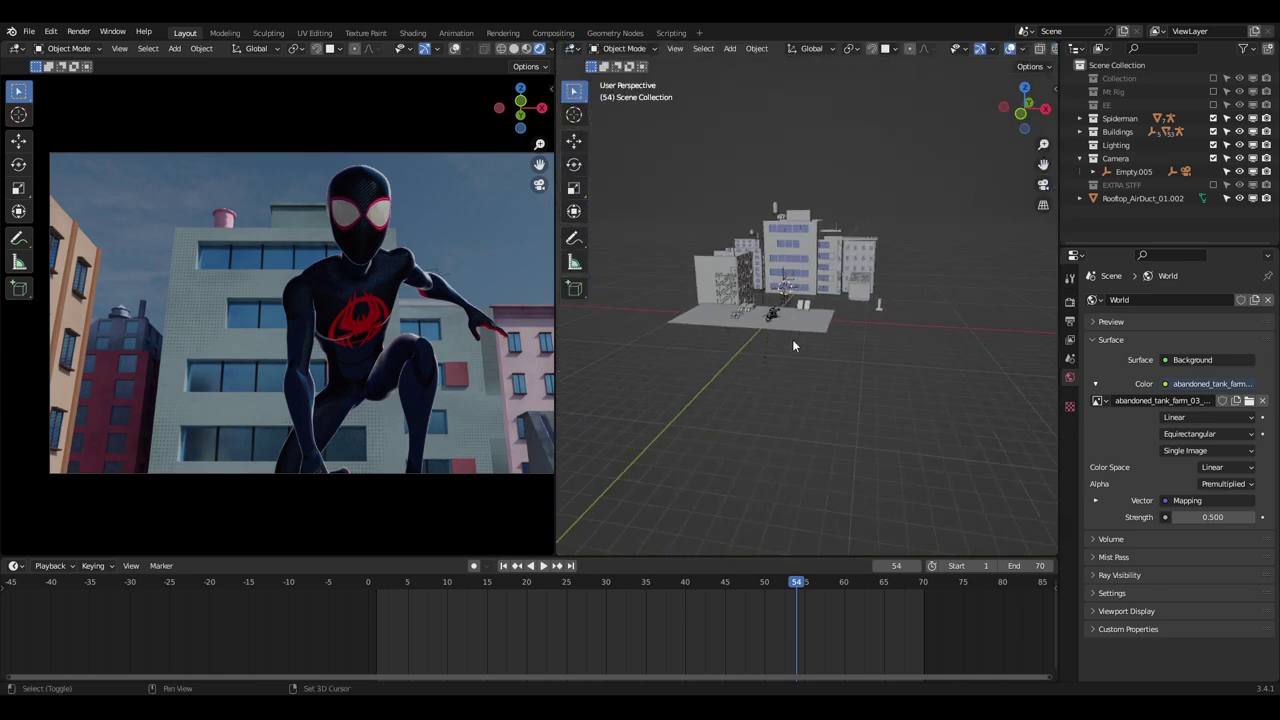
{"action": "key", "text": "shift+a"}
{"action": "mouse_move", "coordinate": [752, 484]}
{"action": "left_click", "coordinate": [871, 502]}
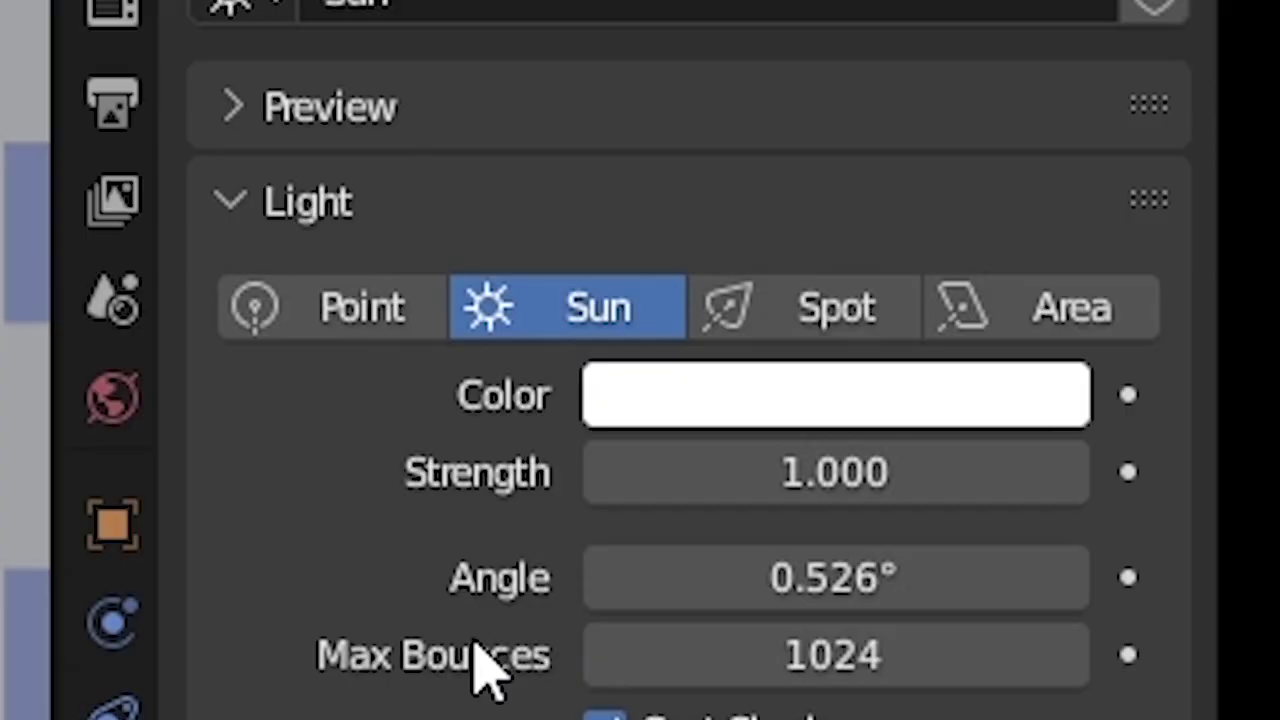
- Set the Sun light's strength to 10 and its angle to 0.05°
{"action": "left_click", "coordinate": [836, 473]}
{"action": "type", "text": "10"}
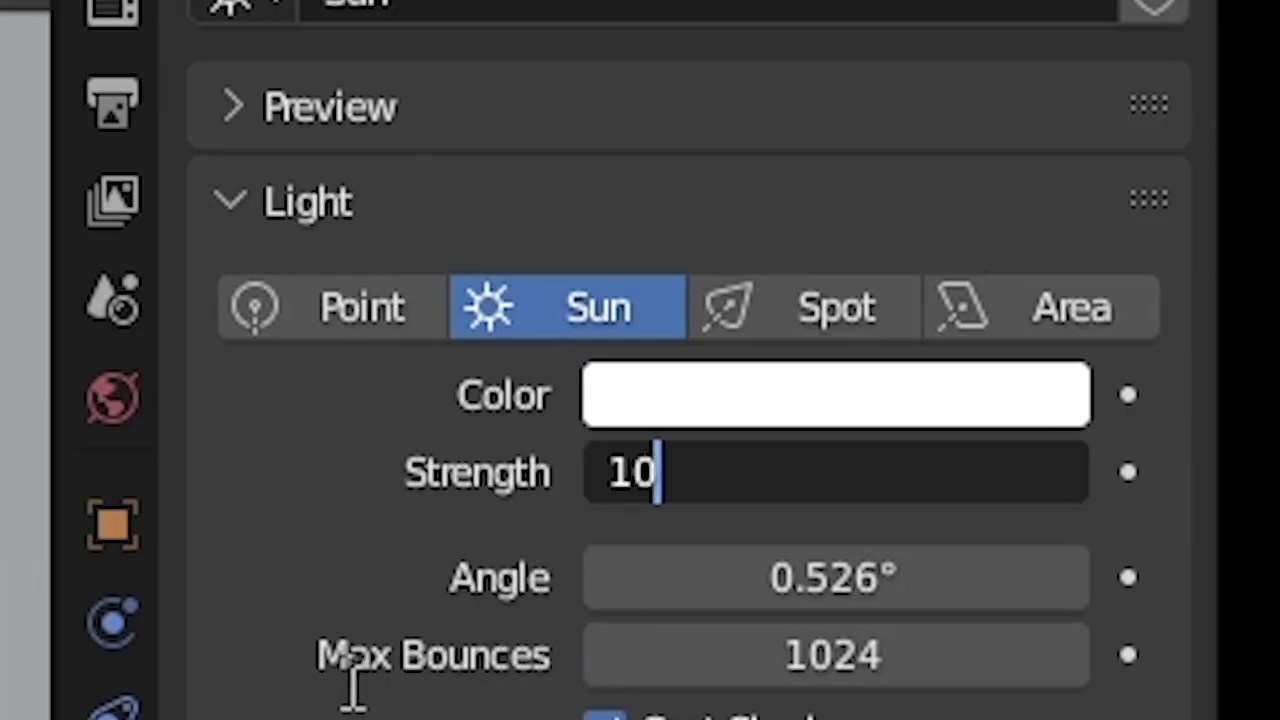
{"action": "key", "text": "Return"}
{"action": "left_click", "coordinate": [848, 600]}
{"action": "type", "text": "..0"}
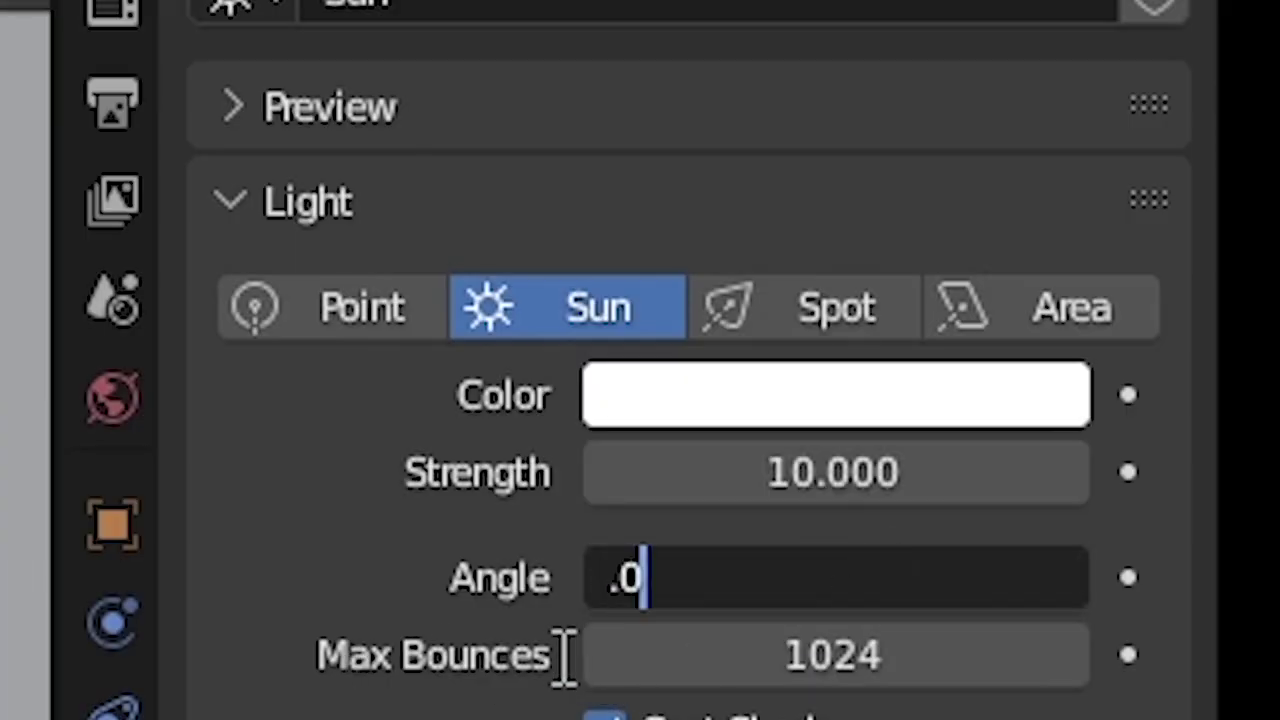
{"action": "type", "text": "5"}
{"action": "key", "text": "Return"}
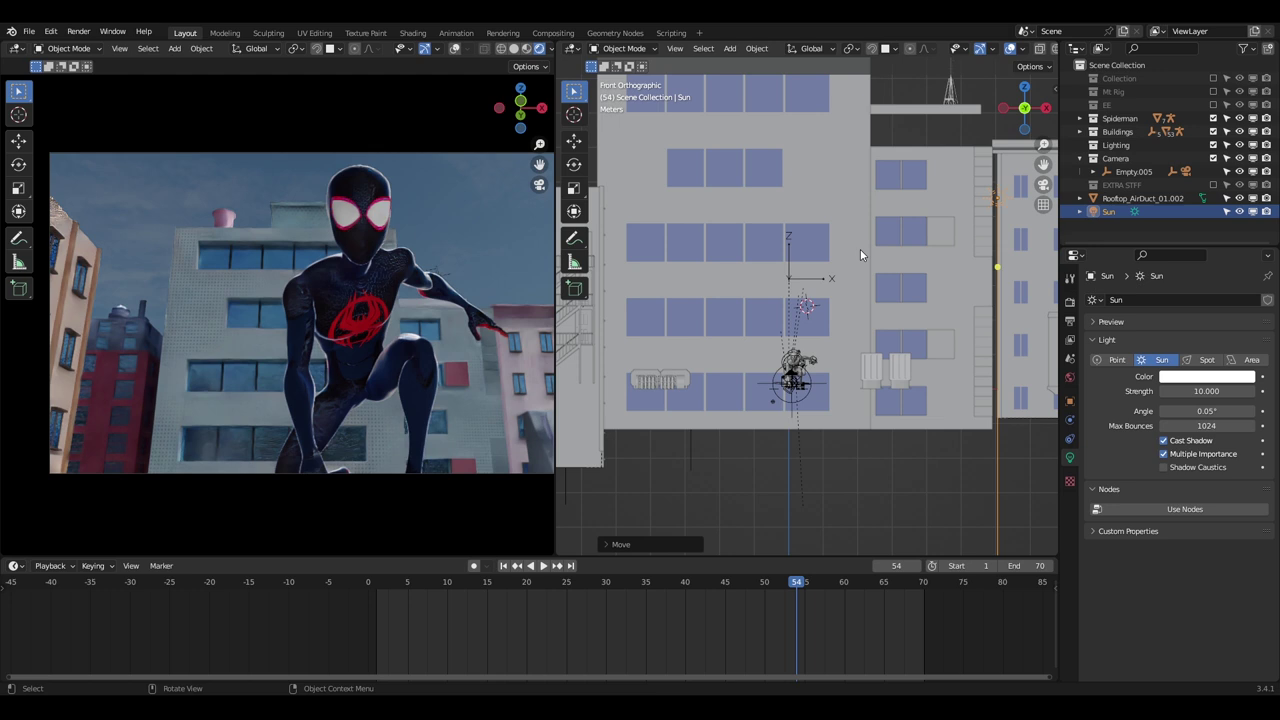
- Move the Sun out beyond the buildings in the front view and rotate it to change its light direction
{"action": "scroll", "coordinate": [862, 252], "scroll_direction": "down", "scroll_amount": 6}
{"action": "middle_click_drag", "start_coordinate": [918, 321], "coordinate": [898, 341], "text": "shift"}
{"action": "key", "text": "g"}
{"action": "left_click", "coordinate": [994, 353]}
{"action": "key", "text": "r"}
{"action": "left_click", "coordinate": [878, 358]}
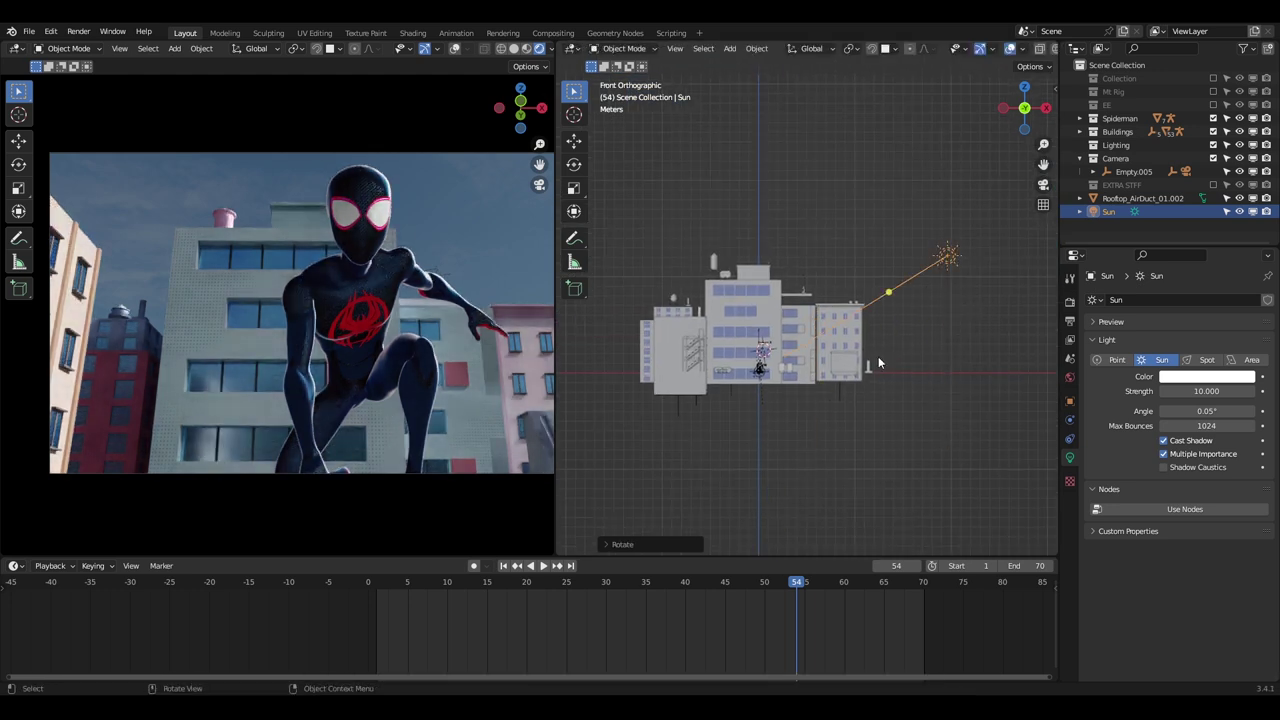
- Refine the Sun's direction by rotating it in the top and side views until it lights the building facades
{"action": "key", "text": "KP_7"}
{"action": "key", "text": "r"}
{"action": "key", "text": "r"}
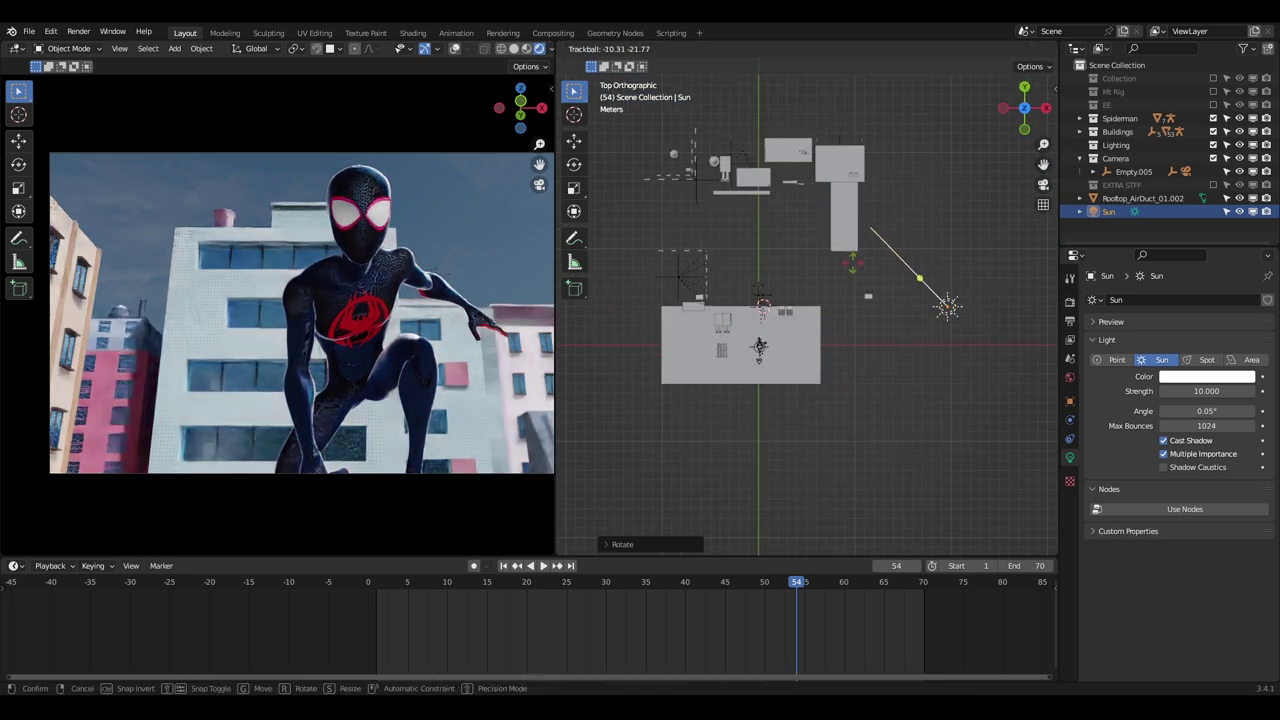
{"action": "left_click", "coordinate": [1010, 320]}
{"action": "key", "text": "KP_3"}
{"action": "key", "text": "r"}
{"action": "left_click", "coordinate": [996, 350]}
{"action": "key", "text": "KP_7"}
{"action": "key", "text": "r"}
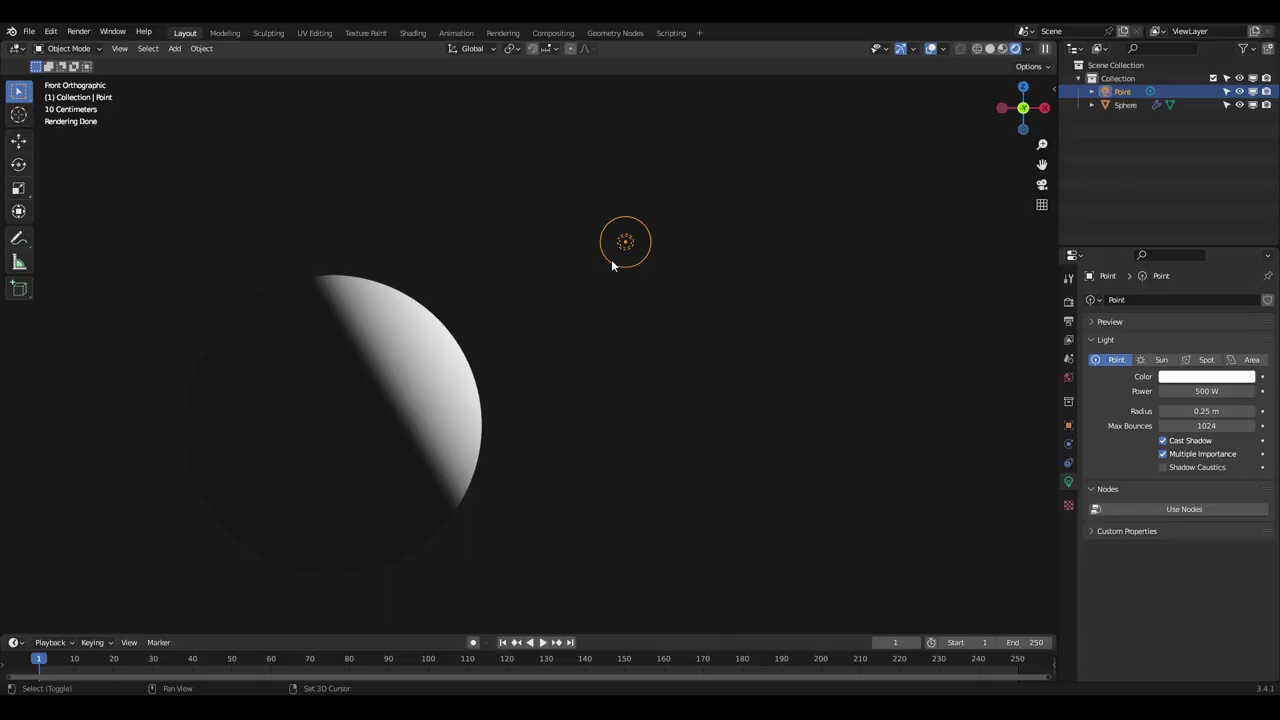
- Duplicate the point light beside the original in the sphere scene and colour the original pure red with Green and Blue at 0
{"action": "key", "text": "shift+d"}
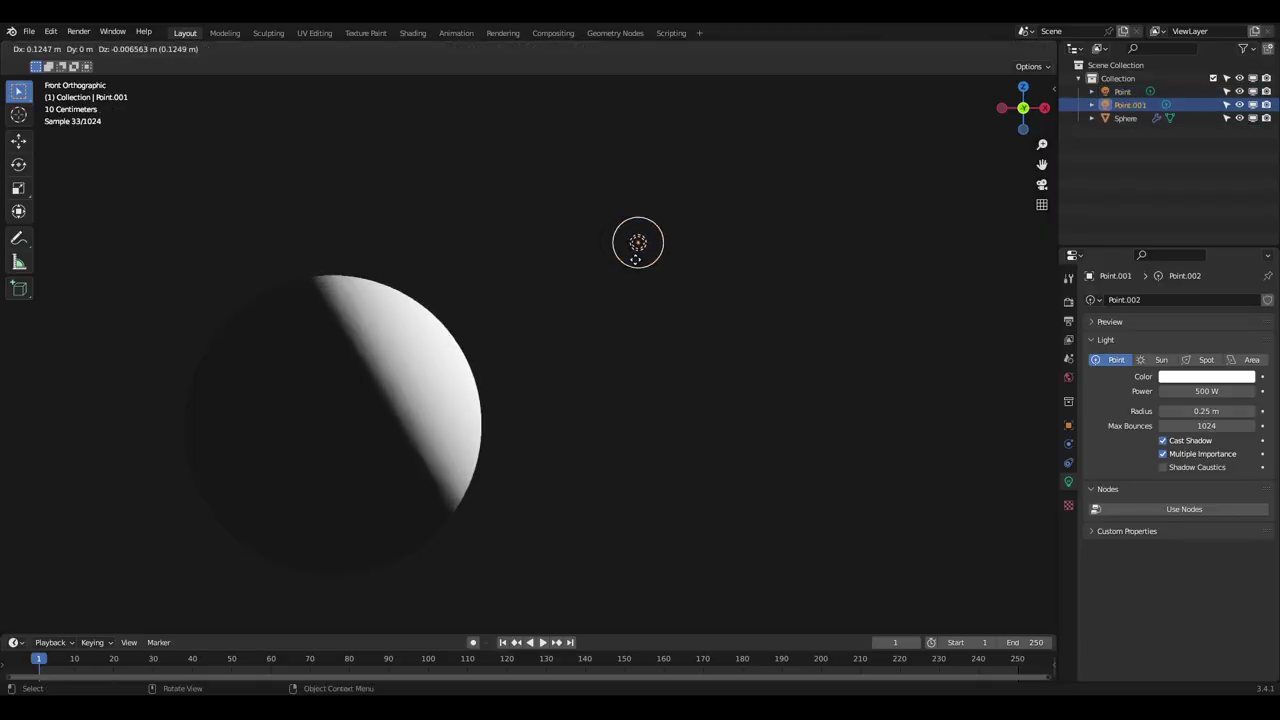
{"action": "left_click", "coordinate": [696, 256]}
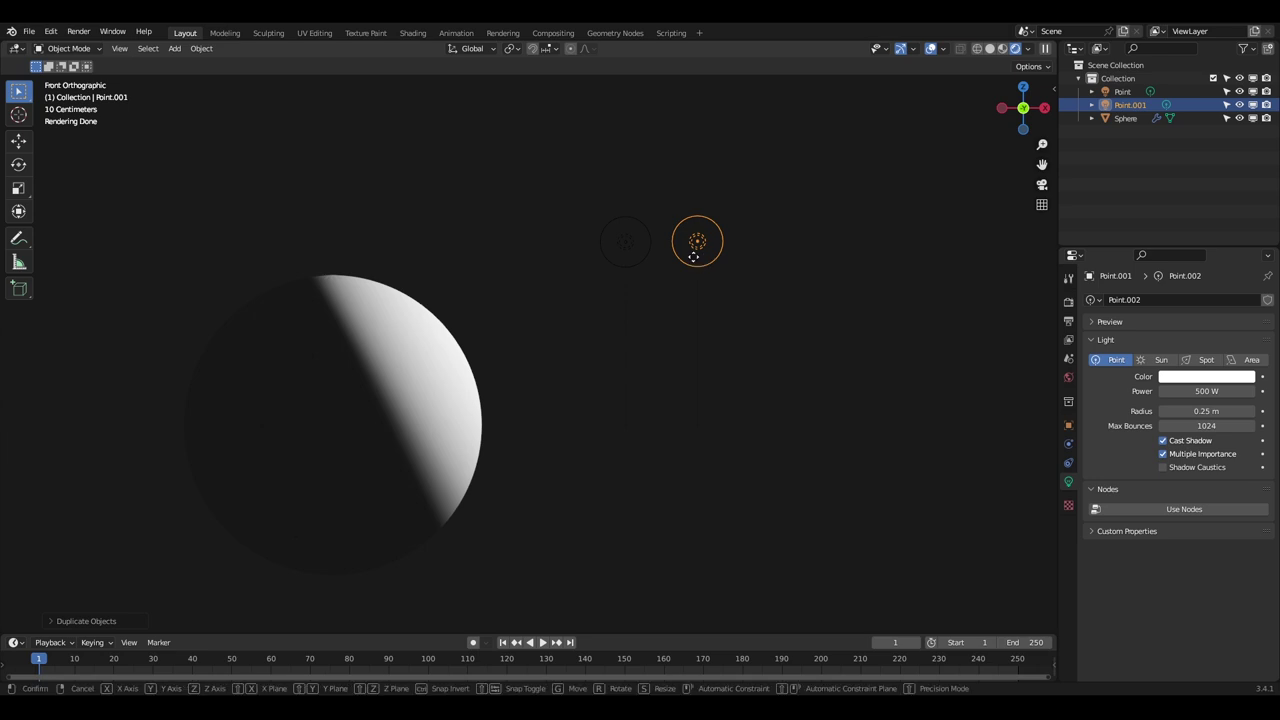
{"action": "left_click", "coordinate": [640, 250]}
{"action": "left_click", "coordinate": [1175, 377]}
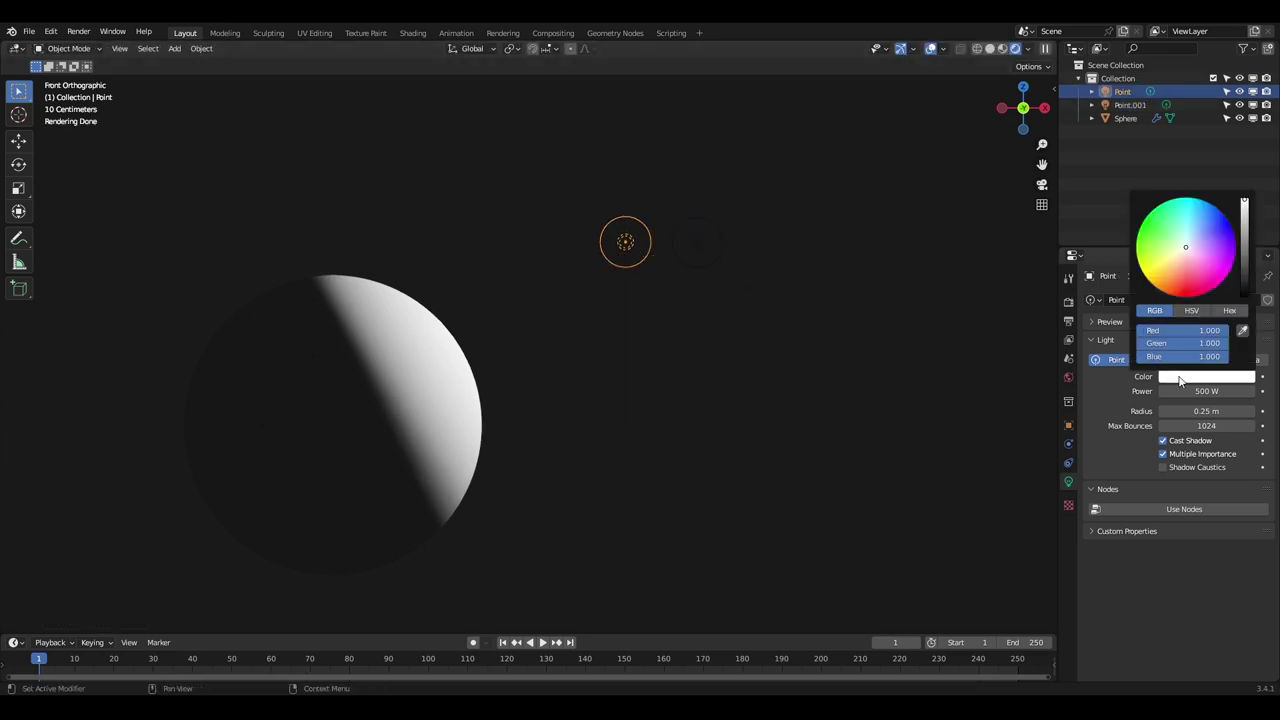
{"action": "left_click_drag", "start_coordinate": [1180, 343], "coordinate": [1072, 357]}
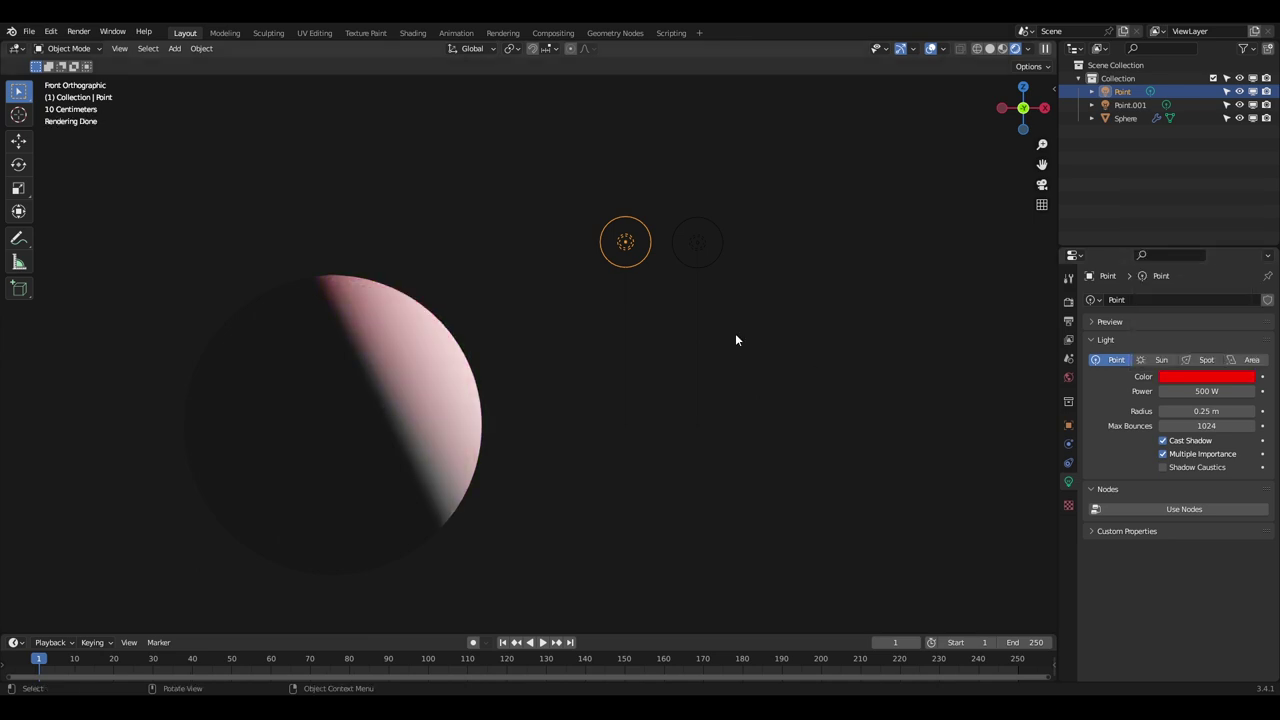
- Remove red from the duplicate point light's colour to make it cyan, and start moving the red light
{"action": "left_click", "coordinate": [694, 246]}
{"action": "left_click", "coordinate": [1188, 376]}
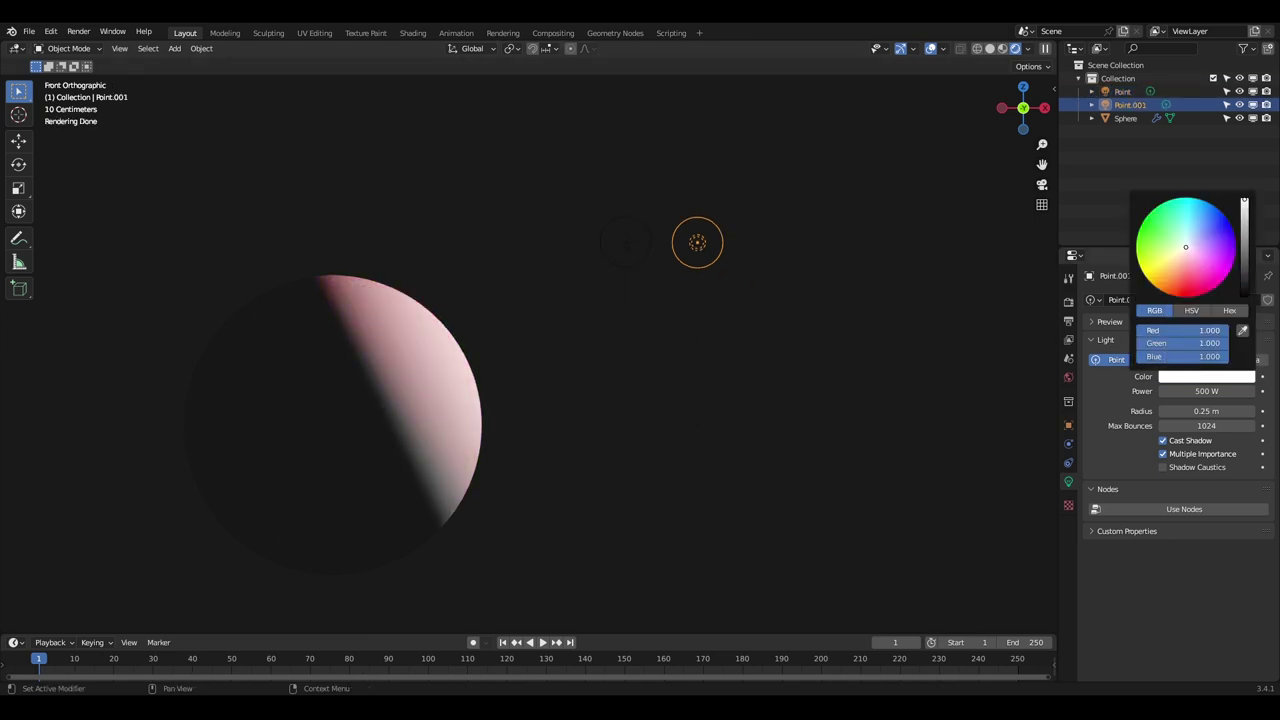
{"action": "left_click_drag", "start_coordinate": [1180, 330], "coordinate": [1110, 330]}
{"action": "left_click", "coordinate": [625, 242]}
{"action": "key", "text": "g"}
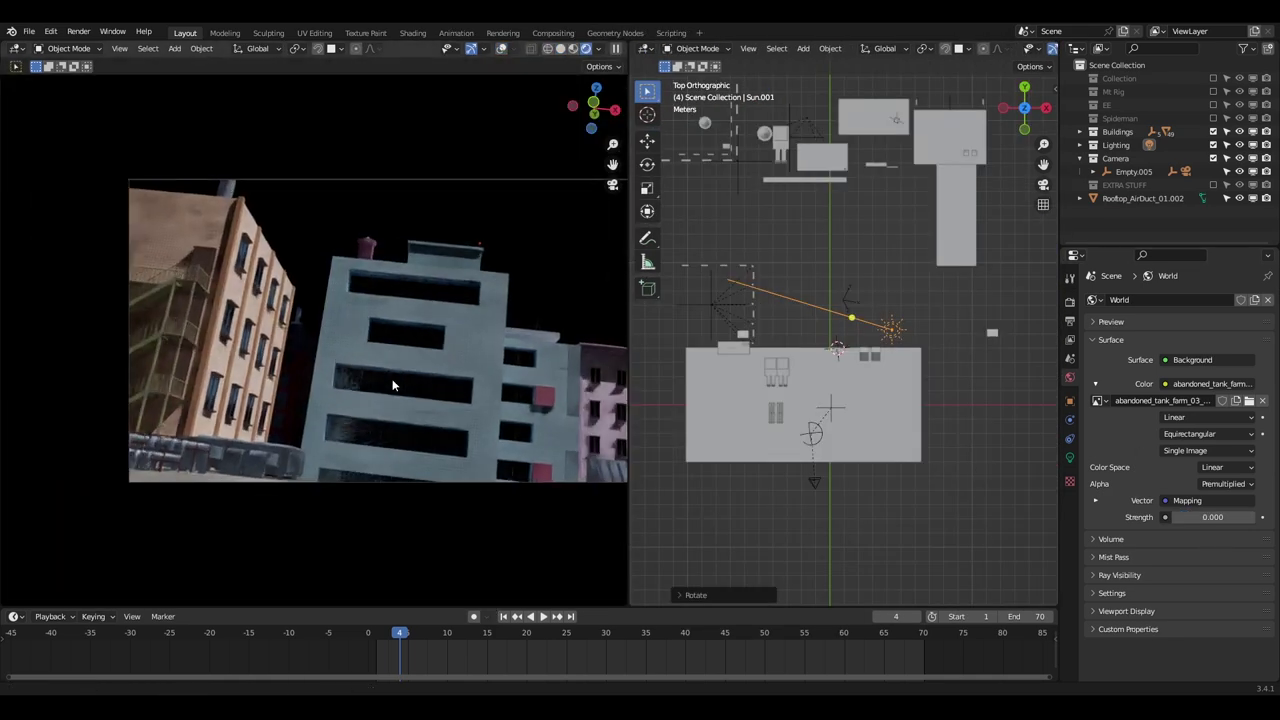
- Duplicate the Sun light in the city scene and place the copy beside the original in the top view
{"action": "scroll", "coordinate": [392, 385], "scroll_direction": "up", "scroll_amount": 4}
{"action": "middle_click_drag", "start_coordinate": [392, 385], "coordinate": [612, 400], "text": "shift"}
{"action": "scroll", "coordinate": [400, 385], "scroll_direction": "up", "scroll_amount": 4}
{"action": "middle_click_drag", "start_coordinate": [400, 340], "coordinate": [400, 420], "text": "shift"}
{"action": "scroll", "coordinate": [1006, 351], "scroll_direction": "up", "scroll_amount": 4}
{"action": "middle_click_drag", "start_coordinate": [1050, 390], "coordinate": [1037, 441], "text": "shift"}
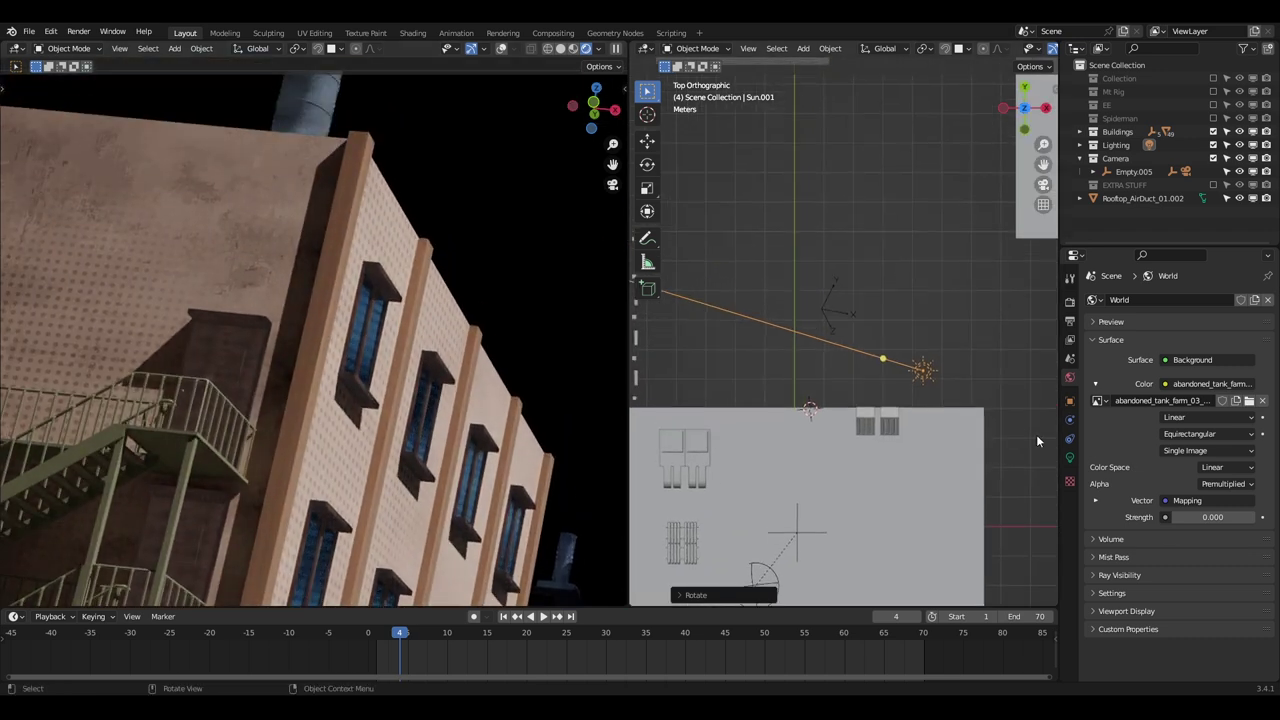
{"action": "left_click", "coordinate": [1070, 457]}
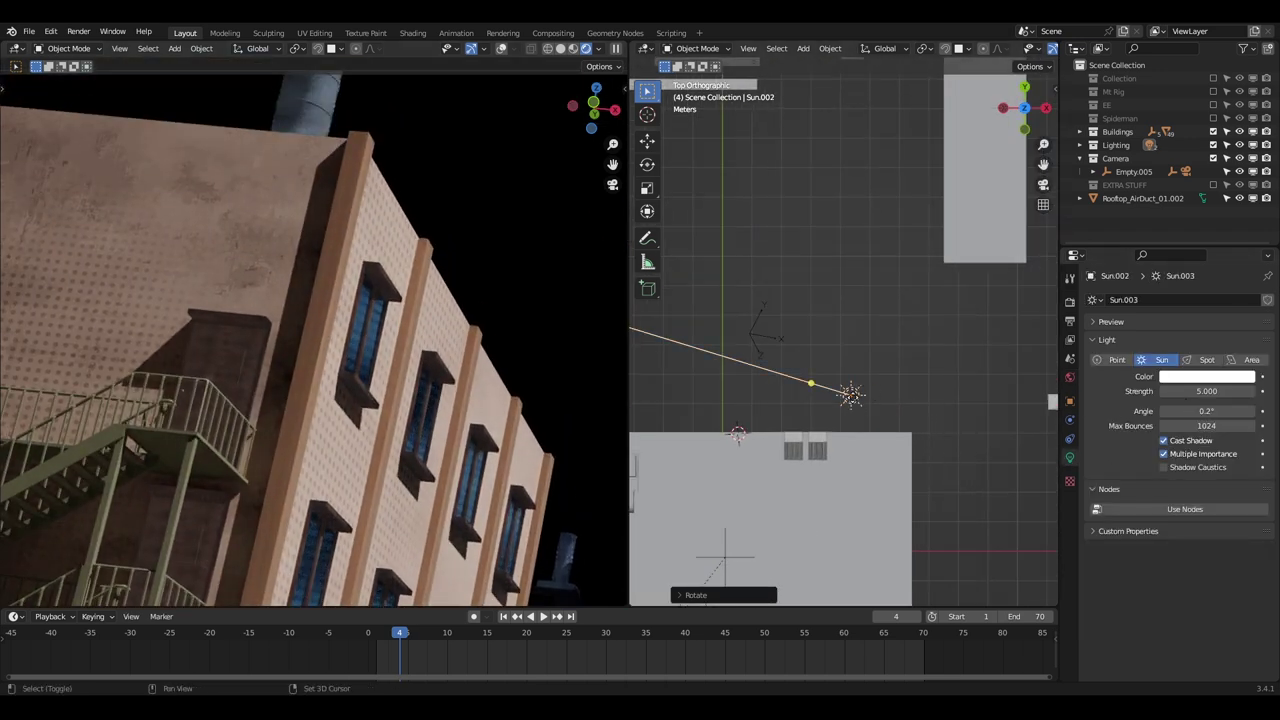
{"action": "left_click_drag", "start_coordinate": [849, 394], "coordinate": [872, 378]}
{"action": "left_click", "coordinate": [907, 378]}
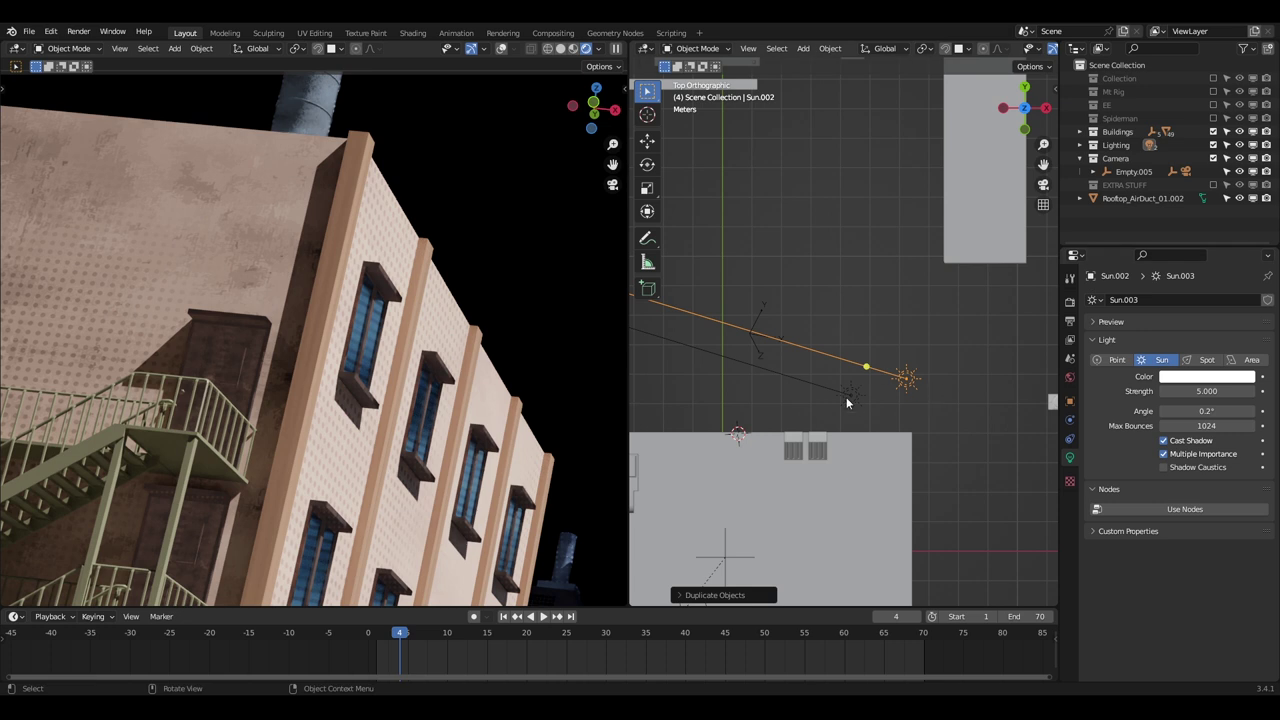
- Colour the original Sun pure red with Green and Blue at 0, and the duplicate Sun cyan with Red at 0
{"action": "left_click", "coordinate": [847, 400]}
{"action": "left_click", "coordinate": [1175, 378]}
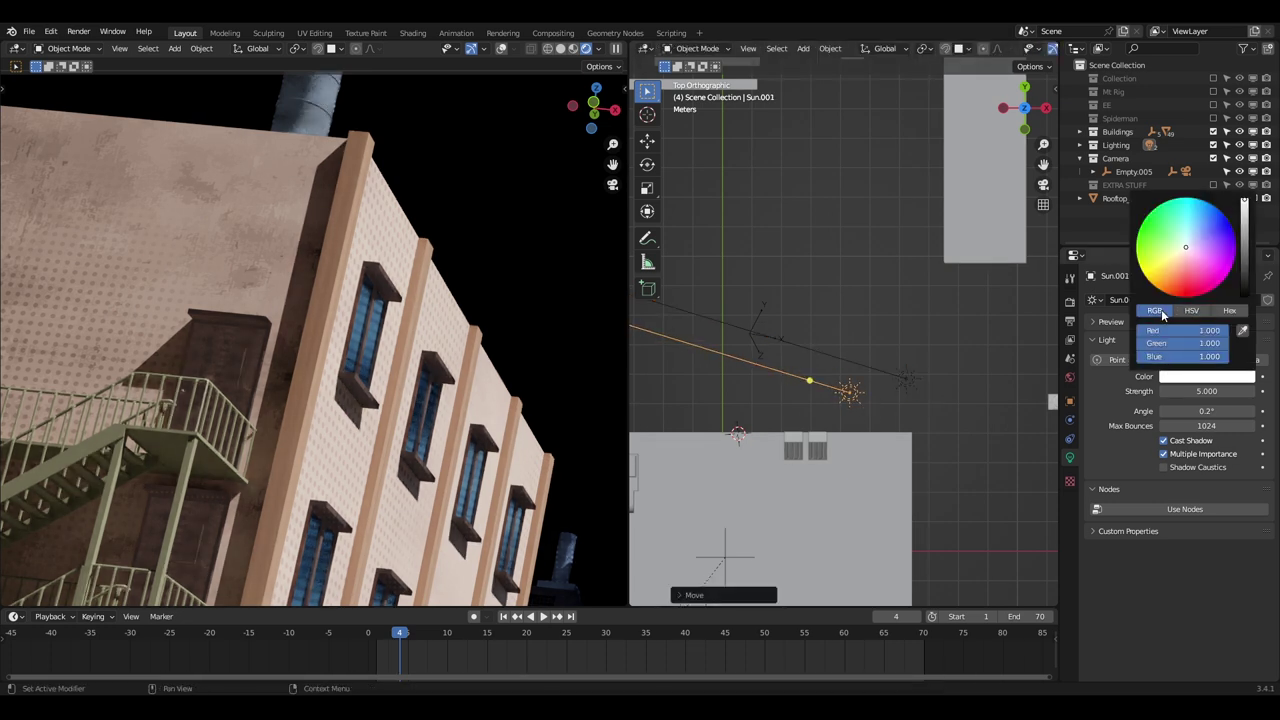
{"action": "left_click_drag", "start_coordinate": [1209, 345], "coordinate": [1080, 356]}
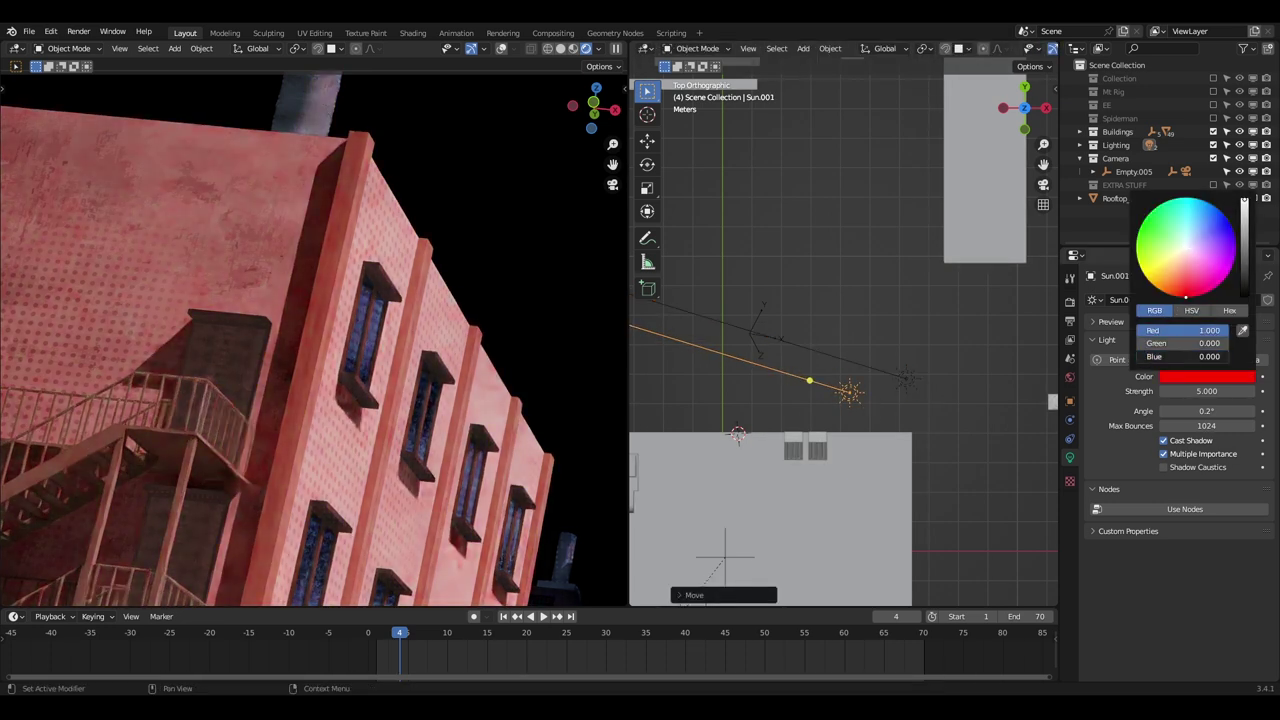
{"action": "left_click", "coordinate": [907, 380]}
{"action": "left_click", "coordinate": [1207, 377]}
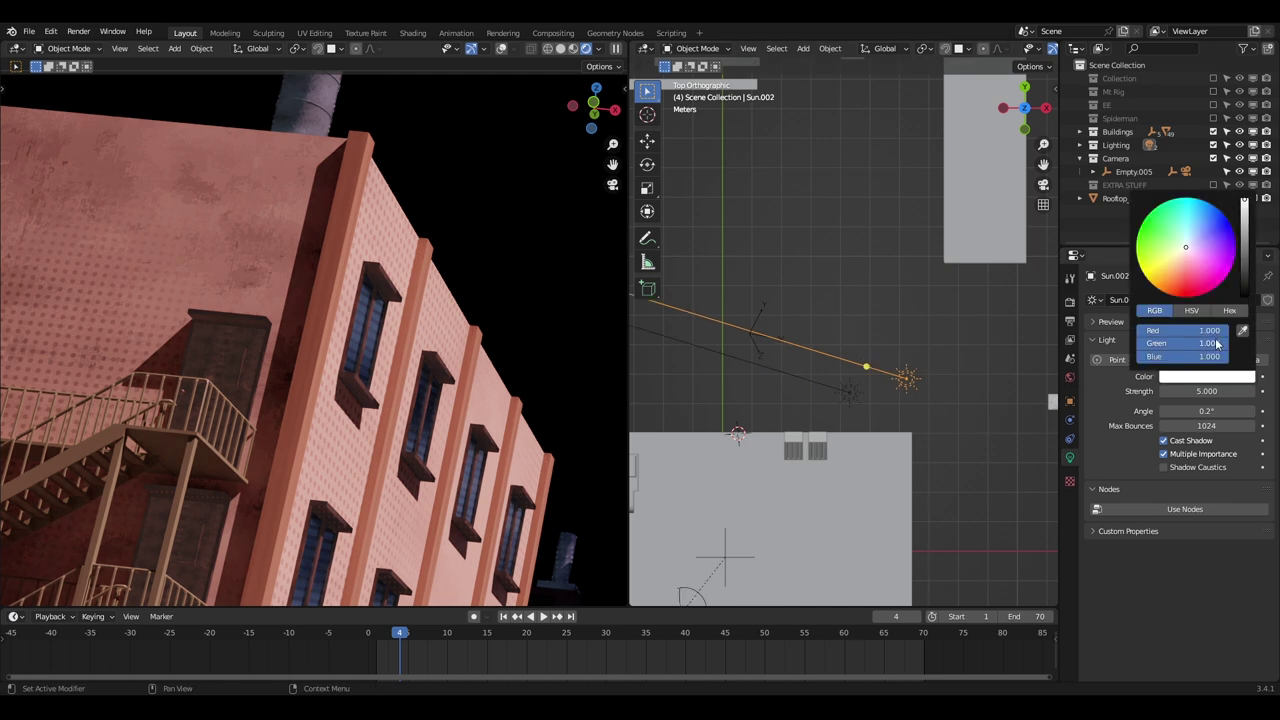
{"action": "left_click_drag", "start_coordinate": [1200, 330], "coordinate": [1140, 331]}
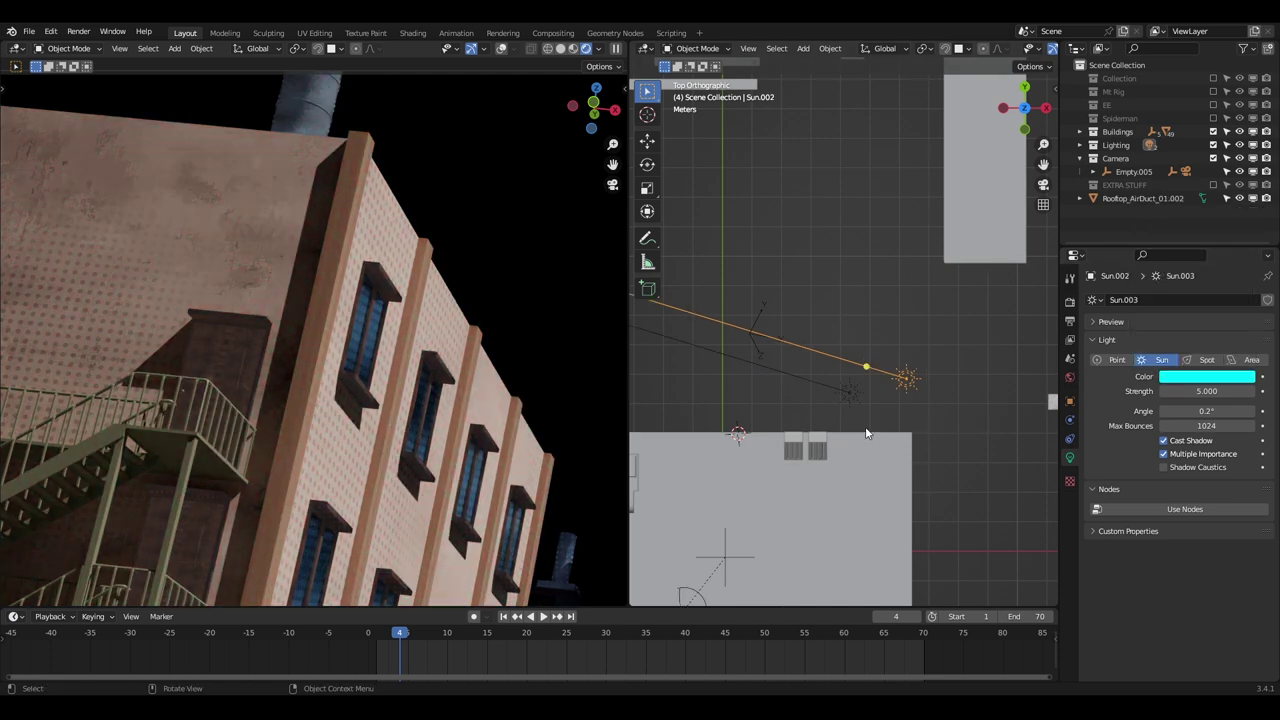
- Rotate the red Sun slightly in the top view to offset its shadows from the cyan Sun's
{"action": "scroll", "coordinate": [893, 398], "scroll_direction": "up", "scroll_amount": 1}
{"action": "left_click", "coordinate": [857, 408]}
{"action": "middle_click_drag", "start_coordinate": [857, 408], "coordinate": [1045, 436], "text": "shift"}
{"action": "key", "text": "r"}
{"action": "left_click", "coordinate": [787, 369]}
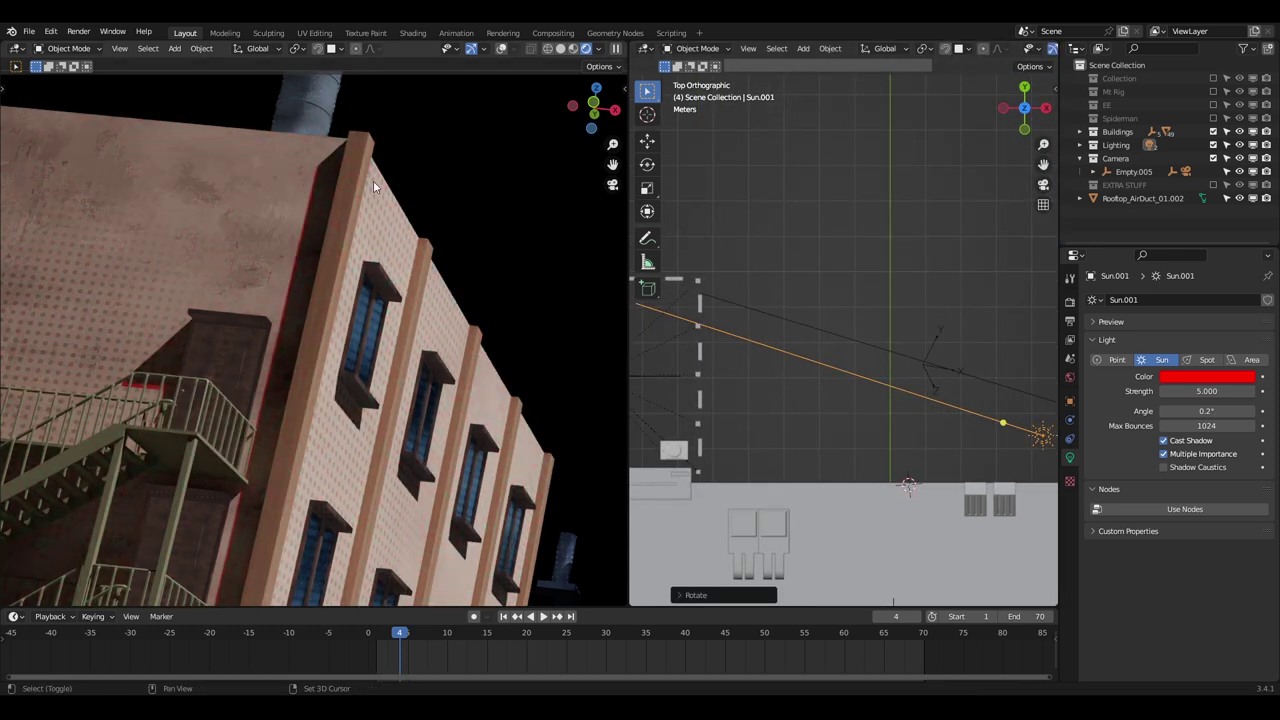
- Fine-tune the red Sun's rotation in the front view to narrow the coloured fringe along the window shadows
{"action": "scroll", "coordinate": [373, 180], "scroll_direction": "up", "scroll_amount": 7}
{"action": "key", "text": "r"}
{"action": "left_click", "coordinate": [858, 374]}
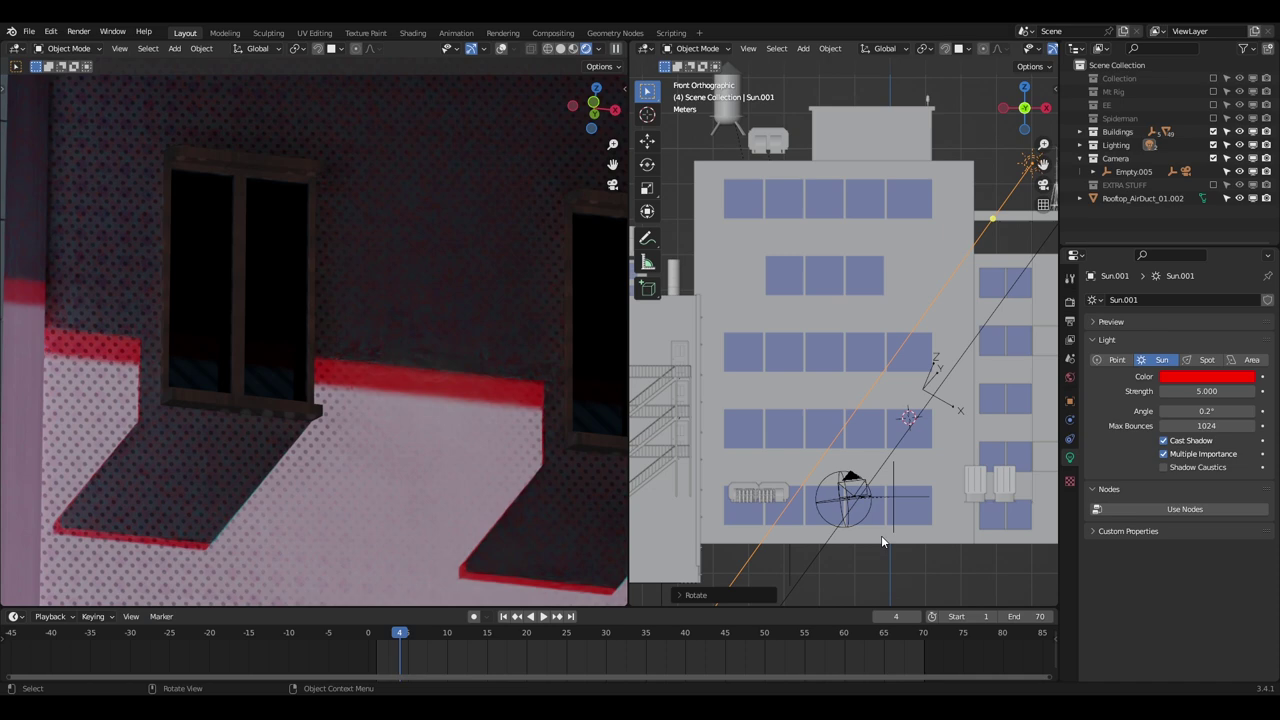
{"action": "key", "text": "r"}
{"action": "left_click", "coordinate": [884, 461]}
- Try a further slight rotation of the red Sun in the top view and undo it
{"action": "key", "text": "KP_7"}
{"action": "scroll", "coordinate": [828, 339], "scroll_direction": "up", "scroll_amount": 5}
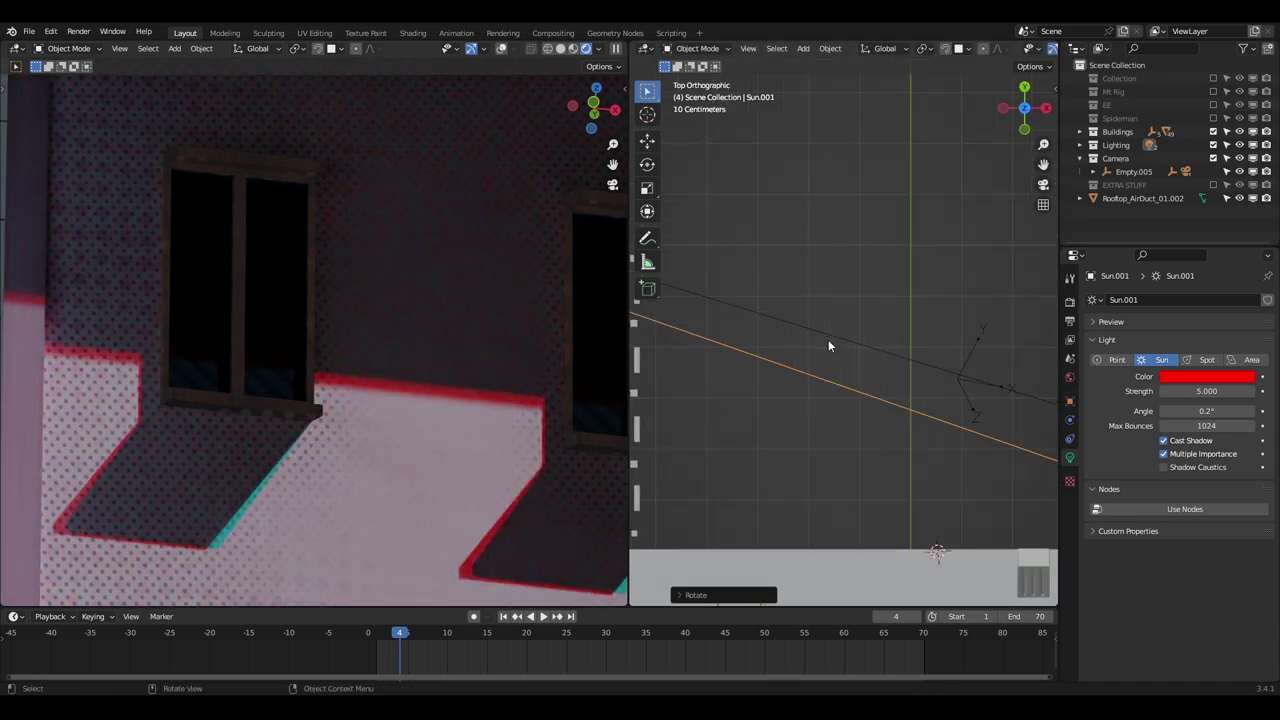
{"action": "key", "text": "r"}
{"action": "left_click", "coordinate": [852, 311]}
{"action": "scroll", "coordinate": [187, 305], "scroll_direction": "down", "scroll_amount": 6}
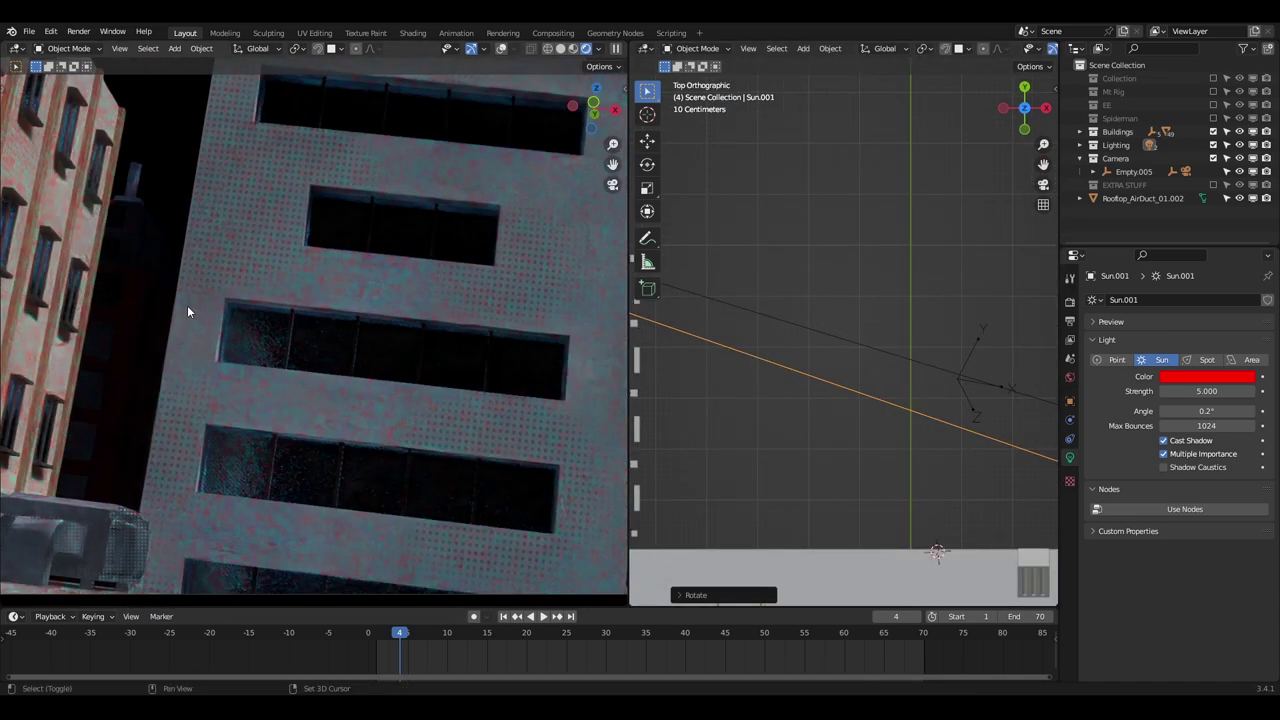
{"action": "scroll", "coordinate": [452, 412], "scroll_direction": "up", "scroll_amount": 6}
{"action": "key", "text": "ctrl+z"}
- Set the red Sun's angle to 1° to soften its shadow edges
{"action": "scroll", "coordinate": [418, 409], "scroll_direction": "down", "scroll_amount": 1}
{"action": "middle_click_drag", "start_coordinate": [418, 409], "coordinate": [602, 417], "text": "shift"}
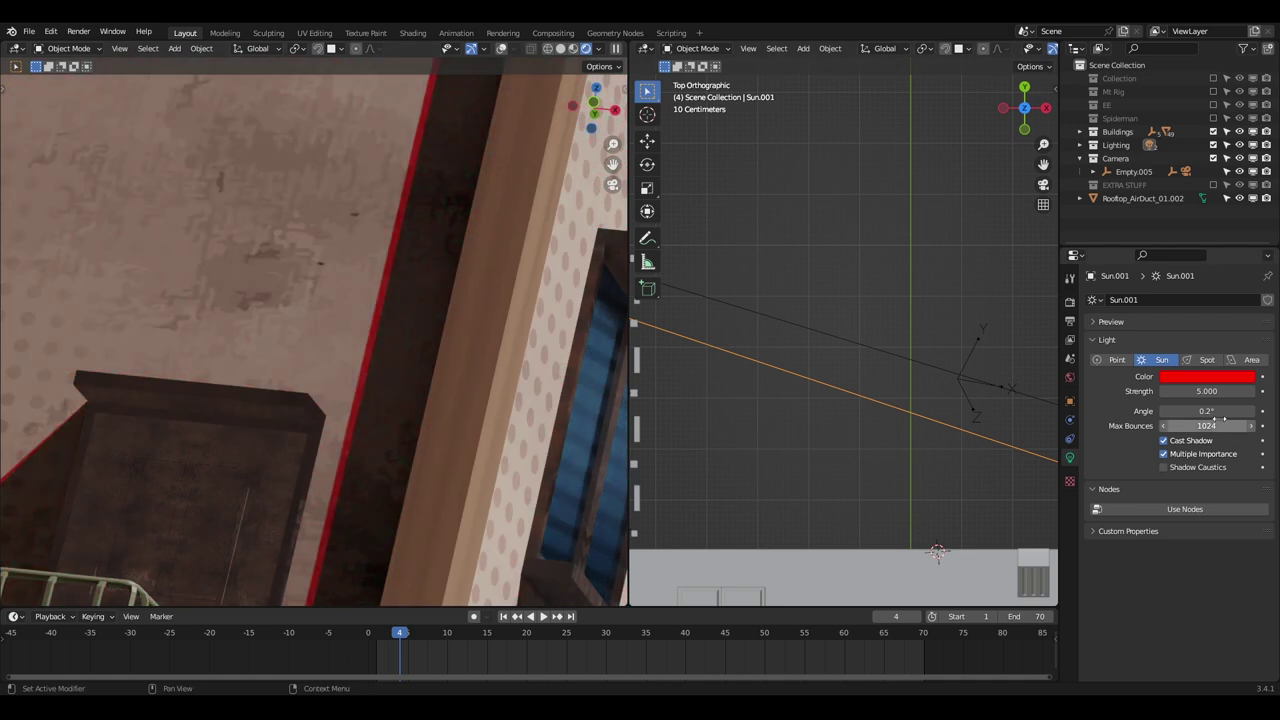
{"action": "type", "text": "1"}
{"action": "key", "text": "Return"}
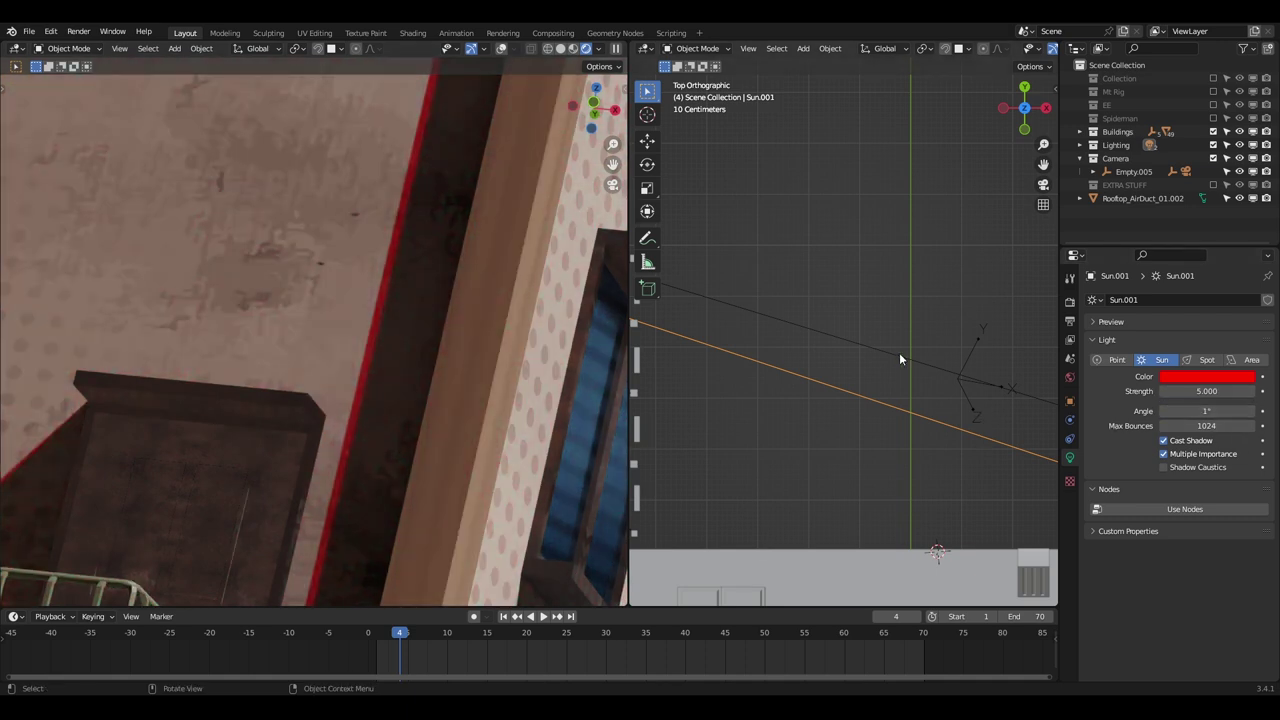
{"action": "key", "text": "Return"}
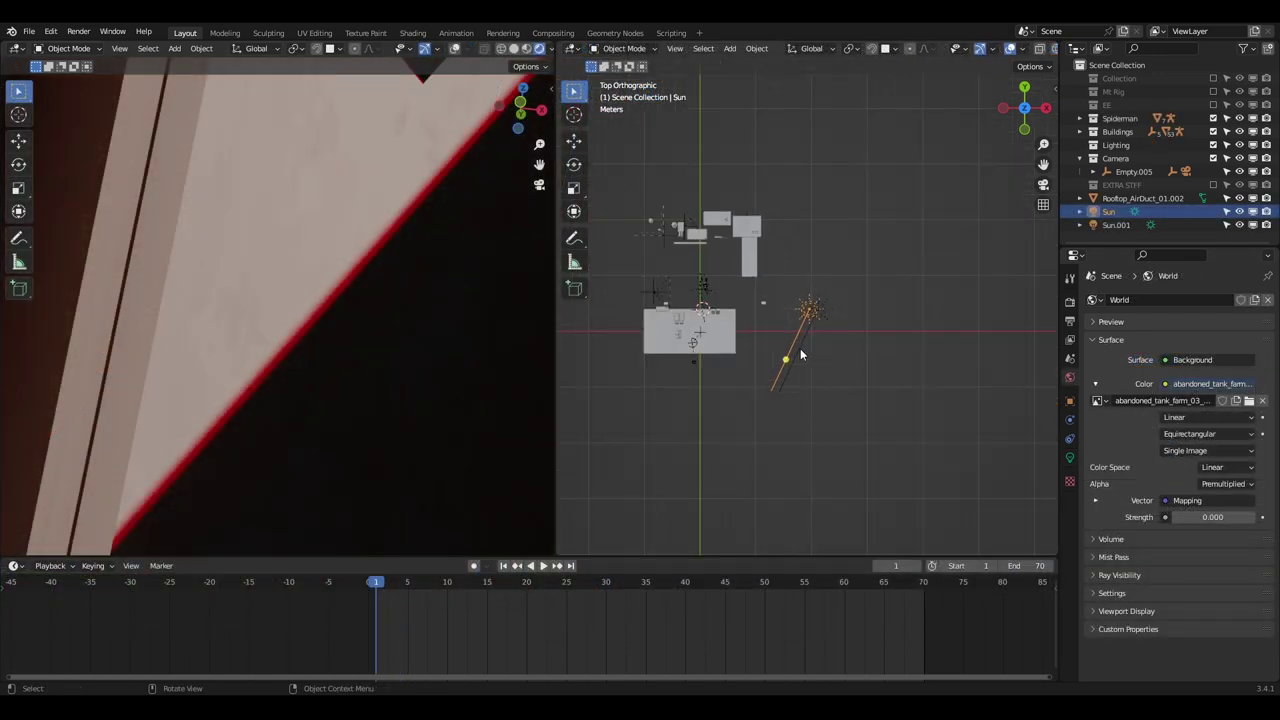
- Select both Sun lights and set the transform pivot so each one rotates about its own origin
{"action": "left_click_drag", "start_coordinate": [775, 286], "coordinate": [868, 345]}
{"action": "left_click", "coordinate": [851, 49]}
{"action": "left_click", "coordinate": [866, 93]}
{"action": "scroll", "coordinate": [780, 180], "scroll_direction": "down", "scroll_amount": 1}
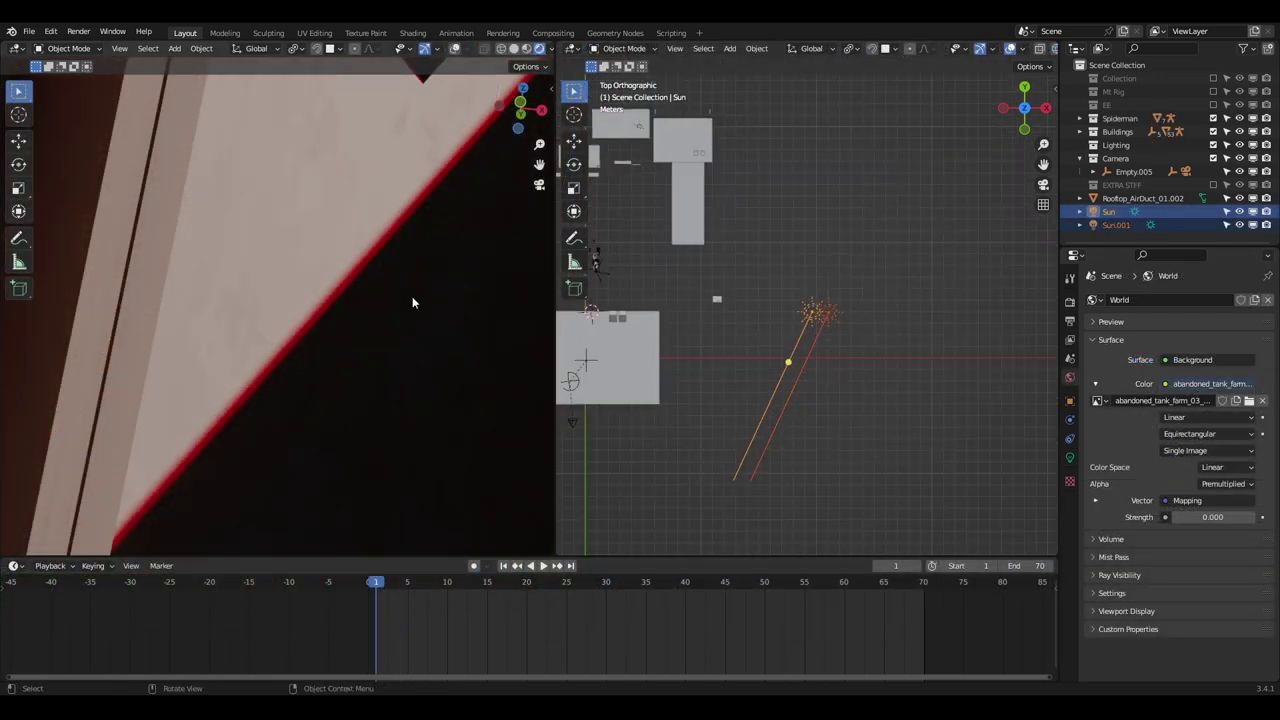
- Return to the camera view, go to frame 57 and rotate both Suns together to light the buildings
{"action": "scroll", "coordinate": [414, 295], "scroll_direction": "down", "scroll_amount": 6}
{"action": "key", "text": "KP_0"}
{"action": "right_click", "coordinate": [824, 421]}
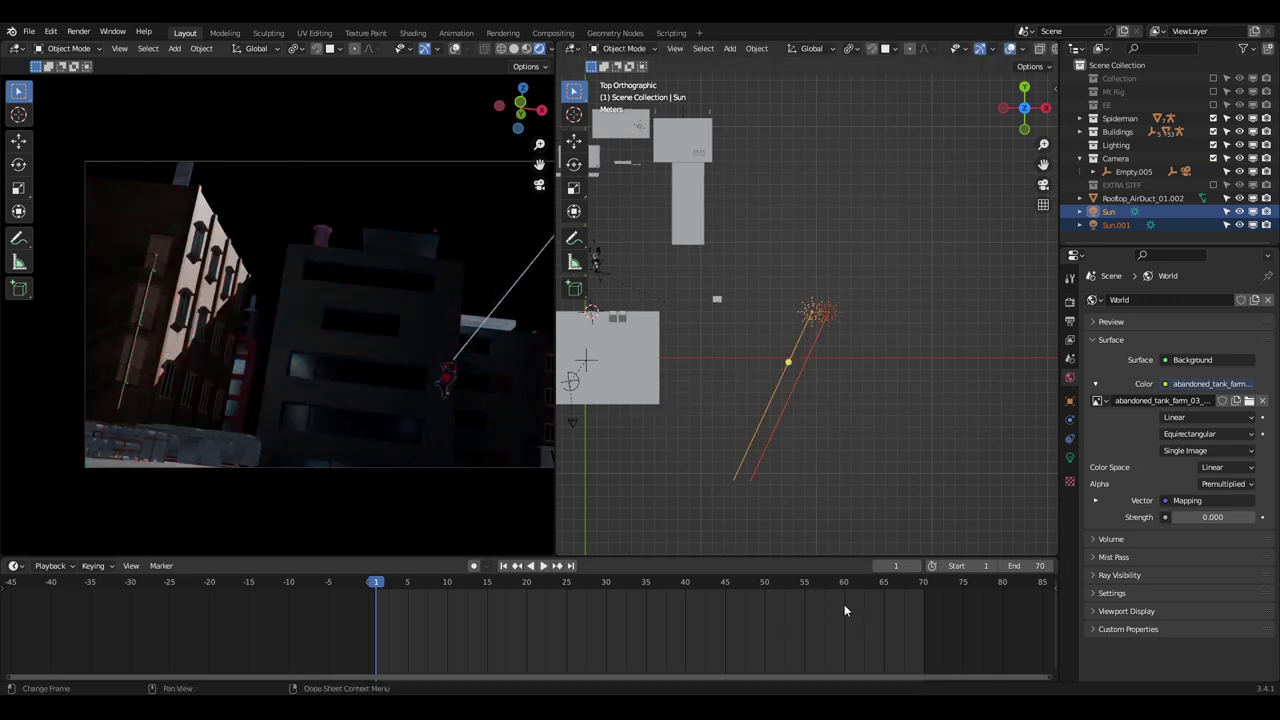
{"action": "left_click", "coordinate": [821, 586]}
{"action": "key", "text": "r"}
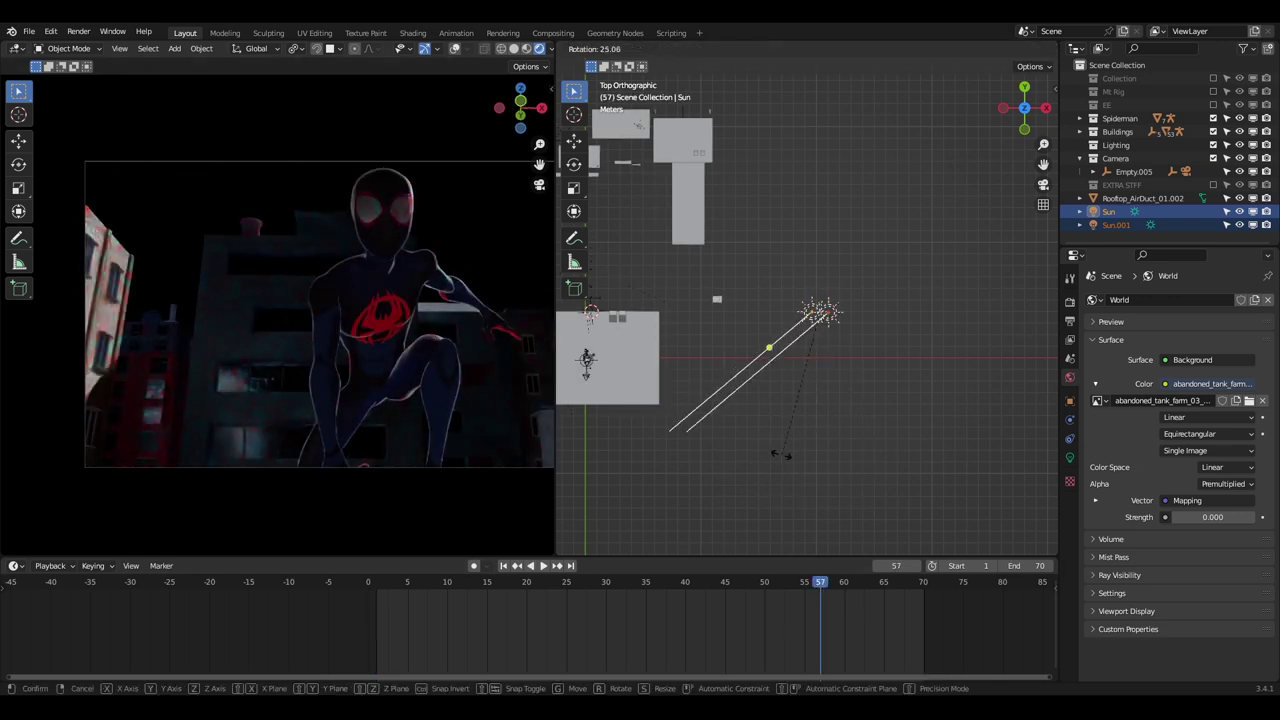
{"action": "left_click", "coordinate": [700, 411]}
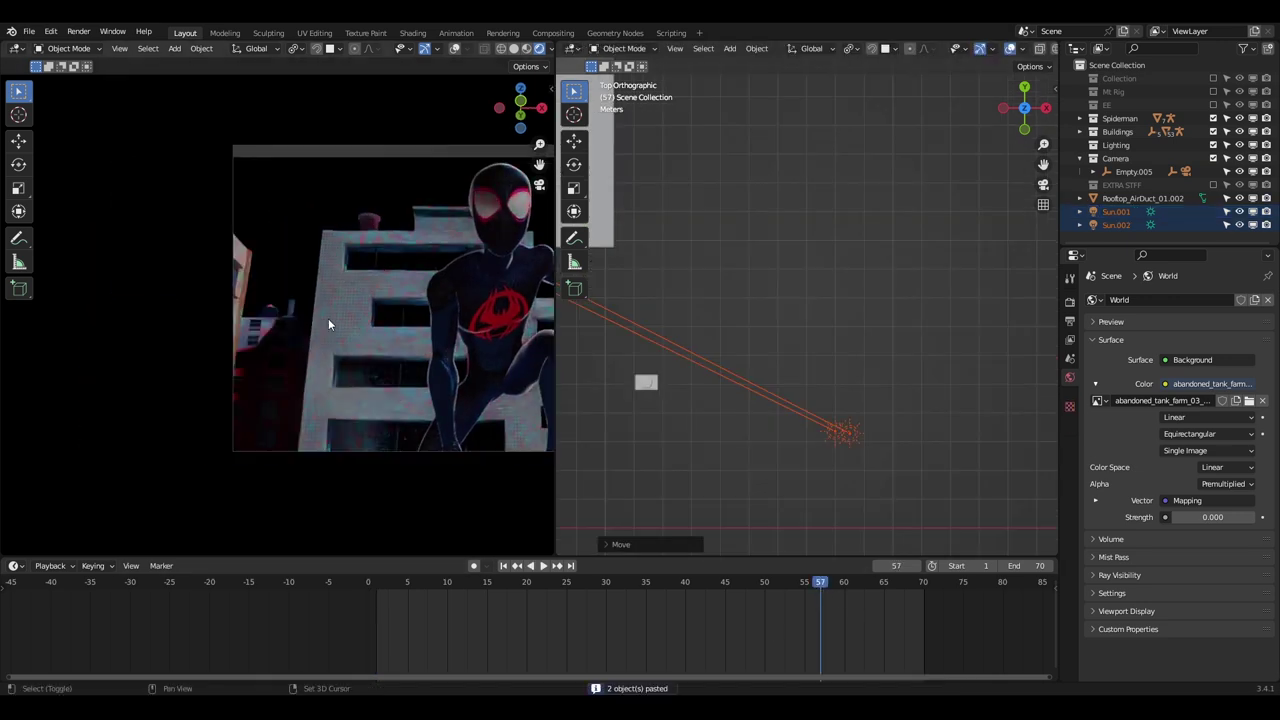
- Examine the coloured fringes along the shadow edges on the buildings and the lighting on the character
{"action": "scroll", "coordinate": [328, 318], "scroll_direction": "up", "scroll_amount": 5}
{"action": "middle_click_drag", "start_coordinate": [328, 318], "coordinate": [364, 440], "text": "shift"}
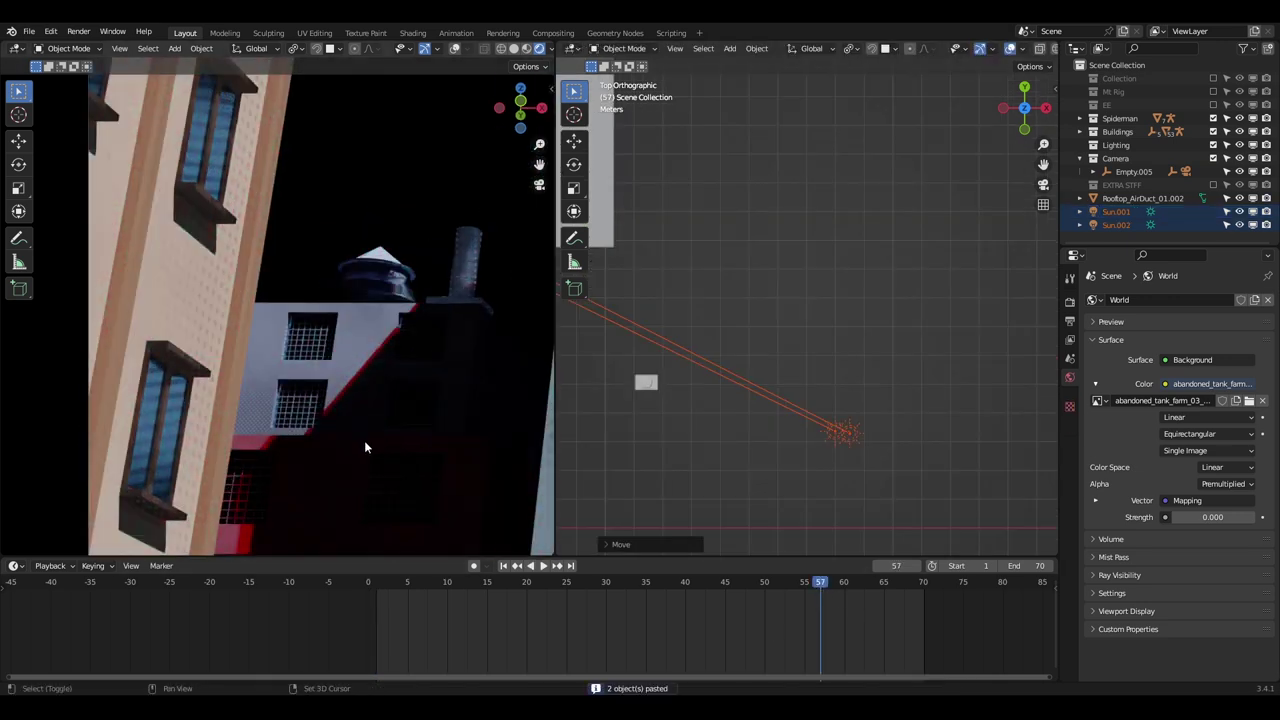
{"action": "scroll", "coordinate": [364, 442], "scroll_direction": "up", "scroll_amount": 5}
{"action": "scroll", "coordinate": [299, 352], "scroll_direction": "down", "scroll_amount": 6}
{"action": "scroll", "coordinate": [427, 380], "scroll_direction": "up", "scroll_amount": 6}
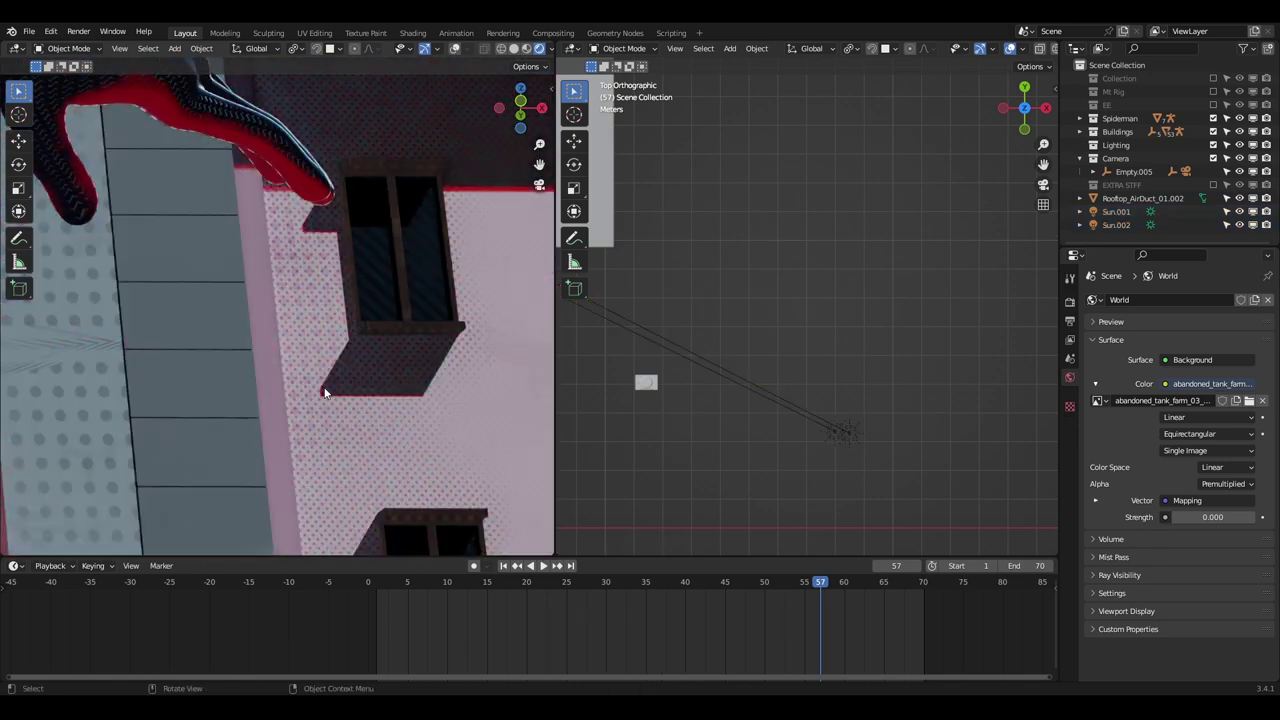
{"action": "middle_click_drag", "start_coordinate": [472, 190], "coordinate": [317, 298], "text": "shift"}
{"action": "scroll", "coordinate": [317, 298], "scroll_direction": "up", "scroll_amount": 6}
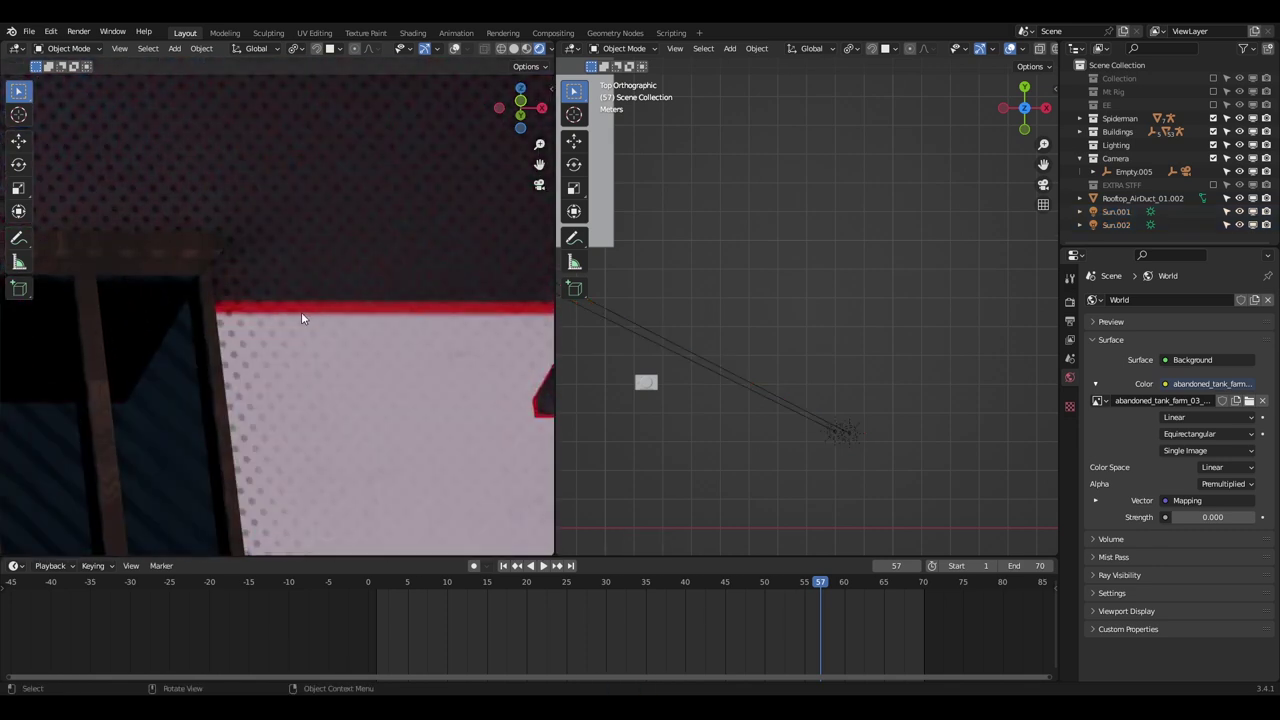
{"action": "scroll", "coordinate": [301, 312], "scroll_direction": "down", "scroll_amount": 7}
{"action": "scroll", "coordinate": [393, 284], "scroll_direction": "down", "scroll_amount": 4}
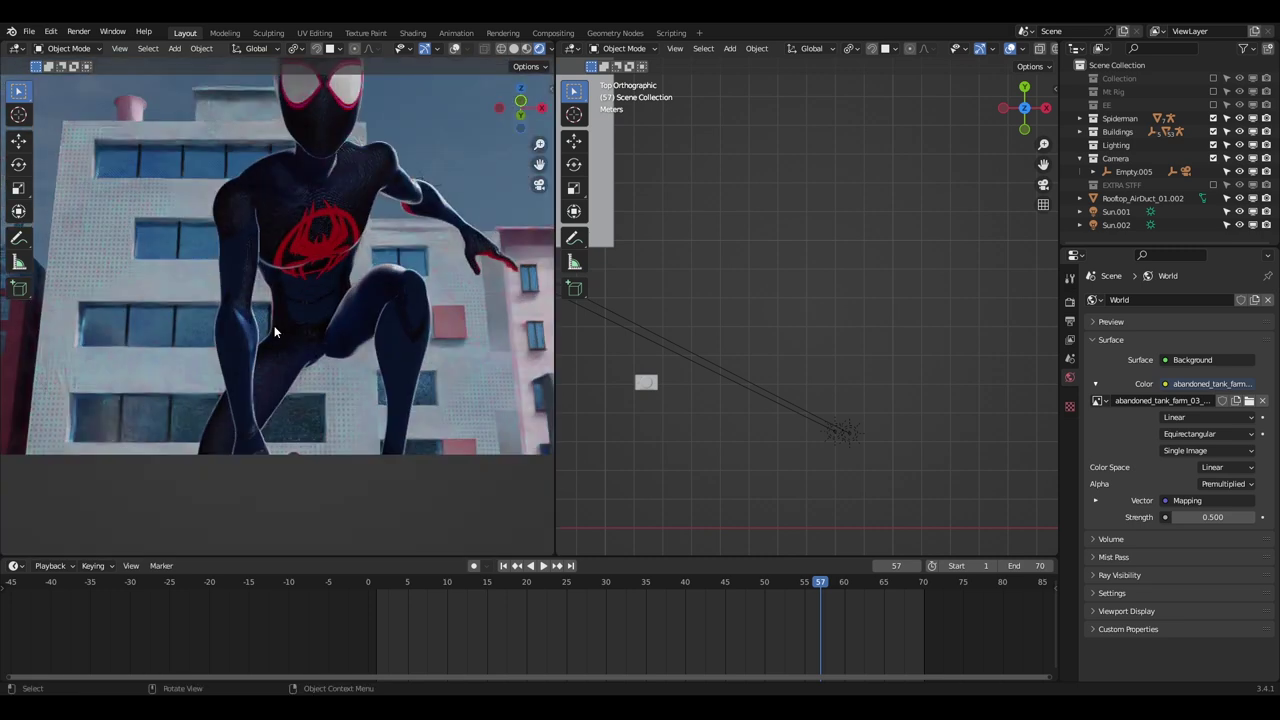
{"action": "scroll", "coordinate": [404, 354], "scroll_direction": "up", "scroll_amount": 6}
{"action": "scroll", "coordinate": [394, 376], "scroll_direction": "down", "scroll_amount": 5}
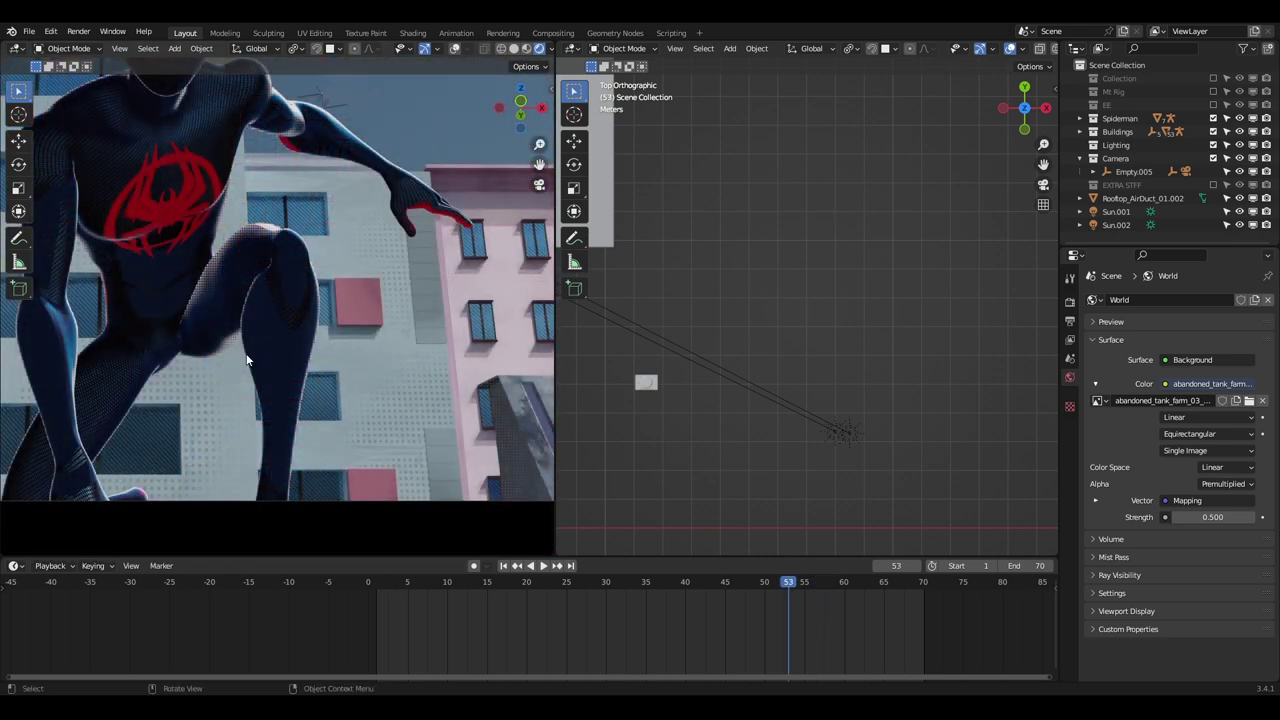
- Add a cube mesh to the scene, move it away from its starting point and scale it up behind the character
{"action": "scroll", "coordinate": [285, 350], "scroll_direction": "down", "scroll_amount": 5}
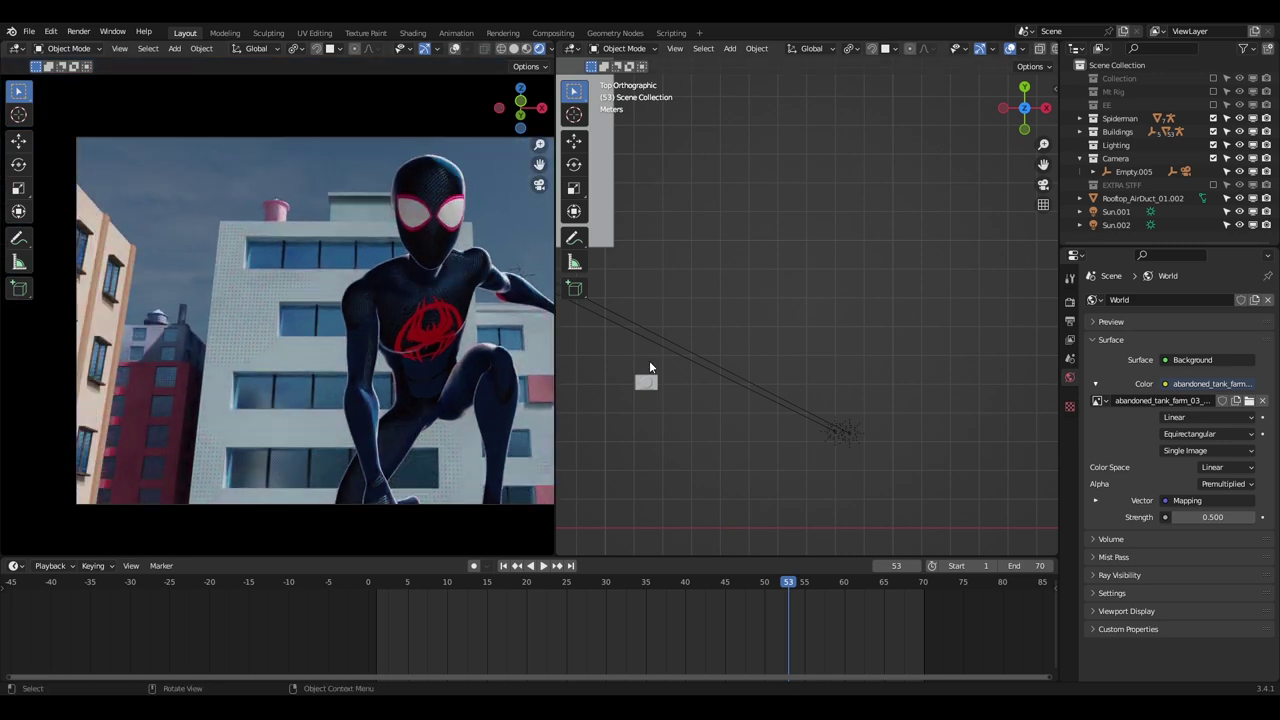
{"action": "scroll", "coordinate": [700, 340], "scroll_direction": "down", "scroll_amount": 8}
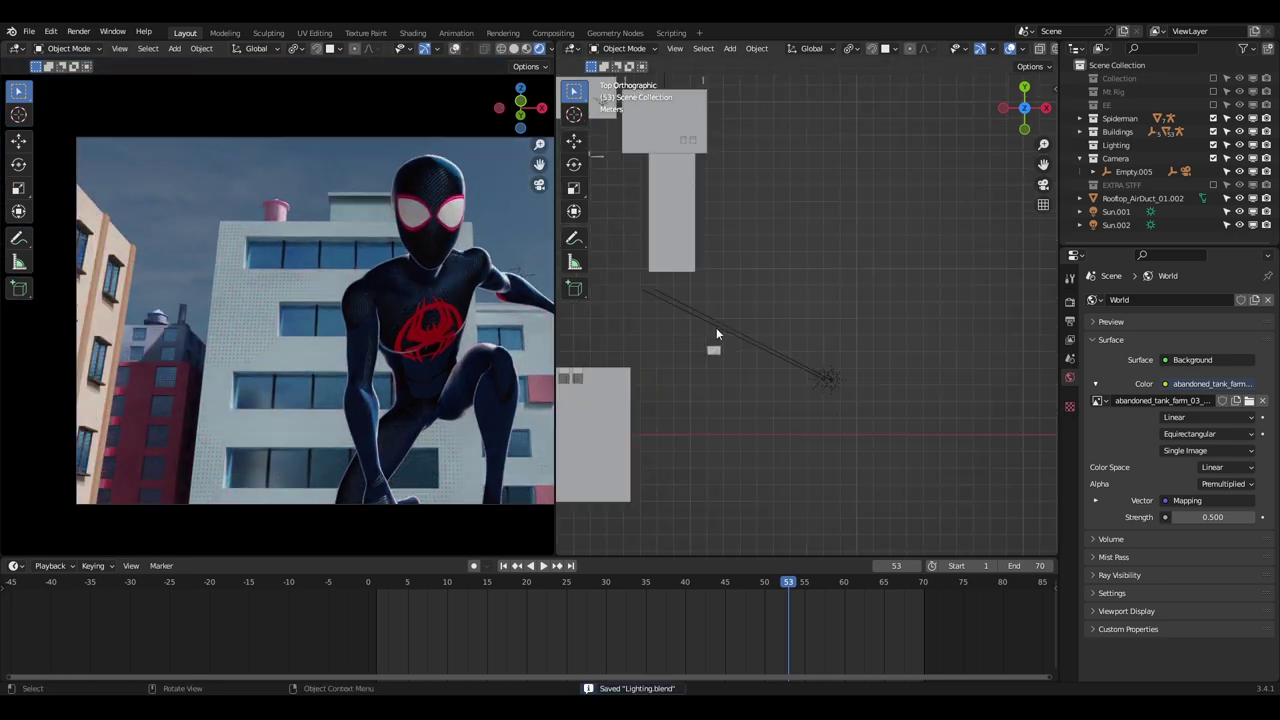
{"action": "middle_click_drag", "start_coordinate": [832, 377], "coordinate": [867, 344]}
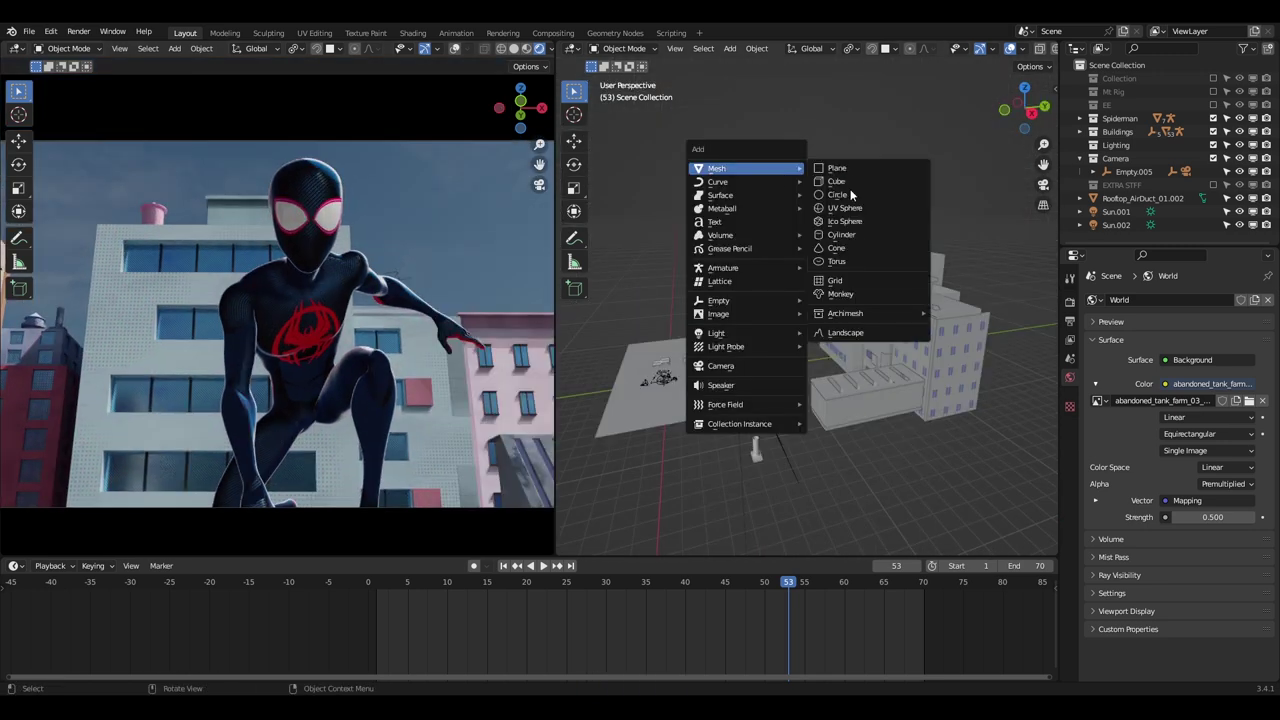
{"action": "left_click", "coordinate": [849, 182]}
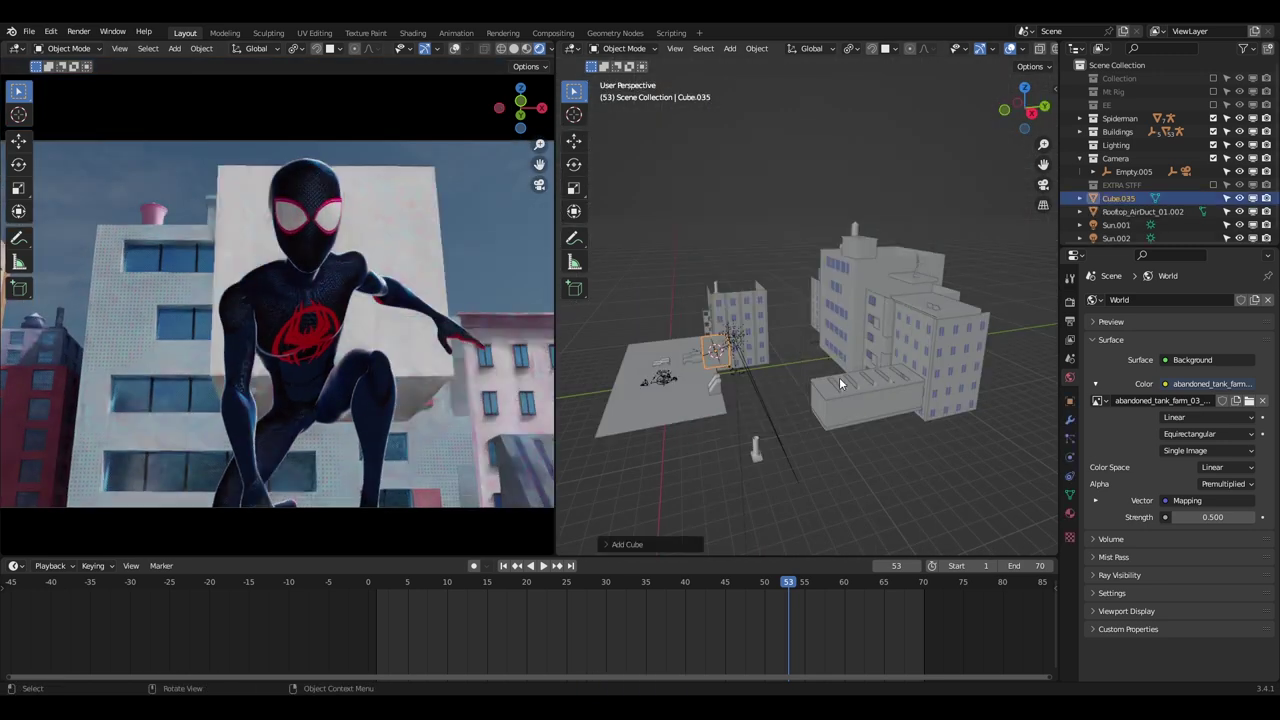
{"action": "middle_click_drag", "start_coordinate": [840, 380], "coordinate": [836, 416]}
{"action": "key", "text": "g"}
{"action": "left_click", "coordinate": [752, 350]}
{"action": "key", "text": "s"}
{"action": "left_click", "coordinate": [800, 433]}
- Move the cube over the area behind the character, enlarge it slightly and stretch it to about twice its width along X
{"action": "key", "text": "KP_3"}
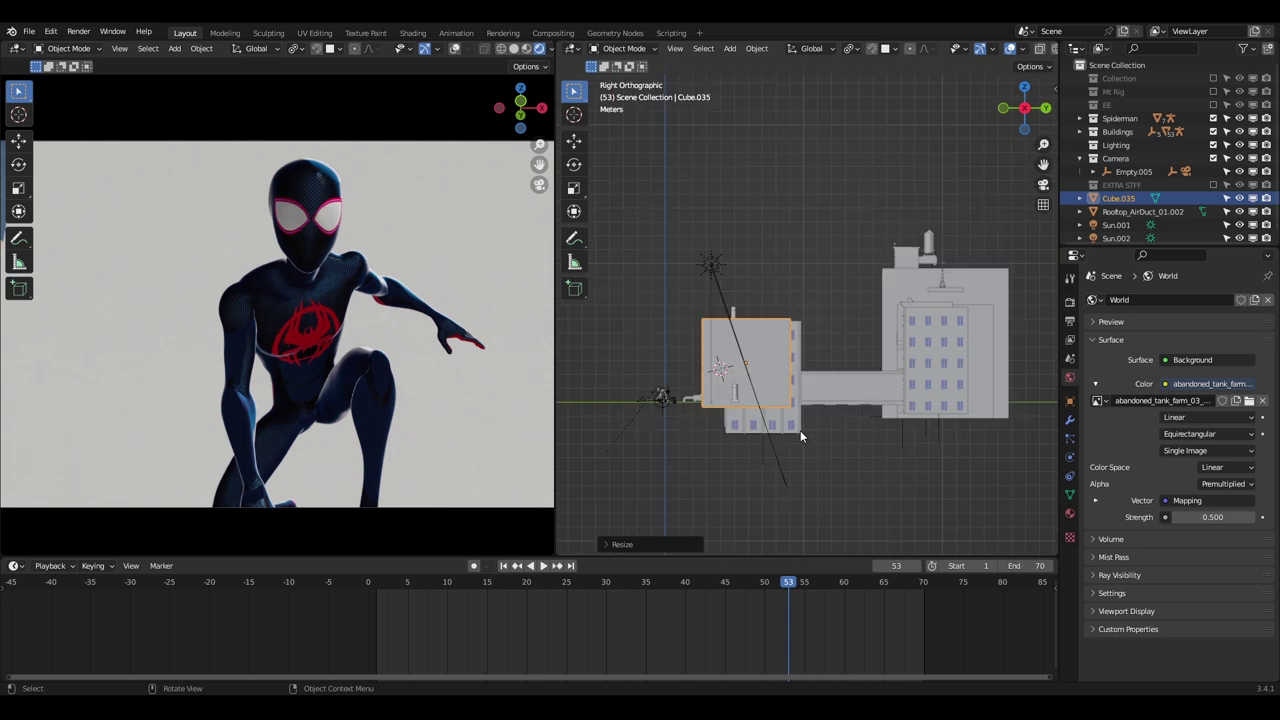
{"action": "key", "text": "KP_Decimal"}
{"action": "scroll", "coordinate": [790, 414], "scroll_direction": "down", "scroll_amount": 4}
{"action": "key", "text": "g"}
{"action": "left_click", "coordinate": [863, 401]}
{"action": "middle_click_drag", "start_coordinate": [863, 401], "coordinate": [901, 313]}
{"action": "key", "text": "s"}
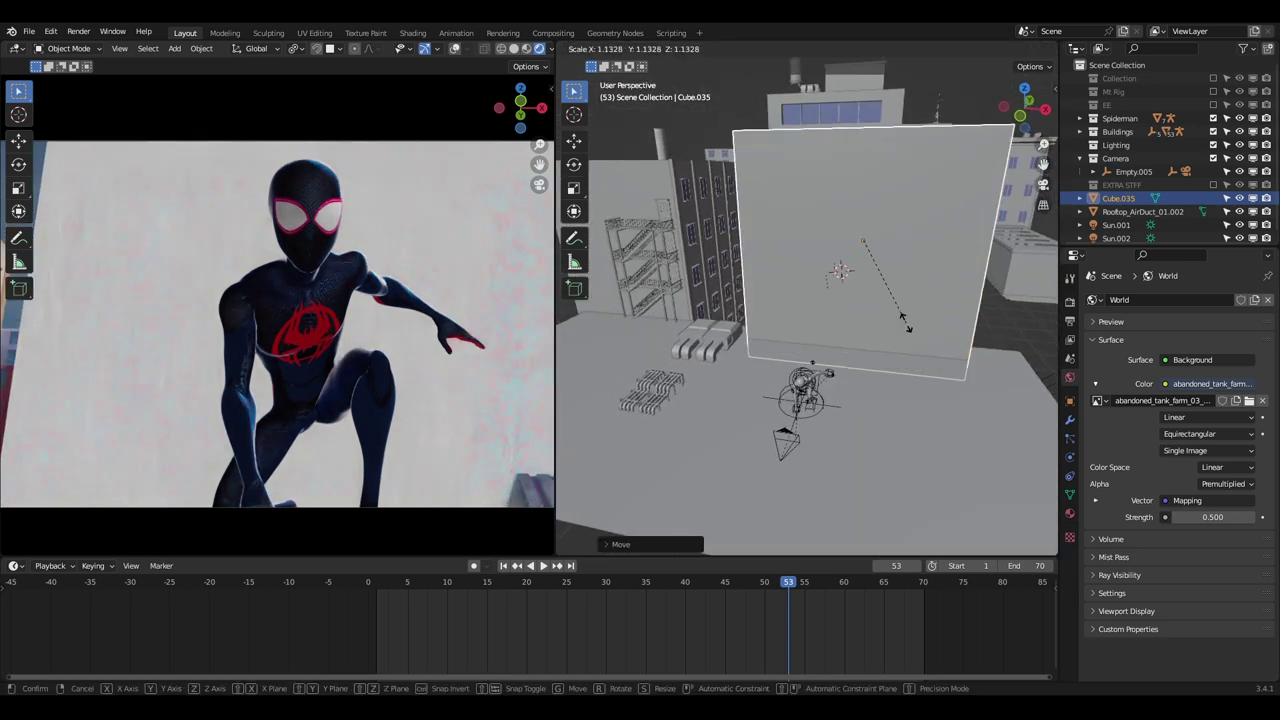
{"action": "left_click", "coordinate": [906, 321]}
{"action": "scroll", "coordinate": [278, 315], "scroll_direction": "down", "scroll_amount": 3}
{"action": "key", "text": "s"}
{"action": "key", "text": "x"}
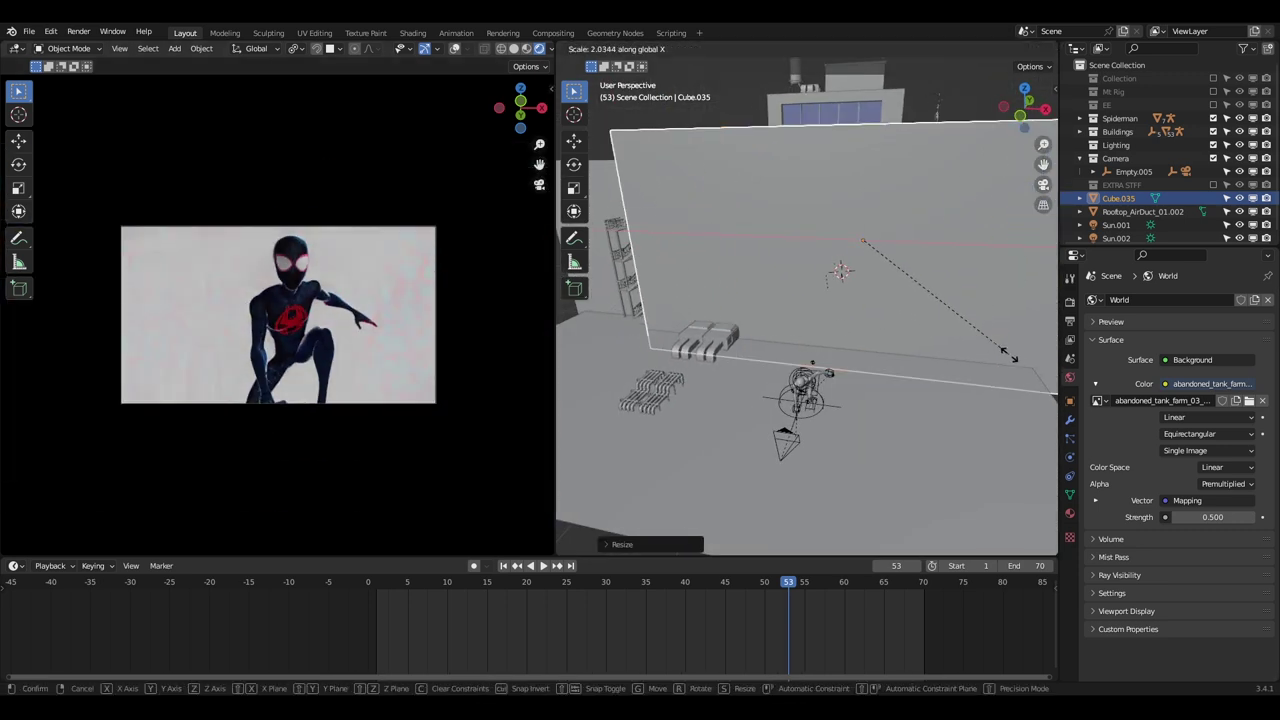
{"action": "left_click", "coordinate": [1010, 355]}
{"action": "middle_click_drag", "start_coordinate": [1010, 355], "coordinate": [923, 340]}
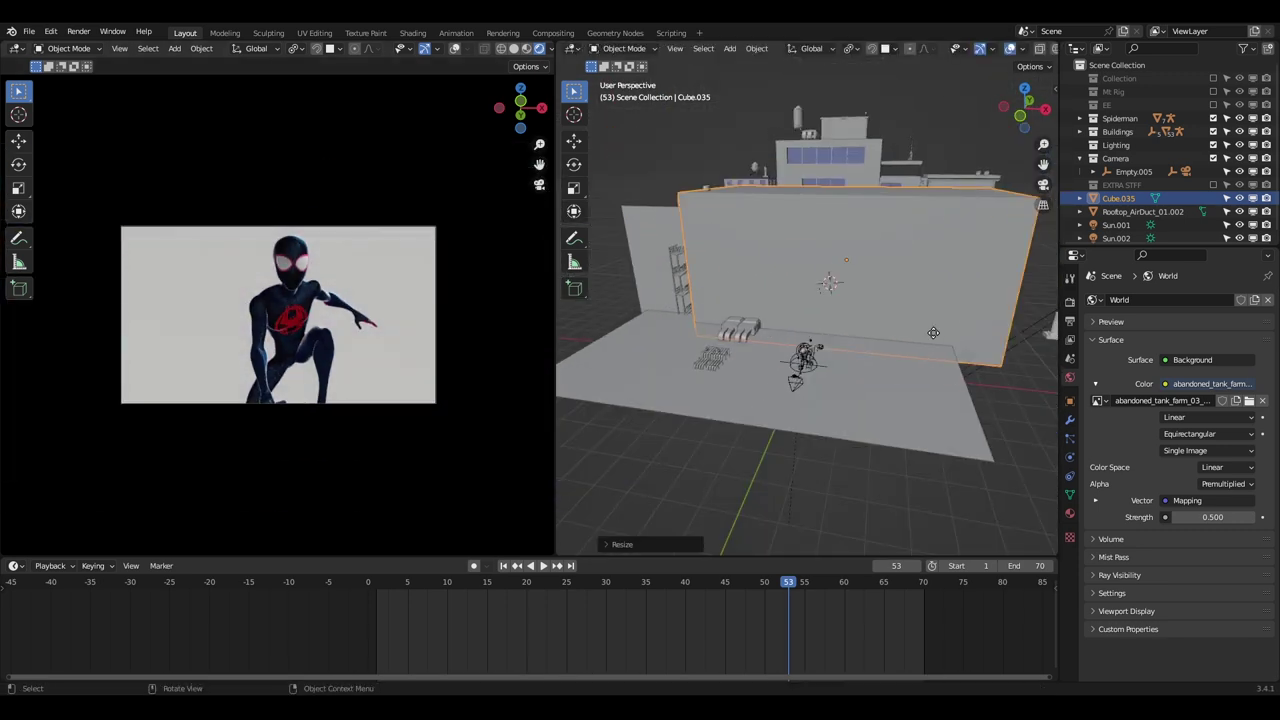
- Open the Shader Editor, create a new material for the cube and delete its default surface shader node
{"action": "left_click", "coordinate": [573, 51]}
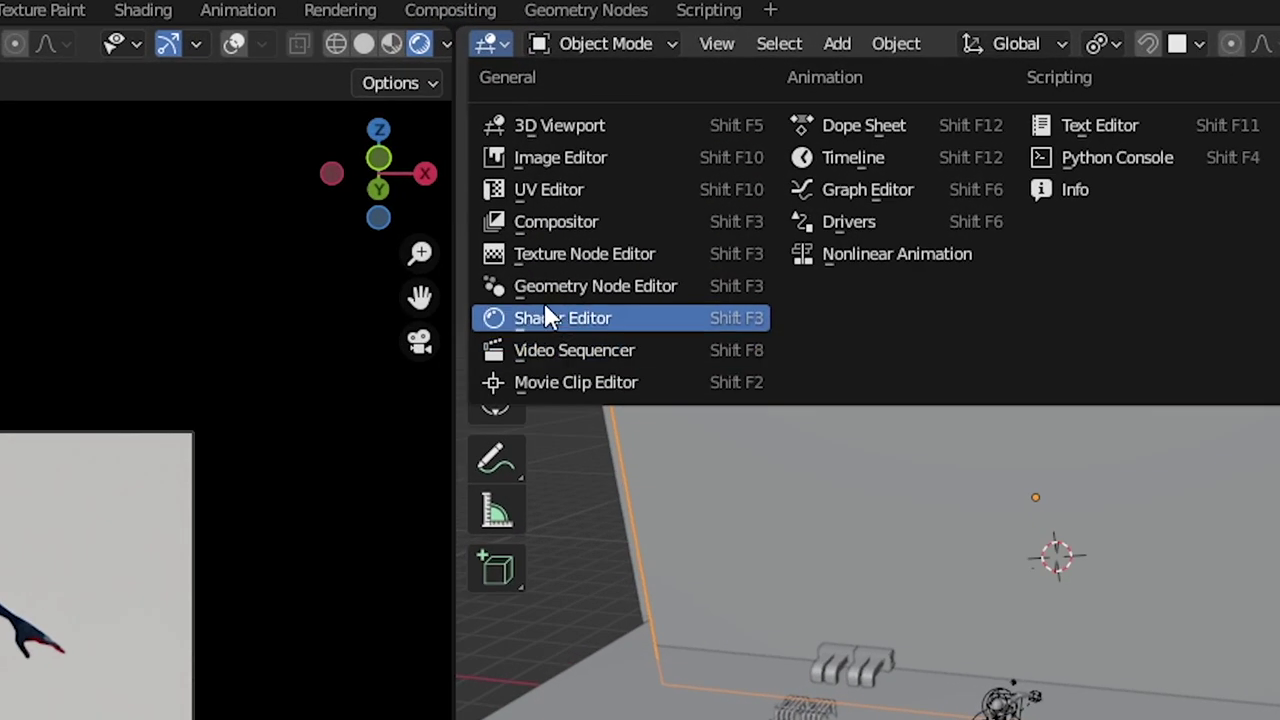
{"action": "left_click", "coordinate": [598, 172]}
{"action": "left_click", "coordinate": [621, 50]}
{"action": "left_click", "coordinate": [625, 65]}
{"action": "key", "text": "x"}
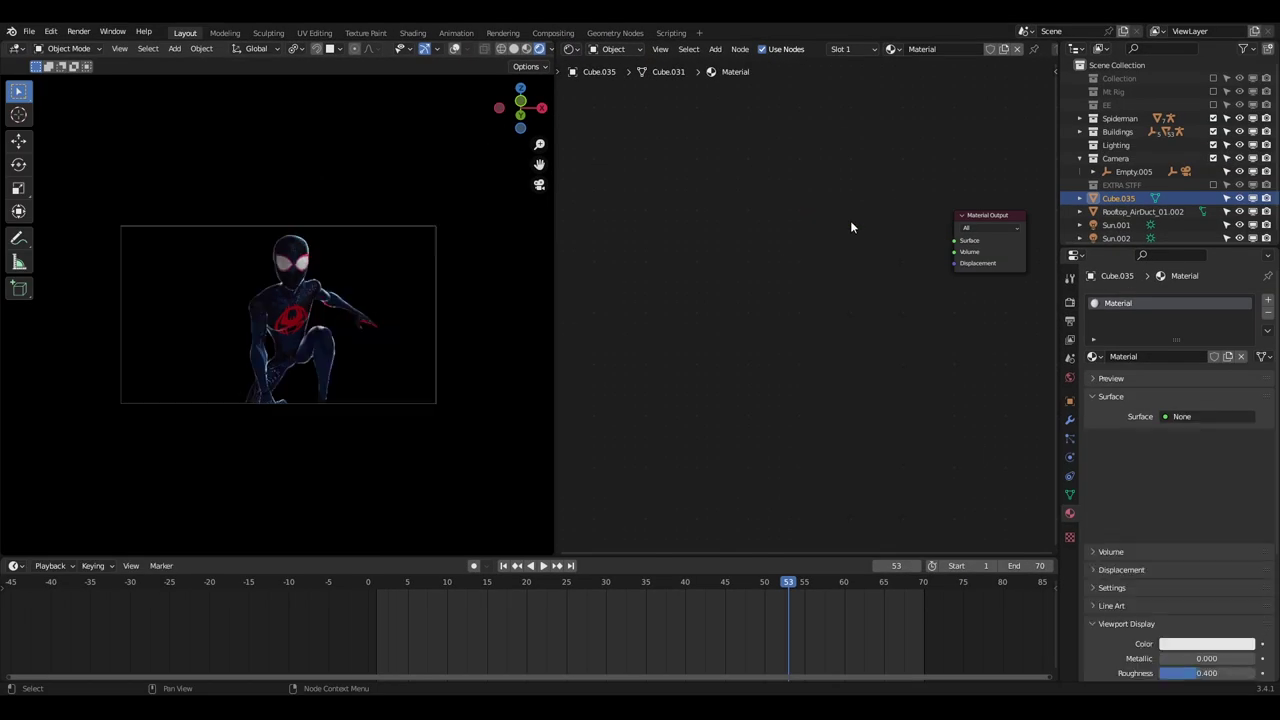
{"action": "middle_click_drag", "start_coordinate": [885, 266], "coordinate": [713, 336]}
{"action": "scroll", "coordinate": [705, 341], "scroll_direction": "up", "scroll_amount": 6}
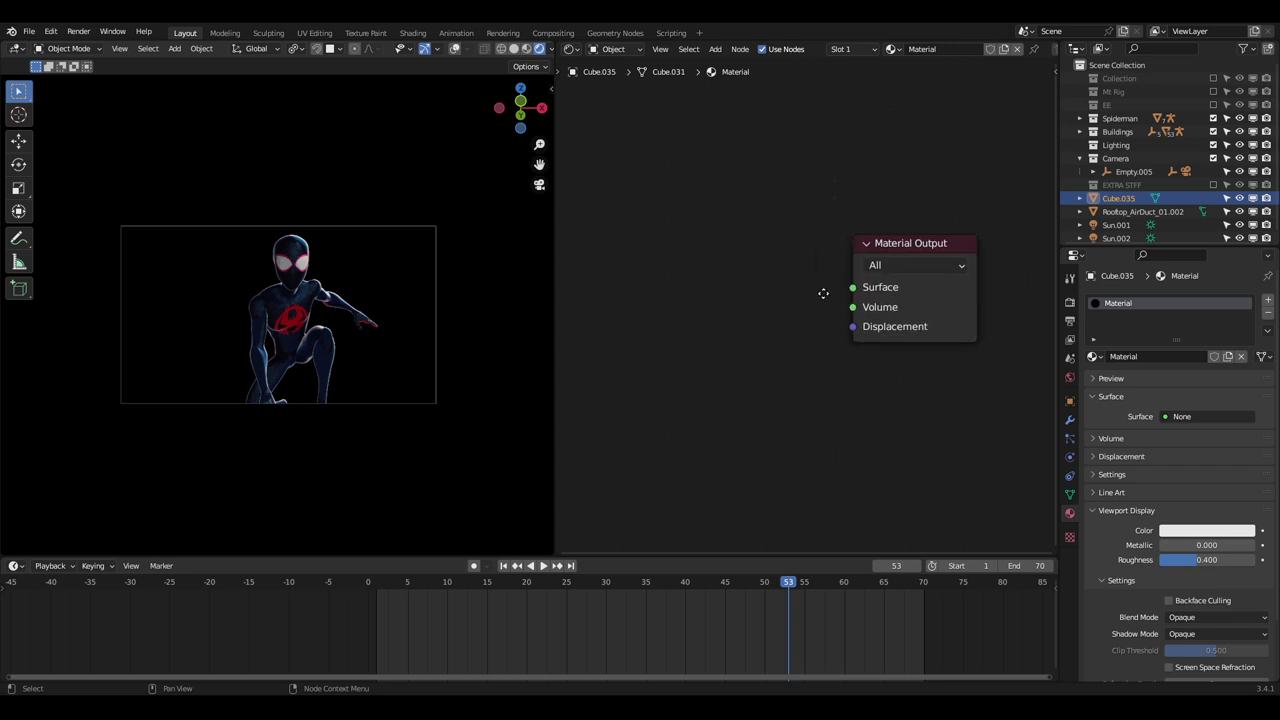
- Add a Principled Volume node to the cube's material and set its color to light blue
{"action": "key", "text": "shift+a"}
{"action": "left_click", "coordinate": [632, 289]}
{"action": "key", "text": "Return"}
{"action": "left_click", "coordinate": [604, 291]}
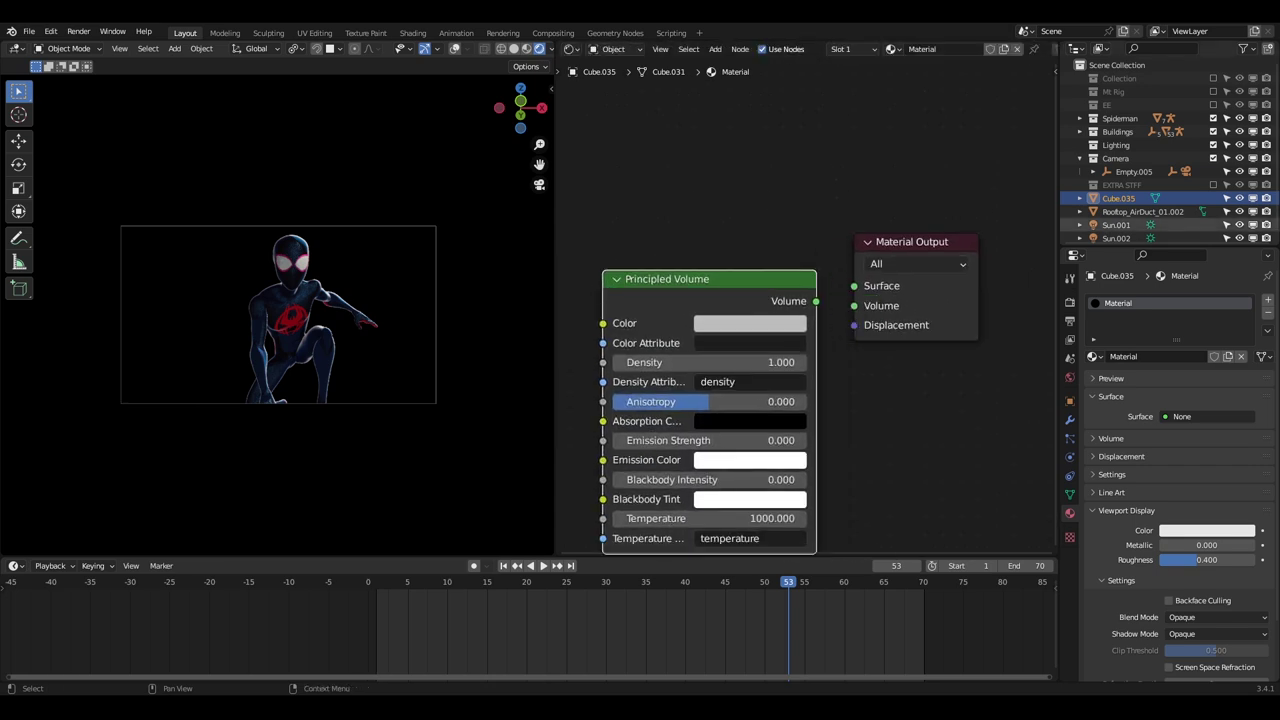
{"action": "scroll", "coordinate": [670, 294], "scroll_direction": "up", "scroll_amount": 2}
{"action": "left_click", "coordinate": [740, 318]}
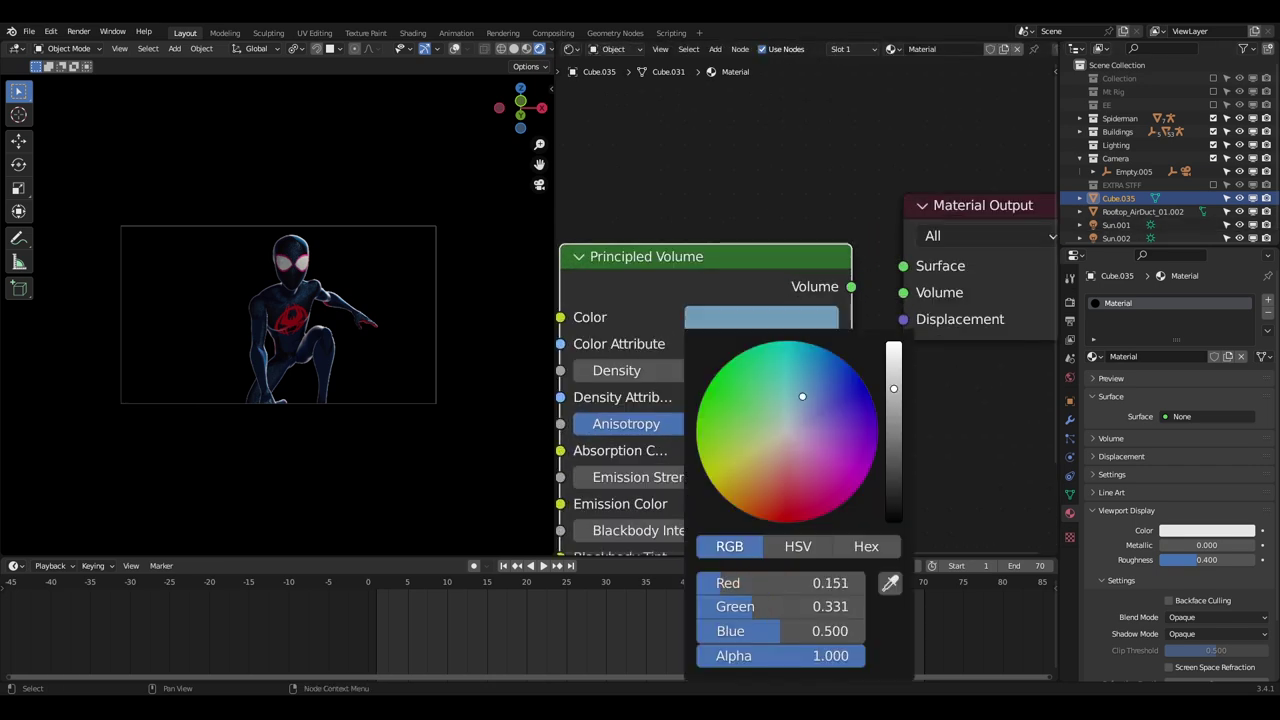
{"action": "scroll", "coordinate": [803, 397], "scroll_direction": "up", "scroll_amount": 4}
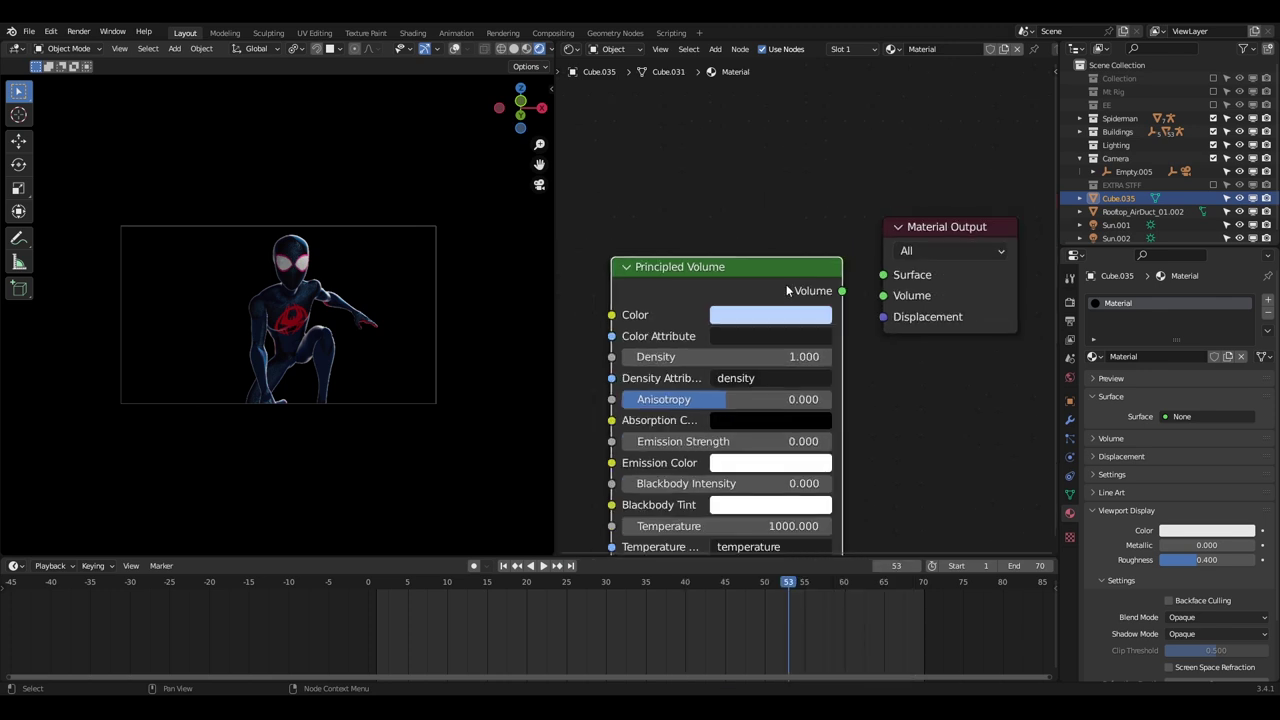
- Link the Principled Volume to the Material Output's Surface input and set its density to 0.001
{"action": "left_click_drag", "start_coordinate": [789, 287], "coordinate": [719, 275]}
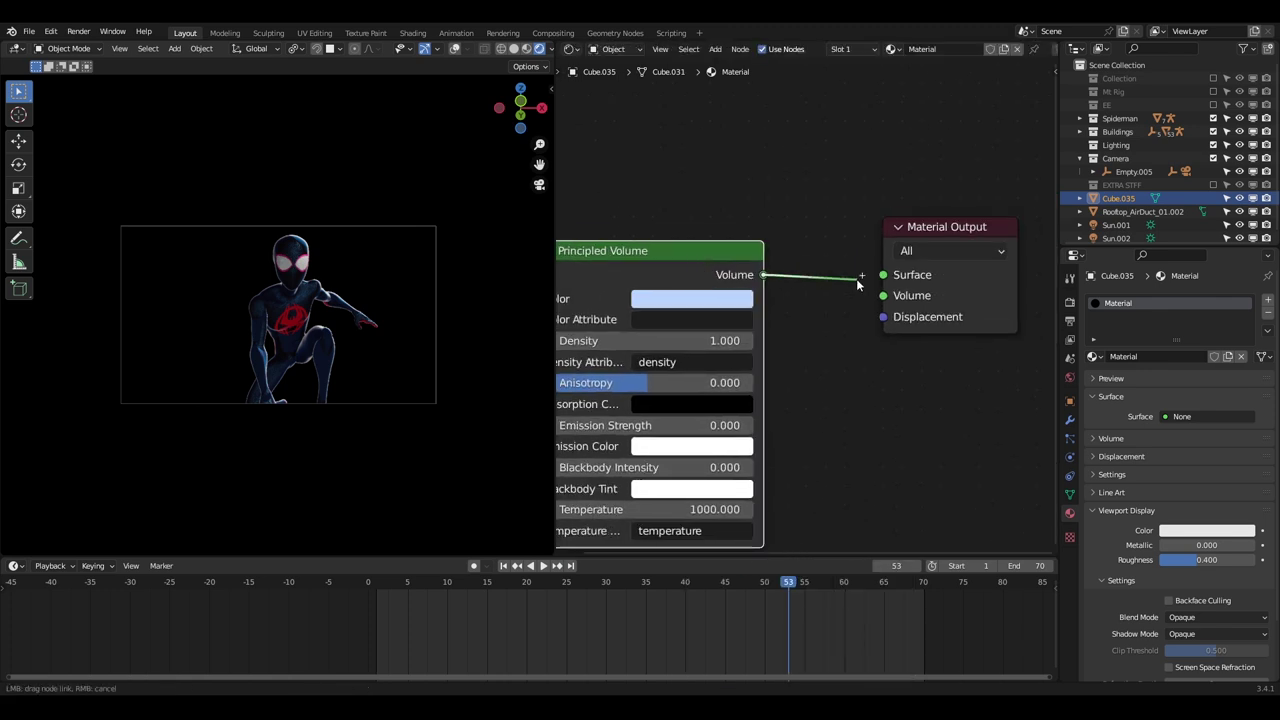
{"action": "left_click_drag", "start_coordinate": [857, 285], "coordinate": [883, 275]}
{"action": "scroll", "coordinate": [686, 346], "scroll_direction": "up", "scroll_amount": 2}
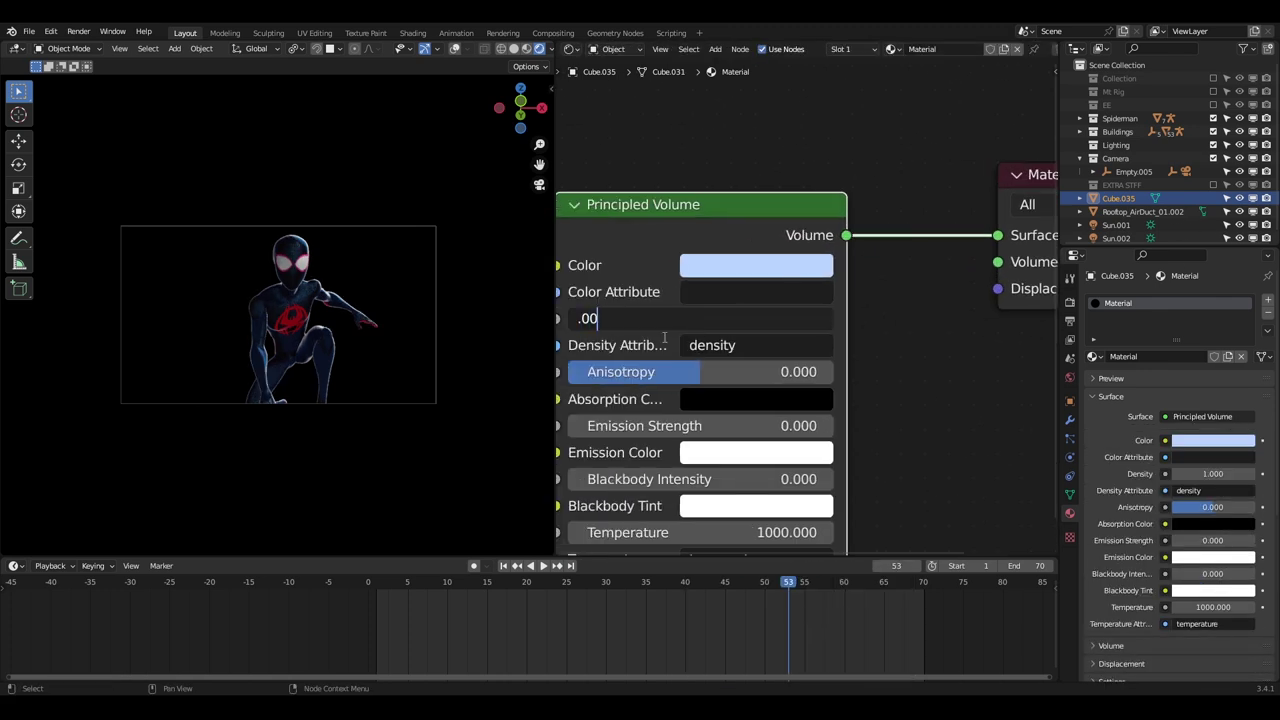
{"action": "type", "text": "1"}
{"action": "key", "text": "Return"}
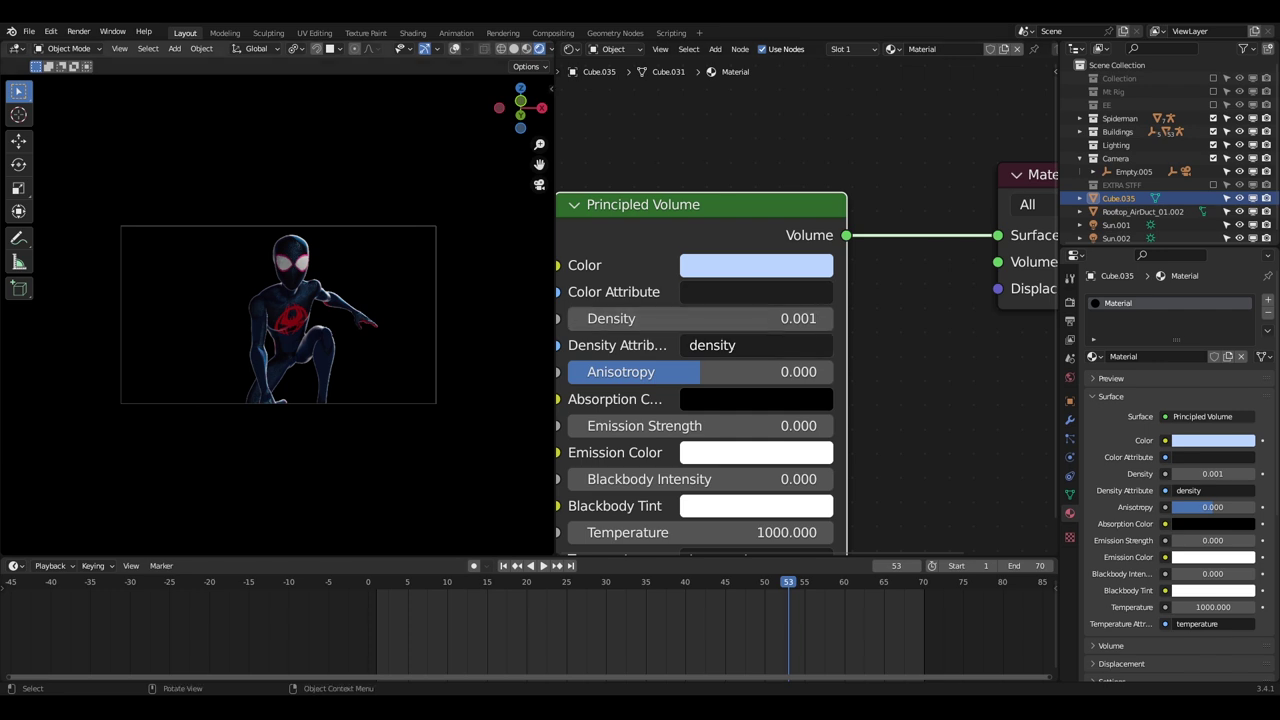
- Reconnect the Principled Volume output to the Material Output's Volume input
{"action": "scroll", "coordinate": [798, 308], "scroll_direction": "down", "scroll_amount": 2}
{"action": "scroll", "coordinate": [800, 320], "scroll_direction": "up", "scroll_amount": 2}
{"action": "middle_click_drag", "start_coordinate": [806, 400], "coordinate": [738, 357]}
{"action": "scroll", "coordinate": [806, 308], "scroll_direction": "down", "scroll_amount": 3}
{"action": "scroll", "coordinate": [900, 250], "scroll_direction": "up", "scroll_amount": 2}
{"action": "left_click_drag", "start_coordinate": [757, 276], "coordinate": [760, 297]}
{"action": "key", "text": "Home"}
{"action": "scroll", "coordinate": [790, 340], "scroll_direction": "up", "scroll_amount": 3}
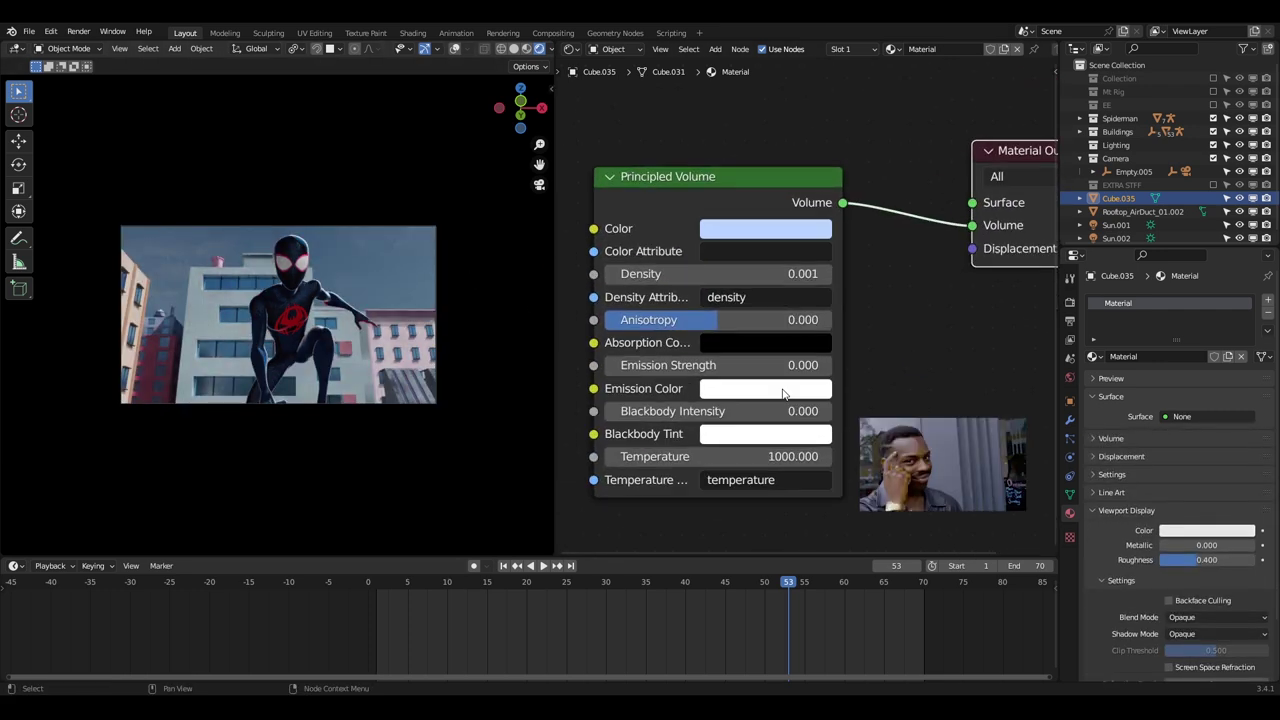
- Set the Principled Volume's emission strength to 0.005, after trying 0.01, and make its emission color light blue
{"action": "scroll", "coordinate": [785, 393], "scroll_direction": "up", "scroll_amount": 1}
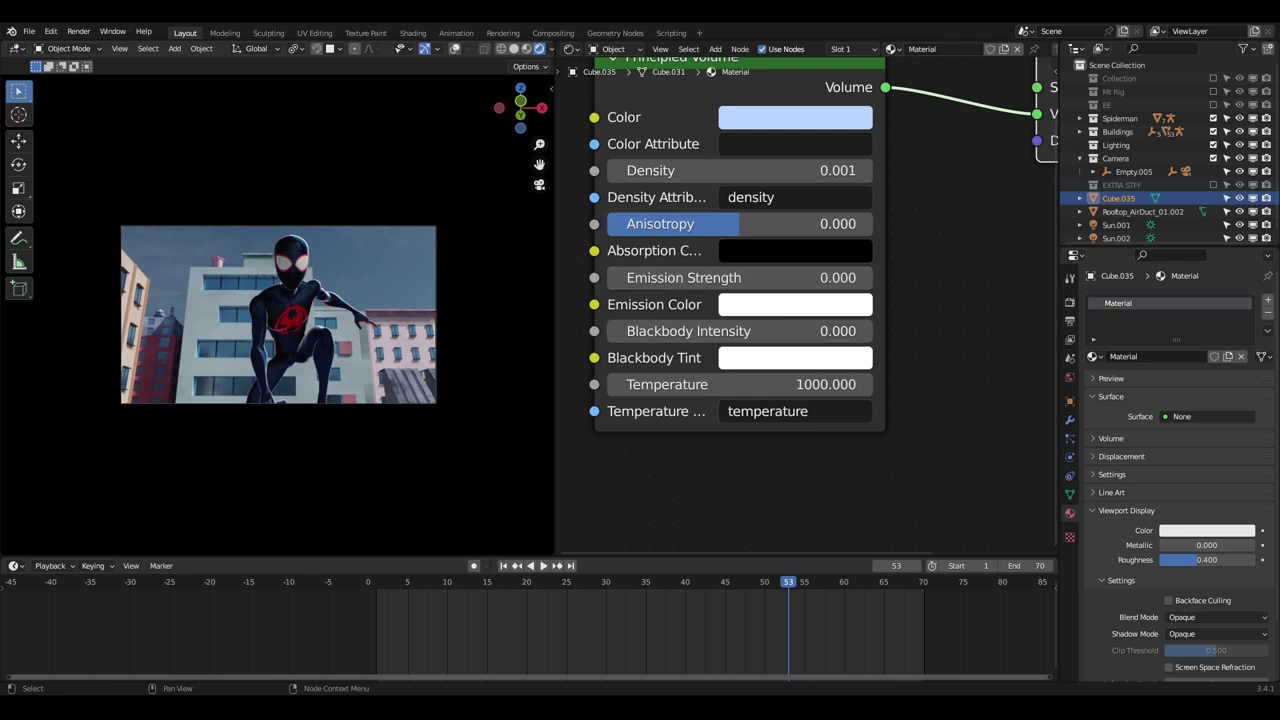
{"action": "mouse_move", "coordinate": [741, 281]}
{"action": "left_mouse_down"}
{"action": "mouse_move", "coordinate": [772, 281]}
{"action": "mouse_move", "coordinate": [741, 281]}
{"action": "left_mouse_up"}
{"action": "double_click", "coordinate": [741, 281]}
{"action": "type", "text": ".01"}
{"action": "key", "text": "Return"}
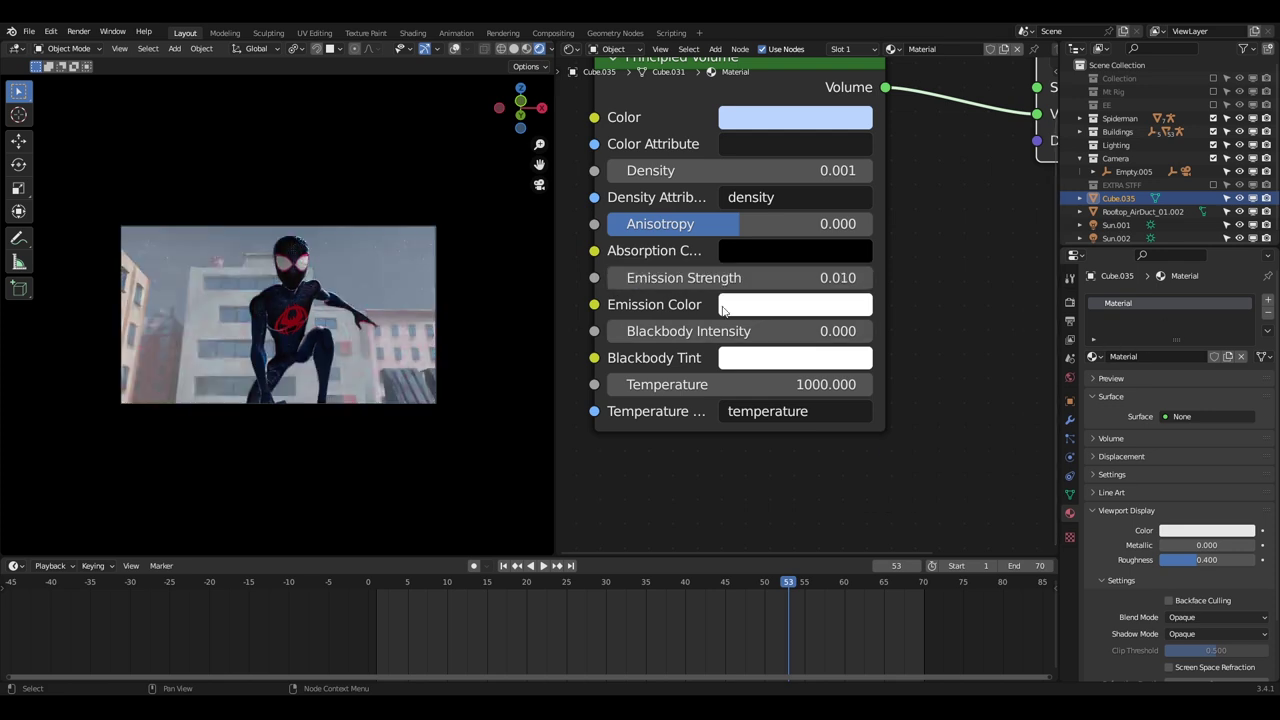
{"action": "double_click", "coordinate": [725, 286]}
{"action": "type", "text": "."}
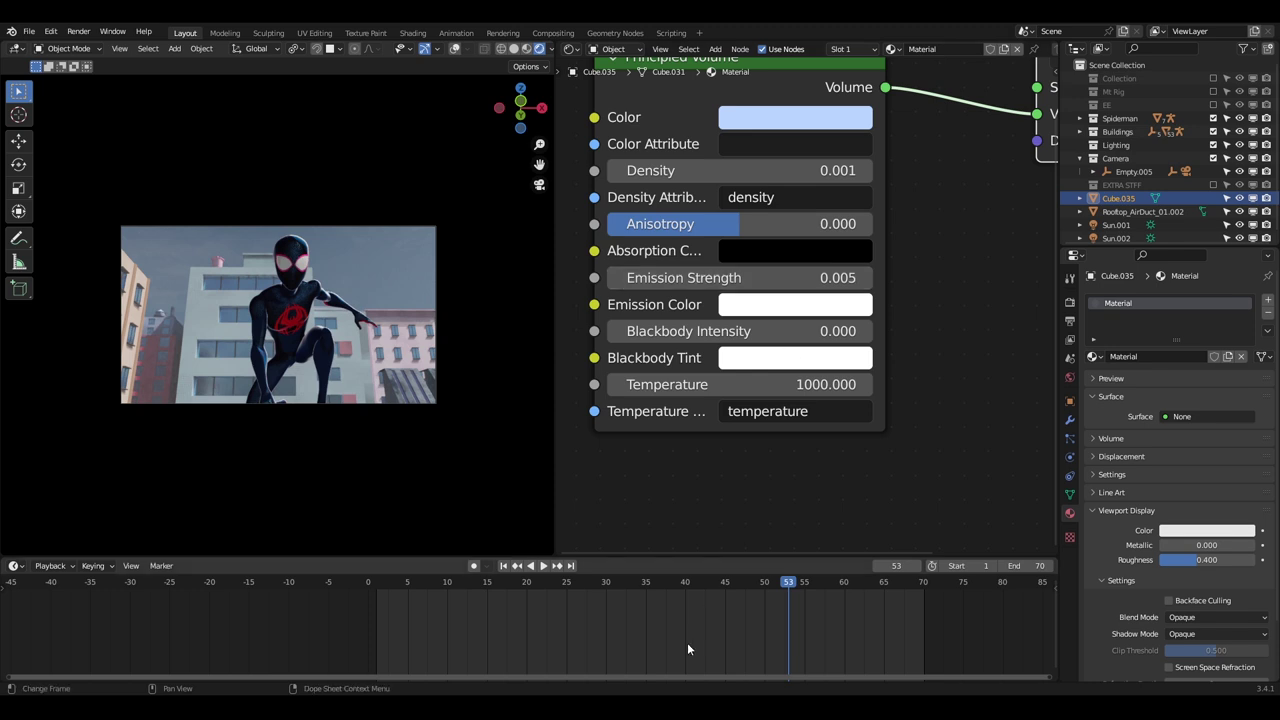
{"action": "left_click", "coordinate": [795, 305]}
{"action": "left_click_drag", "start_coordinate": [826, 408], "coordinate": [834, 399]}
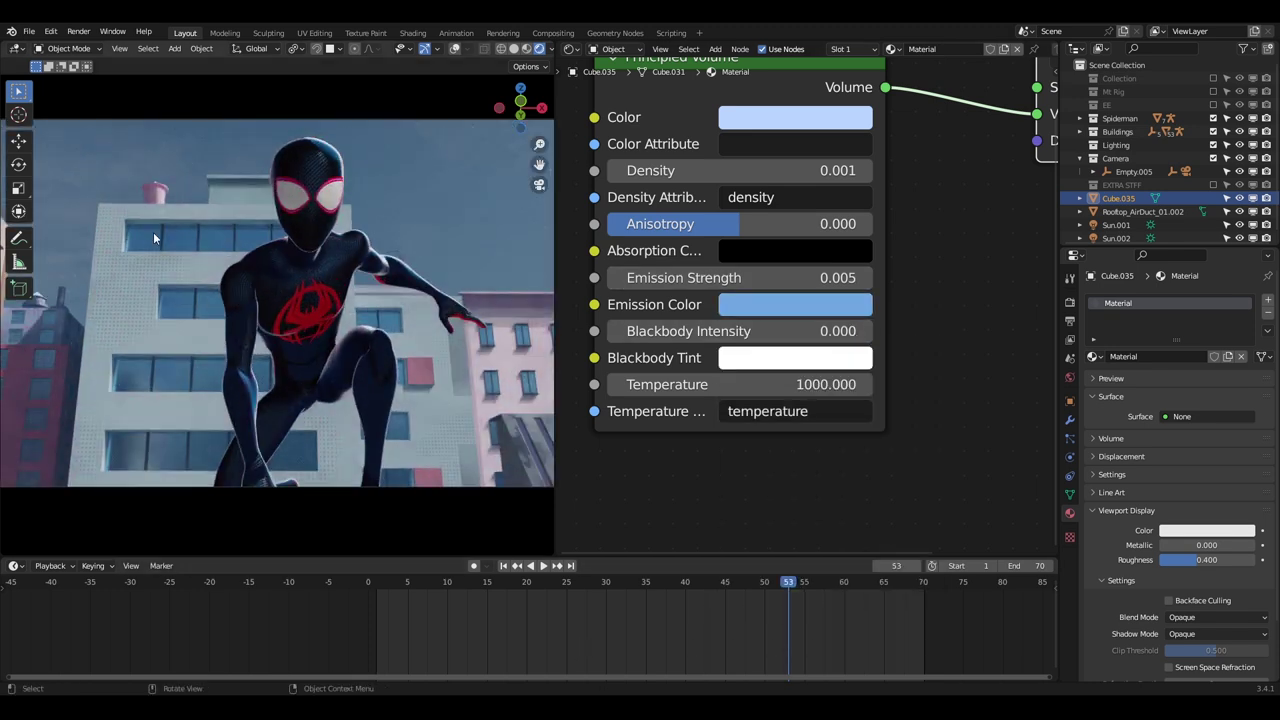
- Return to the 3D viewport and set the fog cube's viewport display to Bounds
{"action": "left_click", "coordinate": [568, 48]}
{"action": "left_click", "coordinate": [600, 82]}
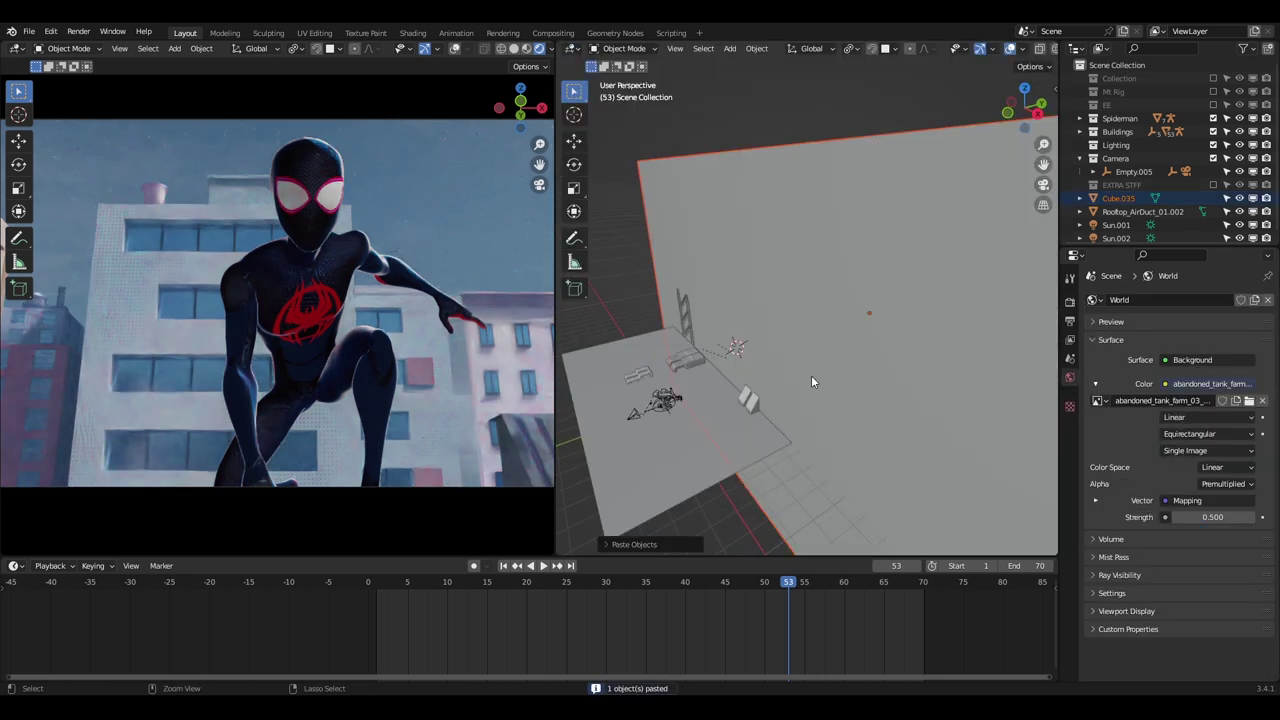
{"action": "key", "text": "ctrl+v"}
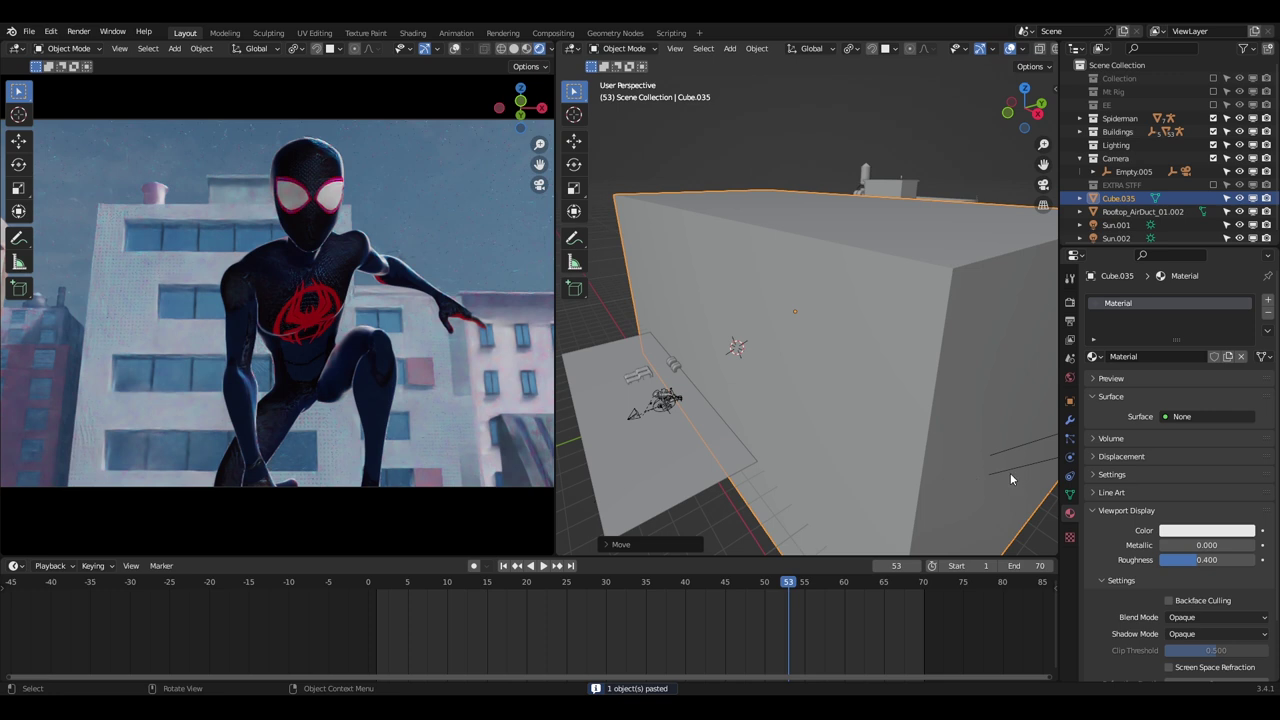
{"action": "left_click", "coordinate": [1069, 400]}
{"action": "scroll", "coordinate": [1145, 558], "scroll_direction": "down", "scroll_amount": 4}
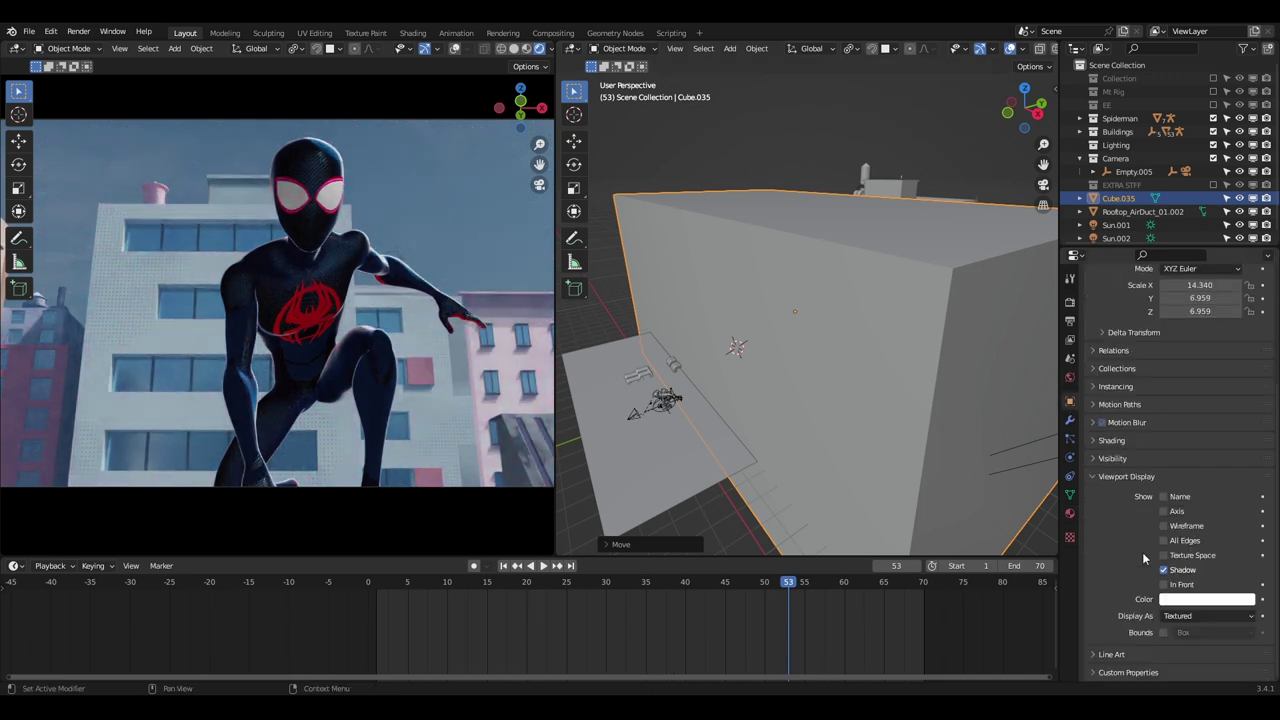
{"action": "left_click", "coordinate": [1185, 616]}
{"action": "left_click", "coordinate": [1180, 600]}
- Move the fog cube along Y to adjust how the haze covers the buildings behind the character
{"action": "scroll", "coordinate": [840, 398], "scroll_direction": "down", "scroll_amount": 5}
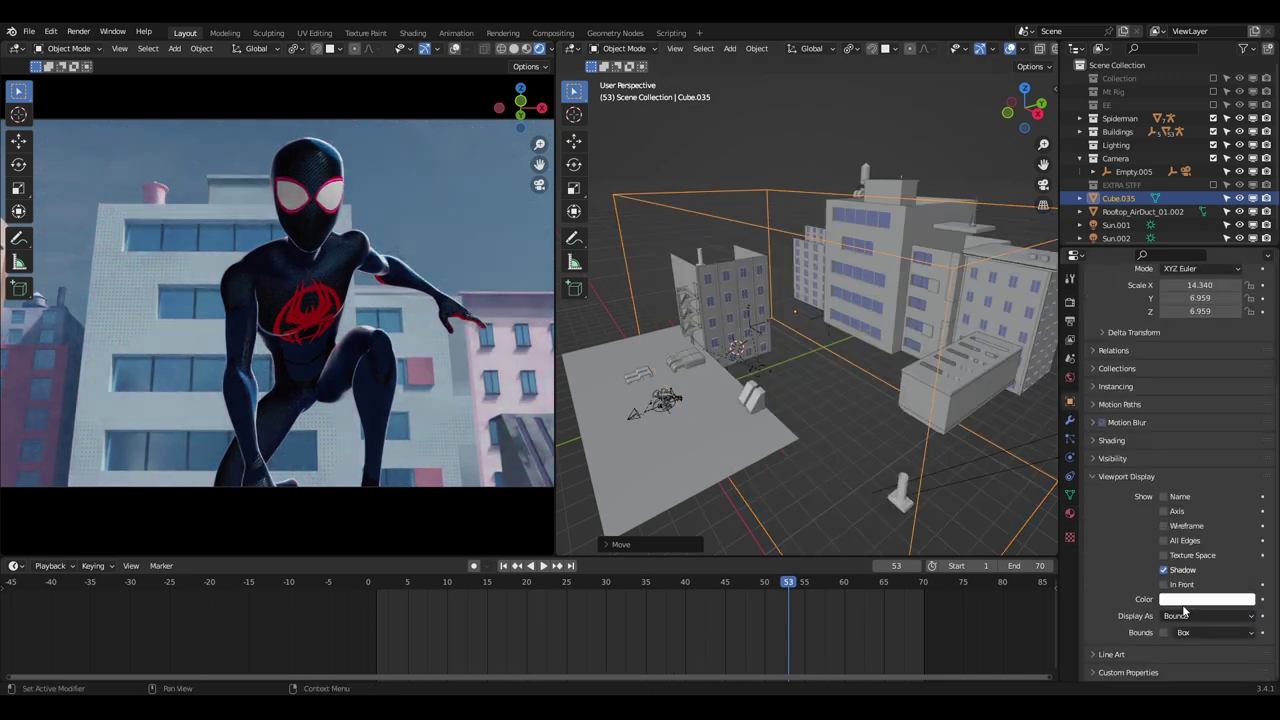
{"action": "scroll", "coordinate": [238, 335], "scroll_direction": "down", "scroll_amount": 2}
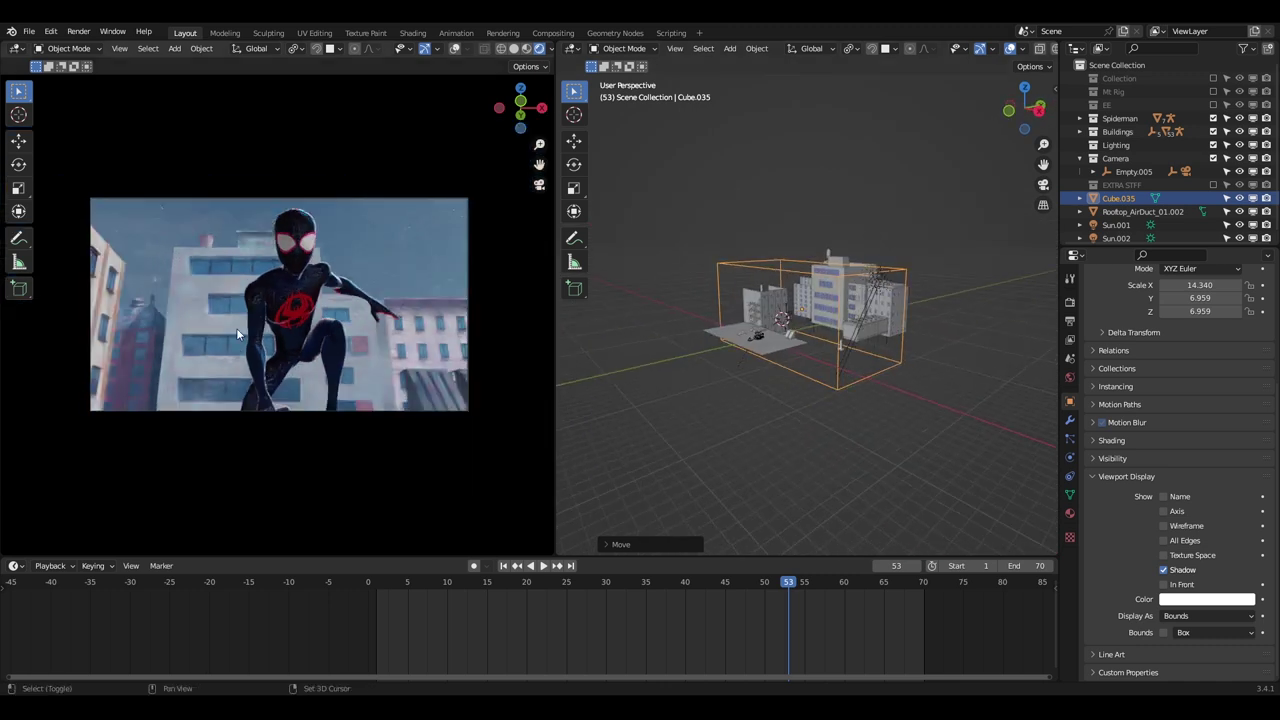
{"action": "middle_click_drag", "start_coordinate": [238, 335], "coordinate": [296, 349], "text": "shift"}
{"action": "scroll", "coordinate": [300, 345], "scroll_direction": "up", "scroll_amount": 2}
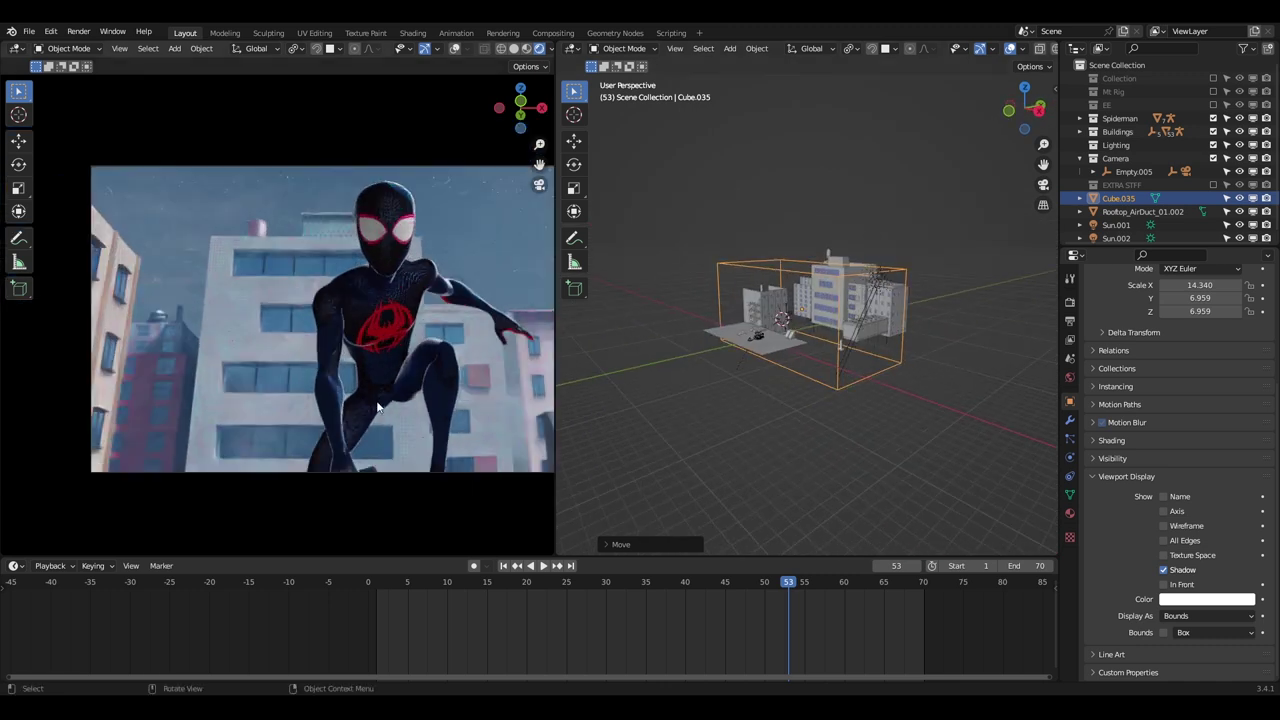
{"action": "scroll", "coordinate": [700, 380], "scroll_direction": "up", "scroll_amount": 2}
{"action": "key", "text": "g"}
{"action": "key", "text": "y"}
{"action": "left_click", "coordinate": [570, 410]}
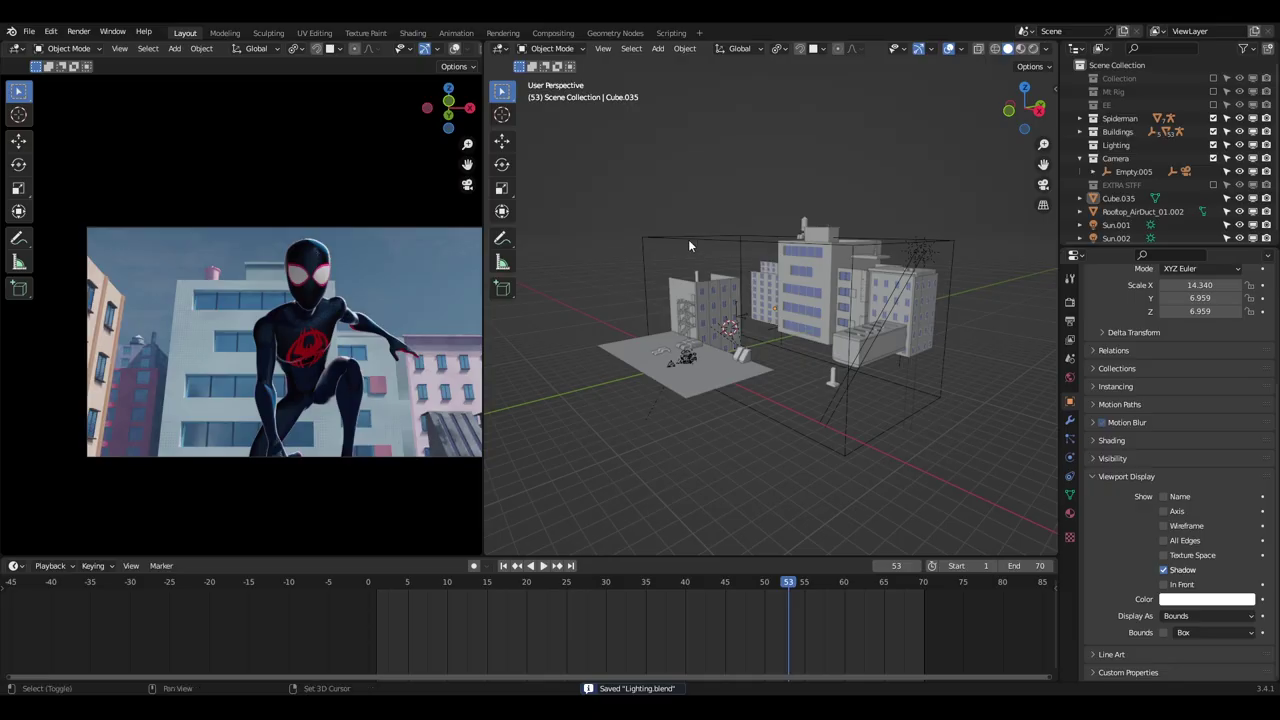
- Import Back_Buildings.png as an image plane and scale it up to backdrop size
{"action": "key", "text": "shift+a"}
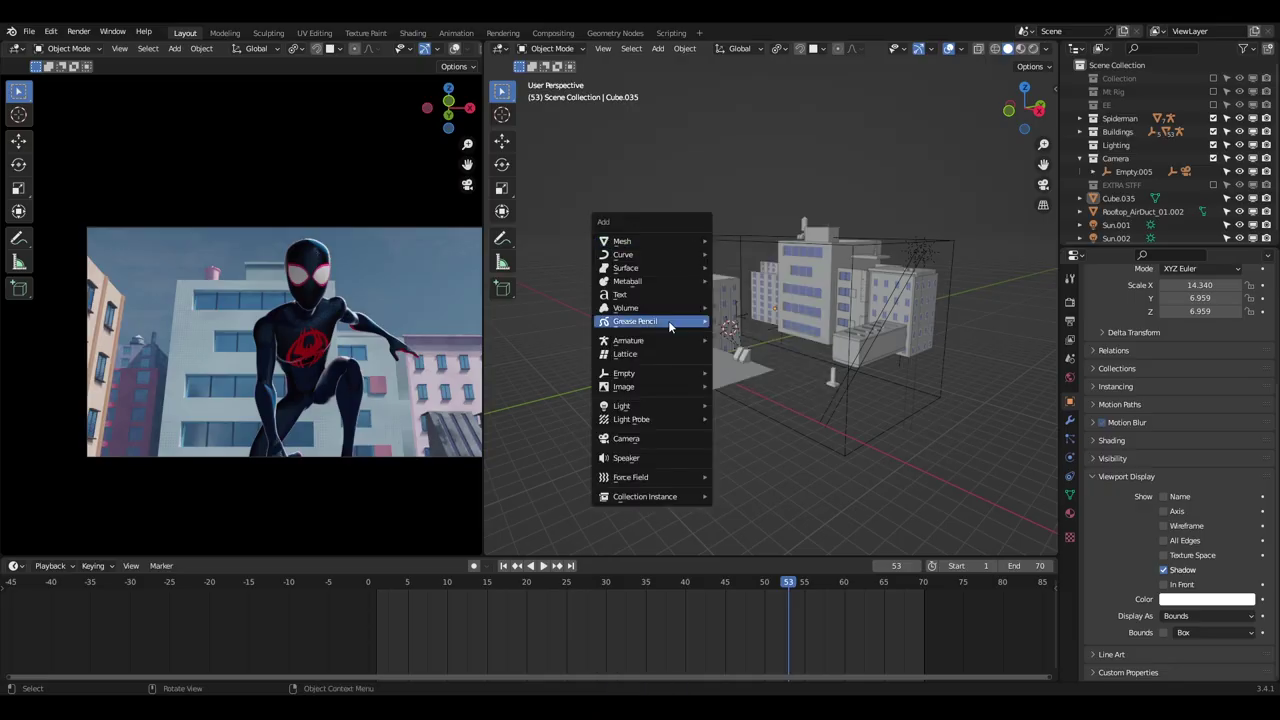
{"action": "left_click", "coordinate": [761, 418]}
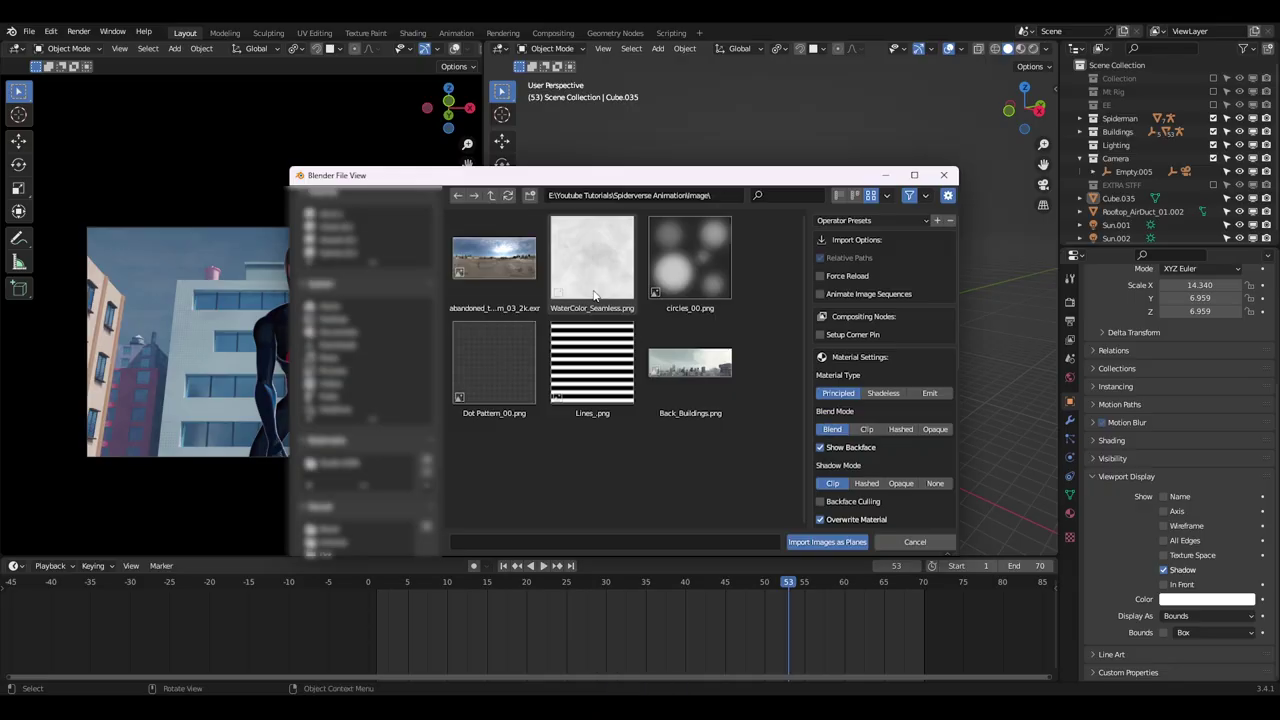
{"action": "left_click", "coordinate": [711, 397]}
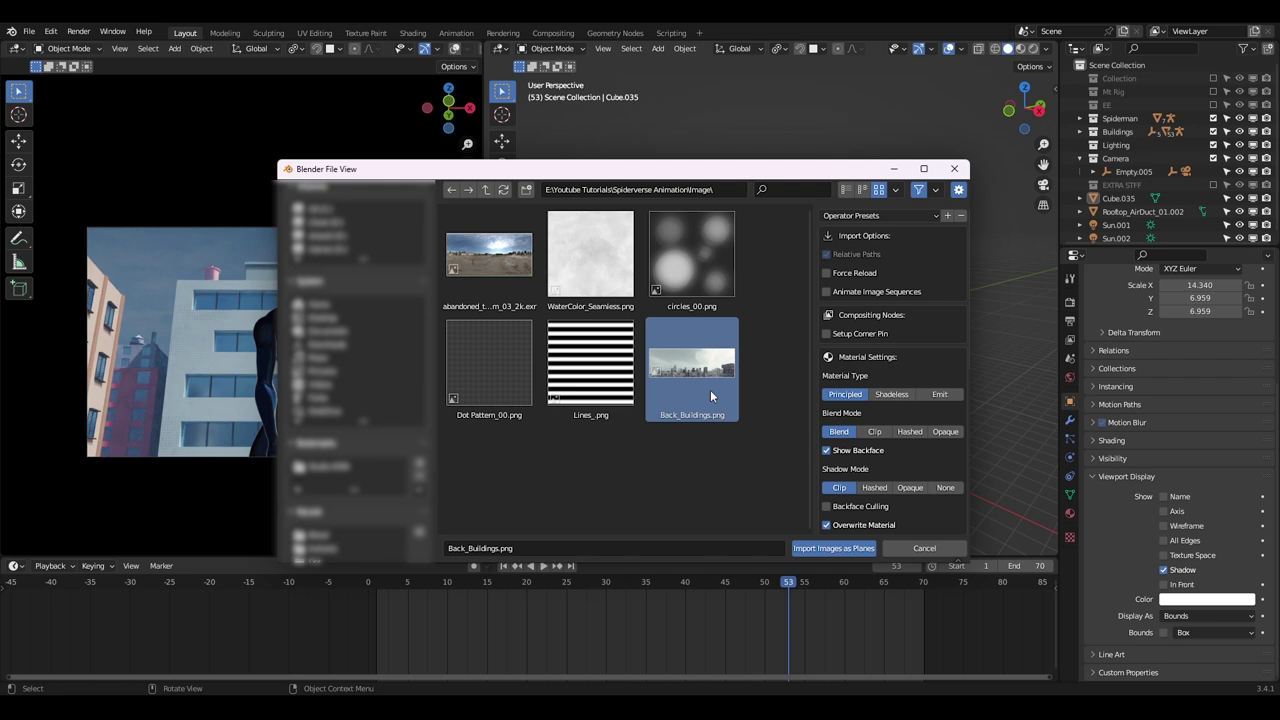
{"action": "left_click", "coordinate": [837, 556]}
{"action": "key", "text": "s"}
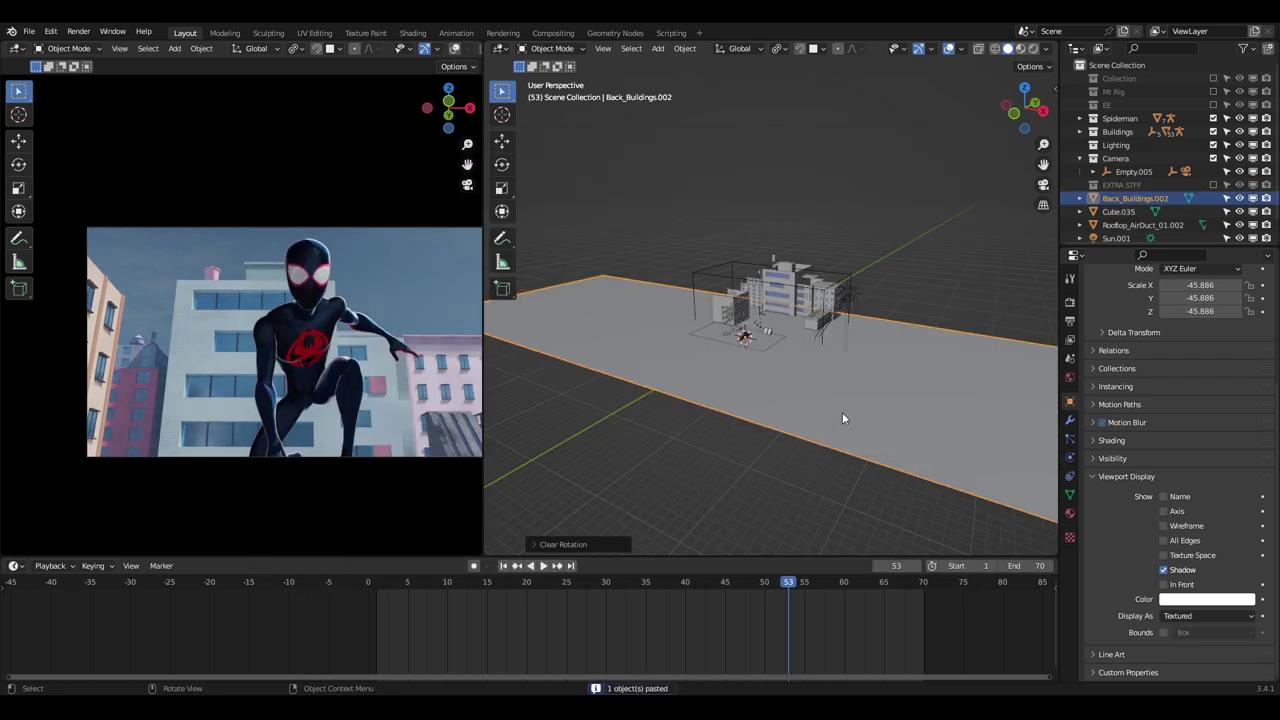
{"action": "left_click", "coordinate": [846, 419]}
- Tilt the Back_Buildings plane up from flat in the right view, scale it down and move it behind the city buildings
{"action": "key", "text": "ctrl+space"}
{"action": "key", "text": "KP_3"}
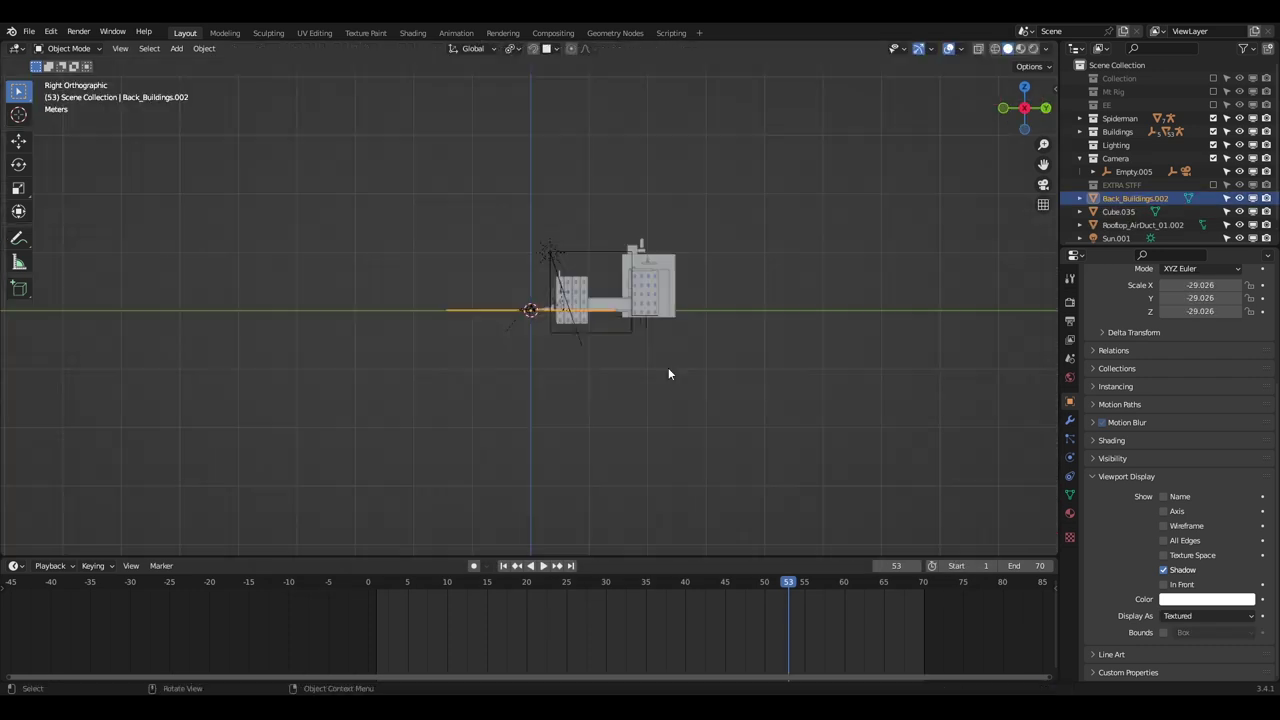
{"action": "key", "text": "KP_7"}
{"action": "key", "text": "KP_3"}
{"action": "key", "text": "r"}
{"action": "key", "text": "g"}
{"action": "key", "text": "r"}
{"action": "left_click", "coordinate": [838, 348]}
{"action": "key", "text": "s"}
{"action": "key", "text": "g"}
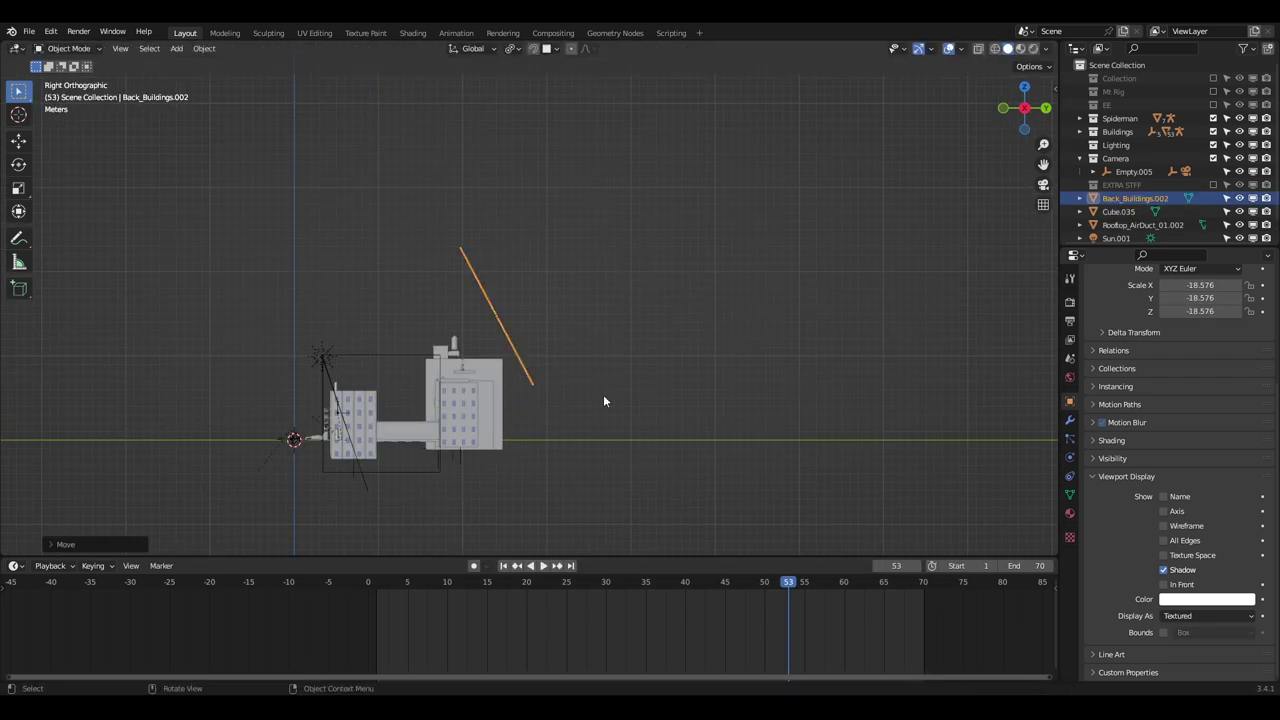
{"action": "middle_click_drag", "start_coordinate": [603, 394], "coordinate": [722, 422]}
- Resize the backdrop plane and adjust its height while checking the rendered camera view, so its skyline sits behind the character
{"action": "key", "text": "KP_0"}
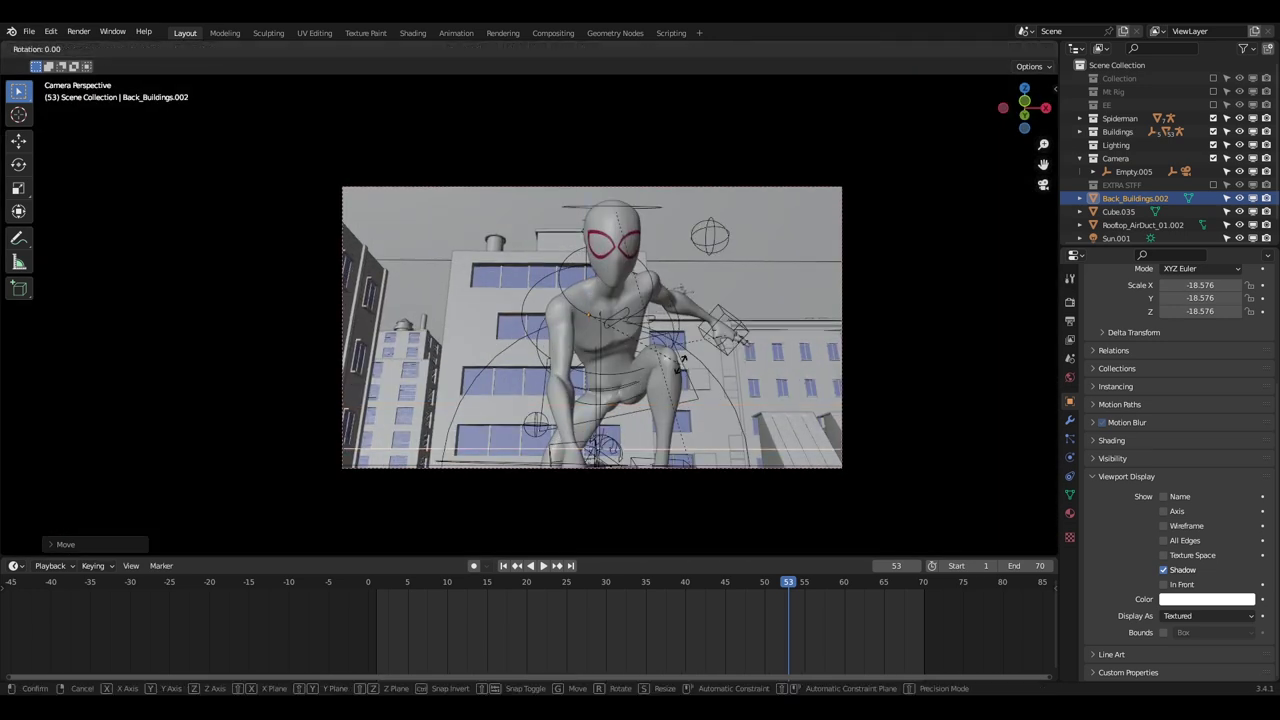
{"action": "scroll", "coordinate": [679, 330], "scroll_direction": "down", "scroll_amount": 3}
{"action": "key", "text": "z"}
{"action": "left_click", "coordinate": [677, 223]}
{"action": "scroll", "coordinate": [626, 266], "scroll_direction": "up", "scroll_amount": 3}
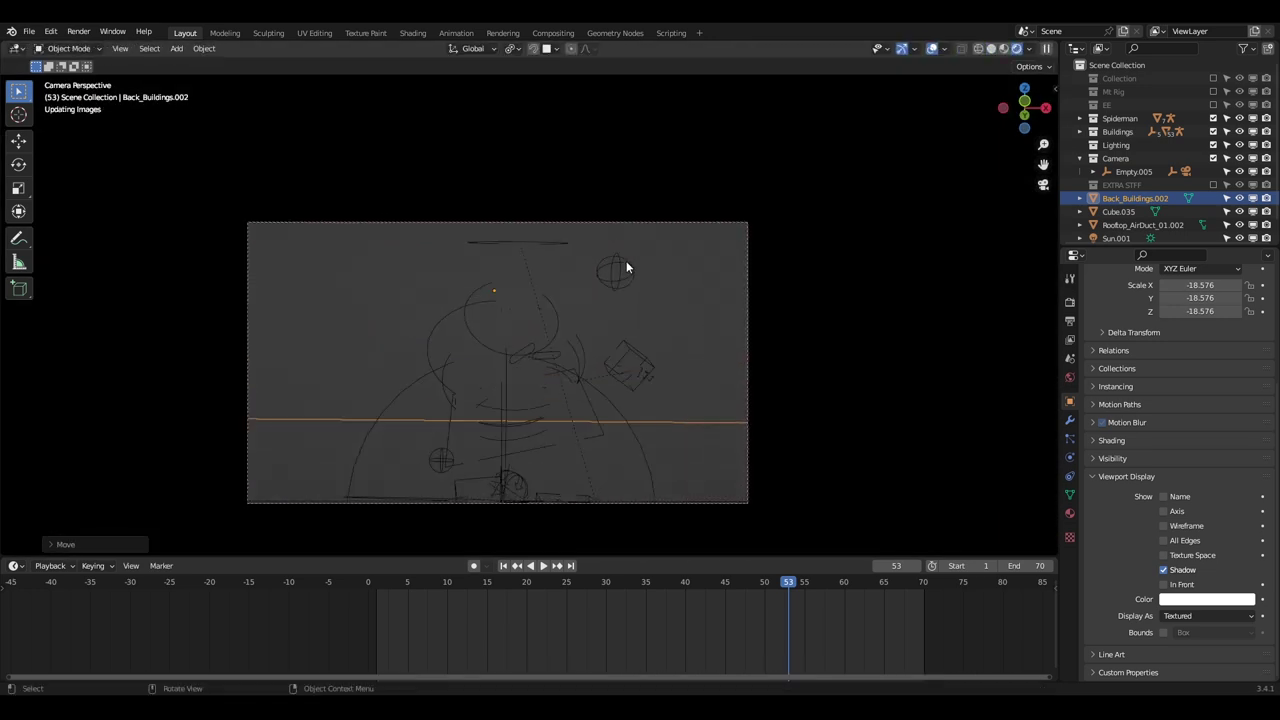
{"action": "key", "text": "s"}
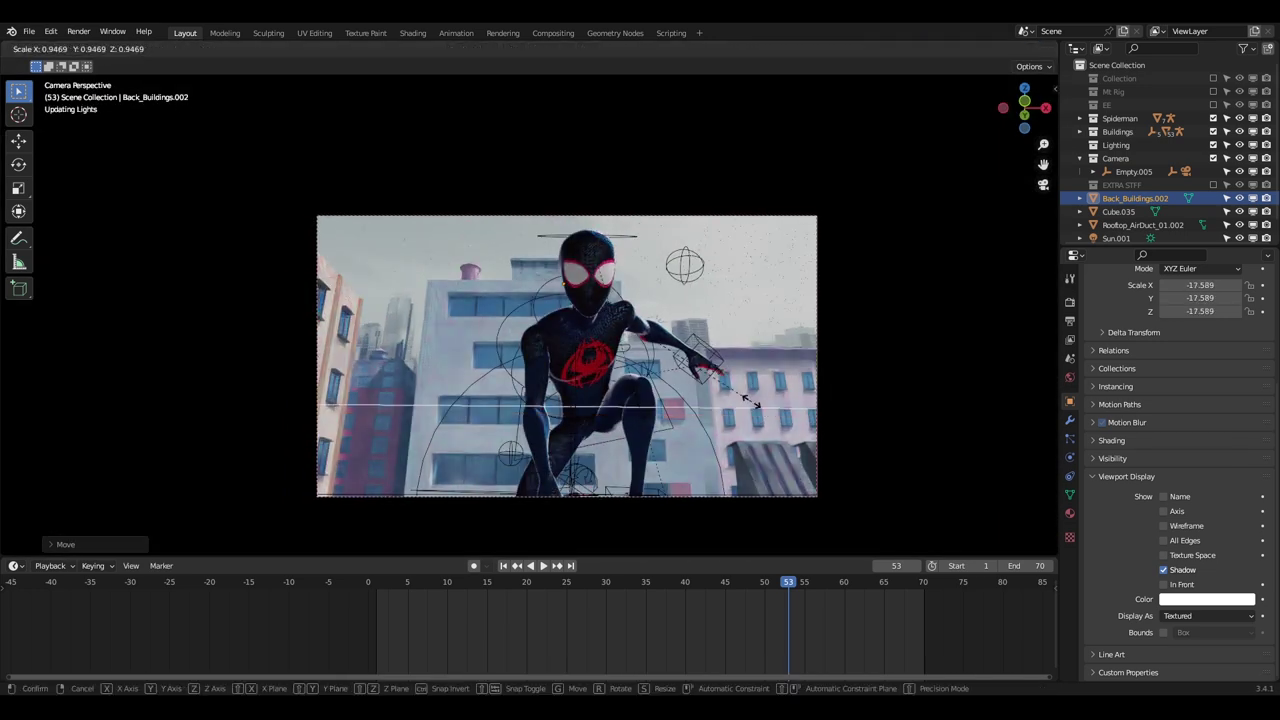
{"action": "left_click", "coordinate": [750, 400]}
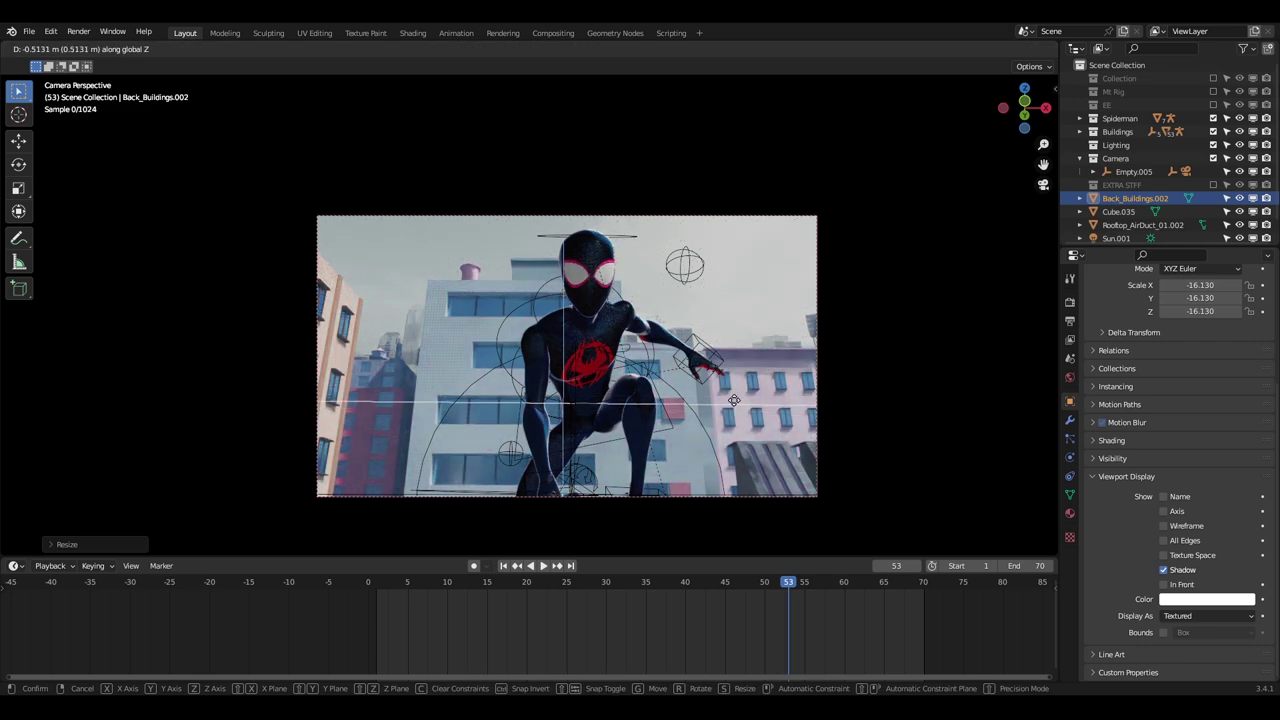
{"action": "scroll", "coordinate": [755, 405], "scroll_direction": "up", "scroll_amount": 2}
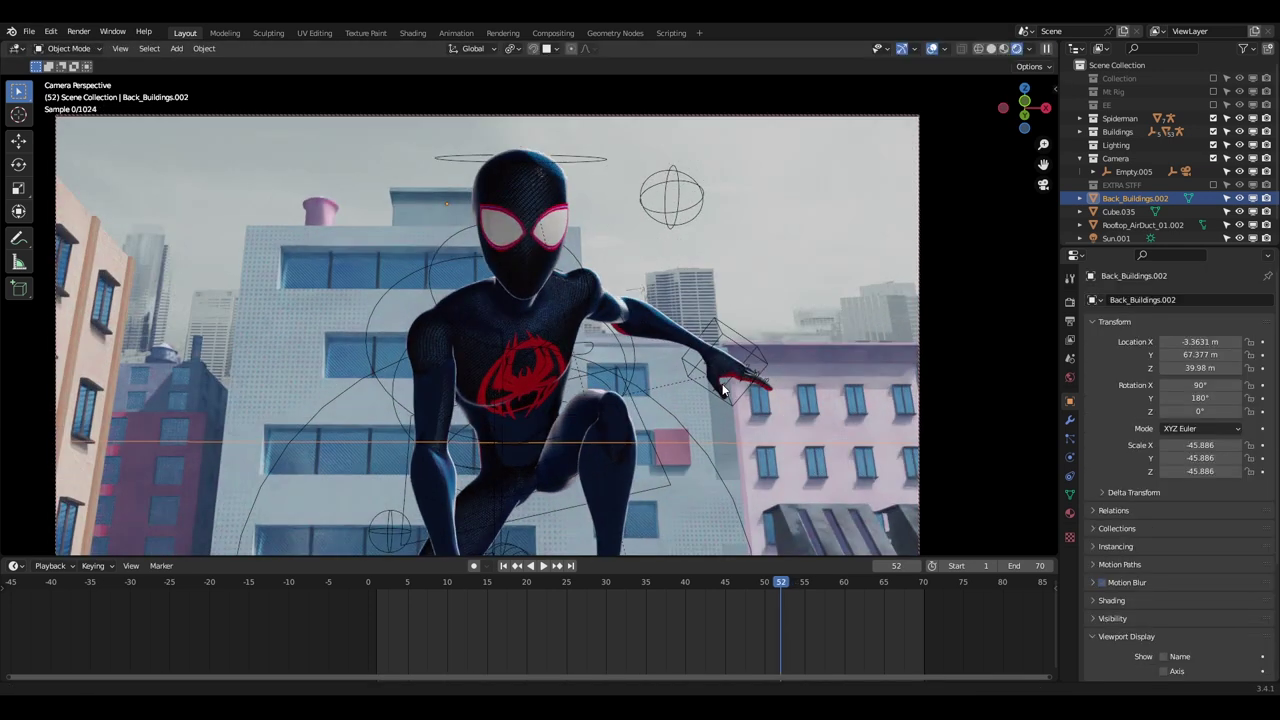
{"action": "middle_click_drag", "start_coordinate": [721, 392], "coordinate": [725, 376], "text": "shift"}
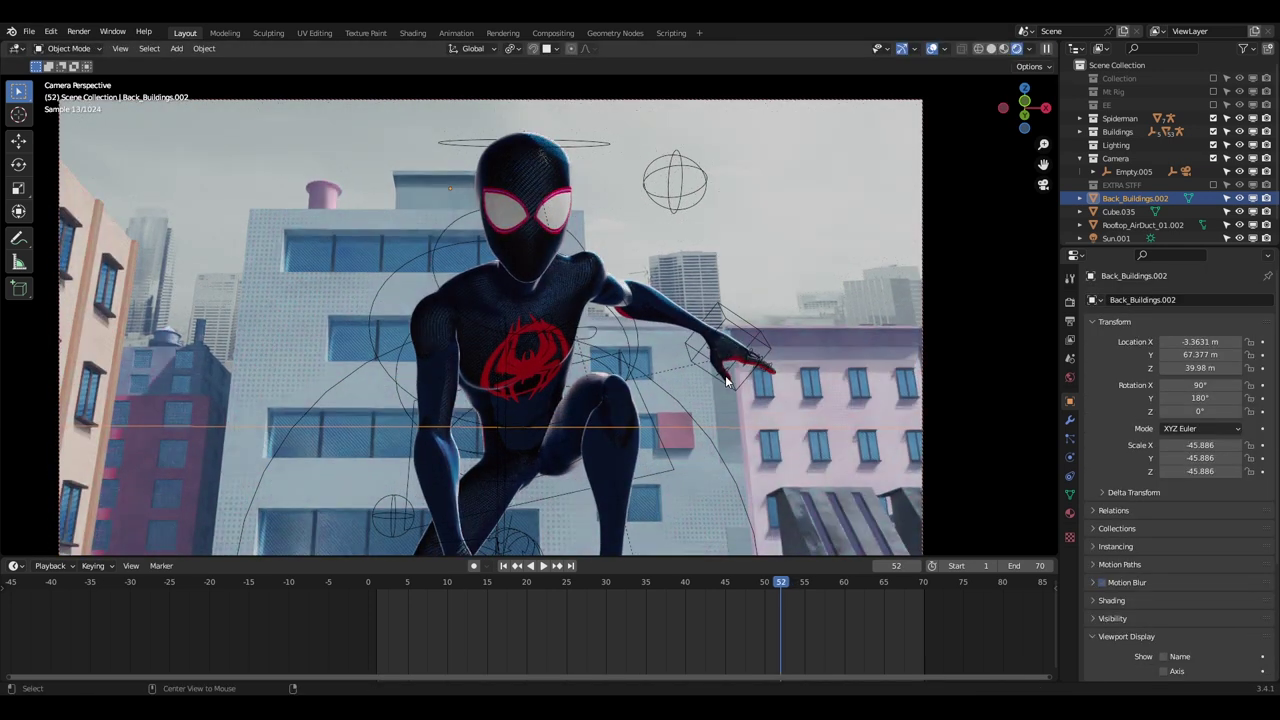
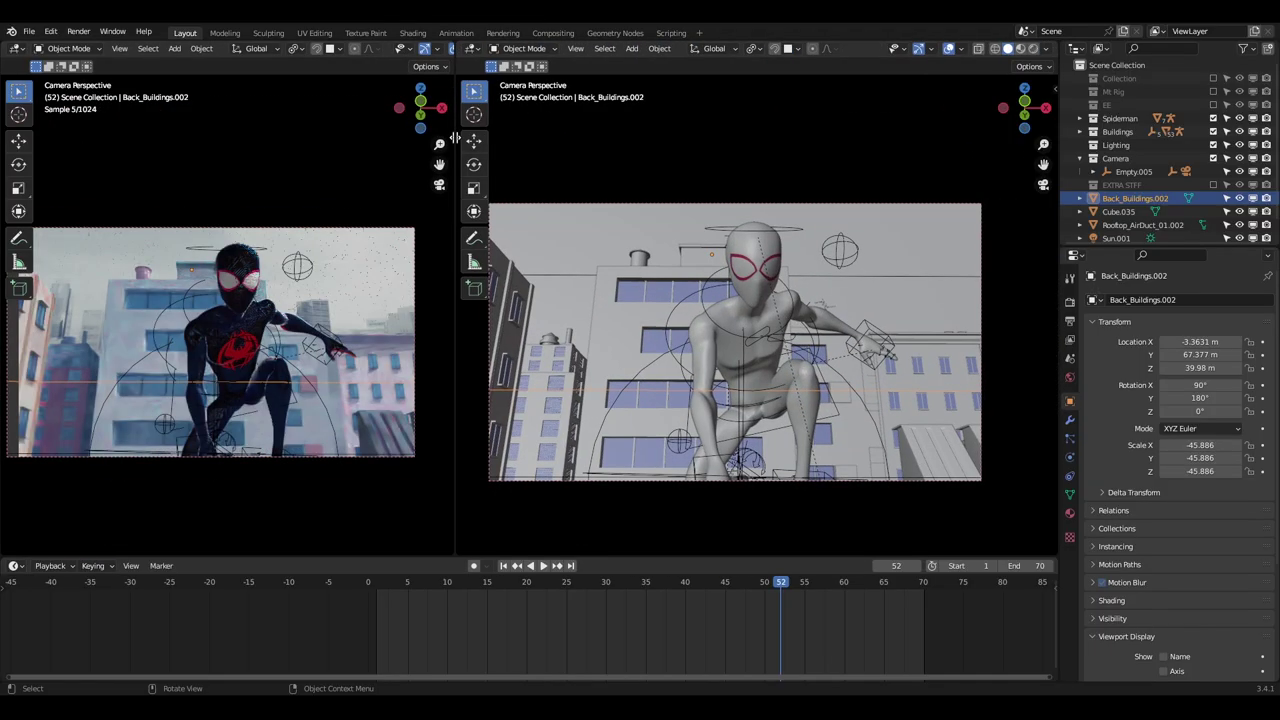
- Turn the solid-shaded viewport into a Shader Editor and bring the backdrop's Image Texture node into view
{"action": "left_click", "coordinate": [470, 48]}
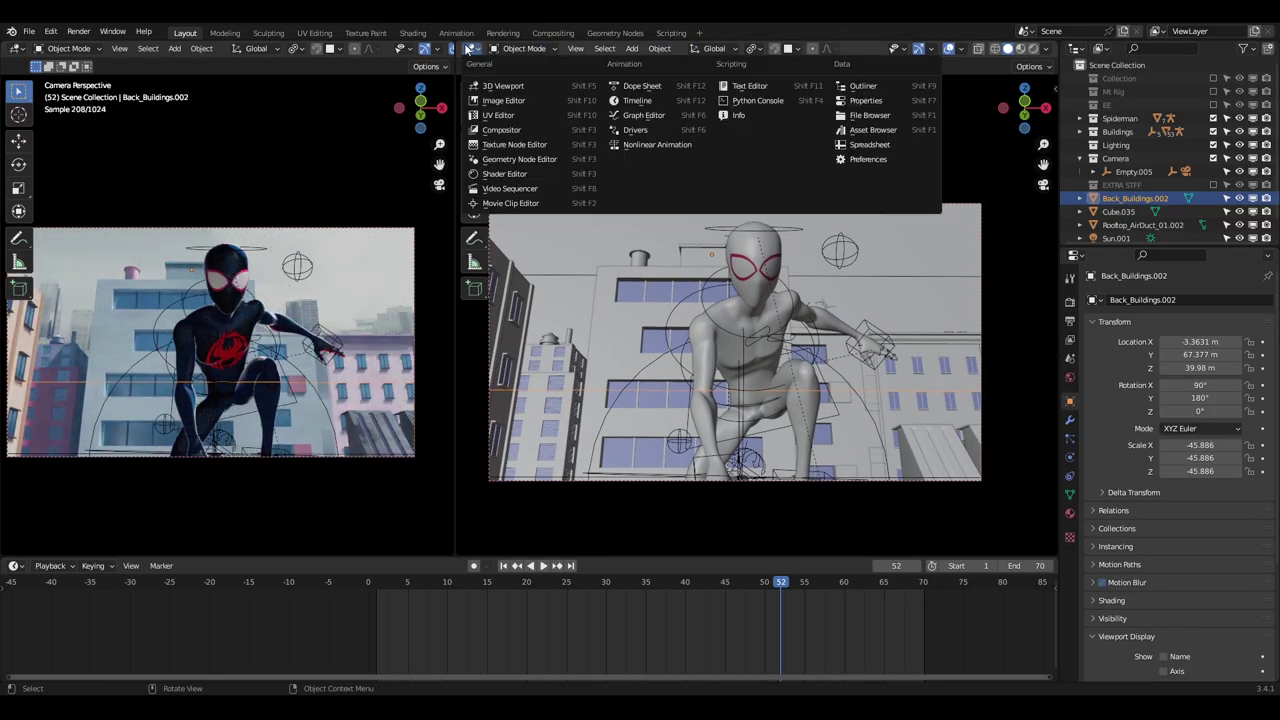
{"action": "left_click", "coordinate": [489, 173]}
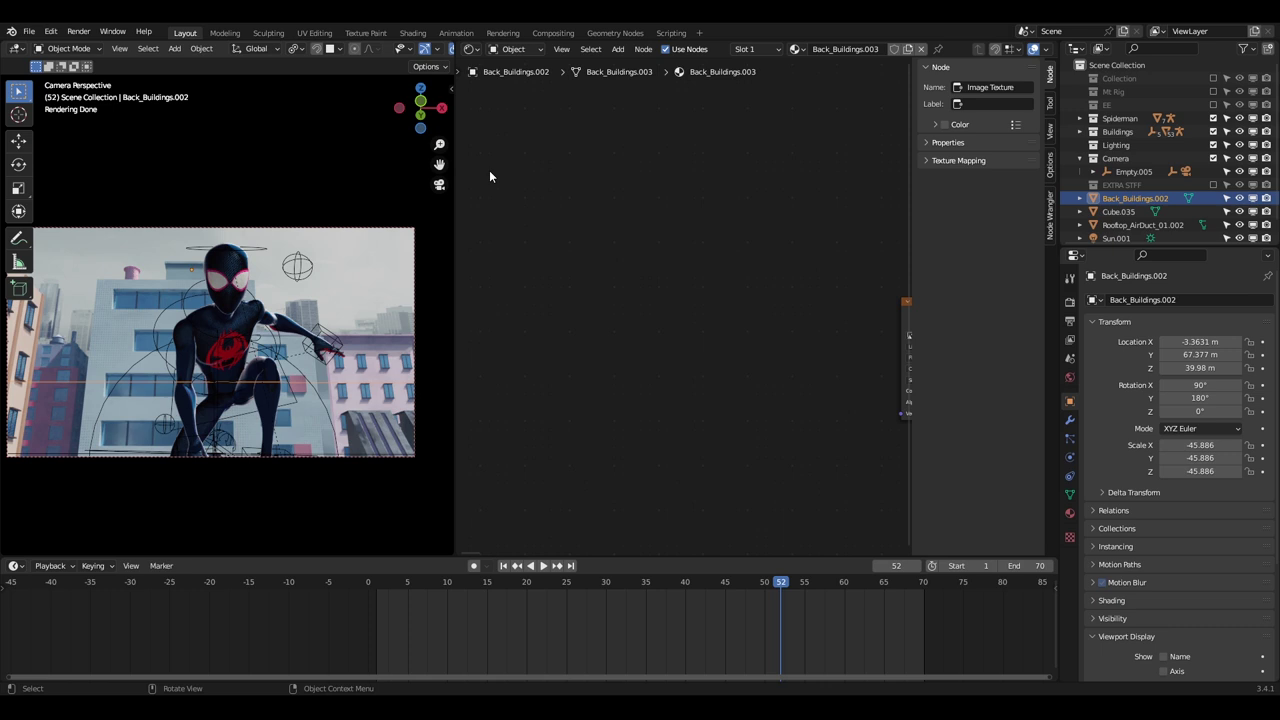
{"action": "scroll", "coordinate": [400, 170], "scroll_direction": "up", "scroll_amount": 2}
{"action": "scroll", "coordinate": [425, 49], "scroll_direction": "down", "scroll_amount": 4}
{"action": "left_click", "coordinate": [328, 49]}
{"action": "middle_click_drag", "start_coordinate": [757, 265], "coordinate": [720, 292]}
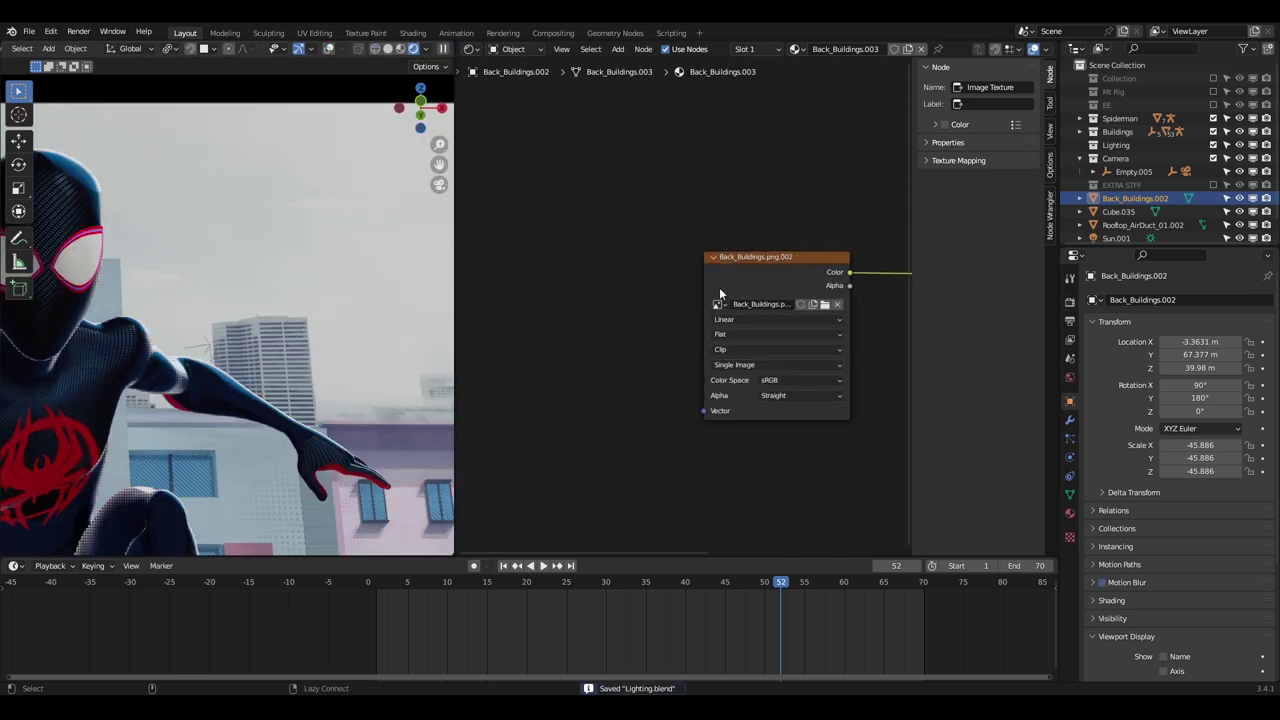
- Add Texture Coordinate and Mapping nodes to the backdrop's image texture and insert a ColorRamp before the Material Output
{"action": "key", "text": "ctrl+t"}
{"action": "key", "text": "Home"}
{"action": "key", "text": "shift+a"}
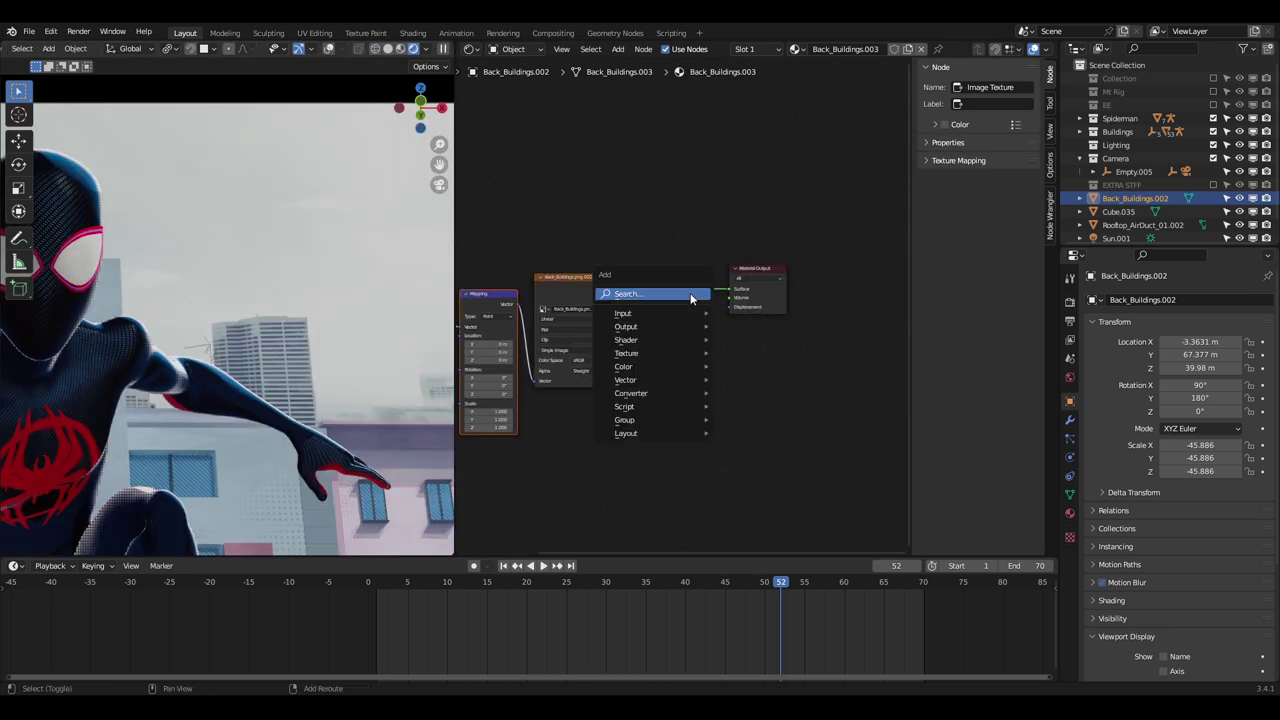
{"action": "left_click", "coordinate": [690, 298]}
{"action": "type", "text": "col"}
{"action": "key", "text": "Return"}
{"action": "left_click", "coordinate": [667, 275]}
{"action": "scroll", "coordinate": [685, 307], "scroll_direction": "up", "scroll_amount": 10}
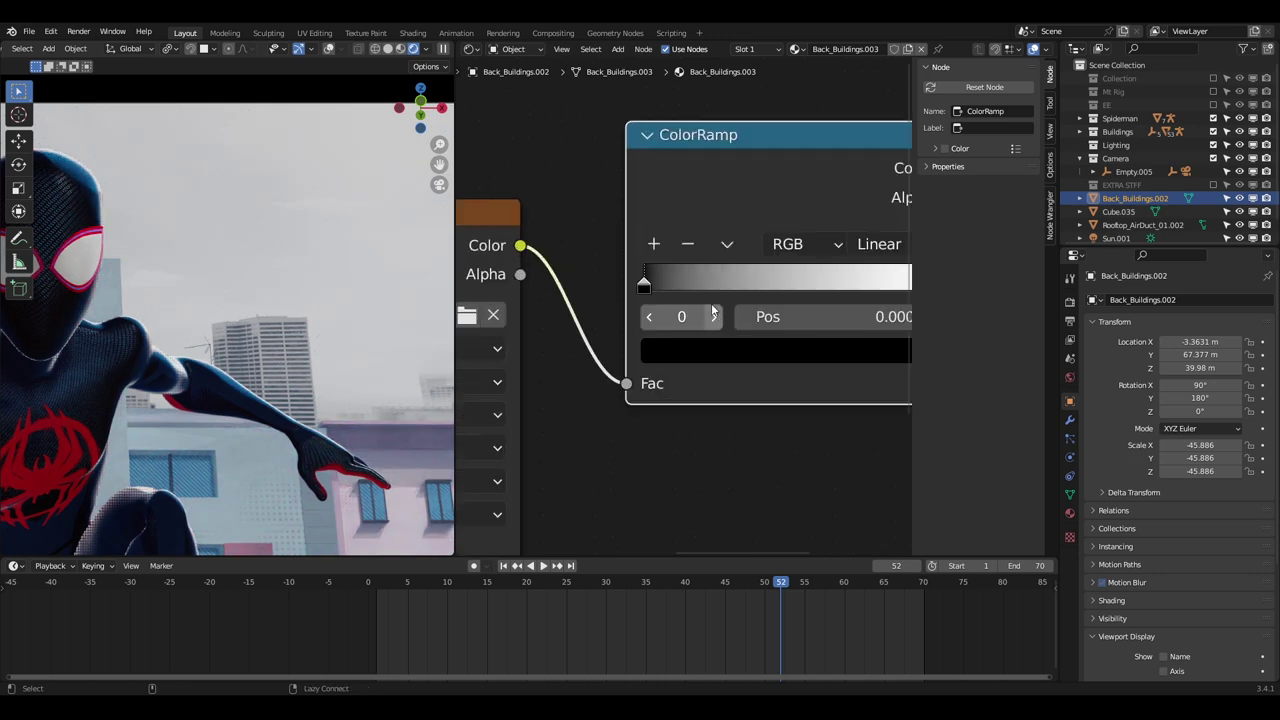
- Lighten the ColorRamp's black stop to grey and add a light blue stop near the middle of the ramp
{"action": "key", "text": "alt+a"}
{"action": "middle_click_drag", "start_coordinate": [760, 344], "coordinate": [646, 362]}
{"action": "scroll", "coordinate": [642, 368], "scroll_direction": "down", "scroll_amount": 6}
{"action": "left_click", "coordinate": [585, 376]}
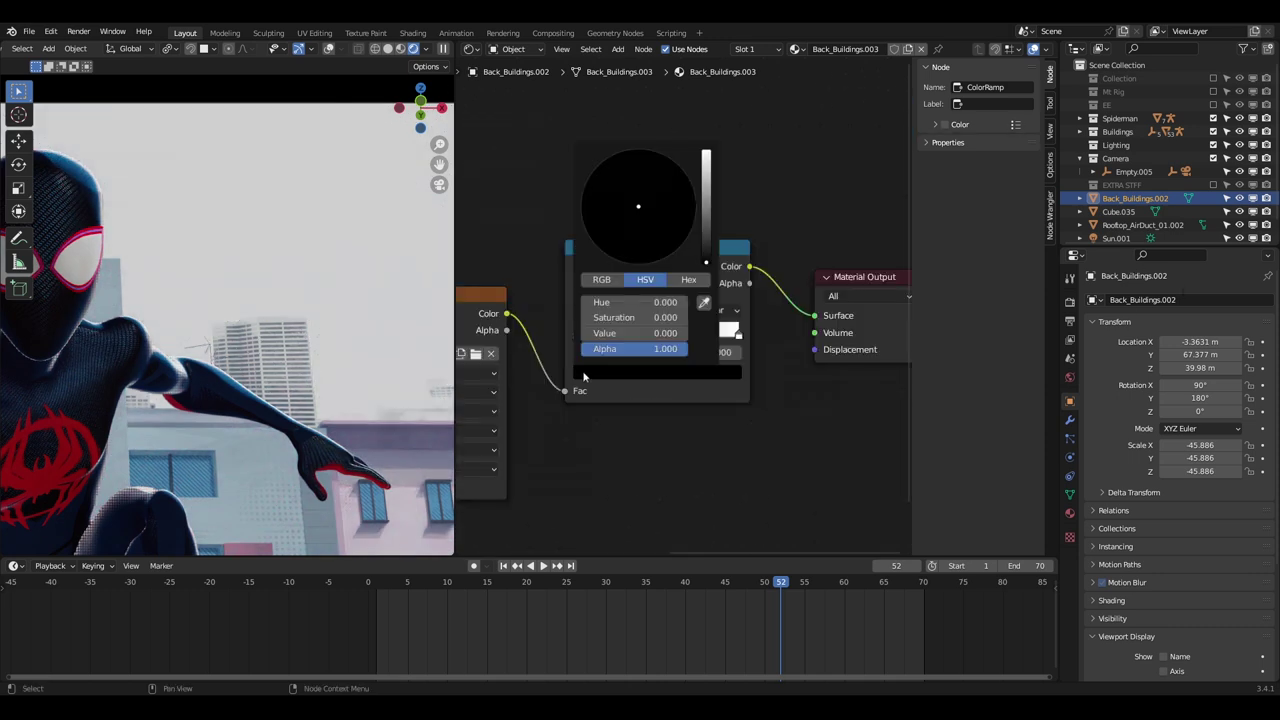
{"action": "left_click_drag", "start_coordinate": [706, 260], "coordinate": [706, 231]}
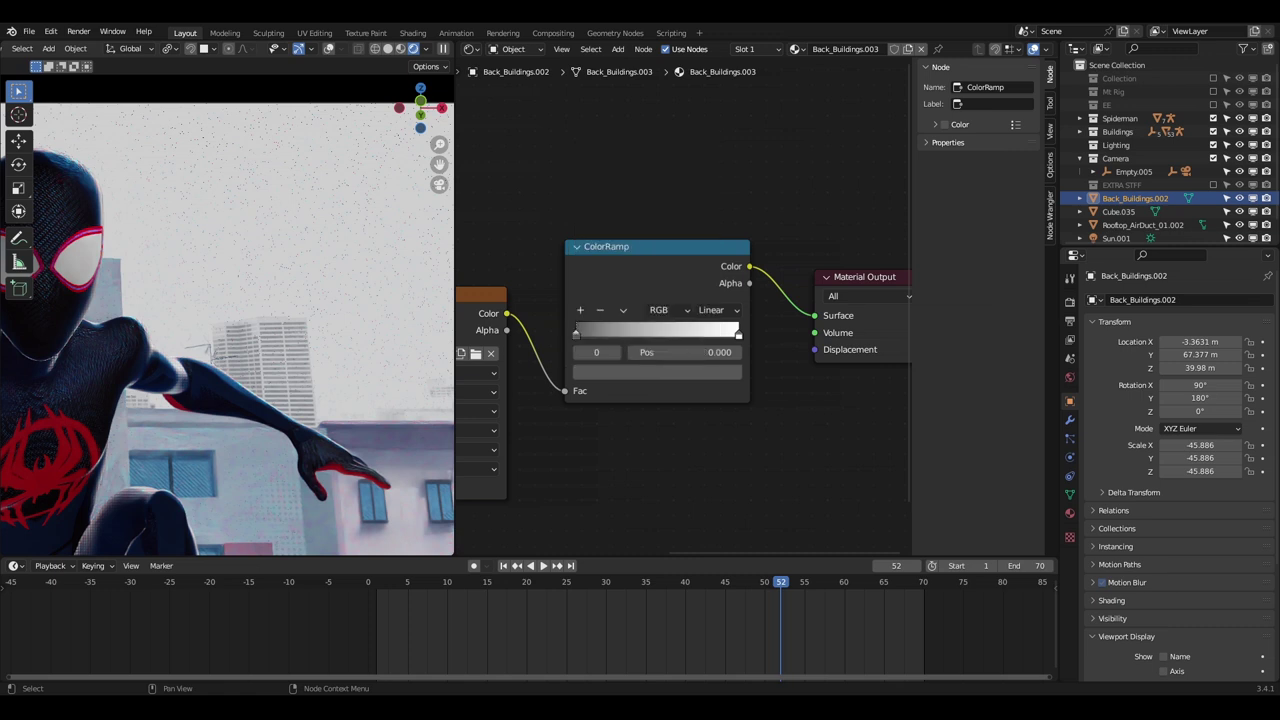
{"action": "left_click", "coordinate": [580, 310]}
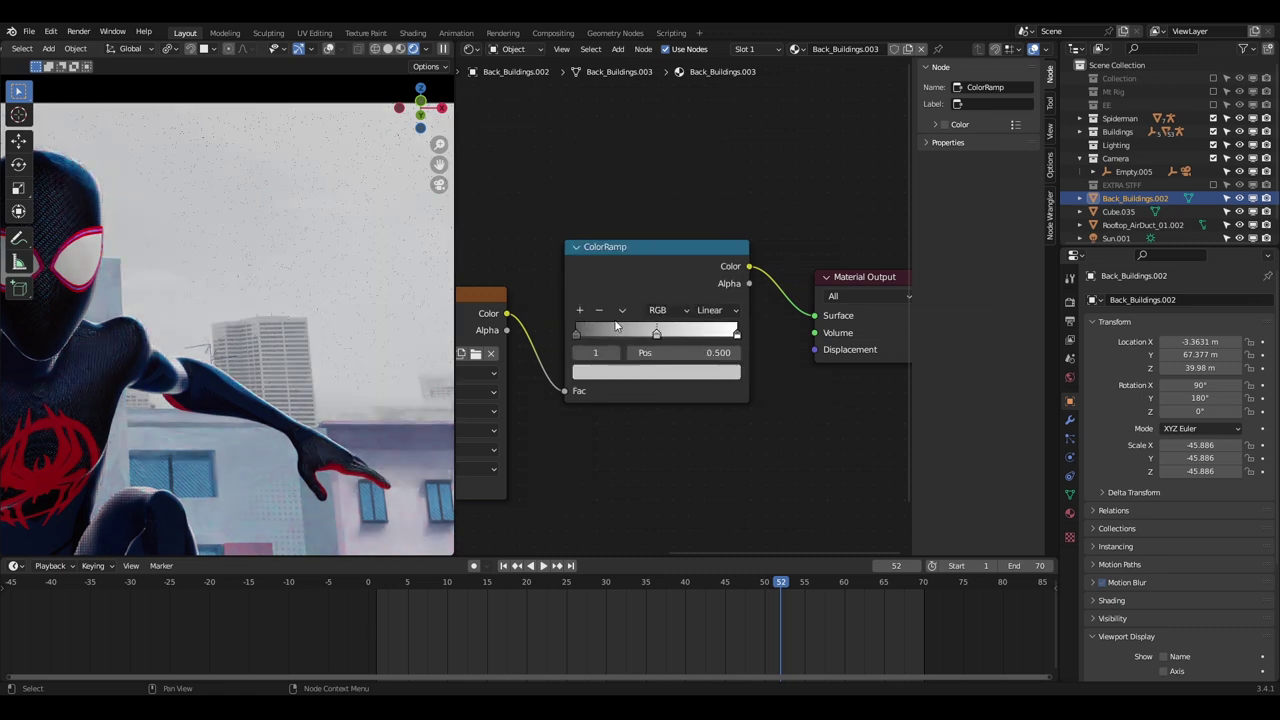
{"action": "left_click", "coordinate": [638, 370]}
{"action": "left_click_drag", "start_coordinate": [638, 207], "coordinate": [653, 196]}
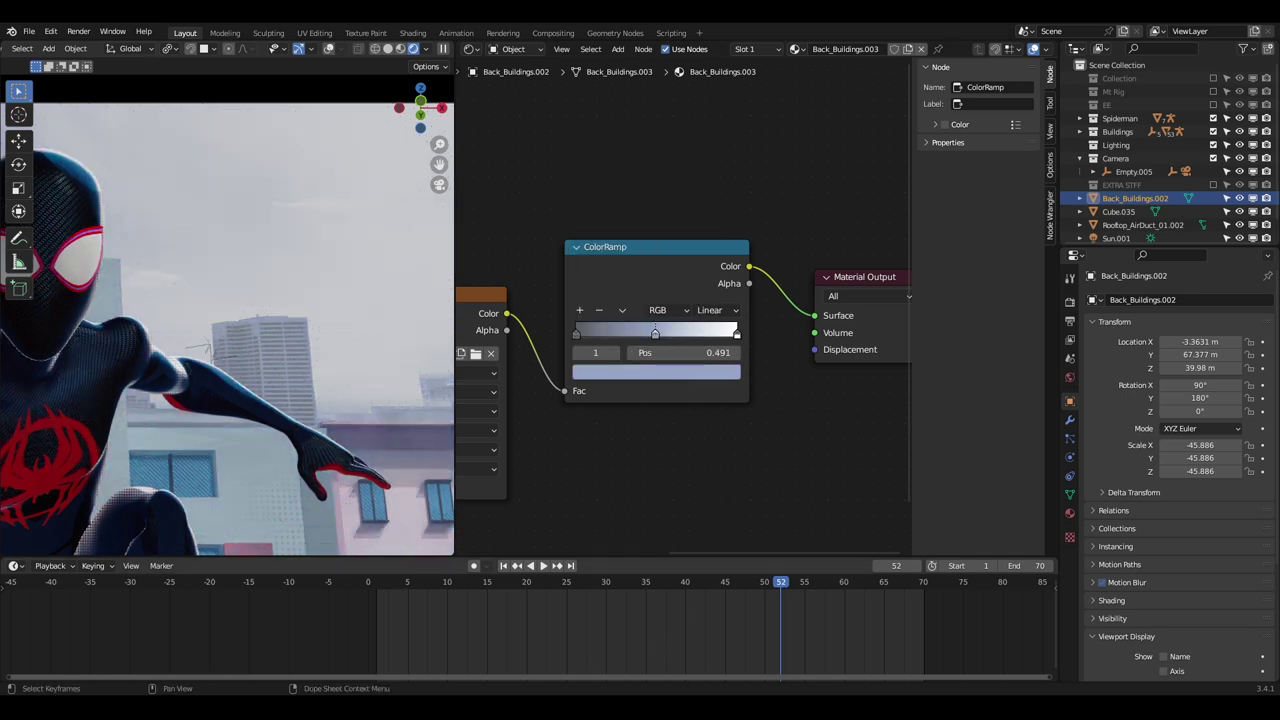
- Select the whole texture and ColorRamp node chain and move it away from the Material Output to make room
{"action": "scroll", "coordinate": [686, 346], "scroll_direction": "down", "scroll_amount": 6}
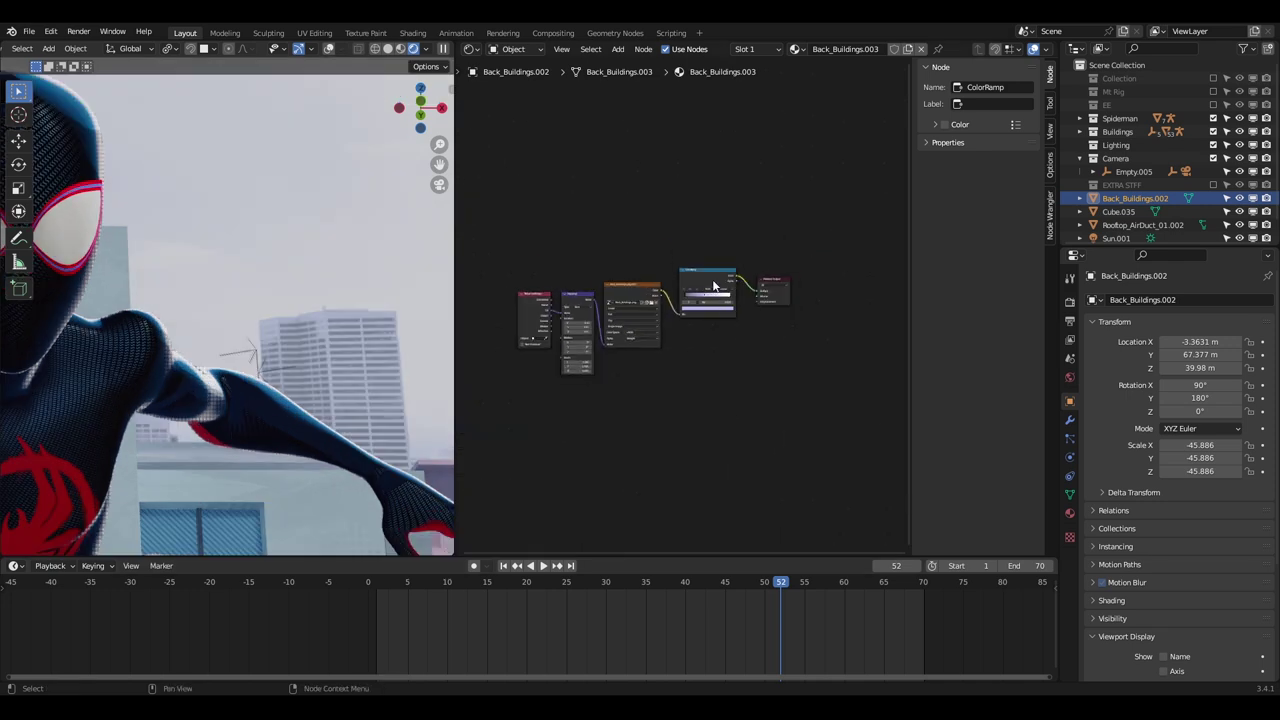
{"action": "left_click", "coordinate": [713, 283]}
{"action": "key", "text": "l"}
{"action": "middle_click_drag", "start_coordinate": [713, 285], "coordinate": [764, 301]}
{"action": "key", "text": "g"}
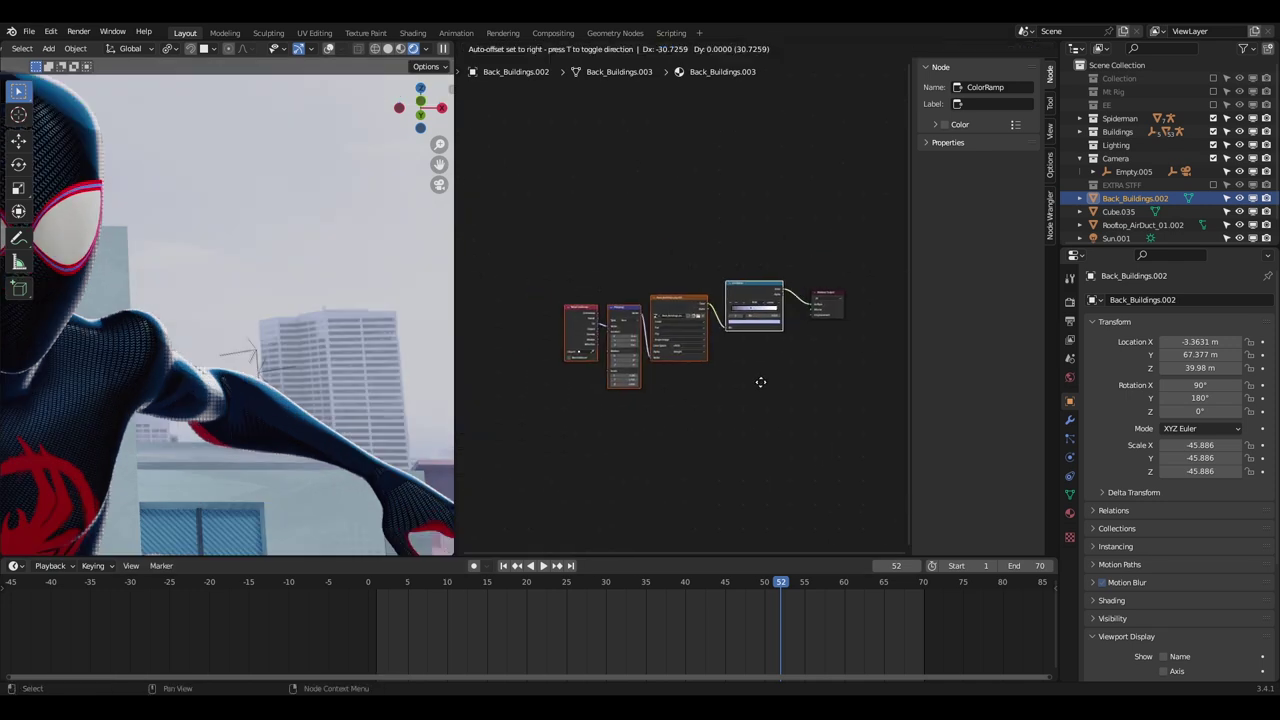
{"action": "left_click", "coordinate": [597, 372]}
{"action": "key", "text": "Home"}
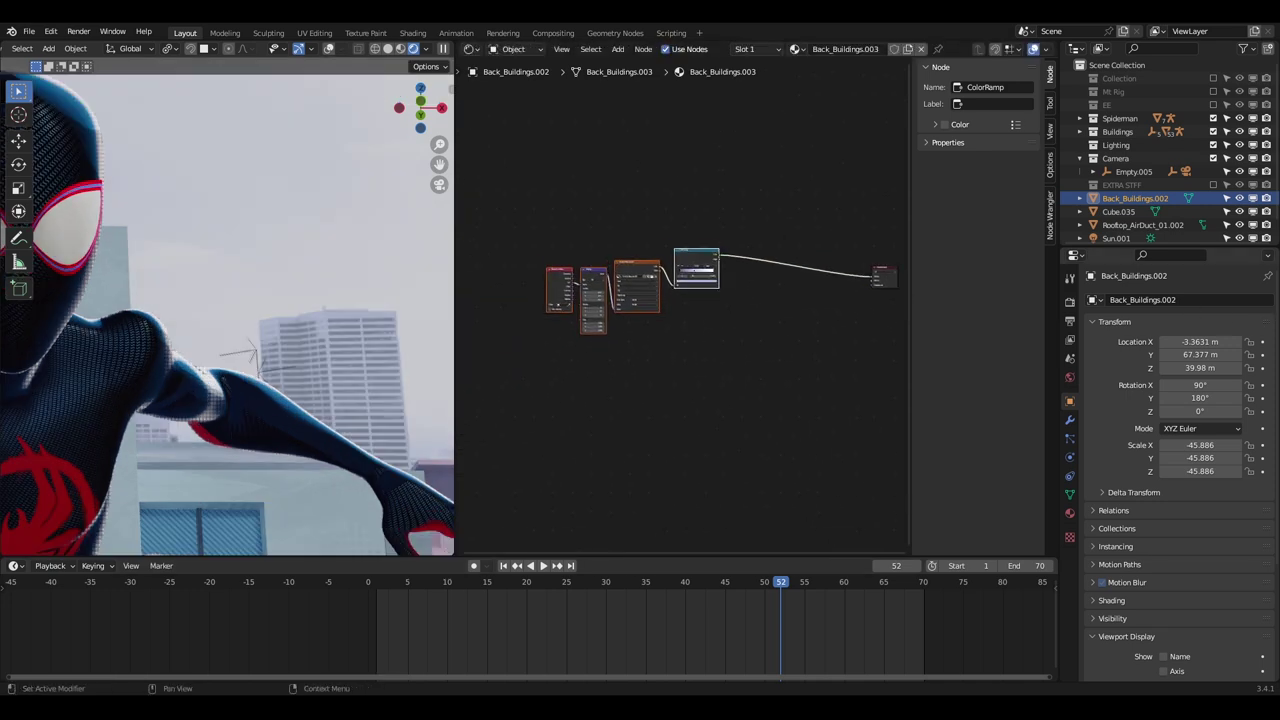
- Duplicate the texture and ColorRamp node chain twice, stacking the copies vertically below the original
{"action": "key", "text": "shift+d"}
{"action": "key", "text": "y"}
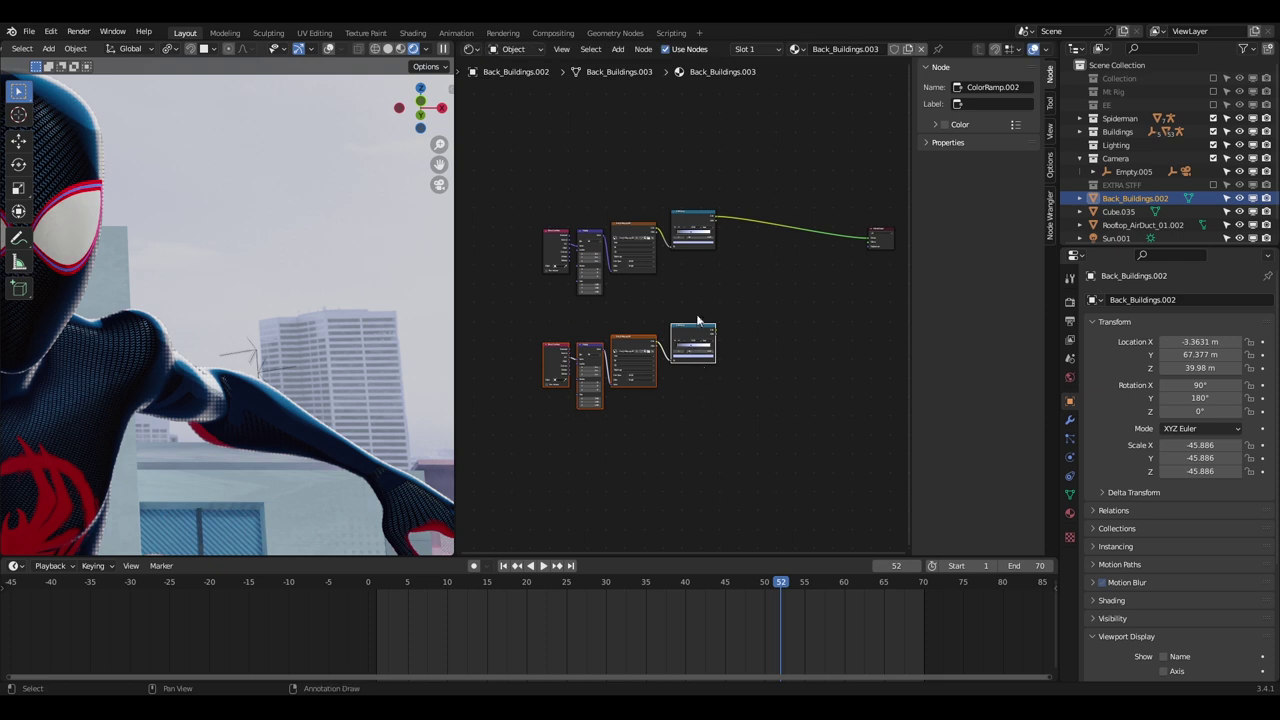
{"action": "key", "text": "shift+d"}
{"action": "key", "text": "y"}
{"action": "left_click", "coordinate": [703, 484]}
- Join the uppermost node chain into a frame and label it R
{"action": "scroll", "coordinate": [516, 155], "scroll_direction": "up", "scroll_amount": 5}
{"action": "left_click_drag", "start_coordinate": [522, 190], "coordinate": [782, 332]}
{"action": "key", "text": "ctrl+j"}
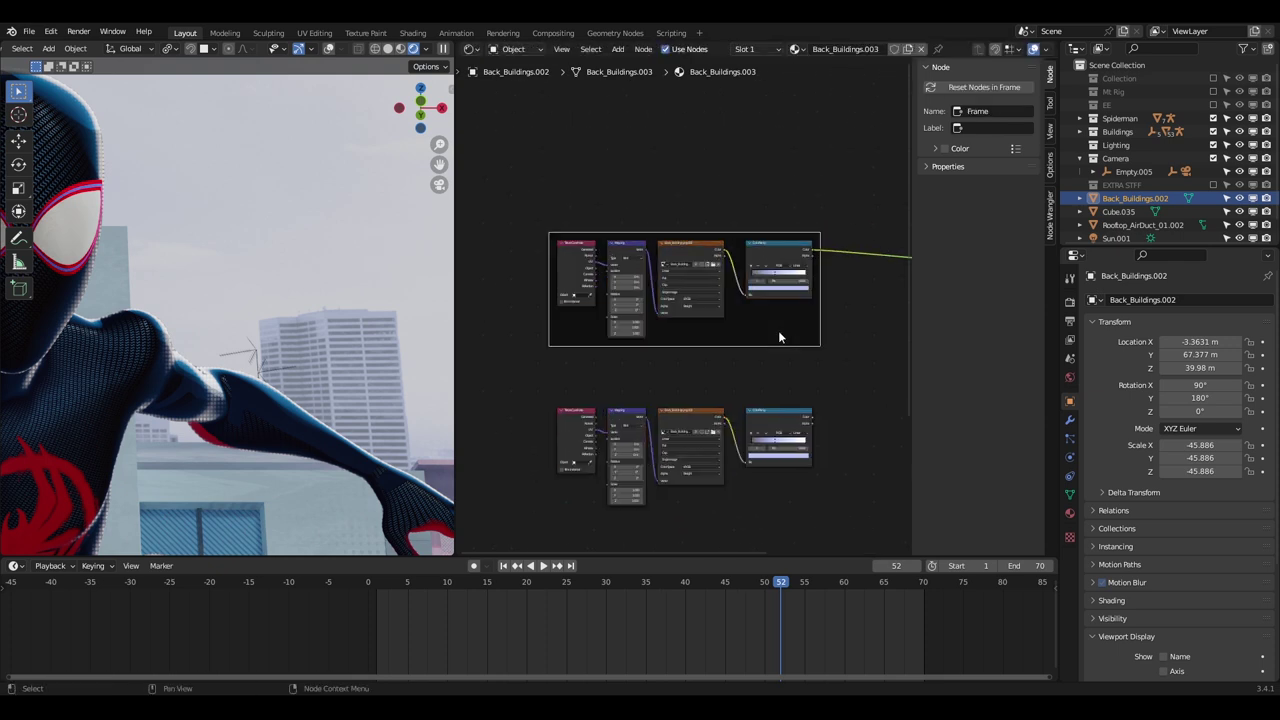
{"action": "key", "text": "F2"}
{"action": "type", "text": "R"}
{"action": "key", "text": "Return"}
- Join the middle node chain into a frame and label it G
{"action": "scroll", "coordinate": [740, 322], "scroll_direction": "down", "scroll_amount": 3}
{"action": "middle_click_drag", "start_coordinate": [690, 370], "coordinate": [692, 296]}
{"action": "left_click_drag", "start_coordinate": [558, 294], "coordinate": [748, 357]}
{"action": "key", "text": "ctrl+j"}
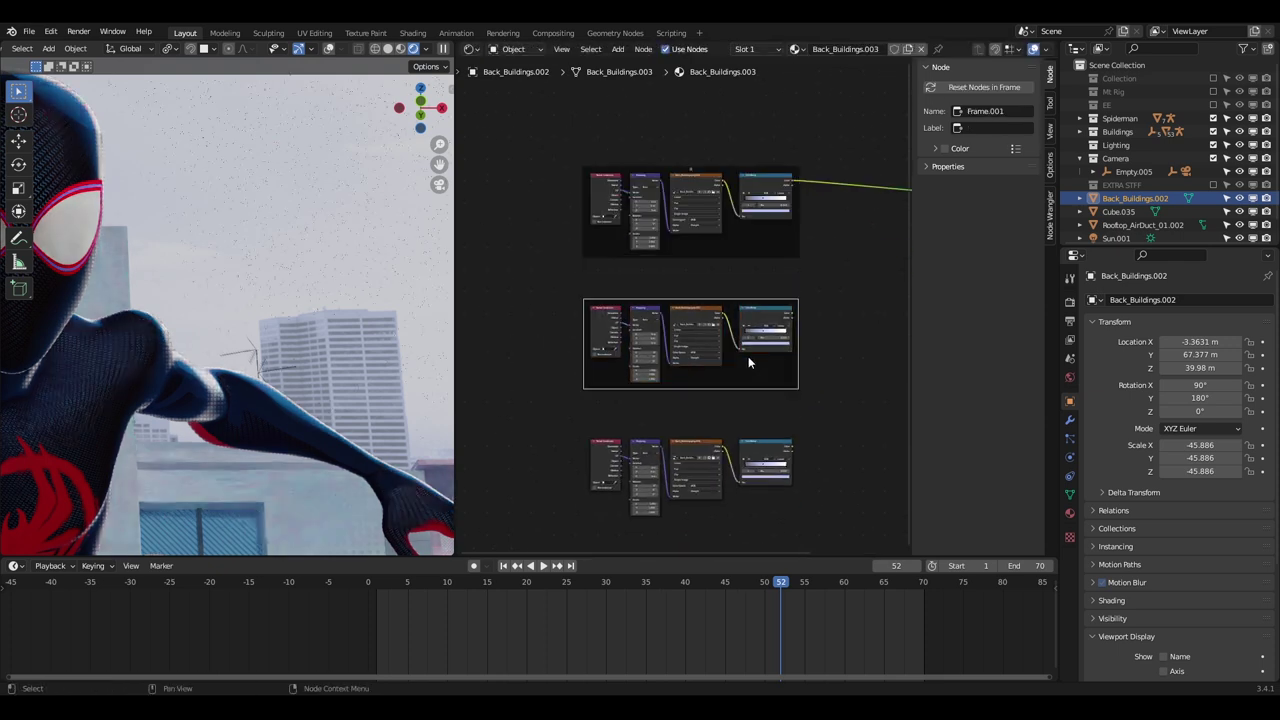
{"action": "key", "text": "F2"}
{"action": "type", "text": "G"}
{"action": "key", "text": "Return"}
- Join the lowest node chain into a frame and label it B
{"action": "scroll", "coordinate": [748, 356], "scroll_direction": "up", "scroll_amount": 1}
{"action": "middle_click_drag", "start_coordinate": [748, 356], "coordinate": [740, 240]}
{"action": "key", "text": "b"}
{"action": "key", "text": "ctrl+j"}
{"action": "key", "text": "F2"}
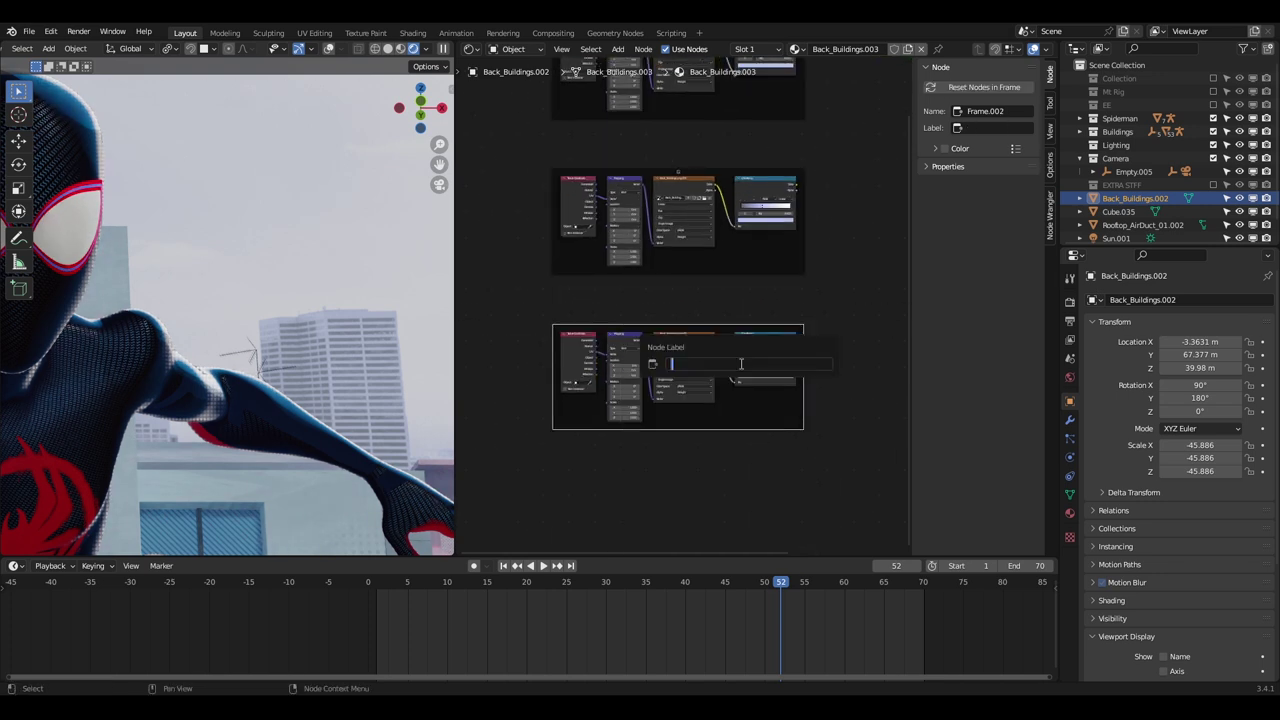
{"action": "type", "text": "B"}
{"action": "key", "text": "Return"}
- Insert an RGB Curves node between the R frame's ColorRamp and the Material Output
{"action": "scroll", "coordinate": [756, 213], "scroll_direction": "down", "scroll_amount": 4}
{"action": "middle_click_drag", "start_coordinate": [880, 150], "coordinate": [816, 186]}
{"action": "scroll", "coordinate": [816, 186], "scroll_direction": "up", "scroll_amount": 5}
{"action": "key", "text": "shift+a"}
{"action": "left_click", "coordinate": [628, 154]}
{"action": "scroll", "coordinate": [688, 286], "scroll_direction": "up", "scroll_amount": 4}
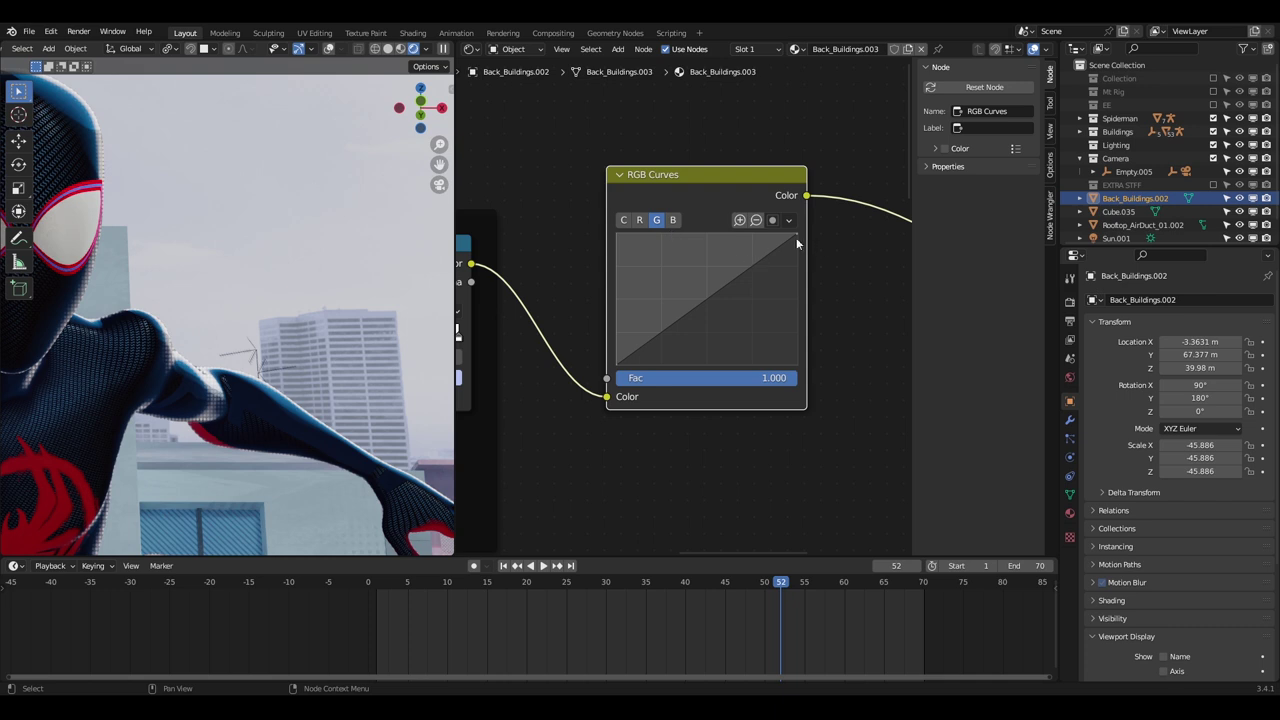
- Lower the end points of the green and blue curves to 0 in the R chain's RGB Curves, keeping only red
{"action": "left_click_drag", "start_coordinate": [797, 236], "coordinate": [797, 366]}
{"action": "left_click", "coordinate": [674, 220]}
{"action": "left_click_drag", "start_coordinate": [796, 235], "coordinate": [797, 366]}
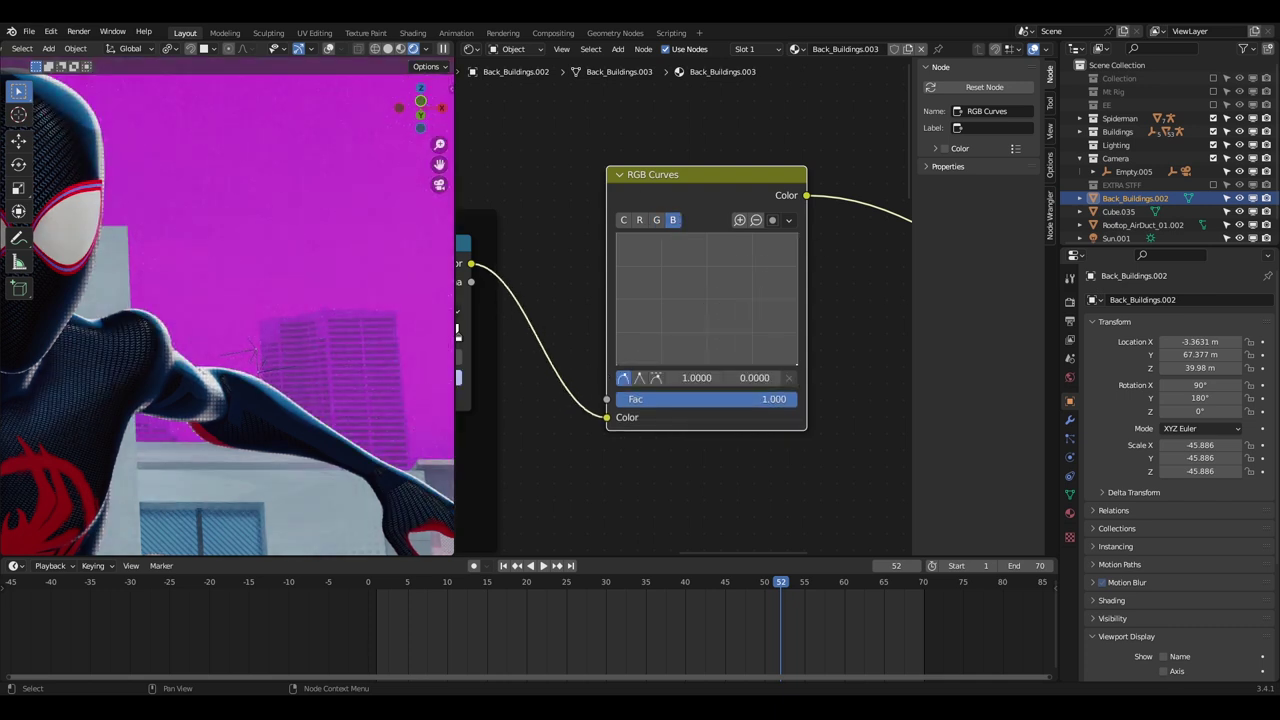
- Add an RGB Curves node beside the G frame and link the frame's ColorRamp color into it
{"action": "scroll", "coordinate": [696, 214], "scroll_direction": "down", "scroll_amount": 5}
{"action": "left_click", "coordinate": [591, 398]}
{"action": "scroll", "coordinate": [717, 311], "scroll_direction": "up", "scroll_amount": 2}
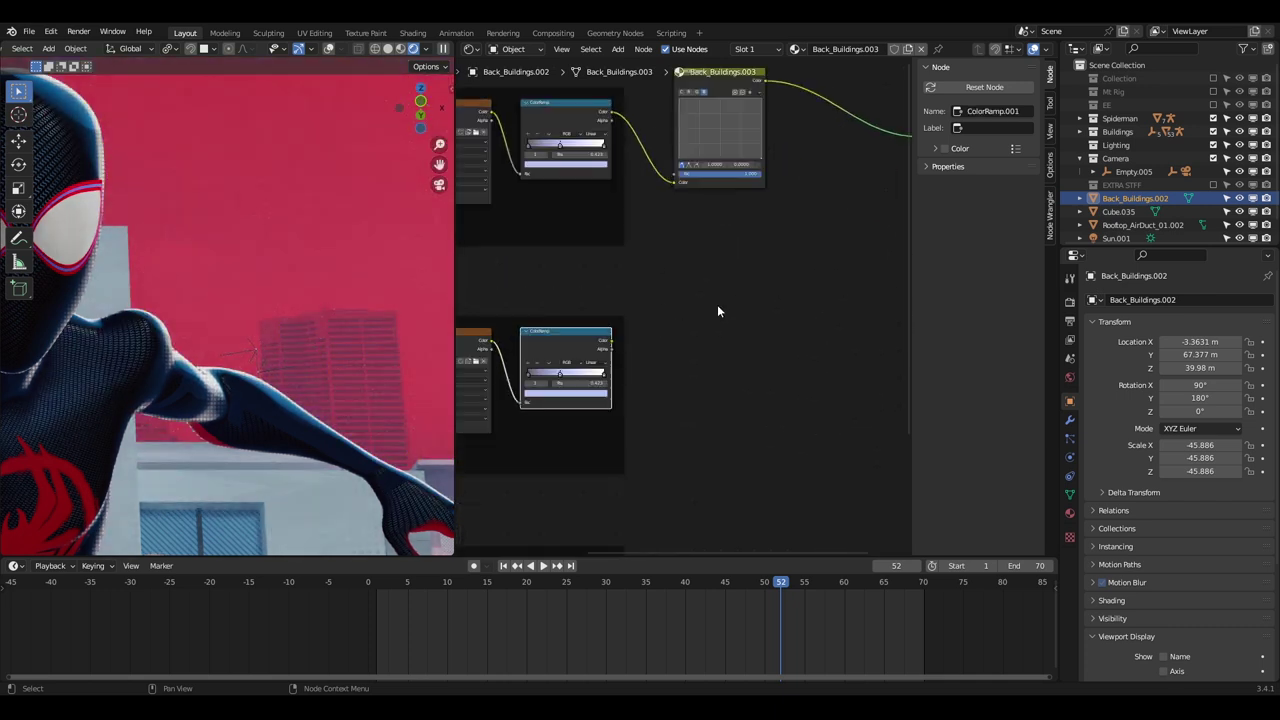
{"action": "type", "text": "cur"}
{"action": "key", "text": "Return"}
{"action": "left_click", "coordinate": [686, 309]}
{"action": "scroll", "coordinate": [688, 312], "scroll_direction": "up", "scroll_amount": 2}
{"action": "left_click_drag", "start_coordinate": [580, 359], "coordinate": [667, 448]}
- Preview the G chain's RGB Curves and flatten its red and blue curves to zero, keeping only green
{"action": "left_click", "coordinate": [728, 297], "text": "ctrl+shift"}
{"action": "scroll", "coordinate": [712, 373], "scroll_direction": "up", "scroll_amount": 5}
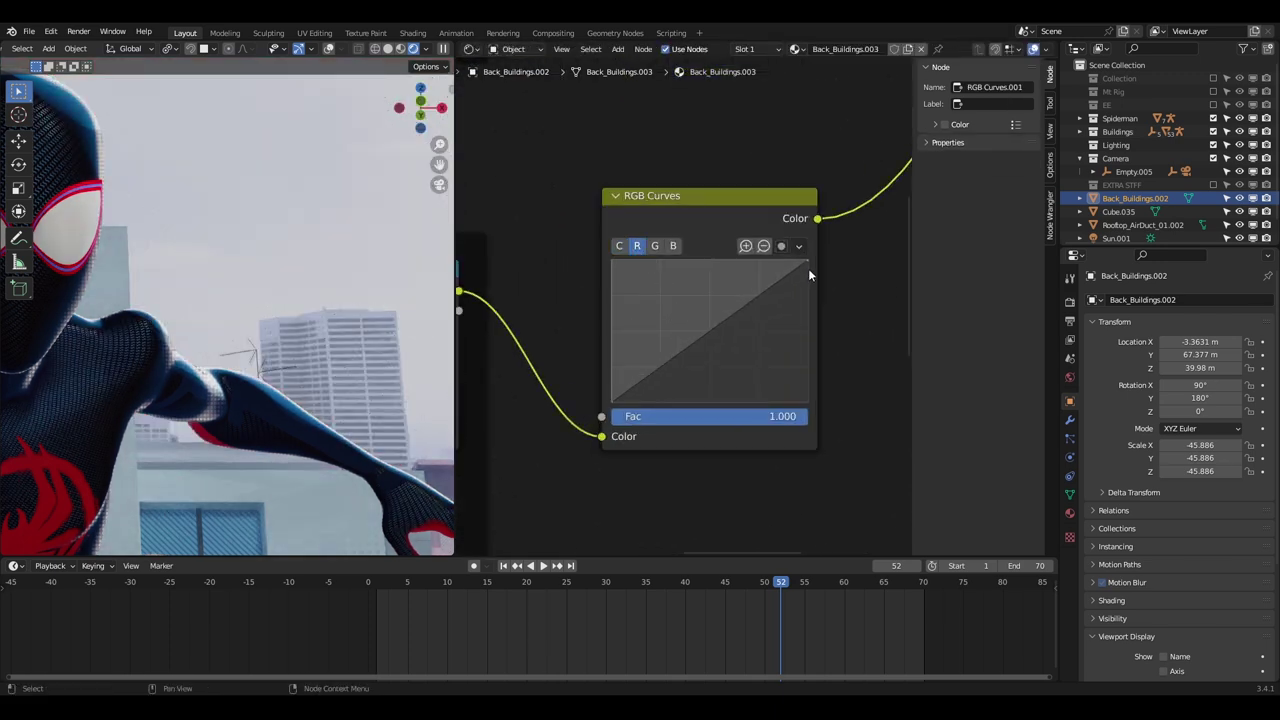
{"action": "left_click_drag", "start_coordinate": [808, 268], "coordinate": [806, 401]}
{"action": "scroll", "coordinate": [708, 165], "scroll_direction": "down", "scroll_amount": 3}
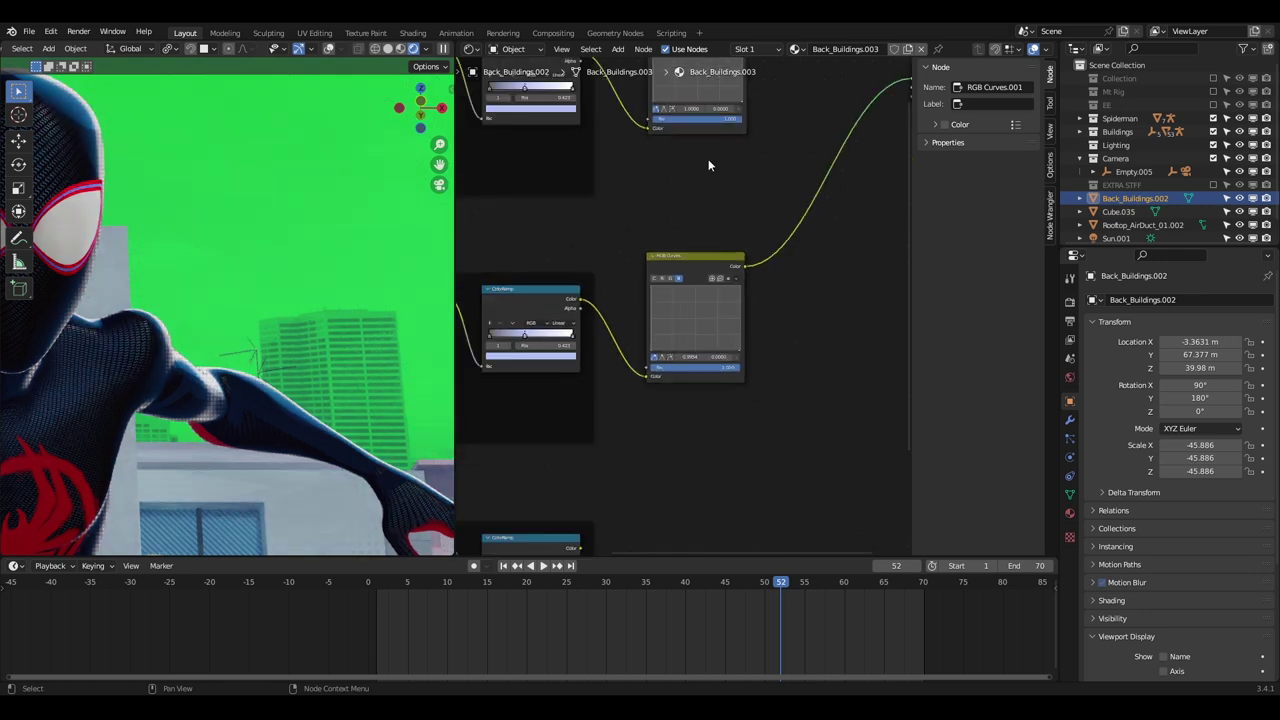
- Preview the B frame's ColorRamp and connect its color to a new RGB Curves node beside the frame
{"action": "scroll", "coordinate": [674, 270], "scroll_direction": "down", "scroll_amount": 2}
{"action": "scroll", "coordinate": [613, 365], "scroll_direction": "up", "scroll_amount": 3}
{"action": "left_click", "coordinate": [592, 360], "text": "ctrl+shift"}
{"action": "key", "text": "shift+a"}
{"action": "key", "text": "s"}
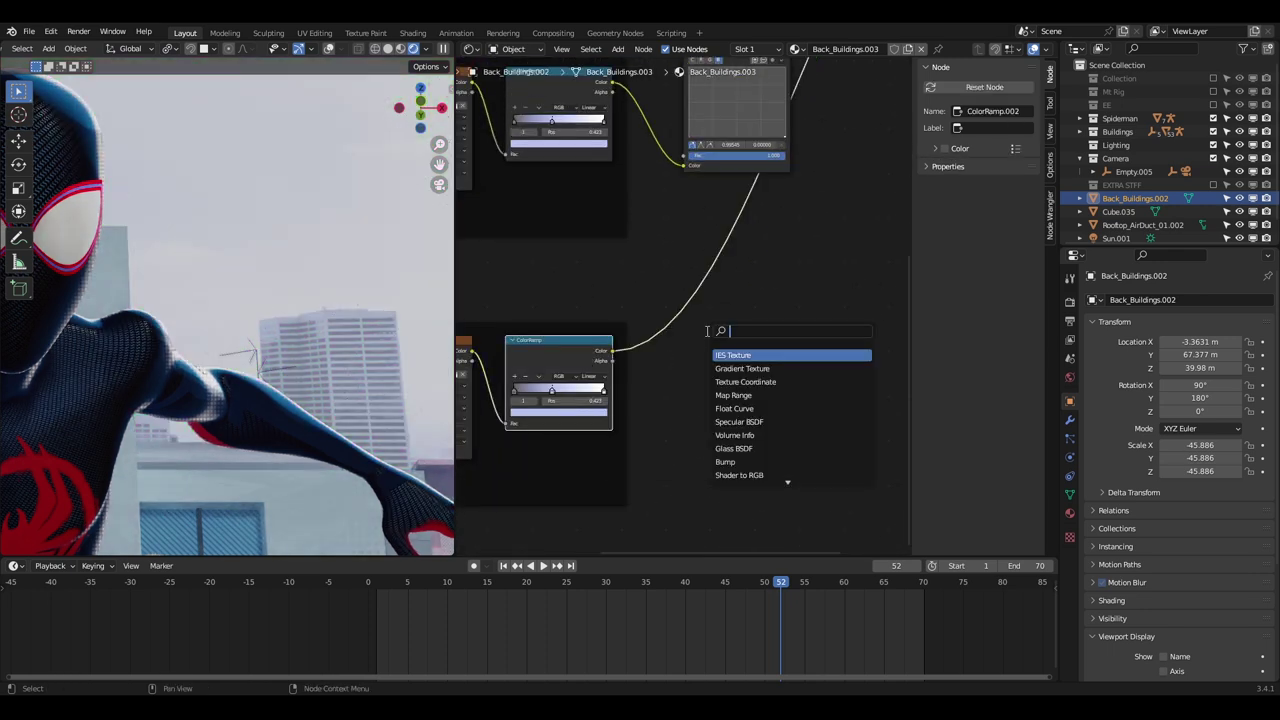
{"action": "key", "text": "Return"}
{"action": "left_click", "coordinate": [707, 331]}
{"action": "scroll", "coordinate": [690, 310], "scroll_direction": "up", "scroll_amount": 1}
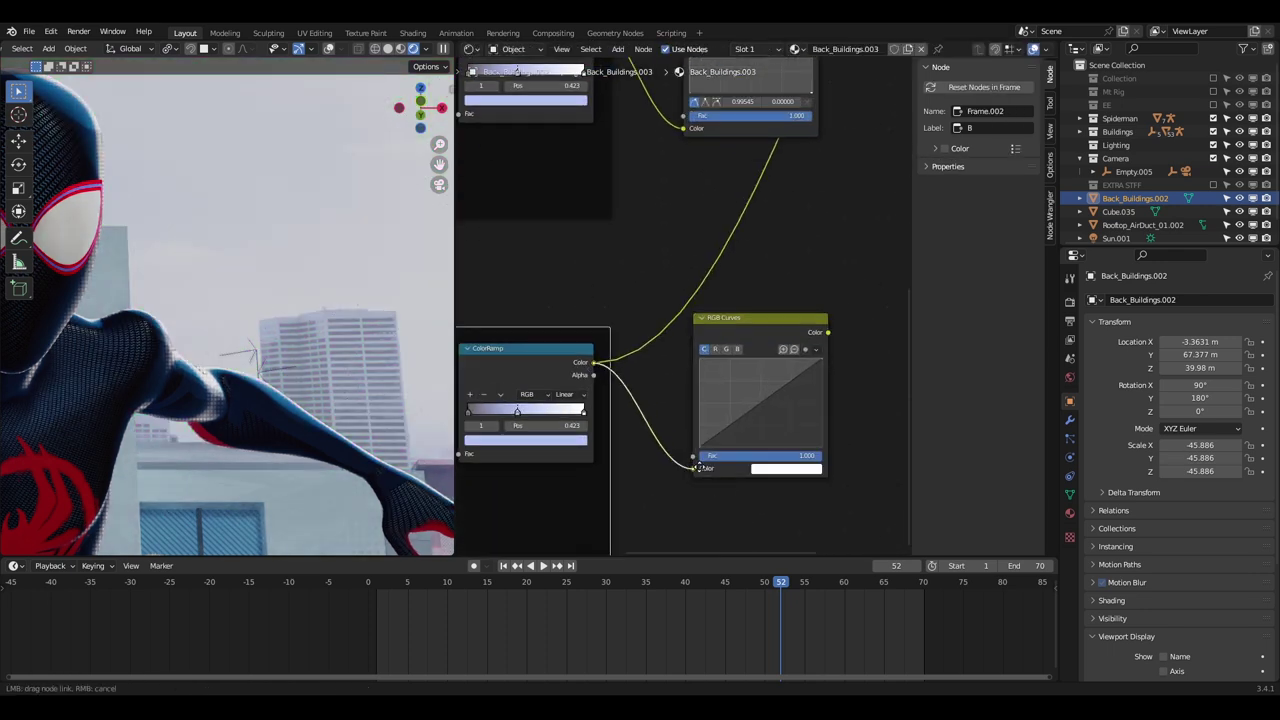
{"action": "left_click_drag", "start_coordinate": [697, 467], "coordinate": [698, 467]}
- Flatten the red and green curves of the B chain's RGB Curves to zero, keeping only blue
{"action": "scroll", "coordinate": [760, 369], "scroll_direction": "up", "scroll_amount": 3}
{"action": "left_click_drag", "start_coordinate": [860, 286], "coordinate": [859, 436]}
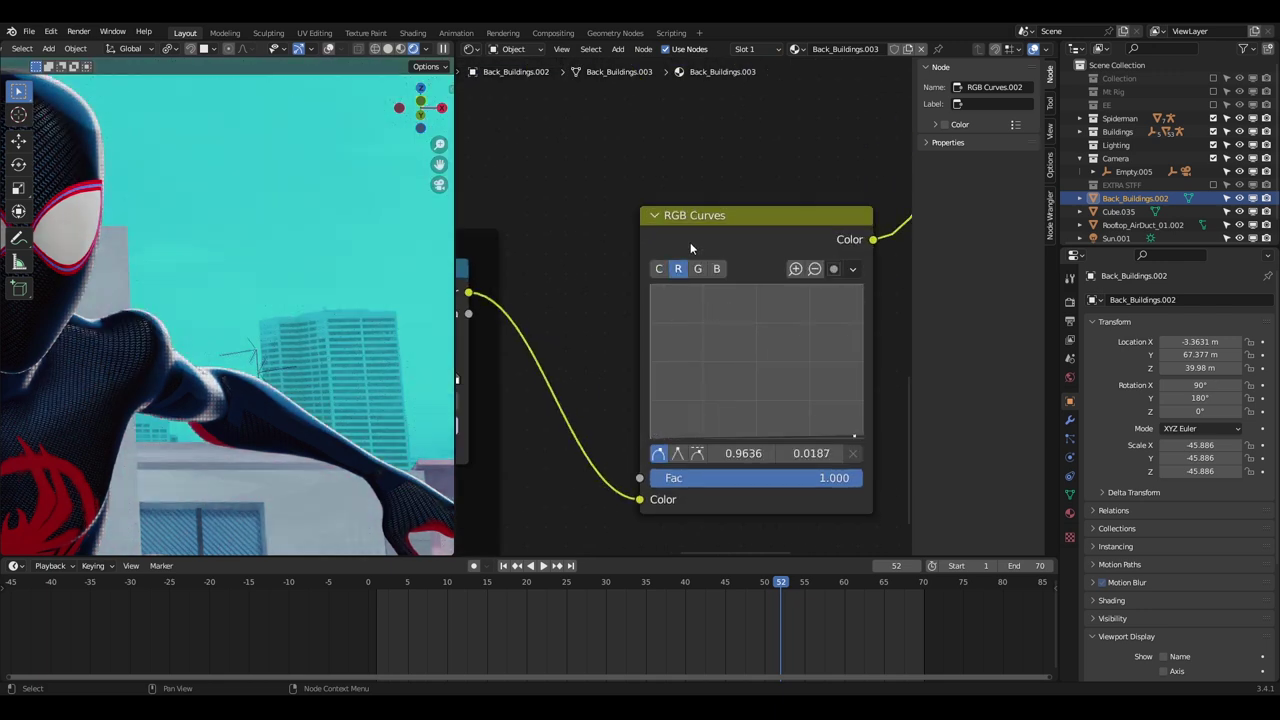
{"action": "left_click", "coordinate": [698, 269]}
{"action": "left_click_drag", "start_coordinate": [861, 288], "coordinate": [863, 440]}
- Add a Mix node between the R chain's RGB Curves and the Material Output, and save the file
{"action": "scroll", "coordinate": [759, 260], "scroll_direction": "down", "scroll_amount": 10}
{"action": "middle_click_drag", "start_coordinate": [744, 140], "coordinate": [728, 330]}
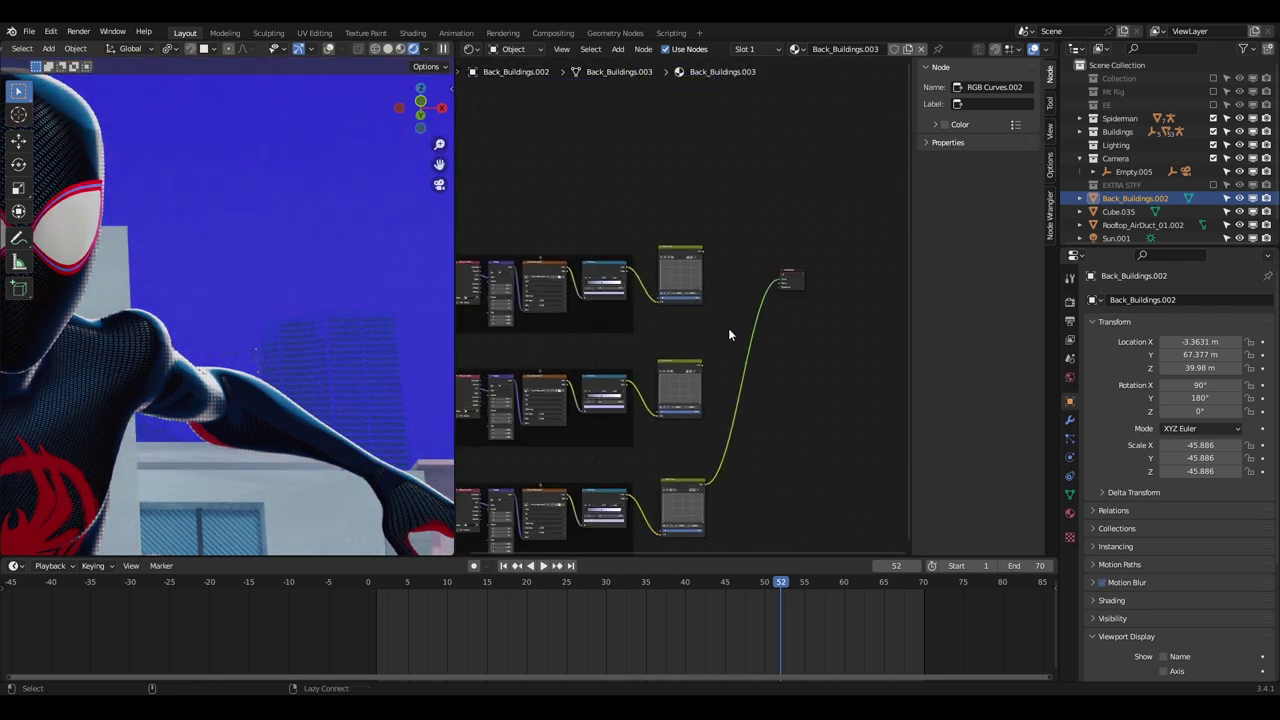
{"action": "scroll", "coordinate": [738, 330], "scroll_direction": "up", "scroll_amount": 3}
{"action": "key", "text": "shift+a"}
{"action": "type", "text": "mix"}
{"action": "key", "text": "Return"}
{"action": "left_click", "coordinate": [704, 227]}
{"action": "middle_click_drag", "start_coordinate": [706, 235], "coordinate": [738, 155]}
{"action": "scroll", "coordinate": [740, 159], "scroll_direction": "up", "scroll_amount": 6}
{"action": "key", "text": "ctrl+s"}
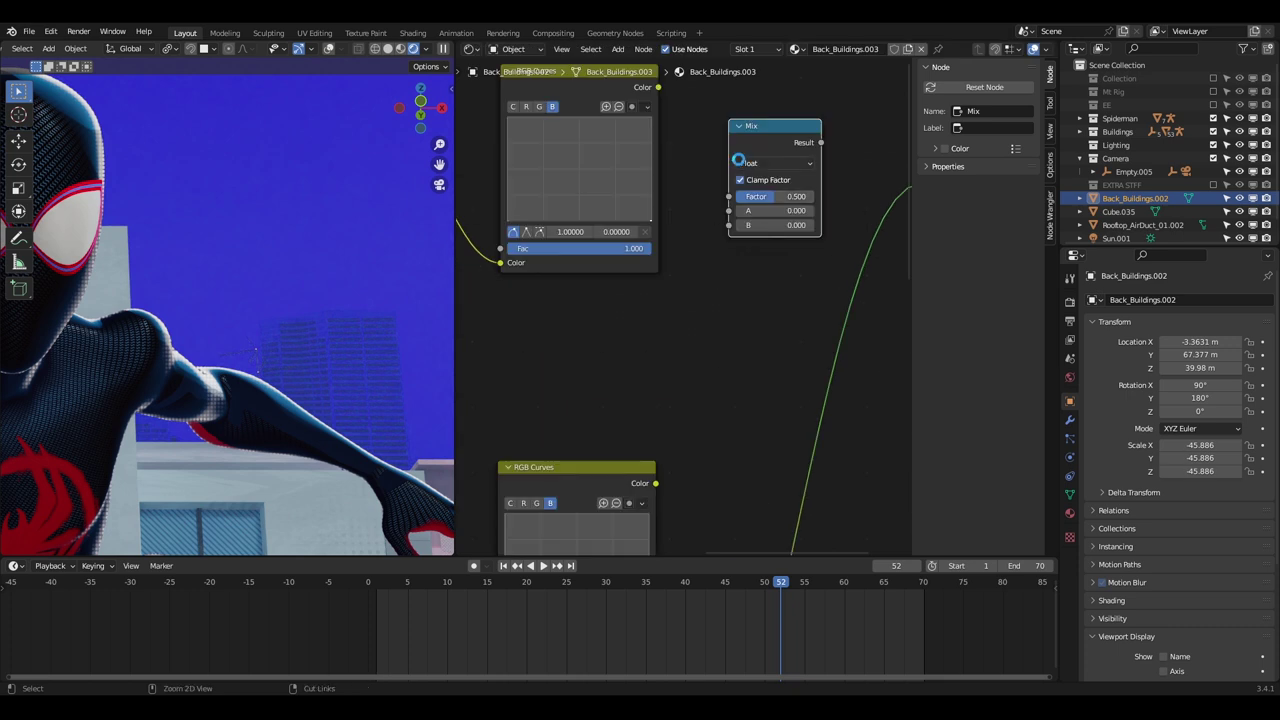
- Set the Mix node to Color and connect the R and G chains' RGB Curves to its A and B inputs
{"action": "left_click", "coordinate": [752, 163]}
{"action": "left_click", "coordinate": [775, 209]}
{"action": "middle_click_drag", "start_coordinate": [771, 230], "coordinate": [698, 417]}
{"action": "scroll", "coordinate": [698, 417], "scroll_direction": "up", "scroll_amount": 1}
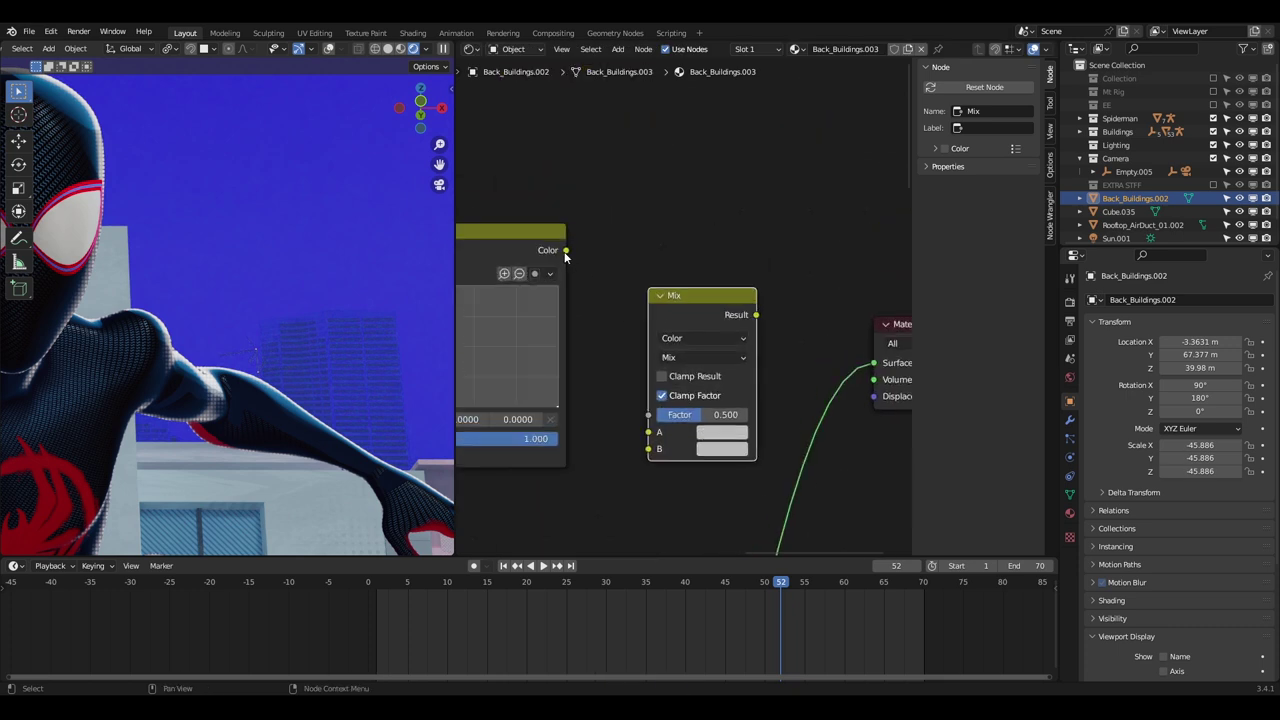
{"action": "left_click_drag", "start_coordinate": [657, 440], "coordinate": [650, 433]}
{"action": "middle_click_drag", "start_coordinate": [612, 515], "coordinate": [684, 221]}
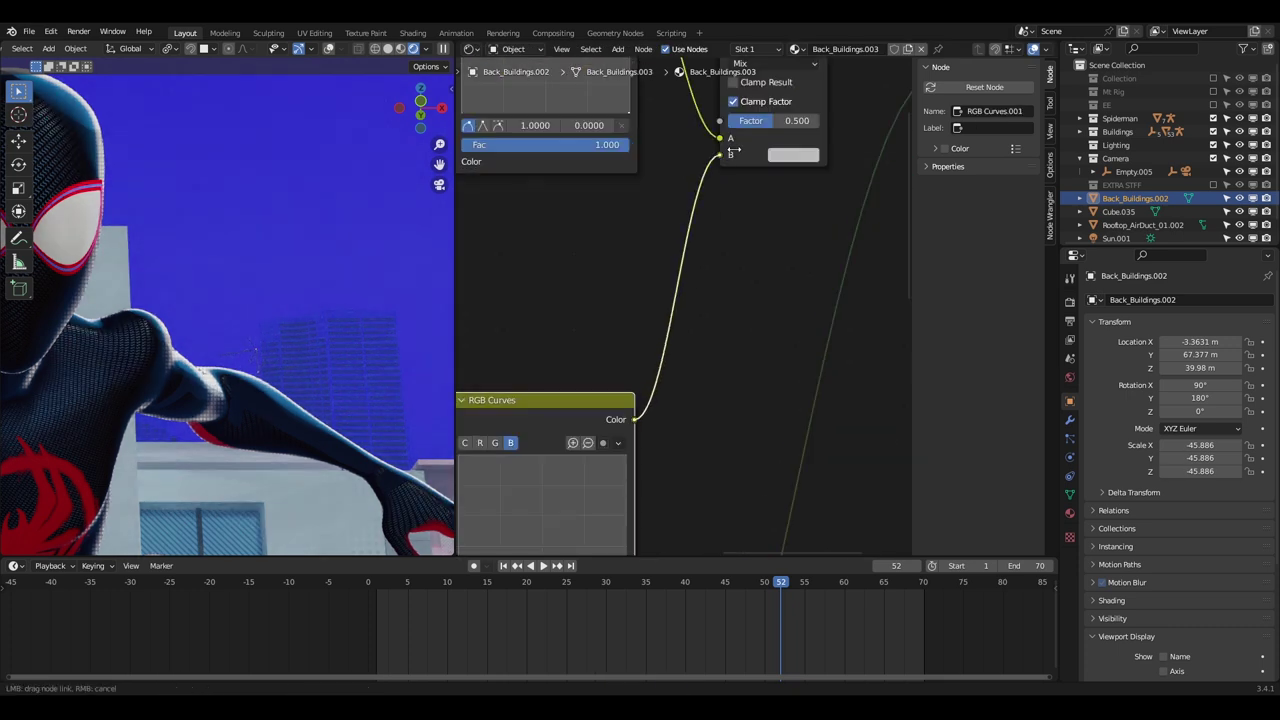
{"action": "left_click_drag", "start_coordinate": [734, 150], "coordinate": [735, 152]}
- Connect the Mix result to the Material Output's Surface and set its blending to Add with factor 1.000
{"action": "scroll", "coordinate": [742, 155], "scroll_direction": "down", "scroll_amount": 3}
{"action": "middle_click_drag", "start_coordinate": [747, 155], "coordinate": [678, 225]}
{"action": "scroll", "coordinate": [674, 225], "scroll_direction": "up", "scroll_amount": 1}
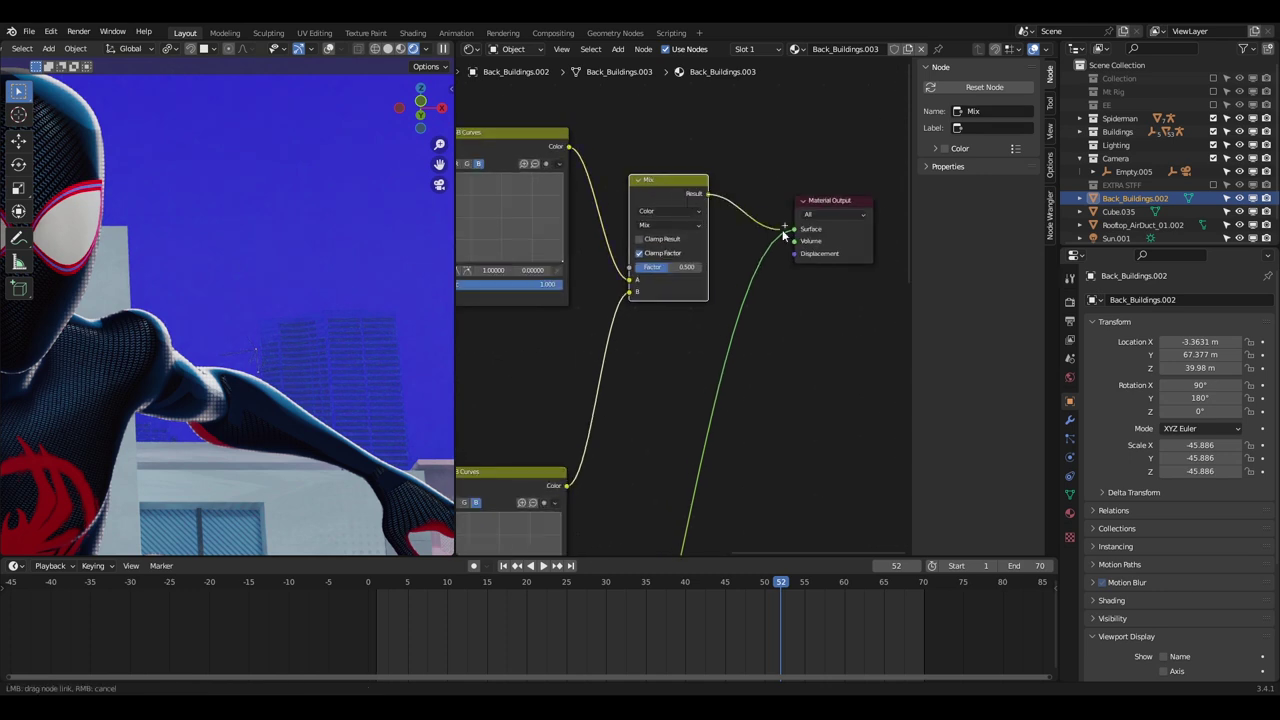
{"action": "left_click_drag", "start_coordinate": [785, 235], "coordinate": [793, 229]}
{"action": "left_click", "coordinate": [671, 225]}
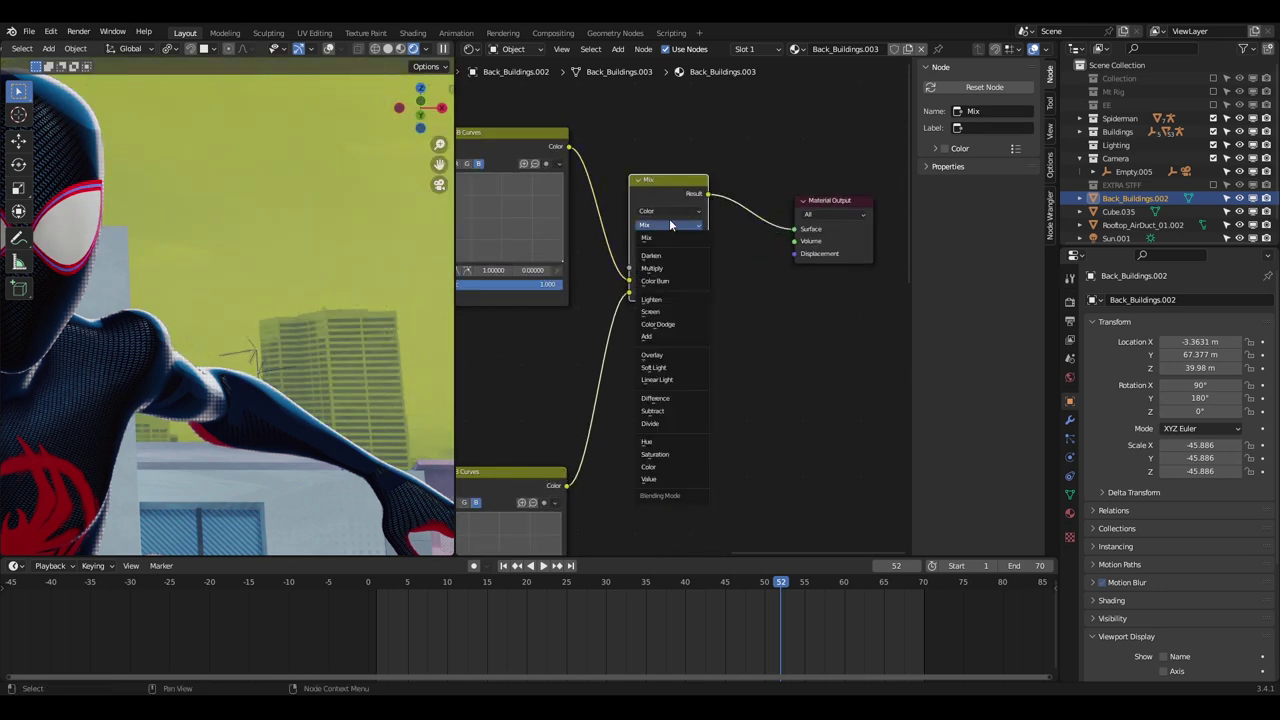
{"action": "left_click", "coordinate": [658, 340]}
{"action": "scroll", "coordinate": [659, 206], "scroll_direction": "down", "scroll_amount": 1}
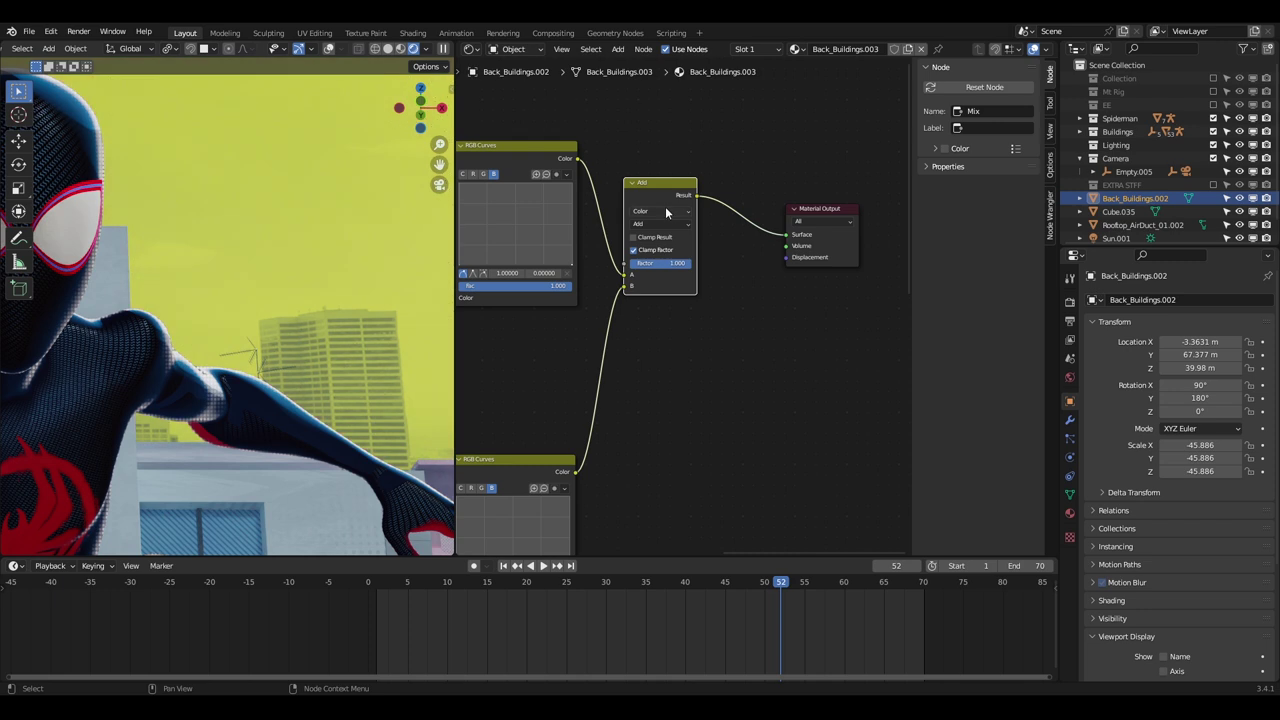
- Duplicate the Add node before the Material Output and feed the B chain's RGB Curves into the copy
{"action": "key", "text": "shift+d"}
{"action": "left_click", "coordinate": [751, 236]}
{"action": "scroll", "coordinate": [689, 332], "scroll_direction": "down", "scroll_amount": 4}
{"action": "middle_click_drag", "start_coordinate": [686, 442], "coordinate": [696, 254]}
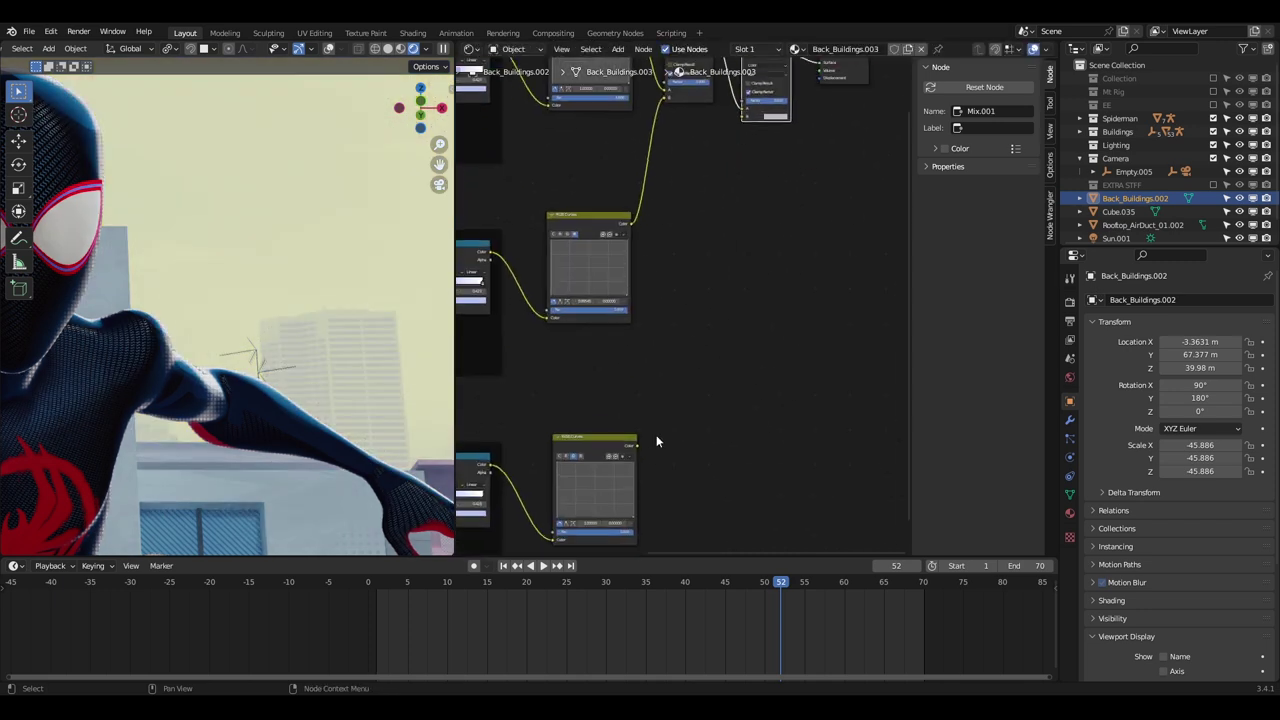
{"action": "left_click_drag", "start_coordinate": [637, 448], "coordinate": [734, 113]}
- Save the file and inspect the recombined backdrop in the camera view
{"action": "middle_click_drag", "start_coordinate": [362, 216], "coordinate": [357, 323], "text": "shift"}
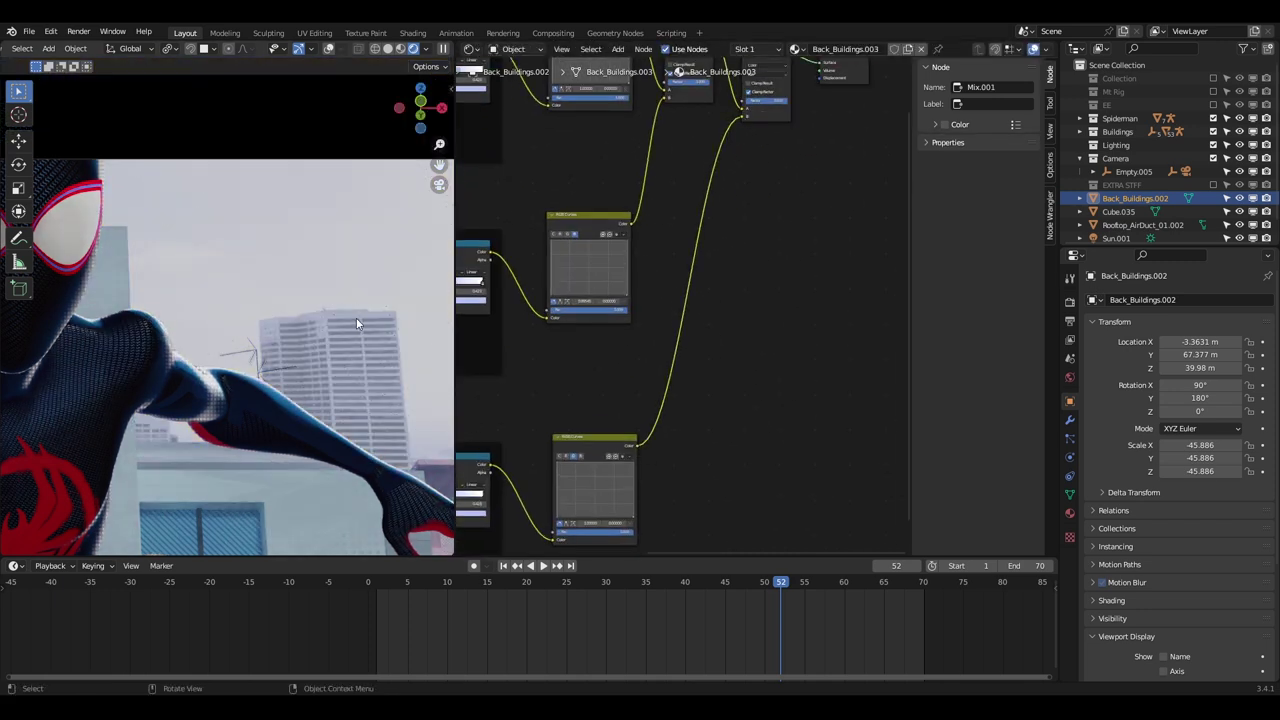
{"action": "scroll", "coordinate": [345, 310], "scroll_direction": "down", "scroll_amount": 7}
{"action": "middle_click_drag", "start_coordinate": [47, 287], "coordinate": [149, 263], "text": "shift"}
{"action": "key", "text": "ctrl+s"}
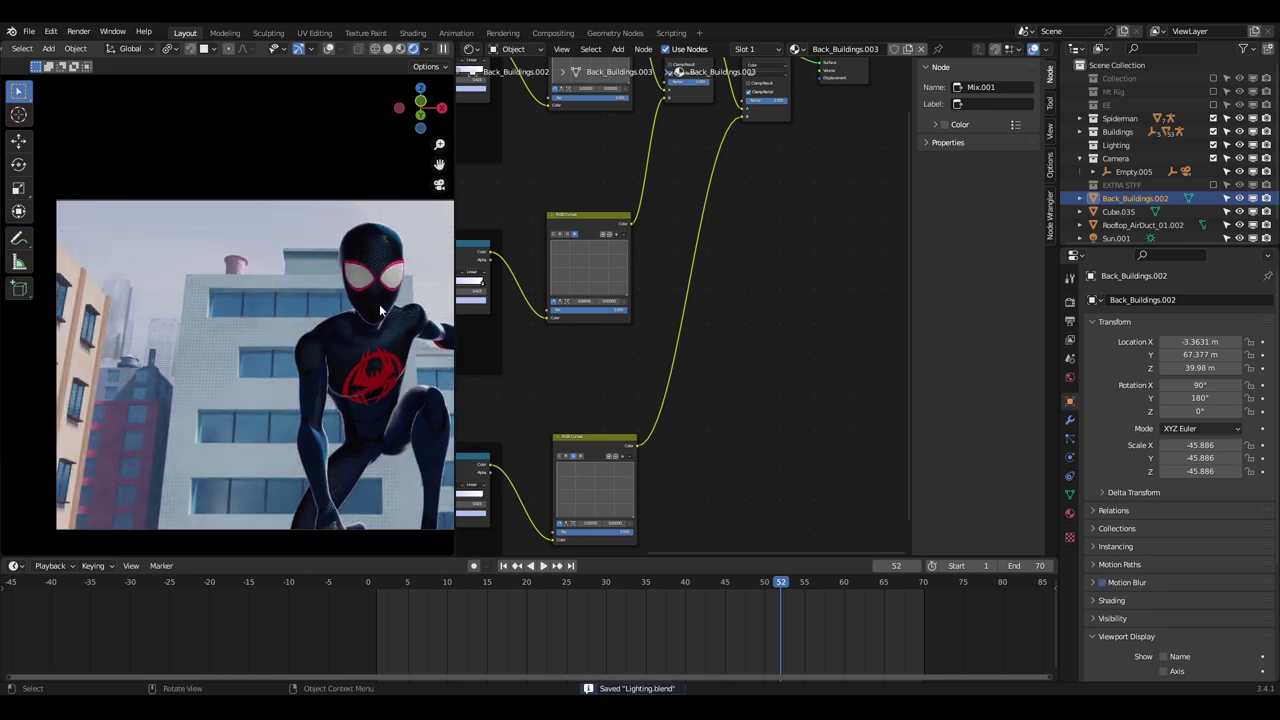
{"action": "middle_click_drag", "start_coordinate": [430, 313], "coordinate": [198, 338], "text": "shift"}
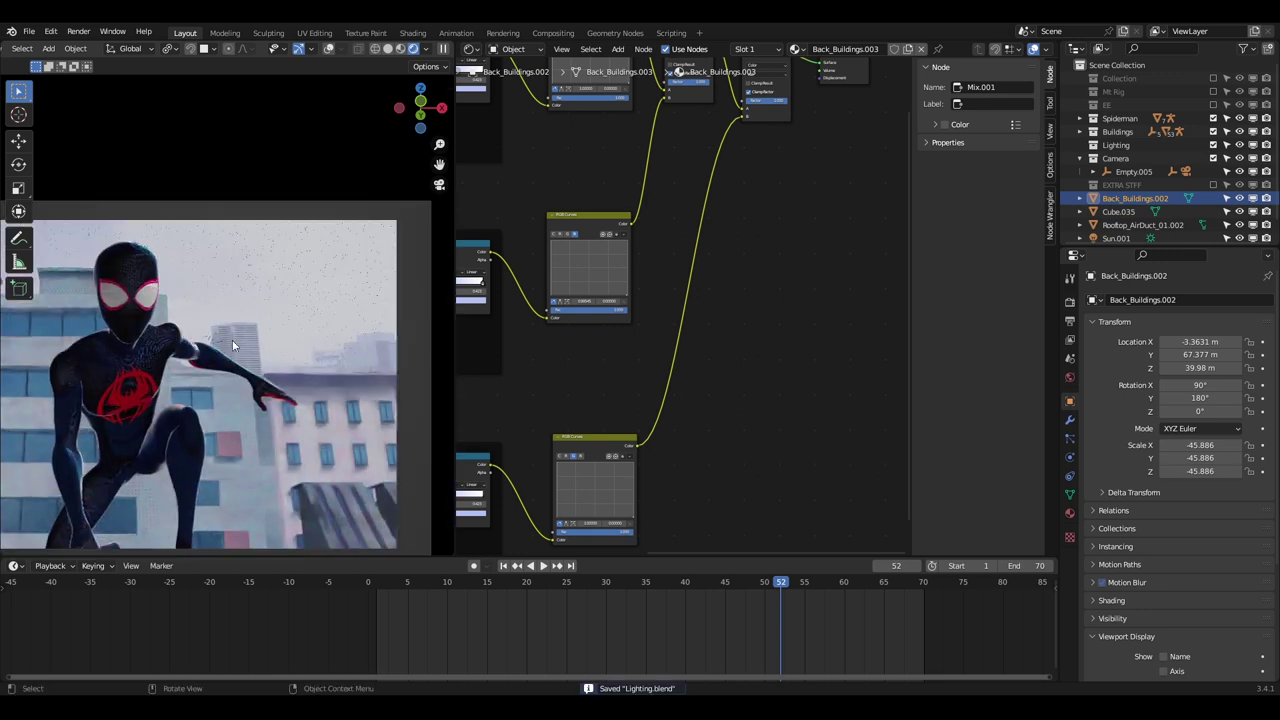
{"action": "scroll", "coordinate": [232, 340], "scroll_direction": "up", "scroll_amount": 5}
{"action": "scroll", "coordinate": [854, 351], "scroll_direction": "down", "scroll_amount": 3}
- Set the X location of the R frame's Mapping node to 0.0015 m
{"action": "middle_click_drag", "start_coordinate": [590, 250], "coordinate": [900, 333]}
{"action": "key", "text": "n"}
{"action": "scroll", "coordinate": [550, 302], "scroll_direction": "up", "scroll_amount": 6}
{"action": "scroll", "coordinate": [400, 362], "scroll_direction": "up", "scroll_amount": 9}
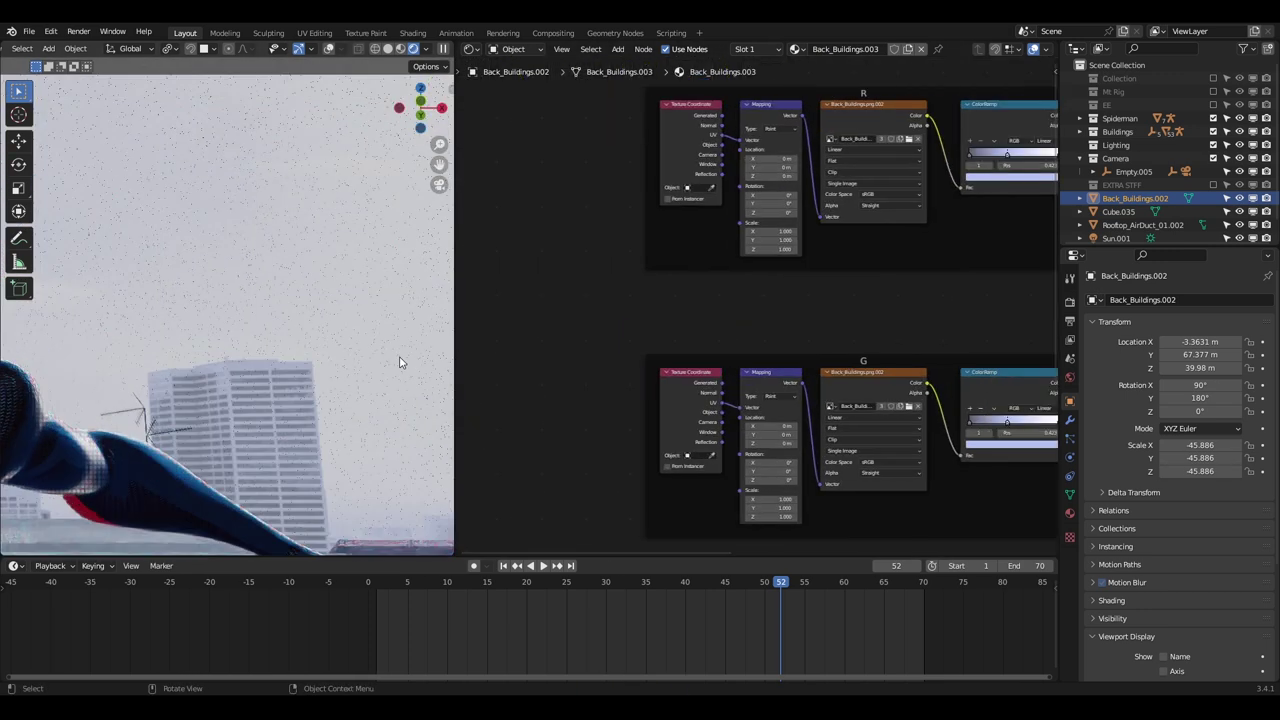
{"action": "scroll", "coordinate": [790, 130], "scroll_direction": "up", "scroll_amount": 6}
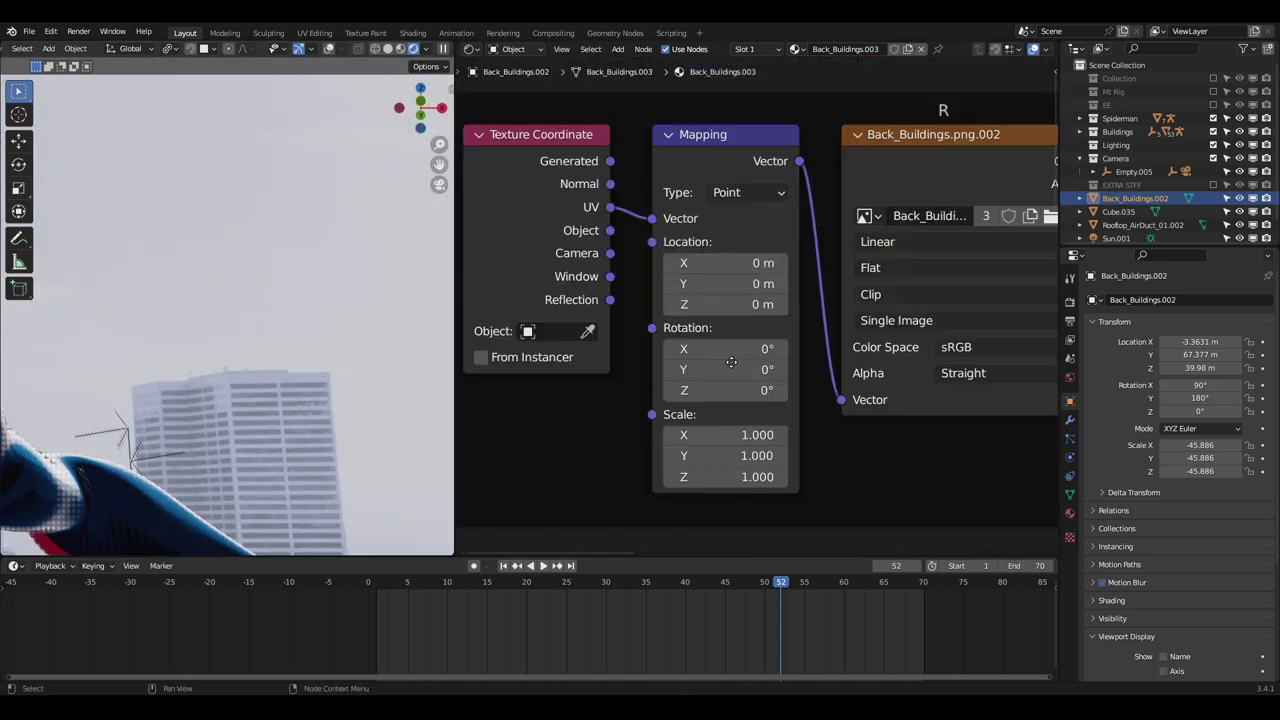
{"action": "left_click", "coordinate": [790, 246]}
{"action": "left_click", "coordinate": [752, 246]}
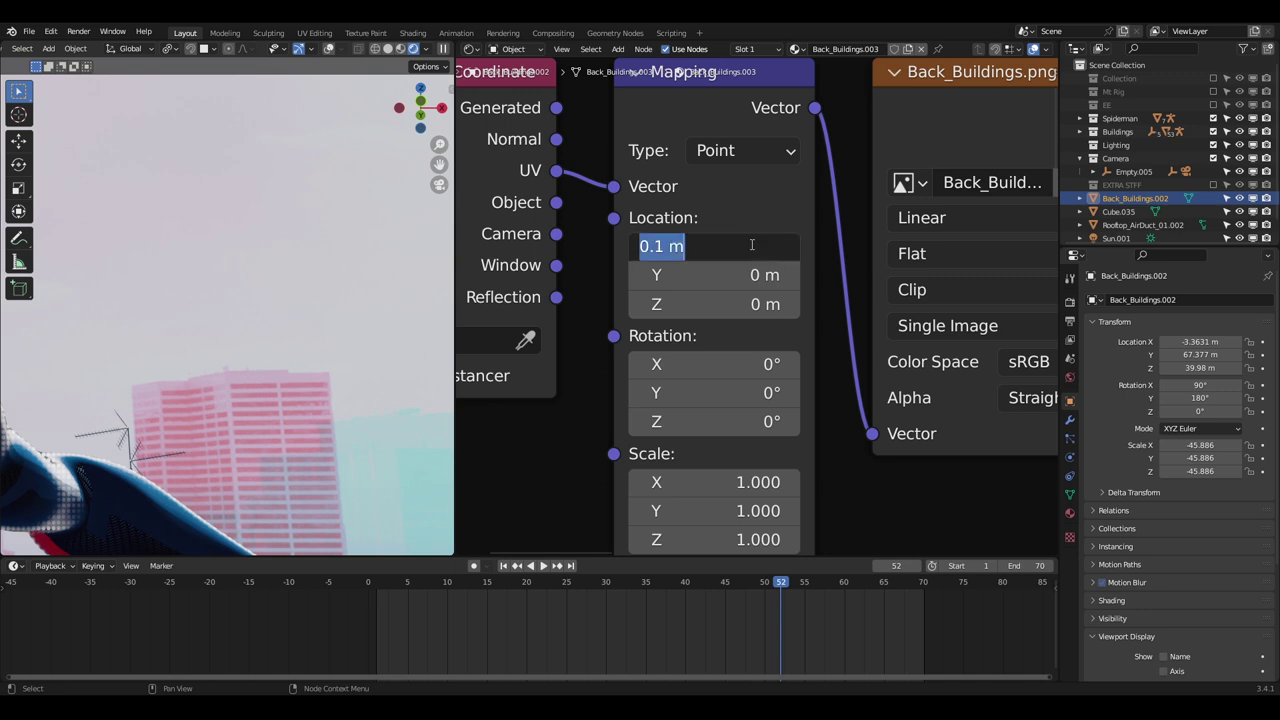
{"action": "type", "text": ".001"}
{"action": "key", "text": "Return"}
{"action": "middle_click_drag", "start_coordinate": [312, 442], "coordinate": [203, 252], "text": "shift"}
{"action": "scroll", "coordinate": [203, 252], "scroll_direction": "up", "scroll_amount": 3}
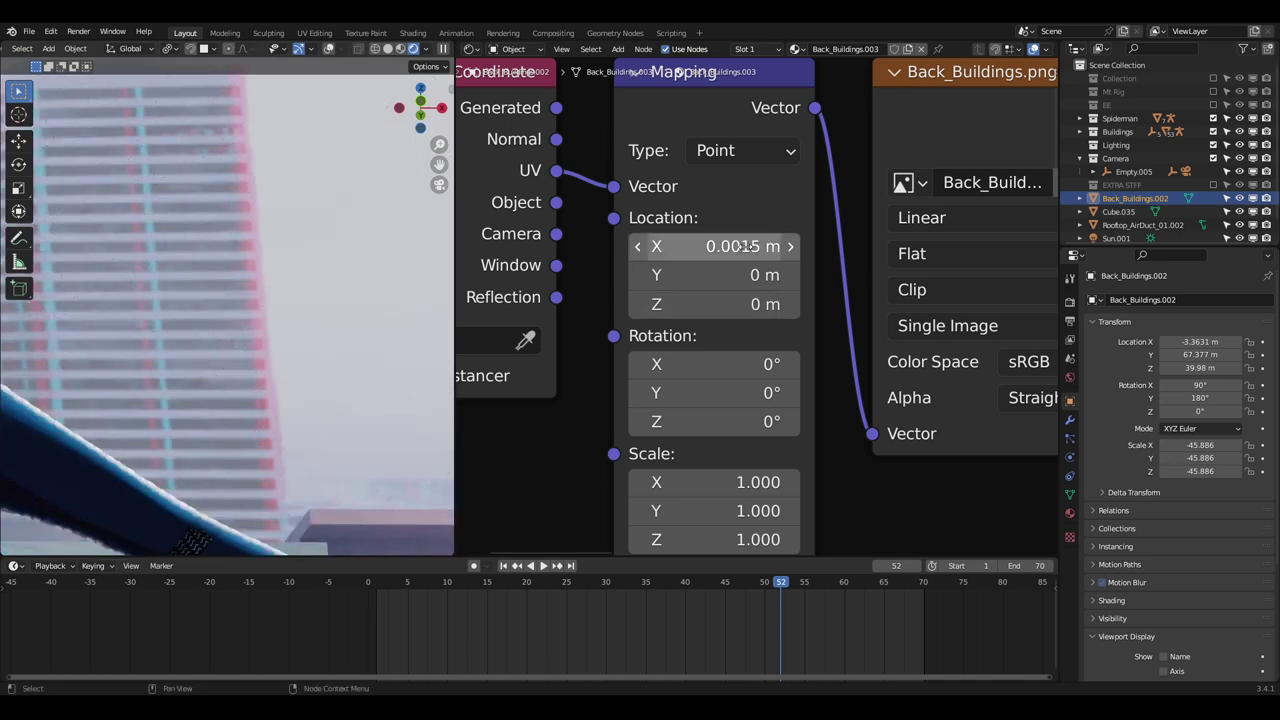
- Set the X location of the G frame's Mapping node to -0.0005 m and save the file
{"action": "scroll", "coordinate": [304, 310], "scroll_direction": "down", "scroll_amount": 4}
{"action": "scroll", "coordinate": [722, 430], "scroll_direction": "down", "scroll_amount": 4}
{"action": "middle_click_drag", "start_coordinate": [719, 517], "coordinate": [712, 219]}
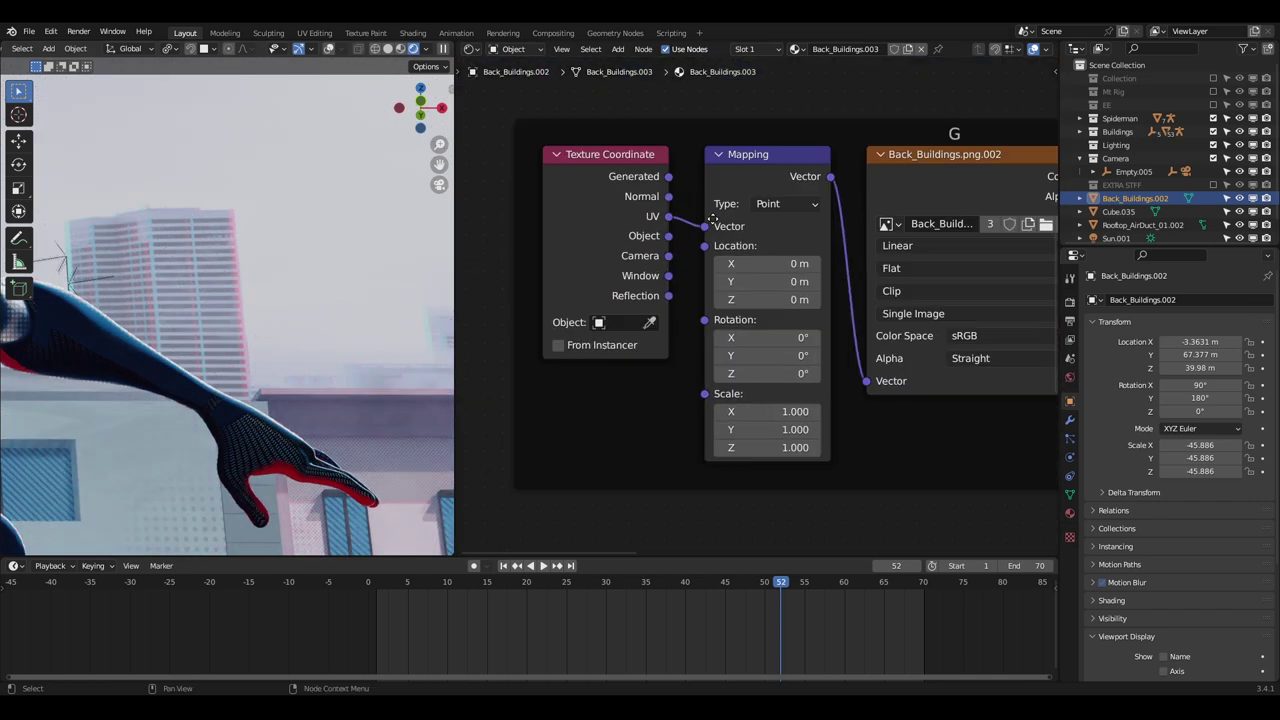
{"action": "scroll", "coordinate": [761, 333], "scroll_direction": "up", "scroll_amount": 5}
{"action": "left_click", "coordinate": [772, 224]}
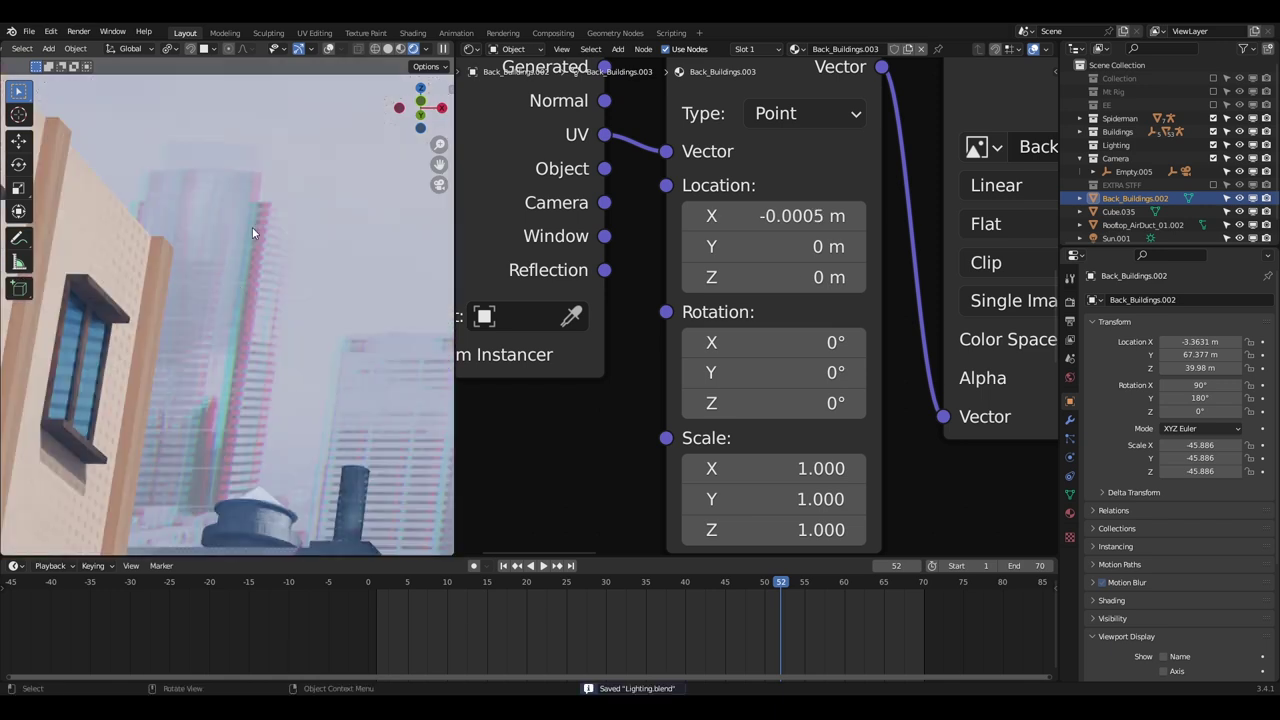
- Widen the 3D viewport, switch it to solid shading with overlays on for an overview of the scene, and save the file
{"action": "middle_click_drag", "start_coordinate": [498, 378], "coordinate": [370, 345], "text": "shift"}
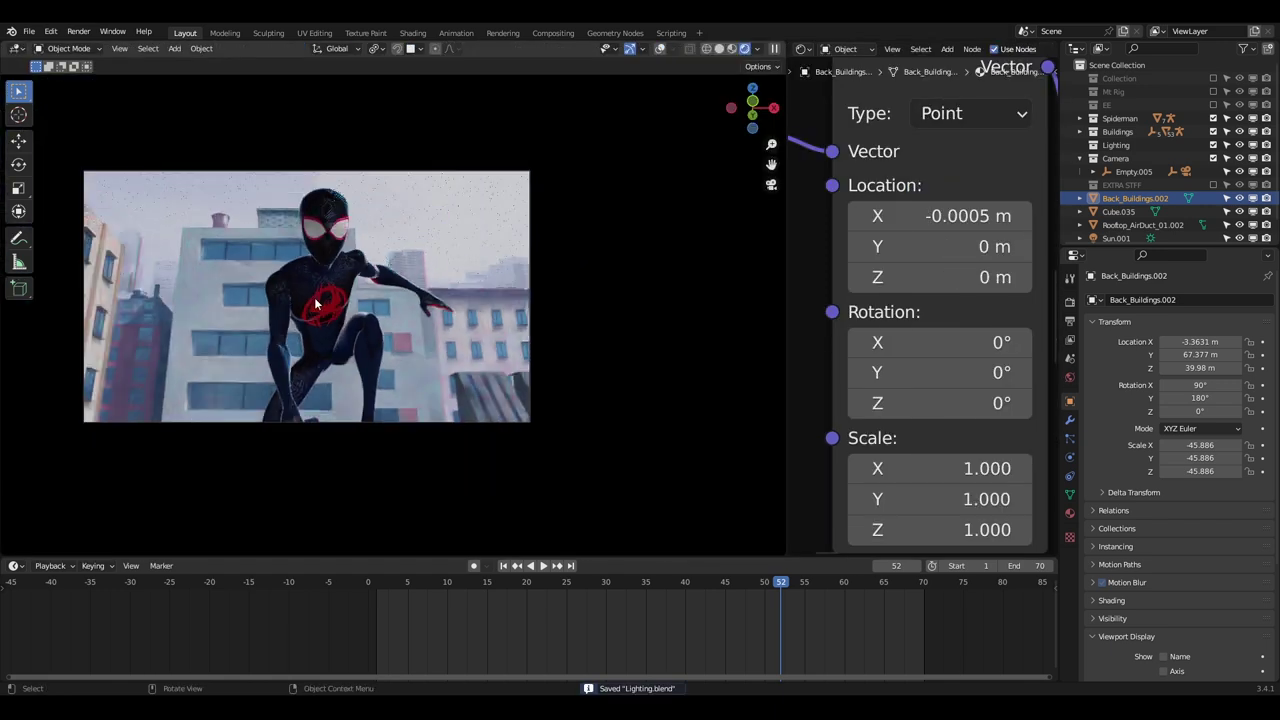
{"action": "mouse_move", "coordinate": [370, 345]}
{"action": "middle_mouse_down", "text": "ctrl"}
{"action": "mouse_move", "coordinate": [377, 323]}
{"action": "mouse_move", "coordinate": [491, 328]}
{"action": "mouse_move", "coordinate": [418, 351]}
{"action": "middle_mouse_up", "text": "ctrl"}
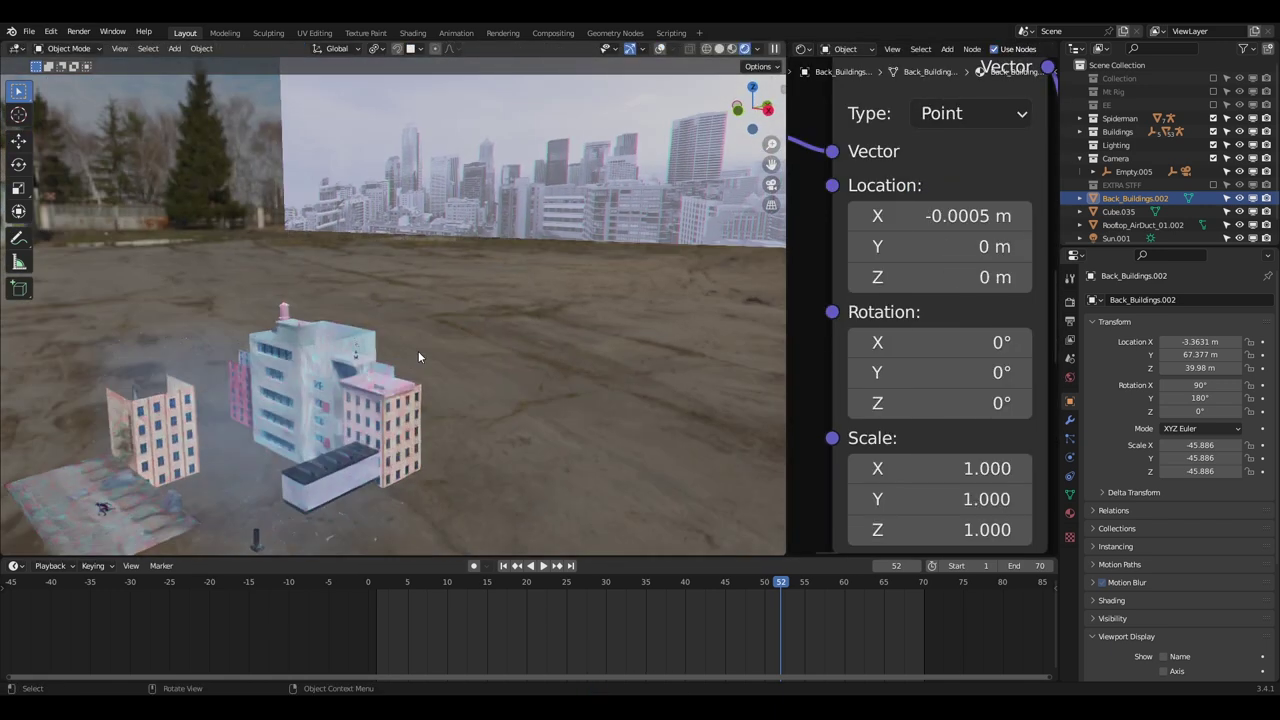
{"action": "key", "text": "z"}
{"action": "left_click", "coordinate": [563, 353]}
{"action": "middle_click_drag", "start_coordinate": [563, 353], "coordinate": [450, 345]}
{"action": "scroll", "coordinate": [450, 345], "scroll_direction": "down", "scroll_amount": 4}
{"action": "scroll", "coordinate": [450, 345], "scroll_direction": "up", "scroll_amount": 4}
{"action": "key", "text": "ctrl+s"}
{"action": "left_click", "coordinate": [677, 48]}
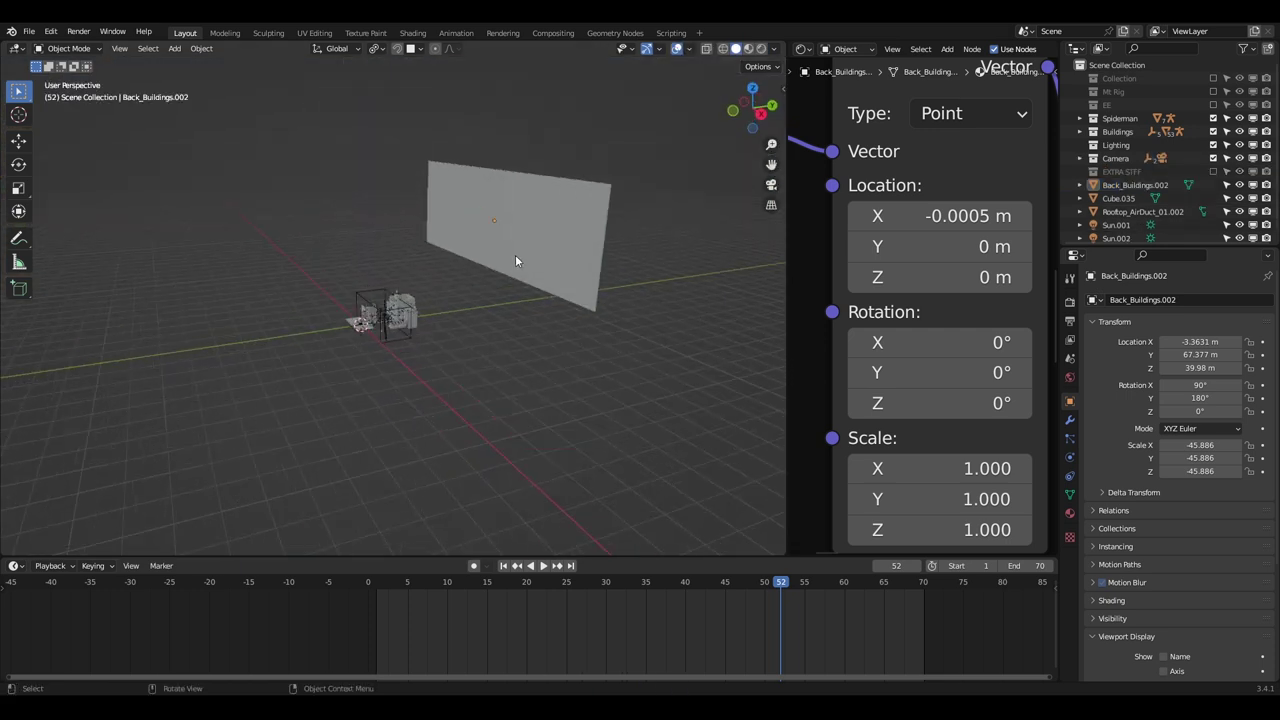
- Duplicate the backdrop plane and move the copy to the opposite side of the buildings
{"action": "scroll", "coordinate": [515, 254], "scroll_direction": "up", "scroll_amount": 3}
{"action": "left_click", "coordinate": [597, 211]}
{"action": "key", "text": "shift+d"}
{"action": "right_click", "coordinate": [522, 267]}
{"action": "key", "text": "g"}
{"action": "left_click", "coordinate": [160, 410]}
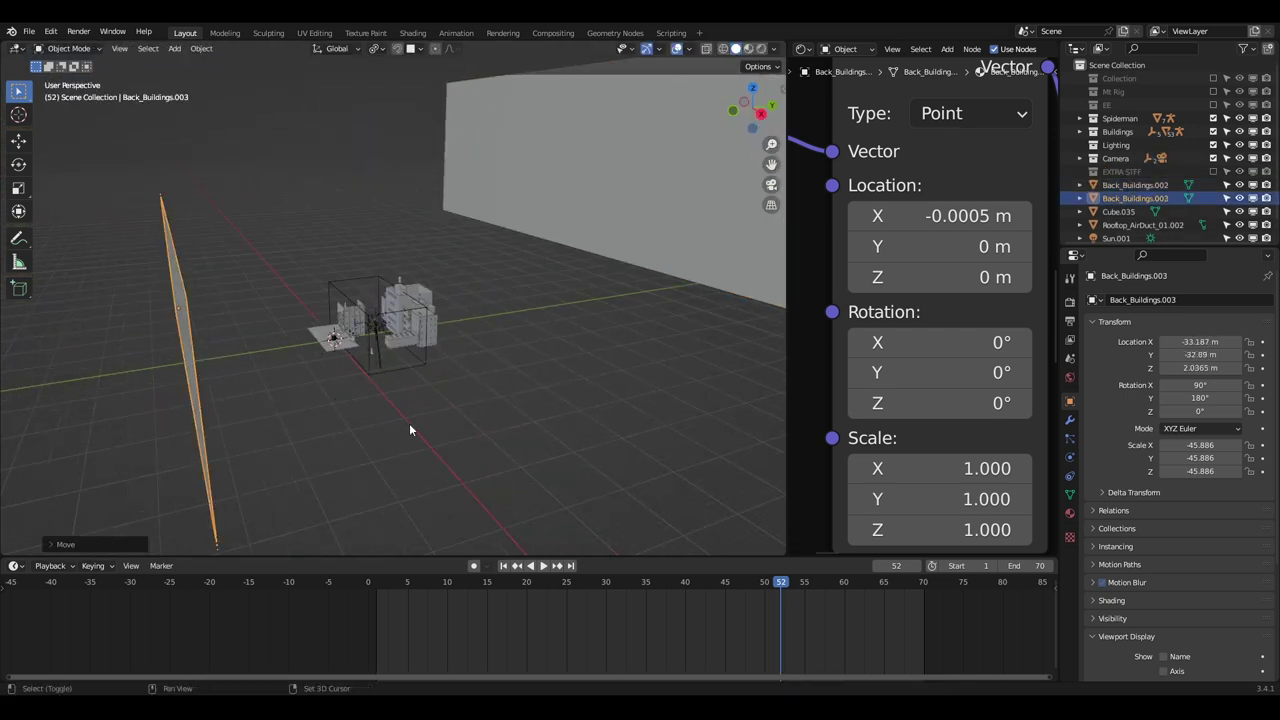
- Scale the duplicated backdrop plane down to about 22.6 in size and move it closer to the rooftop
{"action": "middle_click_drag", "start_coordinate": [409, 423], "coordinate": [540, 352], "text": "shift"}
{"action": "key", "text": "s"}
{"action": "left_click", "coordinate": [384, 345]}
{"action": "key", "text": "g"}
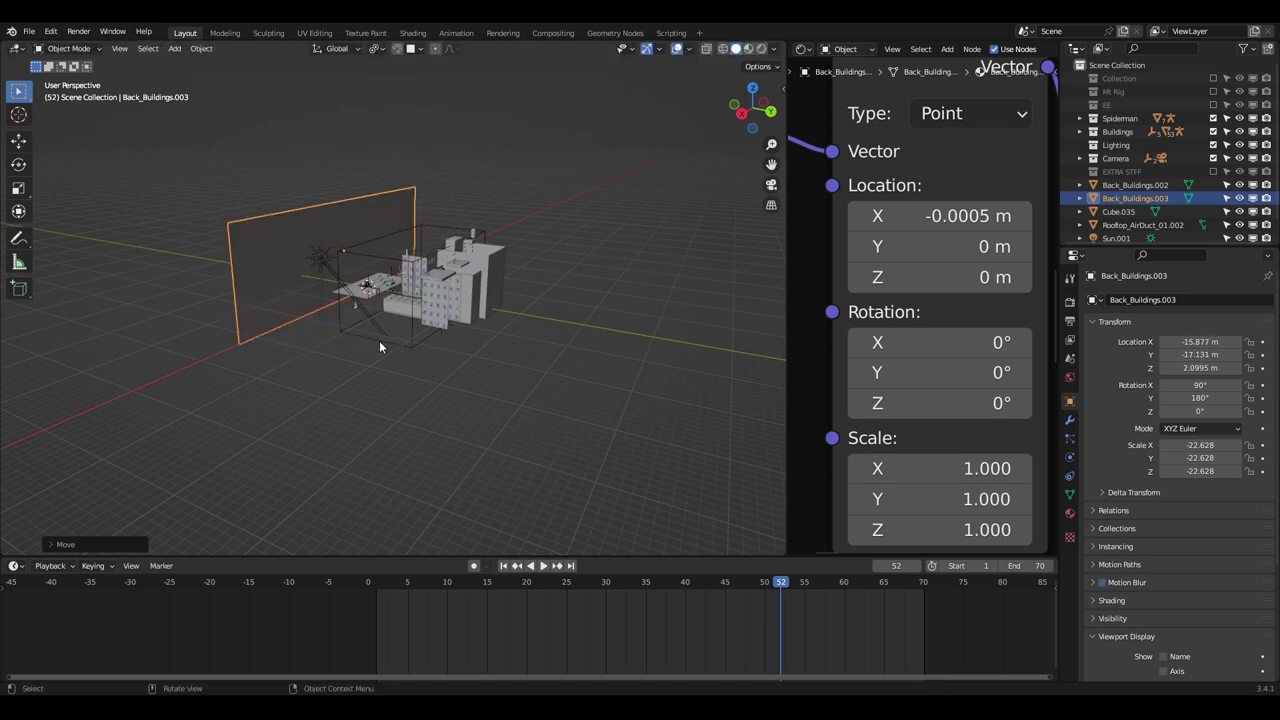
{"action": "key", "text": "g"}
{"action": "middle_click_drag", "start_coordinate": [380, 346], "coordinate": [521, 336]}
- Add a cube, enlarge it, stretch it vertically into a building block, and place it near the rooftop
{"action": "key", "text": "shift+a"}
{"action": "left_click", "coordinate": [560, 340]}
{"action": "scroll", "coordinate": [570, 438], "scroll_direction": "up", "scroll_amount": 4}
{"action": "key", "text": "s"}
{"action": "left_click", "coordinate": [740, 530]}
{"action": "key", "text": "s"}
{"action": "key", "text": "z"}
{"action": "key", "text": "g"}
{"action": "left_click", "coordinate": [640, 425]}
- Place several duplicates of the building block around the rooftop, varying their size
{"action": "key", "text": "KP_7"}
{"action": "key", "text": "shift+d"}
{"action": "key", "text": "s"}
{"action": "middle_click_drag", "start_coordinate": [600, 330], "coordinate": [702, 388]}
{"action": "key", "text": "shift+d"}
{"action": "middle_click_drag", "start_coordinate": [500, 380], "coordinate": [392, 379]}
{"action": "key", "text": "shift+d"}
{"action": "key", "text": "shift+d"}
{"action": "left_click", "coordinate": [406, 397]}
{"action": "key", "text": "shift+d"}
{"action": "key", "text": "shift+d"}
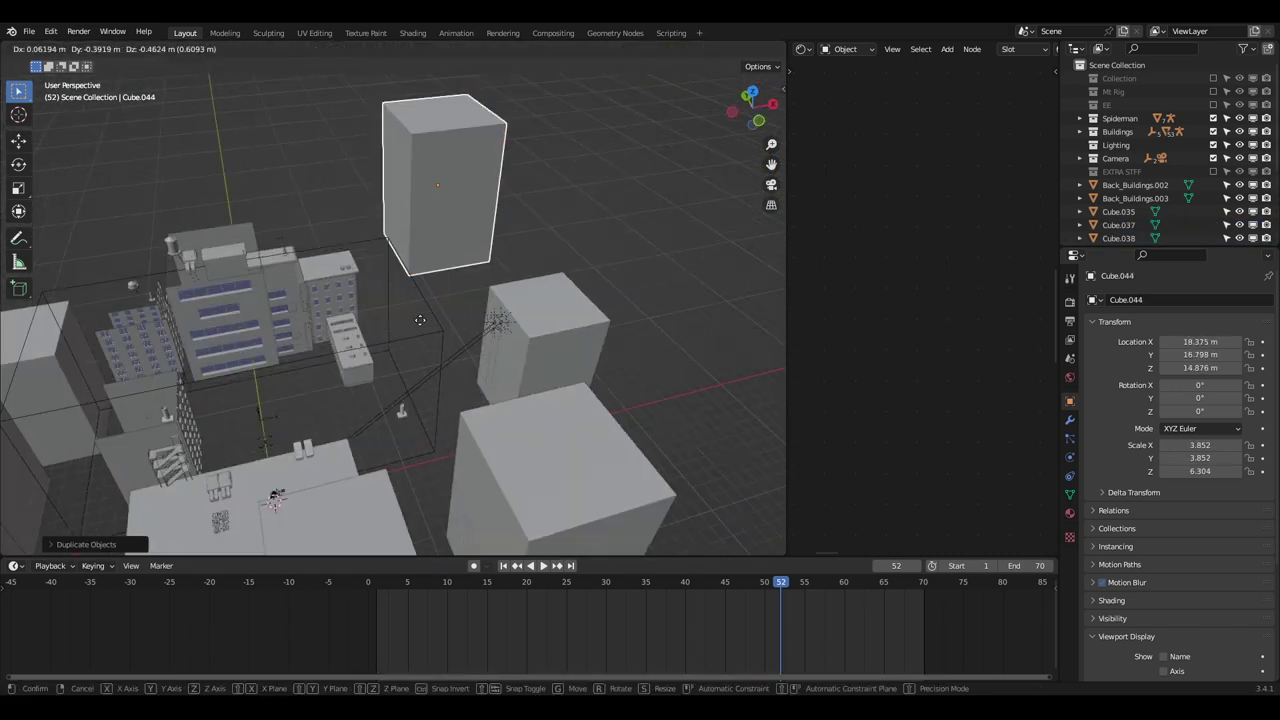
{"action": "key", "text": "g"}
{"action": "left_click", "coordinate": [458, 436]}
{"action": "key", "text": "shift+d"}
{"action": "left_click", "coordinate": [491, 390]}
- View the scene through the camera in rendered shading
{"action": "key", "text": "KP_0"}
{"action": "key", "text": "z"}
{"action": "left_click", "coordinate": [533, 195]}
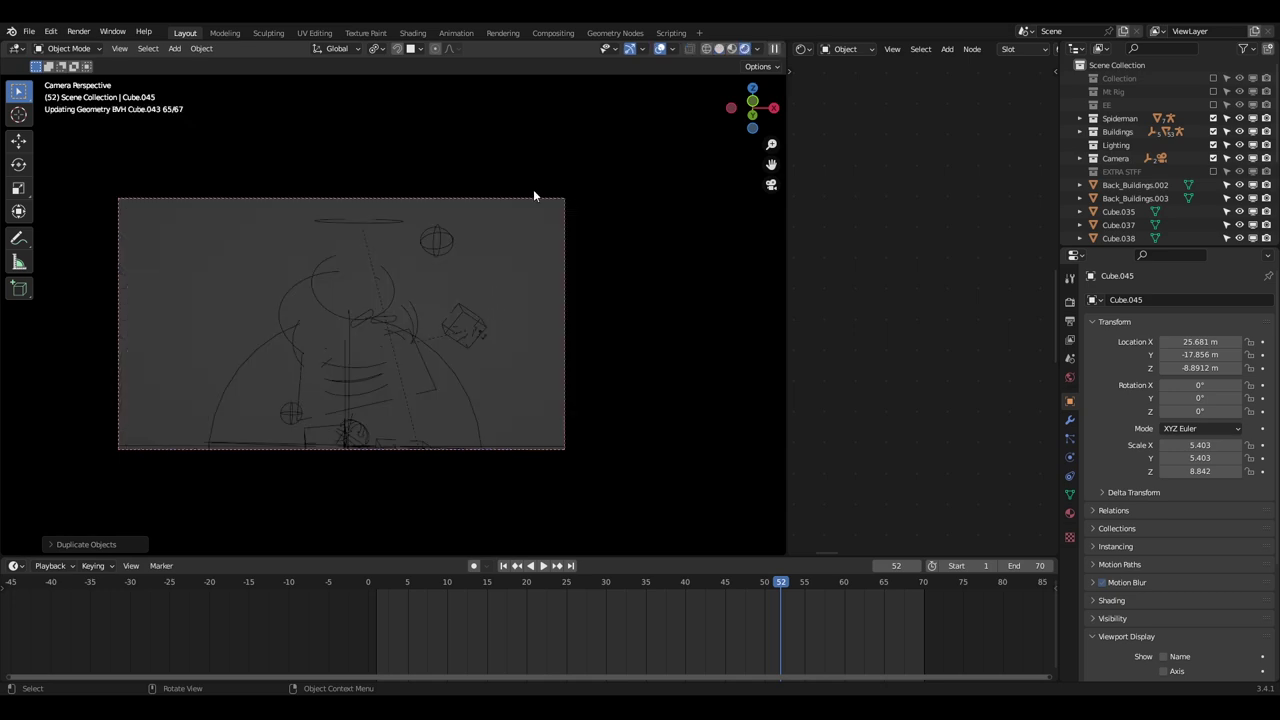
{"action": "scroll", "coordinate": [488, 329], "scroll_direction": "up", "scroll_amount": 2}
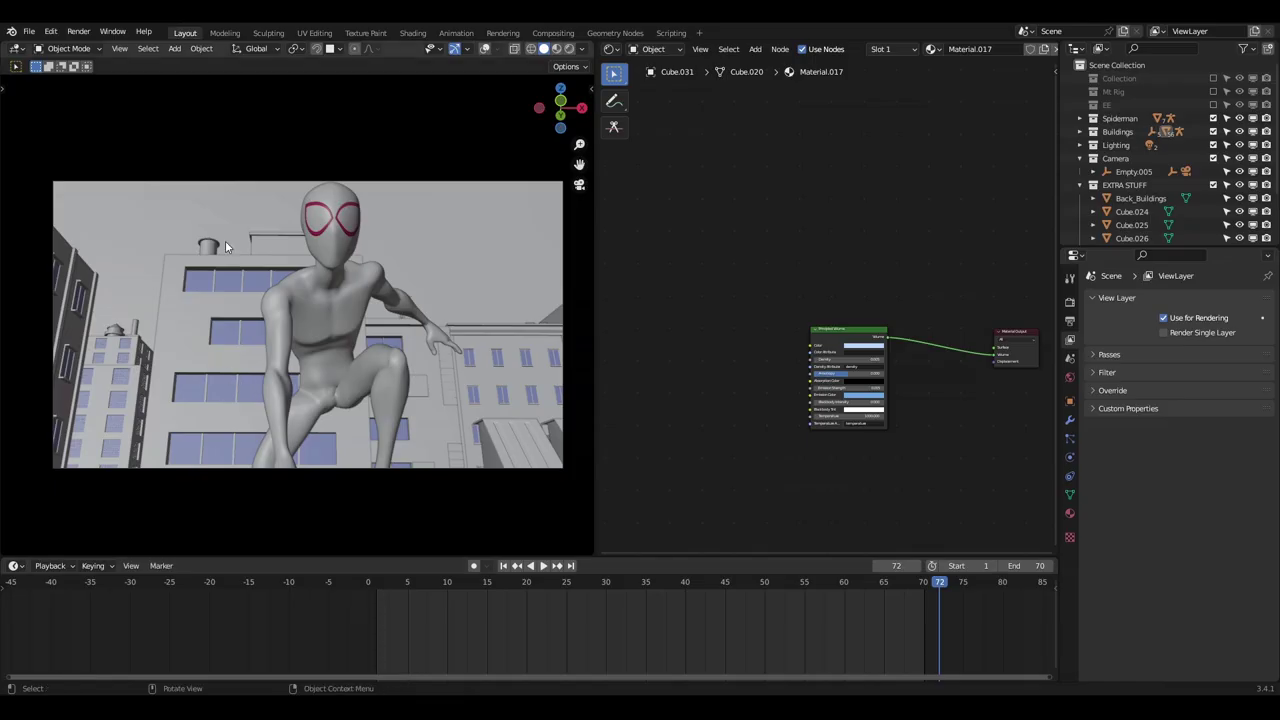
- Change the 3D viewport to an image editor showing the Render Result, and the shader editor to the compositor
{"action": "left_click", "coordinate": [17, 52]}
{"action": "left_click", "coordinate": [44, 117]}
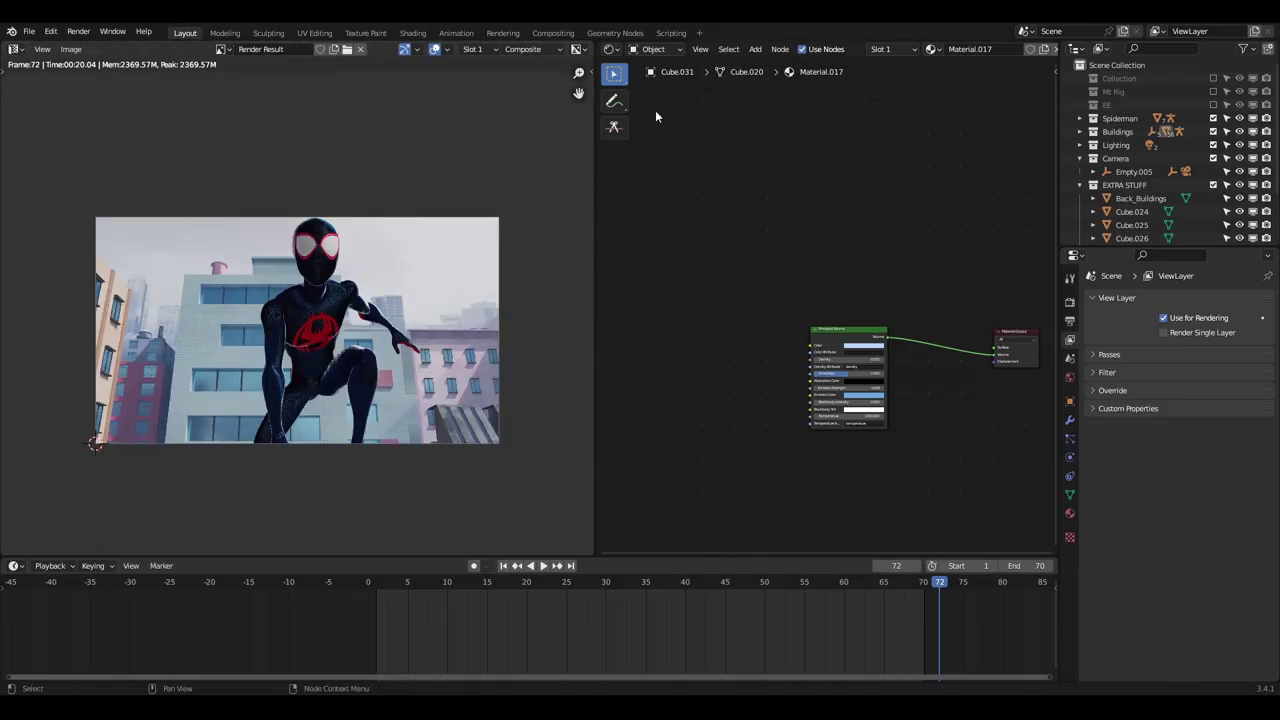
{"action": "left_click", "coordinate": [611, 49]}
{"action": "left_click", "coordinate": [643, 138]}
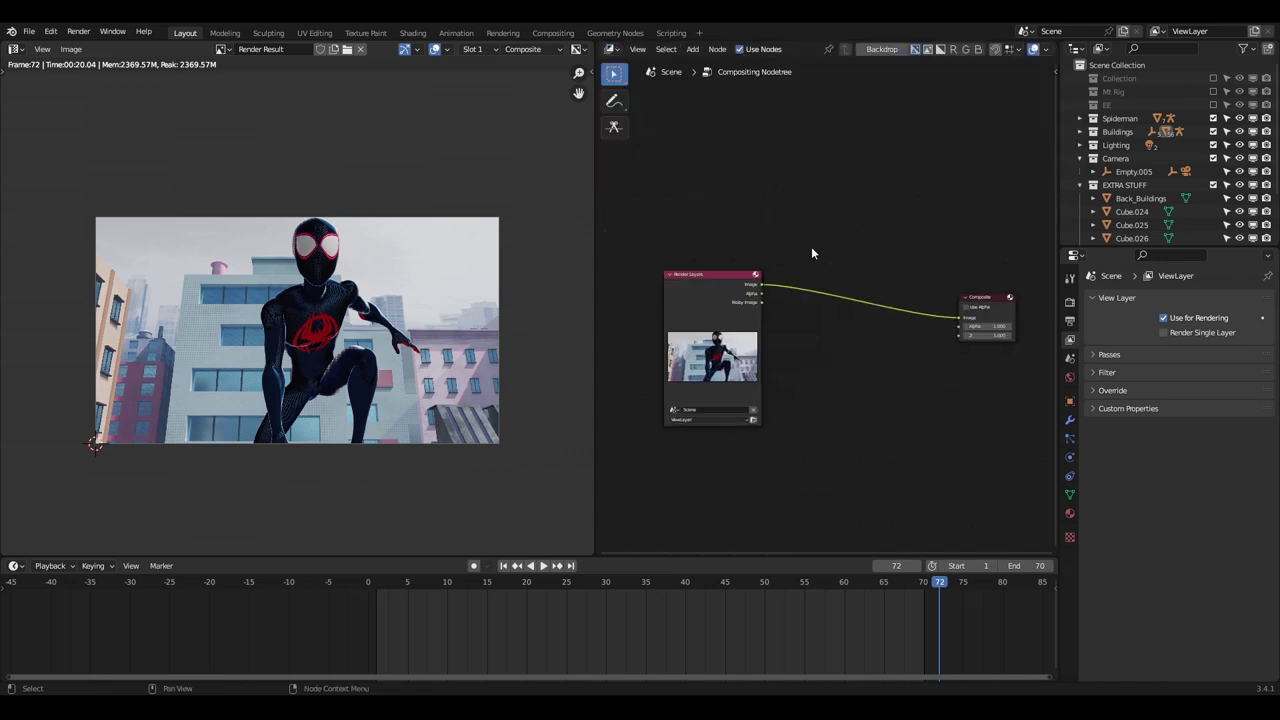
{"action": "key", "text": "ctrl+v"}
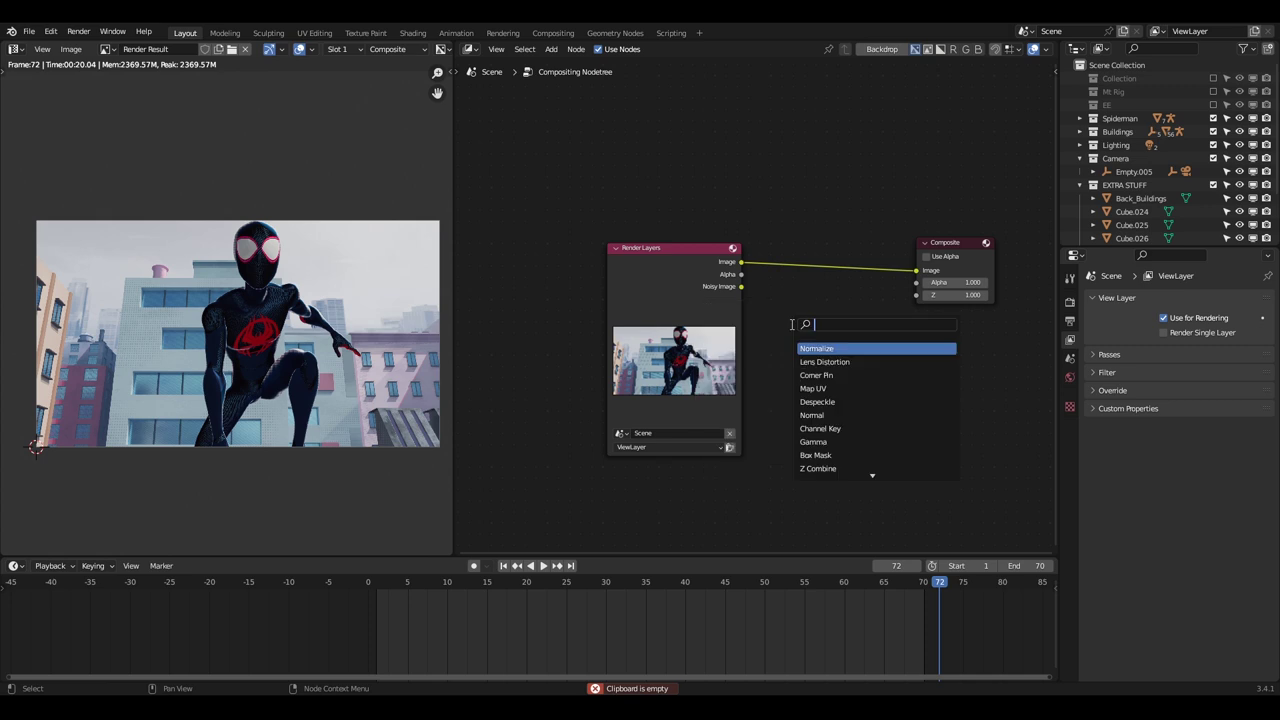
- Insert a Lens Distortion node between Render Layers and Composite and set its Distort to -0.05
{"action": "left_click_drag", "start_coordinate": [774, 280], "coordinate": [758, 230]}
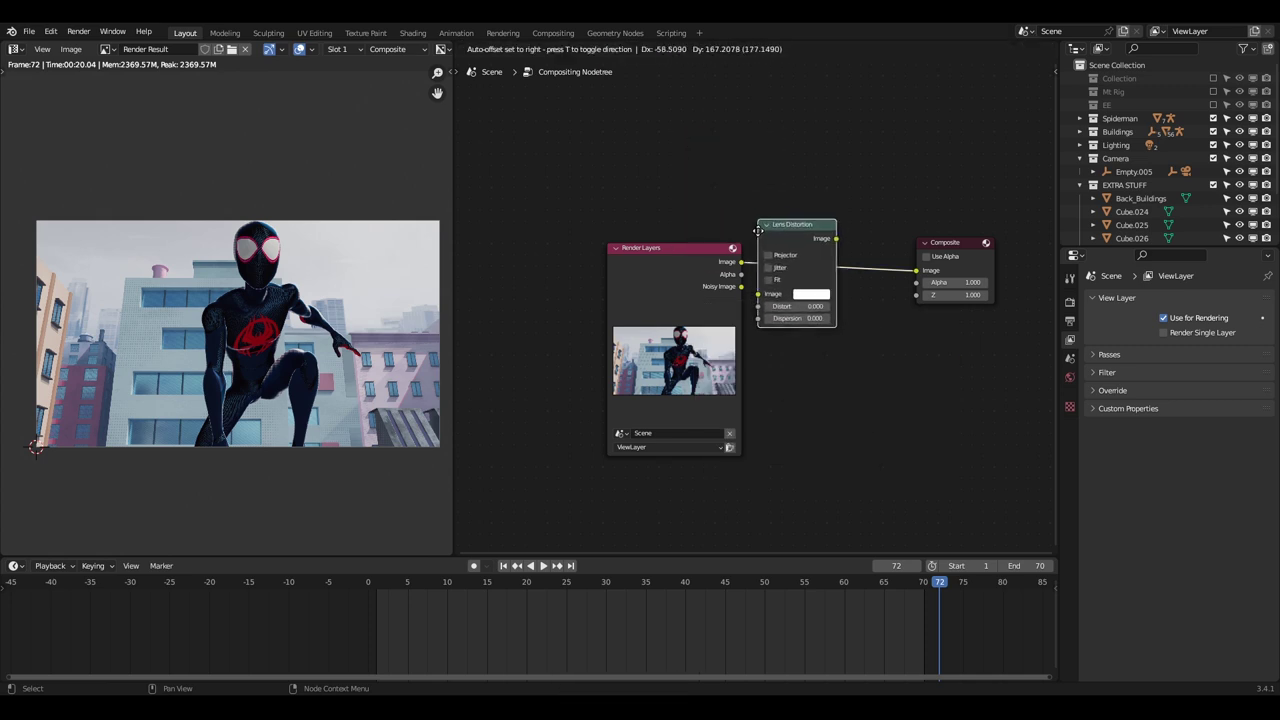
{"action": "key", "text": "Home"}
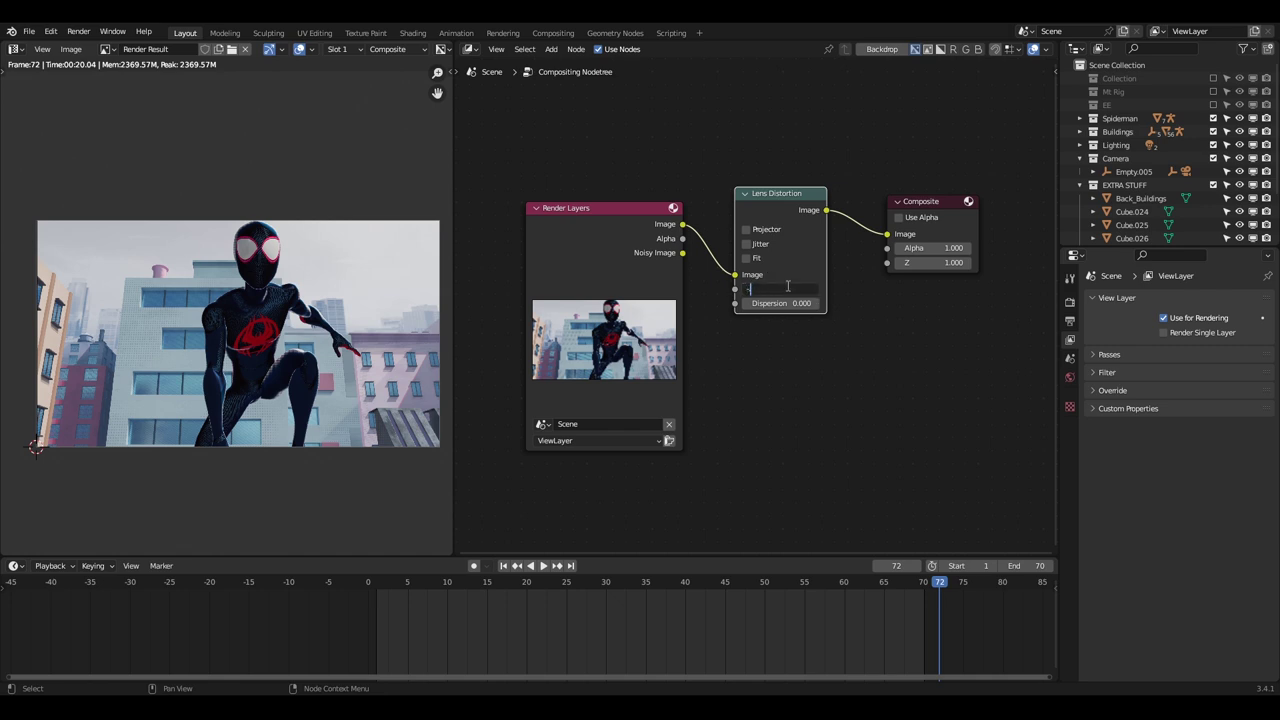
{"action": "key", "text": "Return"}
{"action": "scroll", "coordinate": [16, 429], "scroll_direction": "up", "scroll_amount": 9}
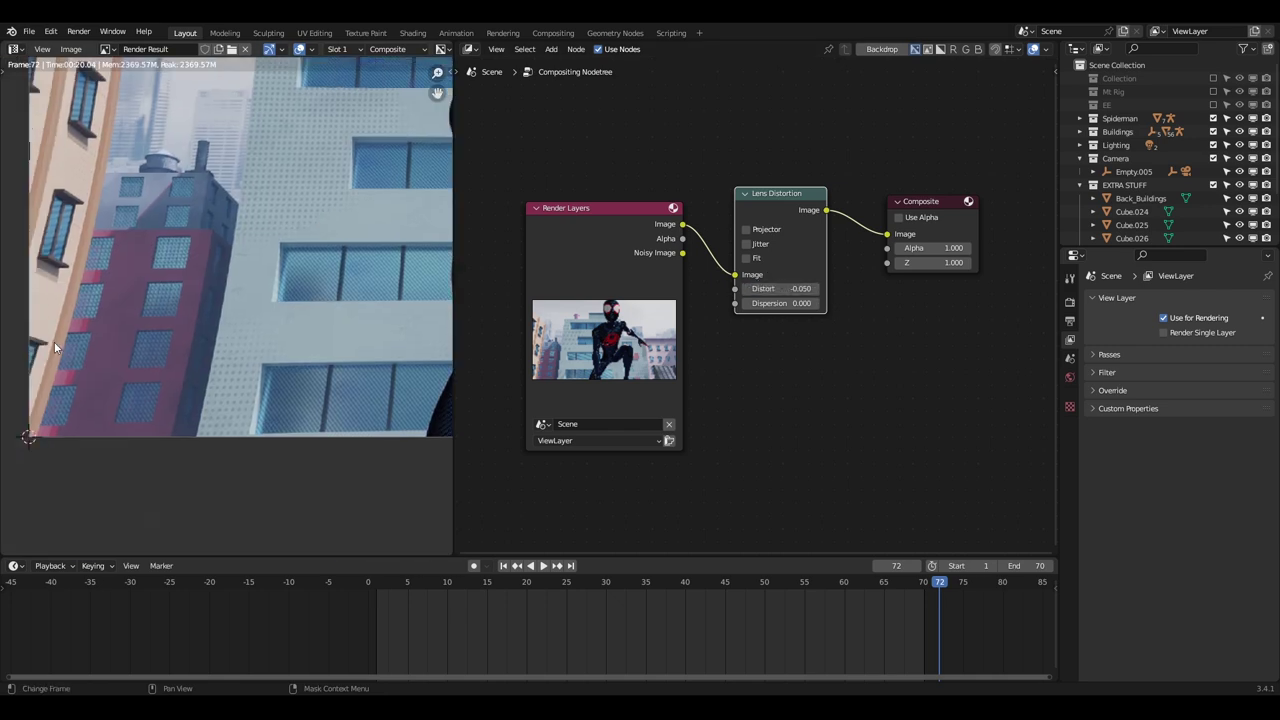
- Set the Lens Distortion node's Distort to -0.005 and Dispersion to 0.01, and check the render's fringing
{"action": "scroll", "coordinate": [301, 258], "scroll_direction": "down", "scroll_amount": 2}
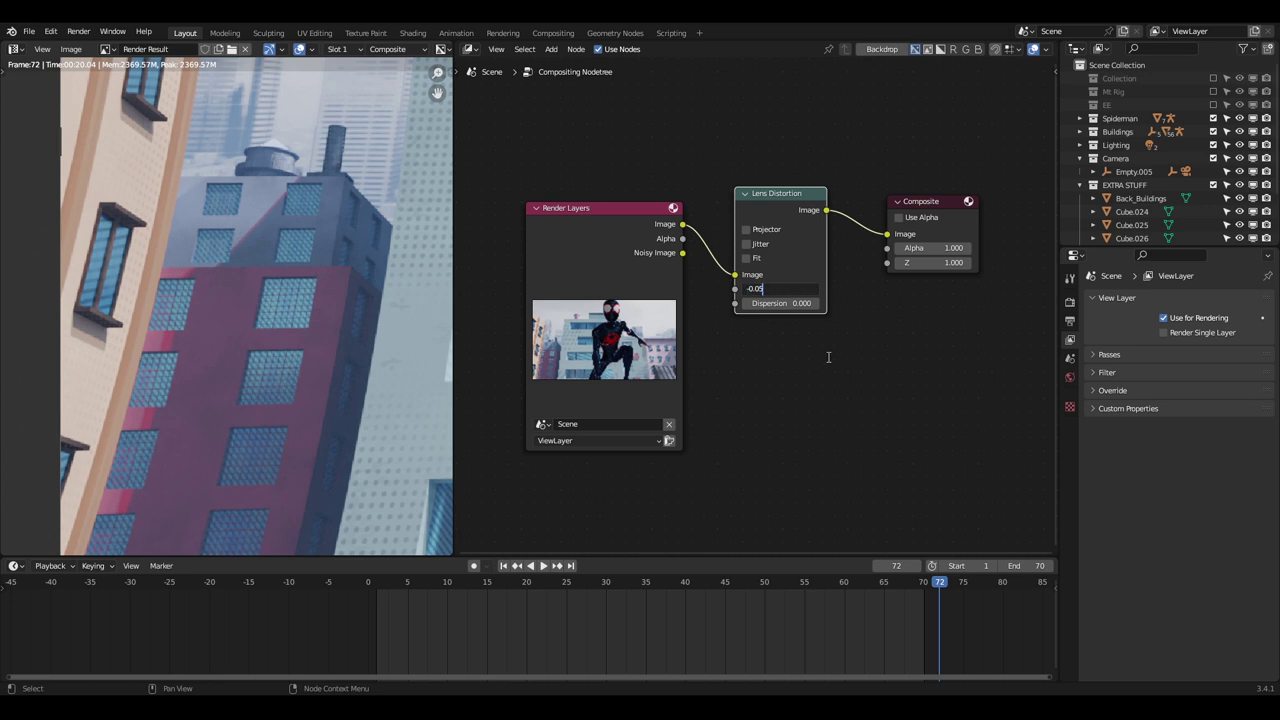
{"action": "key", "text": "Return"}
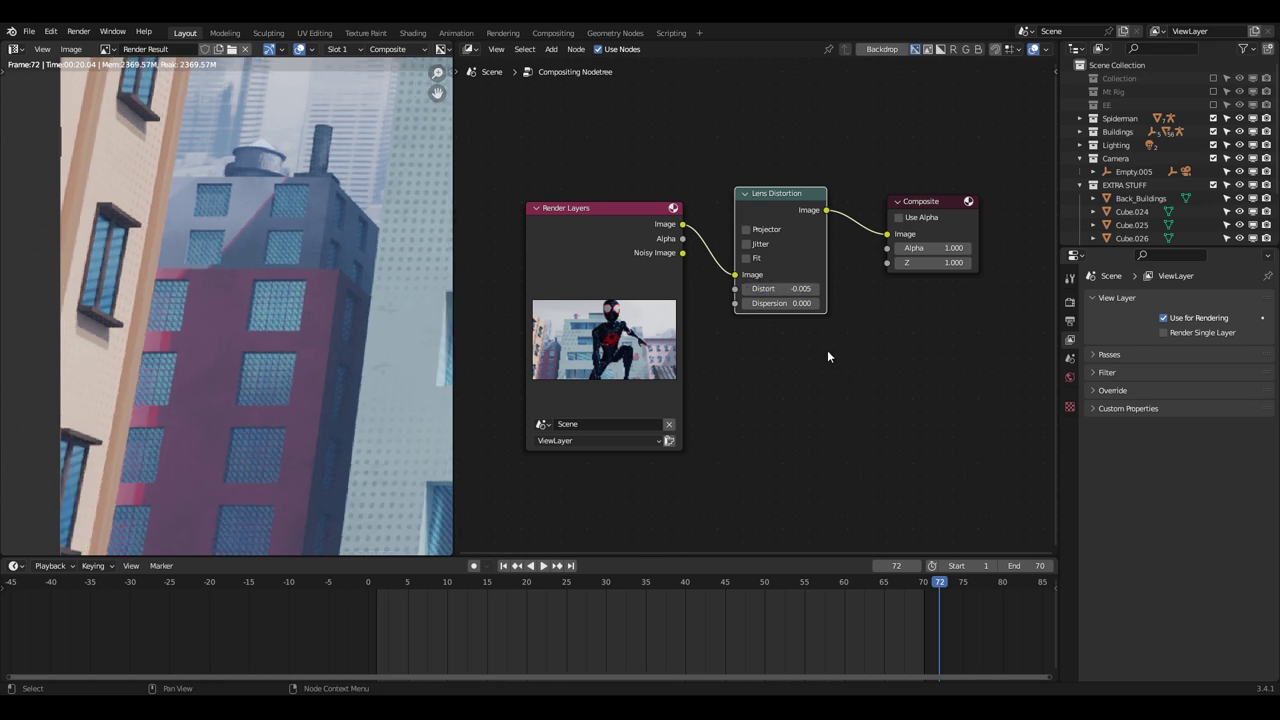
{"action": "left_click", "coordinate": [782, 302]}
{"action": "type", "text": "0.01"}
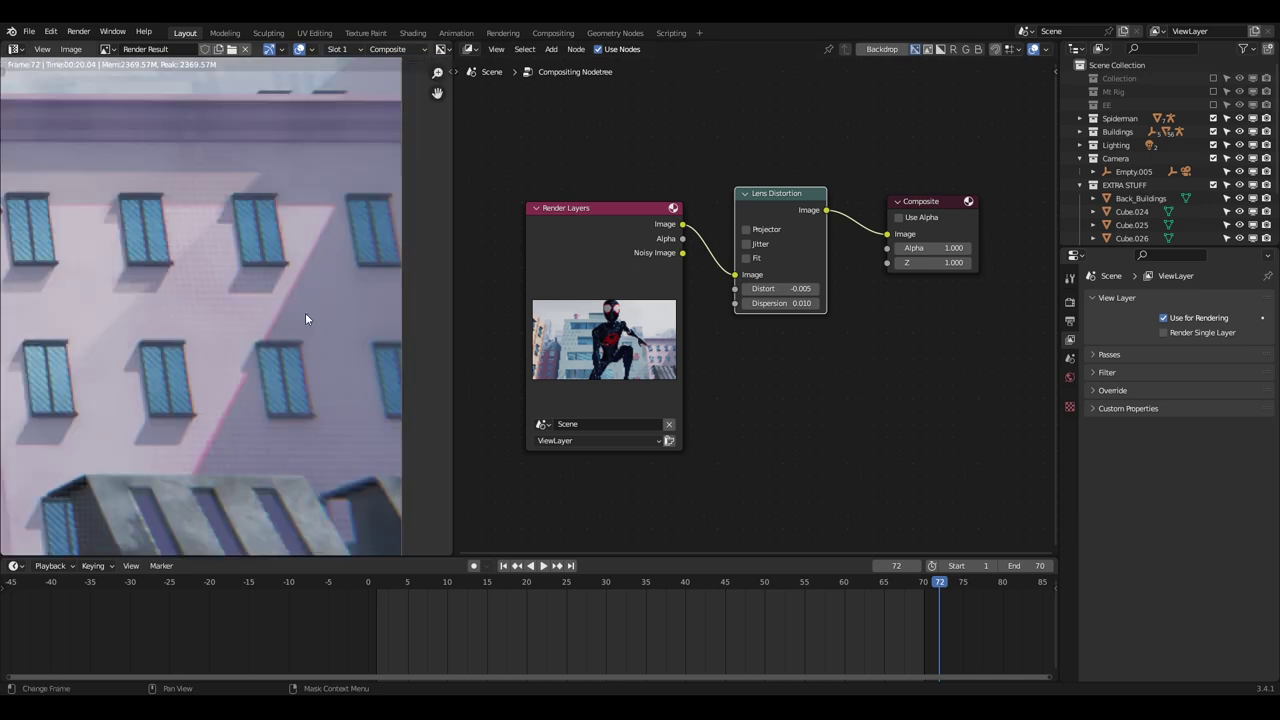
{"action": "scroll", "coordinate": [808, 324], "scroll_direction": "up", "scroll_amount": 5}
{"action": "scroll", "coordinate": [824, 338], "scroll_direction": "down", "scroll_amount": 12}
- Move the Composite node farther away and insert a Color Balance node after Lens Distortion
{"action": "middle_click_drag", "start_coordinate": [826, 340], "coordinate": [708, 370]}
{"action": "left_click_drag", "start_coordinate": [756, 312], "coordinate": [947, 356]}
{"action": "scroll", "coordinate": [380, 330], "scroll_direction": "down", "scroll_amount": 7}
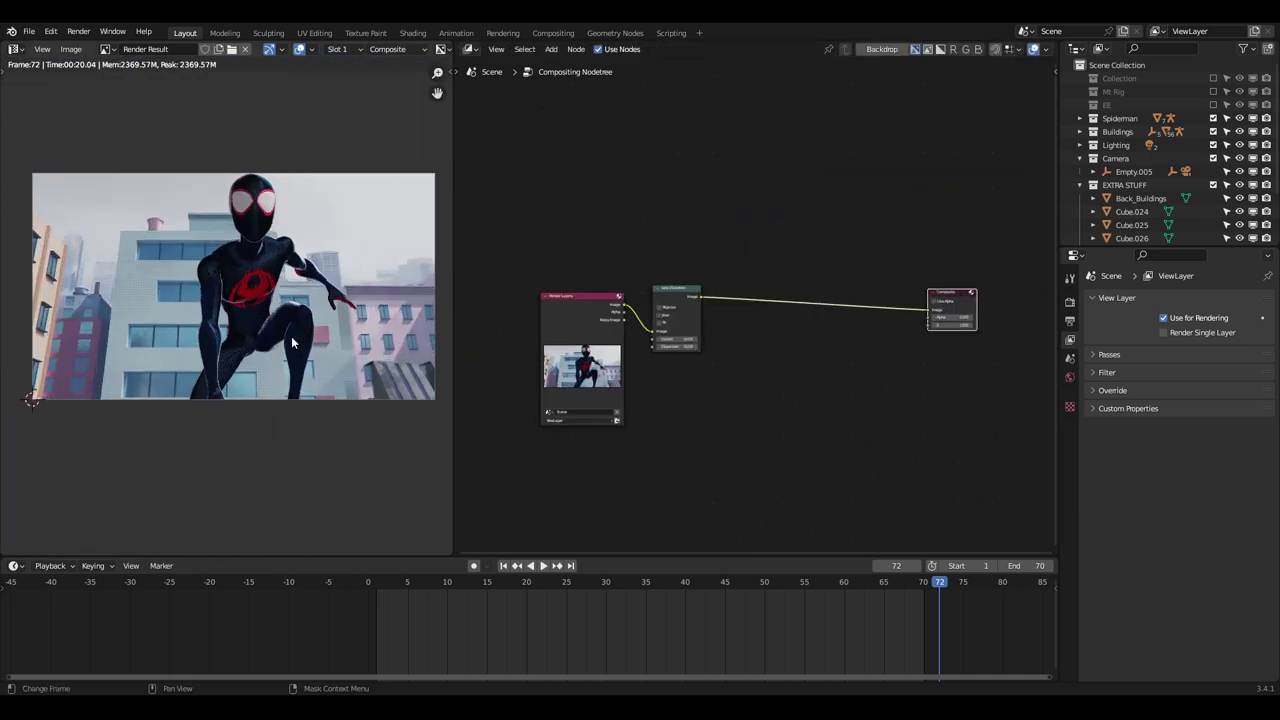
{"action": "scroll", "coordinate": [289, 294], "scroll_direction": "up", "scroll_amount": 1}
{"action": "key", "text": "shift+a"}
{"action": "mouse_move", "coordinate": [738, 357]}
{"action": "left_click", "coordinate": [802, 382]}
{"action": "left_click", "coordinate": [716, 290]}
- Tint the Color Balance node's Lift slightly towards yellow and its Gamma slightly towards blue, and check the render's tones
{"action": "scroll", "coordinate": [752, 306], "scroll_direction": "up", "scroll_amount": 5}
{"action": "scroll", "coordinate": [733, 412], "scroll_direction": "up", "scroll_amount": 5}
{"action": "middle_click_drag", "start_coordinate": [733, 412], "coordinate": [634, 346]}
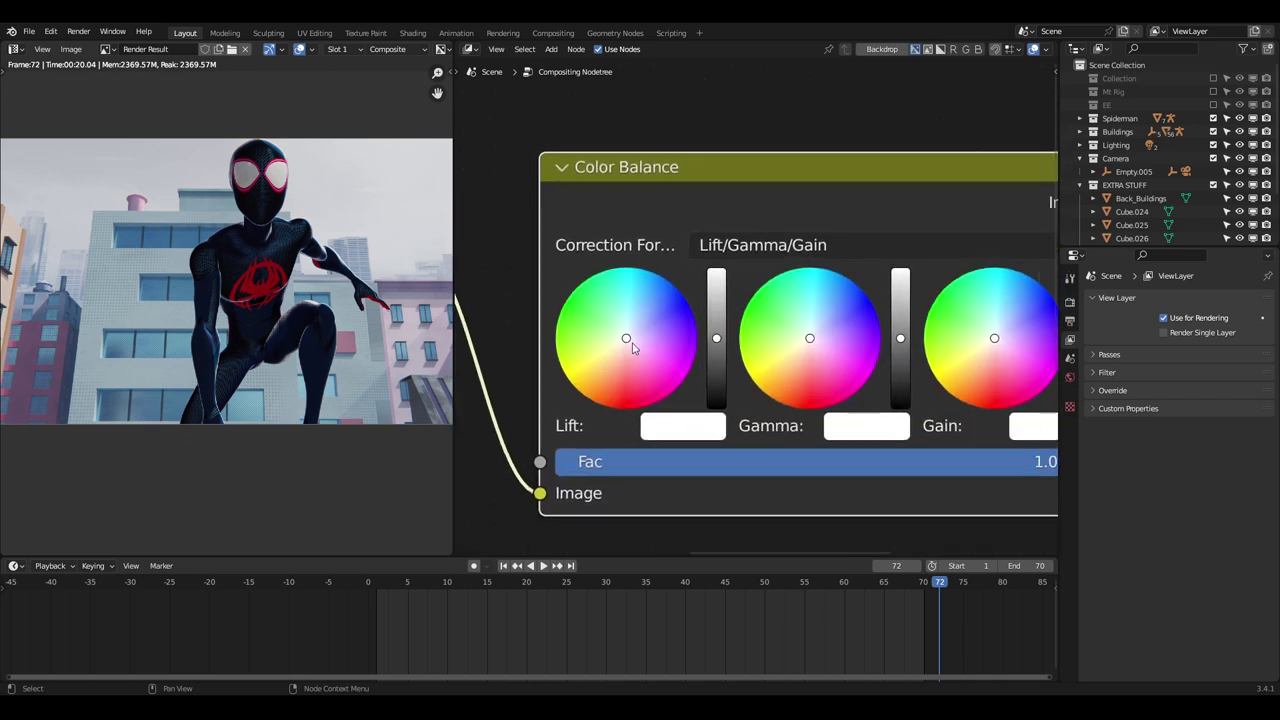
{"action": "scroll", "coordinate": [636, 345], "scroll_direction": "down", "scroll_amount": 2}
{"action": "left_click_drag", "start_coordinate": [643, 337], "coordinate": [644, 335]}
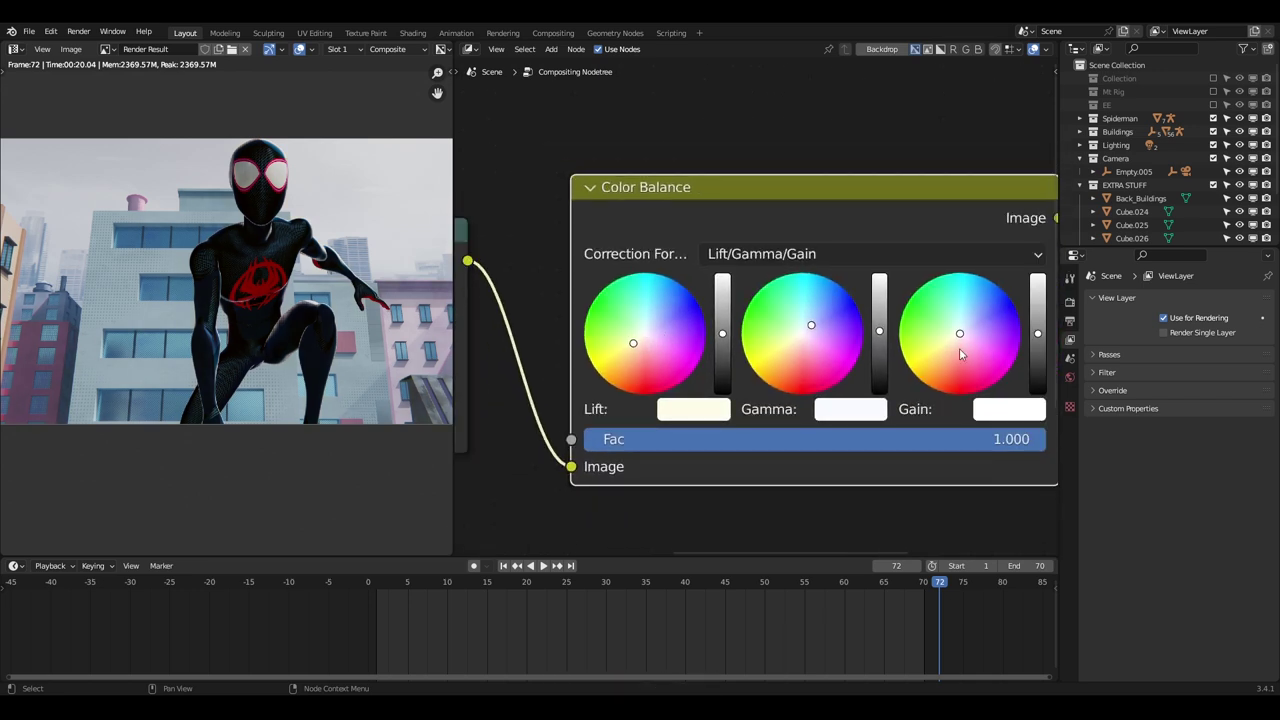
{"action": "scroll", "coordinate": [834, 400], "scroll_direction": "down", "scroll_amount": 4}
{"action": "scroll", "coordinate": [714, 408], "scroll_direction": "down", "scroll_amount": 2}
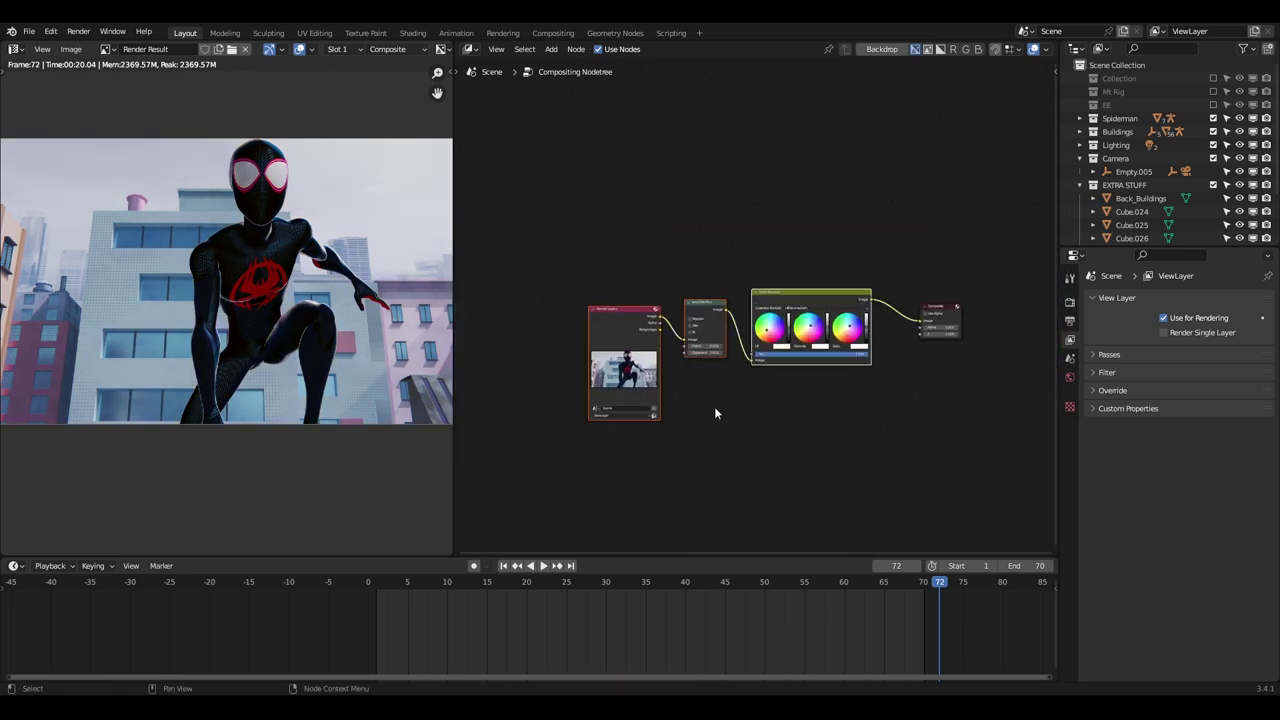
- Add an RGB Curves node above the node chain and move the Color Balance end of the chain farther from Composite
{"action": "scroll", "coordinate": [848, 383], "scroll_direction": "up", "scroll_amount": 1}
{"action": "key", "text": "shift+a"}
{"action": "mouse_move", "coordinate": [758, 328]}
{"action": "type", "text": "cu"}
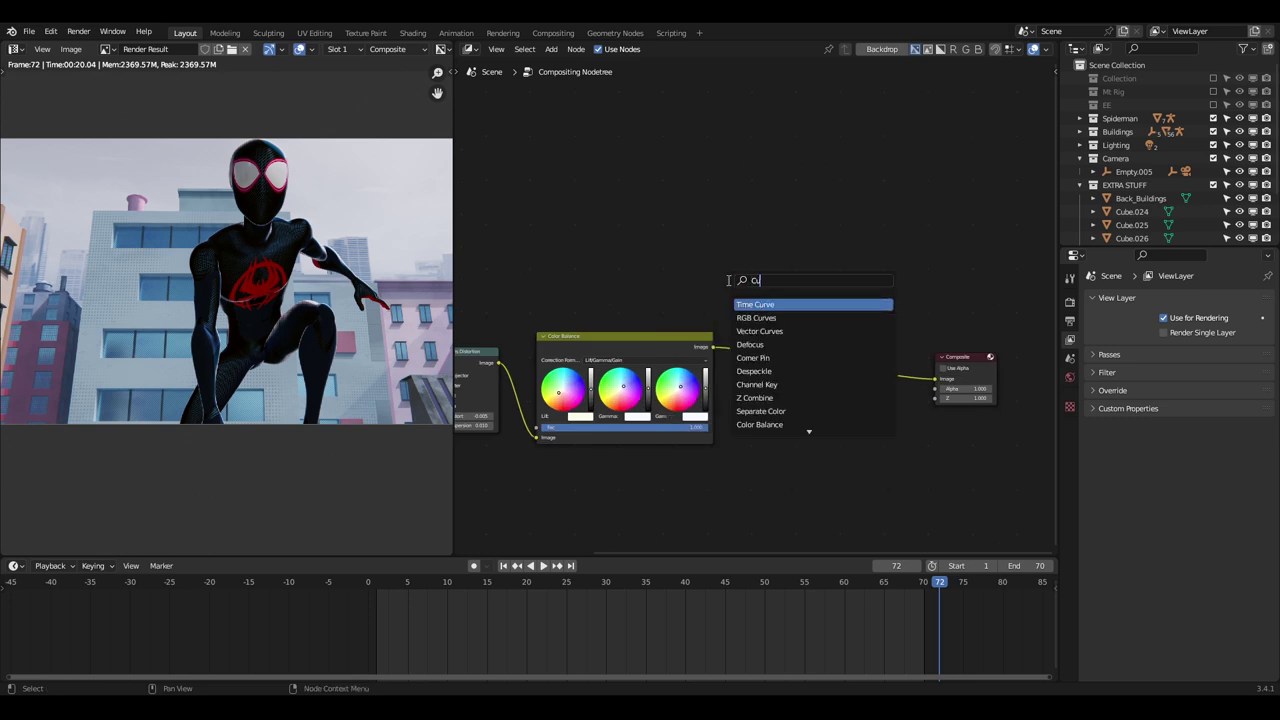
{"action": "left_click", "coordinate": [757, 321]}
{"action": "left_click", "coordinate": [748, 232]}
{"action": "scroll", "coordinate": [594, 306], "scroll_direction": "down", "scroll_amount": 5}
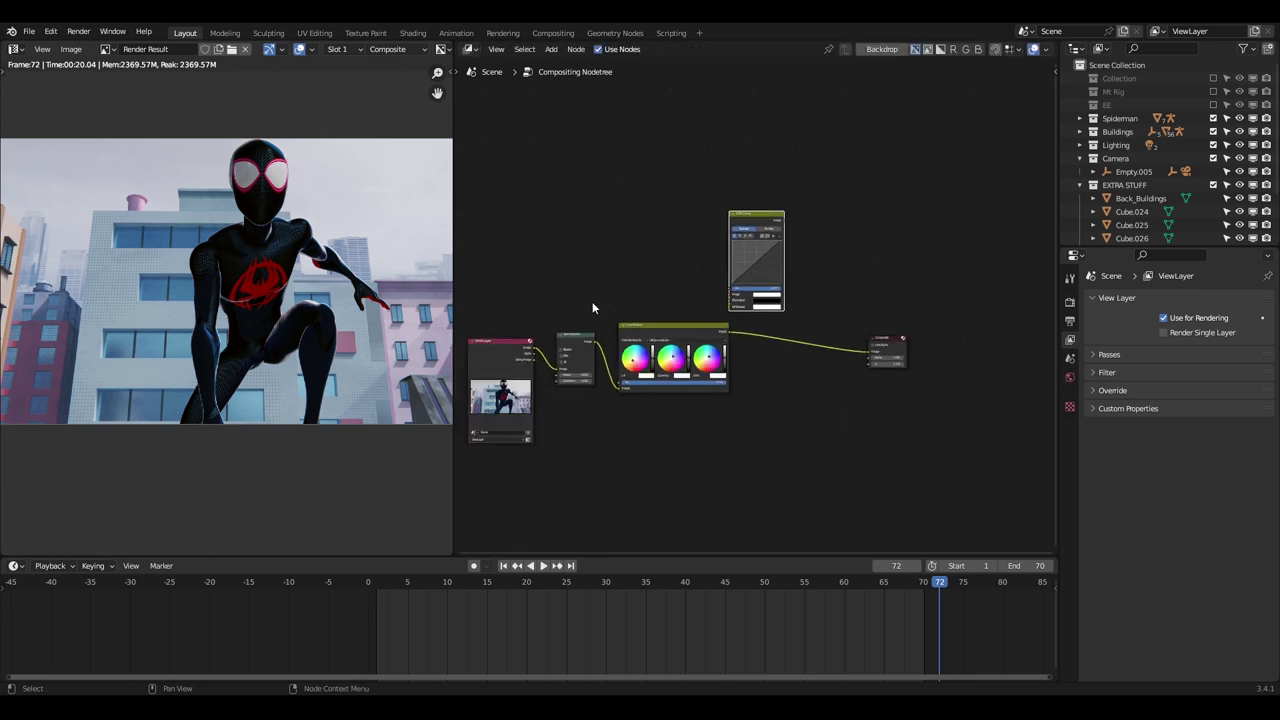
{"action": "scroll", "coordinate": [594, 306], "scroll_direction": "up", "scroll_amount": 1}
{"action": "left_click_drag", "start_coordinate": [540, 306], "coordinate": [770, 426]}
{"action": "key", "text": "g"}
{"action": "left_click", "coordinate": [731, 426]}
- Route Color Balance through RGB Curves into Composite and pull the curve's midpoint down to about 0.66, 0.24
{"action": "scroll", "coordinate": [731, 420], "scroll_direction": "up", "scroll_amount": 6}
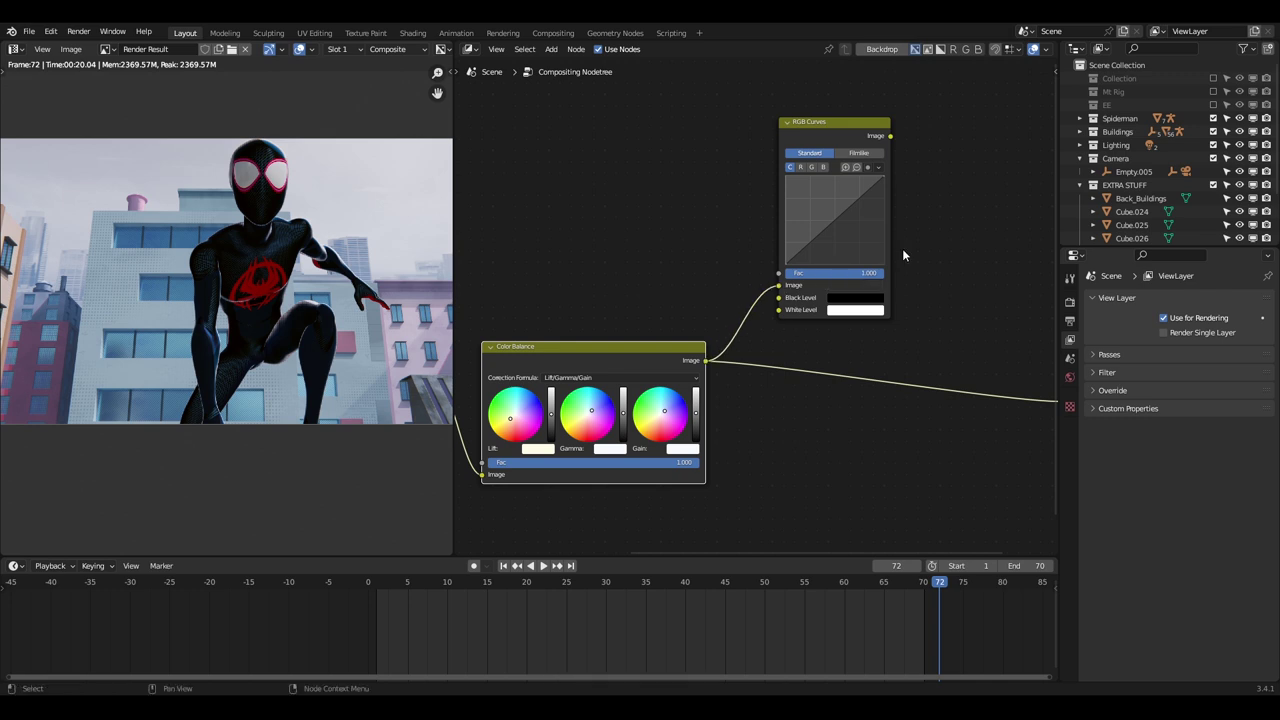
{"action": "middle_click_drag", "start_coordinate": [903, 250], "coordinate": [735, 303]}
{"action": "scroll", "coordinate": [750, 220], "scroll_direction": "up", "scroll_amount": 2}
{"action": "left_click_drag", "start_coordinate": [742, 183], "coordinate": [918, 460]}
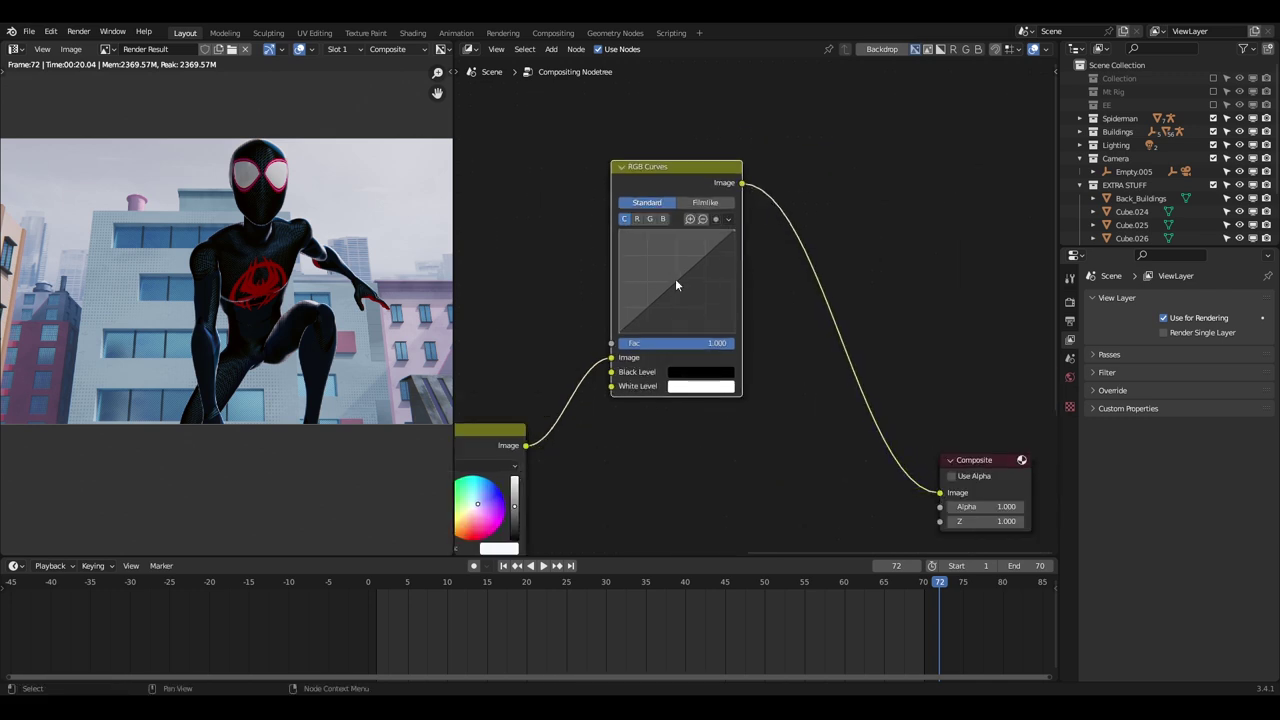
{"action": "left_click_drag", "start_coordinate": [676, 286], "coordinate": [694, 307]}
{"action": "left_click_drag", "start_coordinate": [652, 172], "coordinate": [625, 171]}
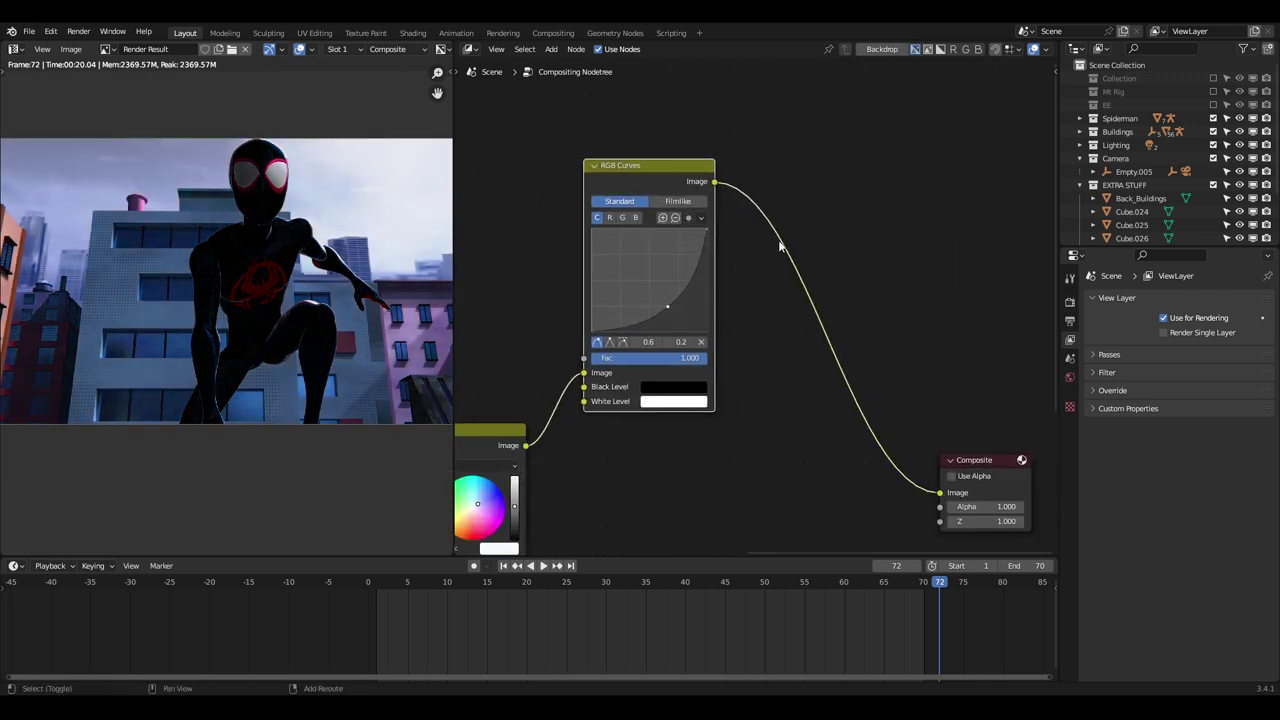
- Insert a Blur node between RGB Curves and Composite with its X and Y sizes set to 50
{"action": "type", "text": "blur"}
{"action": "key", "text": "Return"}
{"action": "left_click", "coordinate": [807, 212]}
{"action": "scroll", "coordinate": [808, 318], "scroll_direction": "up", "scroll_amount": 4}
{"action": "double_click", "coordinate": [824, 290]}
{"action": "type", "text": "50"}
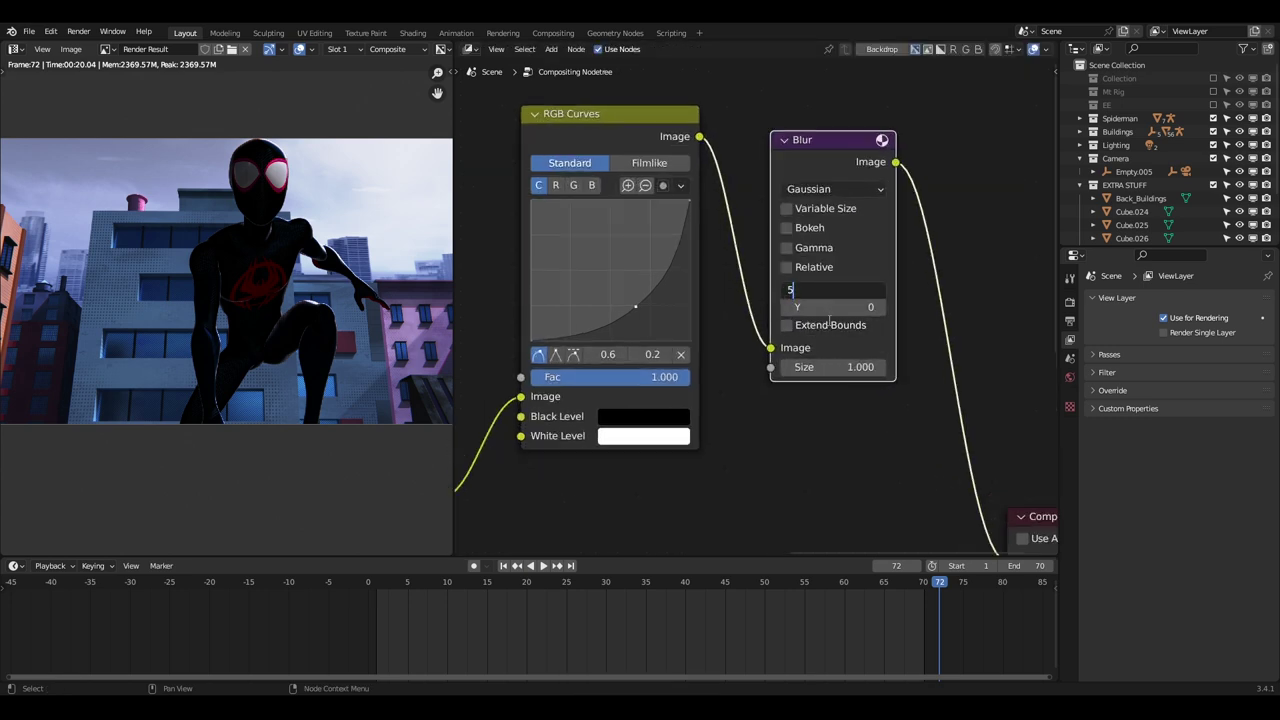
{"action": "key", "text": "Tab"}
{"action": "type", "text": "50"}
{"action": "key", "text": "Return"}
- Insert a Mix node before Composite, with Color Balance feeding its first Image input and Blur feeding its second
{"action": "scroll", "coordinate": [792, 453], "scroll_direction": "down", "scroll_amount": 3}
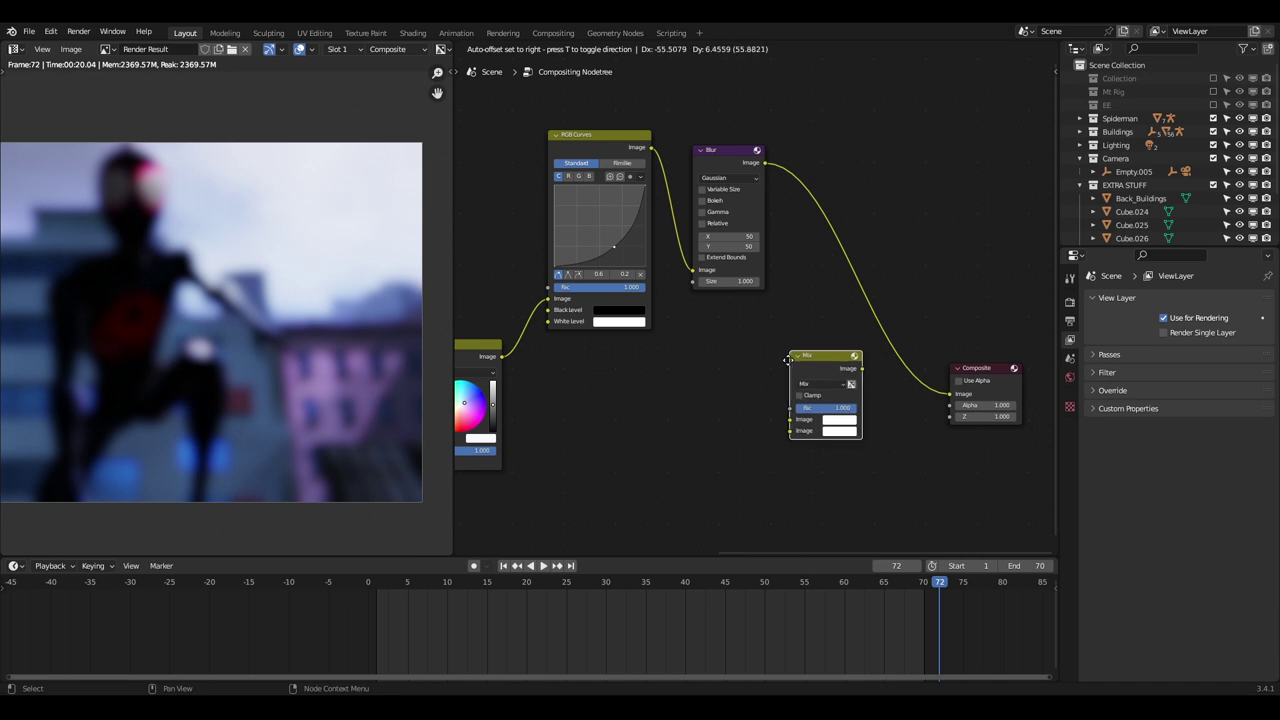
{"action": "left_click", "coordinate": [775, 378]}
{"action": "scroll", "coordinate": [775, 378], "scroll_direction": "up", "scroll_amount": 1}
{"action": "middle_click_drag", "start_coordinate": [775, 378], "coordinate": [799, 348]}
{"action": "key", "text": "g"}
{"action": "scroll", "coordinate": [850, 256], "scroll_direction": "up", "scroll_amount": 1}
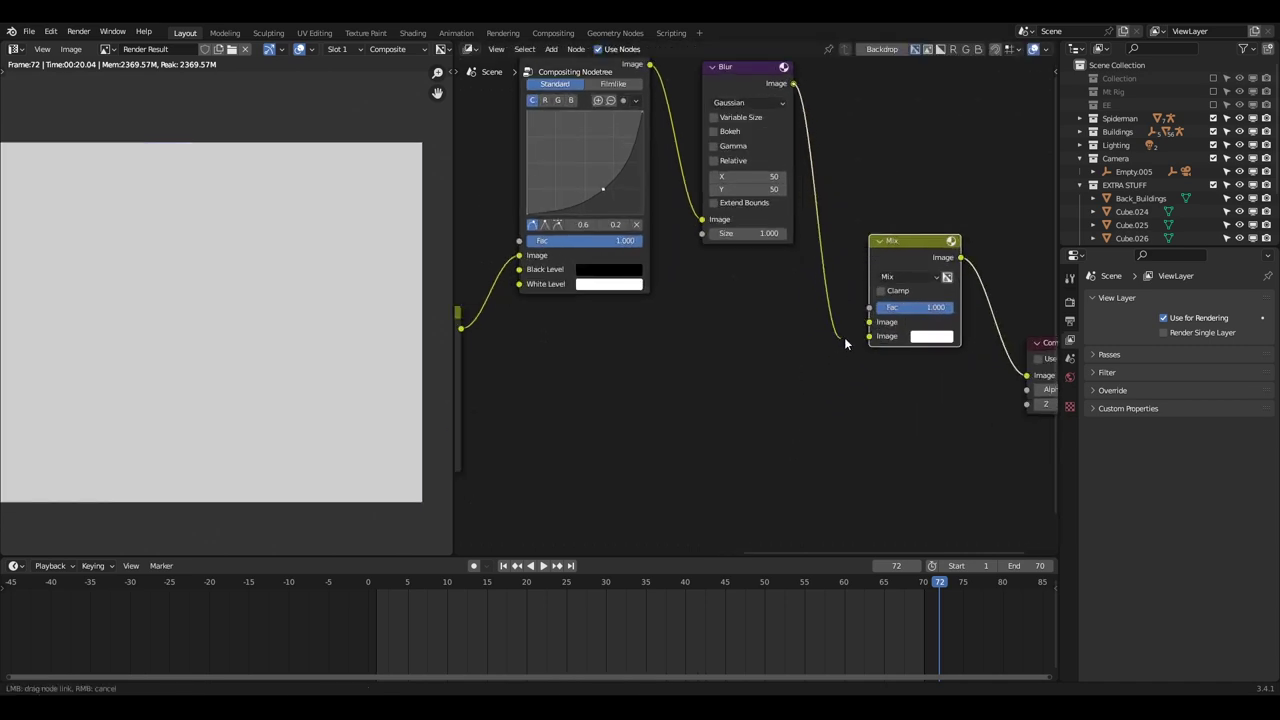
{"action": "left_click_drag", "start_coordinate": [845, 343], "coordinate": [846, 360]}
{"action": "scroll", "coordinate": [508, 338], "scroll_direction": "down", "scroll_amount": 1}
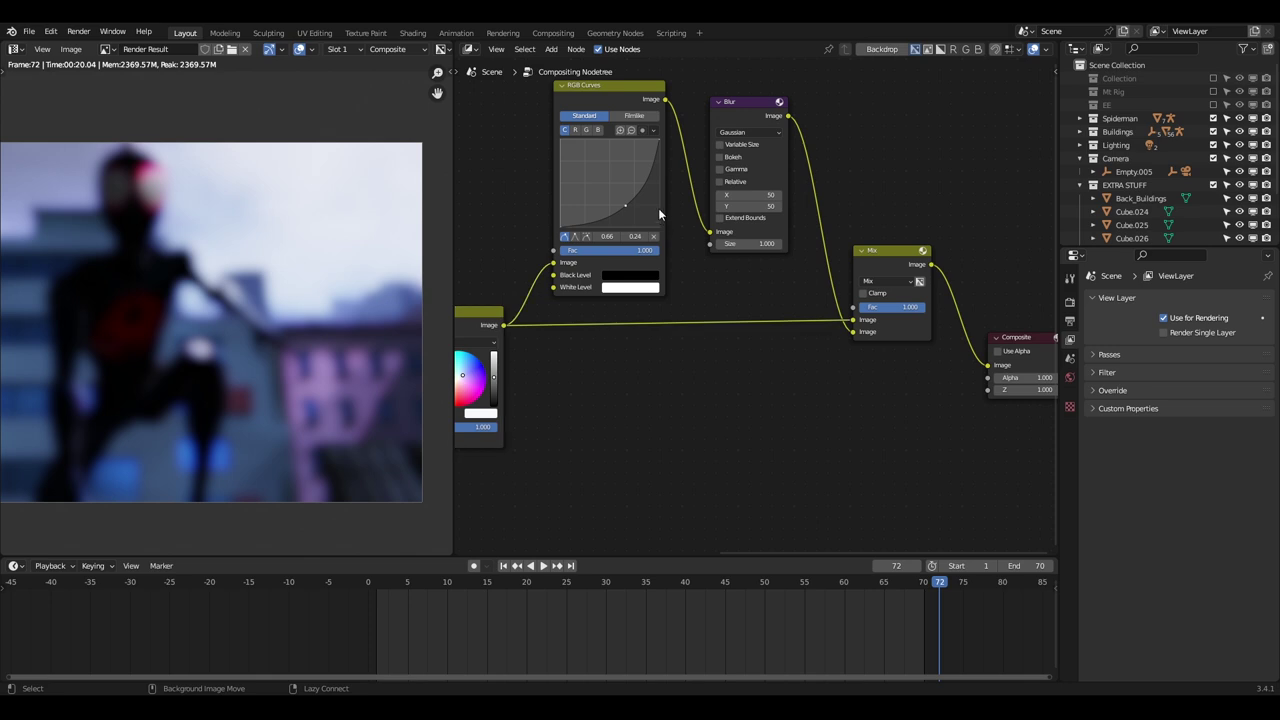
{"action": "left_click_drag", "start_coordinate": [853, 320], "coordinate": [853, 320]}
- Move the RGB Curves and Blur nodes below the link running from Color Balance to Mix
{"action": "scroll", "coordinate": [780, 293], "scroll_direction": "down", "scroll_amount": 3}
{"action": "left_click_drag", "start_coordinate": [578, 112], "coordinate": [772, 230]}
{"action": "key", "text": "g"}
{"action": "left_click", "coordinate": [765, 461]}
{"action": "scroll", "coordinate": [780, 400], "scroll_direction": "down", "scroll_amount": 2}
- Set the Mix node's blend mode to Screen and its Fac to 0.080
{"action": "scroll", "coordinate": [870, 290], "scroll_direction": "up", "scroll_amount": 10}
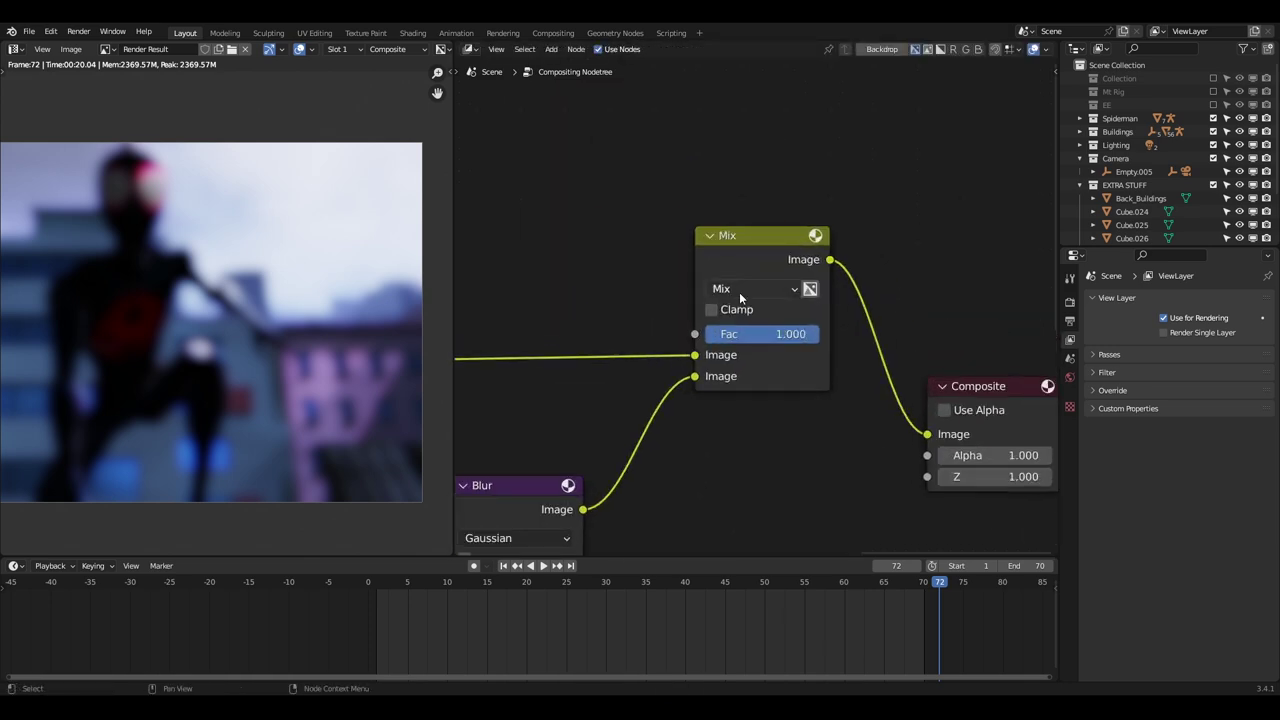
{"action": "left_click", "coordinate": [741, 289]}
{"action": "left_click", "coordinate": [731, 438]}
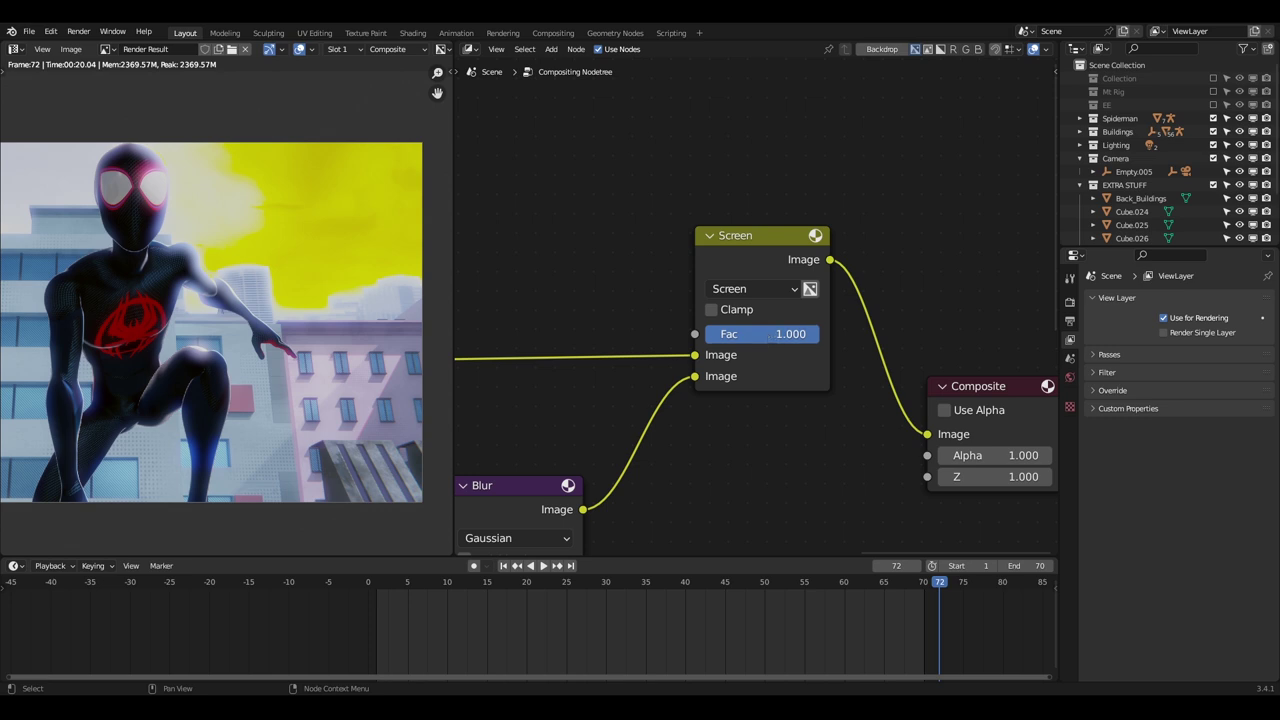
{"action": "scroll", "coordinate": [308, 287], "scroll_direction": "up", "scroll_amount": 4}
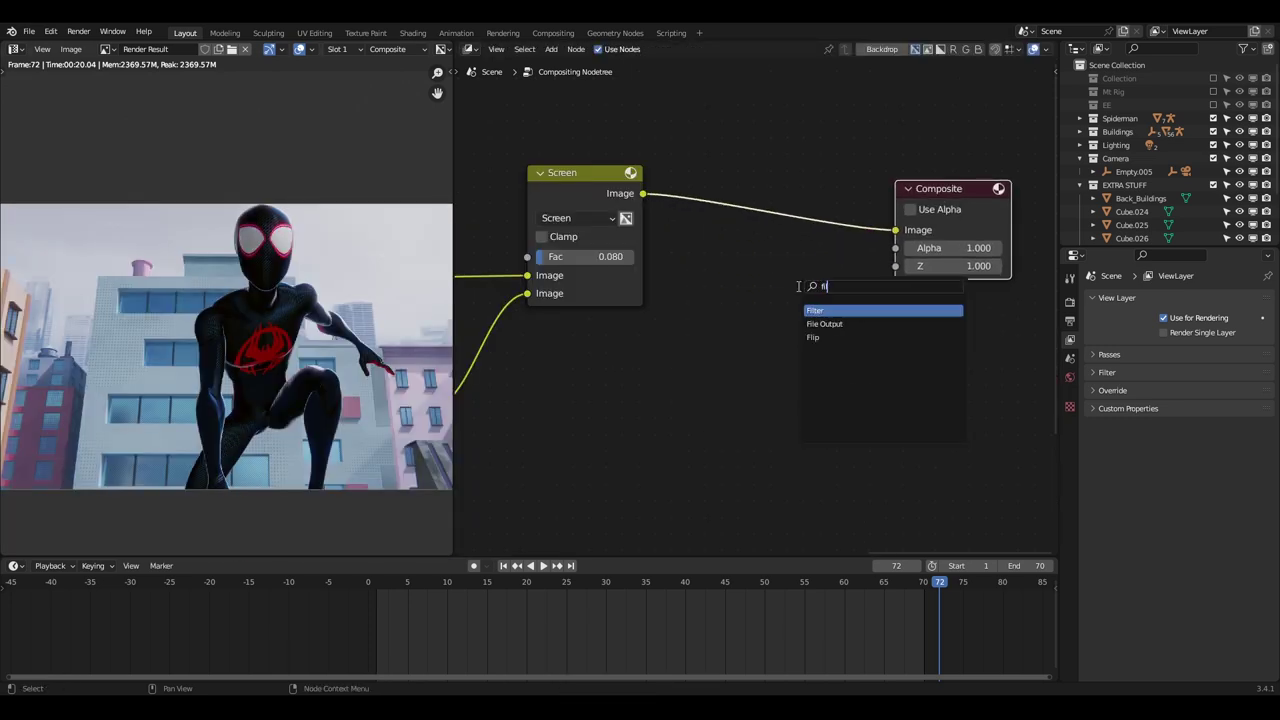
- Insert a Filter node between Screen and Composite, set its type to Box Sharpen and inspect the building detail in the render
{"action": "key", "text": "Return"}
{"action": "left_click", "coordinate": [748, 231]}
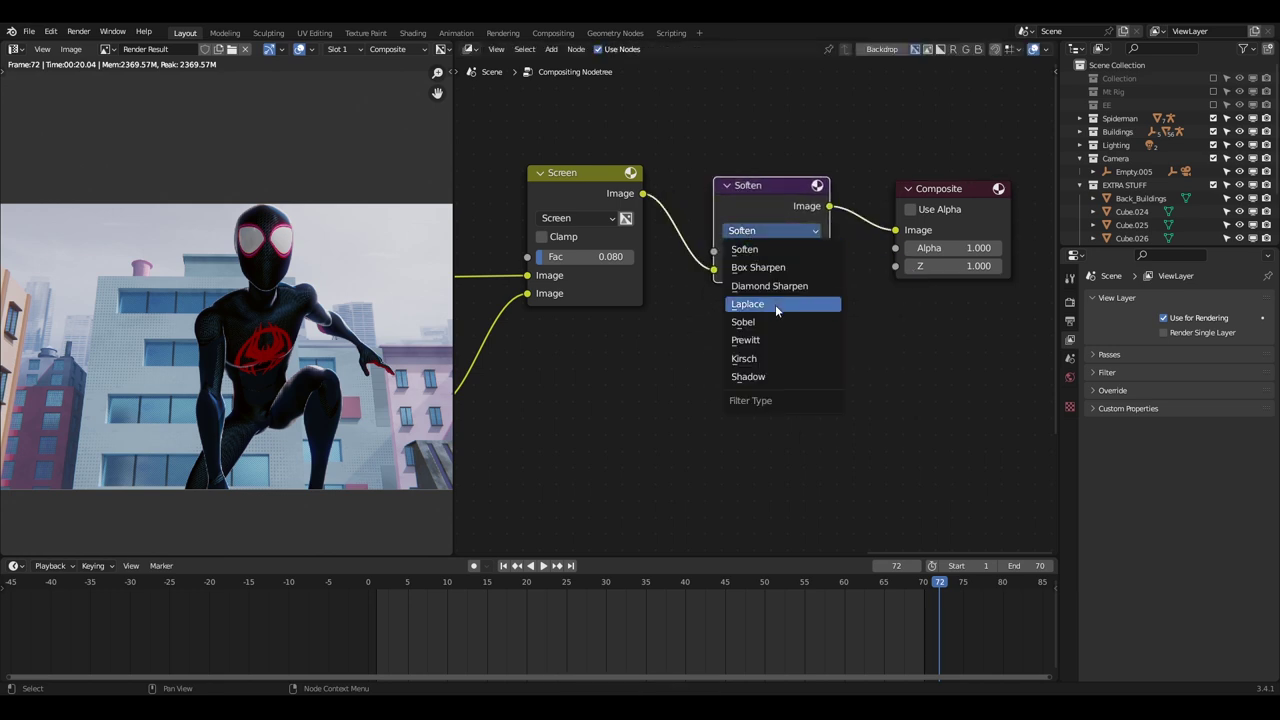
{"action": "scroll", "coordinate": [290, 295], "scroll_direction": "up", "scroll_amount": 7}
{"action": "middle_click_drag", "start_coordinate": [100, 260], "coordinate": [440, 310]}
{"action": "scroll", "coordinate": [740, 285], "scroll_direction": "up", "scroll_amount": 2}
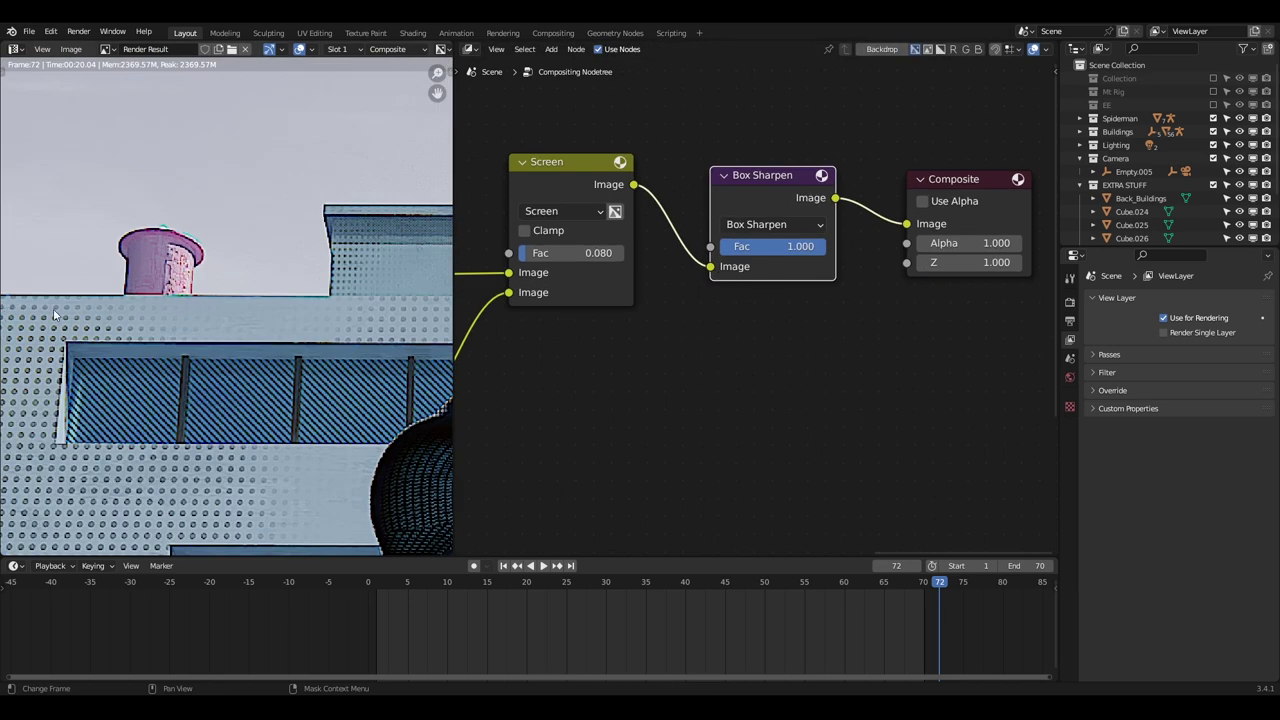
- Set the Box Sharpen node's Fac to 0.3 and check the sharpening across the whole render
{"action": "middle_click_drag", "start_coordinate": [740, 290], "coordinate": [770, 380]}
{"action": "middle_click_drag", "start_coordinate": [428, 388], "coordinate": [493, 357]}
{"action": "type", "text": "0.3"}
{"action": "key", "text": "Return"}
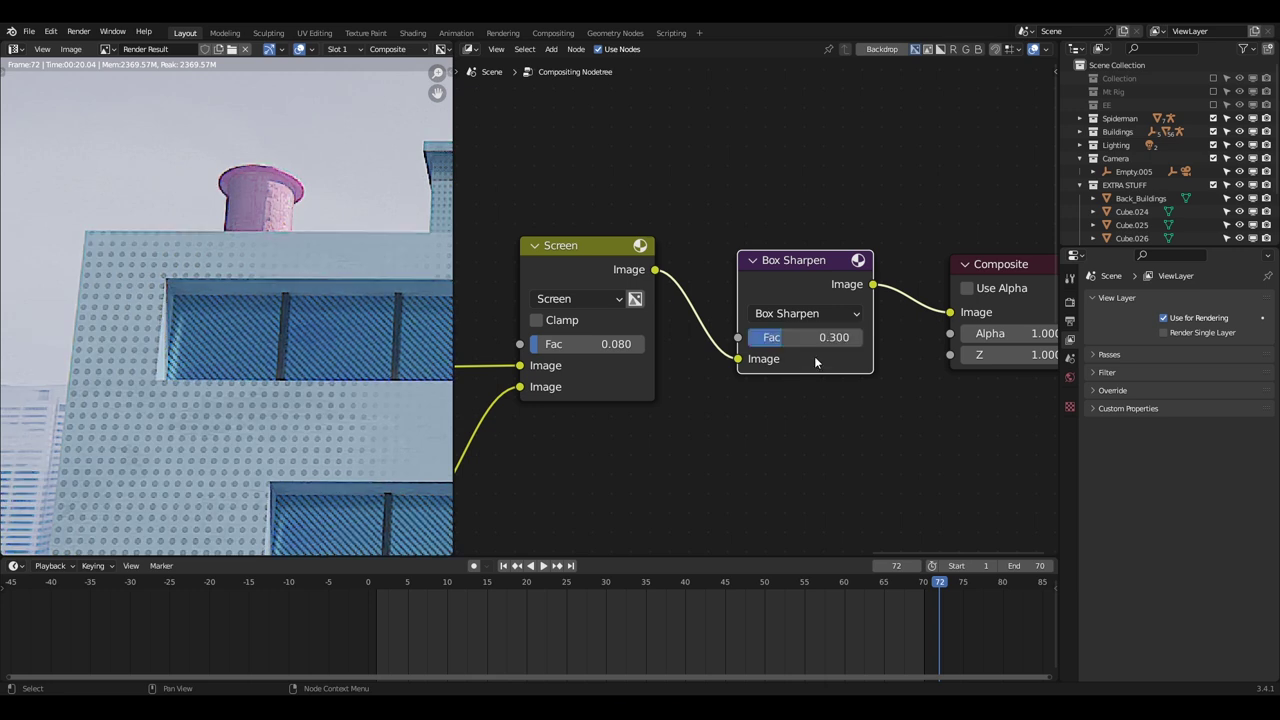
{"action": "scroll", "coordinate": [233, 289], "scroll_direction": "down", "scroll_amount": 7}
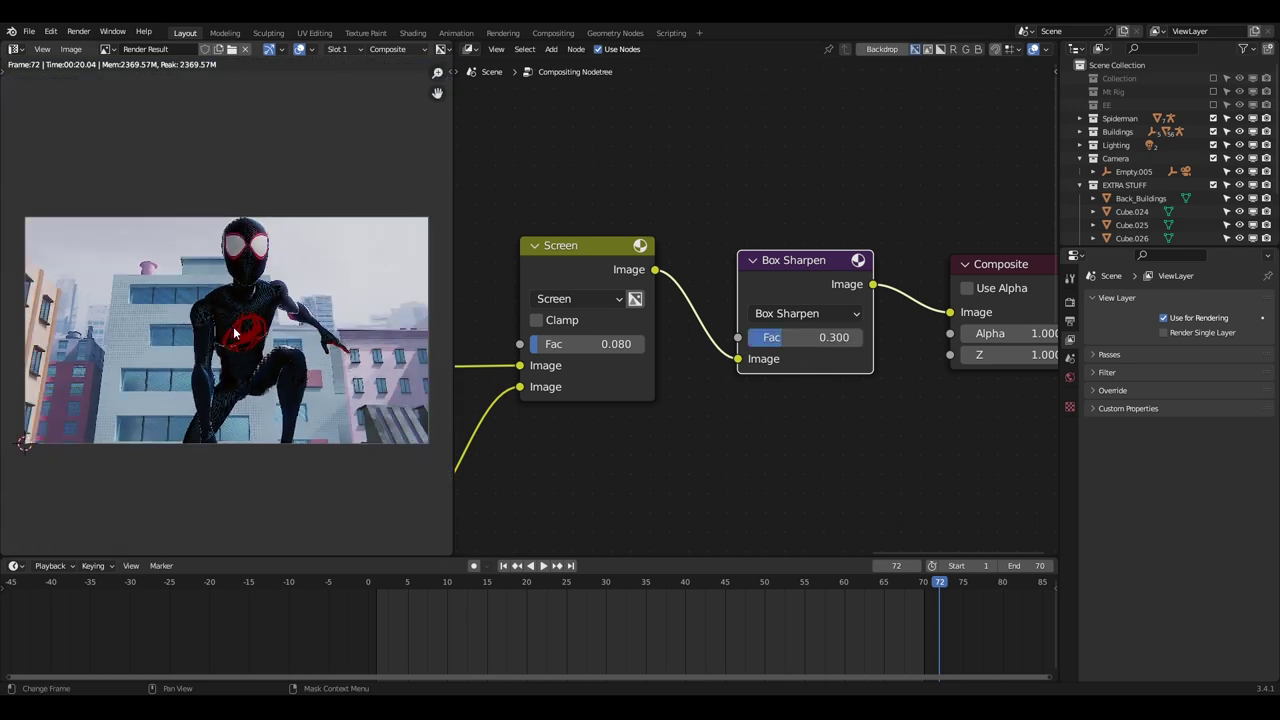
{"action": "scroll", "coordinate": [660, 393], "scroll_direction": "down", "scroll_amount": 8}
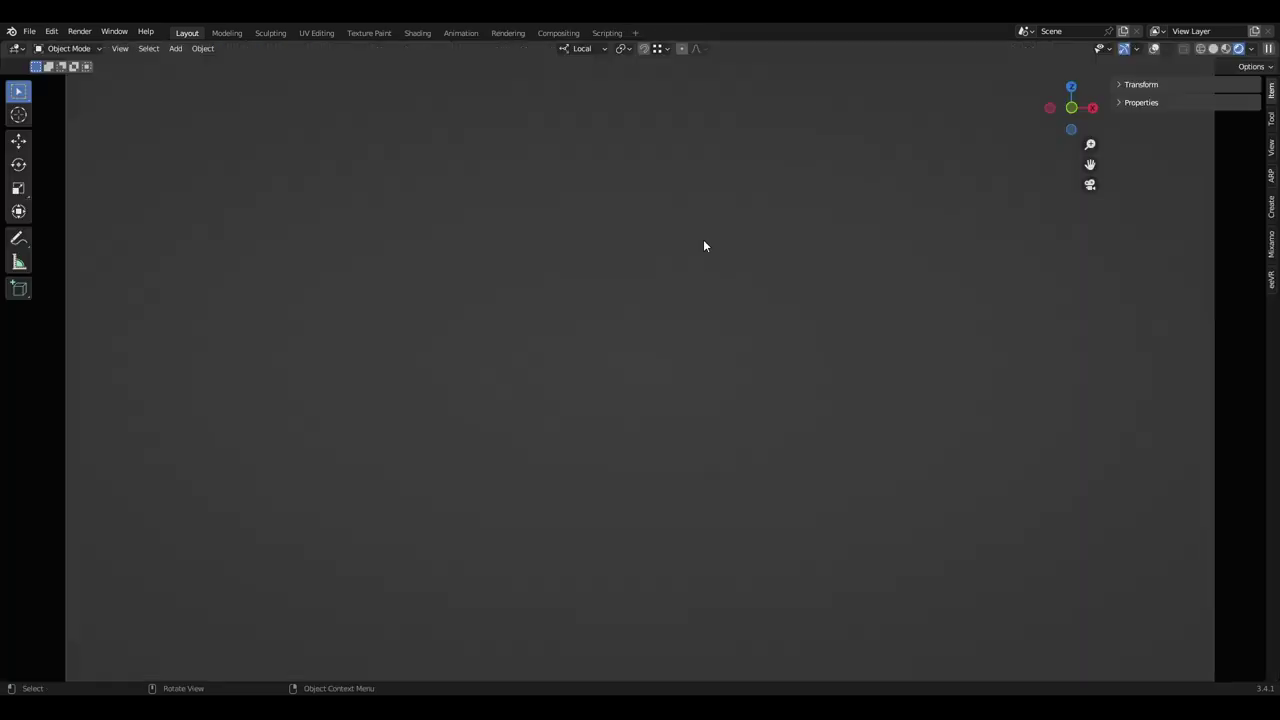
- Look over the toon shader library's samples, including the flares, point light and metallic shaders, rimlights and outlines
{"action": "scroll", "coordinate": [872, 250], "scroll_direction": "up", "scroll_amount": 2}
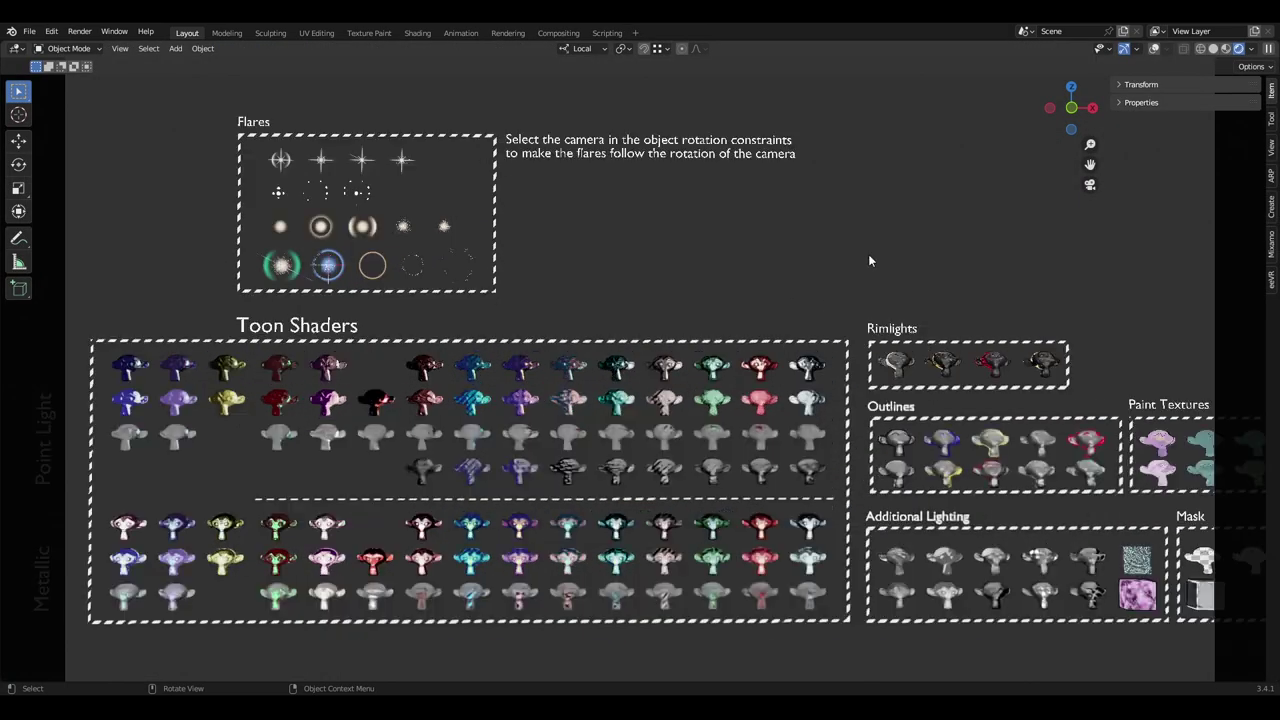
{"action": "scroll", "coordinate": [642, 397], "scroll_direction": "down", "scroll_amount": 2}
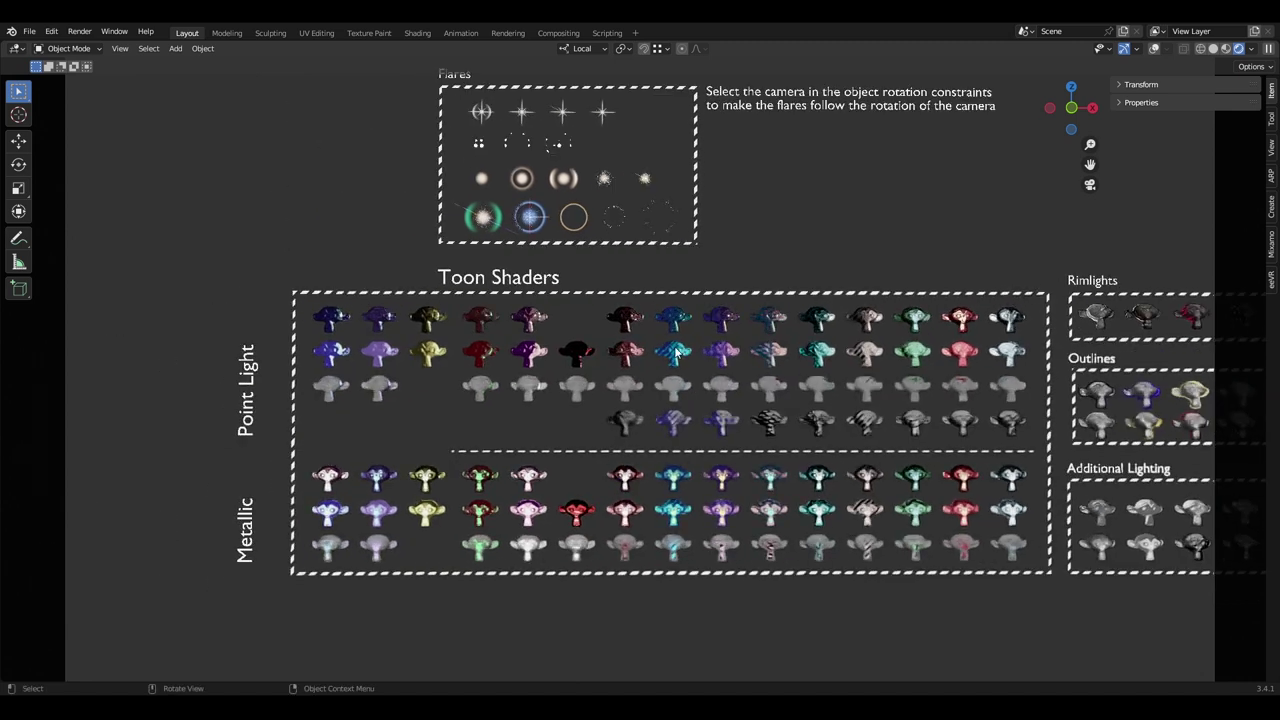
{"action": "scroll", "coordinate": [642, 397], "scroll_direction": "up", "scroll_amount": 3}
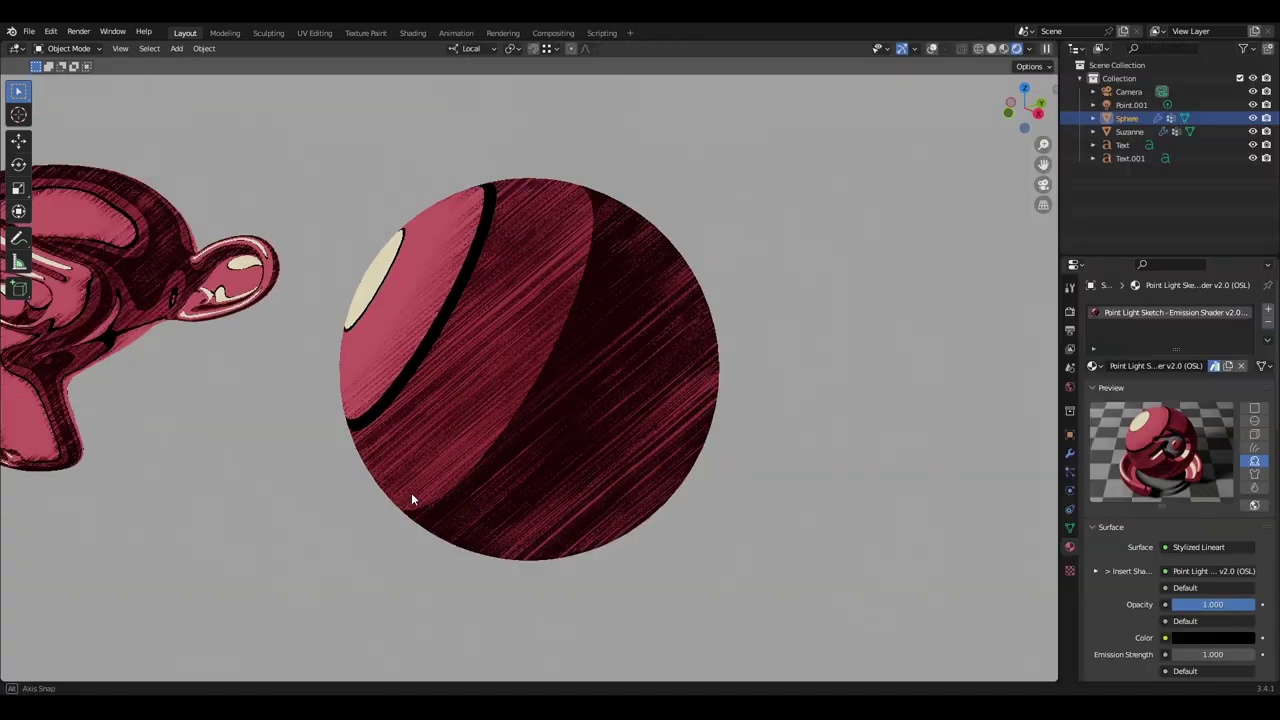
{"action": "middle_click_drag", "start_coordinate": [411, 492], "coordinate": [584, 517]}
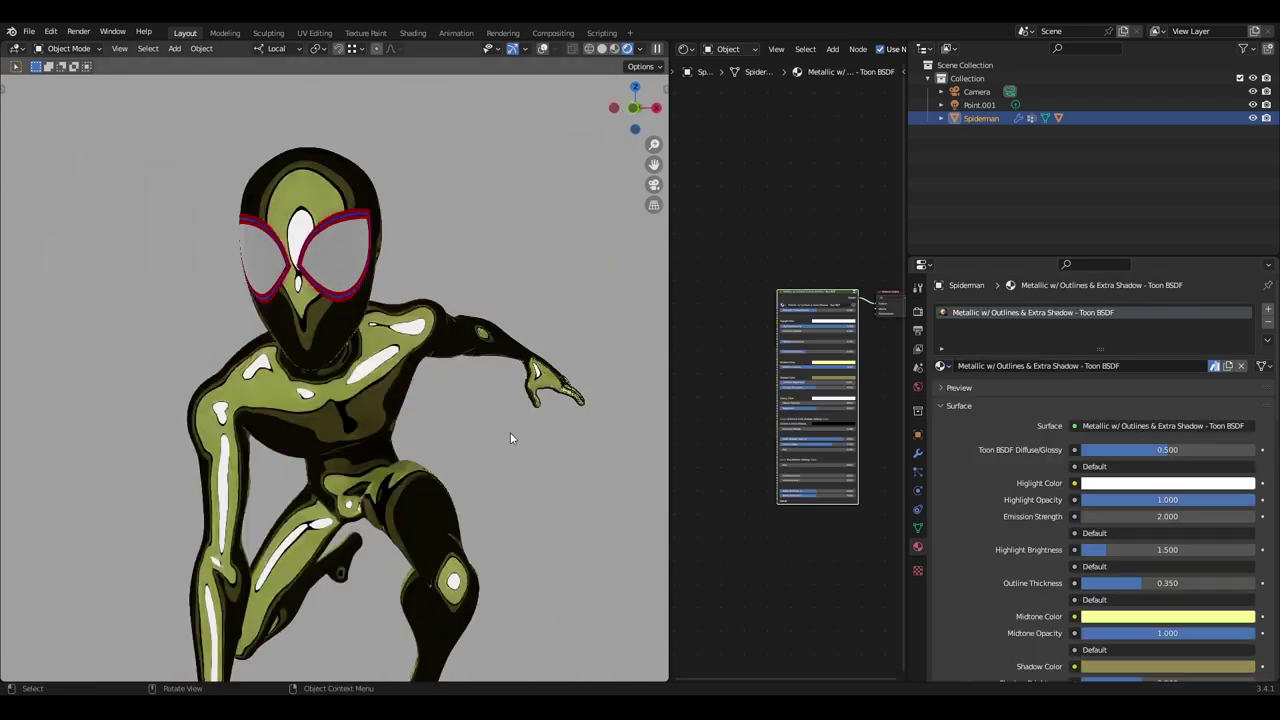
{"action": "left_click", "coordinate": [940, 366]}
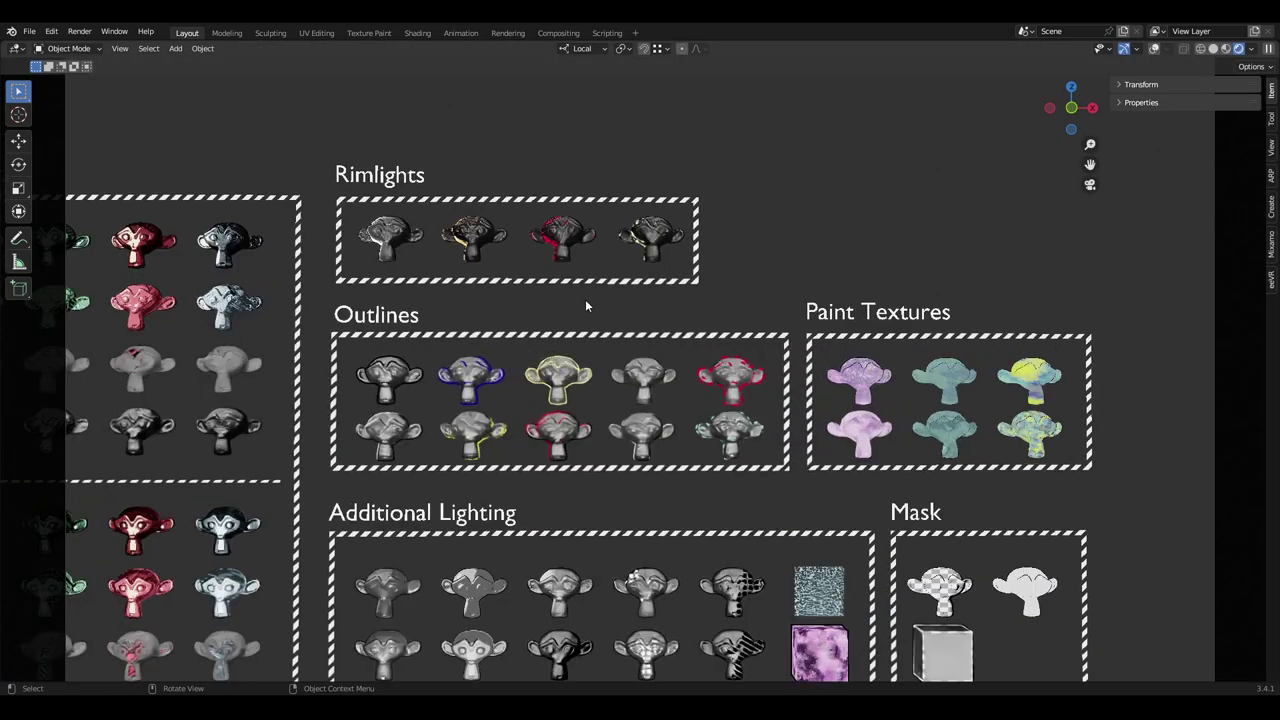
{"action": "scroll", "coordinate": [587, 300], "scroll_direction": "up", "scroll_amount": 3}
{"action": "scroll", "coordinate": [560, 280], "scroll_direction": "up", "scroll_amount": 2}
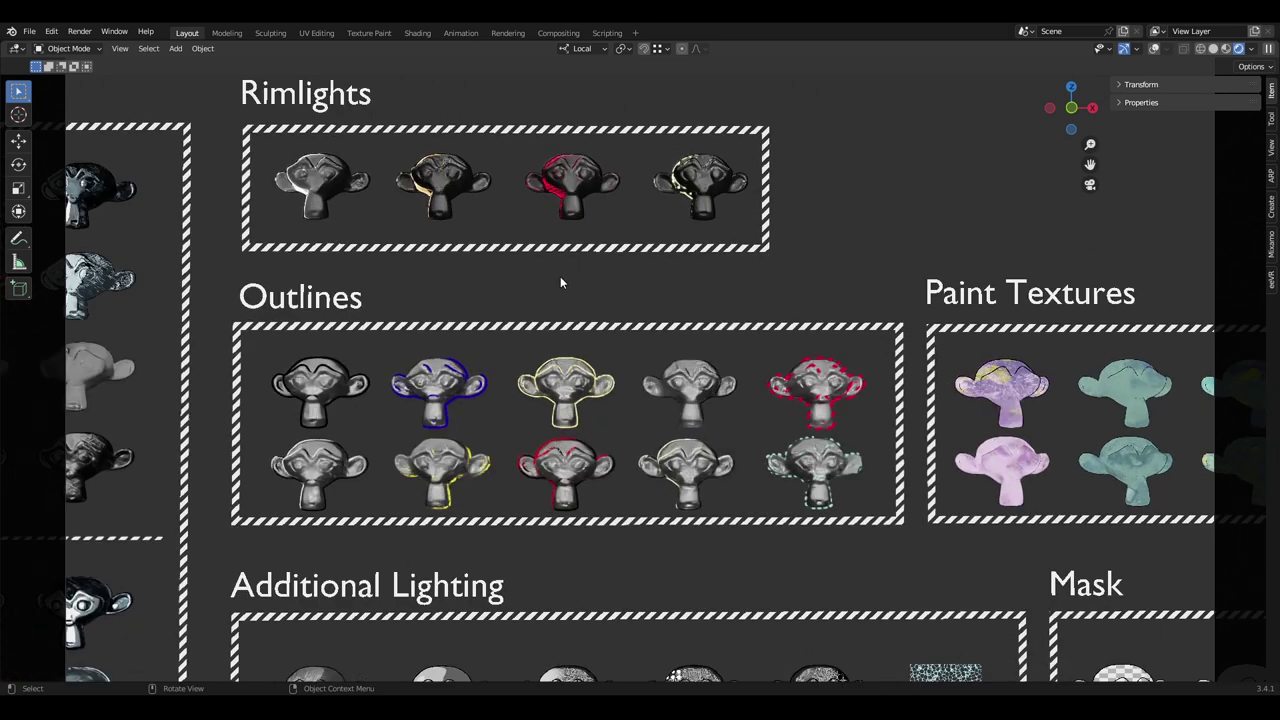
{"action": "scroll", "coordinate": [703, 290], "scroll_direction": "up", "scroll_amount": 1}
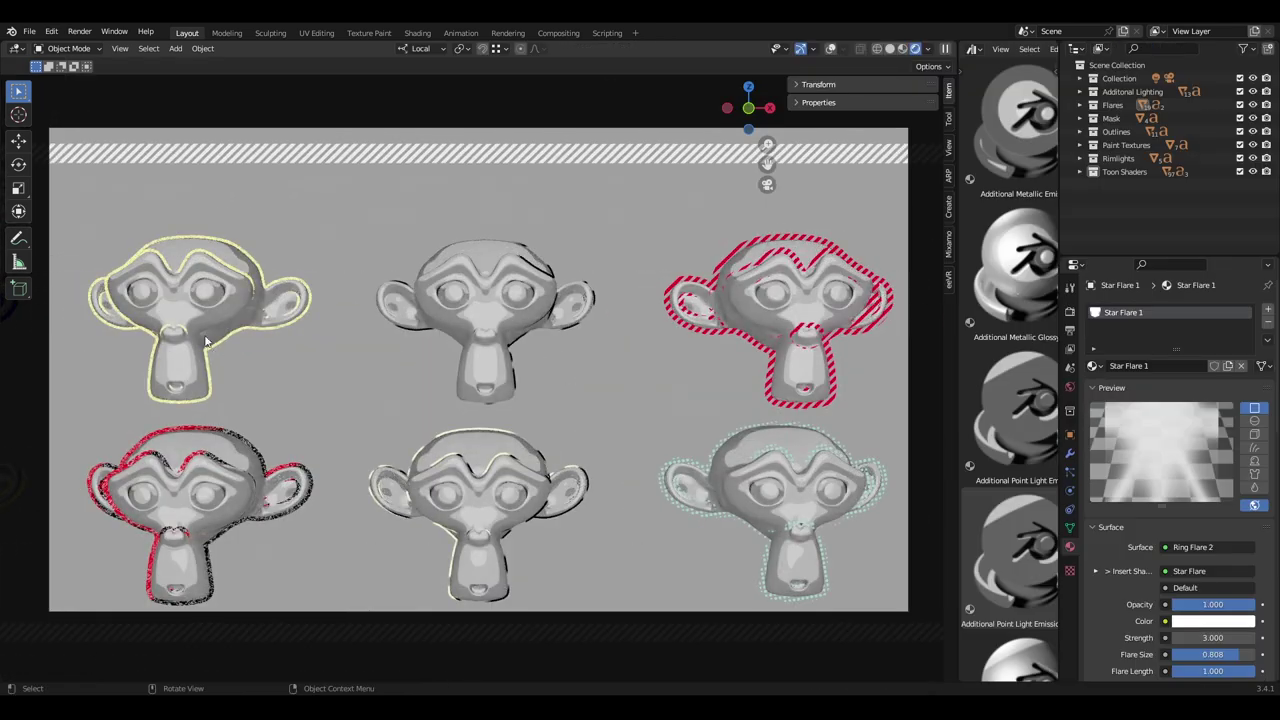
- Select the yellow-outlined monkey head and inspect the outline samples from an angle
{"action": "left_click", "coordinate": [205, 341]}
{"action": "key", "text": "KP_Decimal"}
{"action": "middle_click_drag", "start_coordinate": [482, 394], "coordinate": [393, 418]}
{"action": "middle_click_drag", "start_coordinate": [60, 350], "coordinate": [275, 398], "text": "shift"}
{"action": "middle_click_drag", "start_coordinate": [275, 398], "coordinate": [259, 392]}
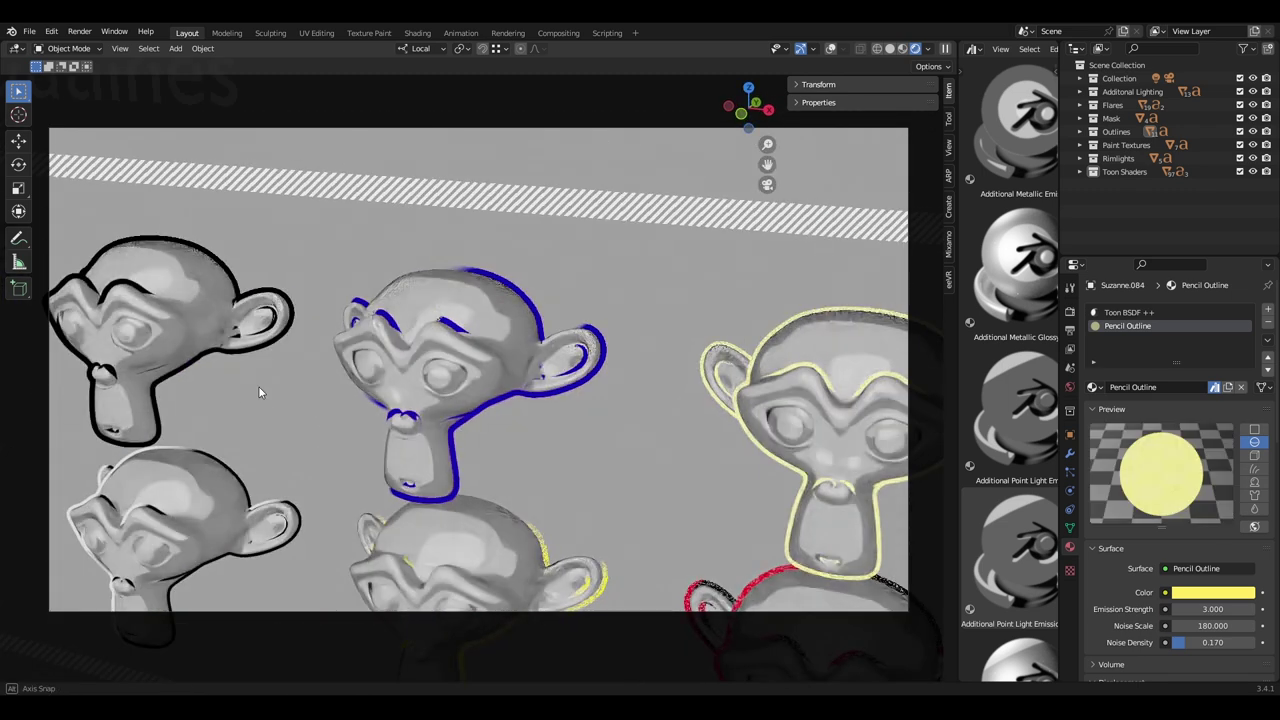
- Add a Simple Outline node group to the monkey head's outline material and connect its Shader output to the Material Output's Surface
{"action": "key", "text": "shift+a"}
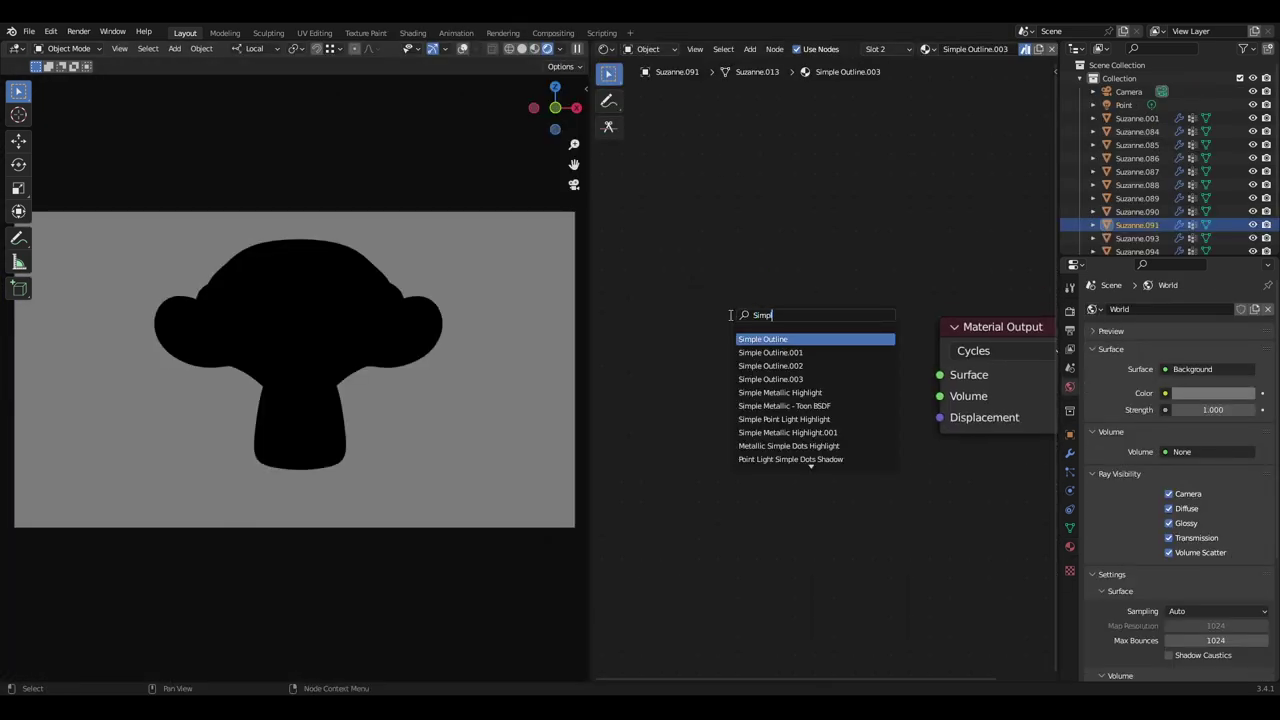
{"action": "key", "text": "Return"}
{"action": "left_click", "coordinate": [670, 335]}
{"action": "mouse_move", "coordinate": [804, 370]}
{"action": "left_mouse_down"}
{"action": "mouse_move", "coordinate": [874, 297]}
{"action": "mouse_move", "coordinate": [939, 374]}
{"action": "left_mouse_up"}
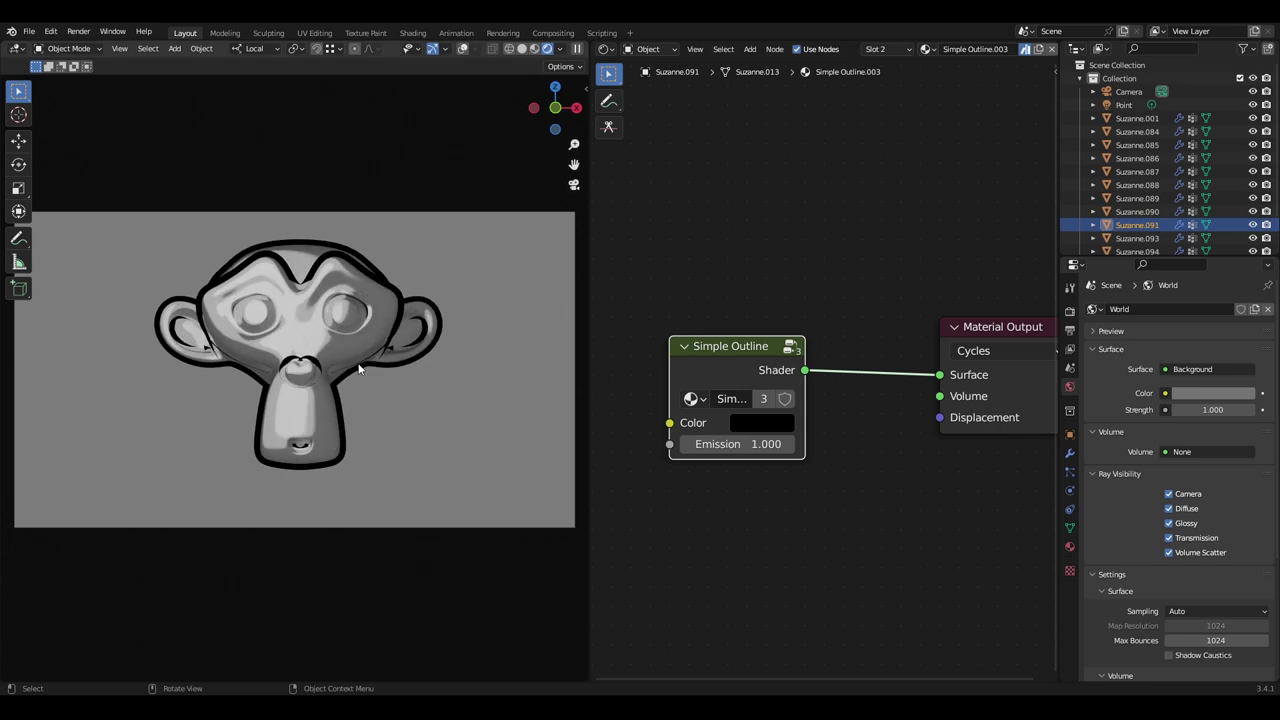
{"action": "mouse_move", "coordinate": [359, 369]}
{"action": "middle_mouse_down"}
{"action": "mouse_move", "coordinate": [298, 449]}
{"action": "mouse_move", "coordinate": [325, 371]}
{"action": "mouse_move", "coordinate": [350, 372]}
{"action": "middle_mouse_up"}
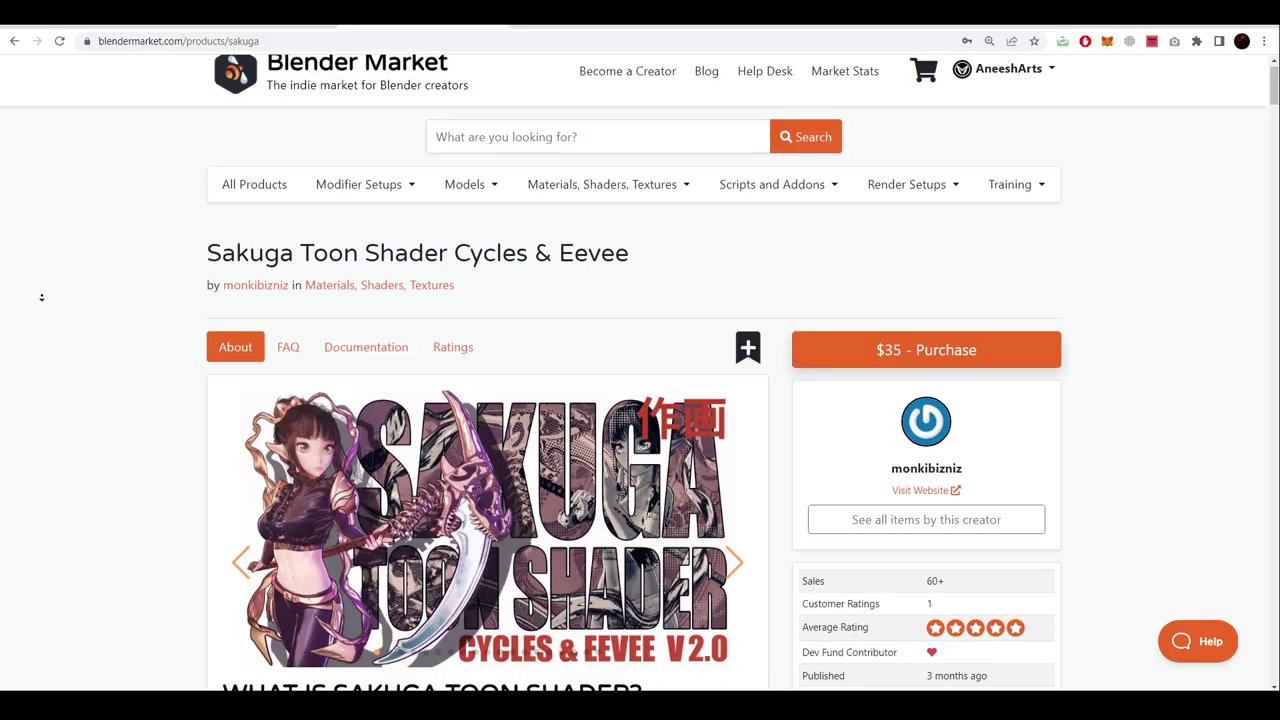
- Read through the Sakuga Toon Shader page on Blender Market, covering its overview, included items, shadow features and newly added shaders
{"action": "scroll", "coordinate": [40, 297], "scroll_direction": "down", "scroll_amount": 2}
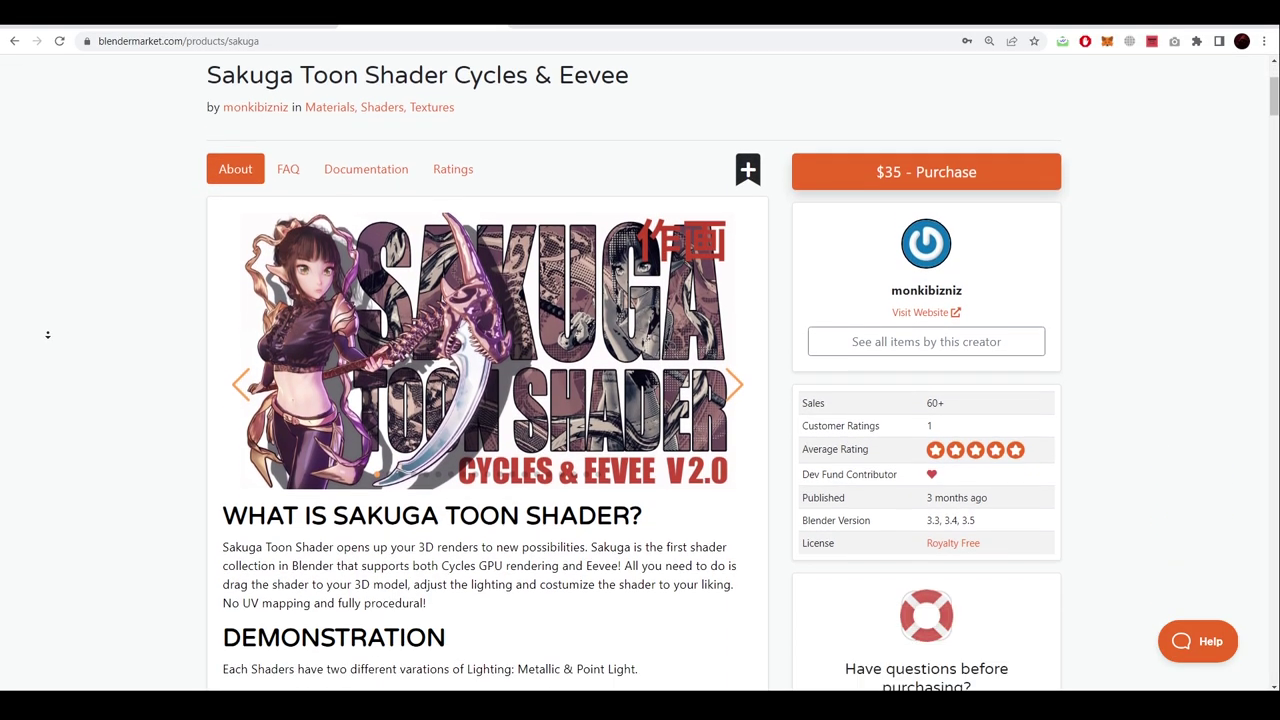
{"action": "scroll", "coordinate": [47, 335], "scroll_direction": "down", "scroll_amount": 10}
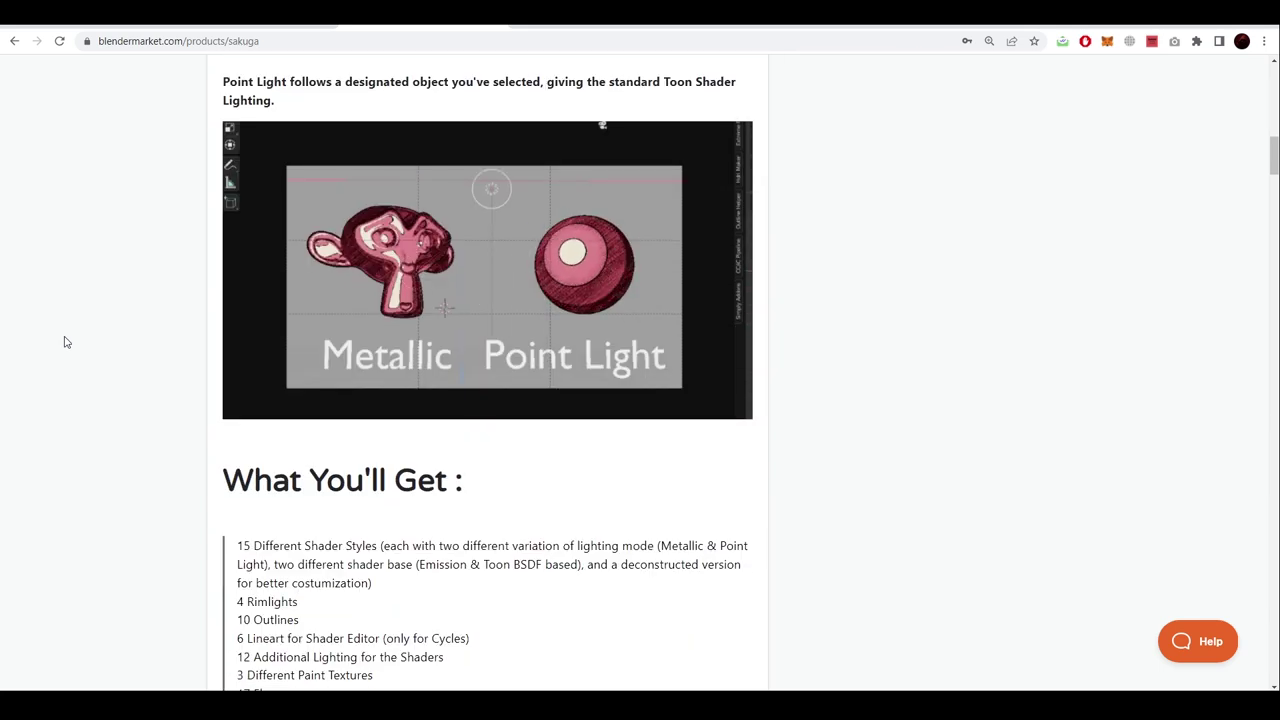
{"action": "scroll", "coordinate": [67, 339], "scroll_direction": "down", "scroll_amount": 10}
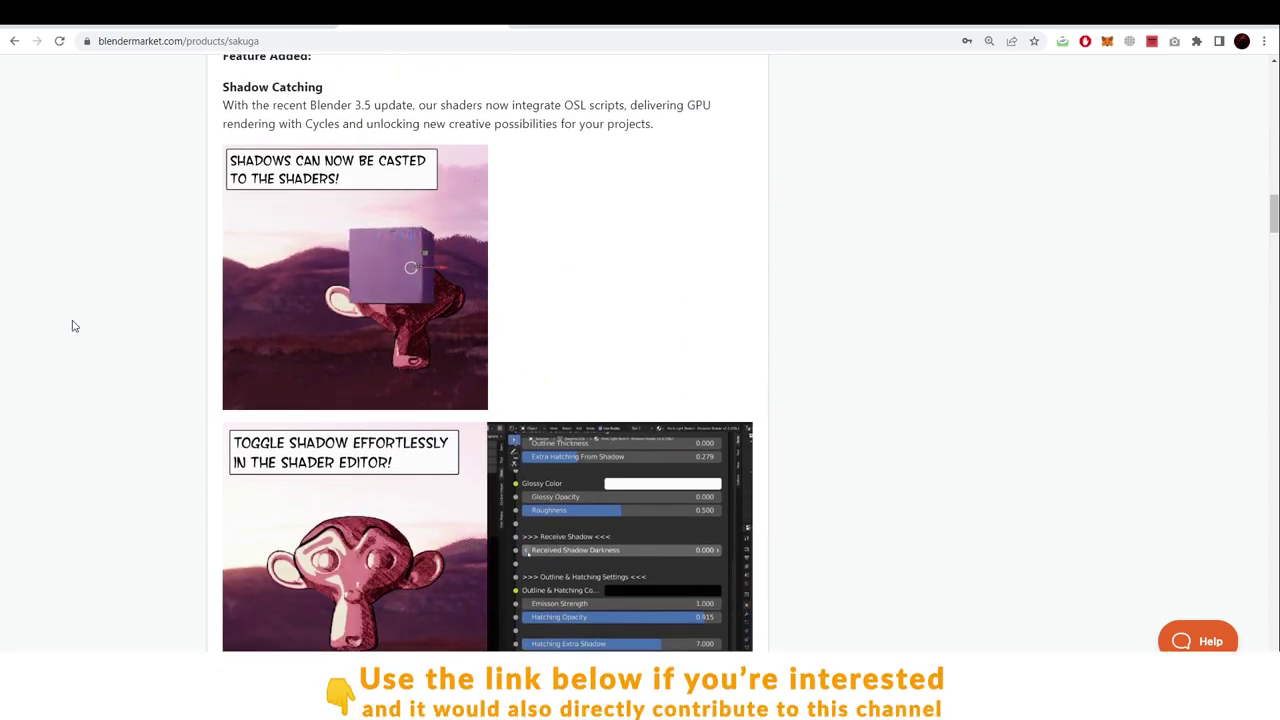
{"action": "scroll", "coordinate": [78, 324], "scroll_direction": "down", "scroll_amount": 10}
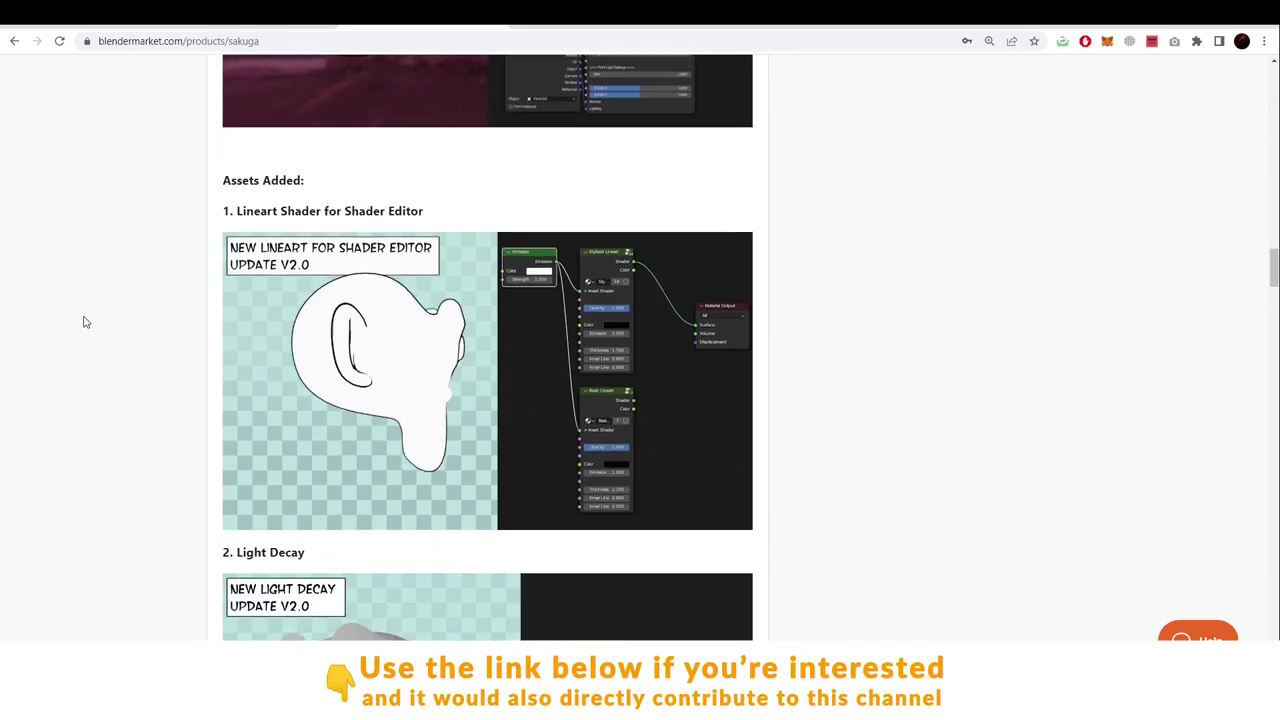
{"action": "scroll", "coordinate": [85, 322], "scroll_direction": "down", "scroll_amount": 15}
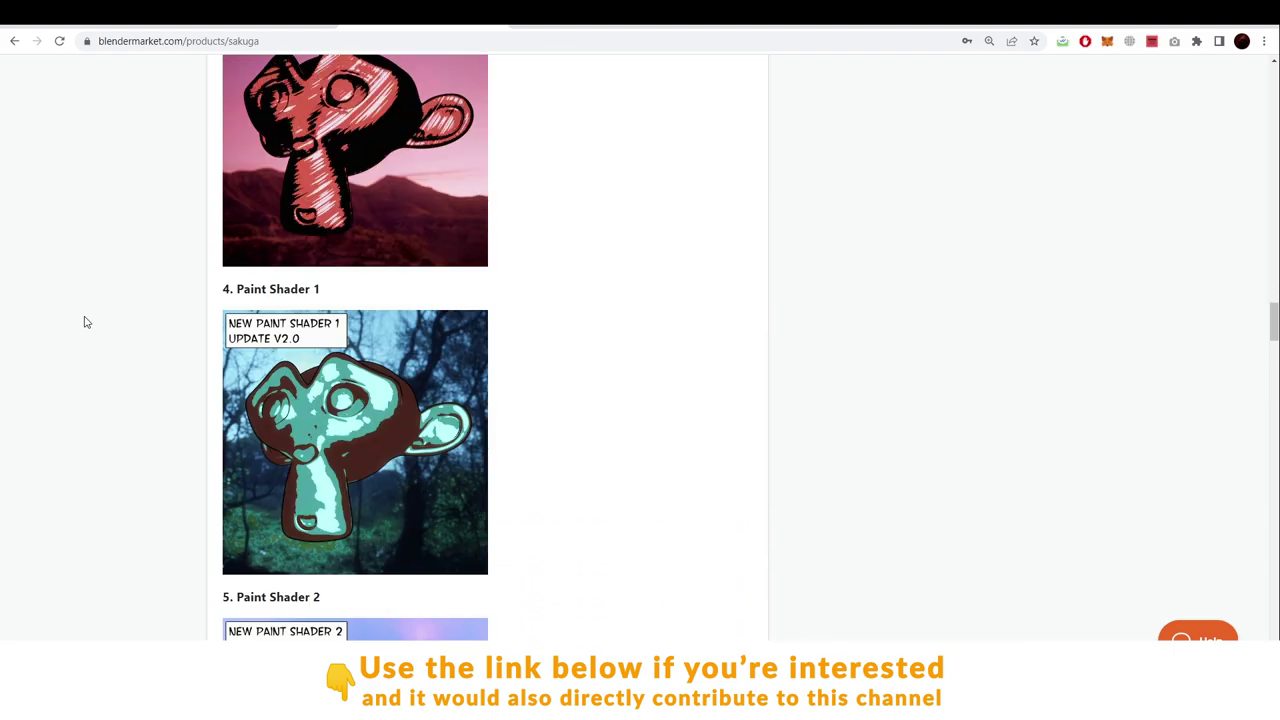
{"action": "scroll", "coordinate": [92, 320], "scroll_direction": "down", "scroll_amount": 15}
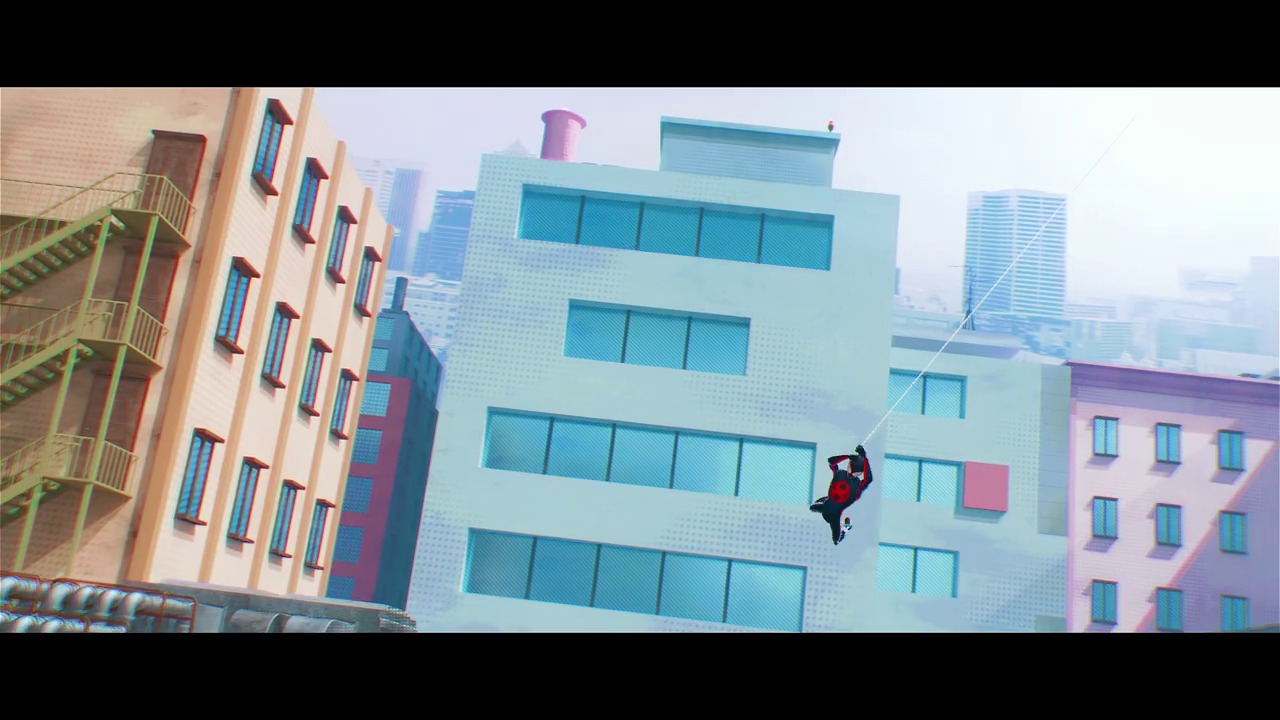